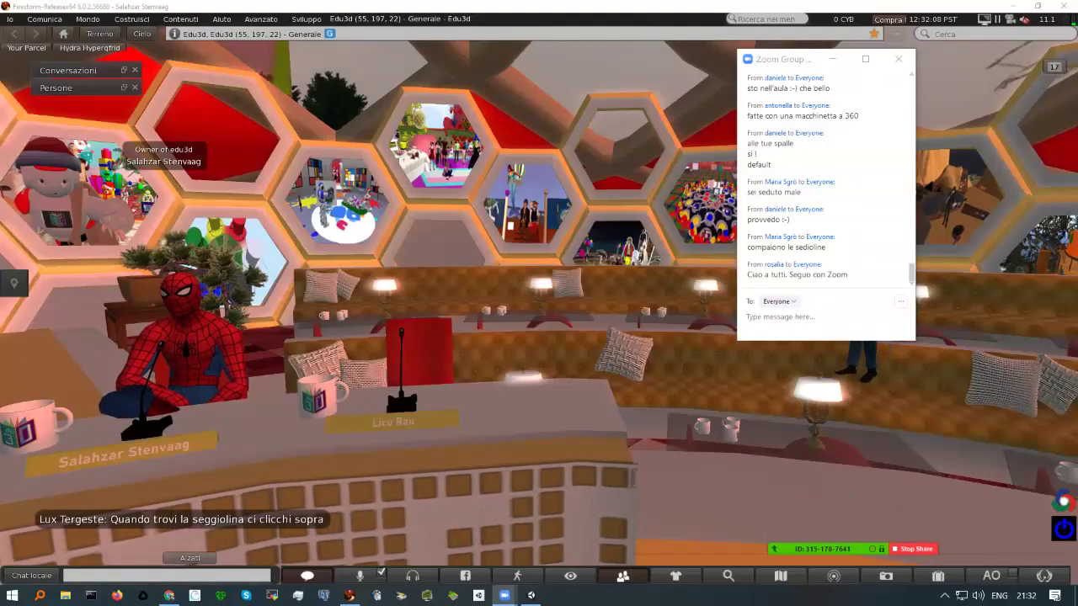
- Orbit the virtual-world camera around the avatar and tower, moving the group chat aside
{"action": "key", "text": "Left"}
{"action": "key", "text": "Left"}
{"action": "key", "text": "Left"}
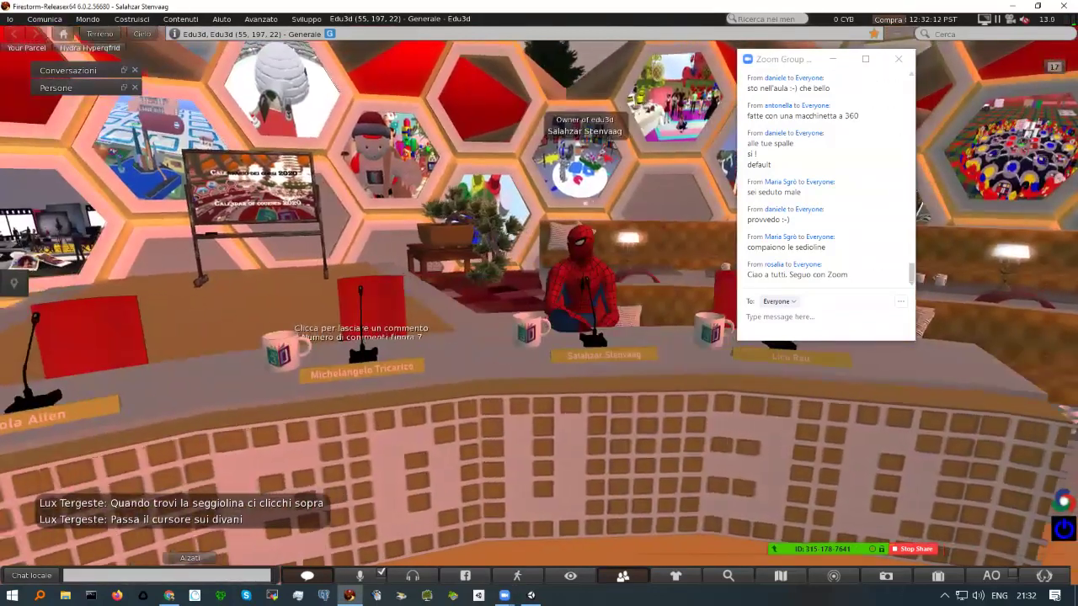
{"action": "left_click_drag", "start_coordinate": [791, 58], "coordinate": [955, 50]}
{"action": "scroll", "coordinate": [539, 337], "scroll_direction": "up", "scroll_amount": 2}
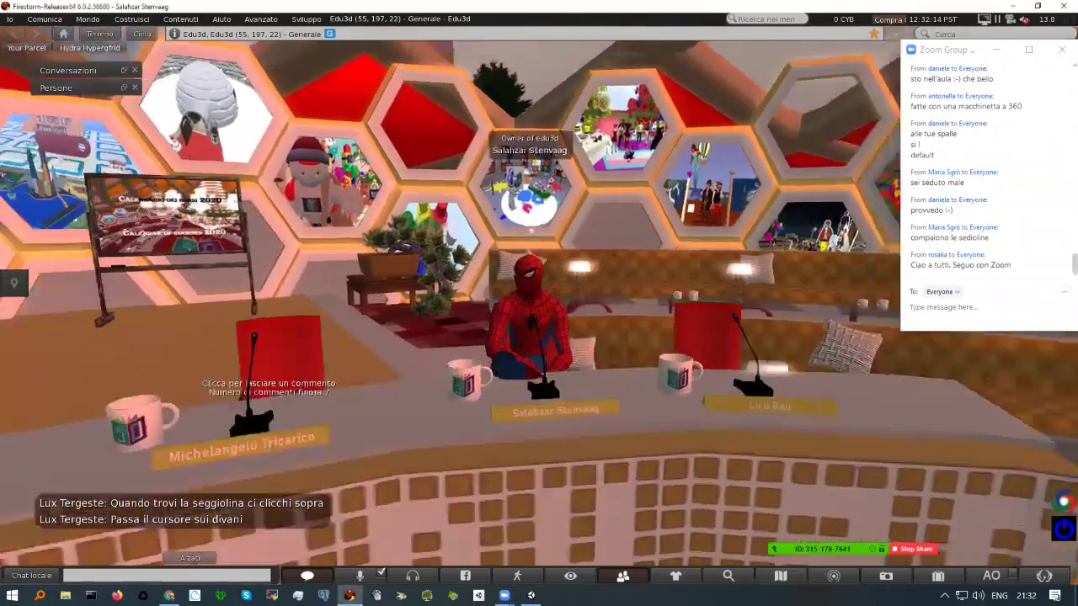
{"action": "key", "text": "Escape"}
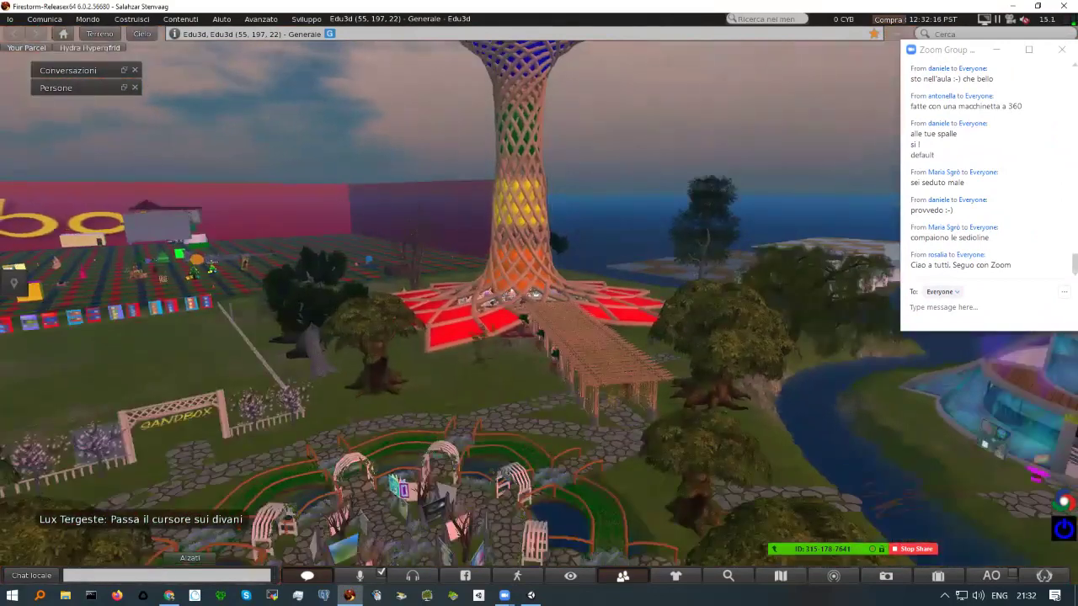
{"action": "key", "text": "Escape"}
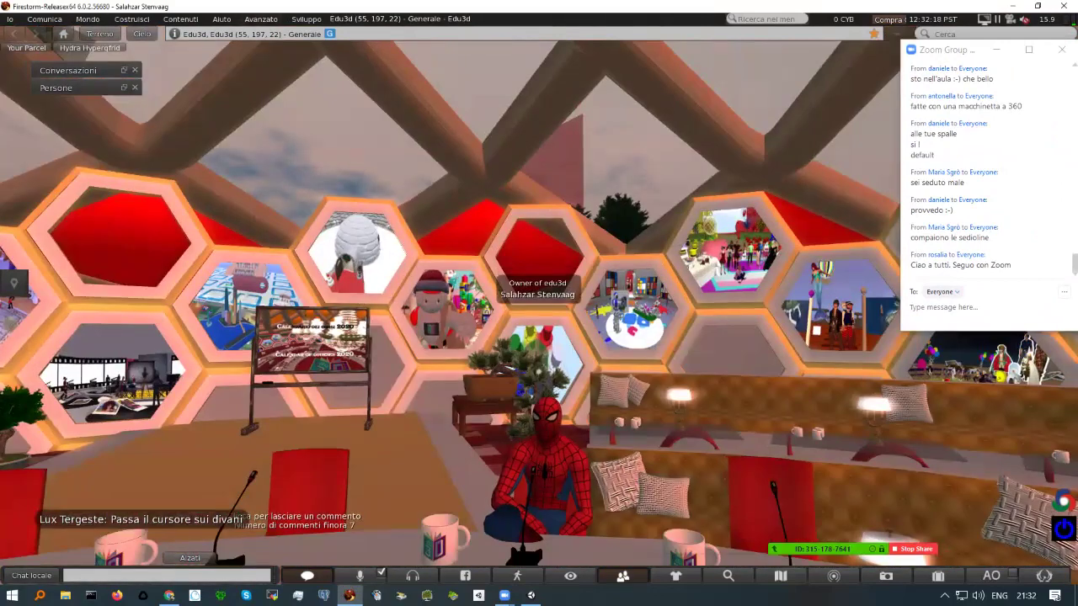
{"action": "scroll", "coordinate": [539, 303], "scroll_direction": "up", "scroll_amount": 3}
{"action": "key", "text": "Right"}
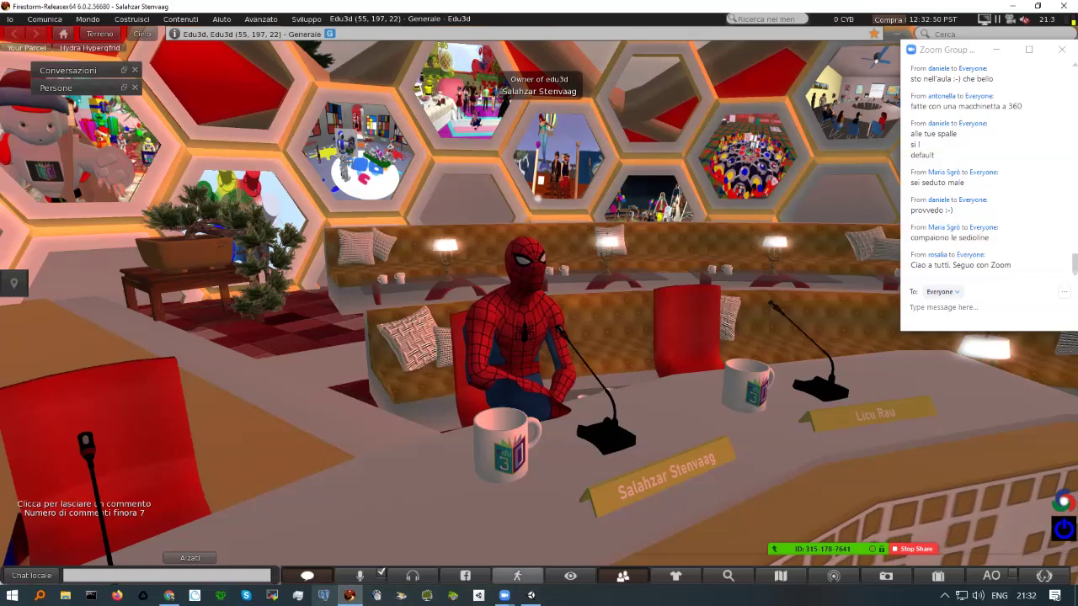
- Bring Google Classroom forward and open the EduVR2020 Stream, then the Lavori del corso page
{"action": "left_click", "coordinate": [169, 595]}
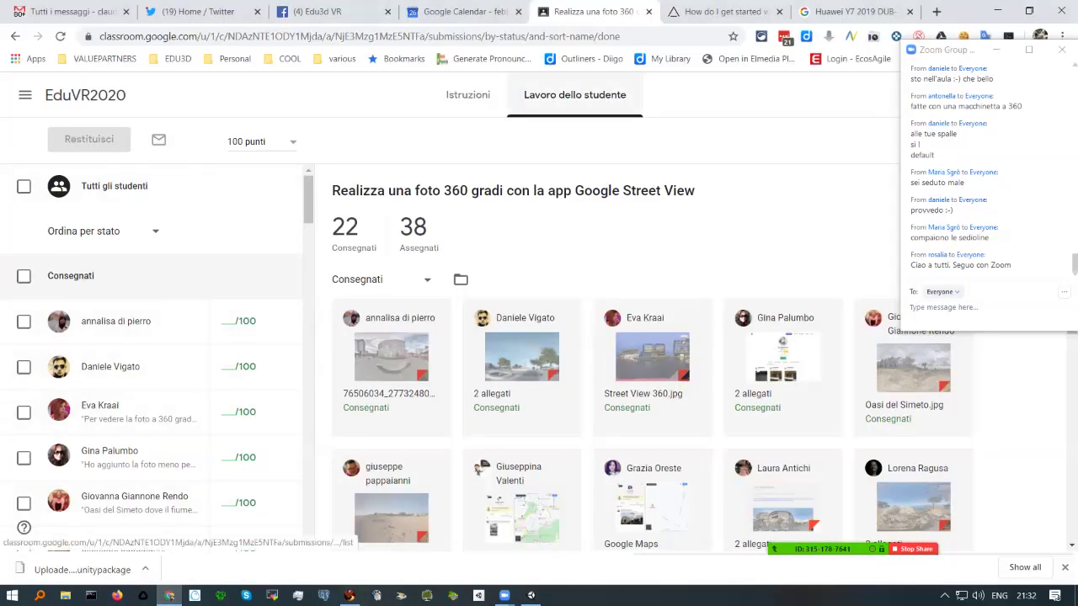
{"action": "left_click", "coordinate": [85, 95]}
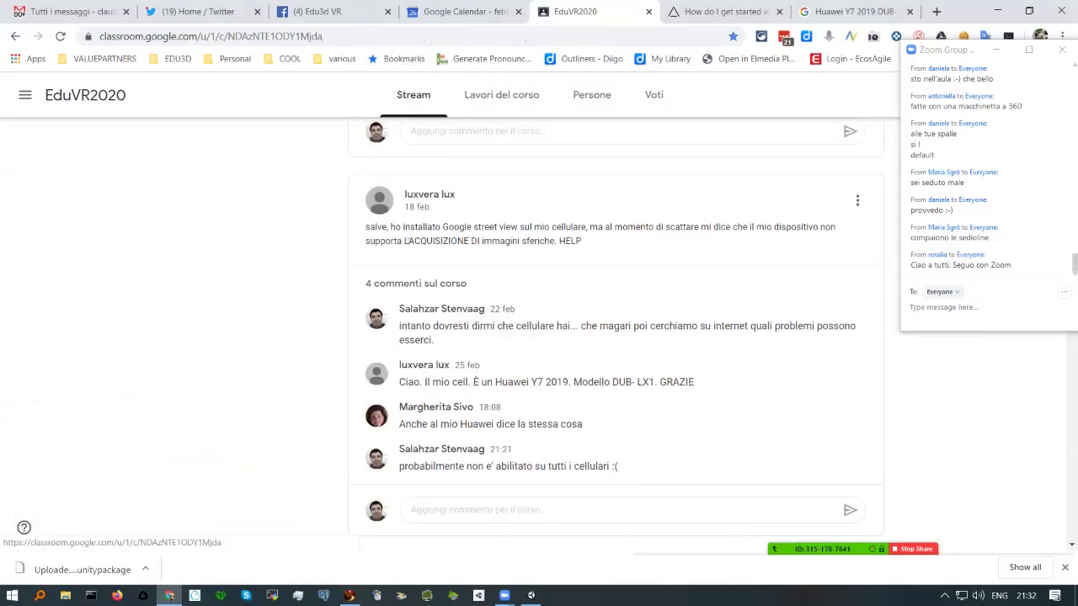
{"action": "left_click", "coordinate": [501, 94]}
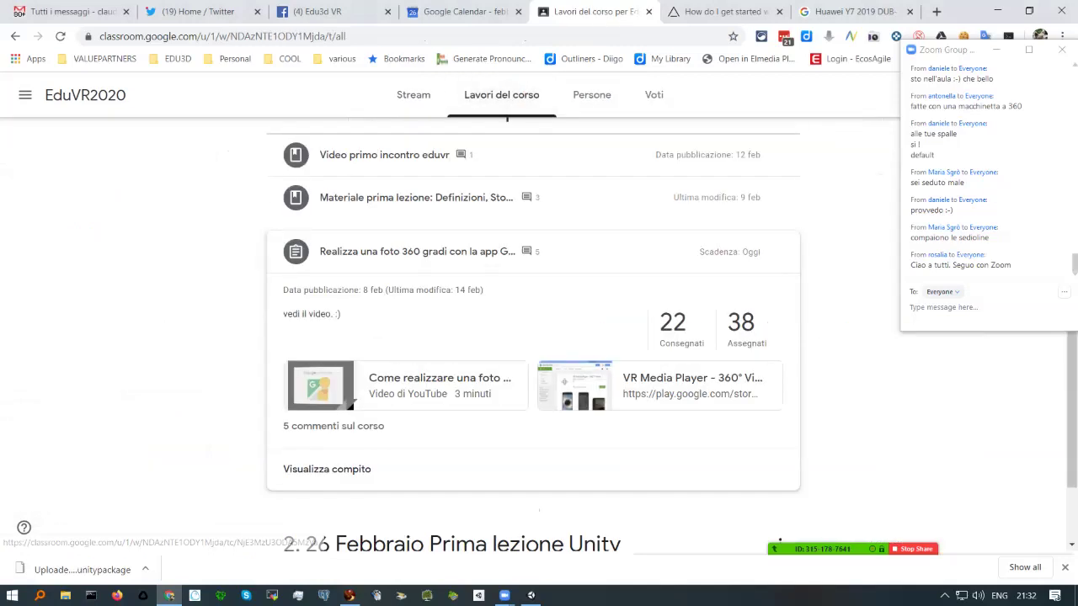
{"action": "scroll", "coordinate": [404, 303], "scroll_direction": "down", "scroll_amount": 1}
{"action": "scroll", "coordinate": [539, 337], "scroll_direction": "up", "scroll_amount": 3}
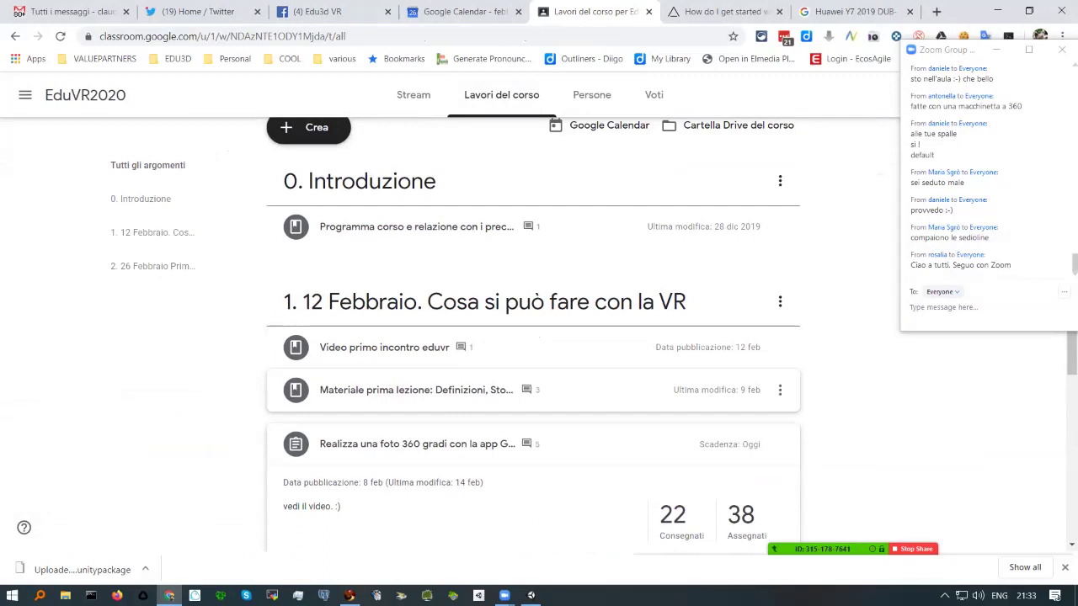
- Scroll the Lavori del corso page down to topic 2. 26 Febbraio Prima lezione Unity
{"action": "scroll", "coordinate": [532, 336], "scroll_direction": "down", "scroll_amount": 1}
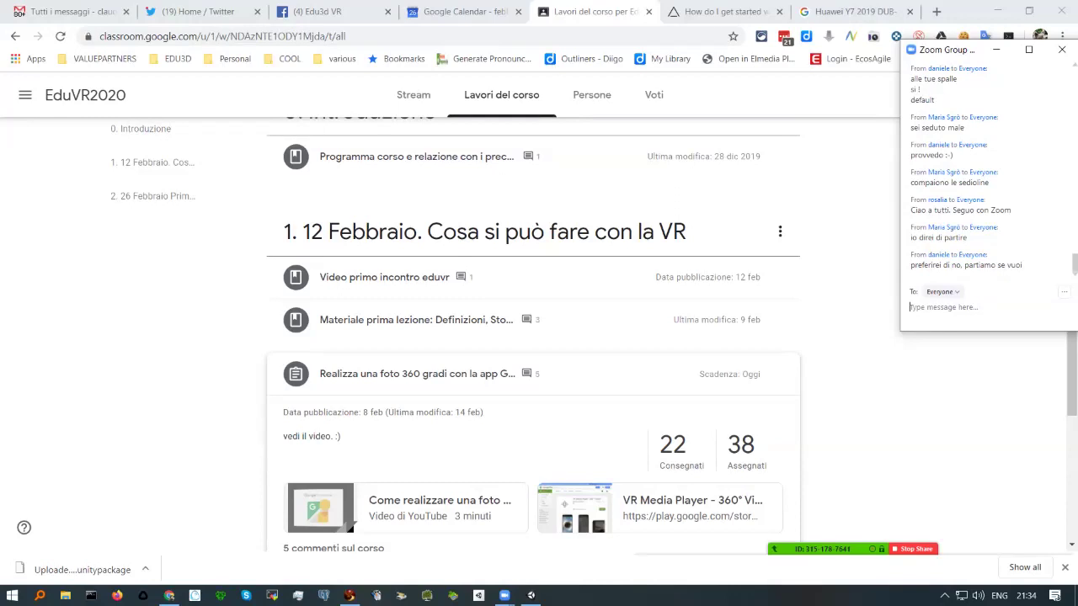
{"action": "scroll", "coordinate": [539, 337], "scroll_direction": "down", "scroll_amount": 2}
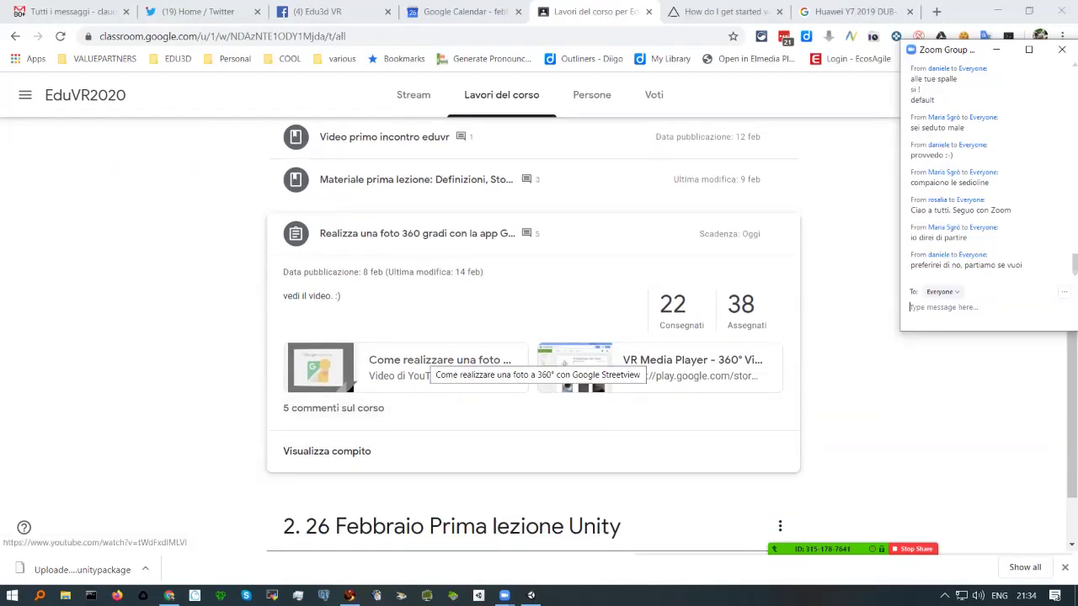
{"action": "scroll", "coordinate": [446, 371], "scroll_direction": "down", "scroll_amount": 1}
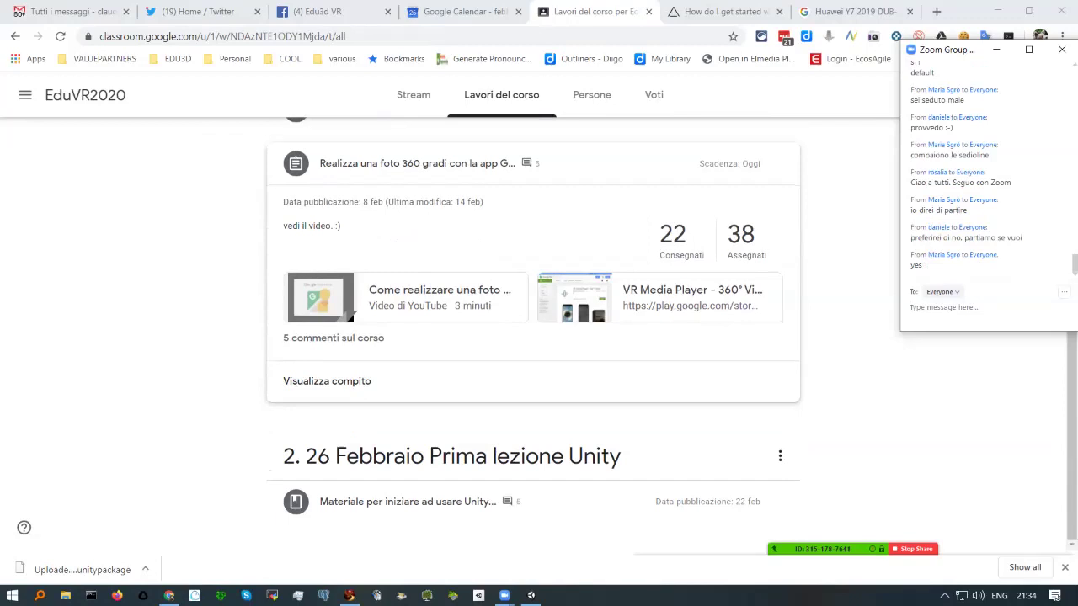
- Go to the Unity site via 'unity' in a new tab, accept all cookies, and choose Get started
{"action": "left_click", "coordinate": [936, 11]}
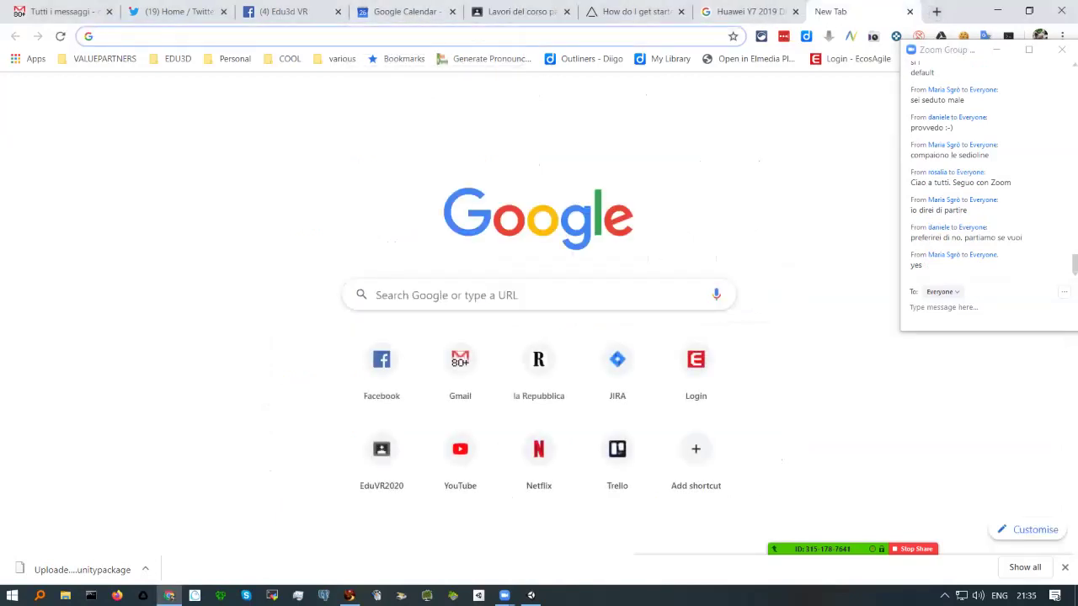
{"action": "type", "text": "u"}
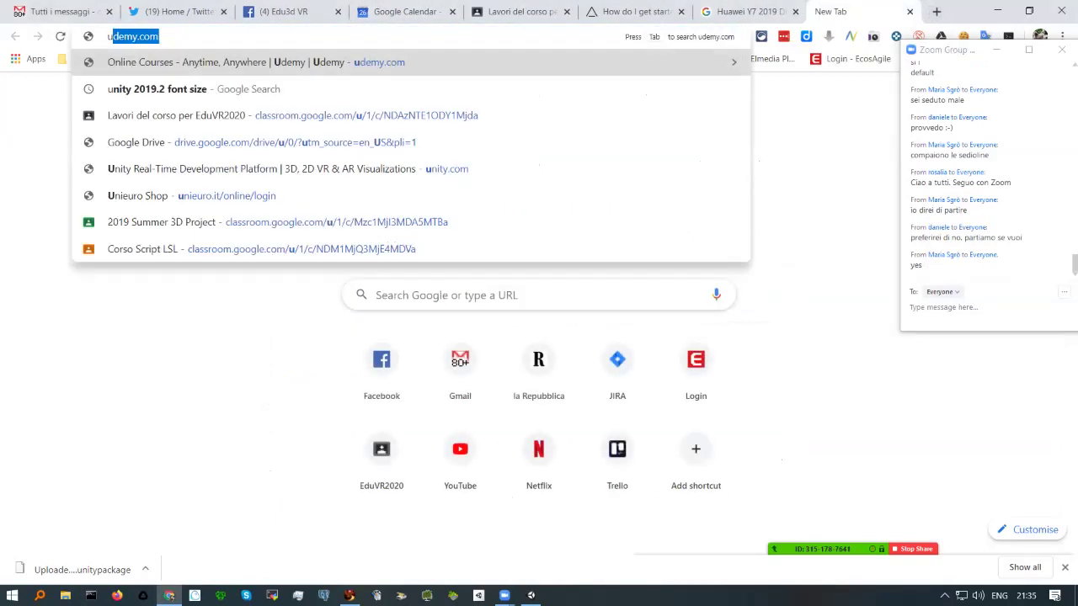
{"action": "type", "text": "nity"}
{"action": "key", "text": "Return"}
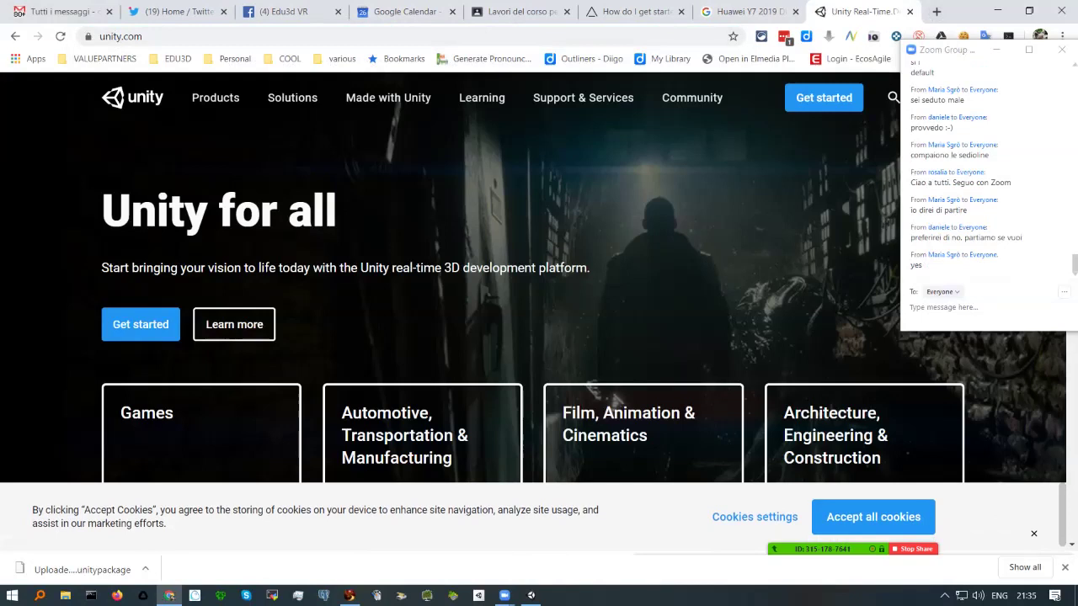
{"action": "scroll", "coordinate": [539, 278], "scroll_direction": "down", "scroll_amount": 3}
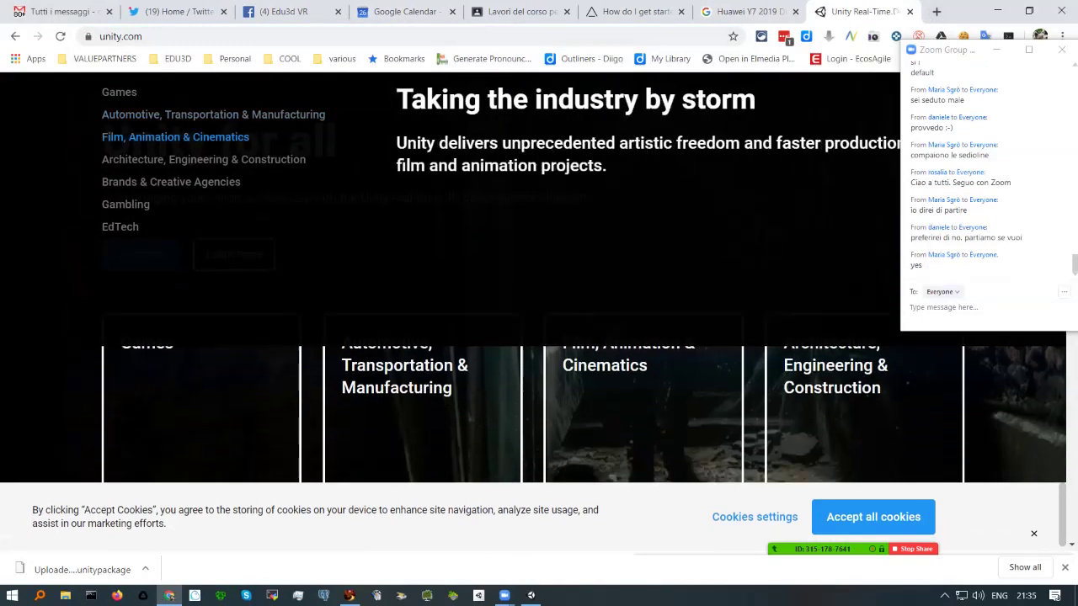
{"action": "scroll", "coordinate": [216, 98], "scroll_direction": "up", "scroll_amount": 3}
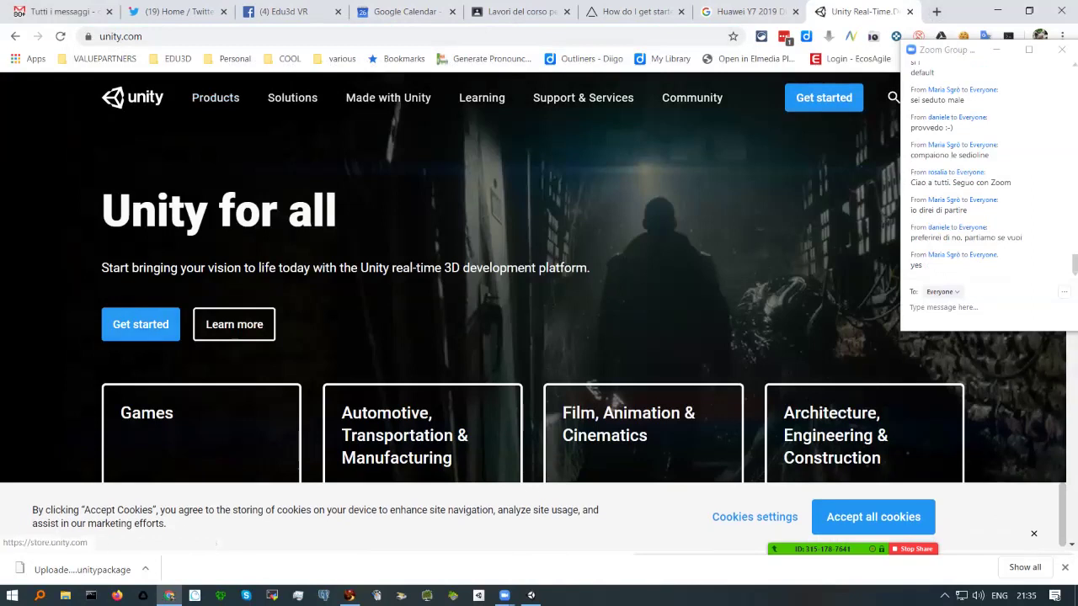
{"action": "left_click", "coordinate": [873, 517]}
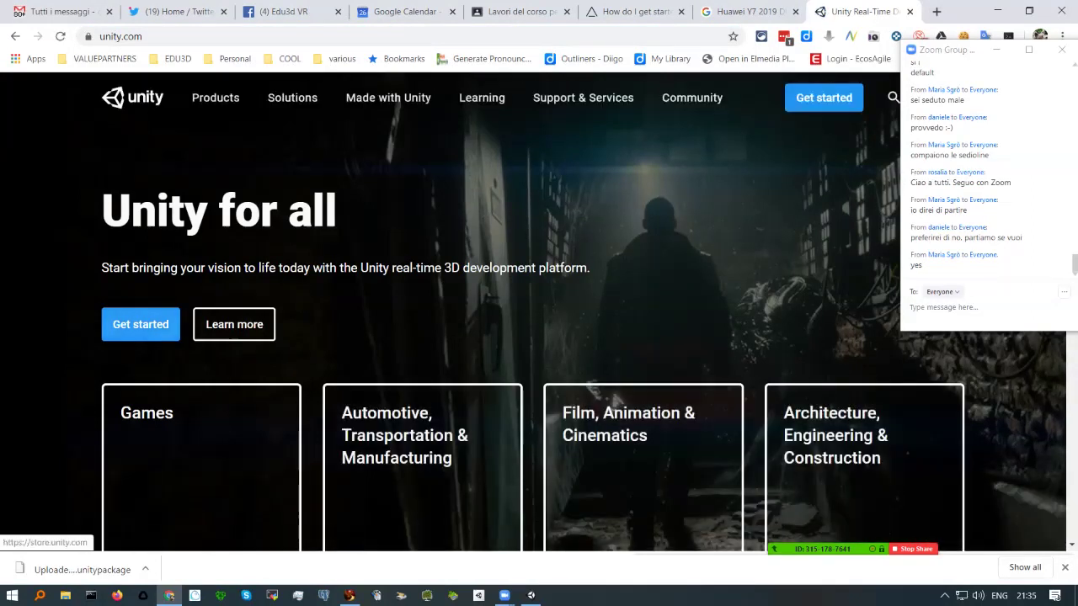
{"action": "left_click", "coordinate": [823, 97]}
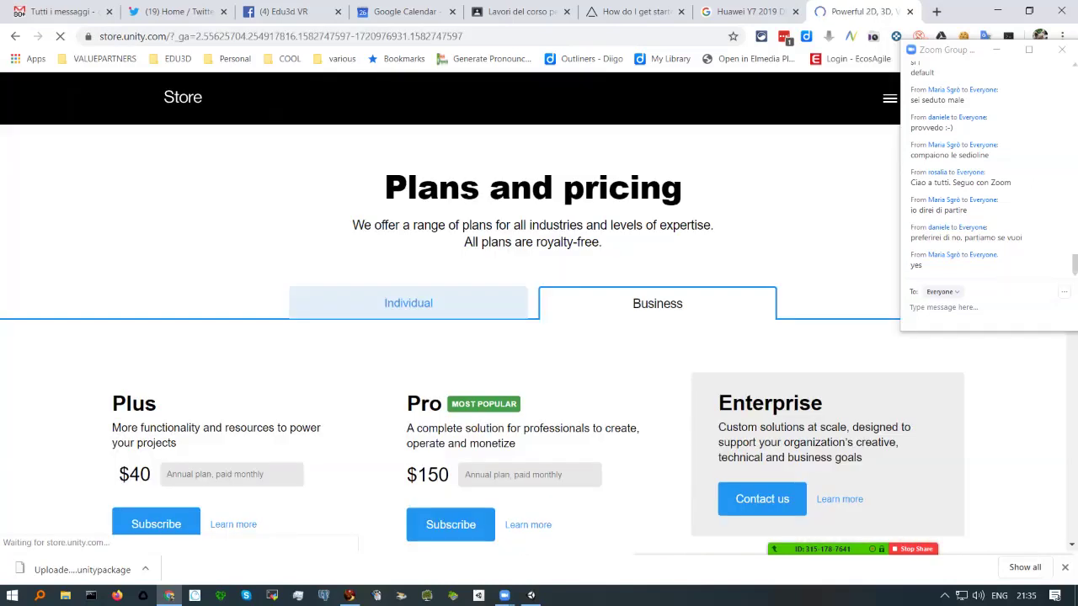
- Look over the Business plans (Plus $40, Pro $150), then switch to the Individual plans
{"action": "scroll", "coordinate": [482, 311], "scroll_direction": "down", "scroll_amount": 2}
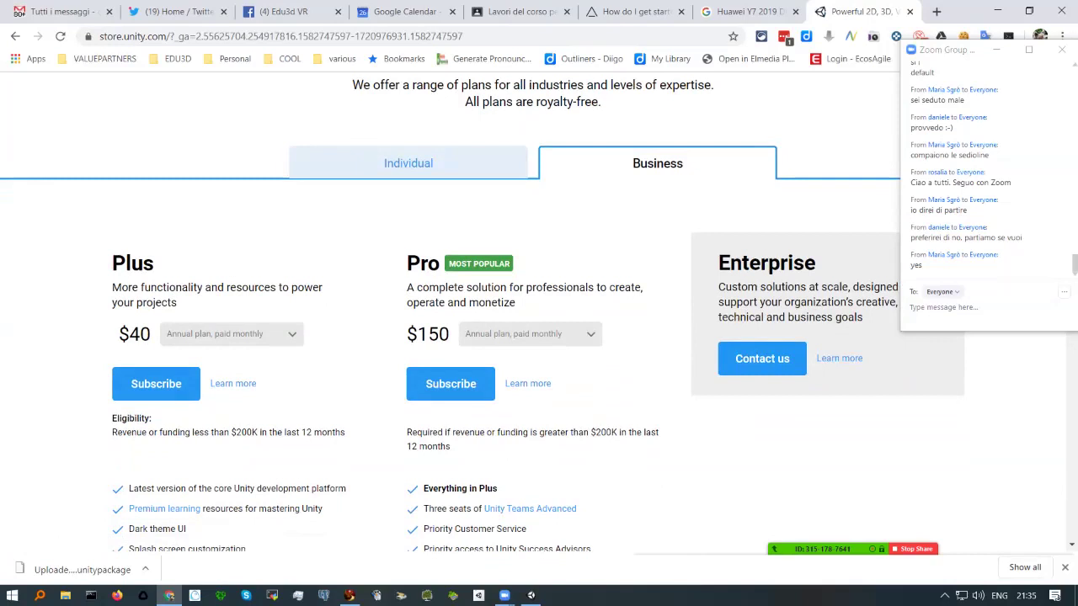
{"action": "scroll", "coordinate": [539, 337], "scroll_direction": "up", "scroll_amount": 2}
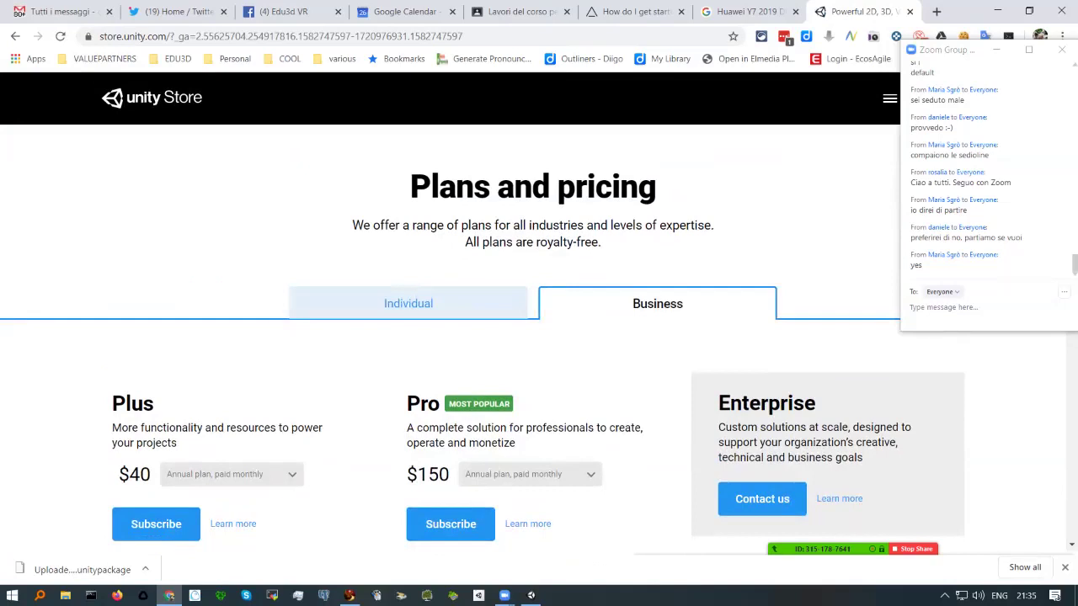
{"action": "scroll", "coordinate": [539, 336], "scroll_direction": "down", "scroll_amount": 1}
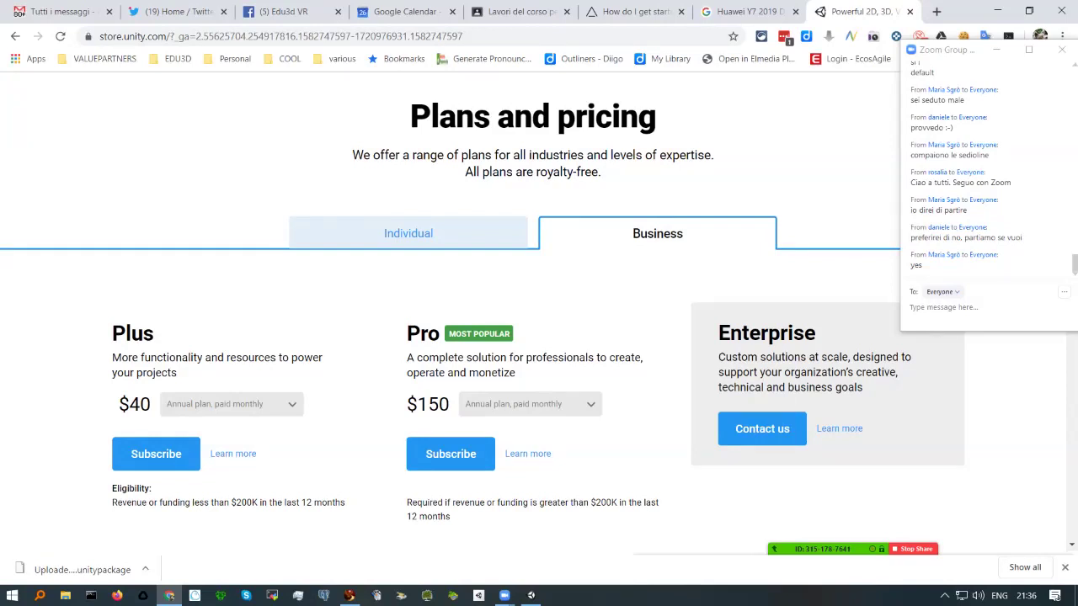
{"action": "left_click", "coordinate": [408, 233]}
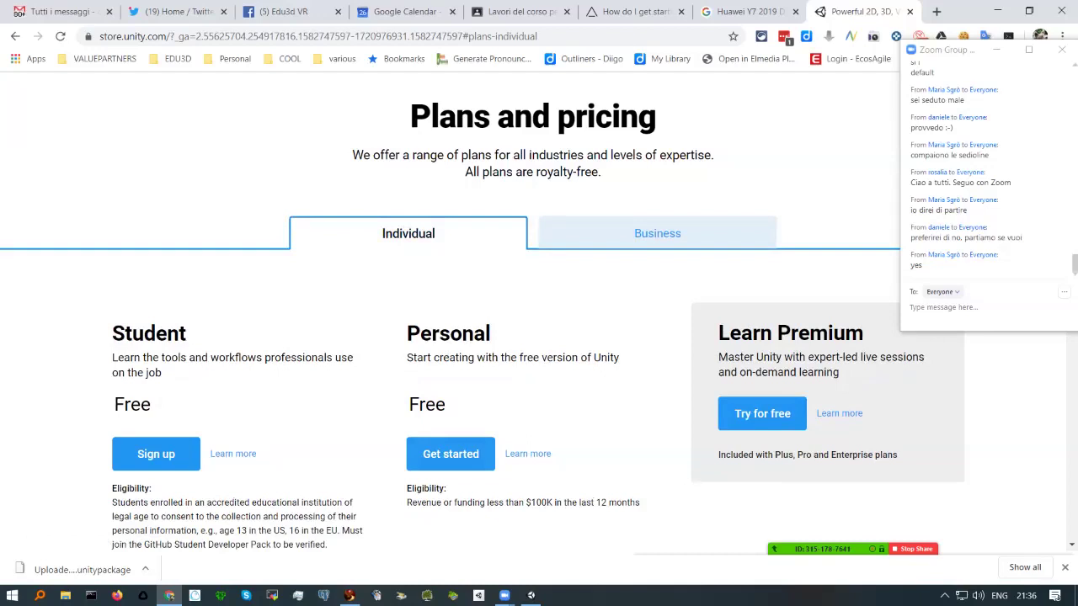
- Highlight the Personal plan's $100K revenue limit, then open a new tab and enter 'godot'
{"action": "scroll", "coordinate": [483, 320], "scroll_direction": "down", "scroll_amount": 1}
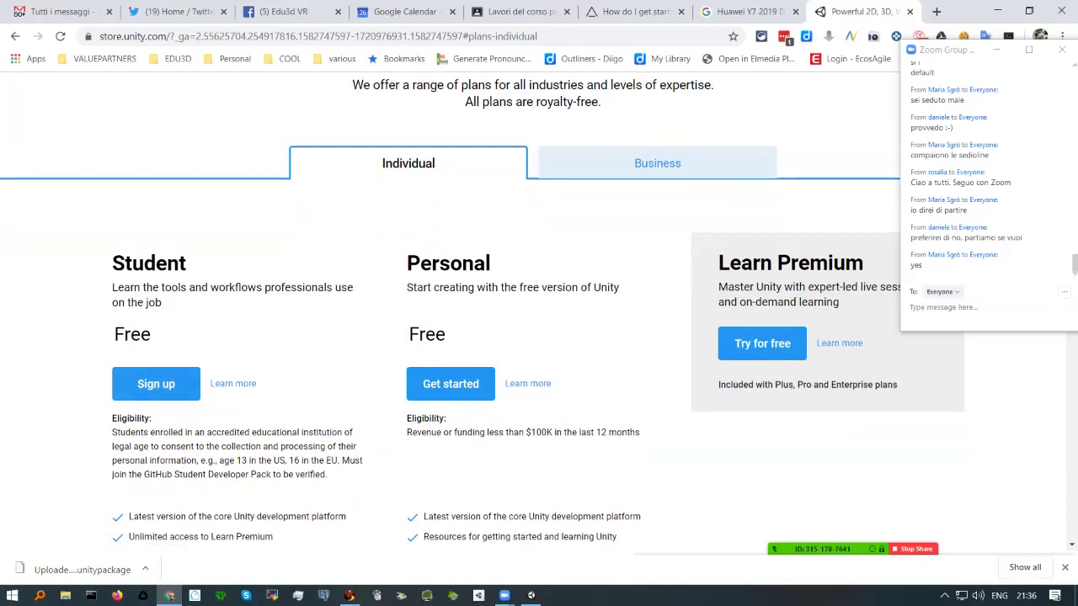
{"action": "left_click_drag", "start_coordinate": [526, 432], "coordinate": [552, 432]}
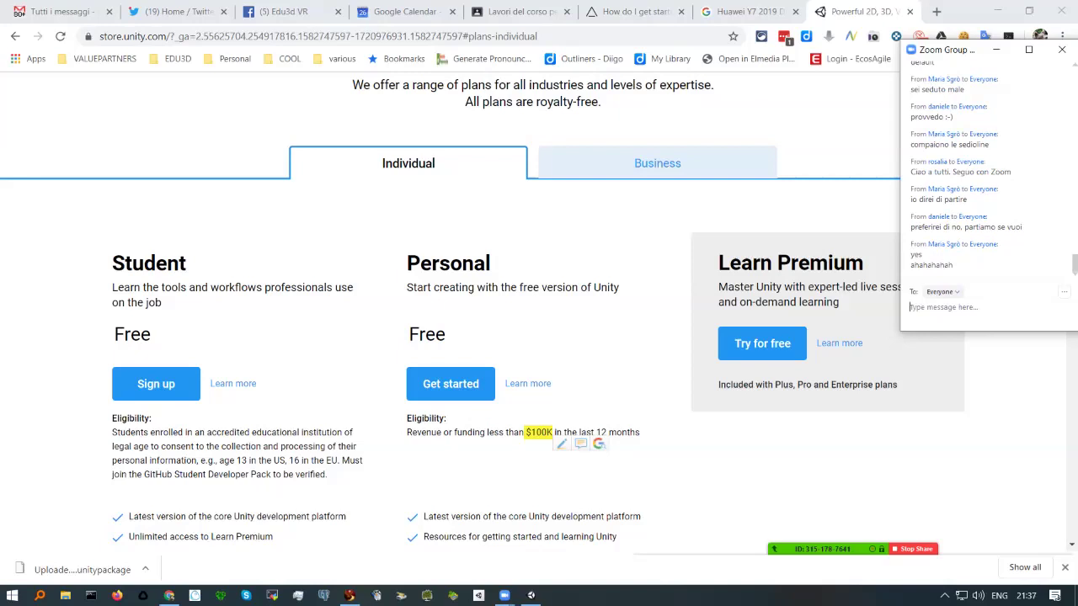
{"action": "left_click", "coordinate": [448, 262]}
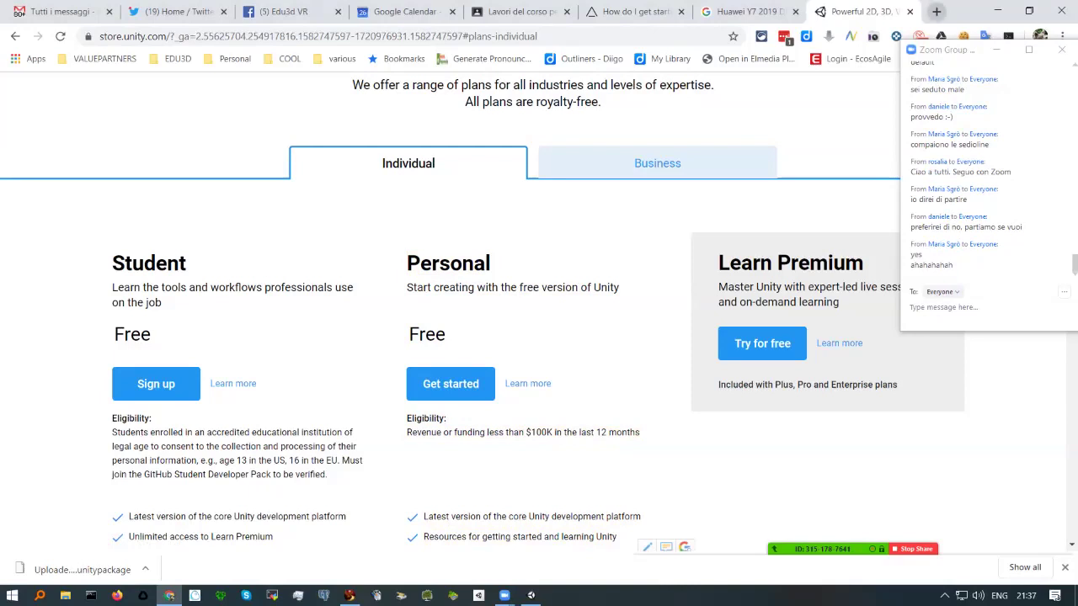
{"action": "left_click", "coordinate": [936, 11]}
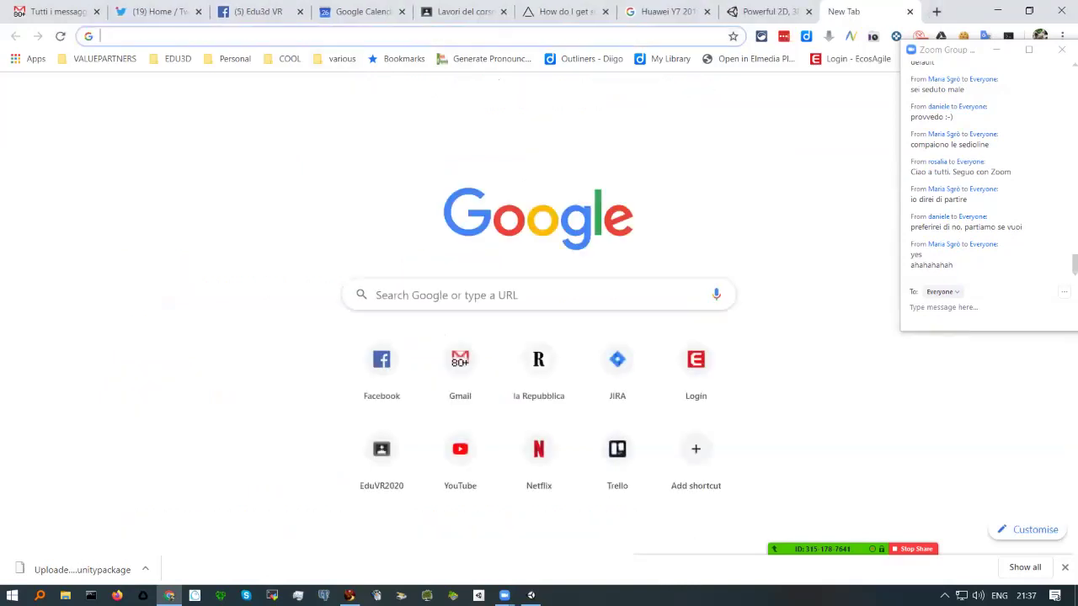
{"action": "type", "text": "godot"}
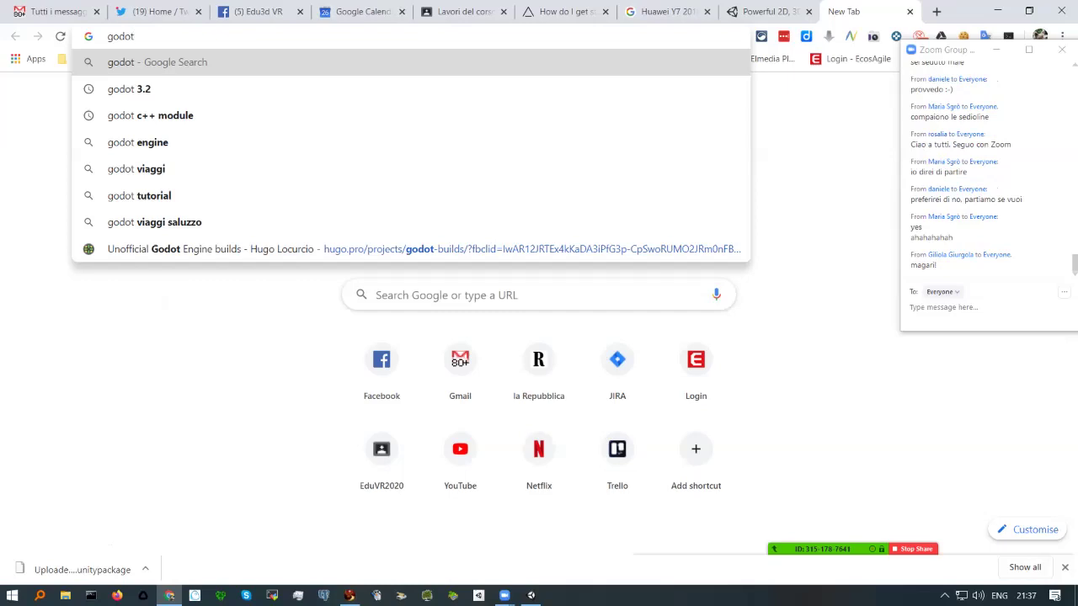
- Search Google for godot and open the Godot Engine result at godotengine.org
{"action": "key", "text": "Return"}
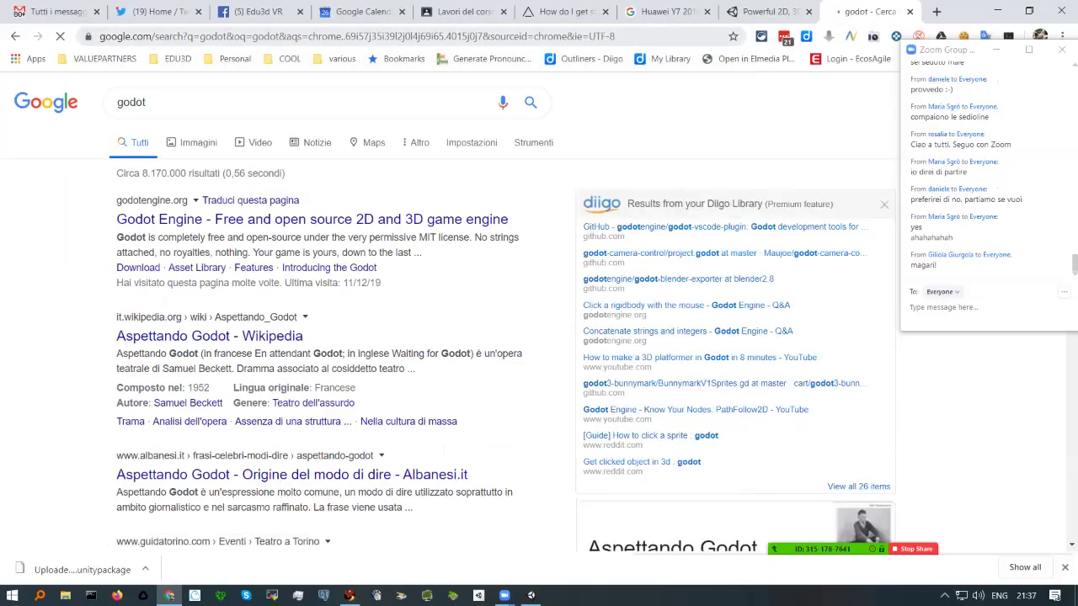
{"action": "left_click", "coordinate": [303, 219]}
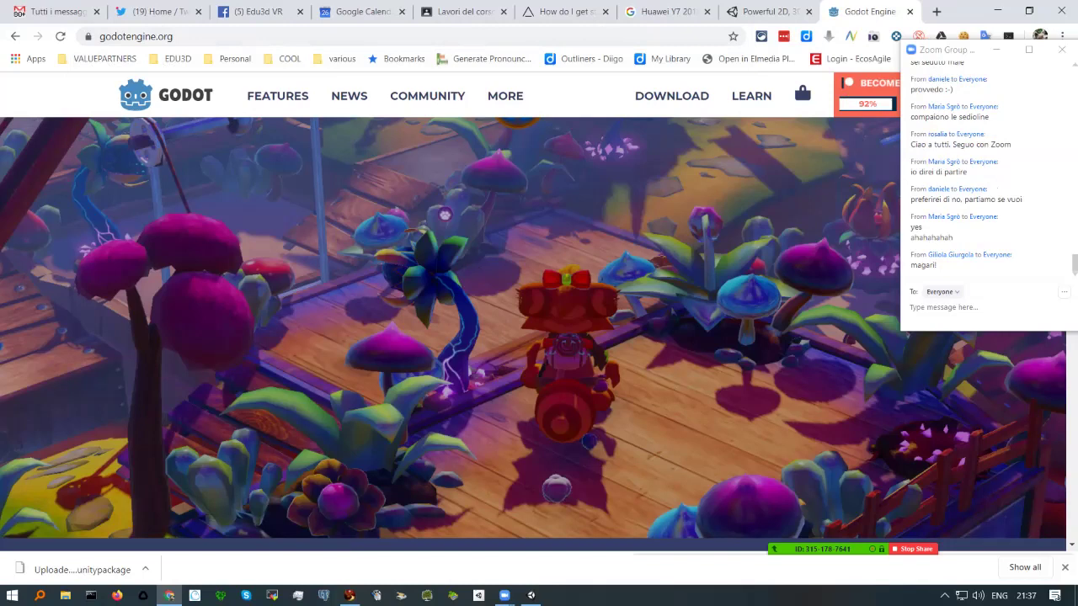
- Scroll the Godot homepage down to NEWS and back up, then return to the Unity Store tab
{"action": "scroll", "coordinate": [539, 312], "scroll_direction": "down", "scroll_amount": 2}
{"action": "scroll", "coordinate": [539, 312], "scroll_direction": "down", "scroll_amount": 1}
{"action": "scroll", "coordinate": [539, 312], "scroll_direction": "down", "scroll_amount": 2}
{"action": "scroll", "coordinate": [539, 311], "scroll_direction": "down", "scroll_amount": 2}
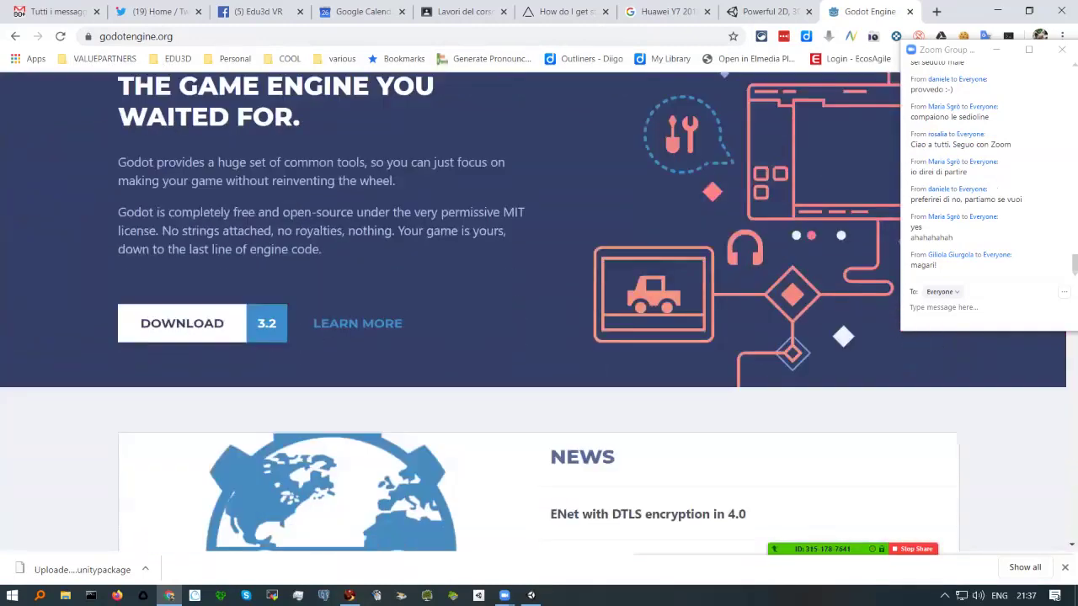
{"action": "scroll", "coordinate": [329, 488], "scroll_direction": "down", "scroll_amount": 3}
{"action": "scroll", "coordinate": [328, 488], "scroll_direction": "up", "scroll_amount": 1}
{"action": "scroll", "coordinate": [329, 488], "scroll_direction": "up", "scroll_amount": 4}
{"action": "scroll", "coordinate": [328, 488], "scroll_direction": "down", "scroll_amount": 3}
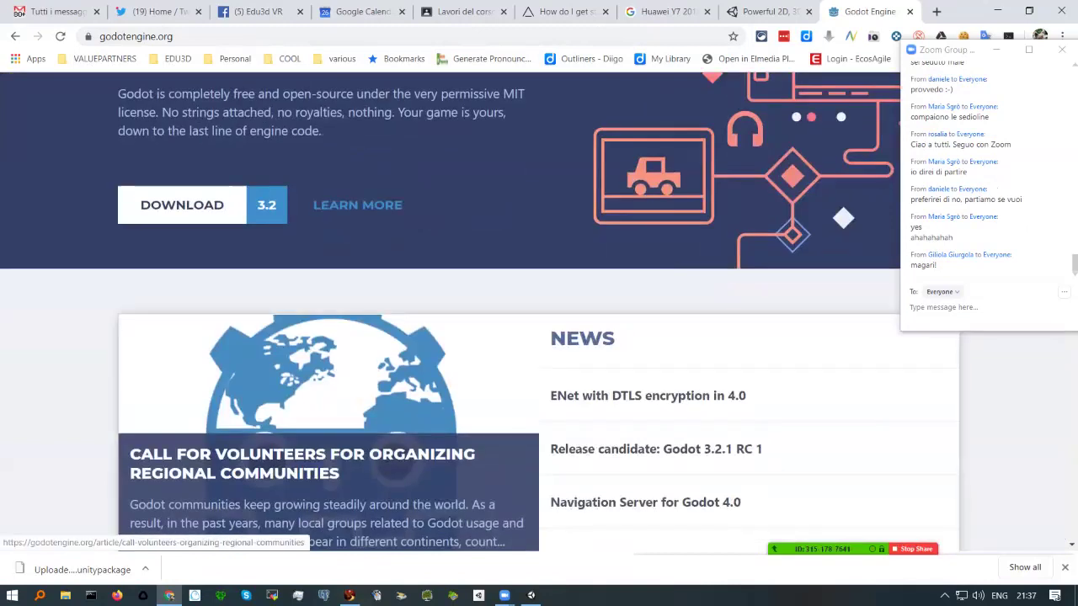
{"action": "scroll", "coordinate": [328, 489], "scroll_direction": "up", "scroll_amount": 1}
{"action": "scroll", "coordinate": [328, 488], "scroll_direction": "up", "scroll_amount": 2}
{"action": "scroll", "coordinate": [328, 488], "scroll_direction": "up", "scroll_amount": 3}
{"action": "scroll", "coordinate": [328, 488], "scroll_direction": "up", "scroll_amount": 3}
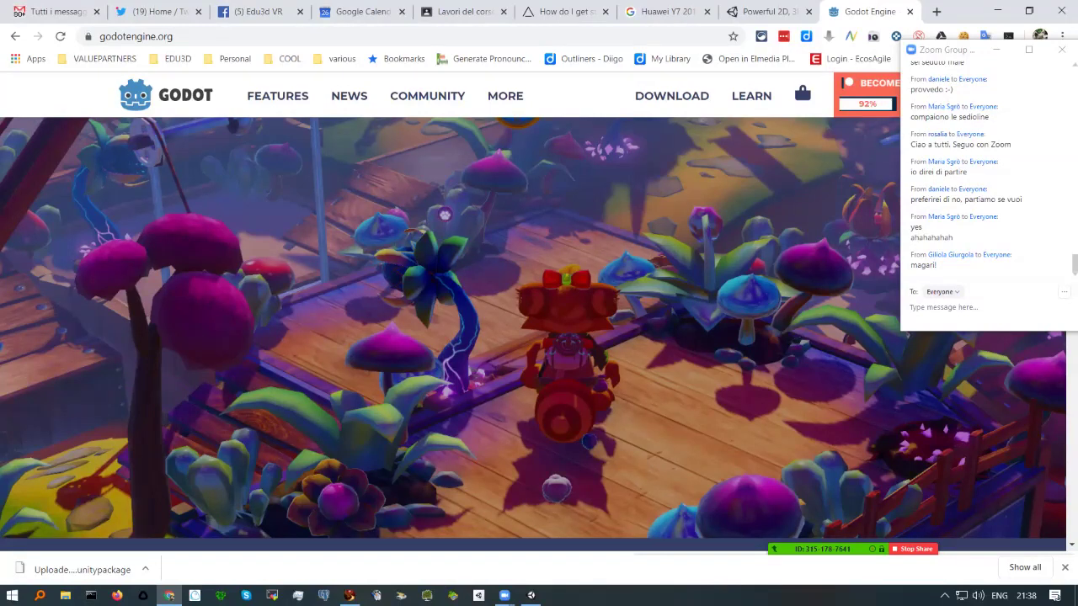
{"action": "left_click", "coordinate": [762, 12]}
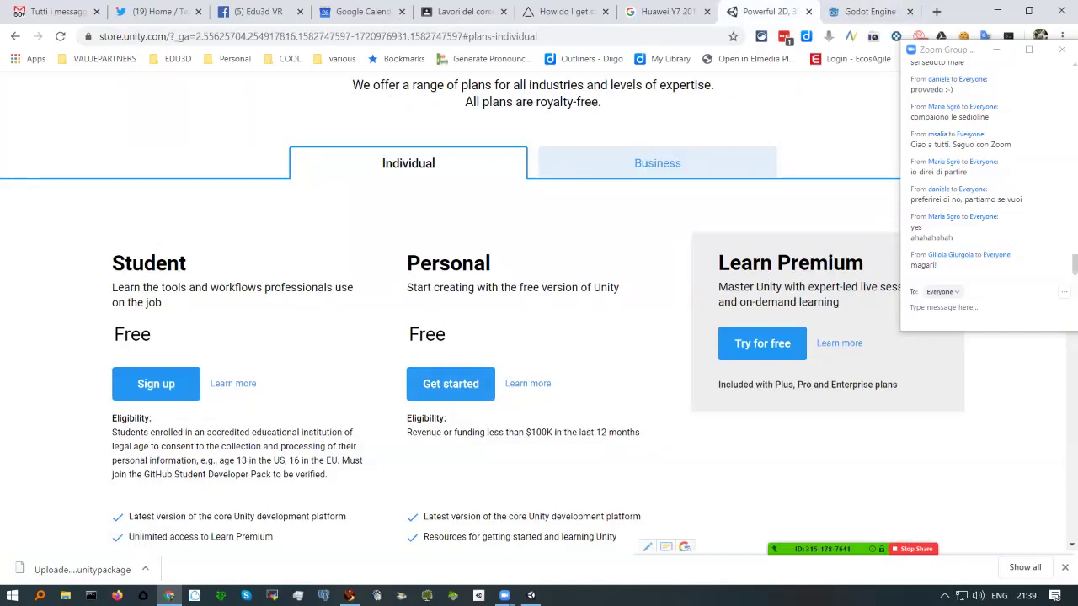
- Choose Get started under Personal, then open the Unity ID account panel from the store header
{"action": "left_click", "coordinate": [451, 383]}
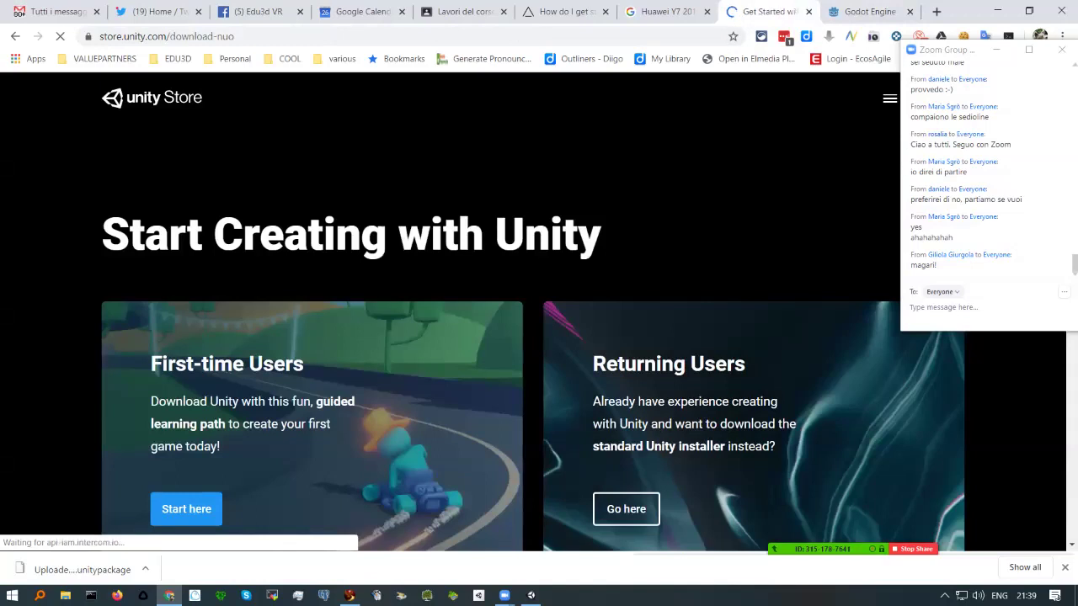
{"action": "scroll", "coordinate": [539, 320], "scroll_direction": "down", "scroll_amount": 2}
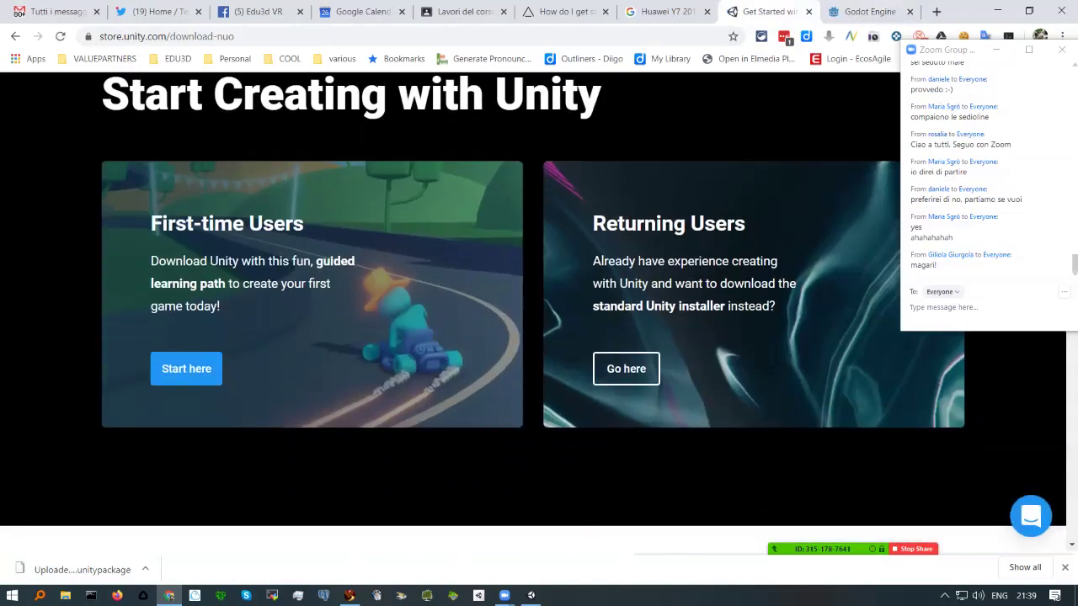
{"action": "scroll", "coordinate": [539, 312], "scroll_direction": "up", "scroll_amount": 2}
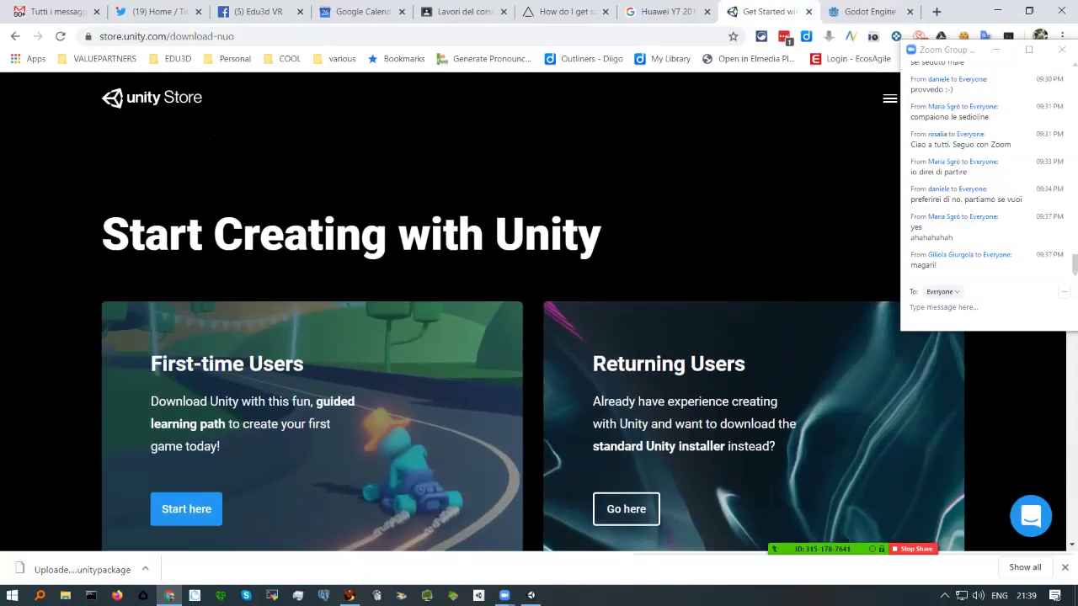
{"action": "left_click_drag", "start_coordinate": [947, 50], "coordinate": [1038, 154]}
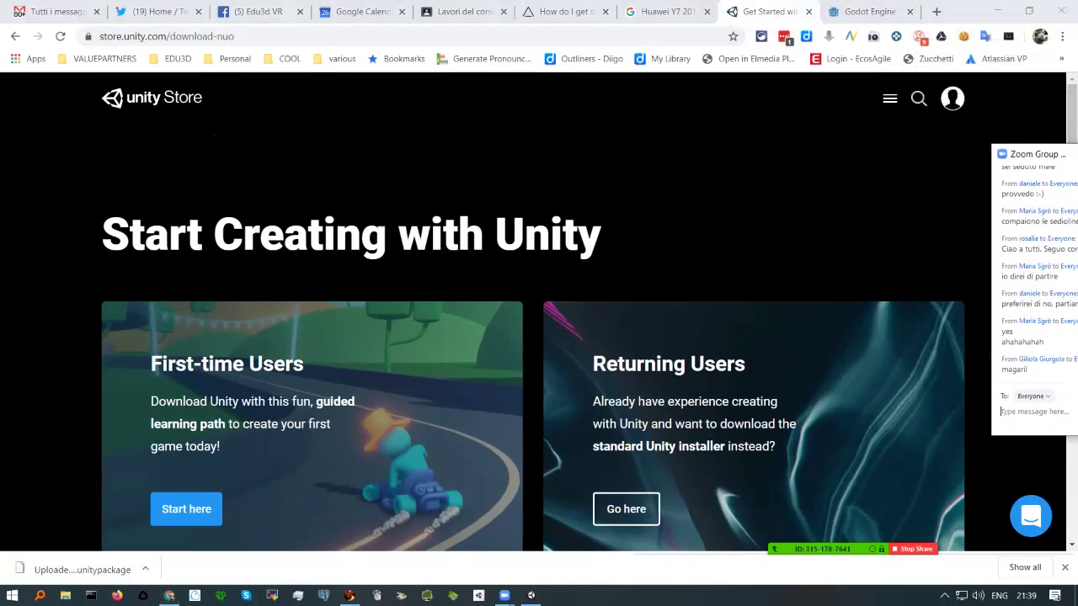
{"action": "left_click", "coordinate": [952, 98]}
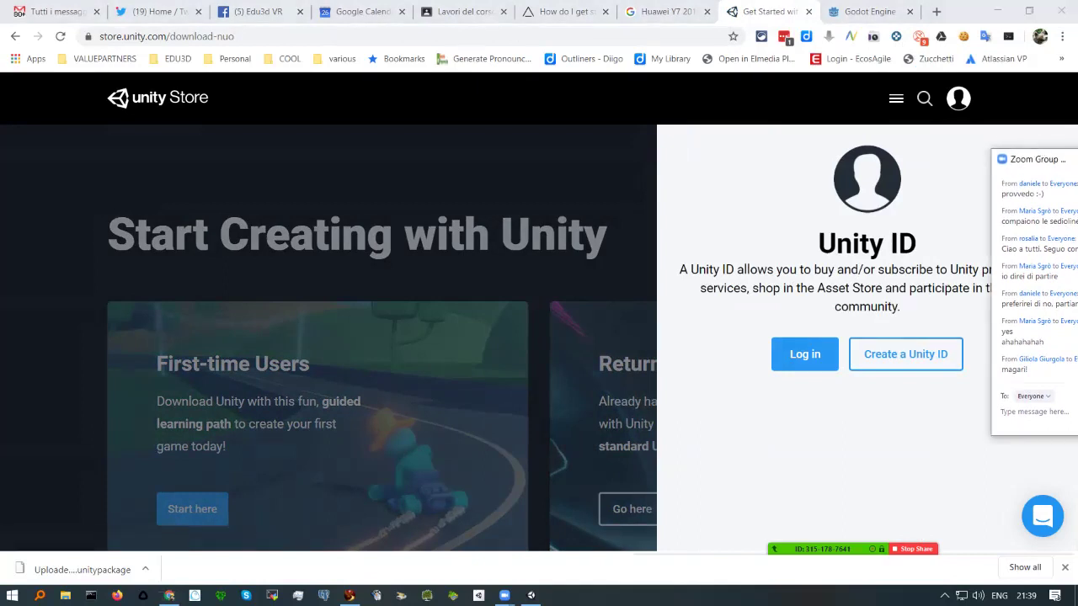
{"action": "left_click_drag", "start_coordinate": [1035, 159], "coordinate": [65, 84]}
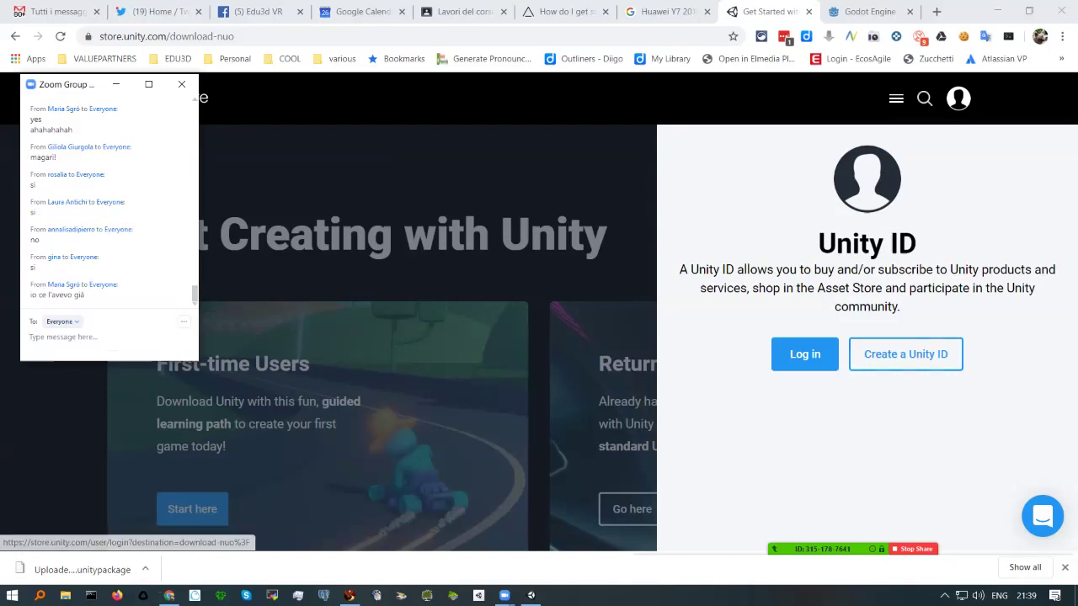
- Open Create a Unity ID, leave promotional emails unchecked, switch to sign-in, then go to Firestorm
{"action": "left_click", "coordinate": [905, 353]}
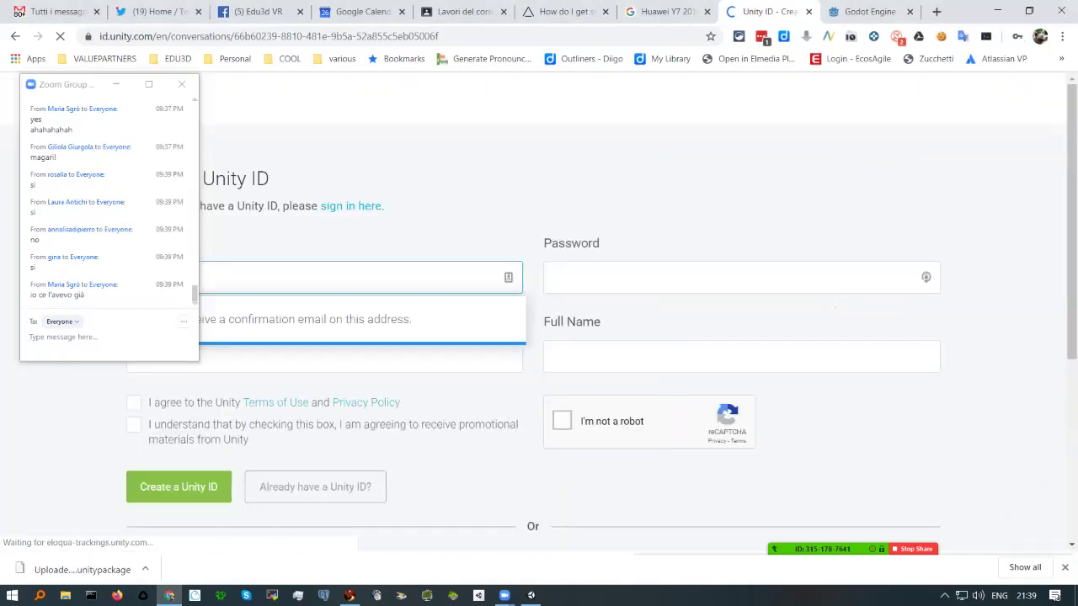
{"action": "left_click_drag", "start_coordinate": [67, 84], "coordinate": [791, 85]}
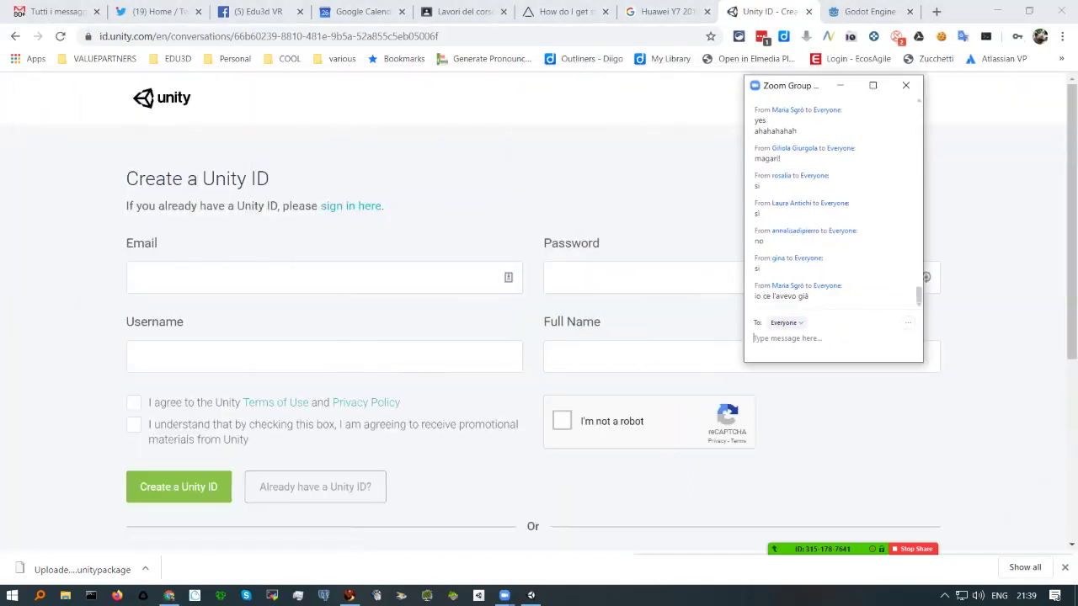
{"action": "left_click", "coordinate": [133, 424]}
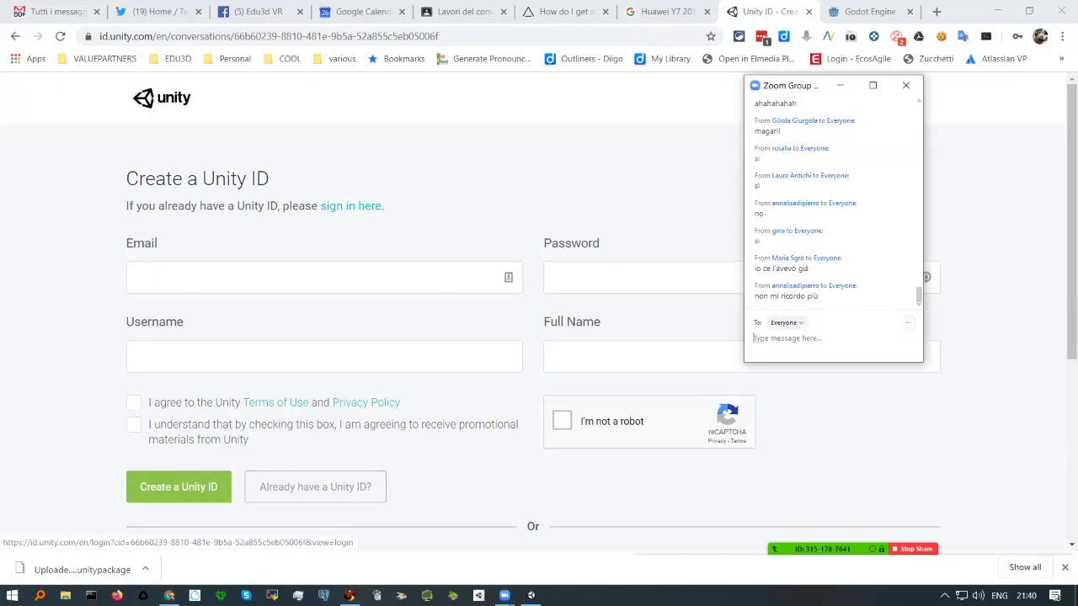
{"action": "left_click", "coordinate": [133, 424]}
{"action": "left_click", "coordinate": [133, 424]}
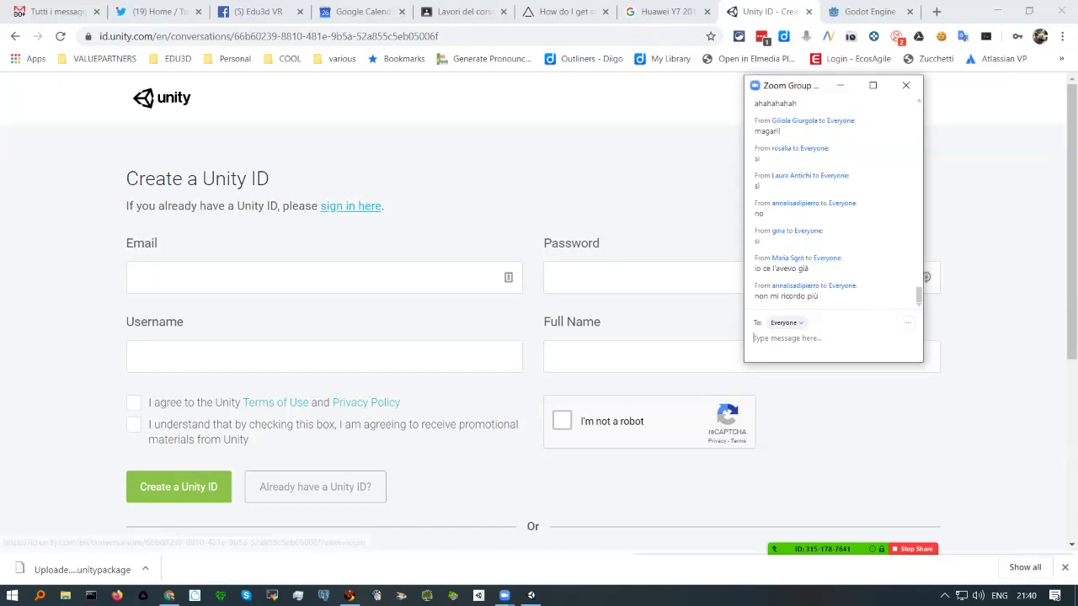
{"action": "left_click", "coordinate": [350, 206]}
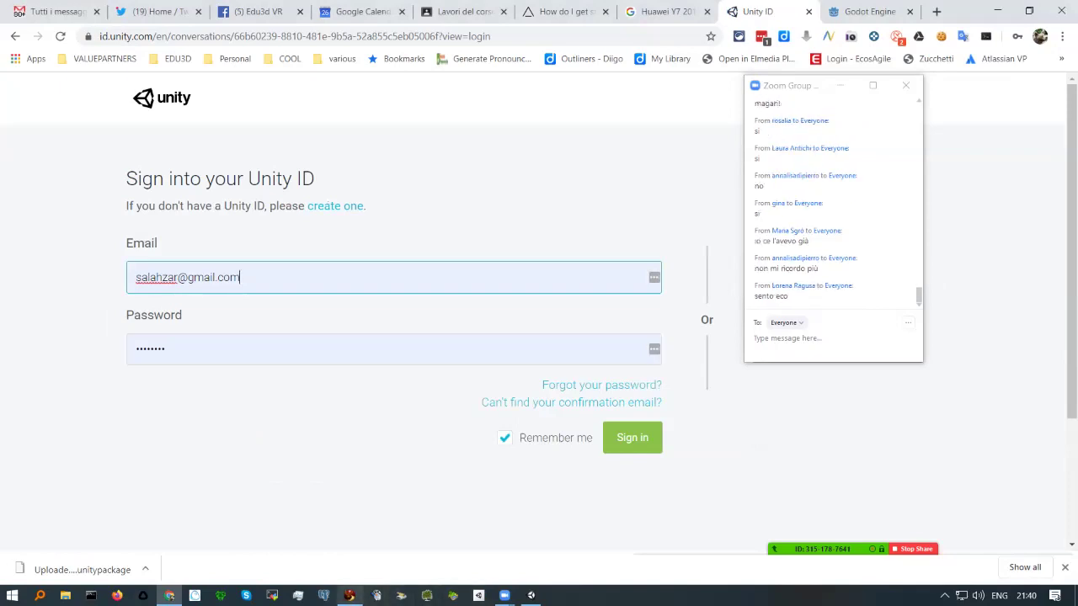
{"action": "left_click", "coordinate": [349, 595]}
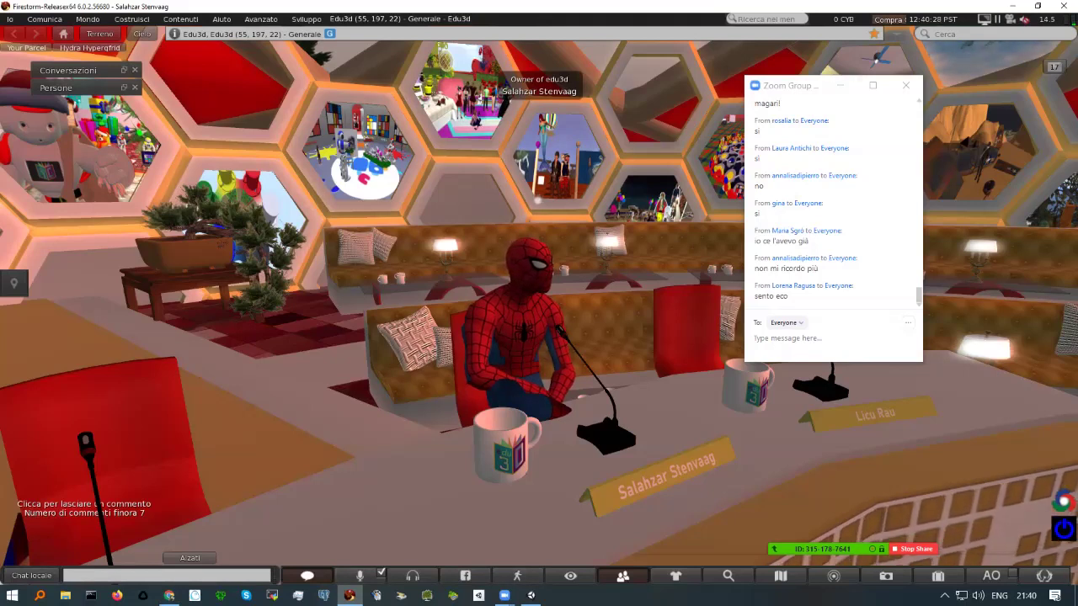
- Minimise the Firestorm Viewer window to return to Chrome's Unity ID sign-in page
{"action": "mouse_move", "coordinate": [773, 362]}
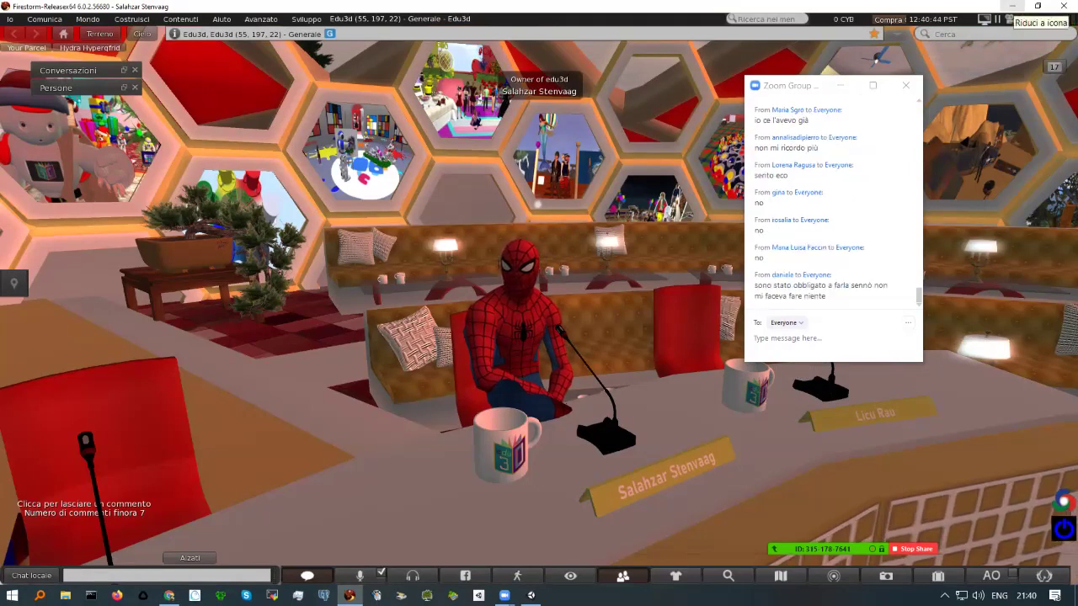
{"action": "left_click", "coordinate": [1000, 6]}
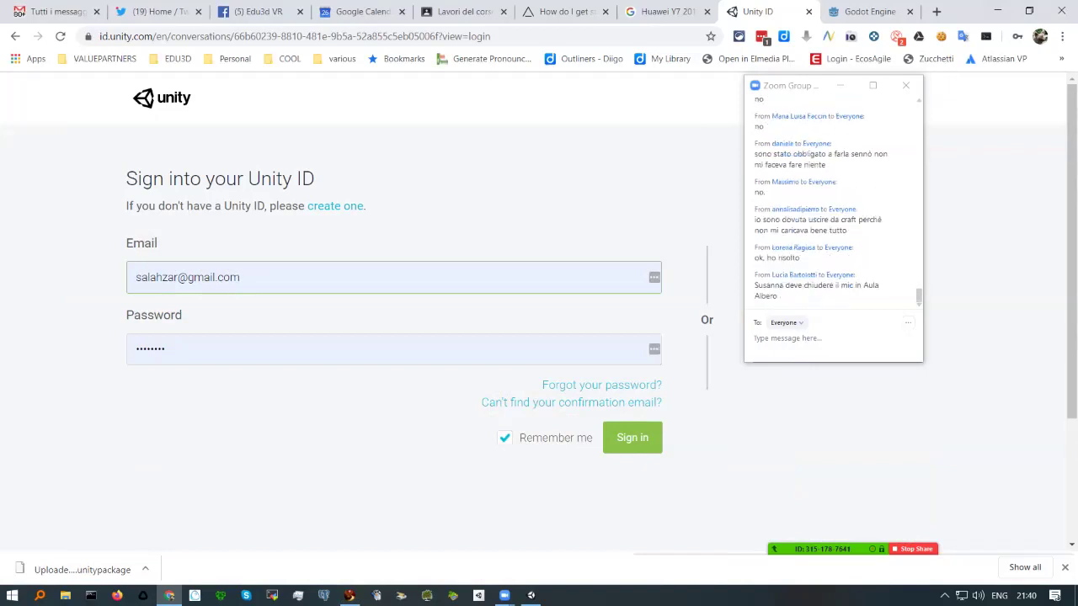
- Go back two pages to the Start Creating with Unity page and scroll down
{"action": "left_click_drag", "start_coordinate": [315, 179], "coordinate": [126, 178]}
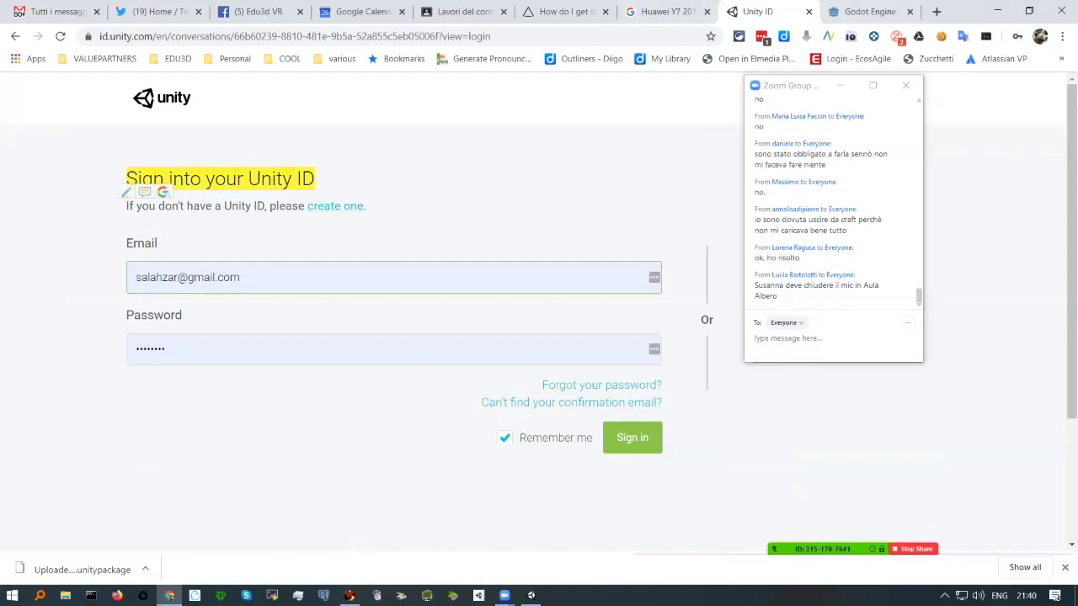
{"action": "left_click", "coordinate": [15, 37]}
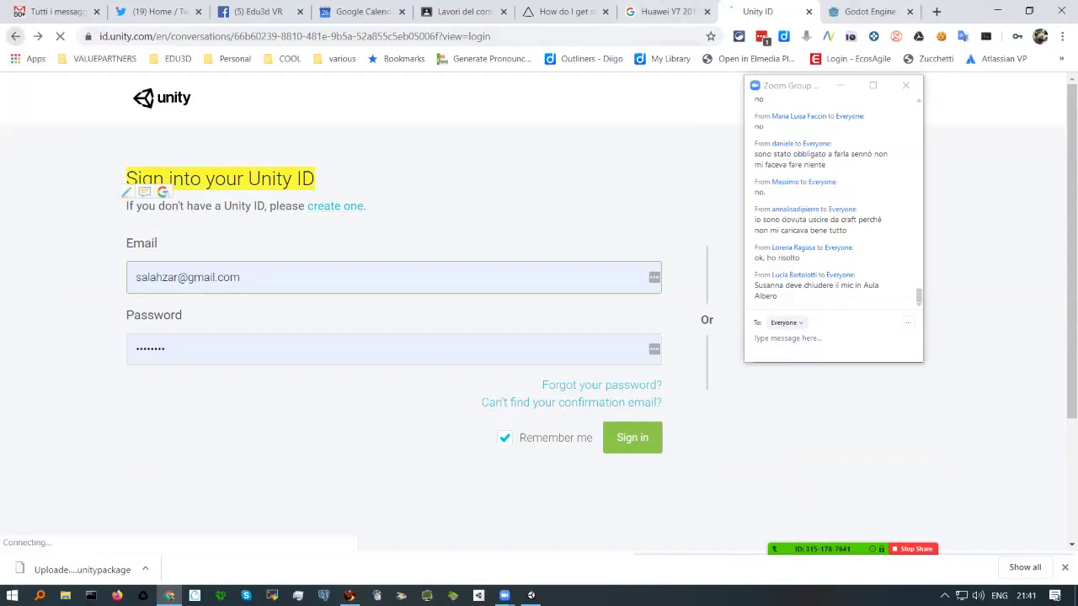
{"action": "left_click", "coordinate": [16, 37]}
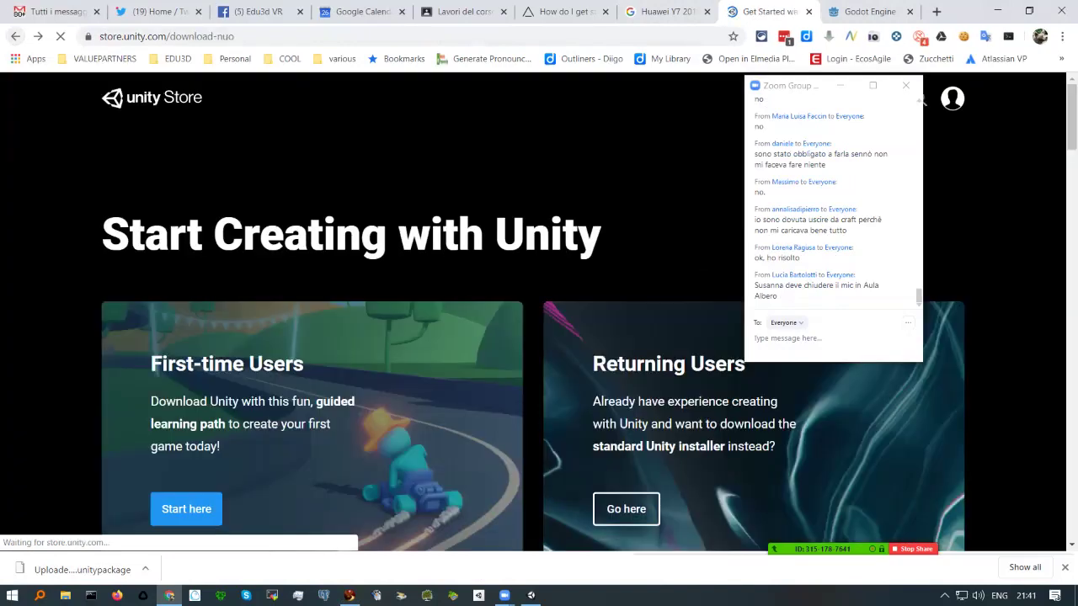
{"action": "scroll", "coordinate": [539, 320], "scroll_direction": "down", "scroll_amount": 3}
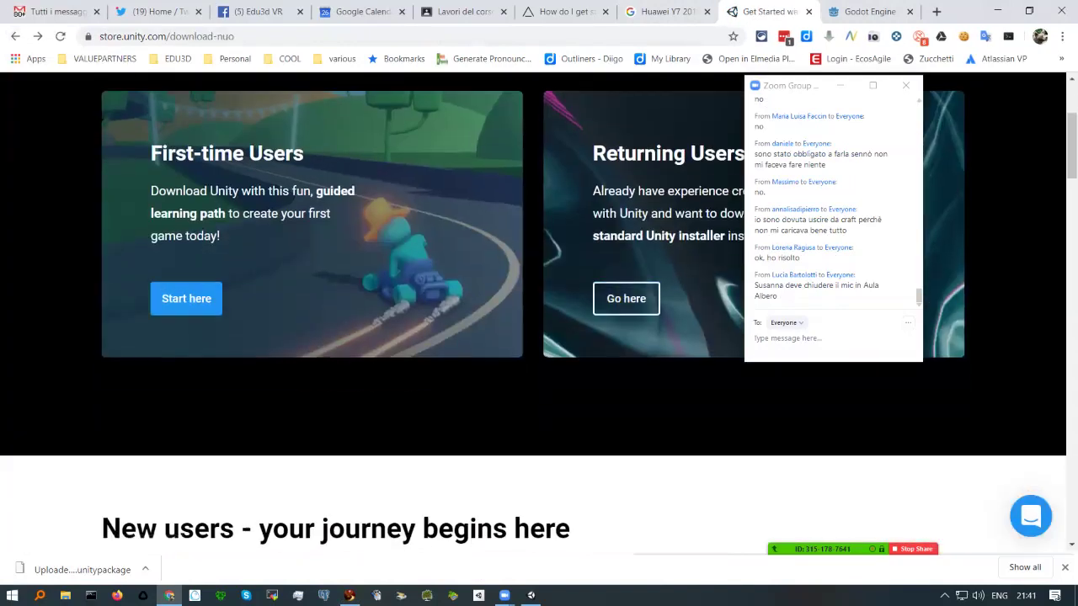
- Open the Get Started with Unity Personal page via Go here under Returning Users
{"action": "left_click_drag", "start_coordinate": [792, 85], "coordinate": [974, 98]}
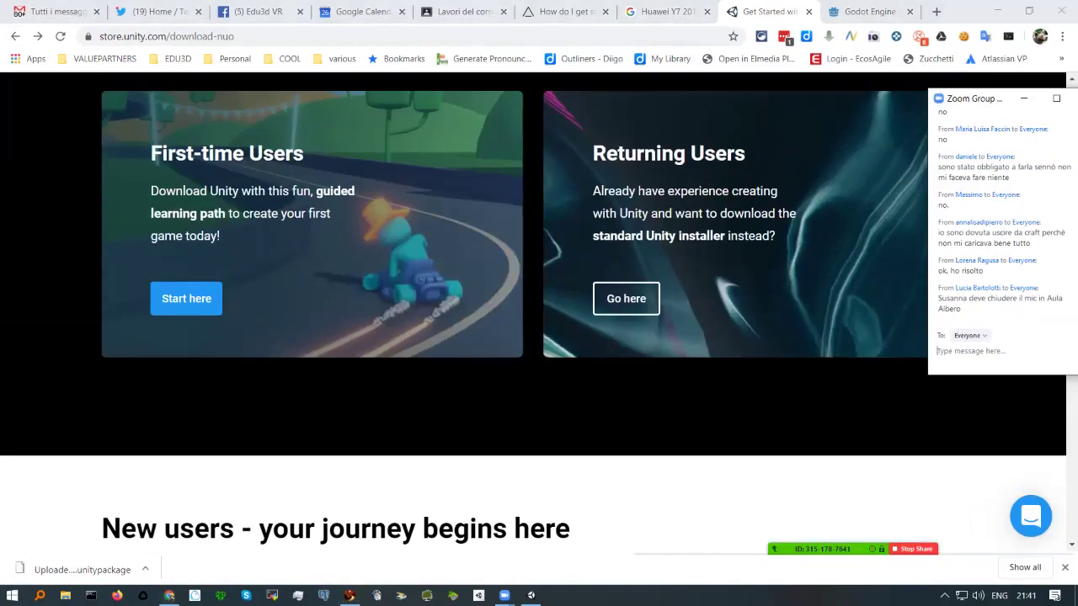
{"action": "left_click", "coordinate": [625, 298]}
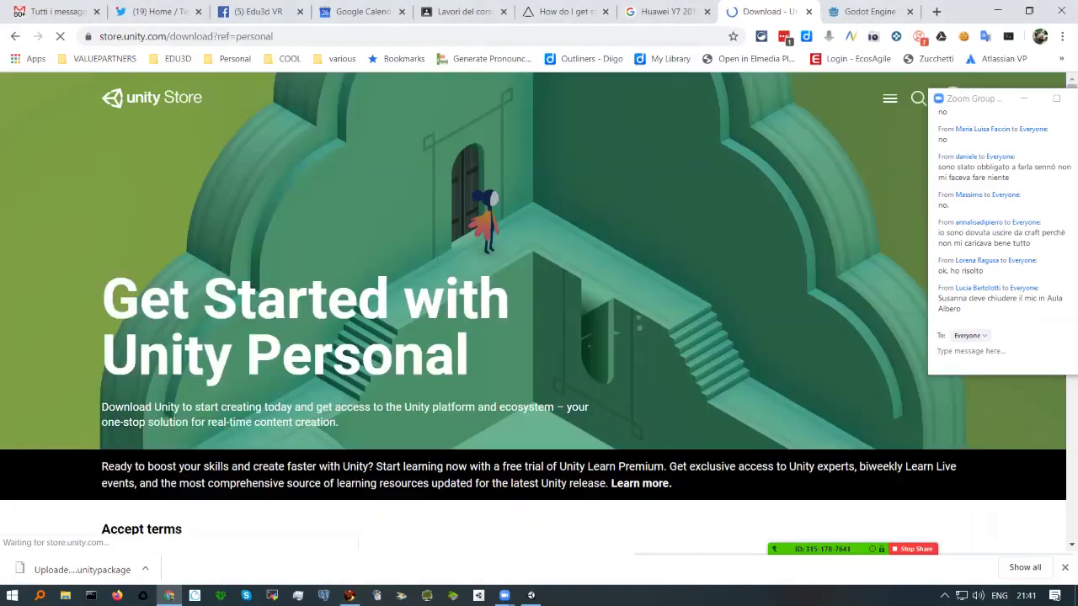
{"action": "scroll", "coordinate": [539, 336], "scroll_direction": "down", "scroll_amount": 3}
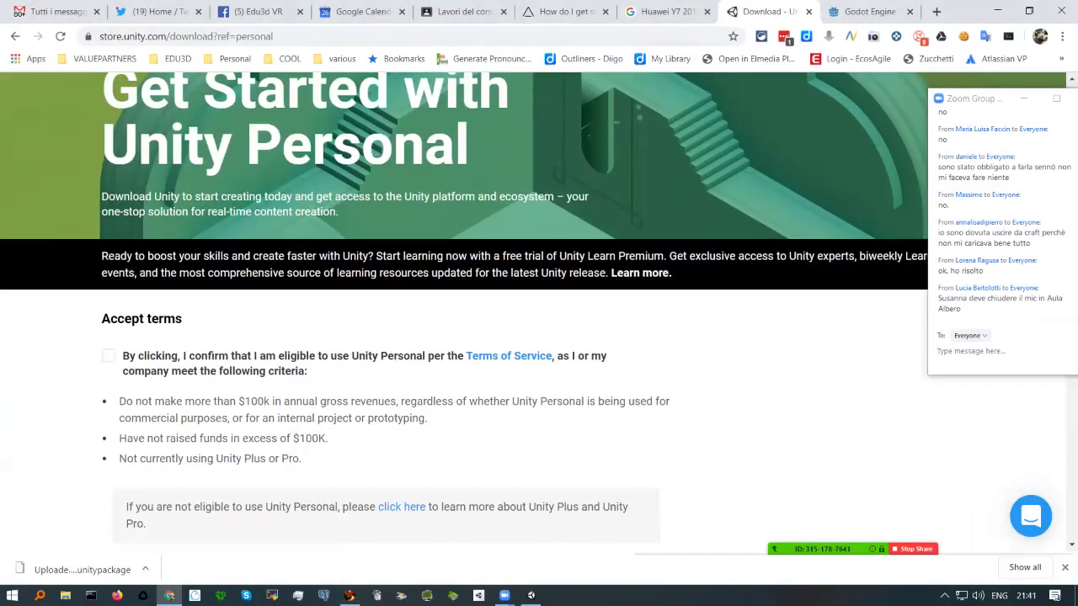
- Tick the Unity Personal eligibility checkbox, then bring Firestorm Viewer to the front
{"action": "scroll", "coordinate": [471, 312], "scroll_direction": "down", "scroll_amount": 2}
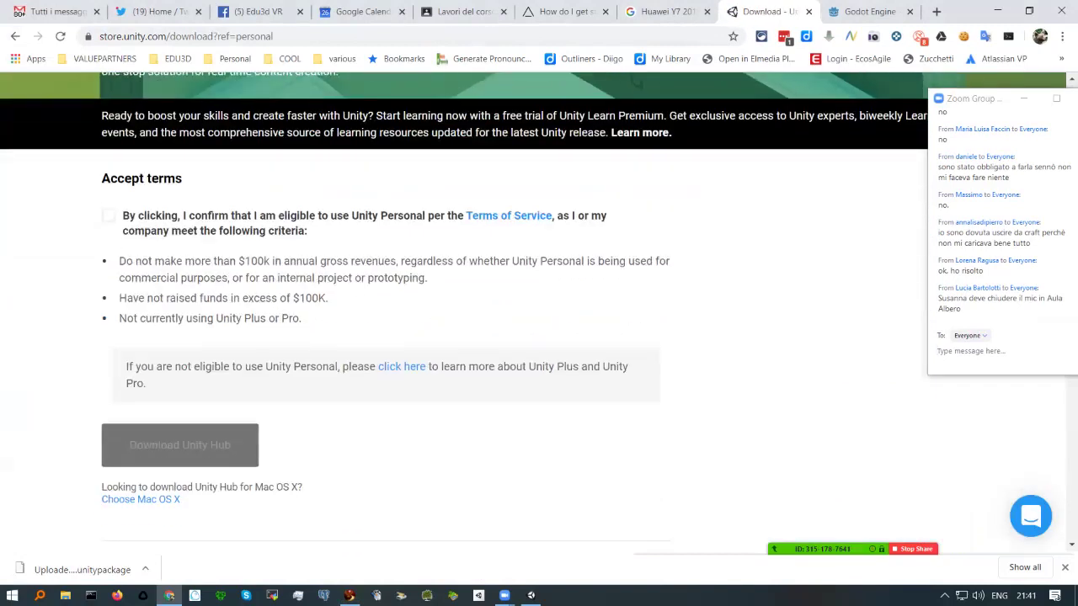
{"action": "left_click", "coordinate": [108, 215]}
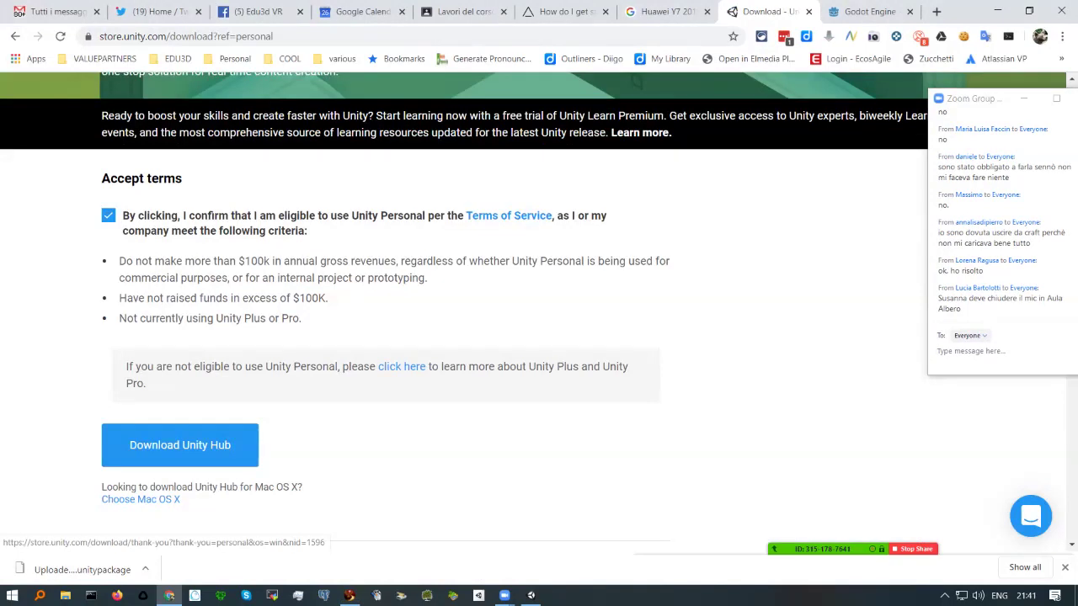
{"action": "left_click", "coordinate": [349, 595]}
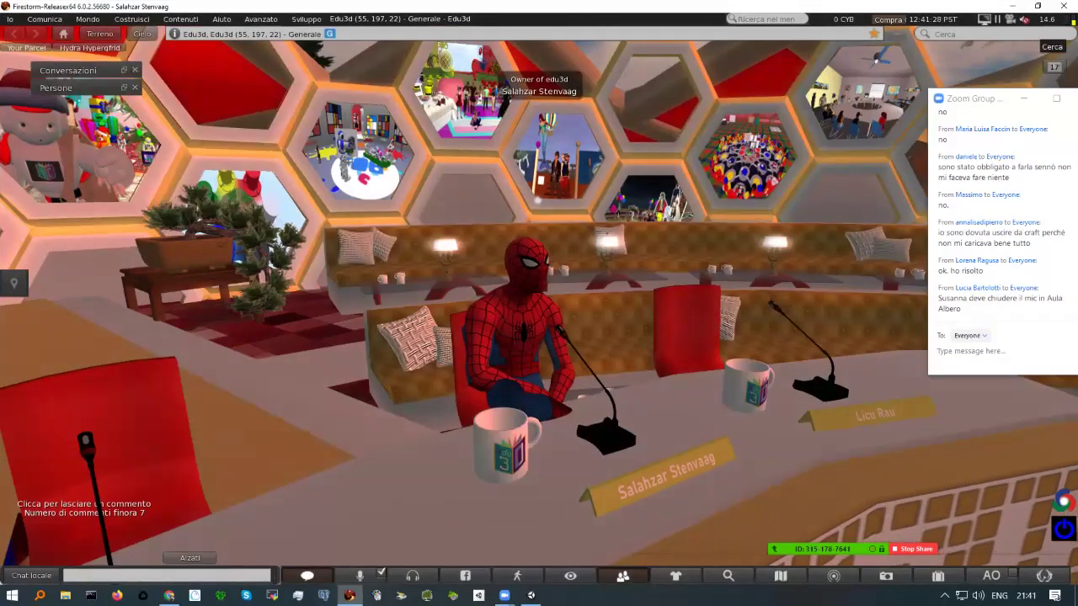
- Switch from Firestorm Viewer back to the Unity download page in Chrome
{"action": "mouse_move", "coordinate": [1036, 19]}
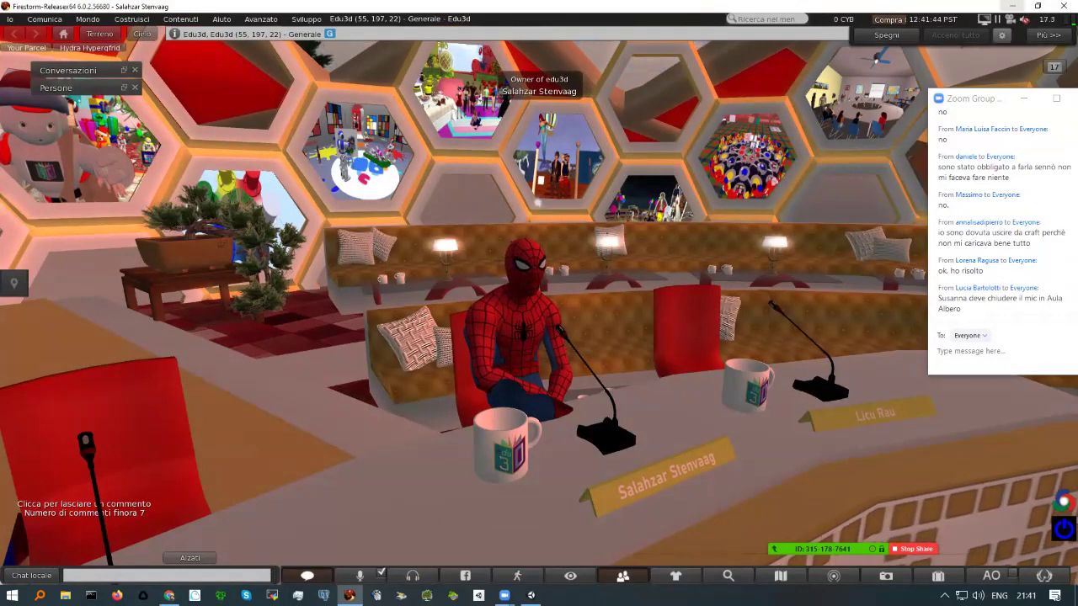
{"action": "key", "text": "alt+Tab"}
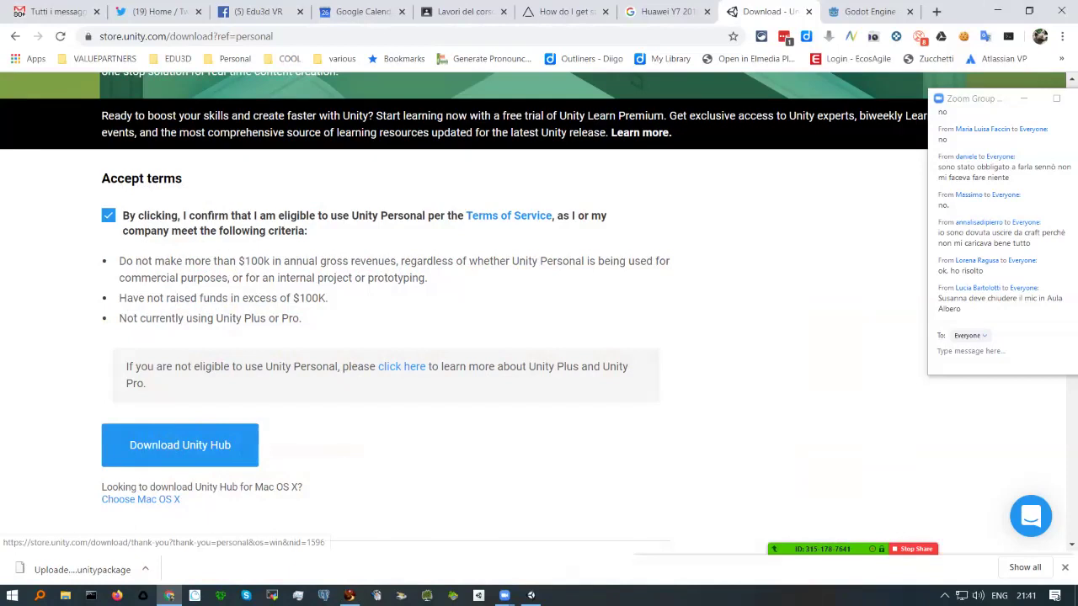
- Scroll to the Unity 2019.3.3 system requirements, then switch to Unity Hub's Projects list
{"action": "scroll", "coordinate": [539, 312], "scroll_direction": "down", "scroll_amount": 1}
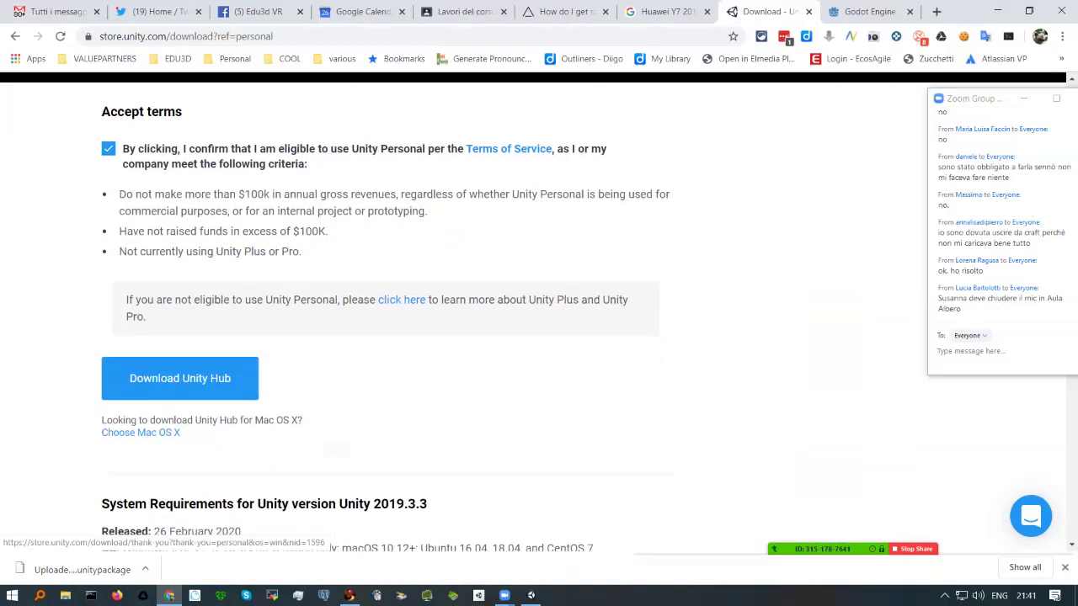
{"action": "scroll", "coordinate": [539, 312], "scroll_direction": "down", "scroll_amount": 1}
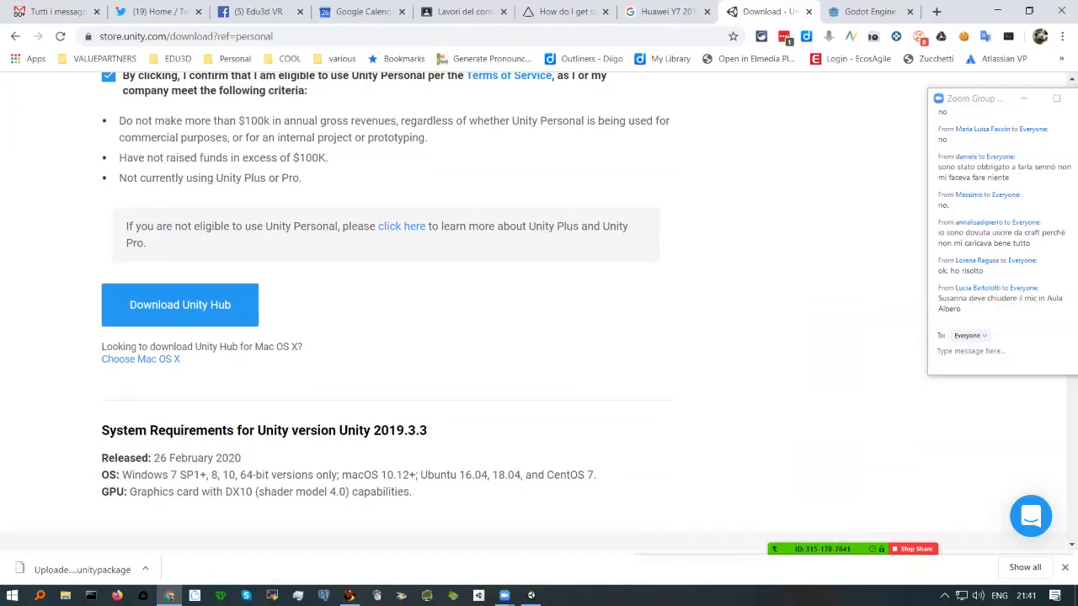
{"action": "scroll", "coordinate": [538, 311], "scroll_direction": "up", "scroll_amount": 1}
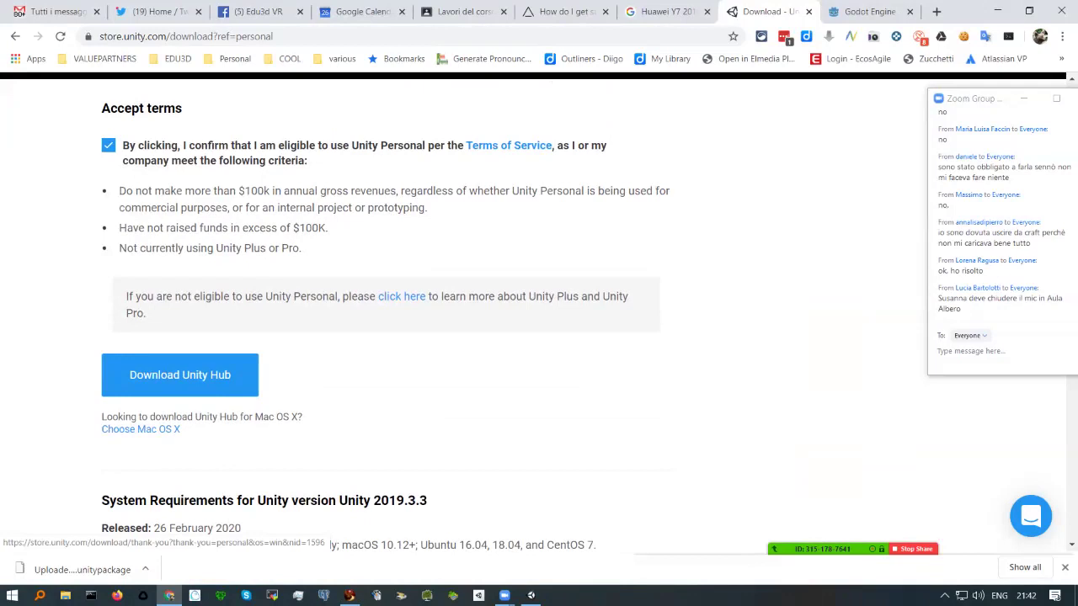
{"action": "scroll", "coordinate": [538, 311], "scroll_direction": "down", "scroll_amount": 1}
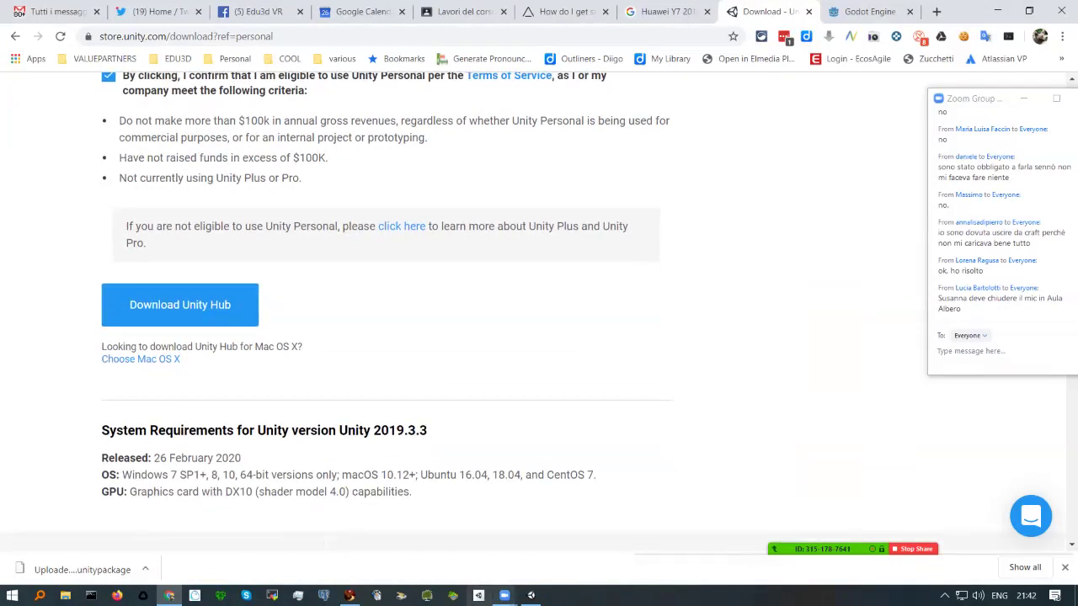
{"action": "left_click", "coordinate": [478, 596]}
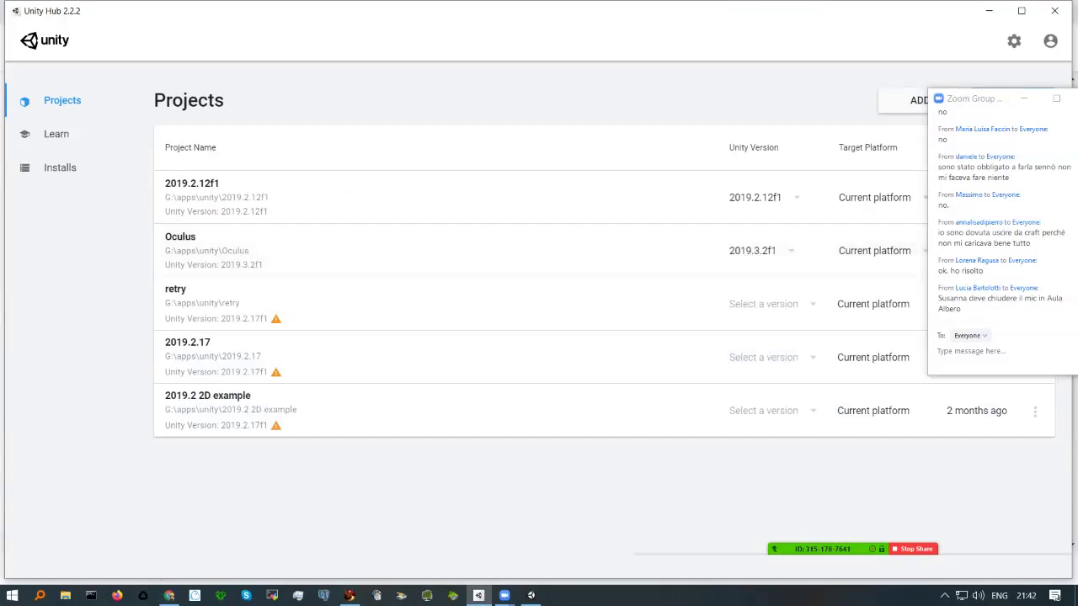
{"action": "mouse_move", "coordinate": [973, 102]}
{"action": "left_mouse_down"}
{"action": "mouse_move", "coordinate": [844, 301]}
{"action": "mouse_move", "coordinate": [284, 334]}
{"action": "mouse_move", "coordinate": [659, 171]}
{"action": "mouse_move", "coordinate": [481, 31]}
{"action": "left_mouse_up"}
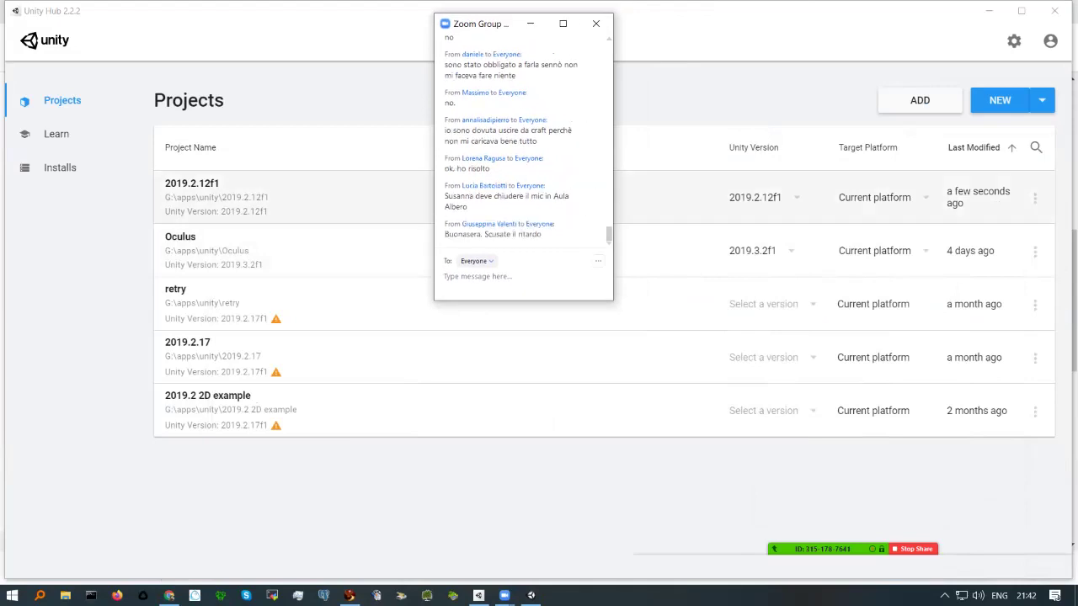
{"action": "left_click_drag", "start_coordinate": [481, 24], "coordinate": [521, 19]}
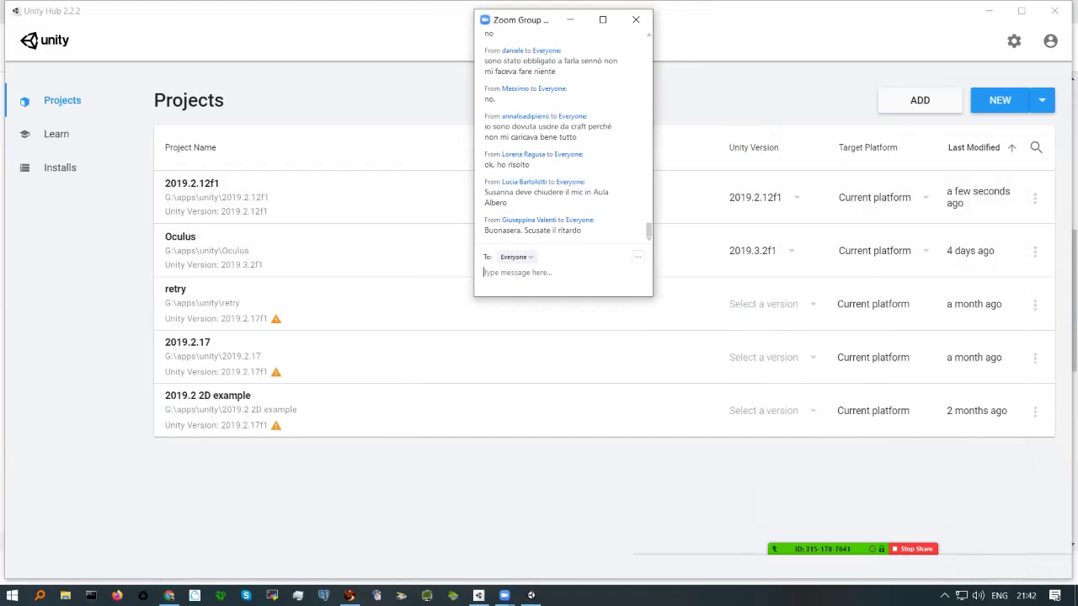
{"action": "left_click_drag", "start_coordinate": [503, 21], "coordinate": [946, 247]}
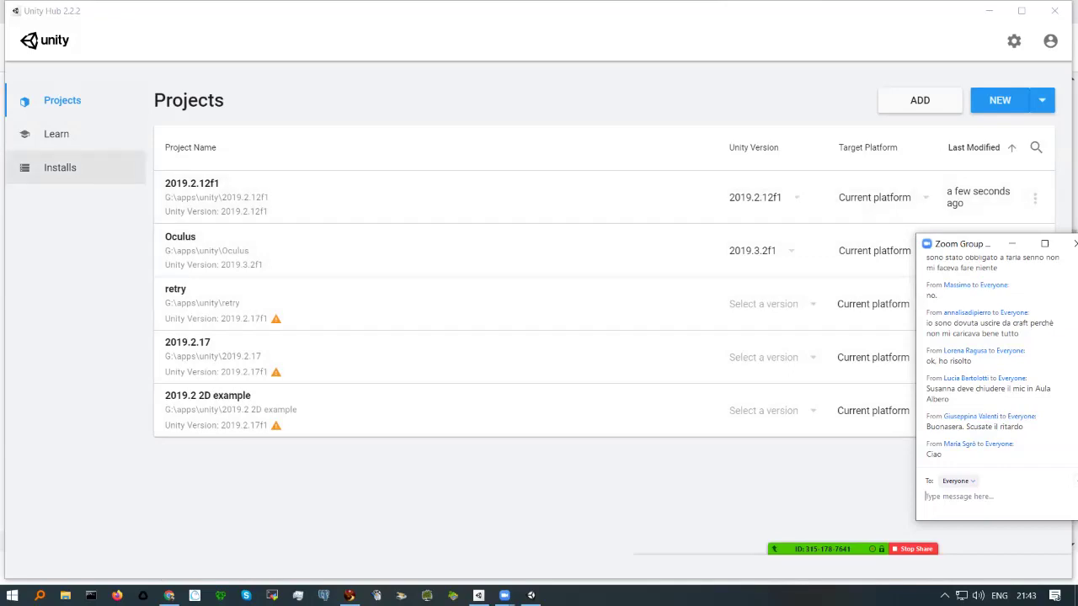
- Show Unity Hub's installed editors and send 'altspacevr' in the meeting chat
{"action": "left_click", "coordinate": [60, 167]}
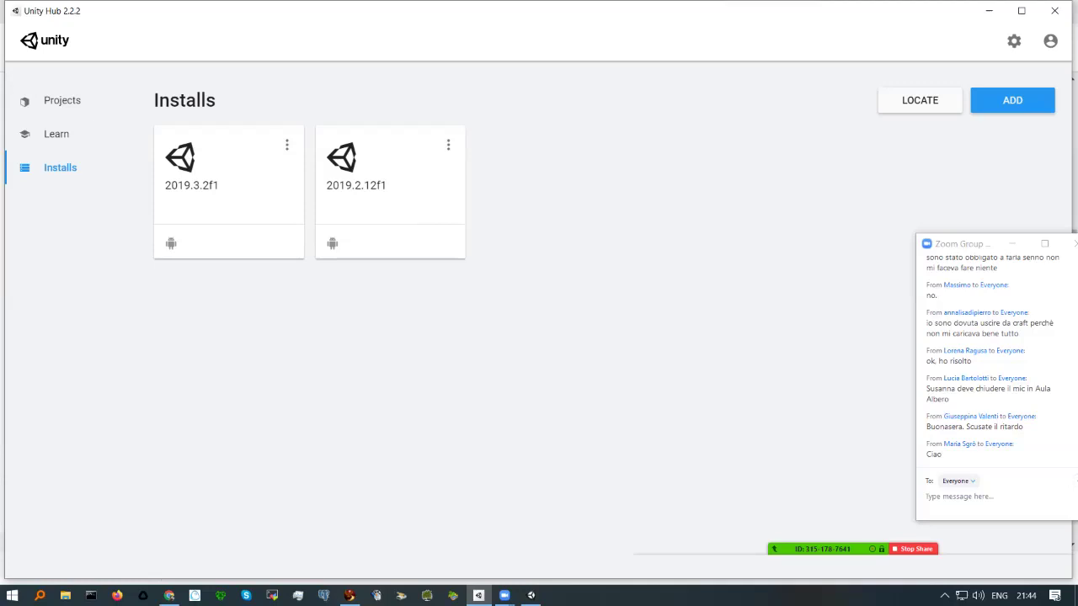
{"action": "left_click_drag", "start_coordinate": [960, 248], "coordinate": [890, 224]}
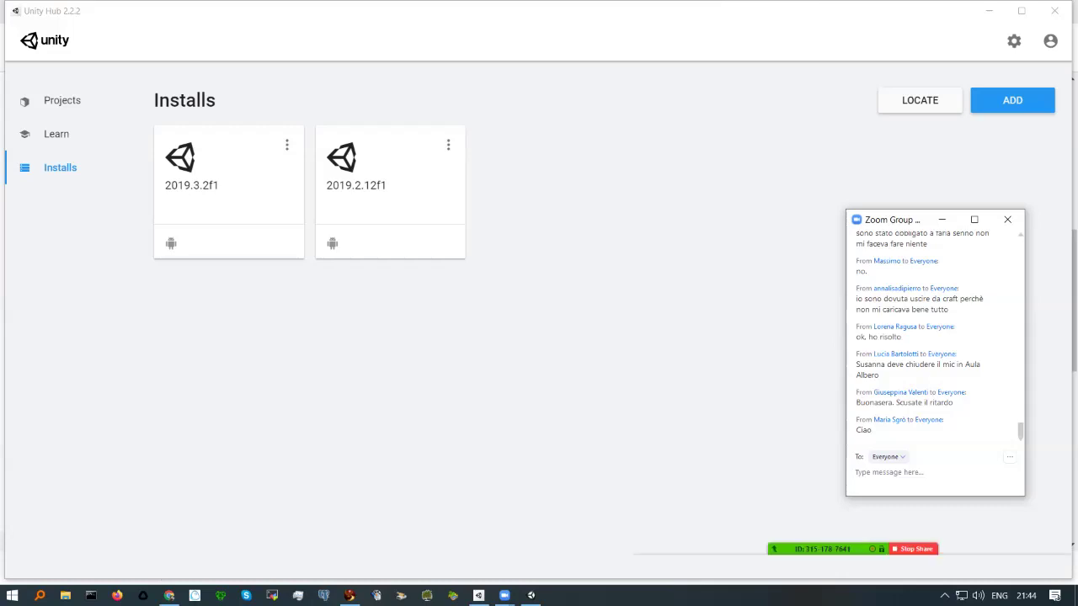
{"action": "type", "text": "altspacevr"}
{"action": "key", "text": "Return"}
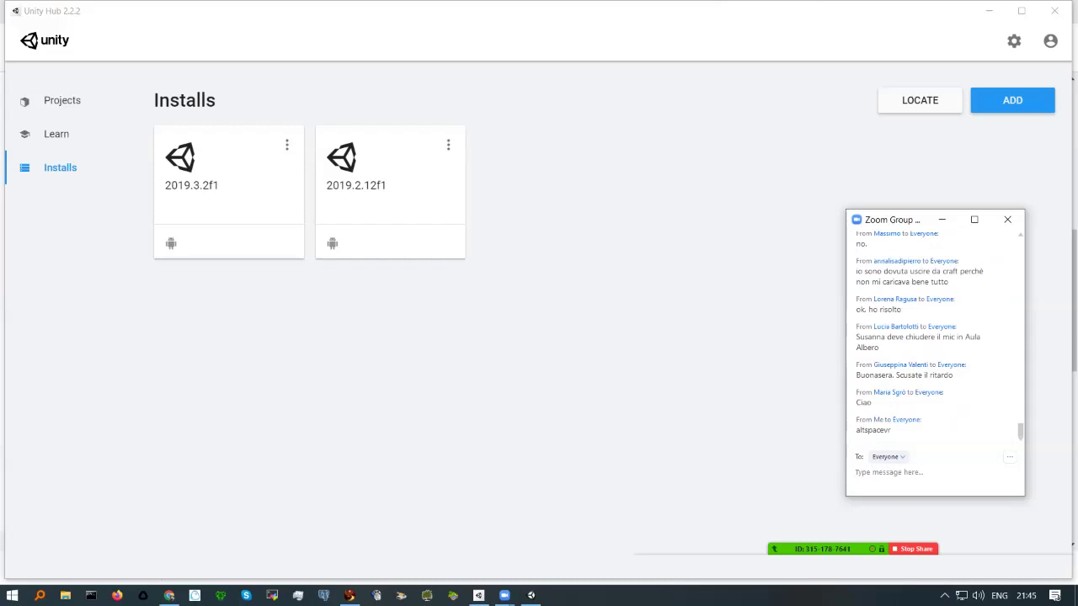
{"action": "mouse_move", "coordinate": [169, 595]}
{"action": "left_click", "coordinate": [349, 595]}
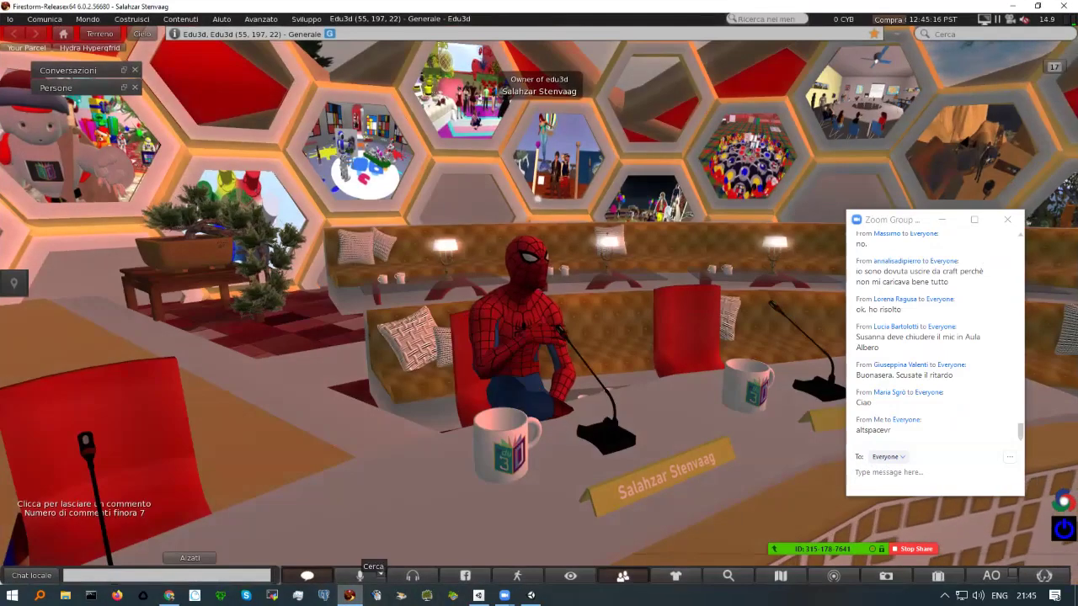
{"action": "key", "text": "Escape"}
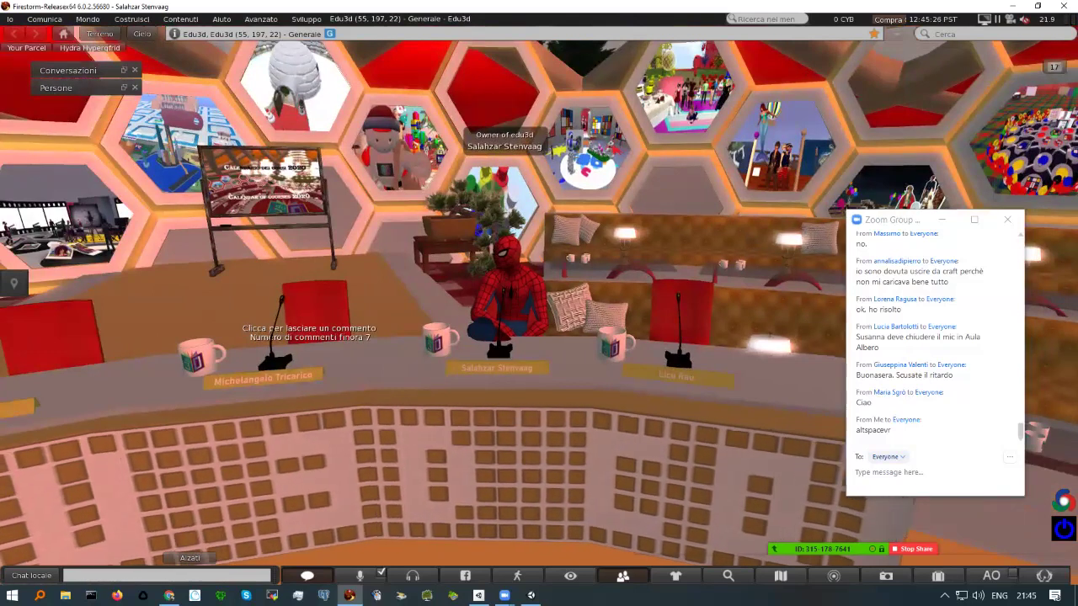
{"action": "mouse_move", "coordinate": [983, 19]}
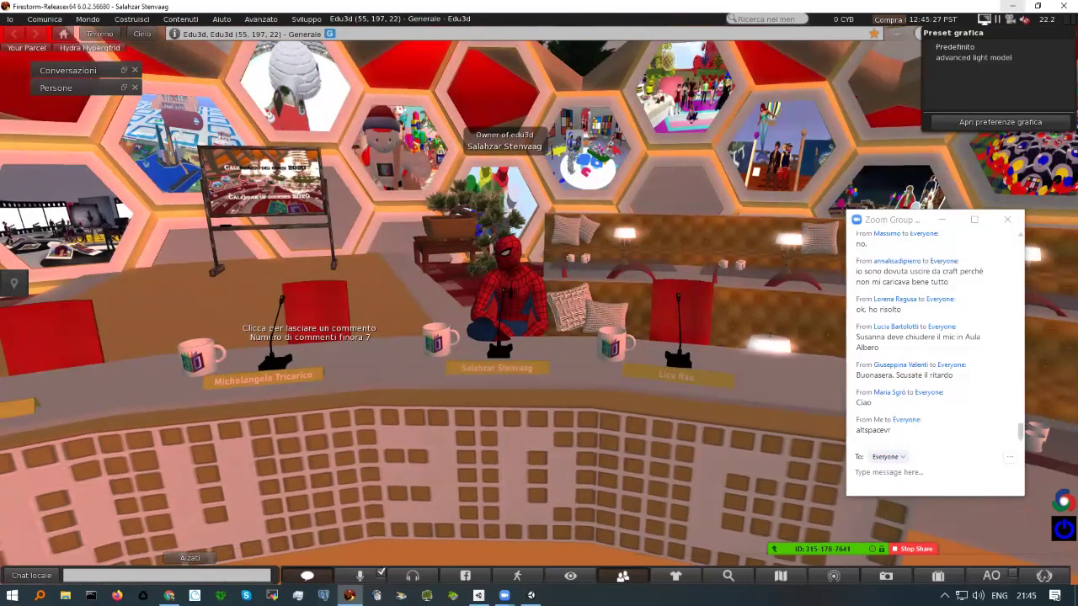
{"action": "left_click", "coordinate": [1011, 7]}
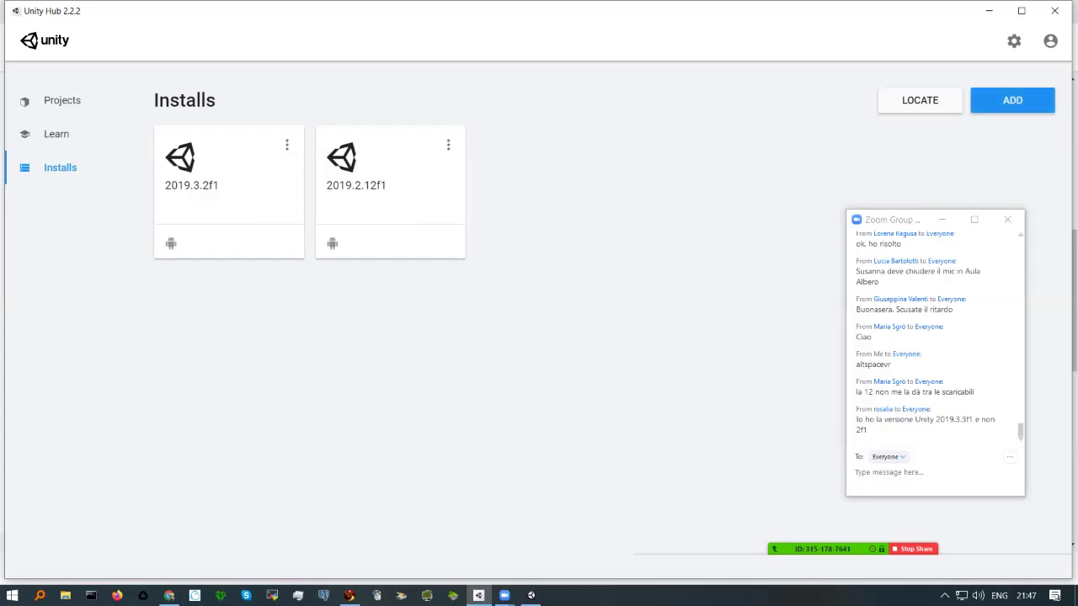
- Use ADD on the Installs page to begin adding a new Unity version
{"action": "left_click", "coordinate": [1012, 100]}
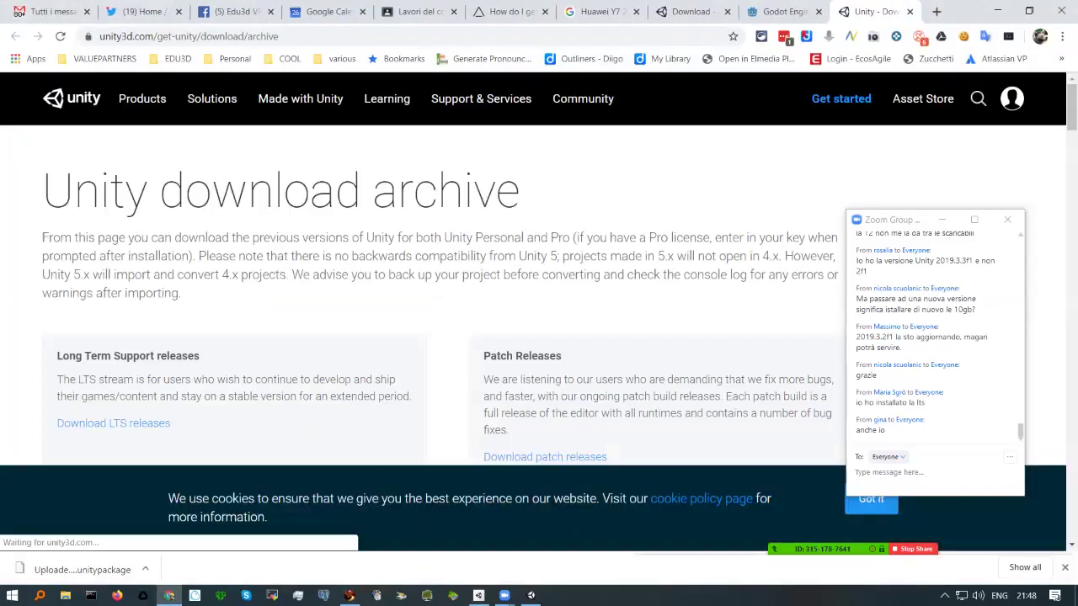
- Dismiss the cookie notice and send Unity 2019.2.13 from the archive to Unity Hub
{"action": "scroll", "coordinate": [539, 269], "scroll_direction": "down", "scroll_amount": 2}
{"action": "scroll", "coordinate": [539, 269], "scroll_direction": "down", "scroll_amount": 2}
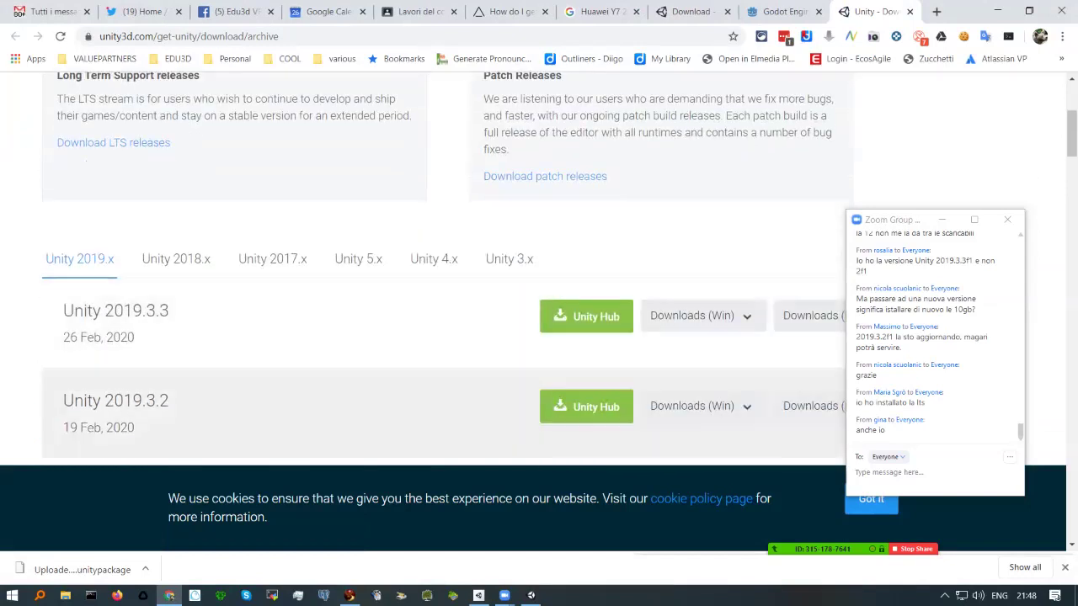
{"action": "left_click", "coordinate": [871, 499]}
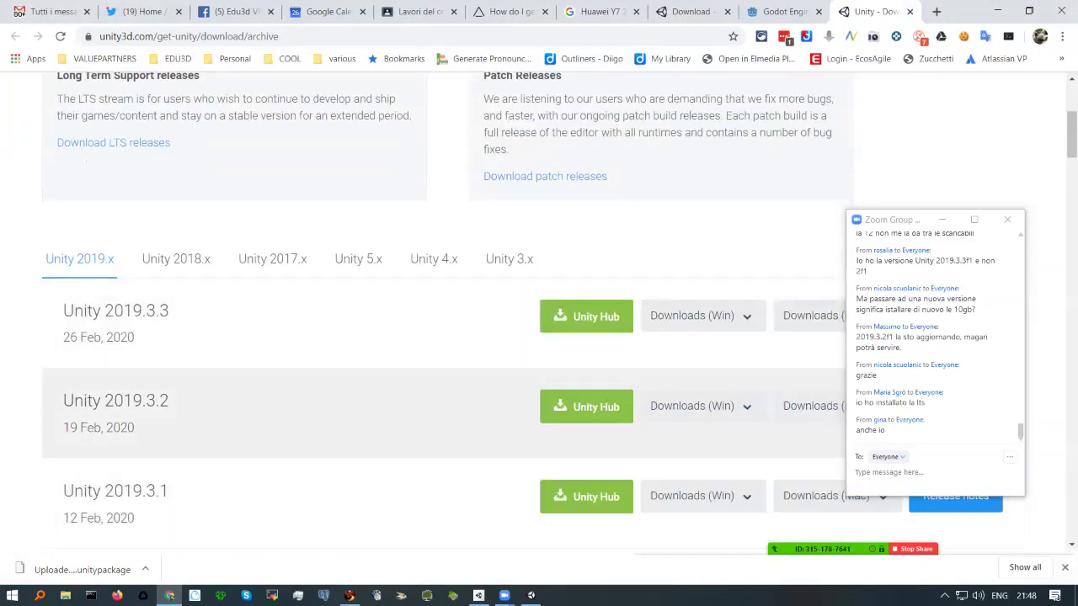
{"action": "scroll", "coordinate": [539, 387], "scroll_direction": "down", "scroll_amount": 2}
{"action": "scroll", "coordinate": [539, 388], "scroll_direction": "down", "scroll_amount": 1}
{"action": "scroll", "coordinate": [539, 387], "scroll_direction": "down", "scroll_amount": 2}
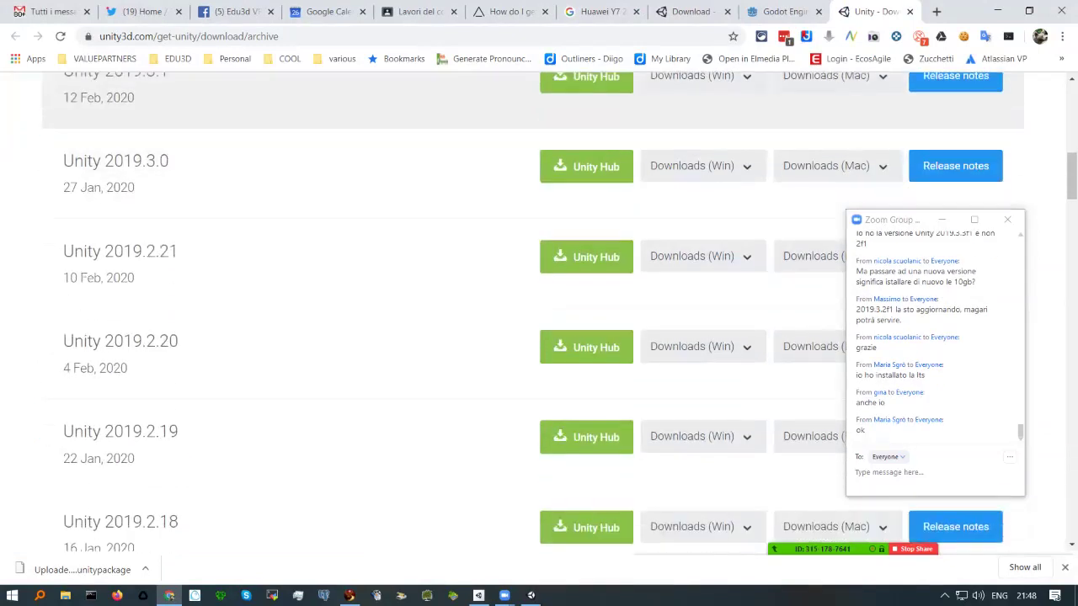
{"action": "scroll", "coordinate": [538, 387], "scroll_direction": "down", "scroll_amount": 1}
{"action": "scroll", "coordinate": [421, 362], "scroll_direction": "down", "scroll_amount": 1}
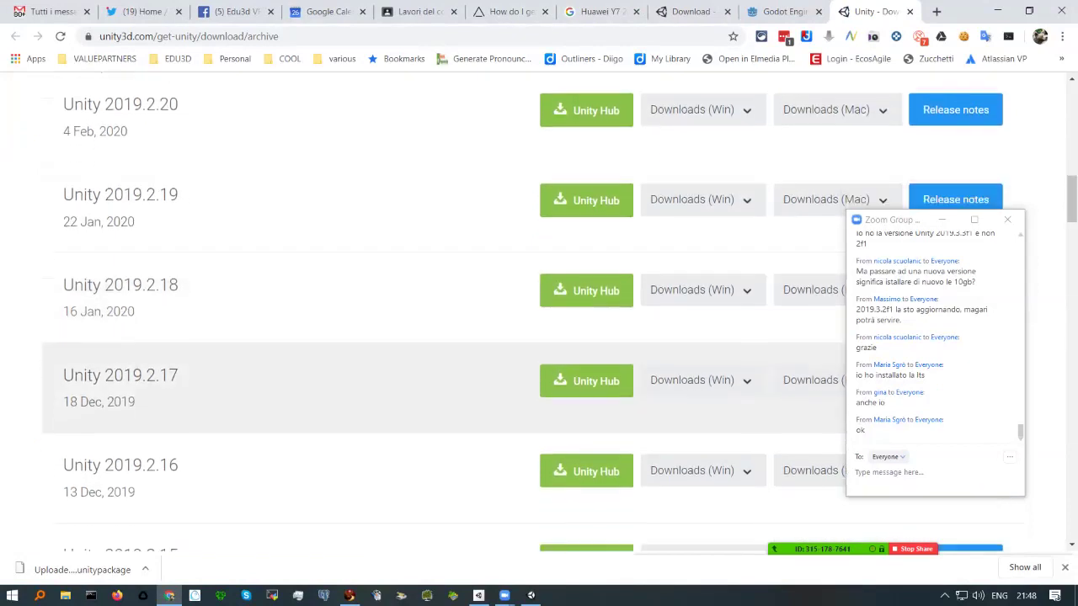
{"action": "scroll", "coordinate": [421, 362], "scroll_direction": "down", "scroll_amount": 2}
{"action": "scroll", "coordinate": [539, 337], "scroll_direction": "down", "scroll_amount": 2}
{"action": "scroll", "coordinate": [539, 336], "scroll_direction": "down", "scroll_amount": 1}
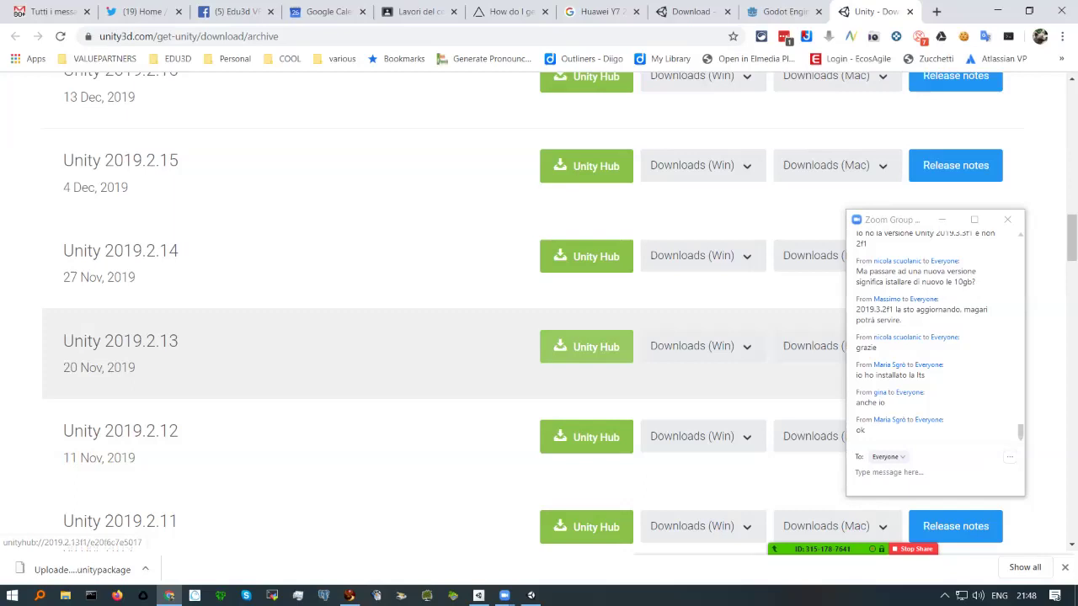
{"action": "left_click", "coordinate": [585, 347]}
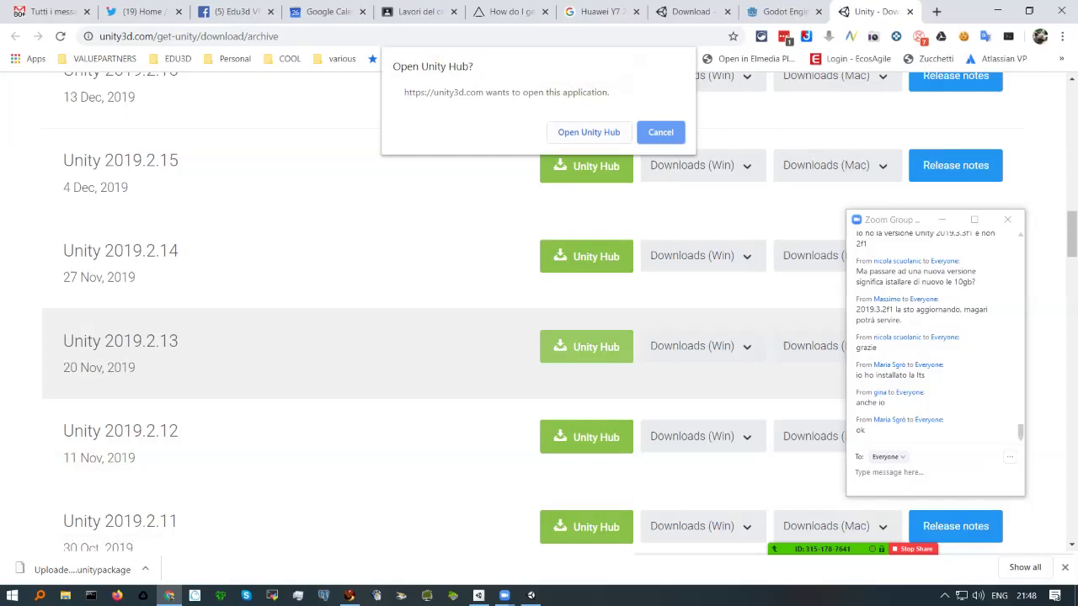
- Return to Unity Hub and open Add Unity Version, offering 2019.3.3f1 as latest release
{"action": "left_click", "coordinate": [479, 595]}
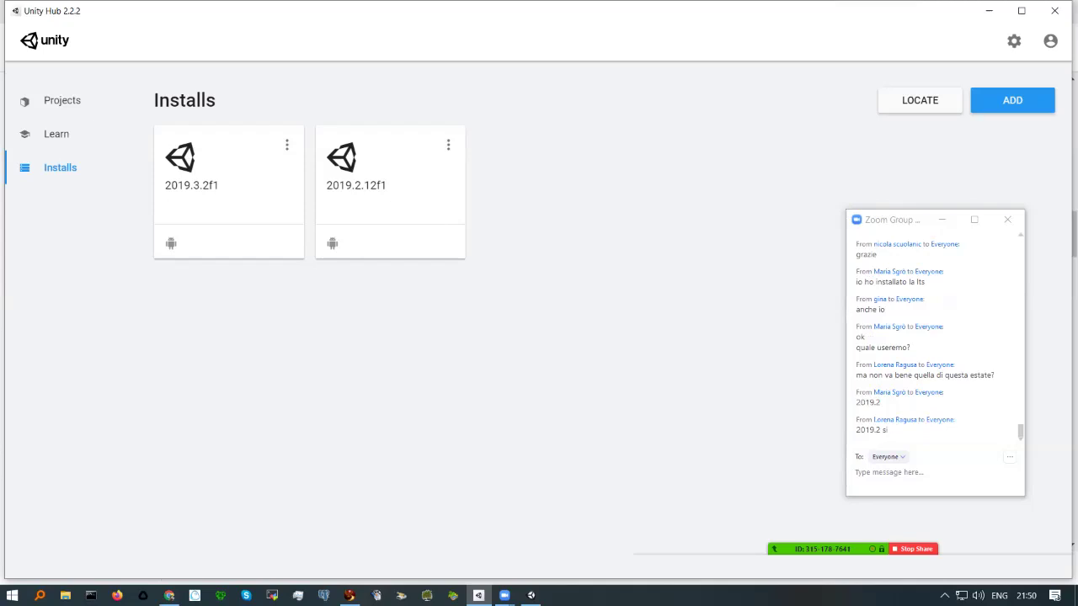
{"action": "left_click", "coordinate": [1012, 100]}
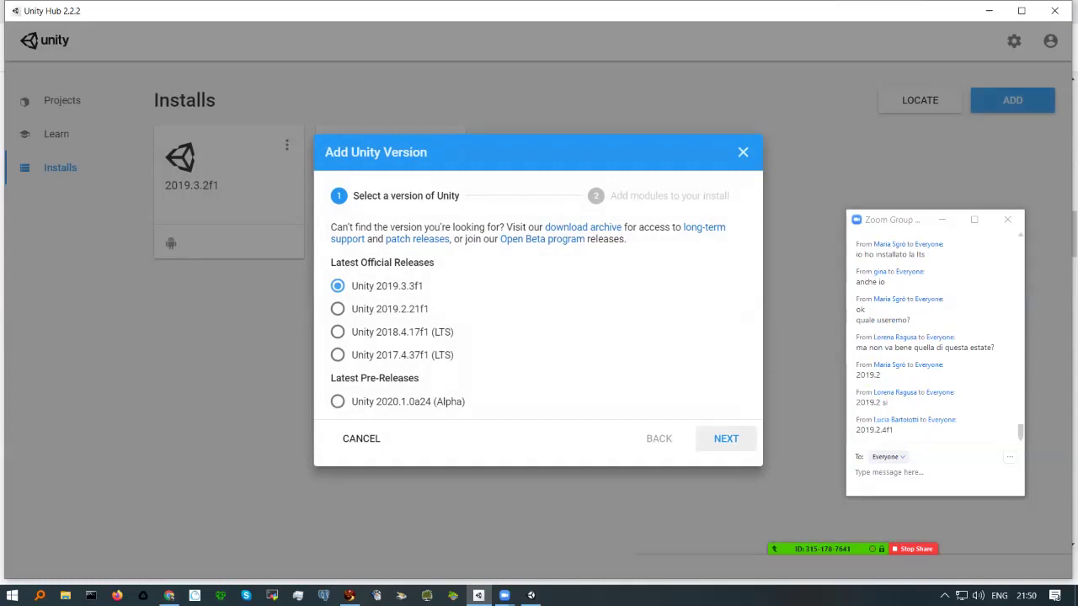
- Continue with 2019.3.3f1 and expand Android Build Support showing SDK & NDK Tools and OpenJDK
{"action": "left_click", "coordinate": [726, 439]}
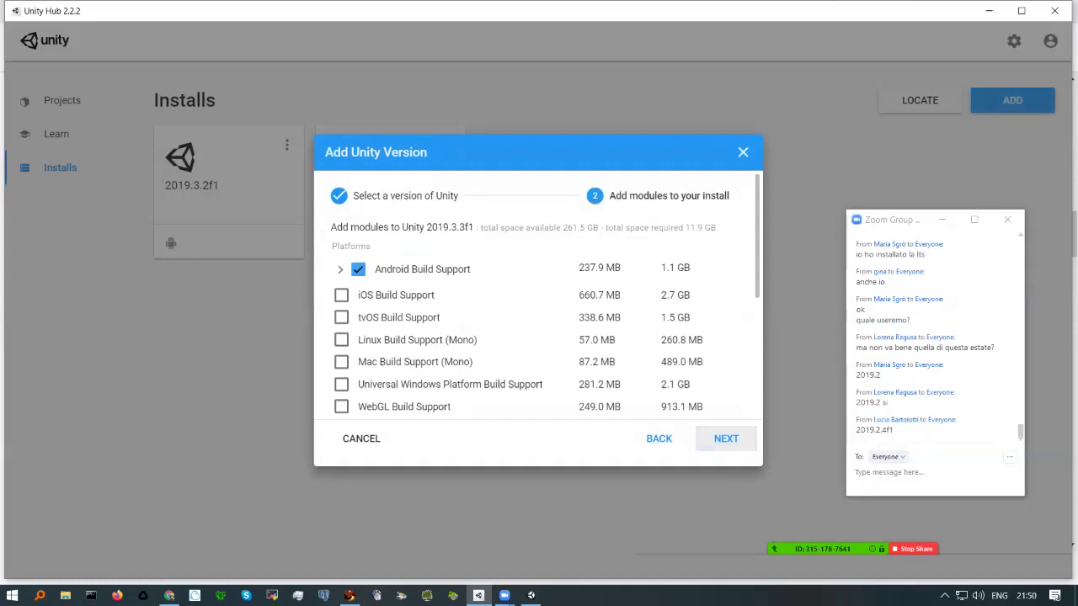
{"action": "left_click", "coordinate": [340, 269]}
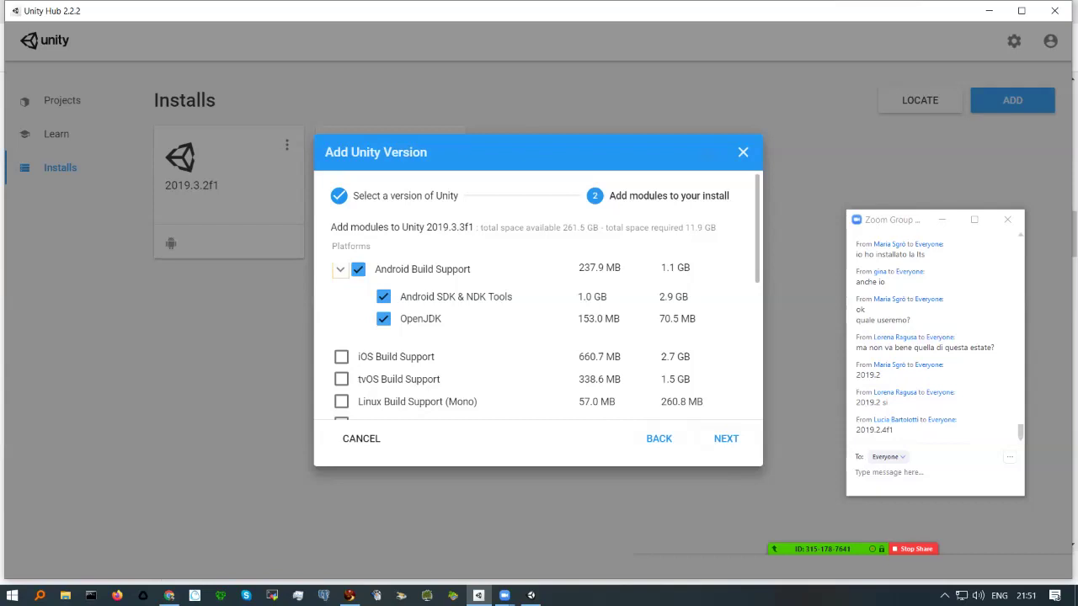
- Review the 2019.3.3f1 module list: Android Build Support, its sub-modules and Documentation (331.6 MB)
{"action": "scroll", "coordinate": [539, 320], "scroll_direction": "down", "scroll_amount": 2}
{"action": "scroll", "coordinate": [538, 295], "scroll_direction": "down", "scroll_amount": 1}
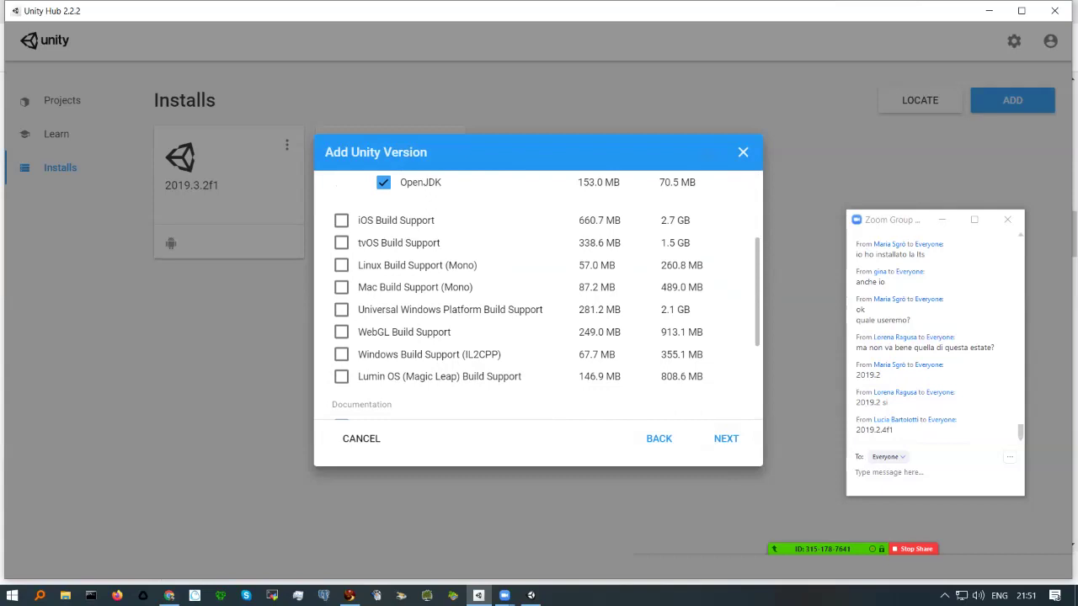
{"action": "scroll", "coordinate": [538, 294], "scroll_direction": "up", "scroll_amount": 1}
{"action": "scroll", "coordinate": [539, 294], "scroll_direction": "down", "scroll_amount": 2}
{"action": "scroll", "coordinate": [539, 294], "scroll_direction": "up", "scroll_amount": 1}
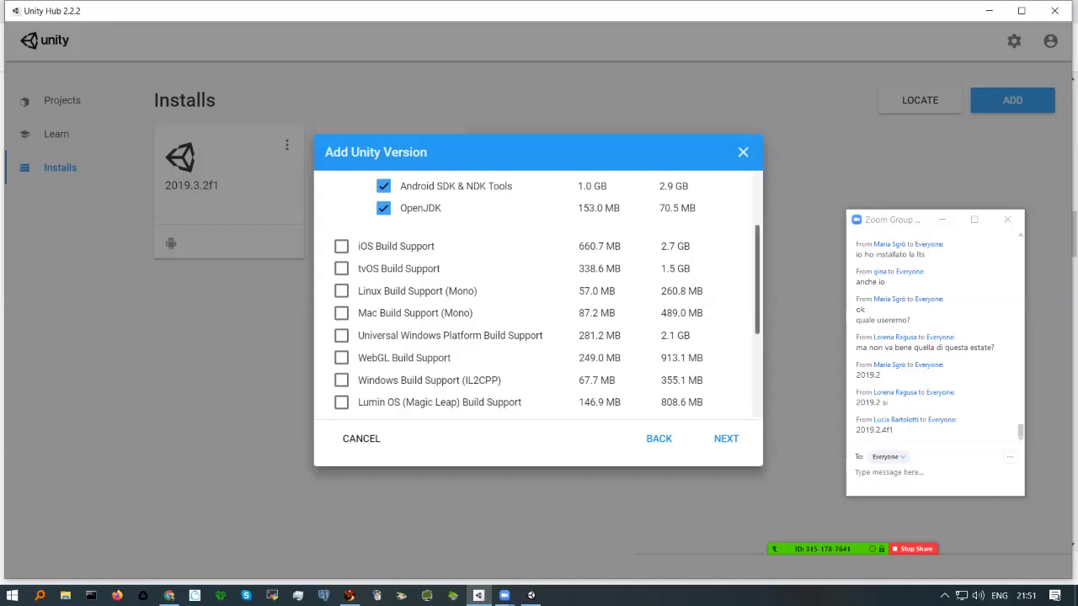
{"action": "scroll", "coordinate": [539, 295], "scroll_direction": "up", "scroll_amount": 2}
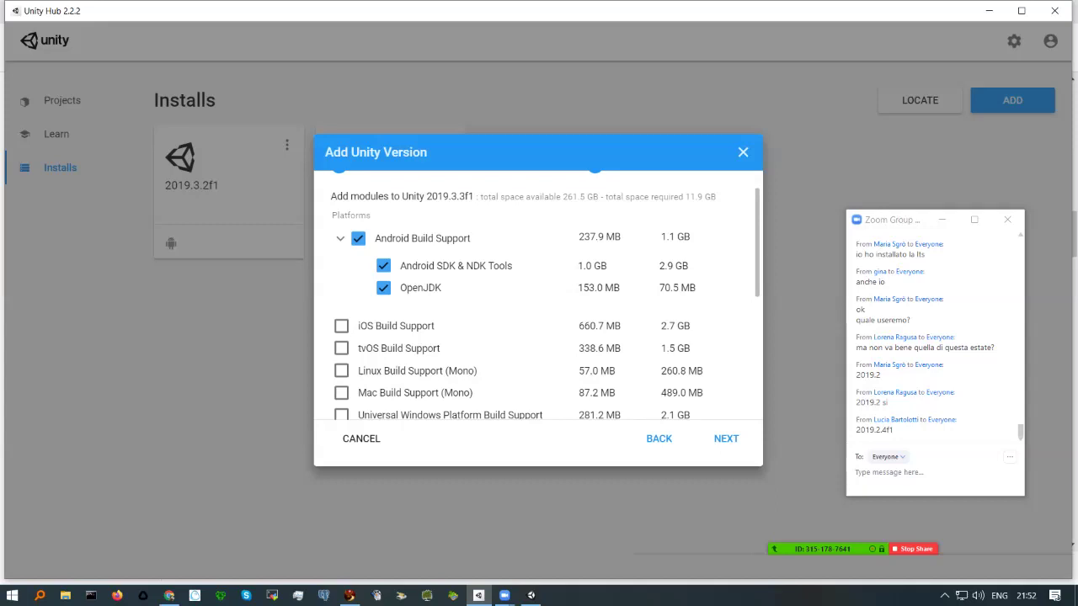
{"action": "scroll", "coordinate": [539, 295], "scroll_direction": "down", "scroll_amount": 2}
{"action": "scroll", "coordinate": [539, 295], "scroll_direction": "up", "scroll_amount": 2}
{"action": "scroll", "coordinate": [539, 294], "scroll_direction": "down", "scroll_amount": 2}
{"action": "scroll", "coordinate": [539, 295], "scroll_direction": "down", "scroll_amount": 2}
{"action": "scroll", "coordinate": [538, 295], "scroll_direction": "up", "scroll_amount": 1}
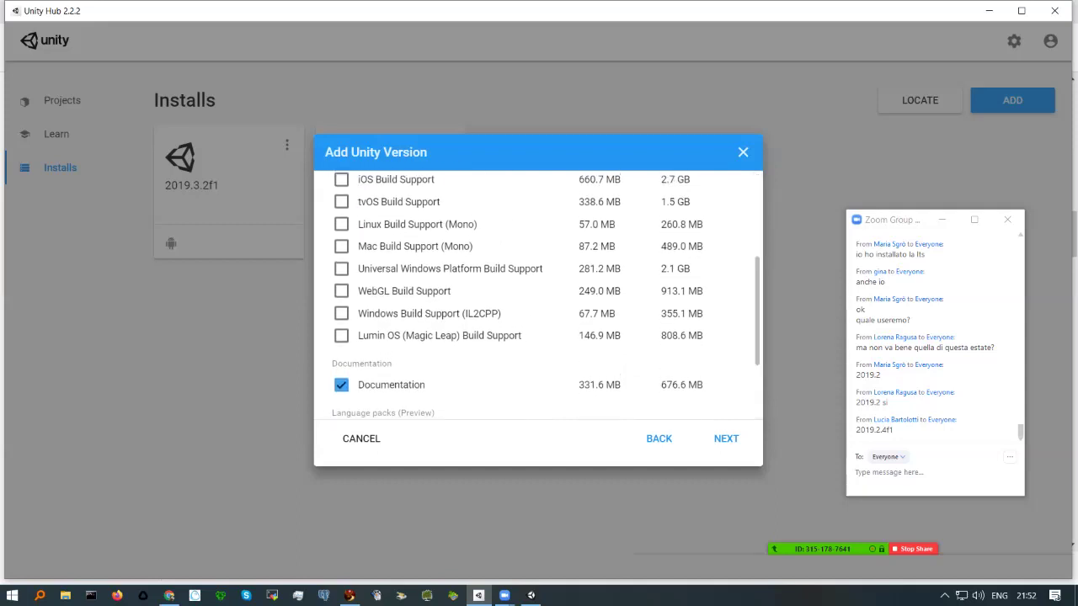
{"action": "scroll", "coordinate": [539, 295], "scroll_direction": "up", "scroll_amount": 2}
{"action": "scroll", "coordinate": [538, 295], "scroll_direction": "up", "scroll_amount": 2}
{"action": "scroll", "coordinate": [539, 295], "scroll_direction": "down", "scroll_amount": 2}
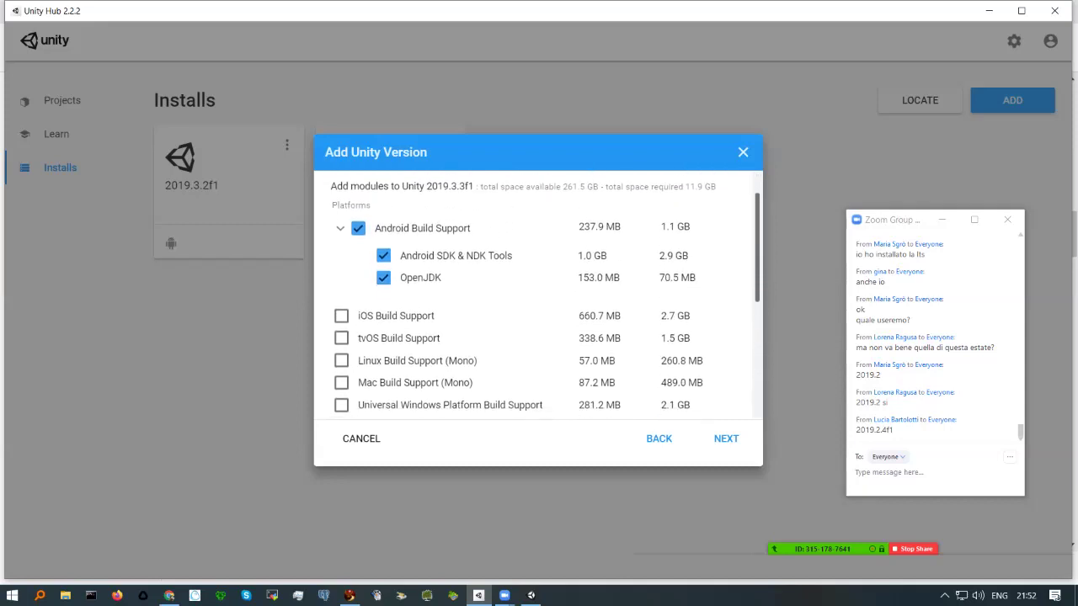
{"action": "scroll", "coordinate": [539, 295], "scroll_direction": "down", "scroll_amount": 2}
{"action": "scroll", "coordinate": [539, 294], "scroll_direction": "down", "scroll_amount": 2}
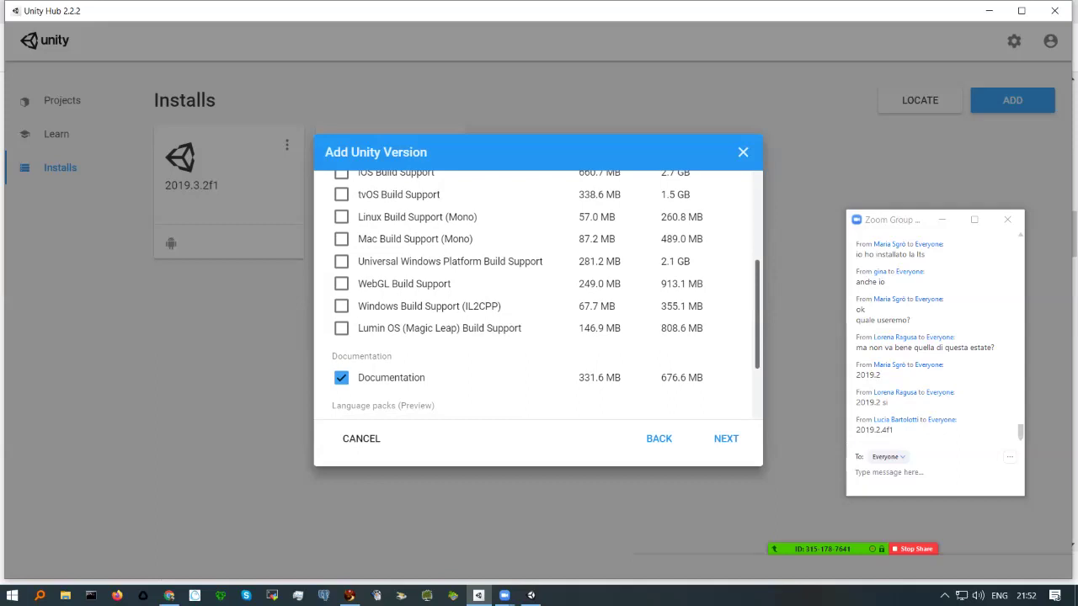
{"action": "scroll", "coordinate": [539, 295], "scroll_direction": "up", "scroll_amount": 7}
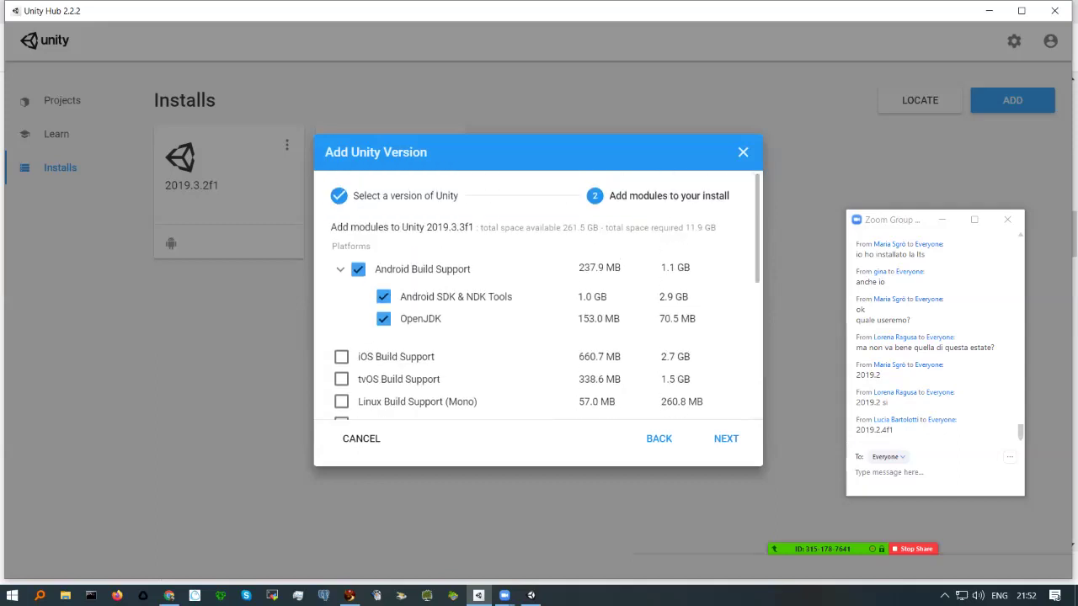
- Agree to the Android SDK licence terms and confirm the Unity 2019.3.3f1 installation
{"action": "left_click", "coordinate": [725, 439]}
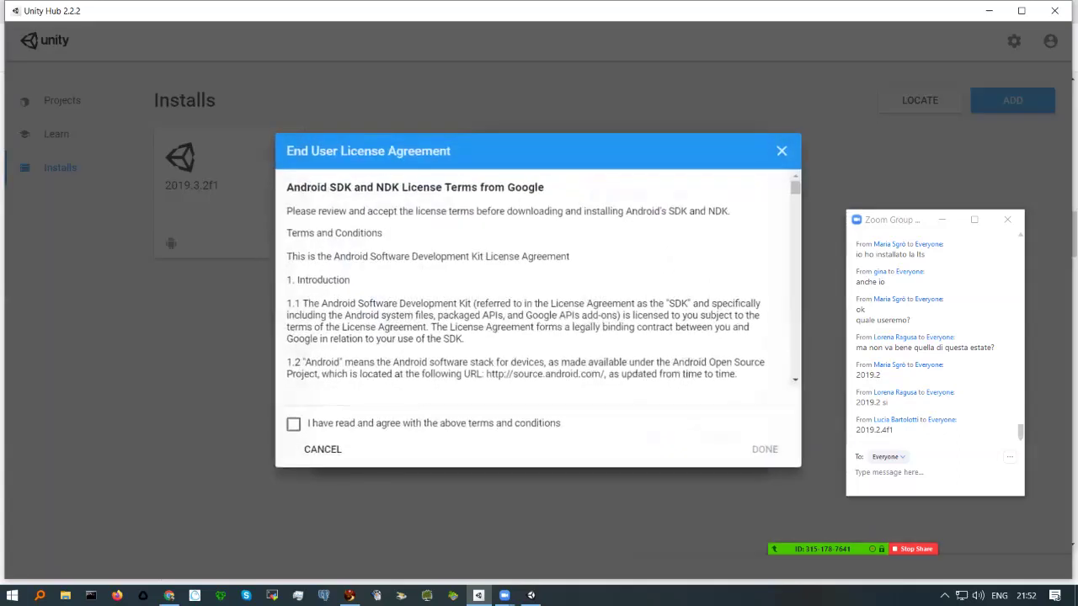
{"action": "left_click", "coordinate": [292, 424]}
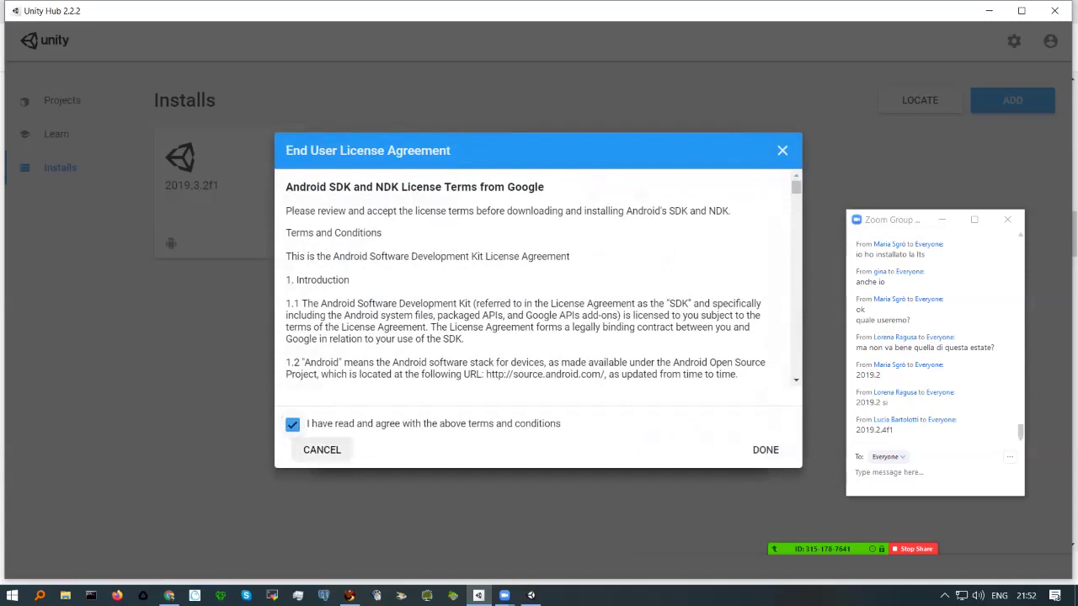
{"action": "left_click", "coordinate": [766, 449]}
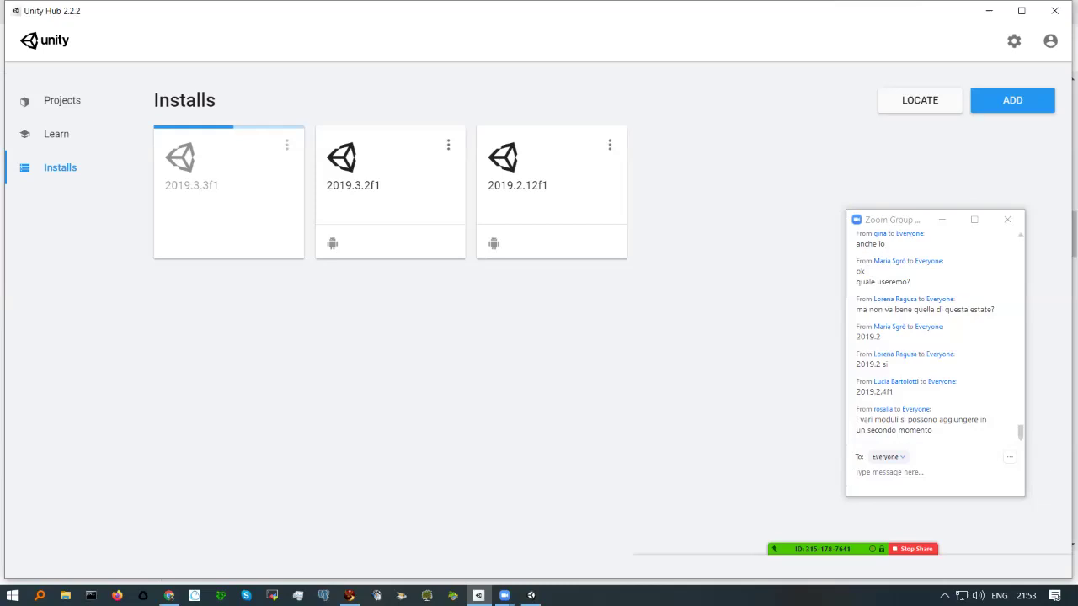
- Check the Unity Editors path g:\Program Files\Unity in preferences, then go back to Projects
{"action": "left_click", "coordinate": [1013, 40]}
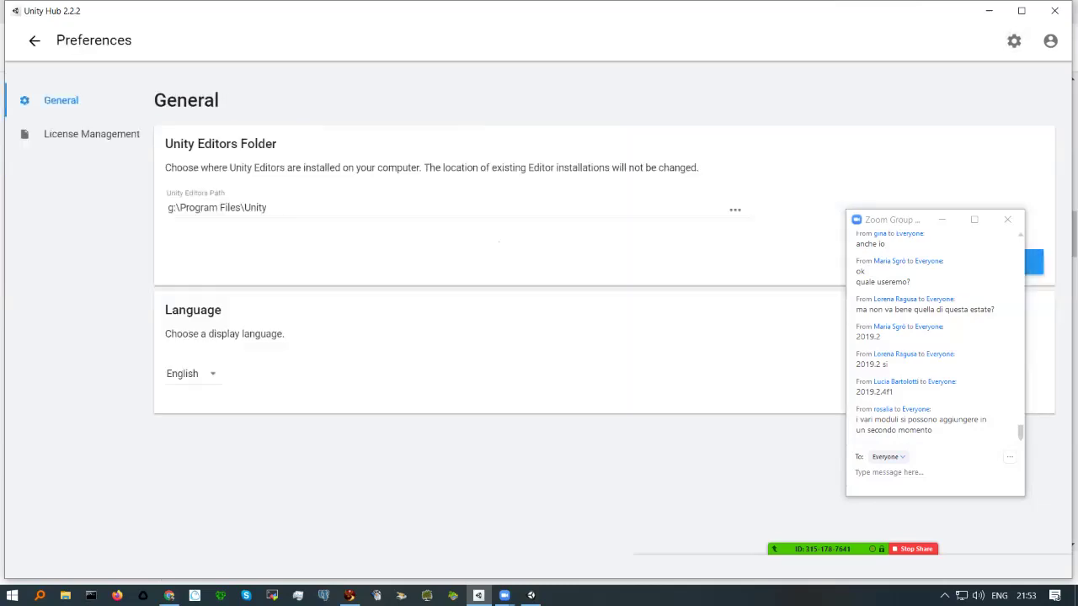
{"action": "left_click_drag", "start_coordinate": [268, 208], "coordinate": [167, 207]}
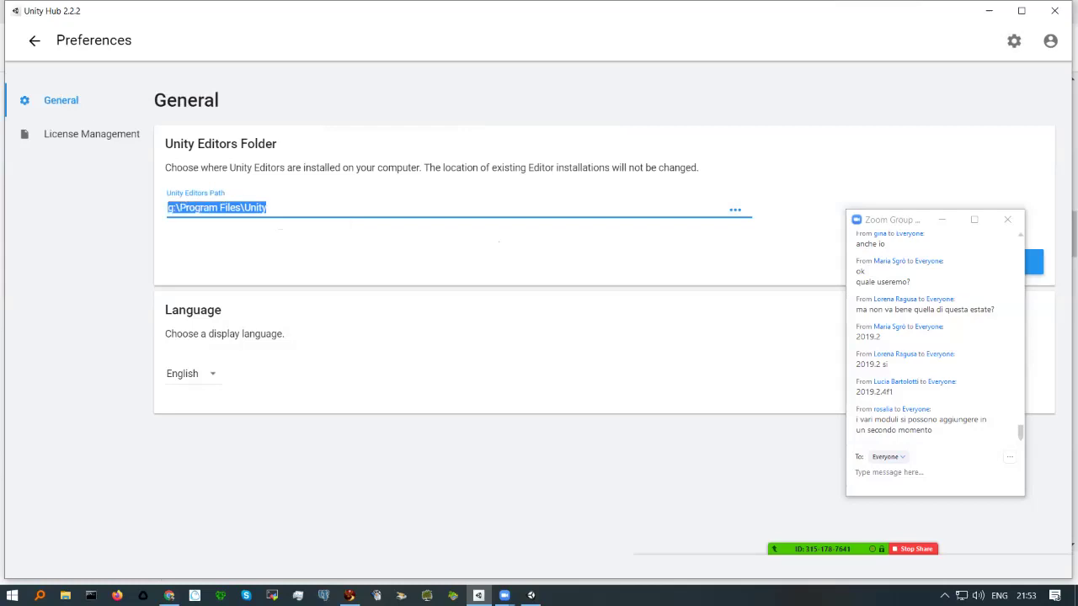
{"action": "left_click", "coordinate": [266, 207]}
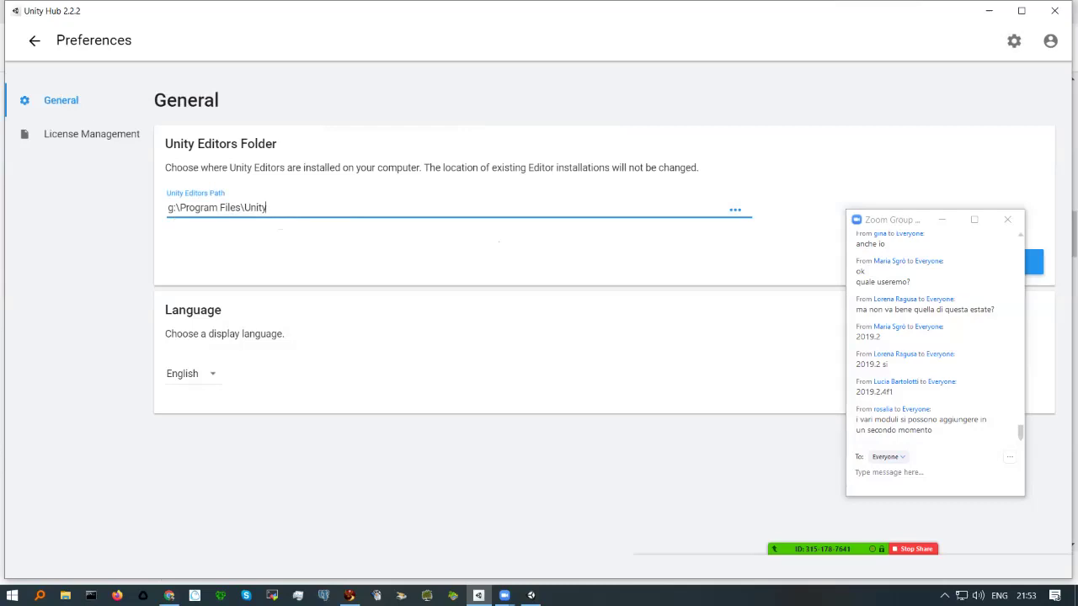
{"action": "left_click_drag", "start_coordinate": [167, 207], "coordinate": [267, 207]}
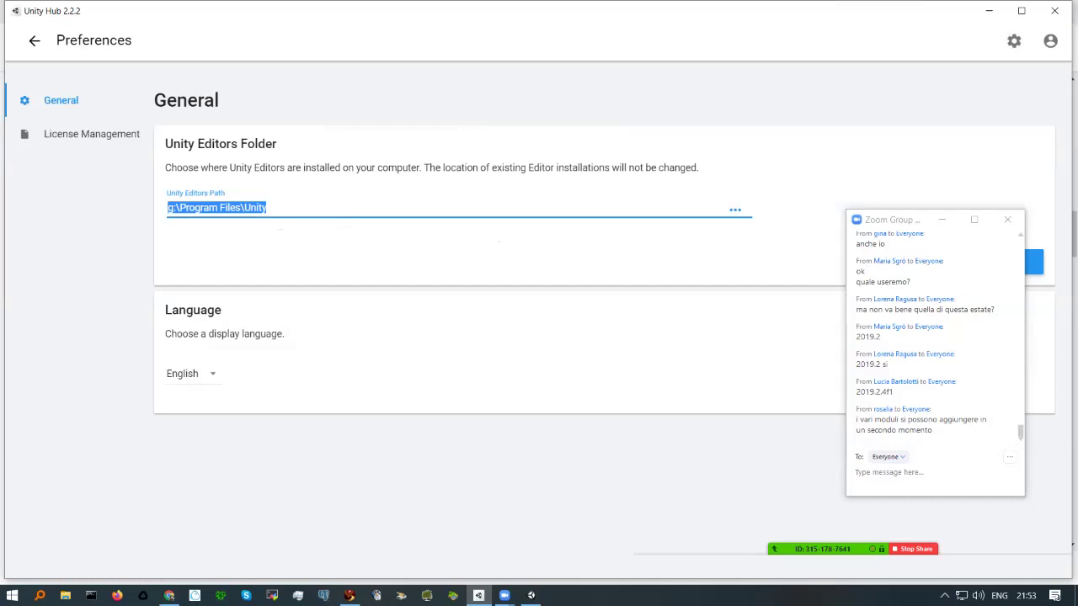
{"action": "mouse_move", "coordinate": [895, 221]}
{"action": "left_mouse_down"}
{"action": "mouse_move", "coordinate": [864, 269]}
{"action": "mouse_move", "coordinate": [720, 288]}
{"action": "left_mouse_up"}
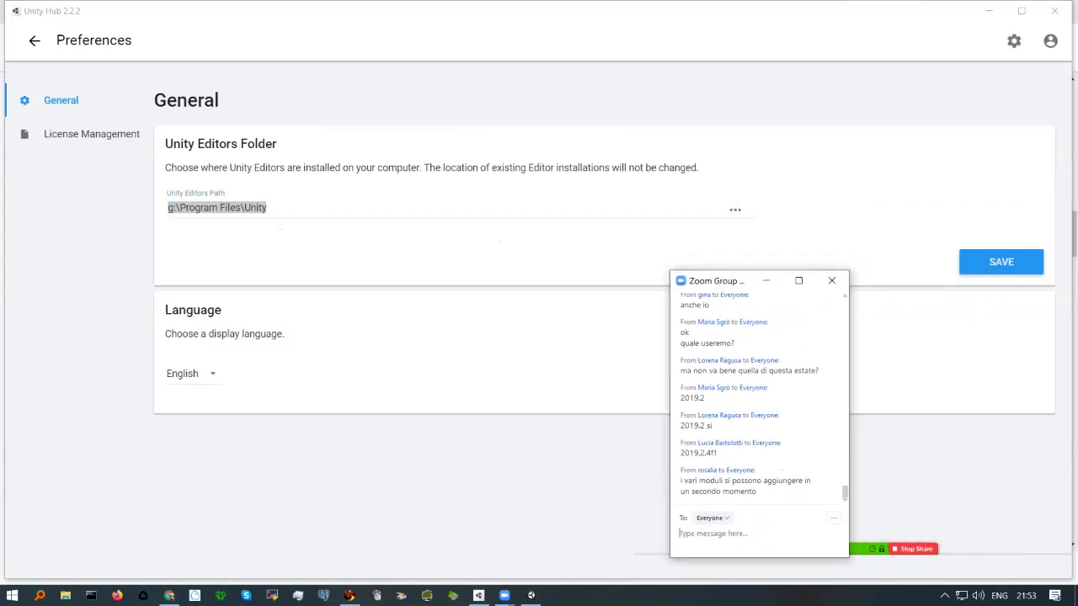
{"action": "key", "text": "alt+Tab"}
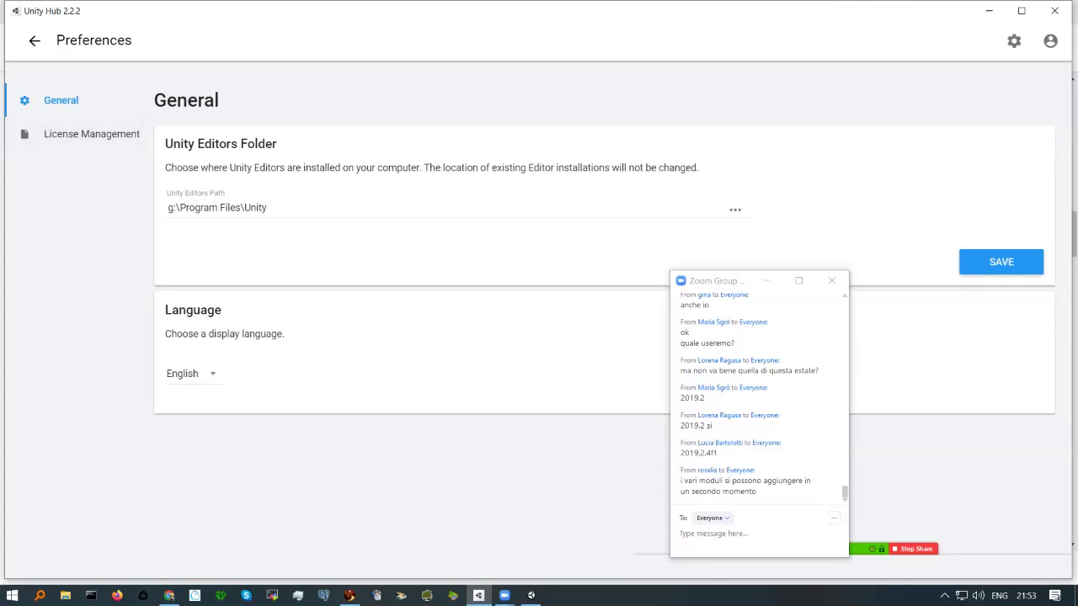
{"action": "left_click", "coordinate": [34, 41]}
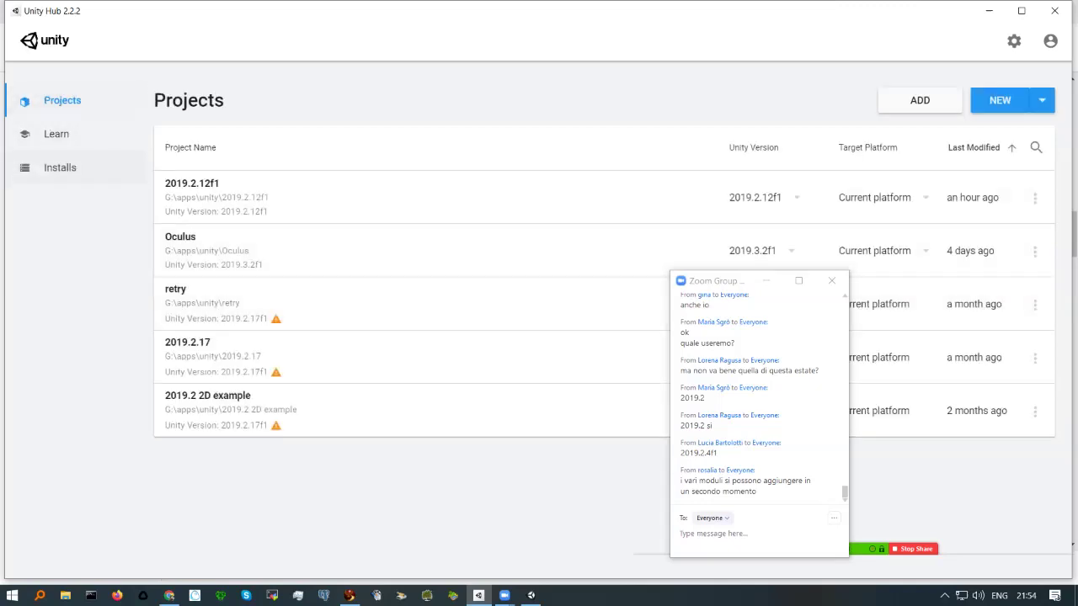
- Switch to the Installs page to see the installed Unity versions
{"action": "left_click", "coordinate": [60, 168]}
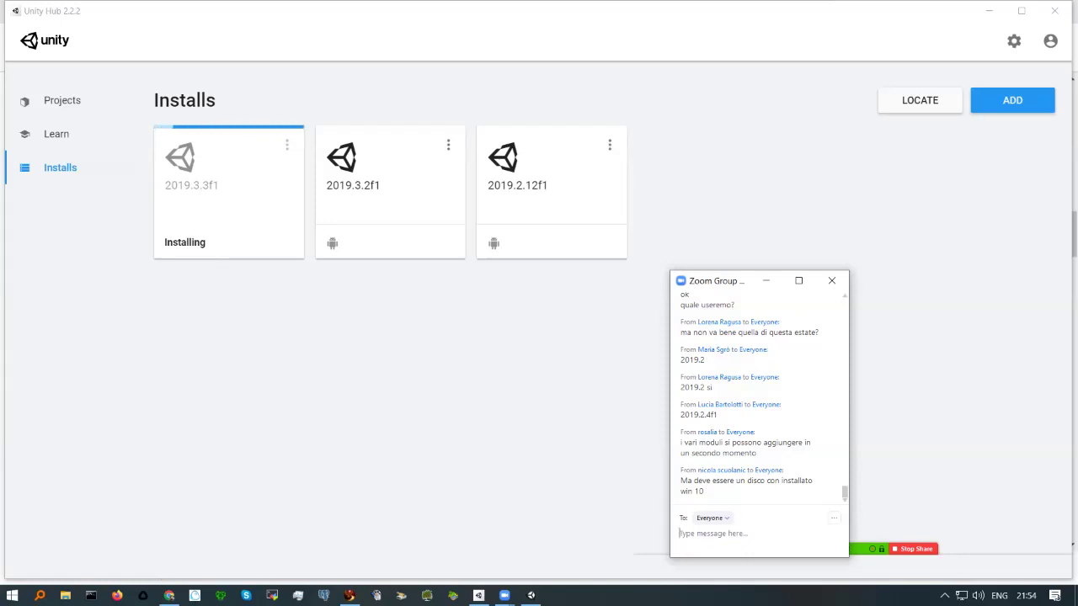
- Show the Learn page with beginner sample projects such as Creator Kit: FPS
{"action": "left_click", "coordinate": [57, 134]}
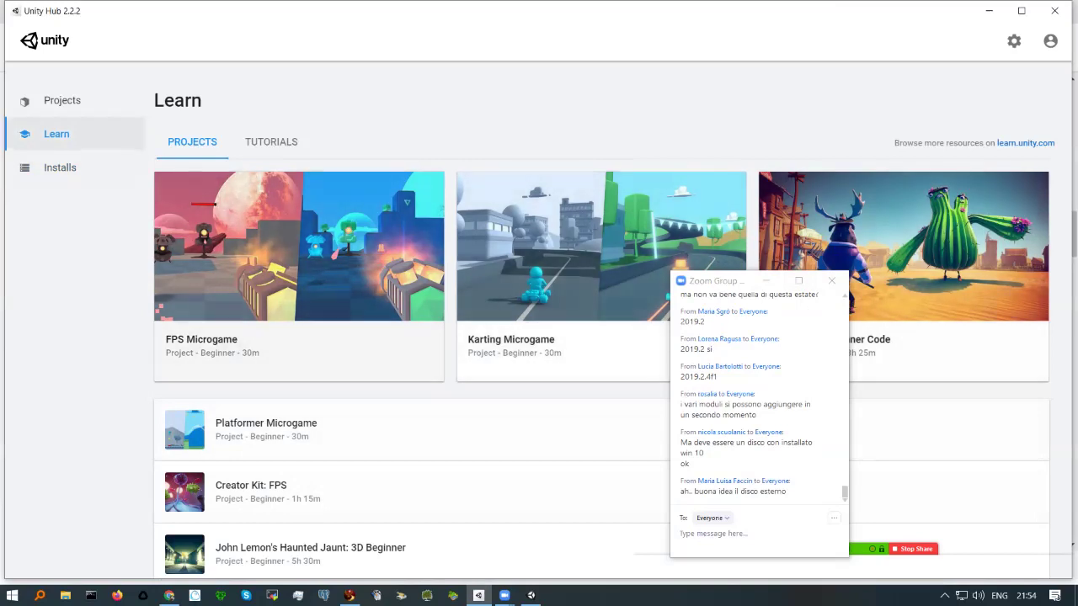
- Return to the Projects list and move the chat window to the left side of the screen
{"action": "left_click", "coordinate": [52, 101]}
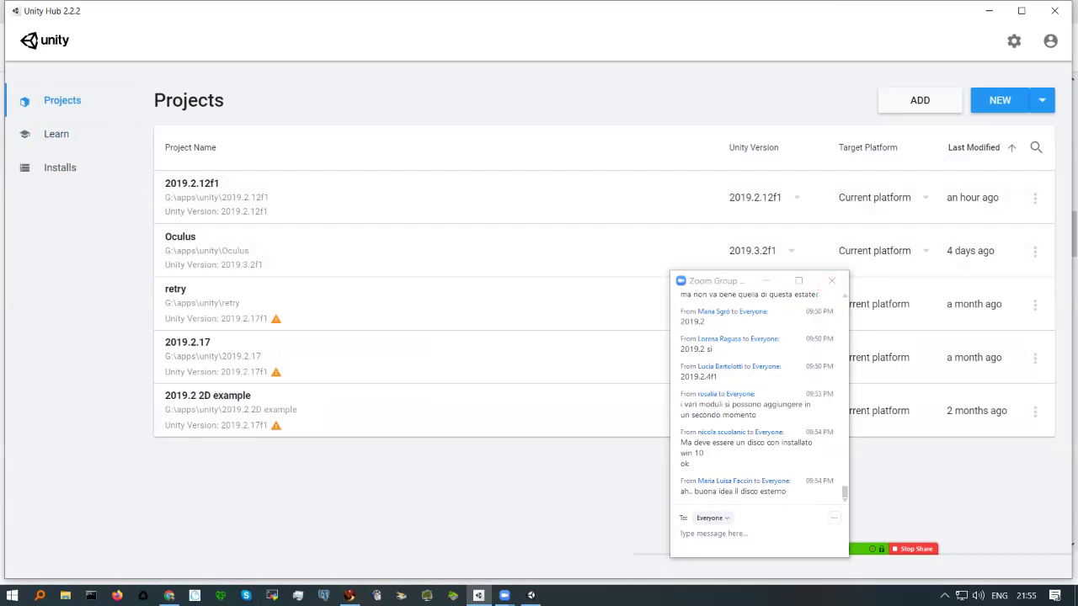
{"action": "left_click_drag", "start_coordinate": [680, 491], "coordinate": [786, 491]}
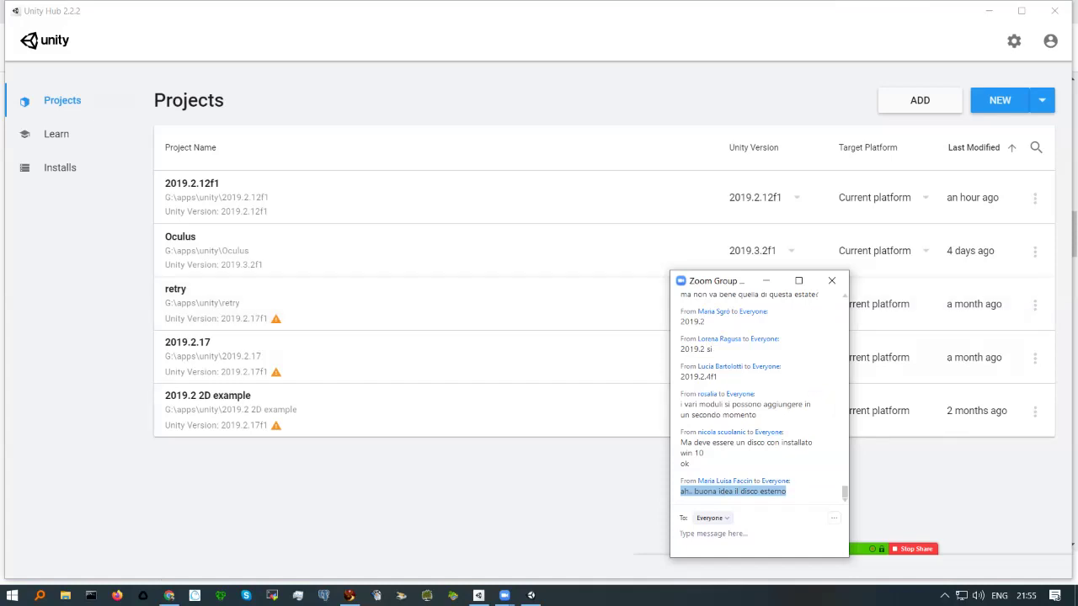
{"action": "key", "text": "alt+Tab"}
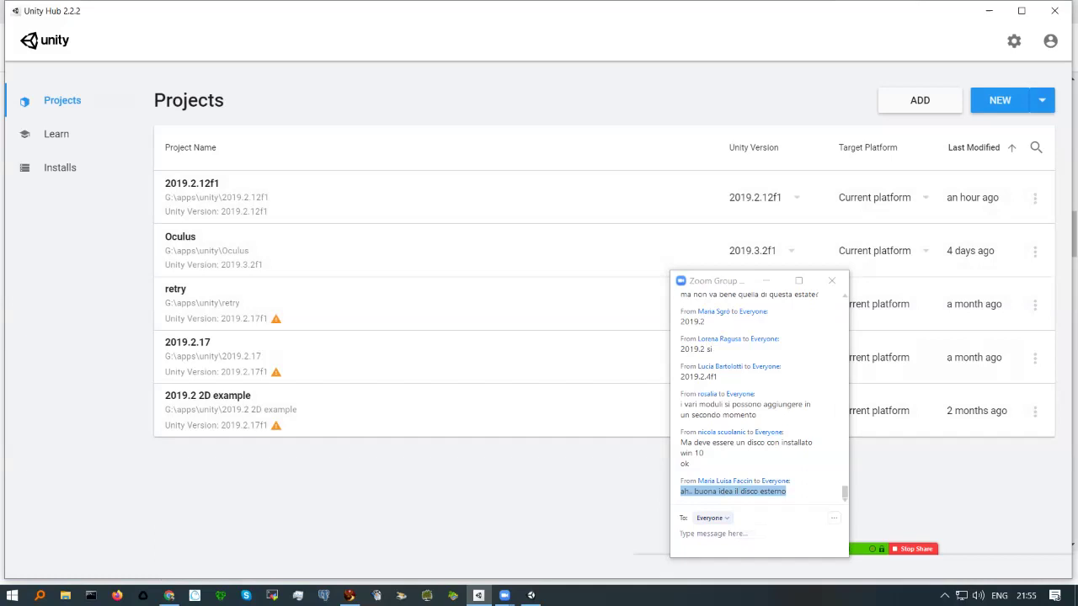
{"action": "left_click_drag", "start_coordinate": [741, 280], "coordinate": [138, 289]}
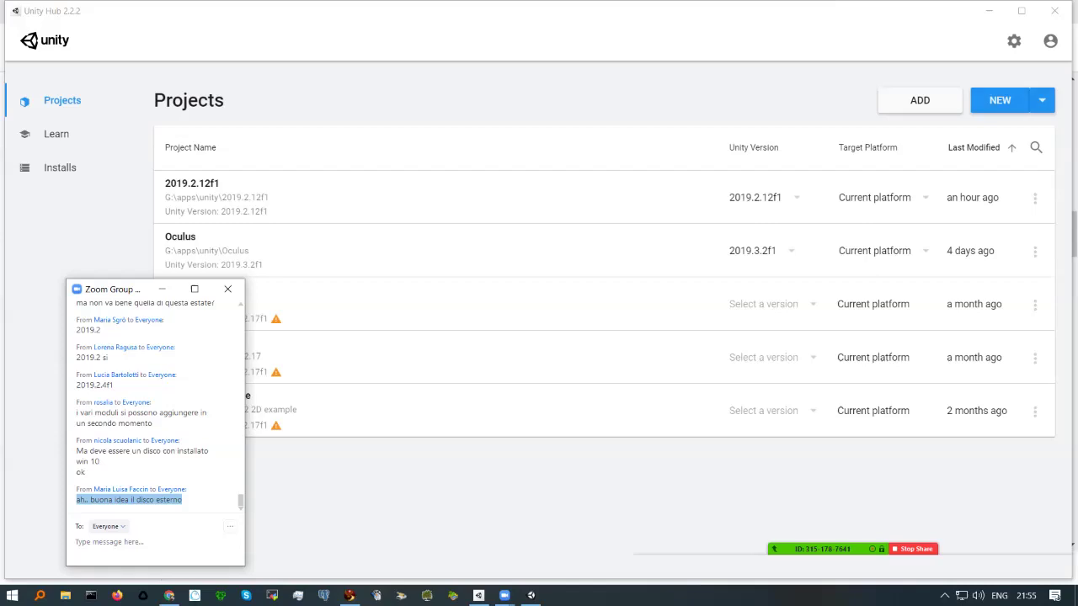
- Pick Unity 2019.2.12f1 from the NEW version dropdown to begin a new project
{"action": "left_click", "coordinate": [1041, 100]}
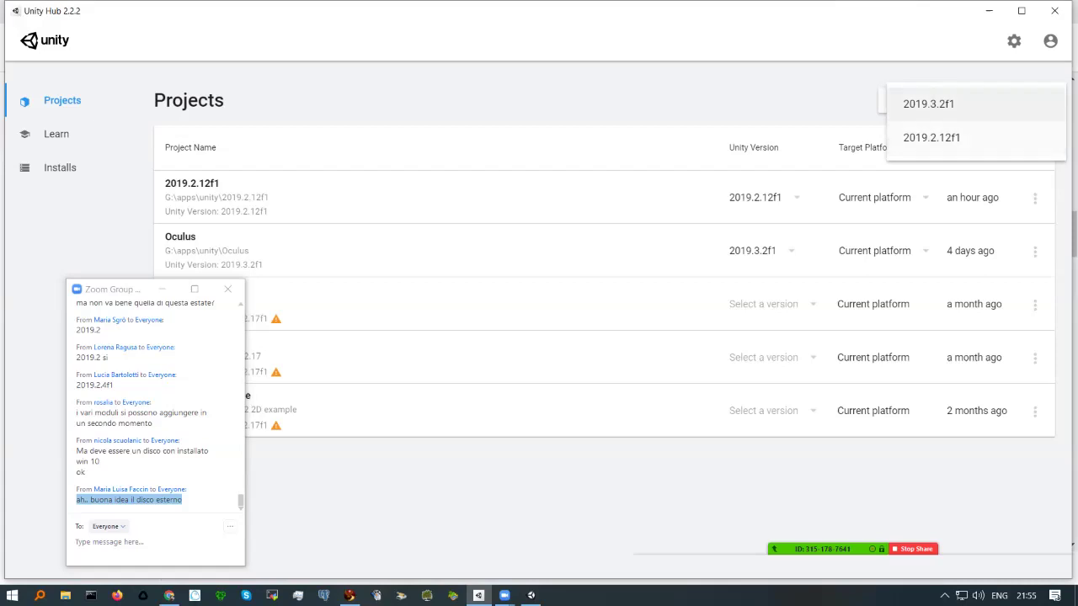
{"action": "left_click", "coordinate": [927, 104]}
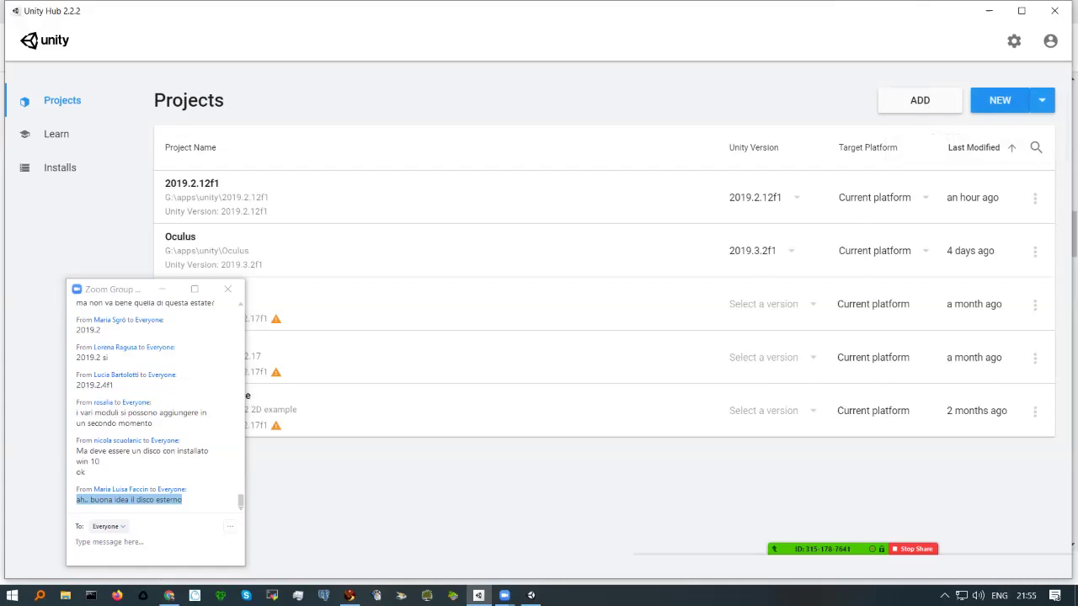
{"action": "left_click", "coordinate": [1041, 100]}
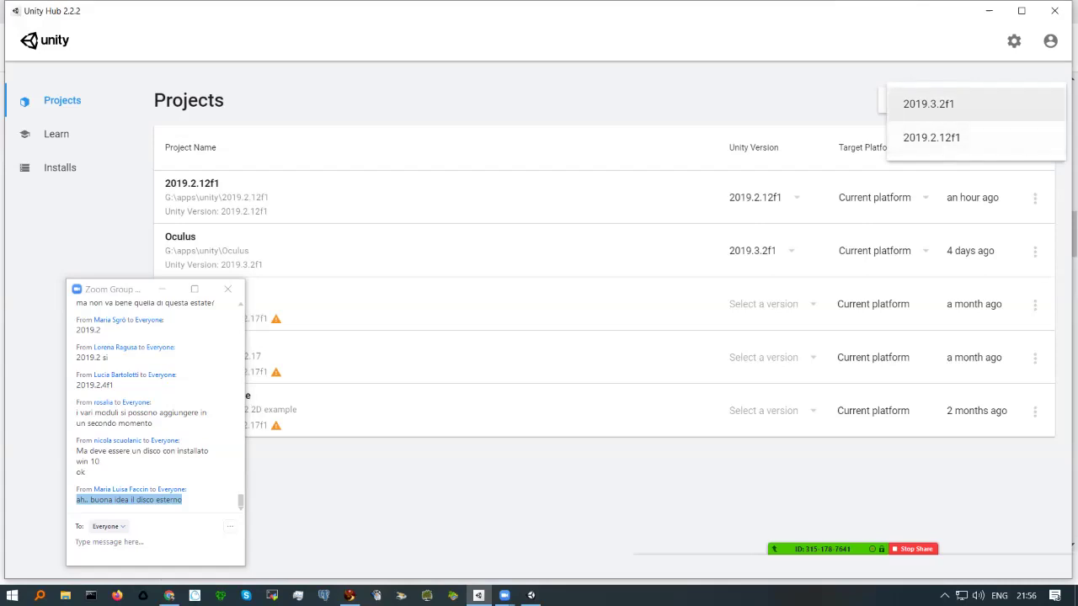
{"action": "left_click", "coordinate": [927, 104]}
{"action": "left_click", "coordinate": [1041, 101]}
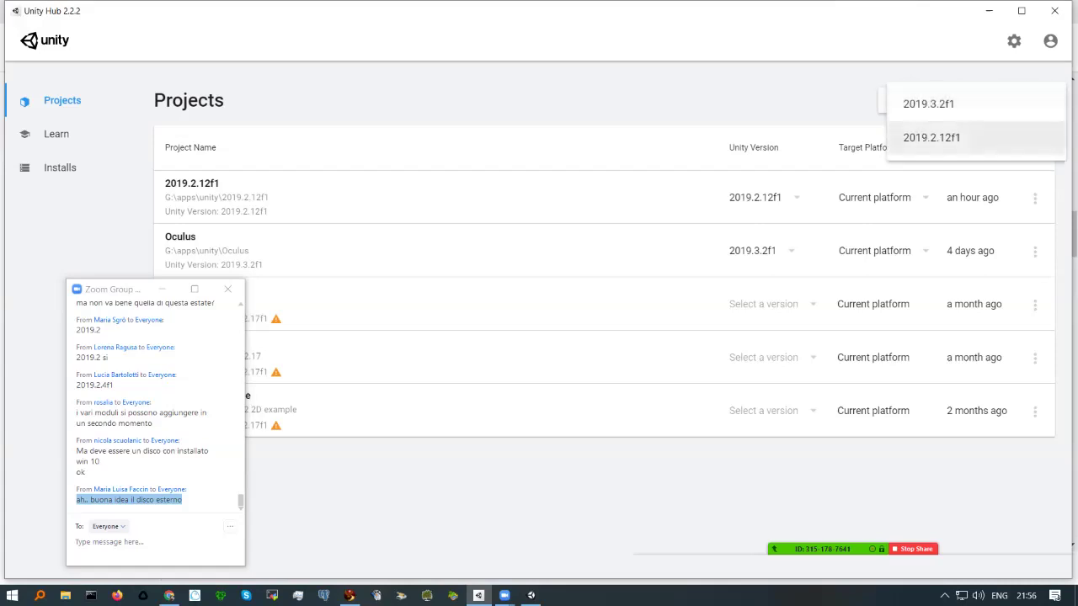
{"action": "left_click", "coordinate": [931, 137]}
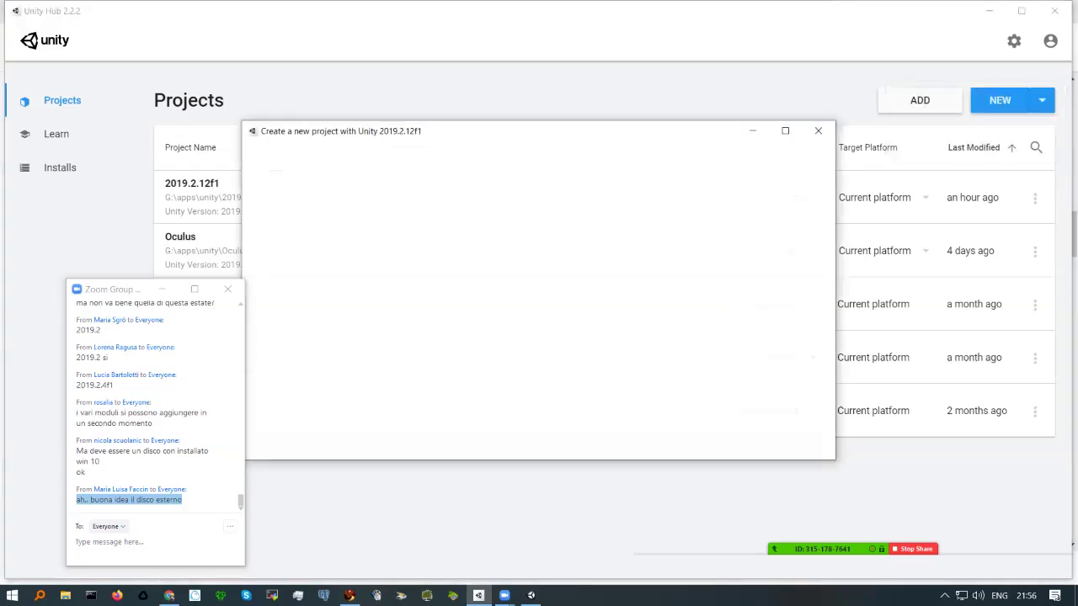
- Name the new 3D project Corso26Febbraio in G:\apps\unity and create it
{"action": "left_click_drag", "start_coordinate": [429, 131], "coordinate": [474, 99]}
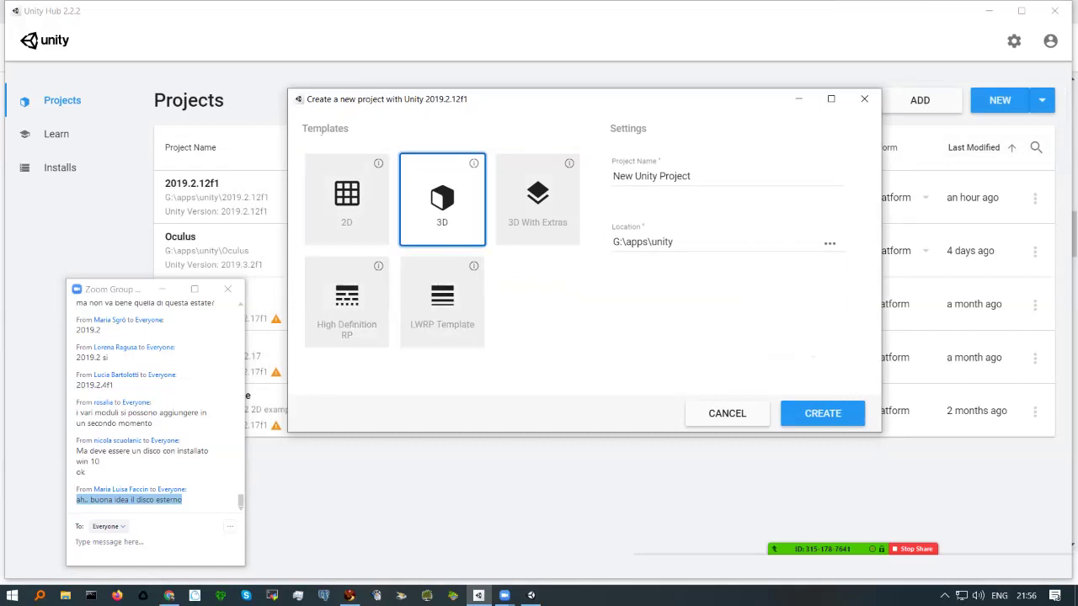
{"action": "left_click", "coordinate": [650, 176]}
{"action": "key", "text": "ctrl+a"}
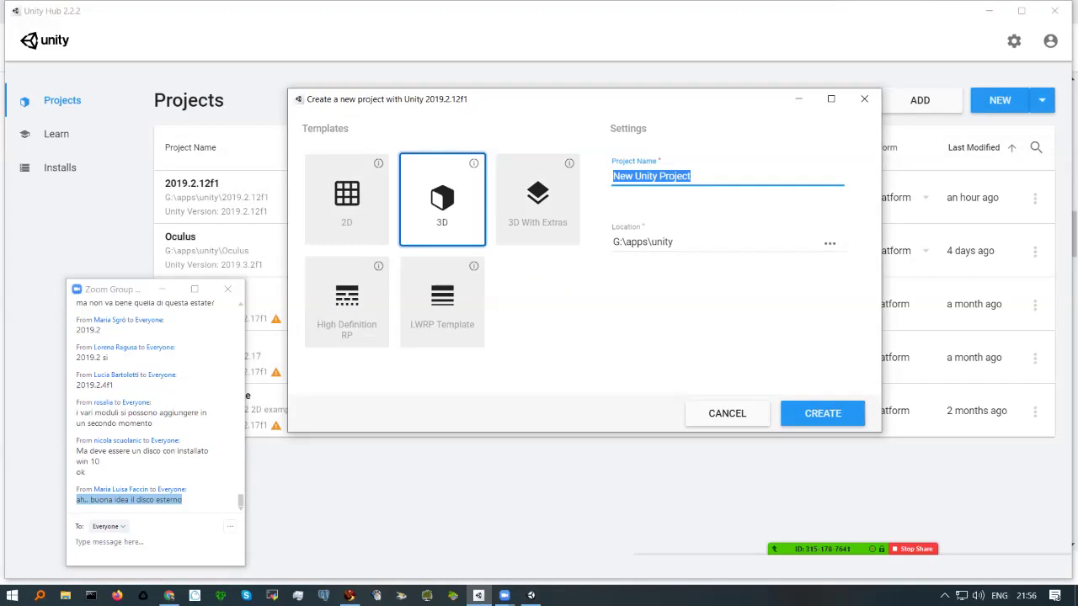
{"action": "left_click", "coordinate": [638, 242]}
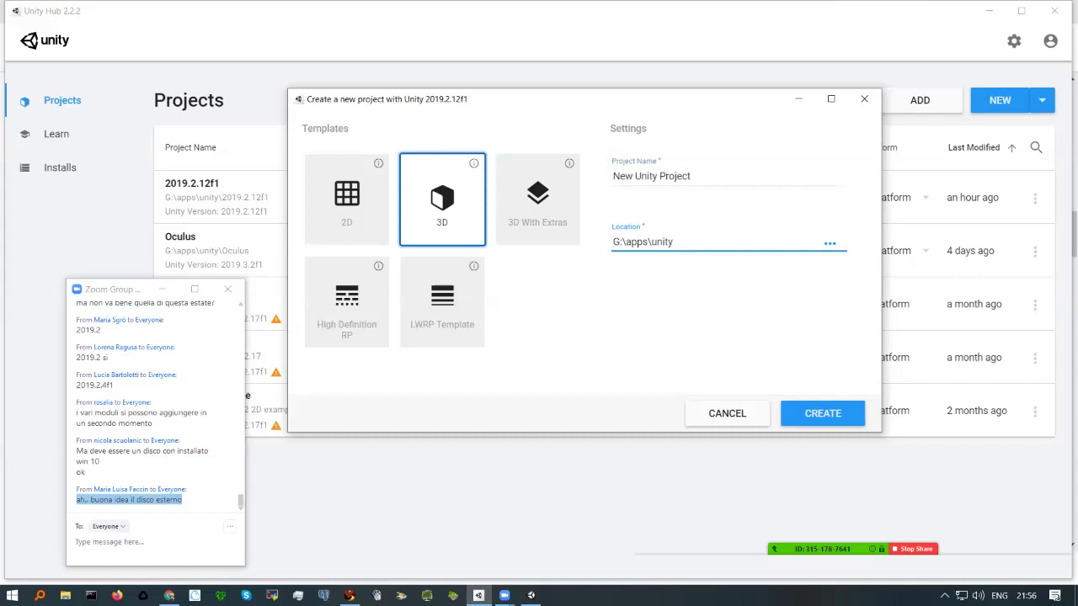
{"action": "left_click", "coordinate": [650, 176]}
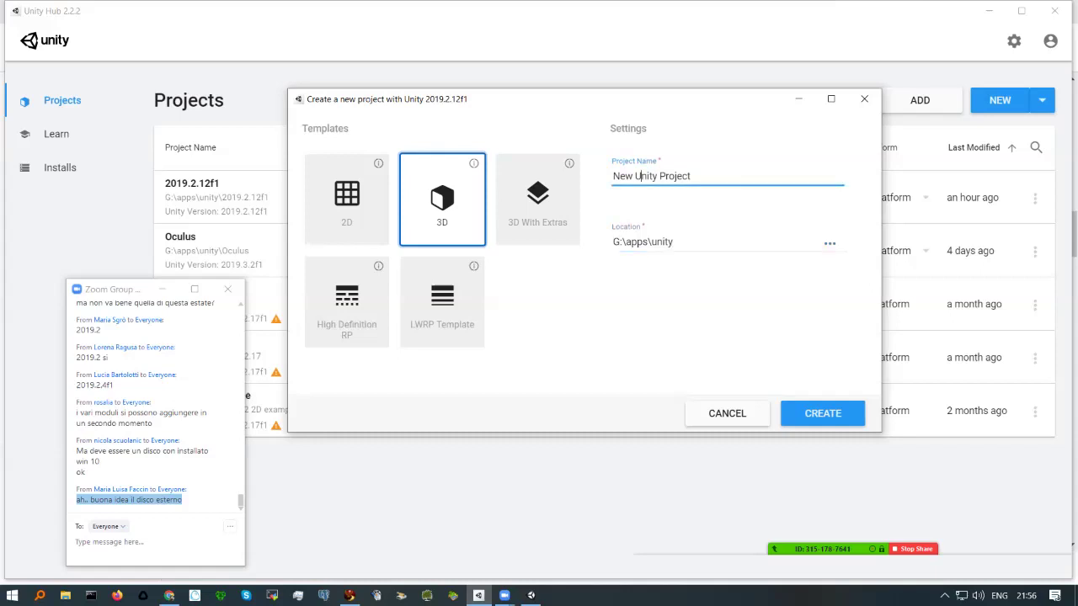
{"action": "key", "text": "ctrl+a"}
{"action": "type", "text": "Corso"}
{"action": "left_click", "coordinate": [1025, 595]}
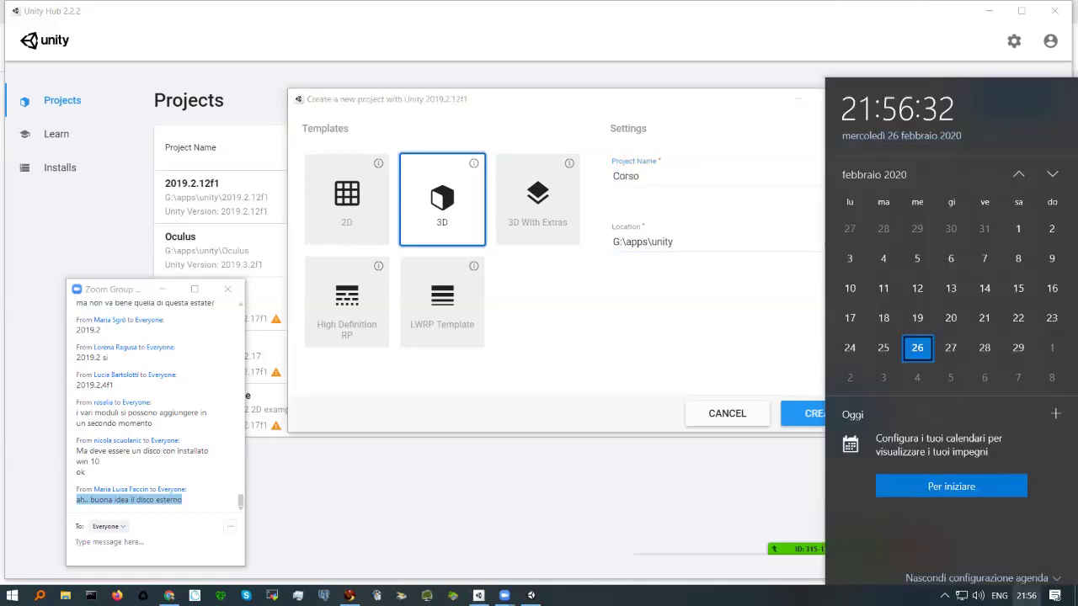
{"action": "key", "text": "Escape"}
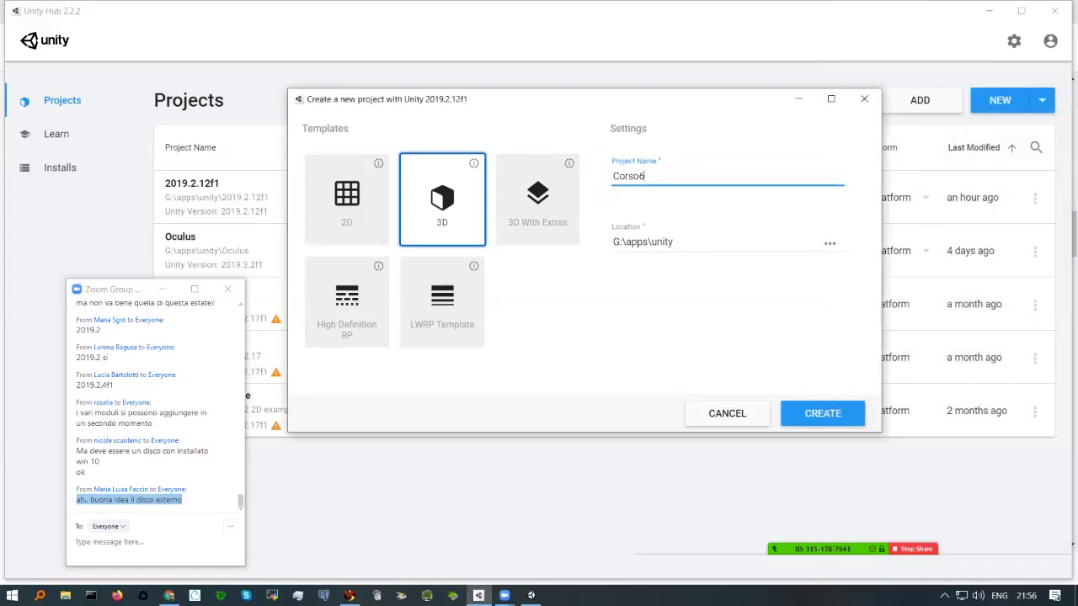
{"action": "type", "text": "26Febbraio"}
{"action": "key", "text": "Return"}
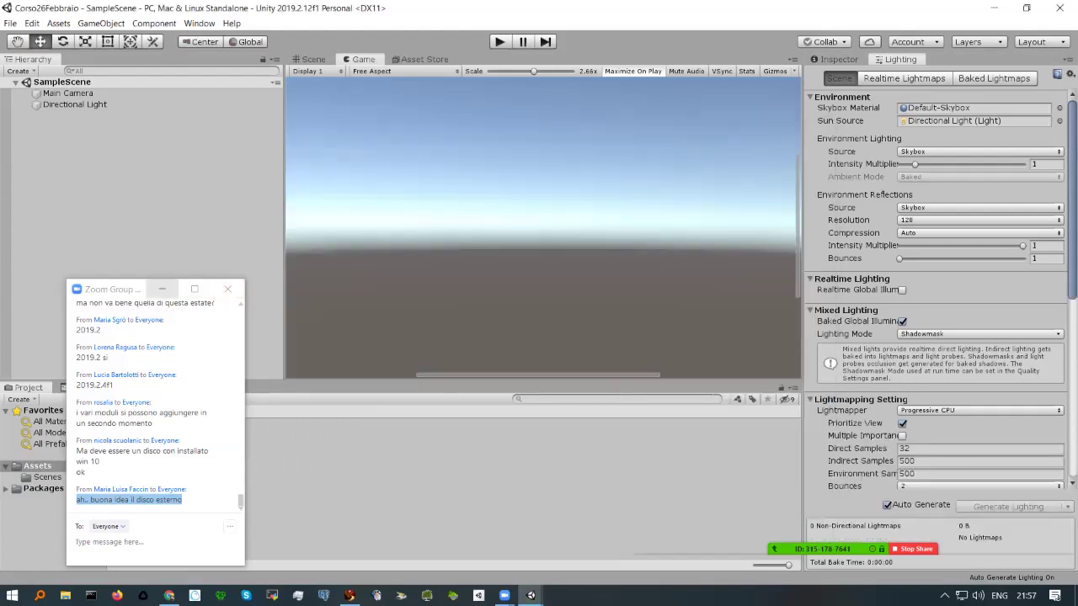
{"action": "mouse_move", "coordinate": [119, 293]}
{"action": "left_mouse_down"}
{"action": "mouse_move", "coordinate": [551, 221]}
{"action": "mouse_move", "coordinate": [540, 260]}
{"action": "mouse_move", "coordinate": [595, 268]}
{"action": "left_mouse_up"}
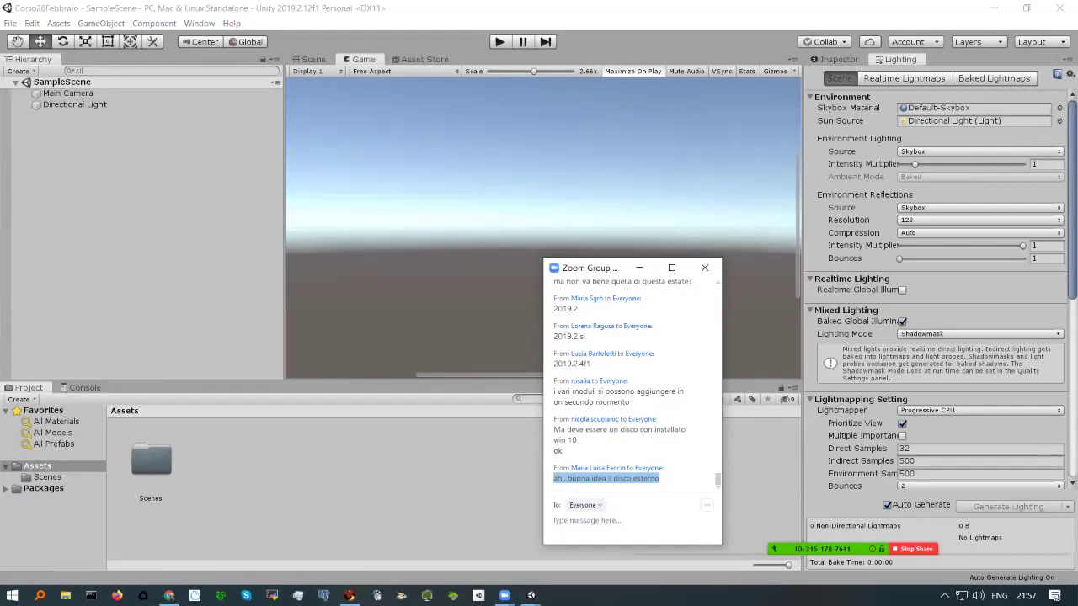
{"action": "left_click_drag", "start_coordinate": [606, 268], "coordinate": [476, 243]}
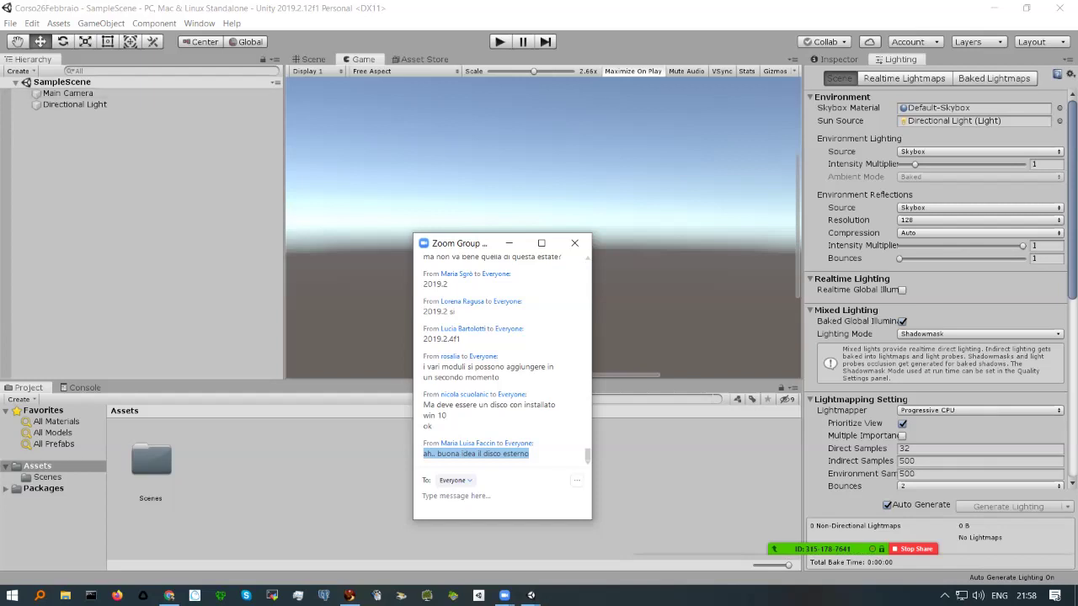
{"action": "left_click_drag", "start_coordinate": [461, 245], "coordinate": [528, 248]}
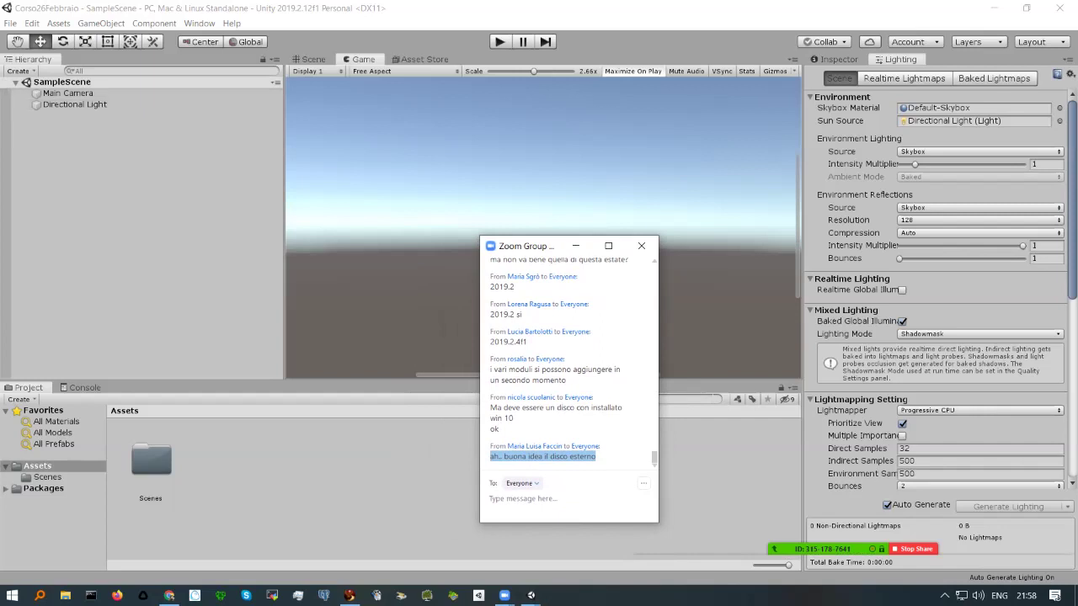
{"action": "mouse_move", "coordinate": [521, 252]}
{"action": "left_mouse_down"}
{"action": "mouse_move", "coordinate": [412, 245]}
{"action": "mouse_move", "coordinate": [821, 265]}
{"action": "mouse_move", "coordinate": [754, 263]}
{"action": "left_mouse_up"}
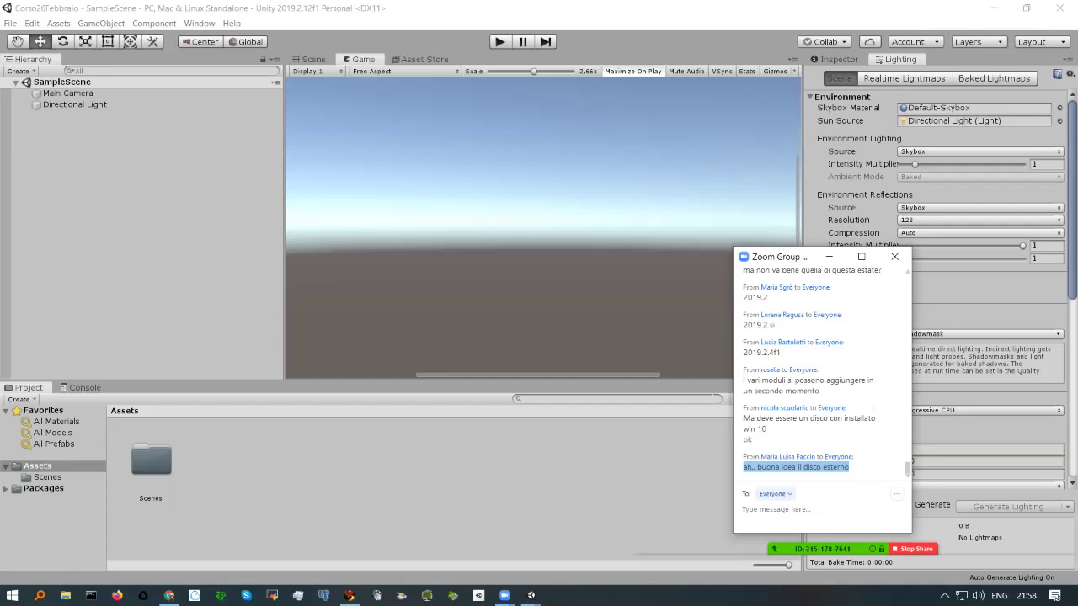
{"action": "left_click", "coordinate": [774, 509]}
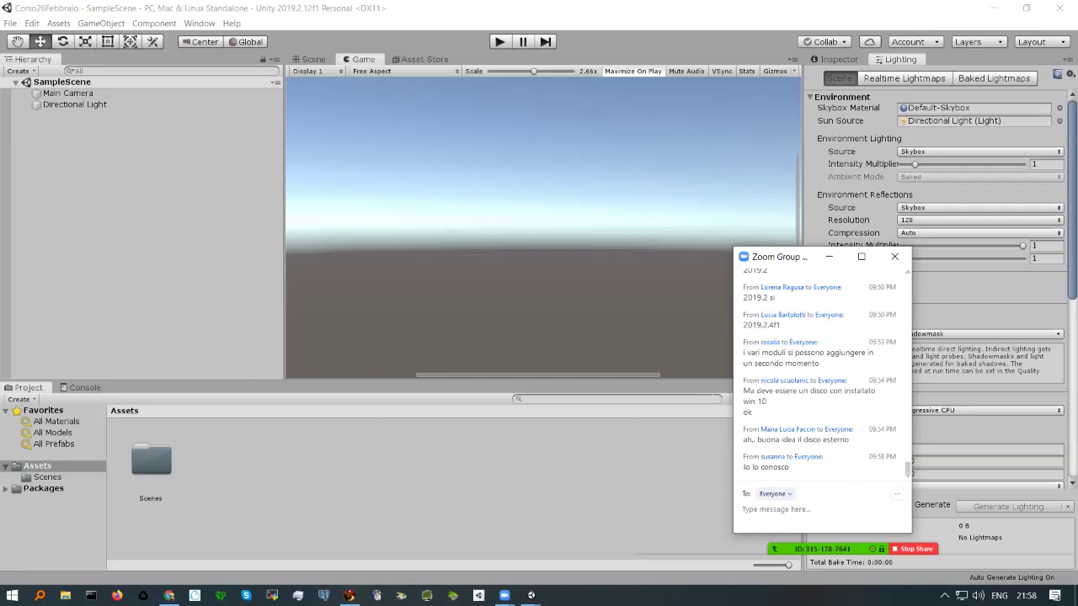
- Reposition the chat window and drag the Hierarchy divider left to widen the Game view
{"action": "mouse_move", "coordinate": [770, 261]}
{"action": "left_mouse_down"}
{"action": "mouse_move", "coordinate": [761, 235]}
{"action": "mouse_move", "coordinate": [744, 237]}
{"action": "left_mouse_up"}
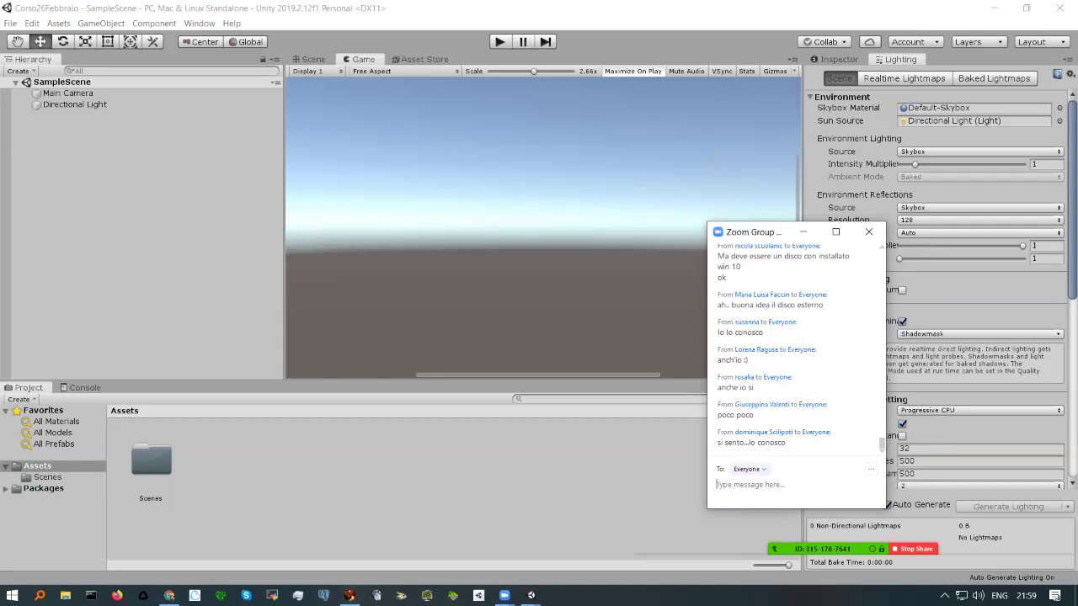
{"action": "left_click_drag", "start_coordinate": [738, 238], "coordinate": [787, 251]}
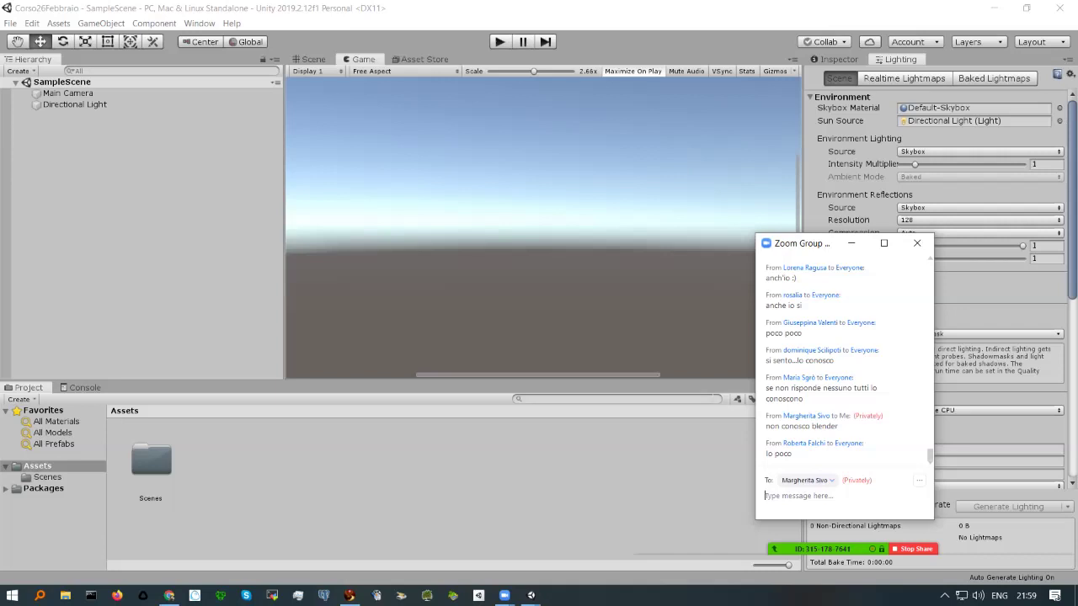
{"action": "left_click_drag", "start_coordinate": [800, 243], "coordinate": [864, 271]}
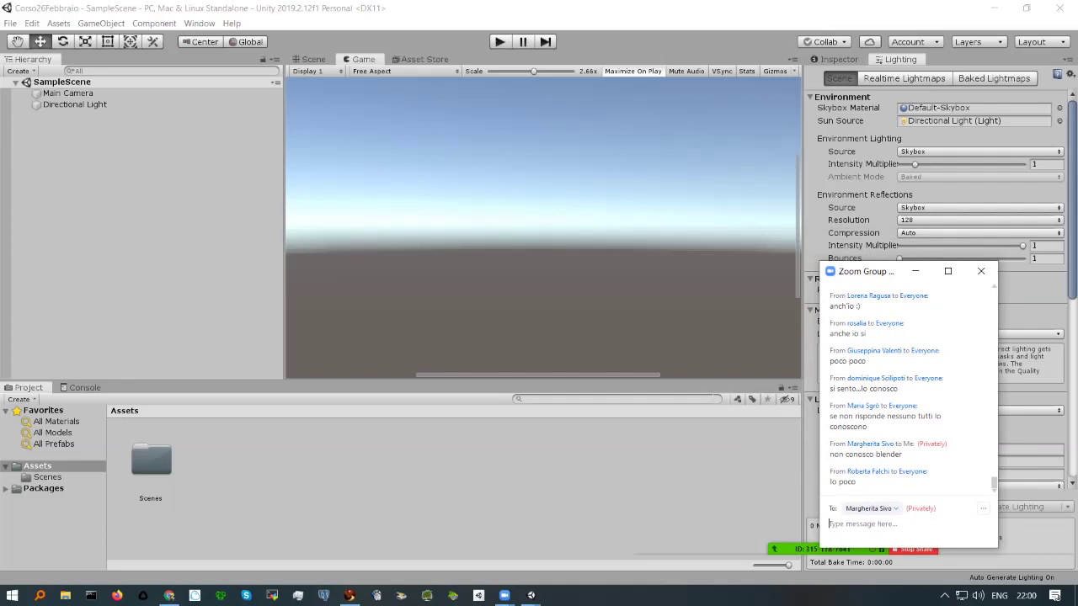
{"action": "left_click_drag", "start_coordinate": [285, 210], "coordinate": [154, 211]}
{"action": "left_click_drag", "start_coordinate": [472, 382], "coordinate": [471, 382]}
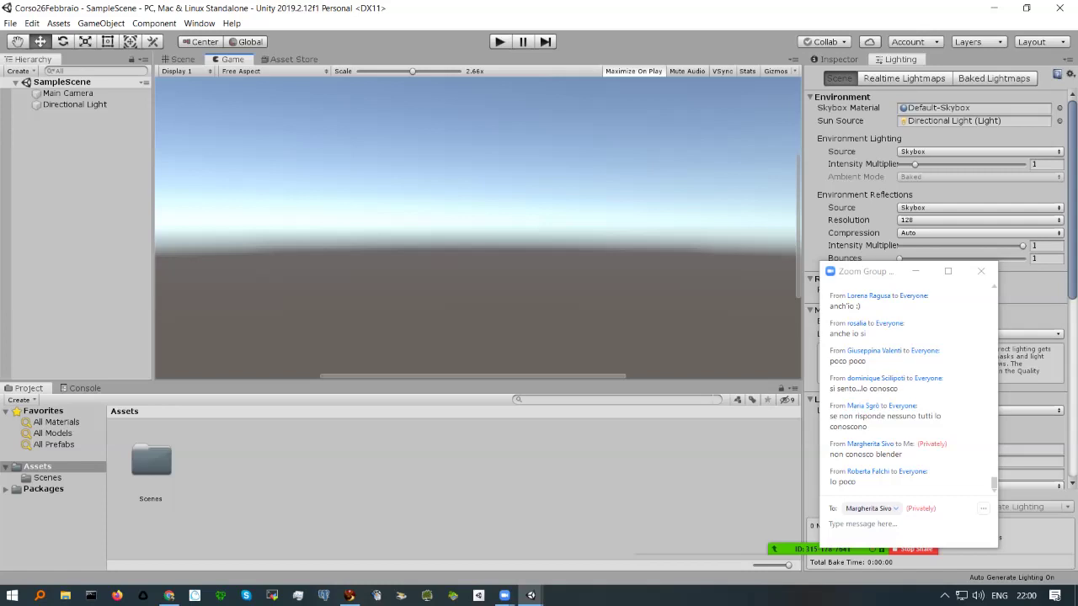
- Toggle between Scene and Game views with Ctrl+1/Ctrl+2, ending on the Scene view
{"action": "key", "text": "ctrl+1"}
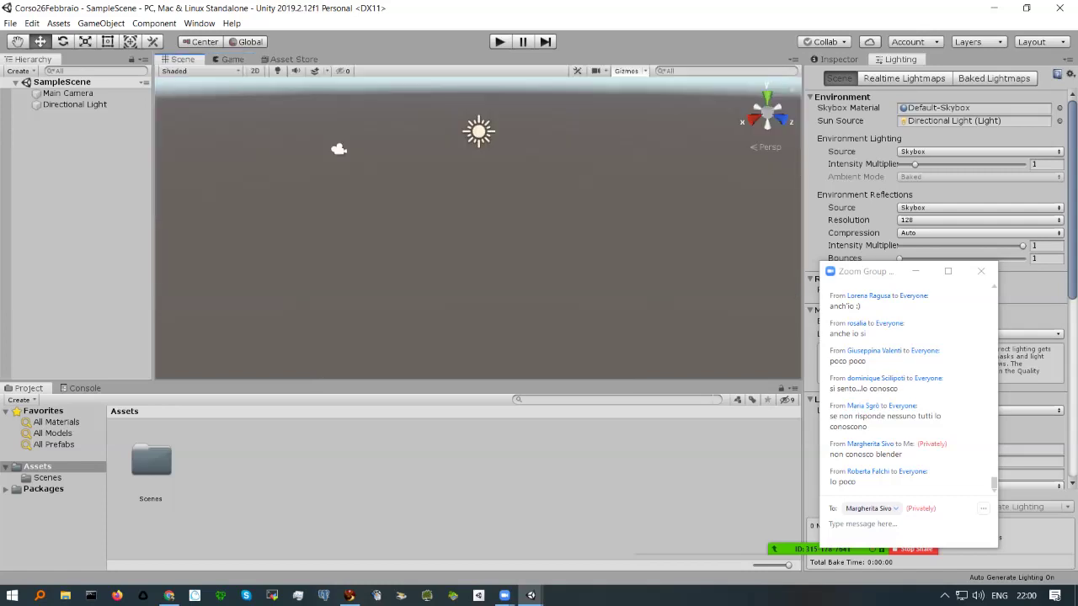
{"action": "key", "text": "ctrl+2"}
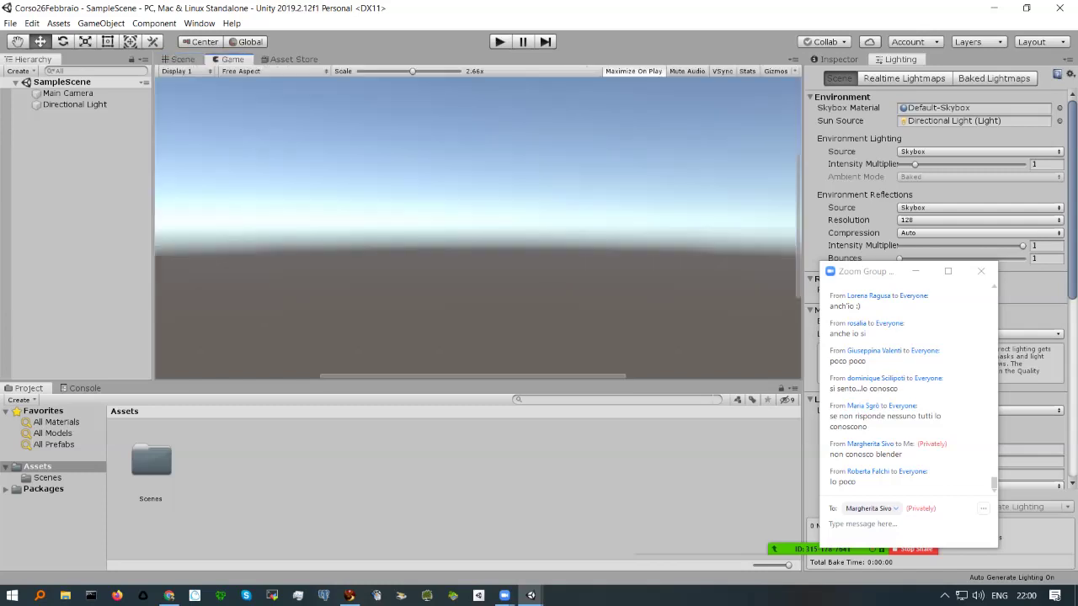
{"action": "key", "text": "ctrl+1"}
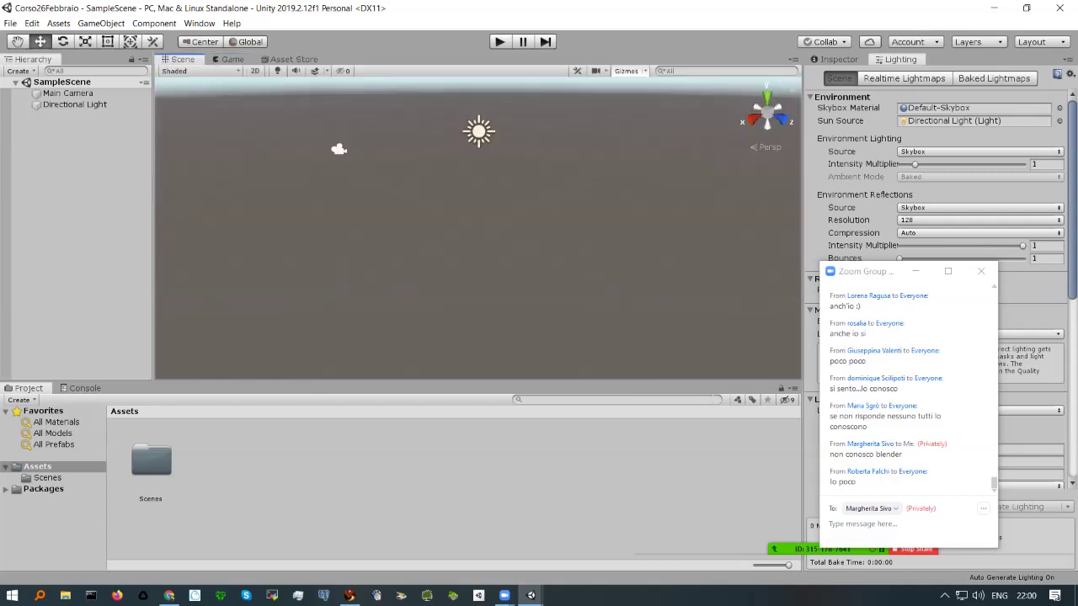
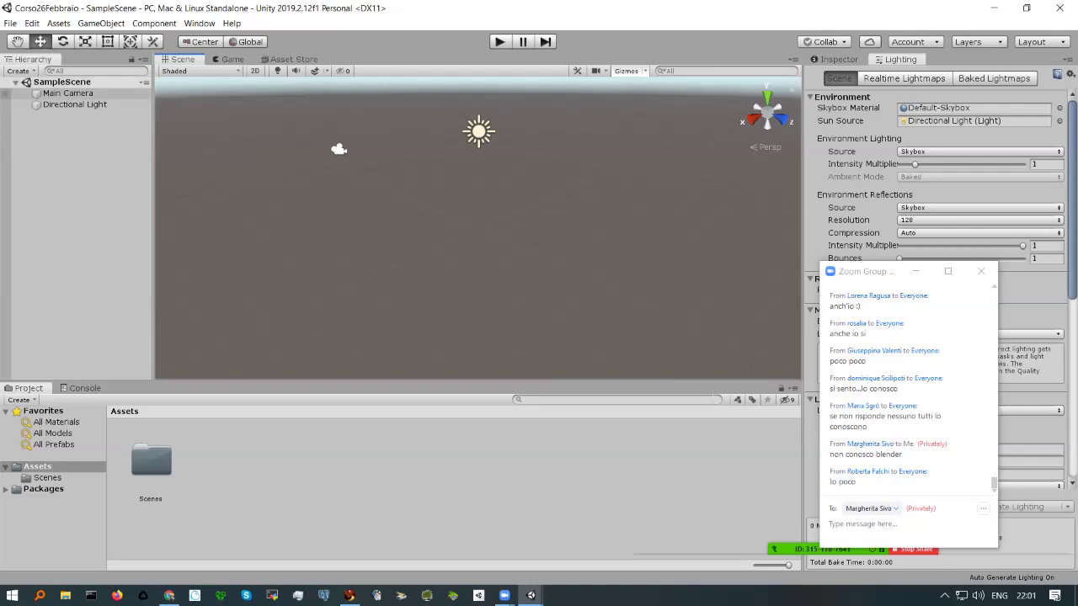
- Select the Main Camera to check its Camera Preview, then bring up the GameObject menu
{"action": "left_click", "coordinate": [67, 92]}
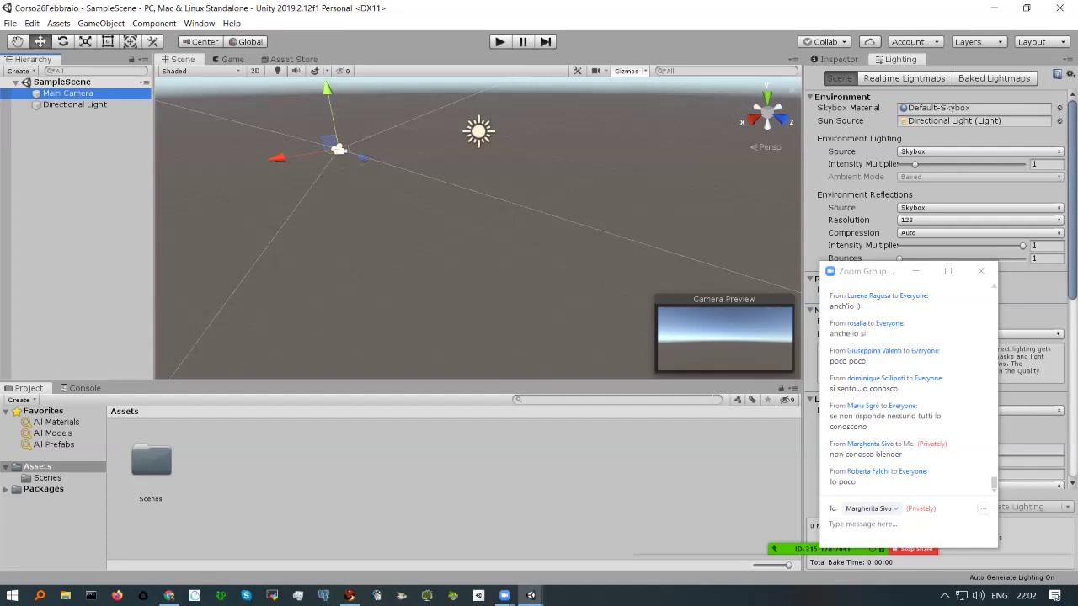
{"action": "left_click", "coordinate": [101, 23]}
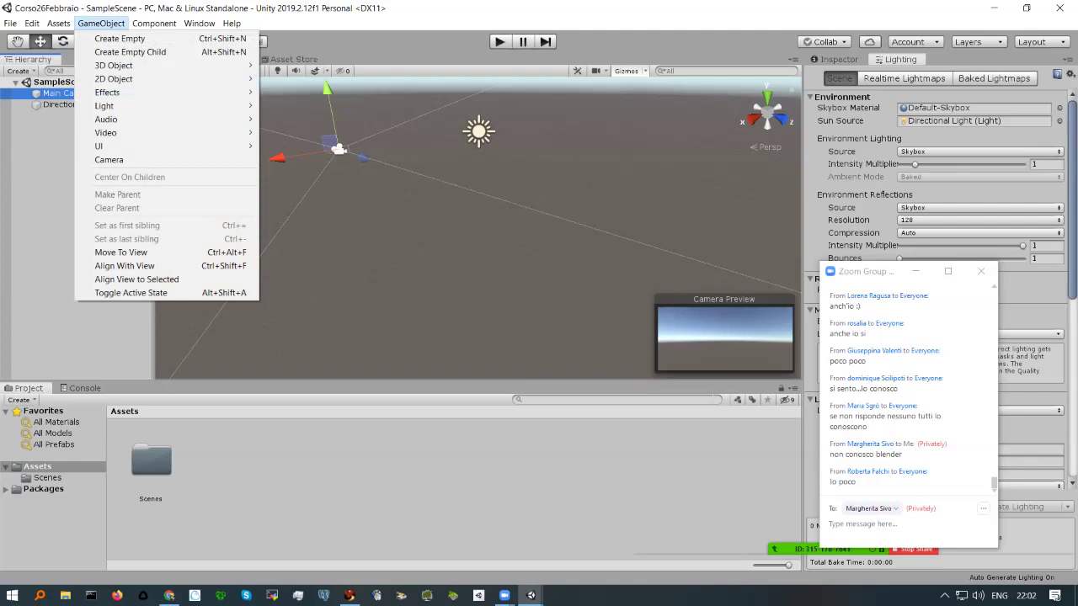
- Add a 3D Cube from GameObject > 3D Object and nudge it along its Z axis
{"action": "mouse_move", "coordinate": [127, 65]}
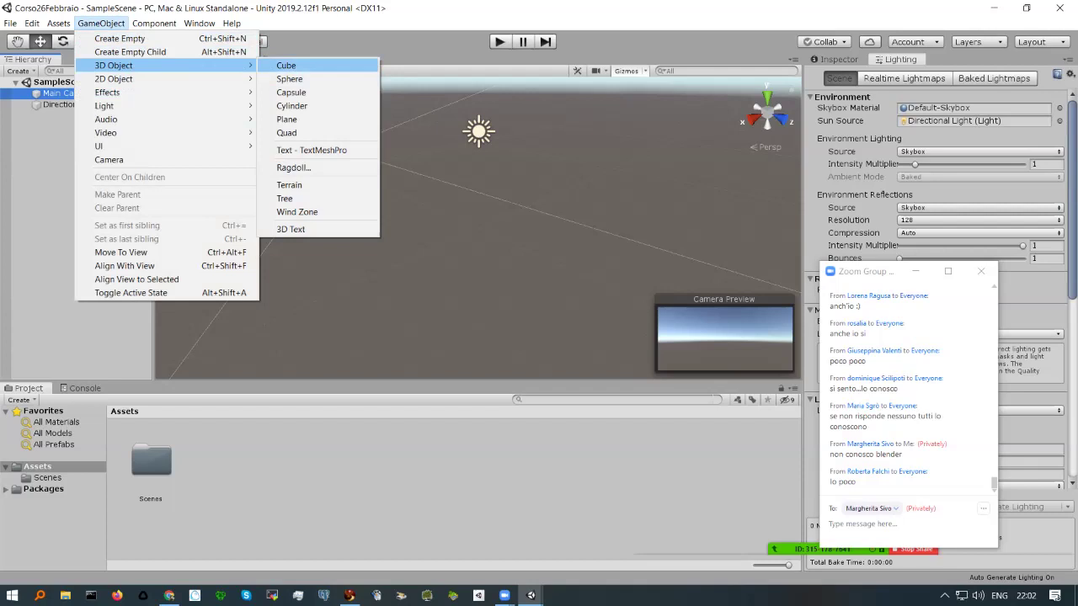
{"action": "left_click", "coordinate": [286, 65]}
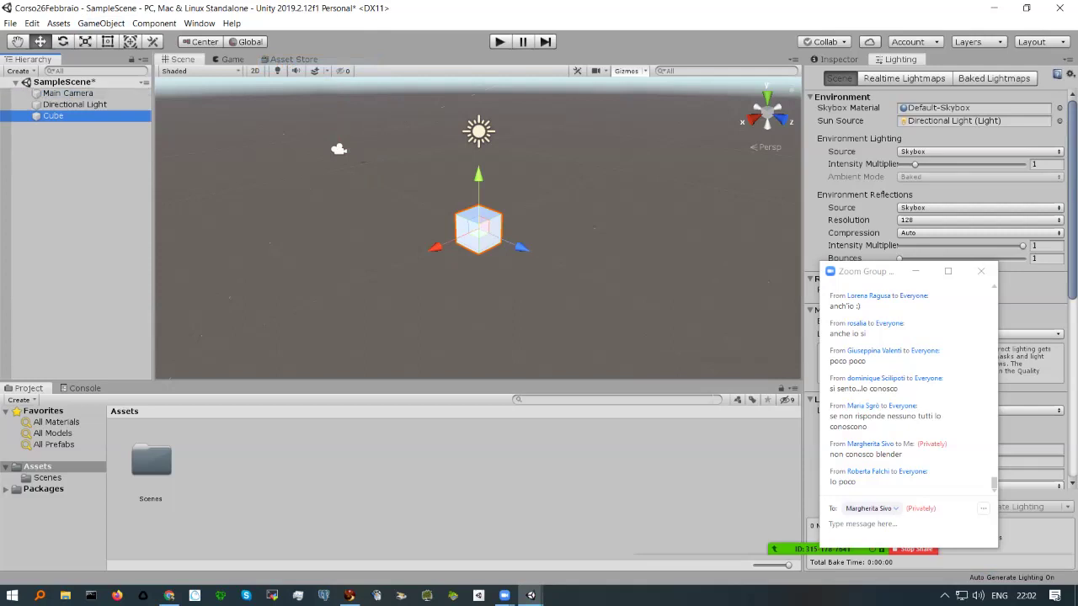
{"action": "left_click_drag", "start_coordinate": [521, 247], "coordinate": [523, 248]}
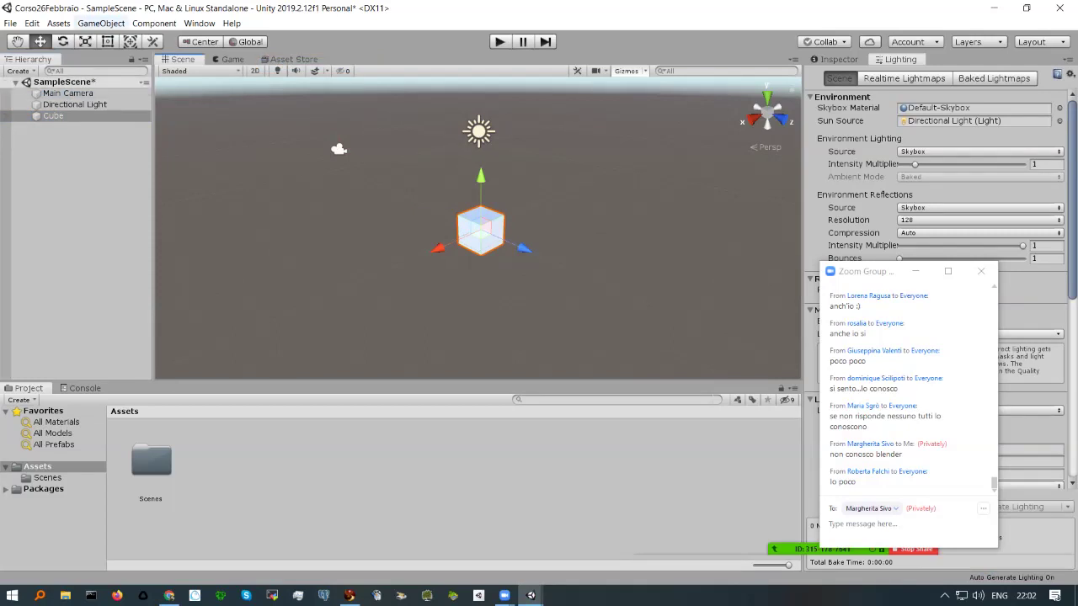
- Add a 3D Plane and lower it along Y to form a floor under the Cube
{"action": "left_click", "coordinate": [101, 23]}
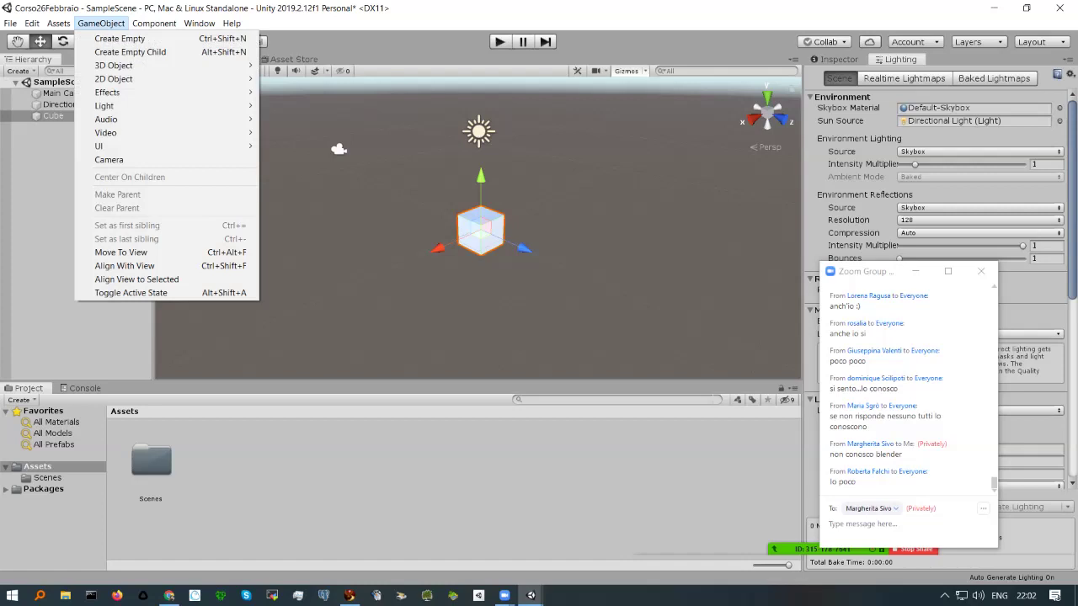
{"action": "mouse_move", "coordinate": [114, 65]}
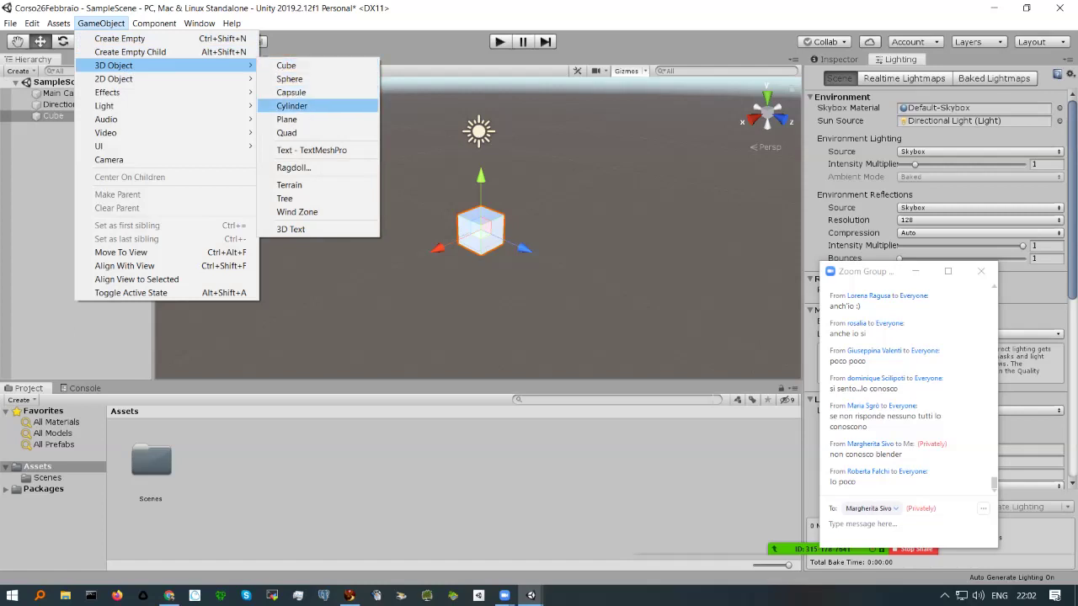
{"action": "left_click", "coordinate": [286, 118]}
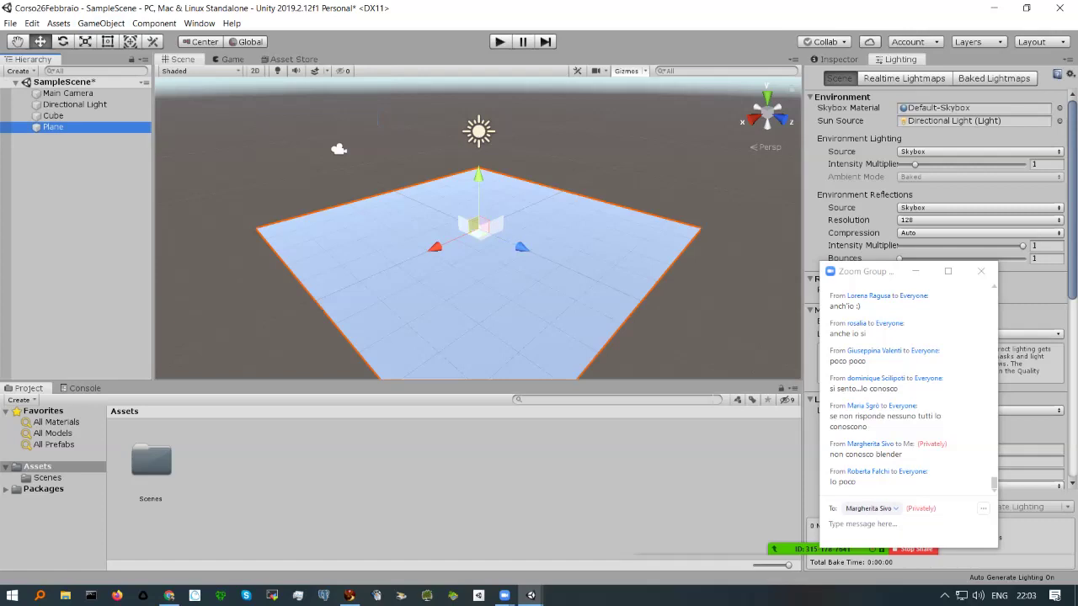
{"action": "left_click_drag", "start_coordinate": [478, 175], "coordinate": [478, 190]}
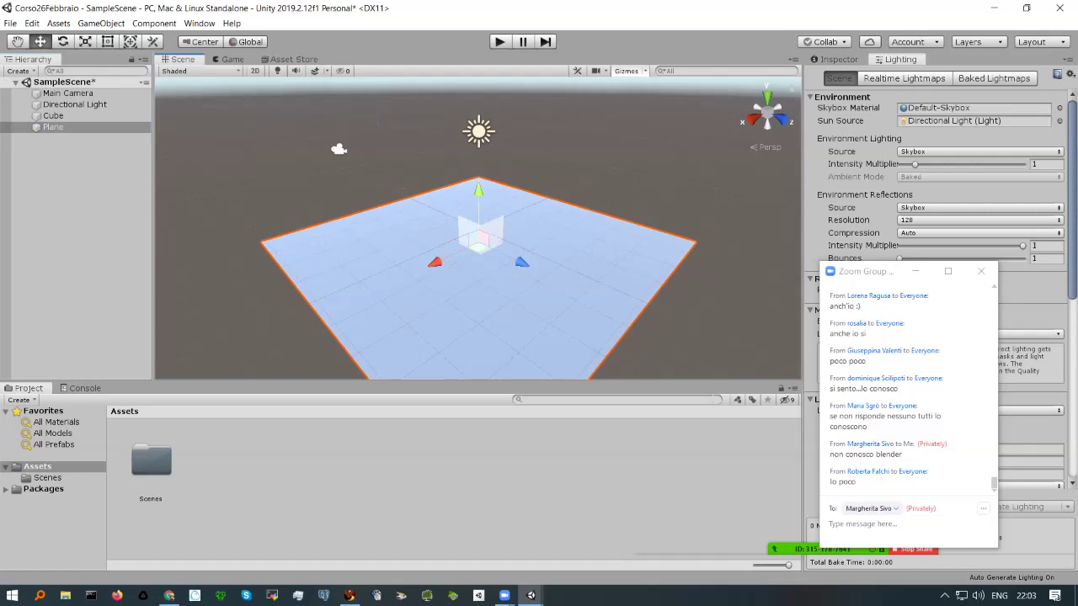
{"action": "left_click", "coordinate": [53, 115]}
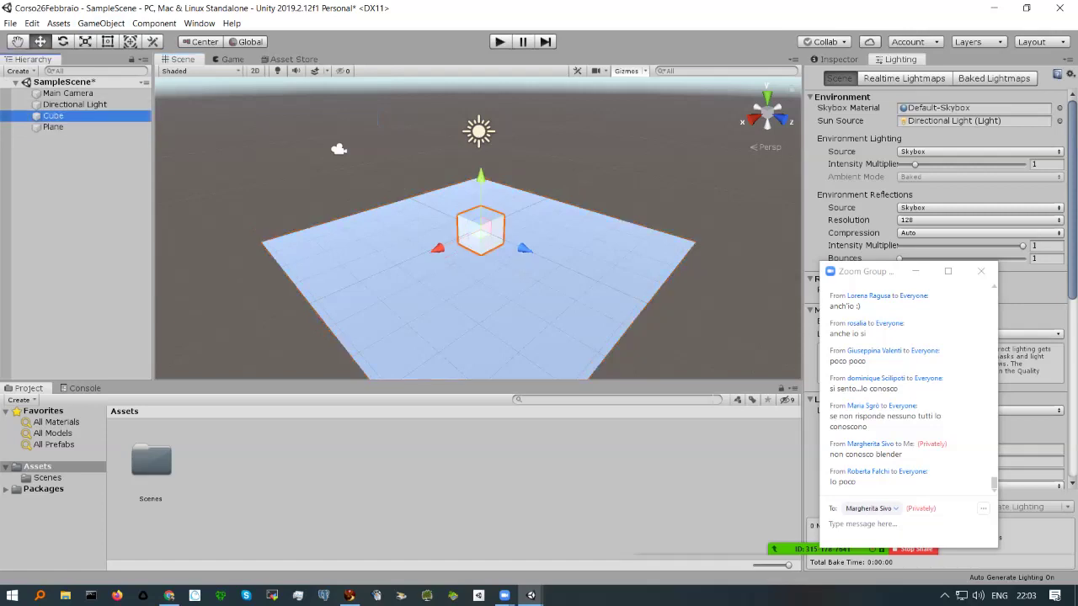
{"action": "left_click", "coordinate": [53, 126]}
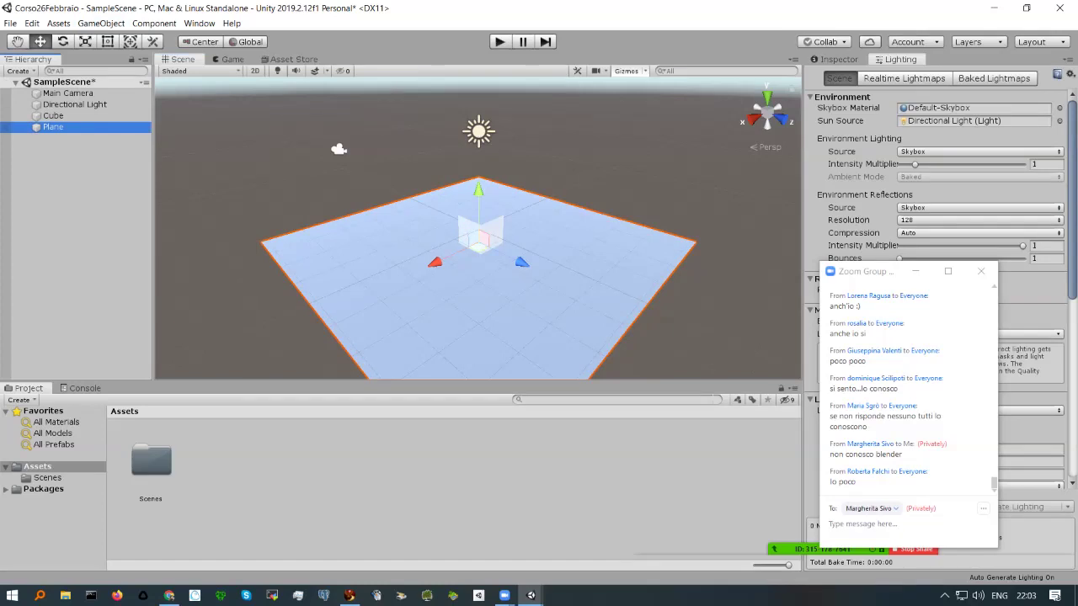
{"action": "scroll", "coordinate": [478, 179], "scroll_direction": "down", "scroll_amount": 5}
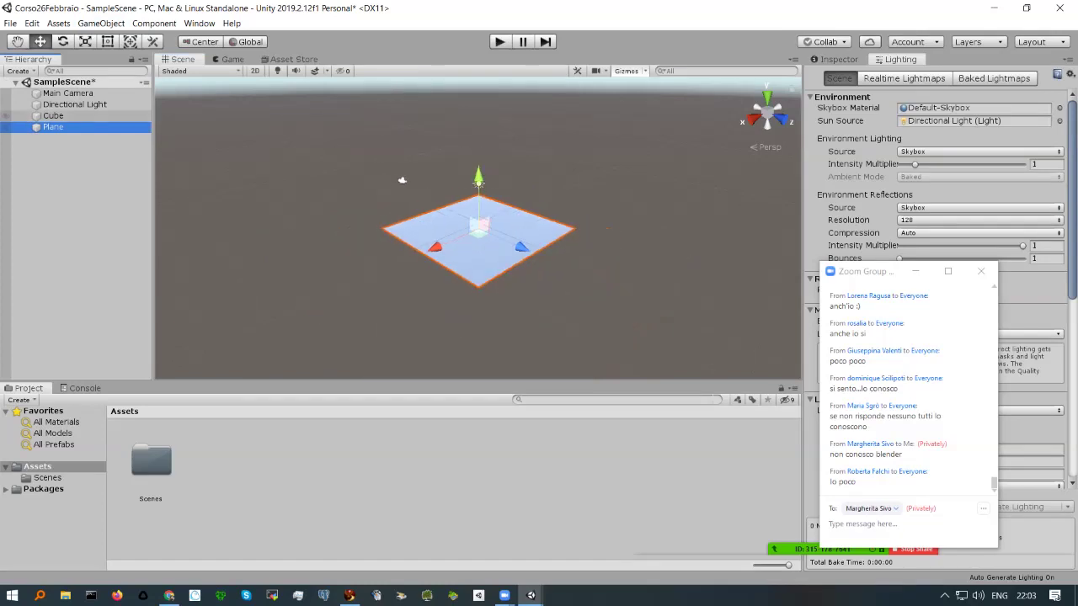
- Rename the Plane to 'Pavimento'
{"action": "key", "text": "F2"}
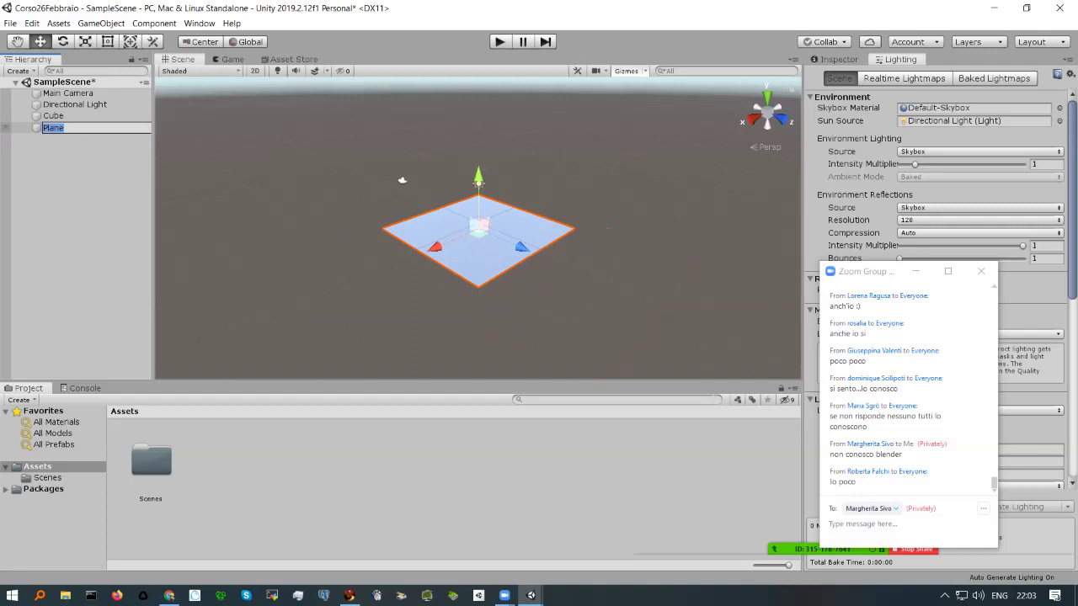
{"action": "type", "text": "Pavimento"}
{"action": "key", "text": "Return"}
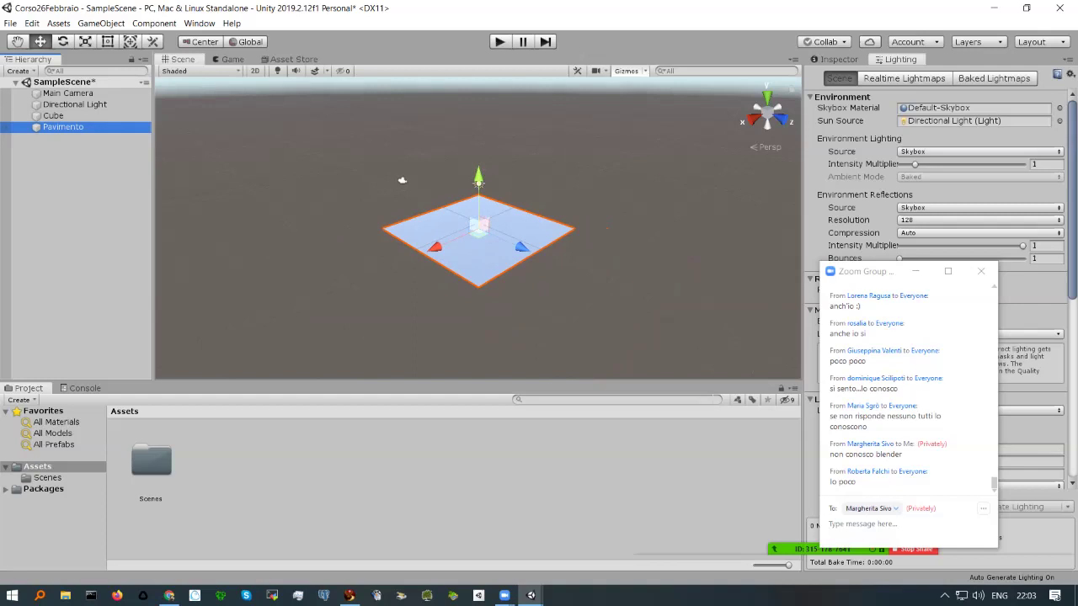
- Show the Scenes folder's contents, including SampleScene, in the Project panel
{"action": "scroll", "coordinate": [478, 244], "scroll_direction": "up", "scroll_amount": 1}
{"action": "scroll", "coordinate": [478, 244], "scroll_direction": "up", "scroll_amount": 1}
{"action": "scroll", "coordinate": [478, 244], "scroll_direction": "up", "scroll_amount": 1}
{"action": "scroll", "coordinate": [478, 244], "scroll_direction": "up", "scroll_amount": 1}
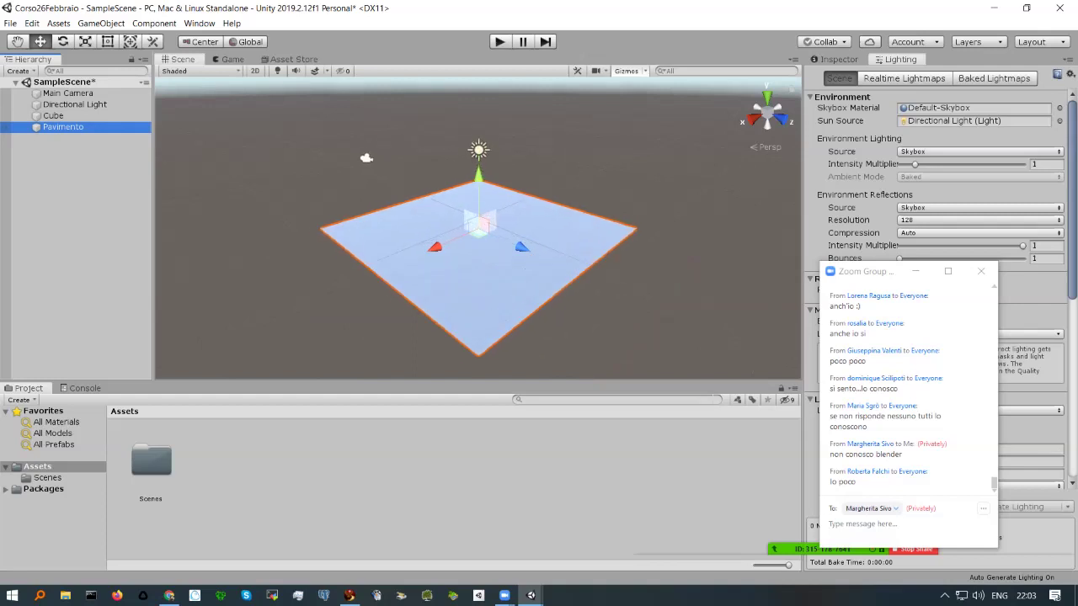
{"action": "scroll", "coordinate": [478, 244], "scroll_direction": "up", "scroll_amount": 1}
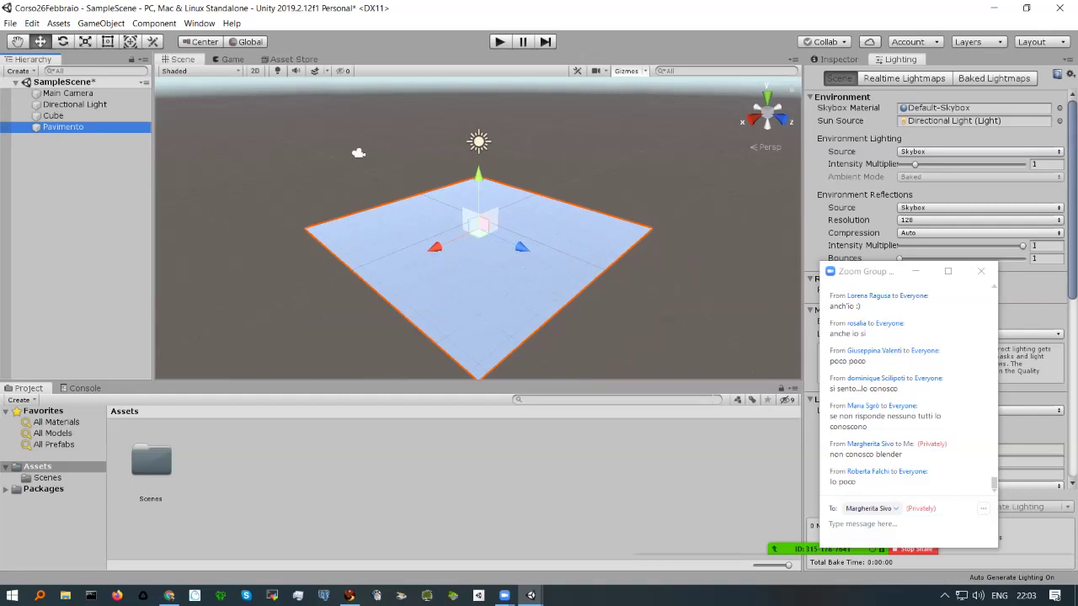
{"action": "left_click", "coordinate": [47, 478]}
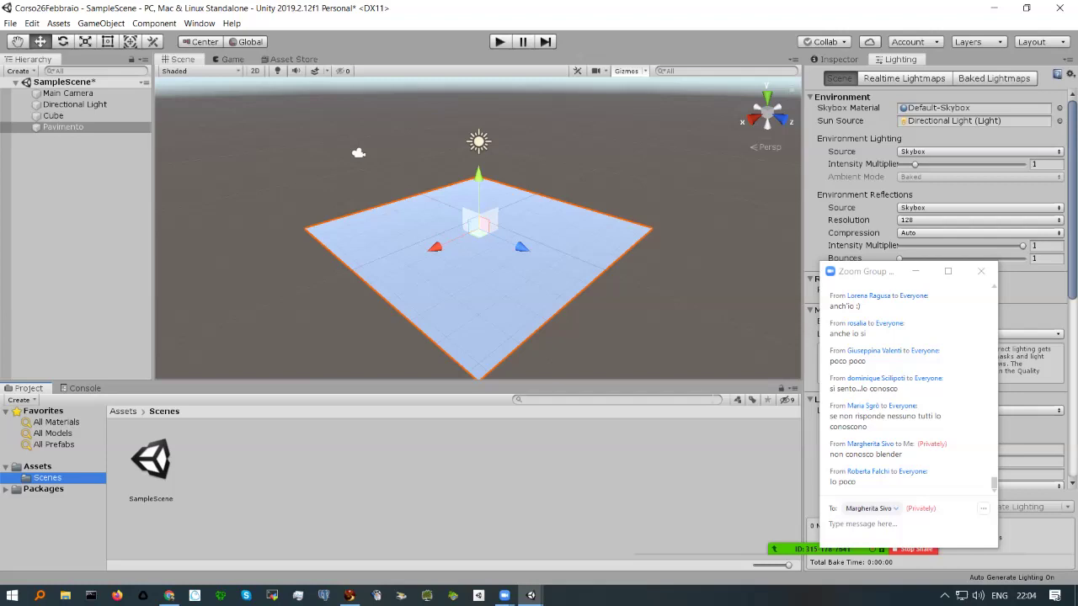
- Reveal the Assets folder of the Corso26Febbraio project in File Explorer
{"action": "left_click", "coordinate": [37, 466]}
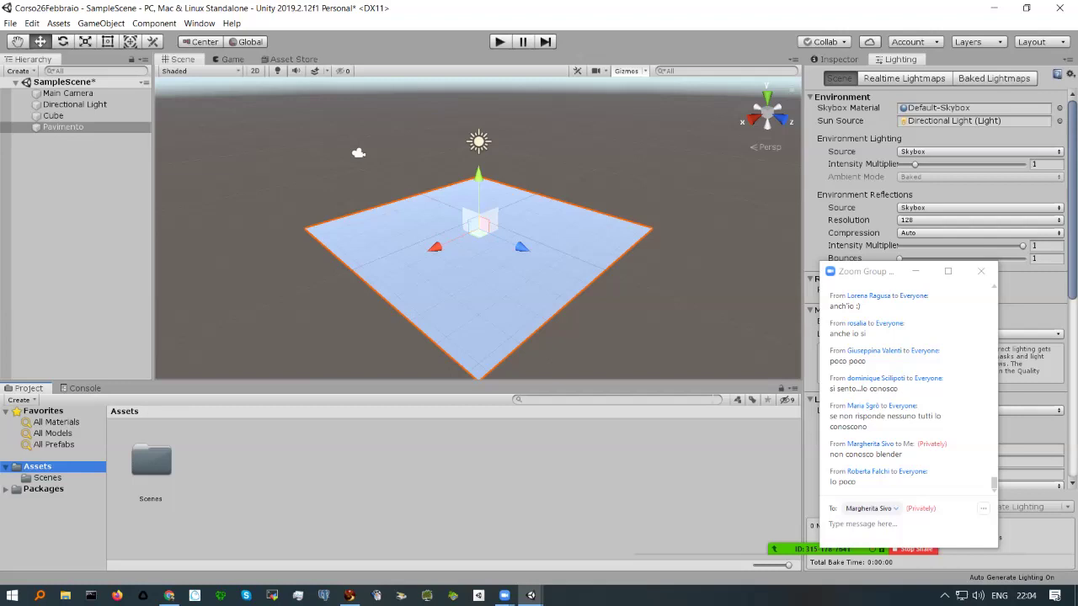
{"action": "right_click", "coordinate": [37, 465]}
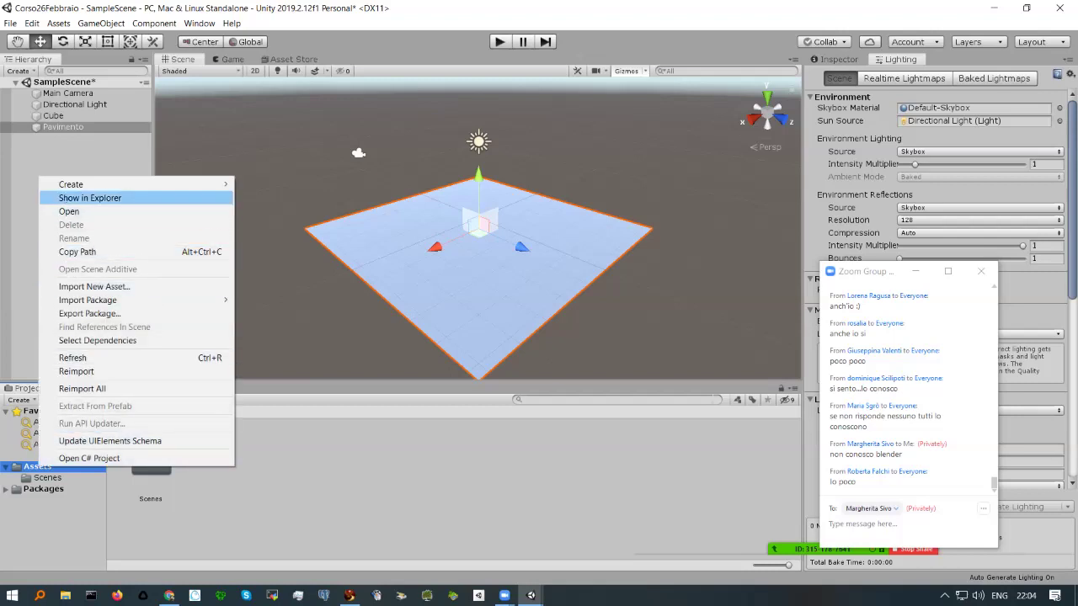
{"action": "left_click", "coordinate": [90, 198]}
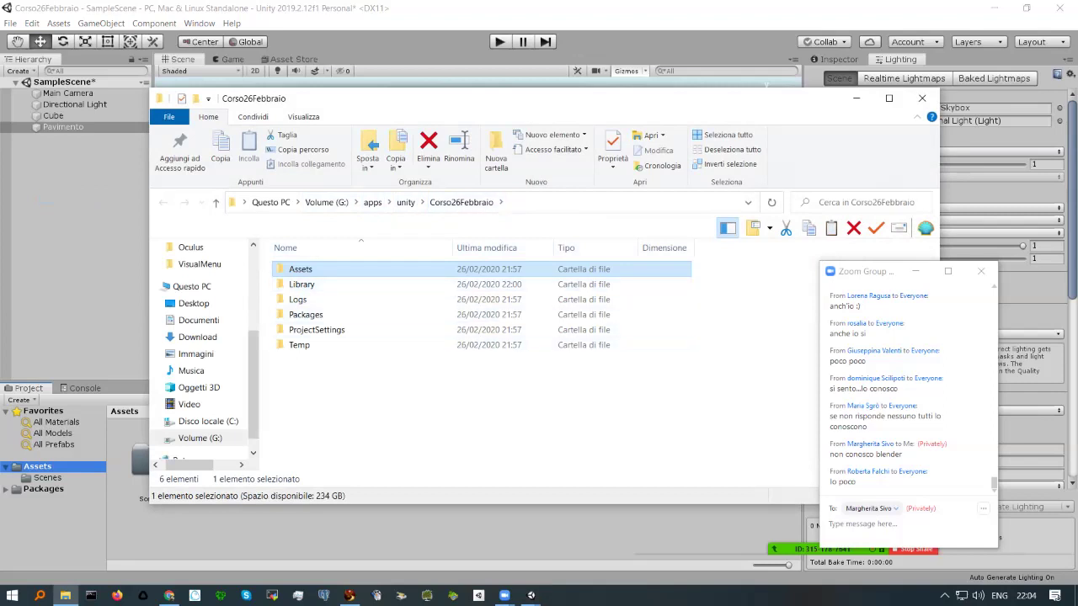
- Look inside the Assets folder in File Explorer, then return to Unity
{"action": "left_click_drag", "start_coordinate": [334, 104], "coordinate": [354, 32]}
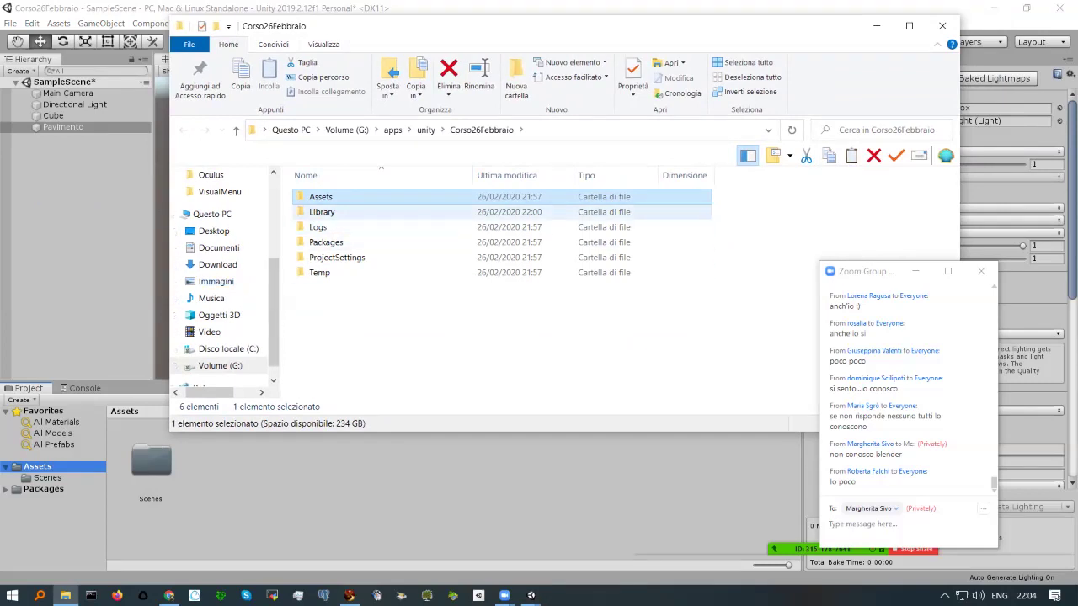
{"action": "double_click", "coordinate": [321, 196]}
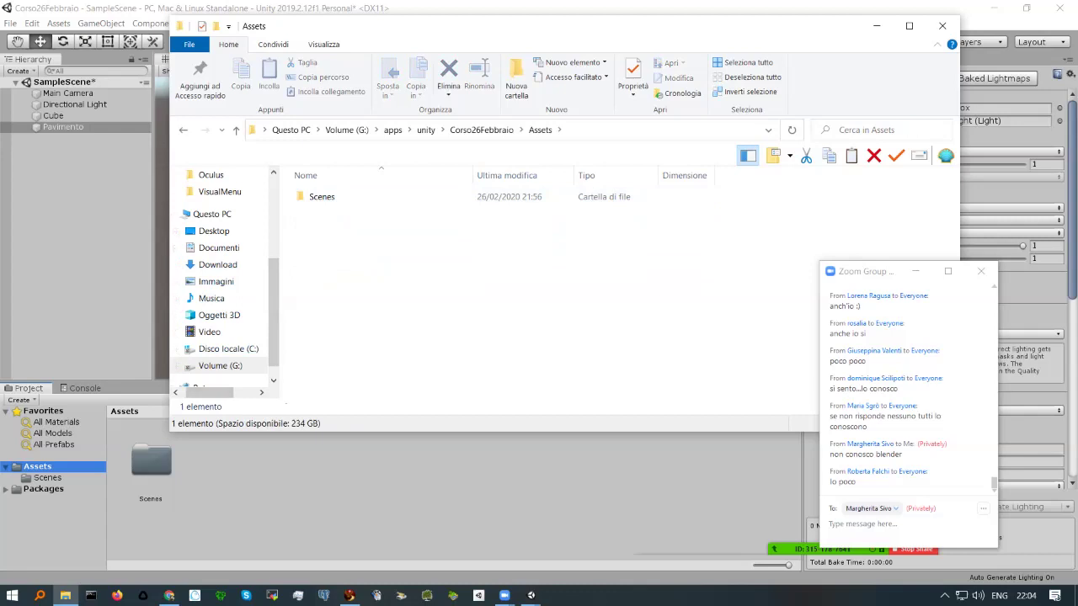
{"action": "key", "text": "alt+Tab"}
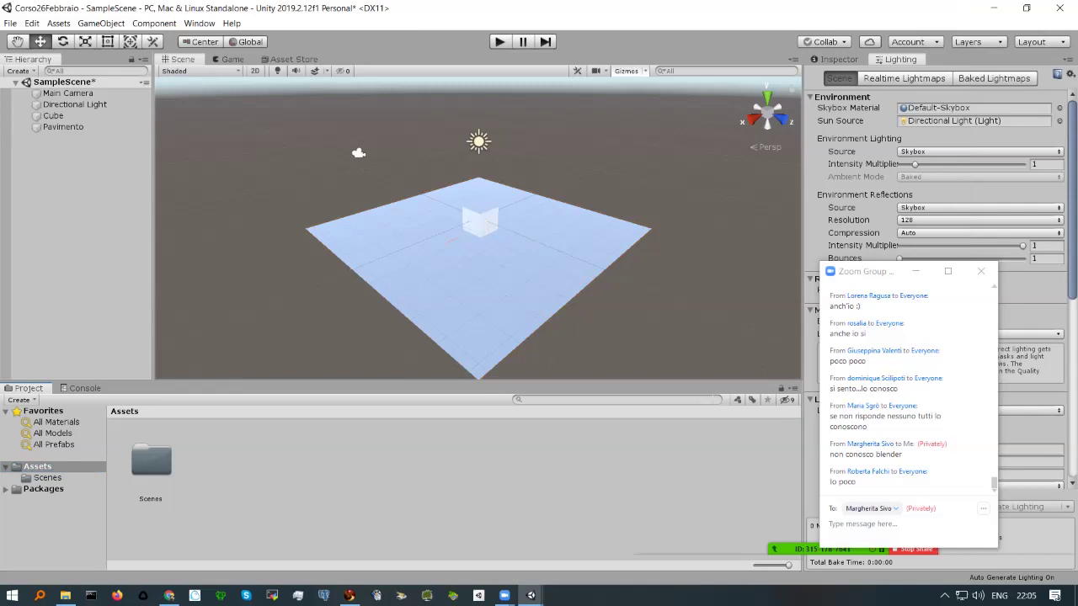
- Enlarge the Project panel and create a folder named 'Project' in Assets
{"action": "left_click_drag", "start_coordinate": [472, 383], "coordinate": [471, 330]}
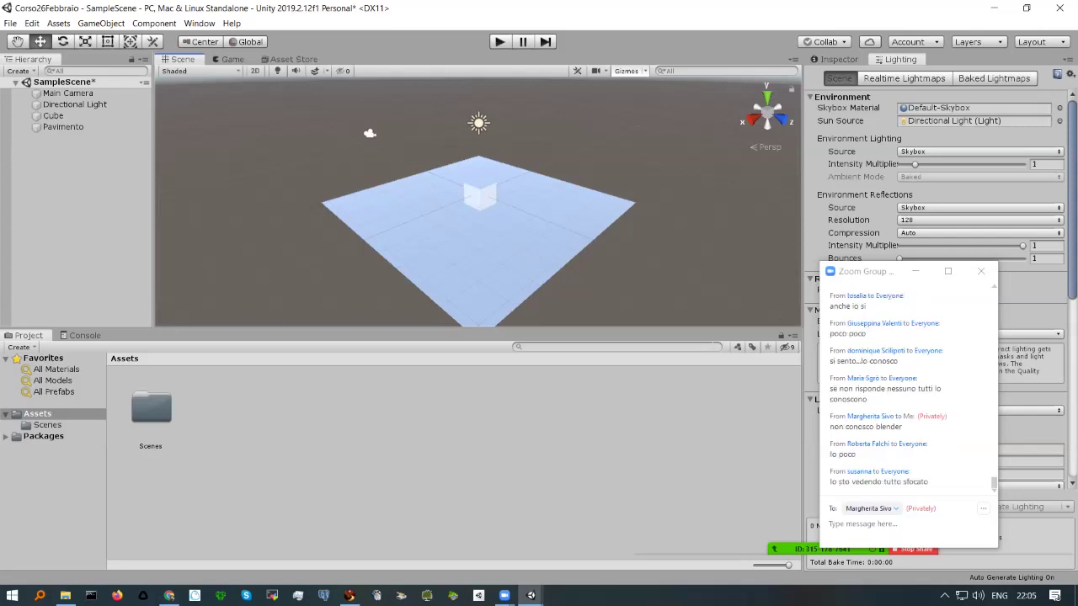
{"action": "right_click", "coordinate": [230, 405]}
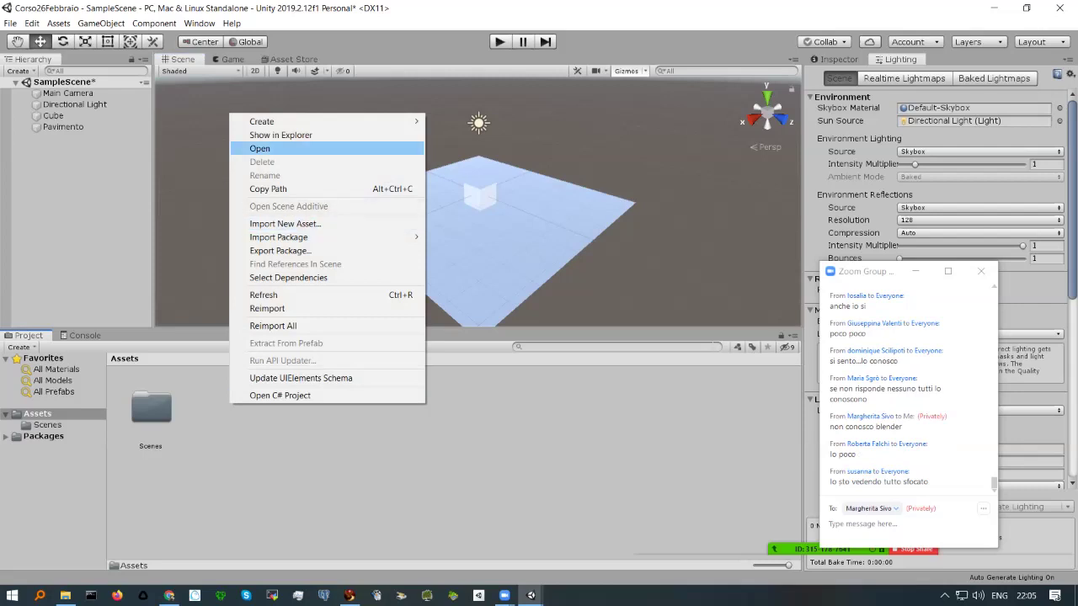
{"action": "key", "text": "Escape"}
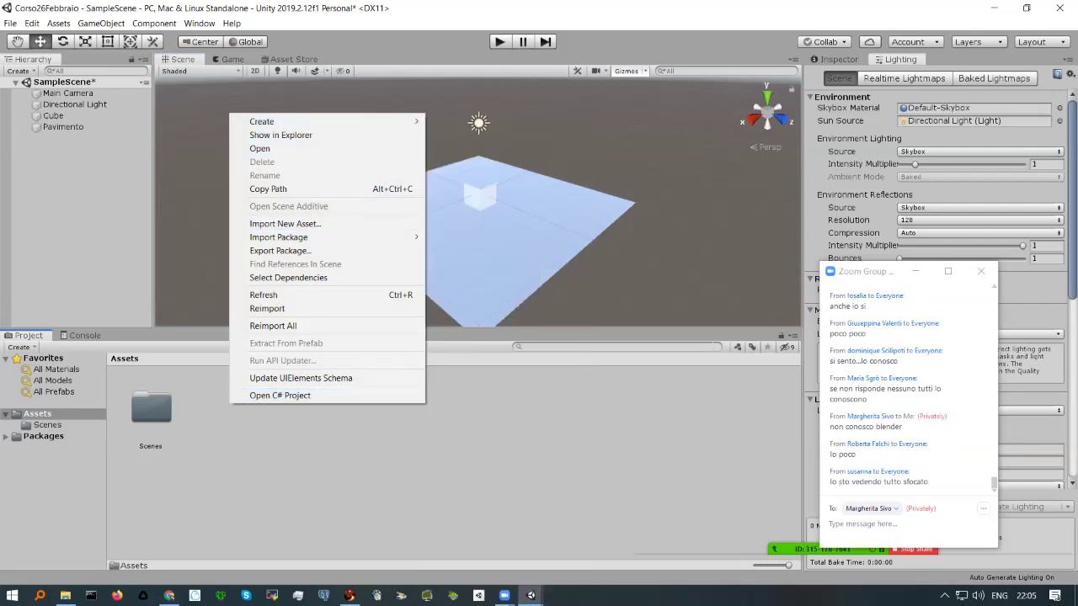
{"action": "key", "text": "Escape"}
{"action": "right_click", "coordinate": [238, 411]}
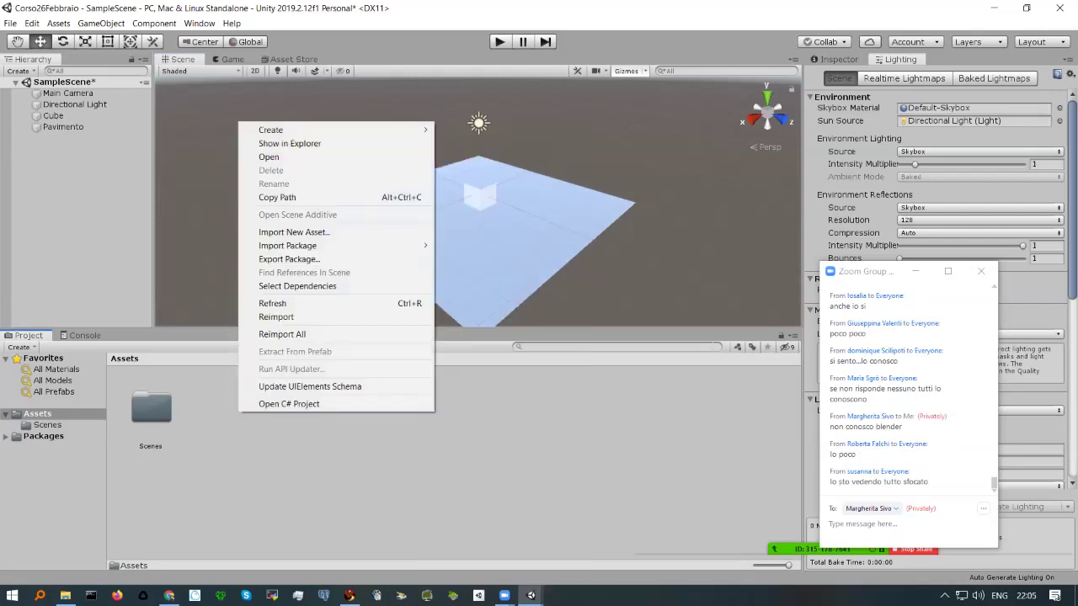
{"action": "mouse_move", "coordinate": [270, 130]}
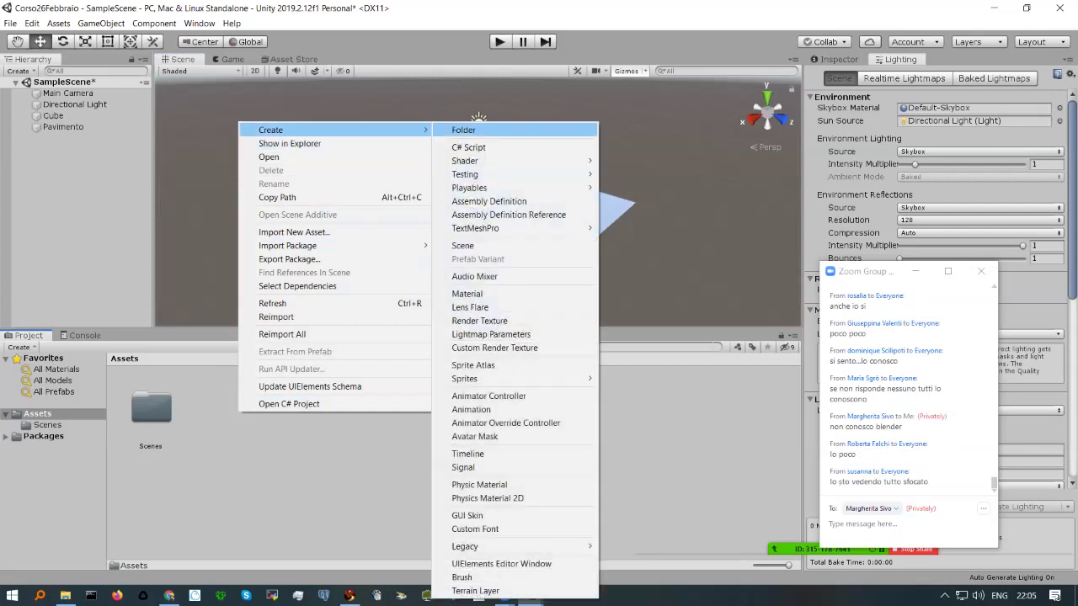
{"action": "left_click", "coordinate": [464, 130]}
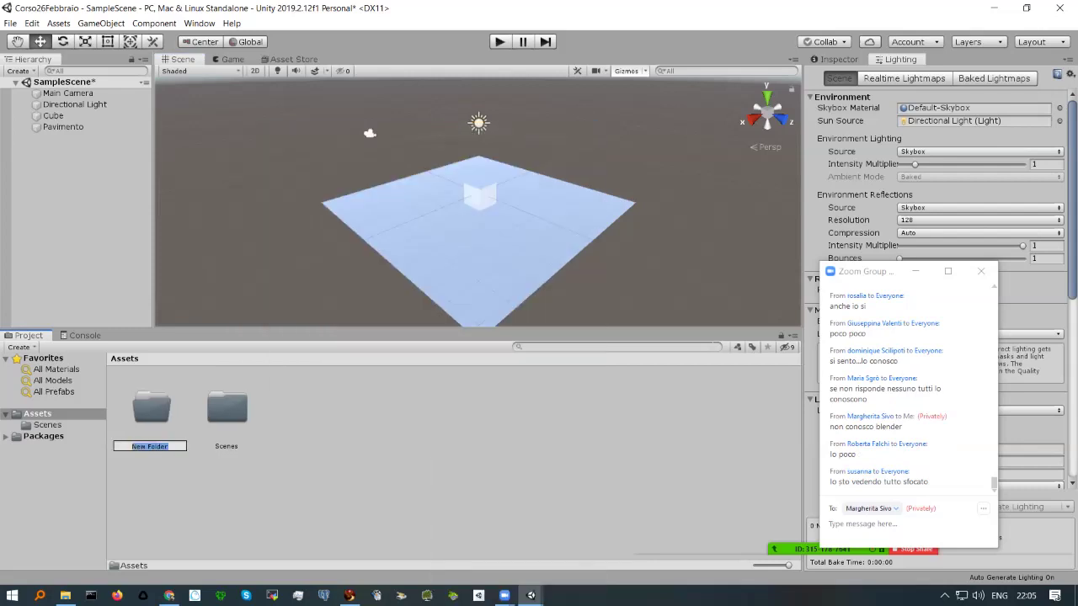
{"action": "type", "text": "Project"}
{"action": "key", "text": "Return"}
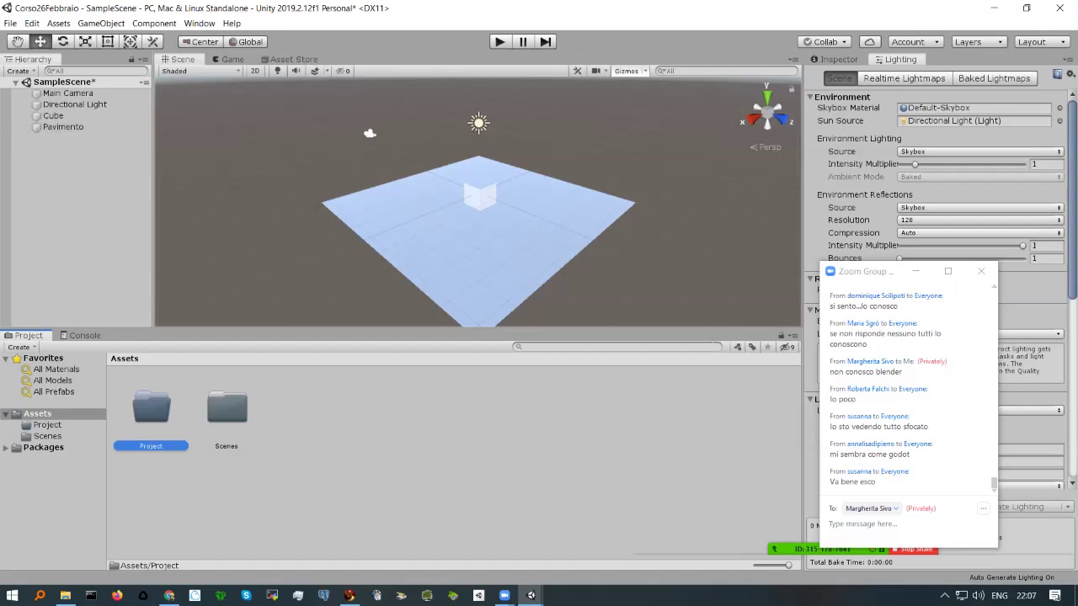
- Move the Scenes folder into the Project folder and open Project
{"action": "left_click", "coordinate": [227, 408]}
{"action": "left_click_drag", "start_coordinate": [227, 409], "coordinate": [152, 408]}
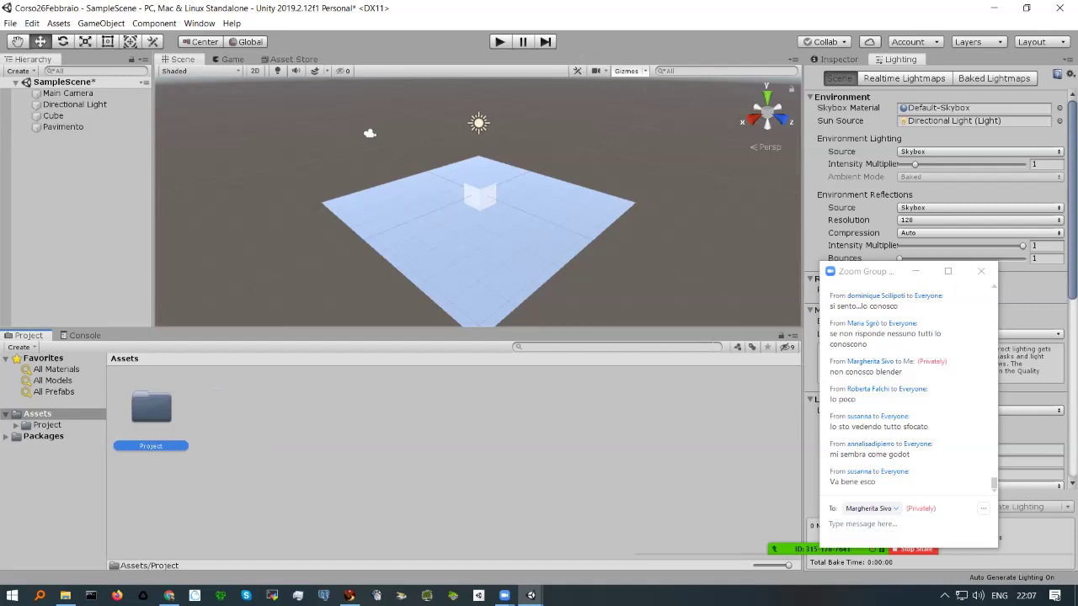
{"action": "double_click", "coordinate": [152, 409]}
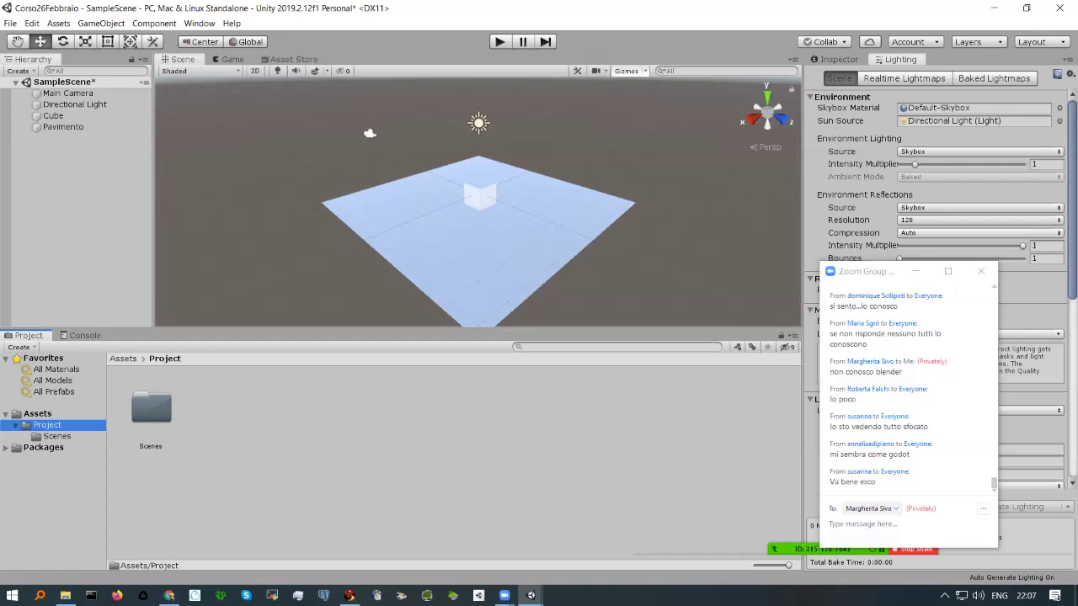
- Open the Scenes folder and save SampleScene with Ctrl+S
{"action": "left_click", "coordinate": [56, 436]}
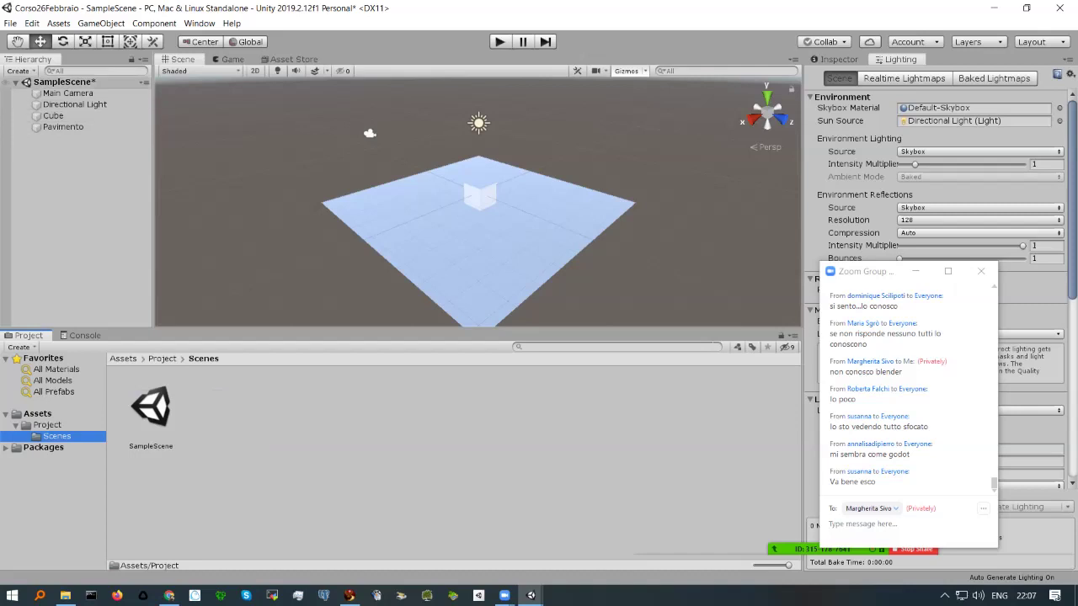
{"action": "left_click", "coordinate": [63, 82]}
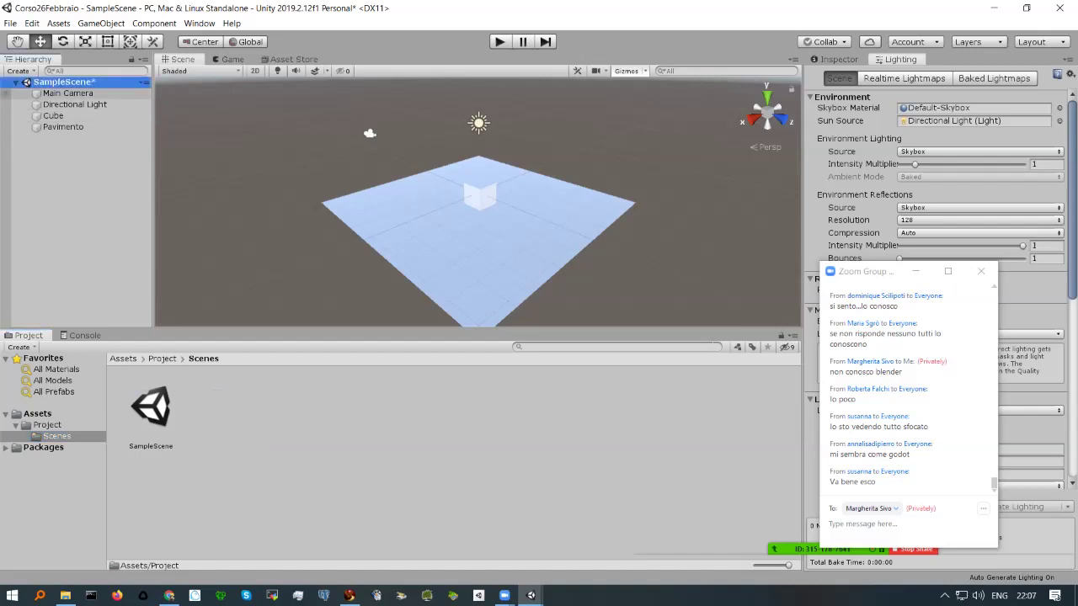
{"action": "key", "text": "ctrl+s"}
{"action": "right_click", "coordinate": [73, 83]}
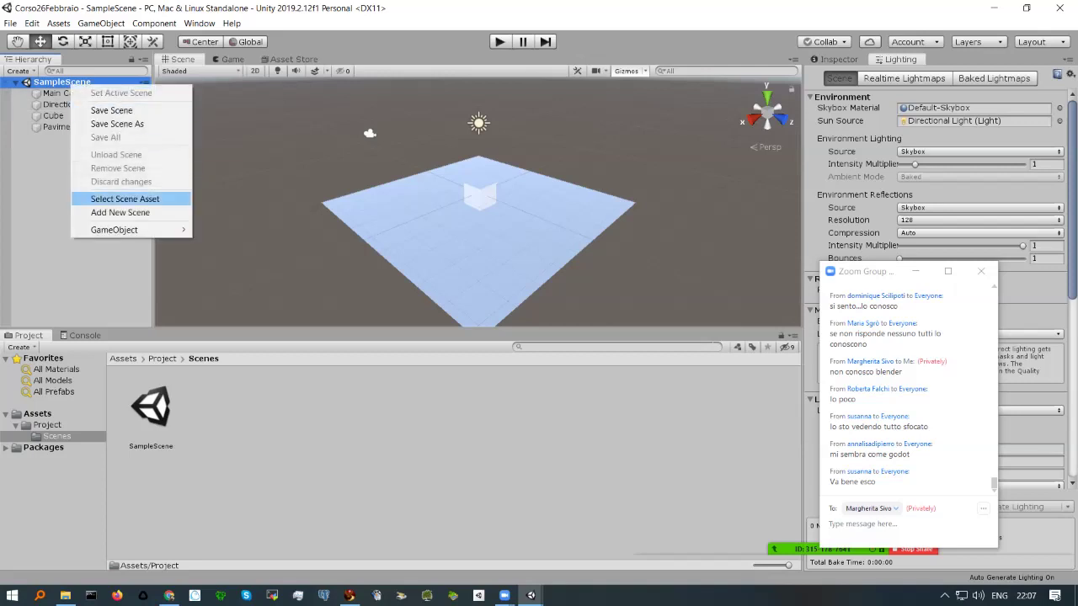
{"action": "mouse_move", "coordinate": [118, 230]}
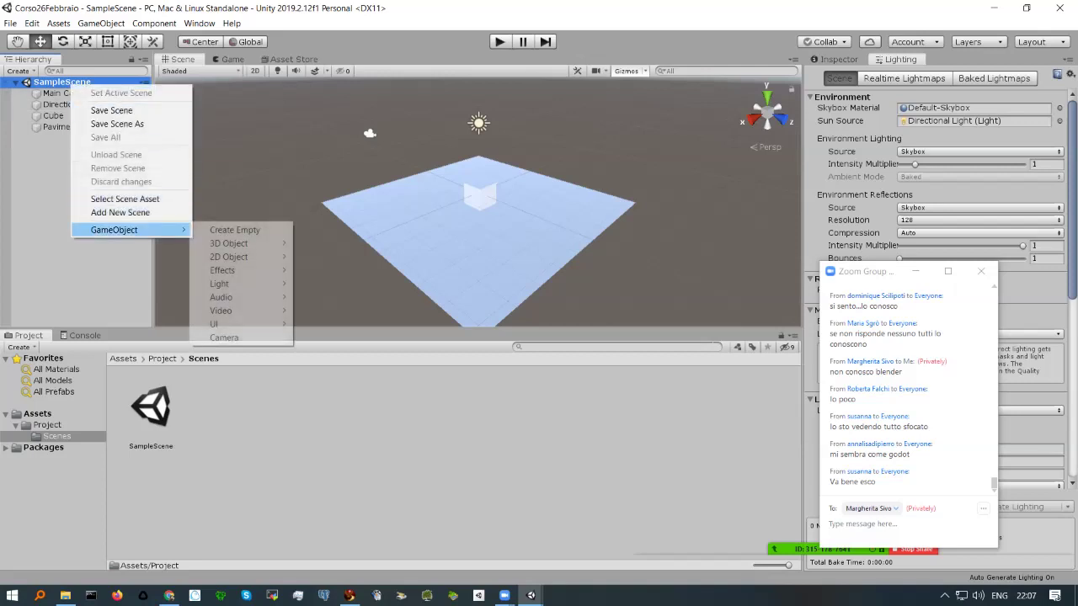
{"action": "left_click", "coordinate": [56, 436]}
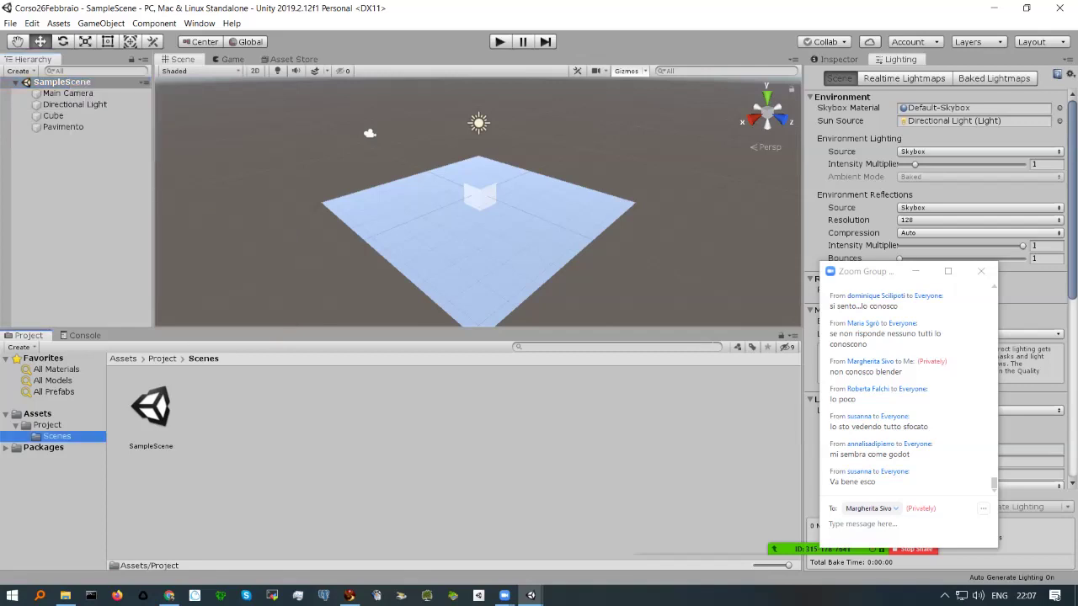
- Rename the SampleScene asset to 'PrimaScena' and reload the scene
{"action": "left_click", "coordinate": [151, 413]}
{"action": "key", "text": "F2"}
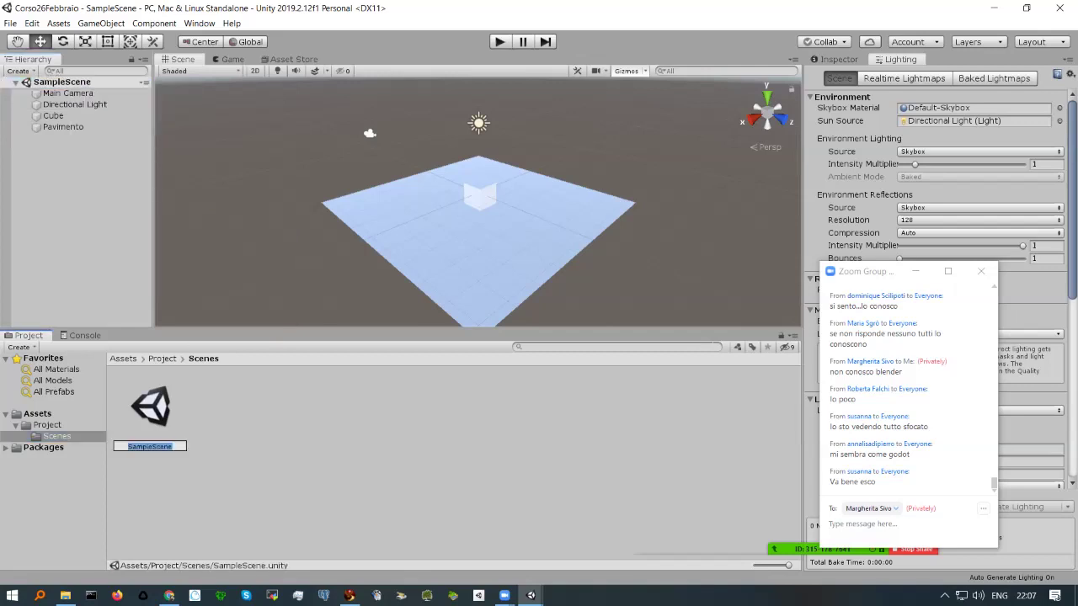
{"action": "type", "text": "Prima"}
{"action": "type", "text": "Scena"}
{"action": "key", "text": "Return"}
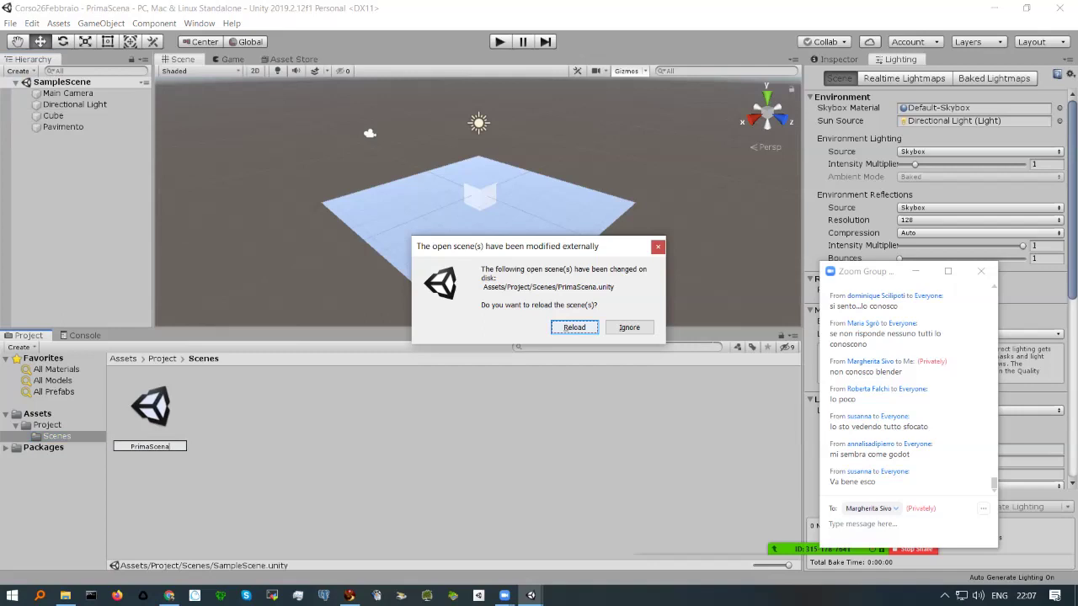
{"action": "key", "text": "Return"}
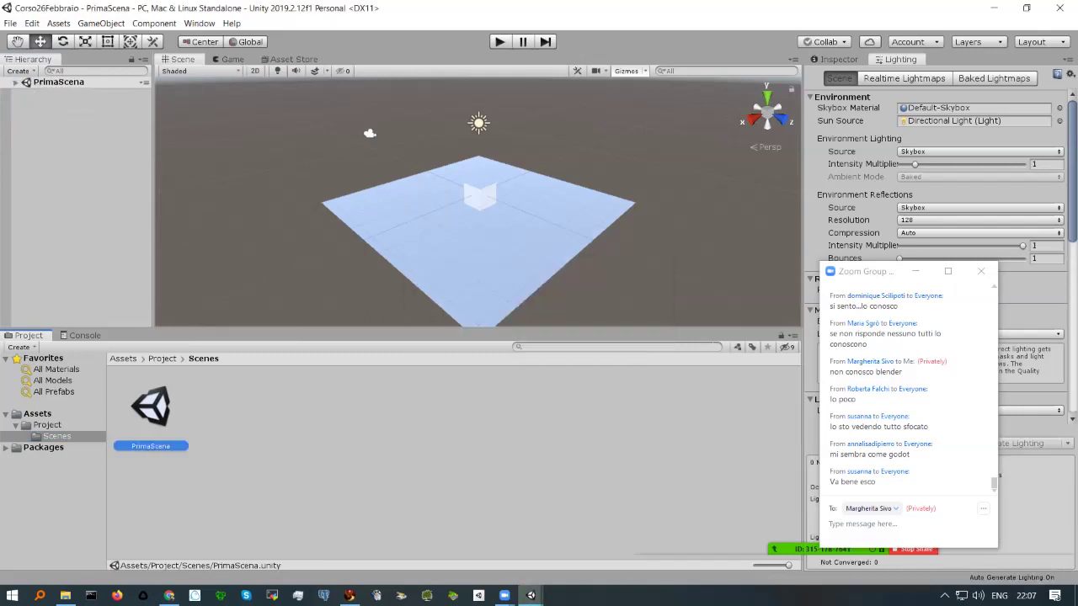
- Expand PrimaScena in the Hierarchy and show the Project folder's contents
{"action": "left_click", "coordinate": [15, 81]}
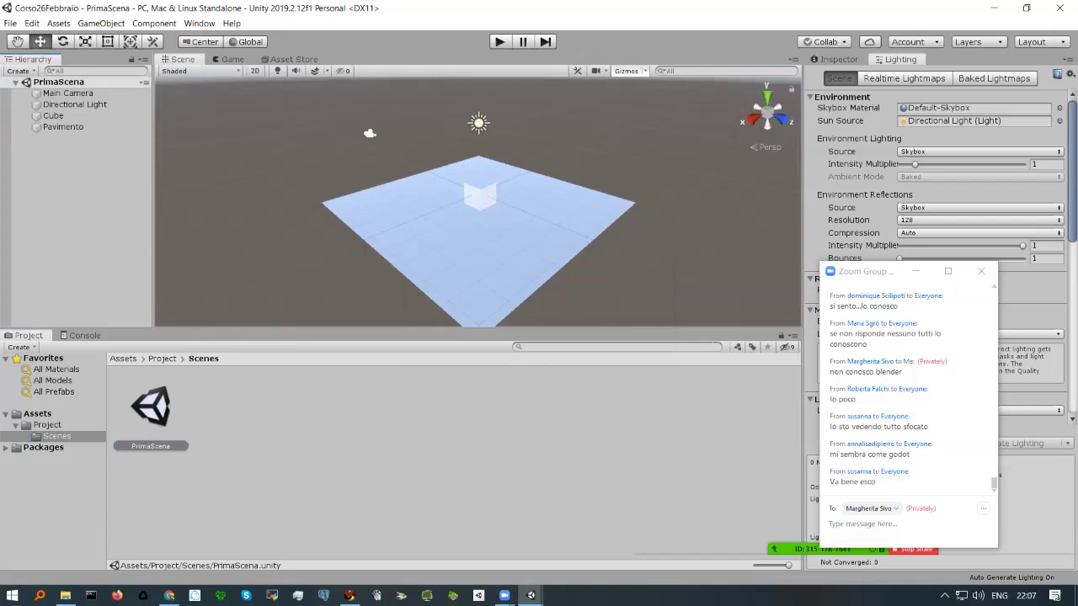
{"action": "left_click", "coordinate": [150, 408]}
{"action": "left_click", "coordinate": [47, 425]}
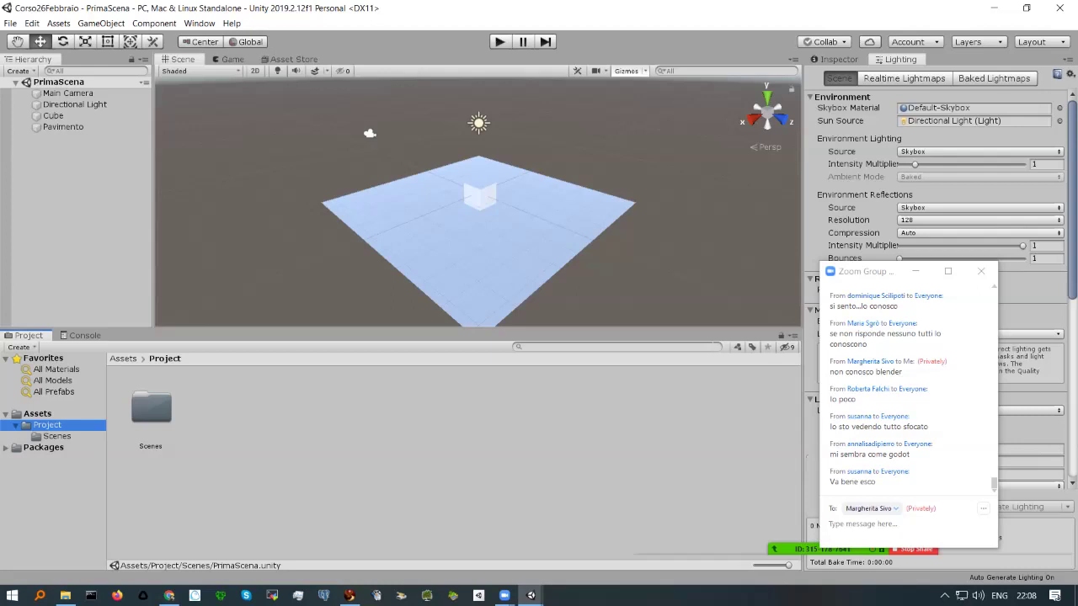
- Create a folder named 'Materials' inside the Project folder
{"action": "right_click", "coordinate": [223, 117]}
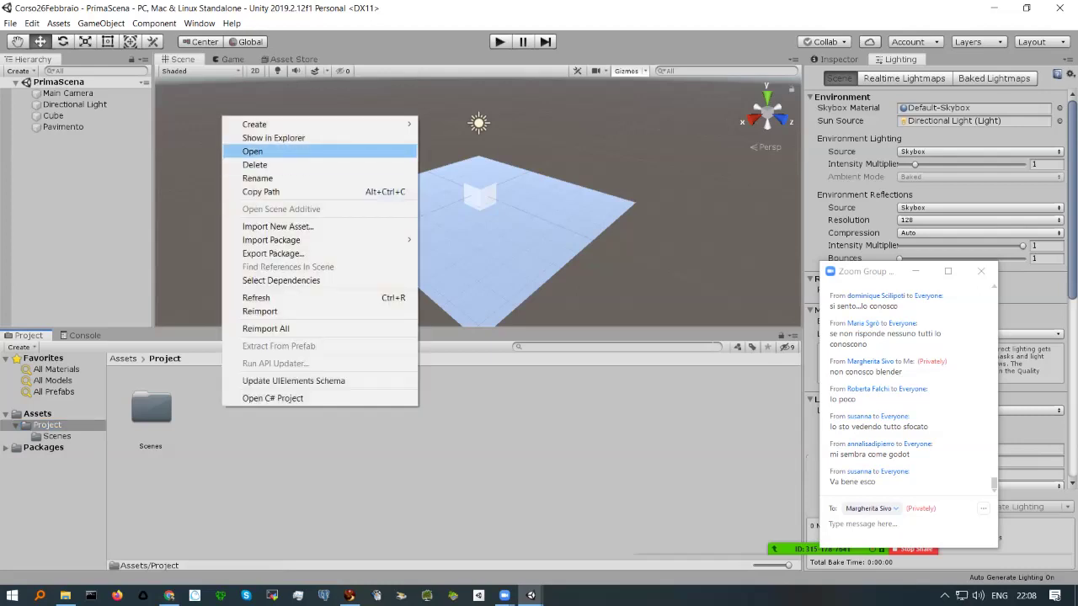
{"action": "mouse_move", "coordinate": [379, 124]}
{"action": "left_click", "coordinate": [450, 124]}
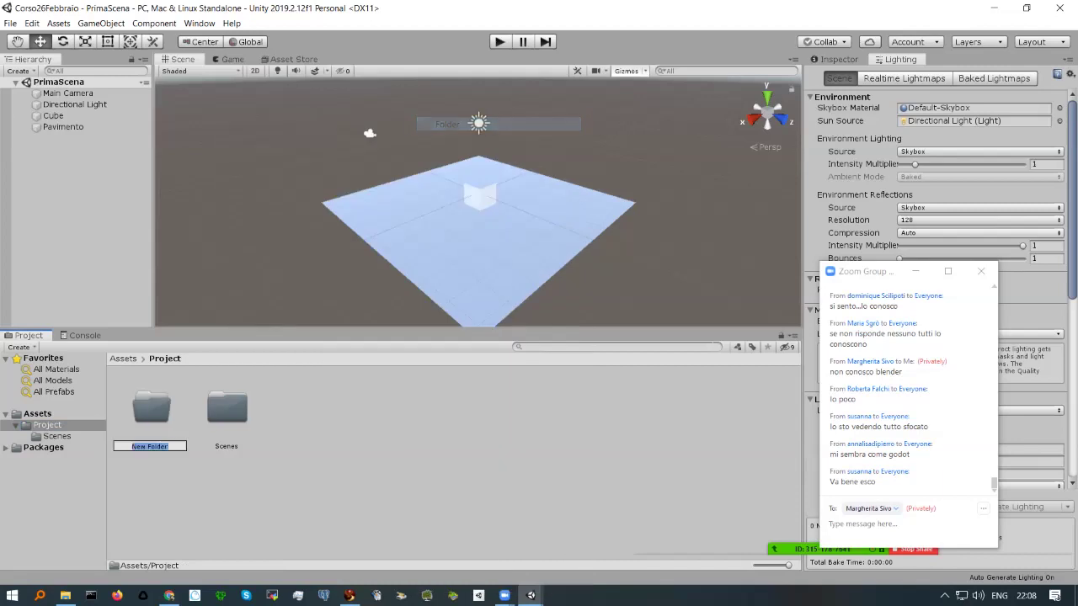
{"action": "type", "text": "Materials"}
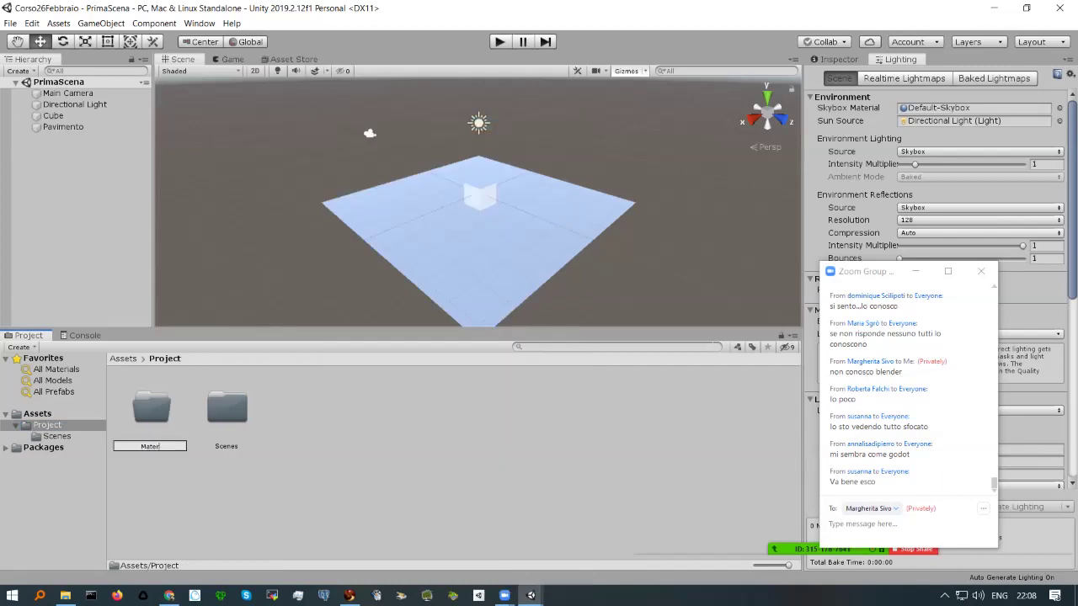
{"action": "key", "text": "Return"}
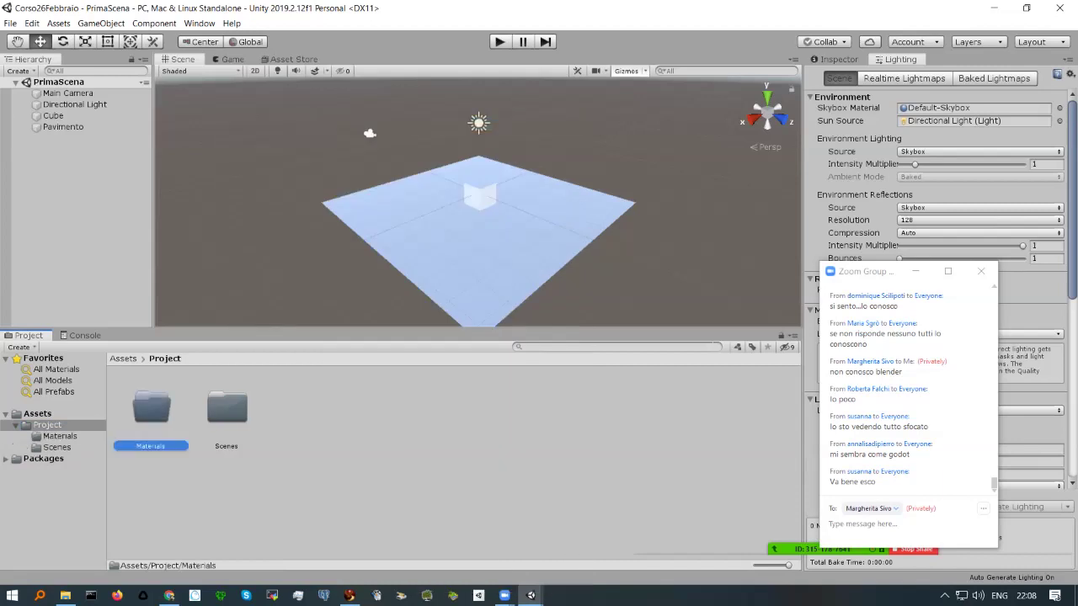
- Open the empty Materials folder and scroll through the Project panel
{"action": "left_click", "coordinate": [60, 436]}
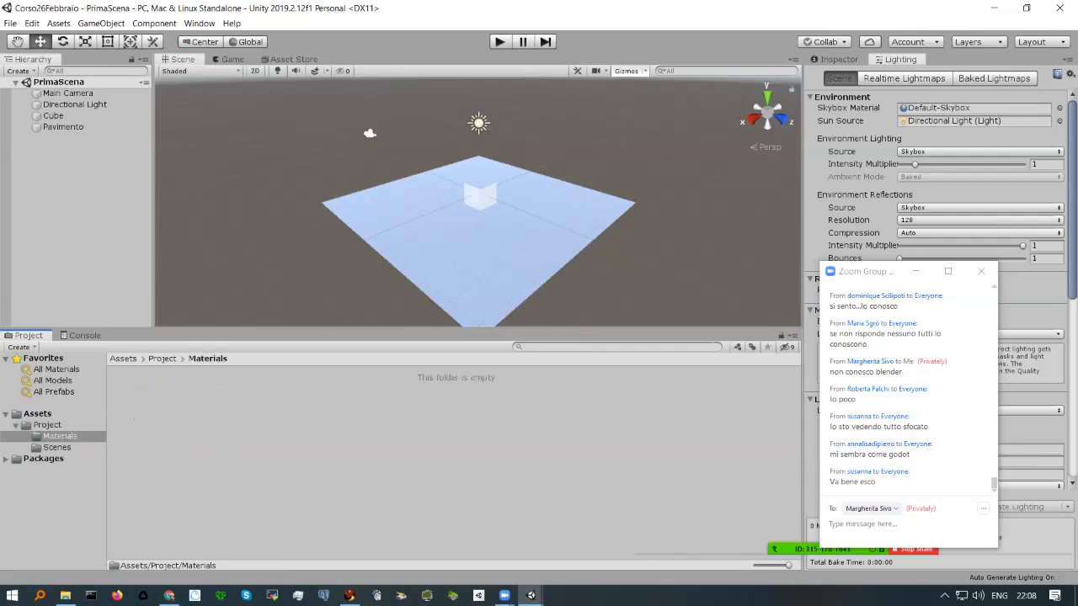
{"action": "scroll", "coordinate": [477, 199], "scroll_direction": "up", "scroll_amount": 1}
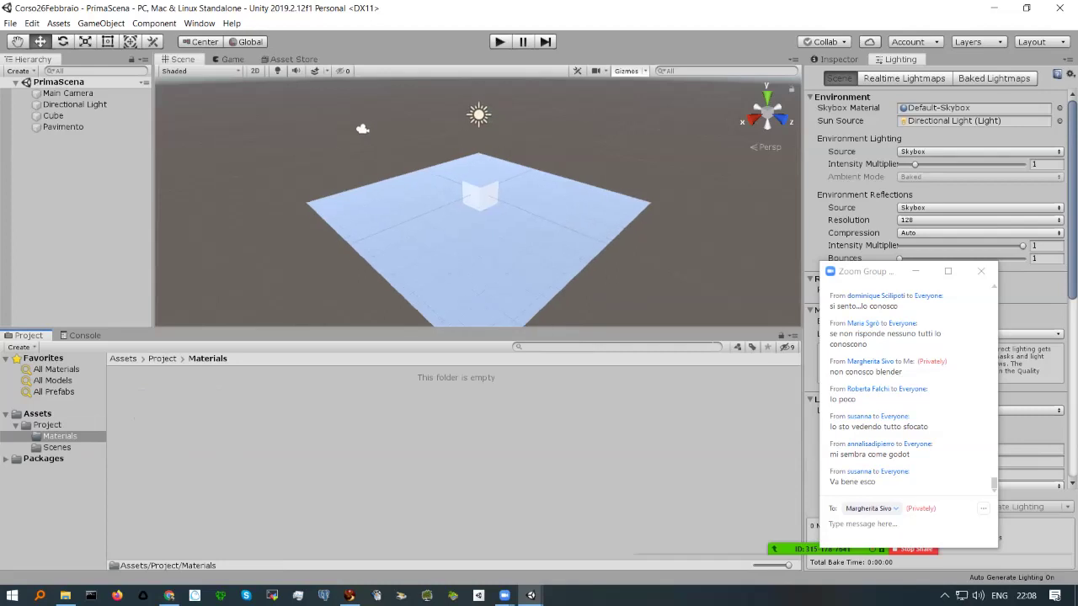
{"action": "scroll", "coordinate": [477, 199], "scroll_direction": "up", "scroll_amount": 1}
{"action": "scroll", "coordinate": [477, 200], "scroll_direction": "up", "scroll_amount": 2}
{"action": "scroll", "coordinate": [477, 200], "scroll_direction": "up", "scroll_amount": 1}
{"action": "scroll", "coordinate": [477, 199], "scroll_direction": "down", "scroll_amount": 1}
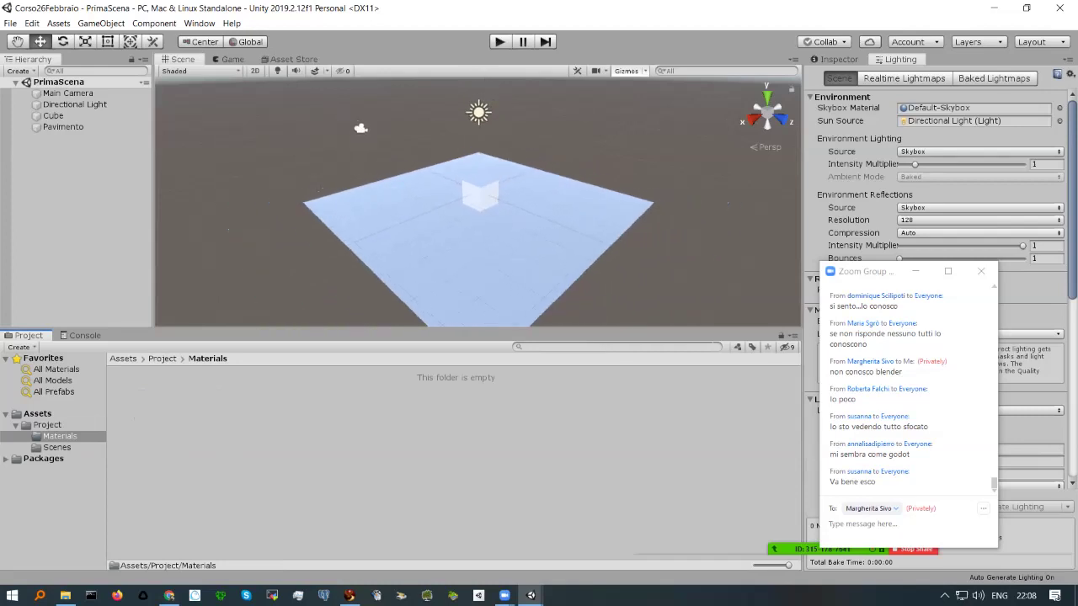
{"action": "scroll", "coordinate": [478, 199], "scroll_direction": "up", "scroll_amount": 2}
{"action": "scroll", "coordinate": [478, 200], "scroll_direction": "up", "scroll_amount": 1}
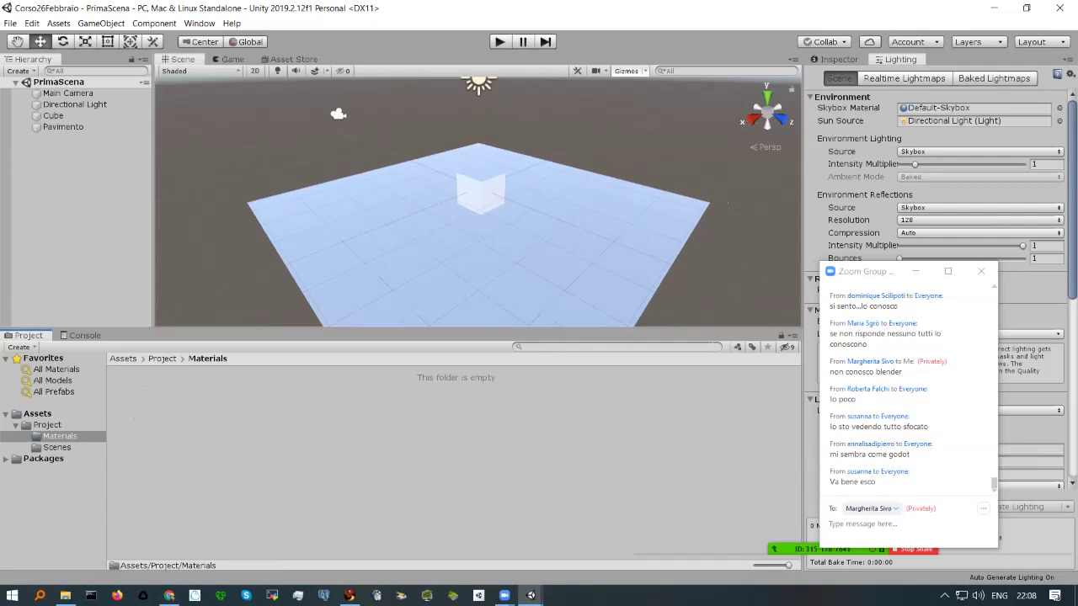
{"action": "scroll", "coordinate": [477, 200], "scroll_direction": "down", "scroll_amount": 1}
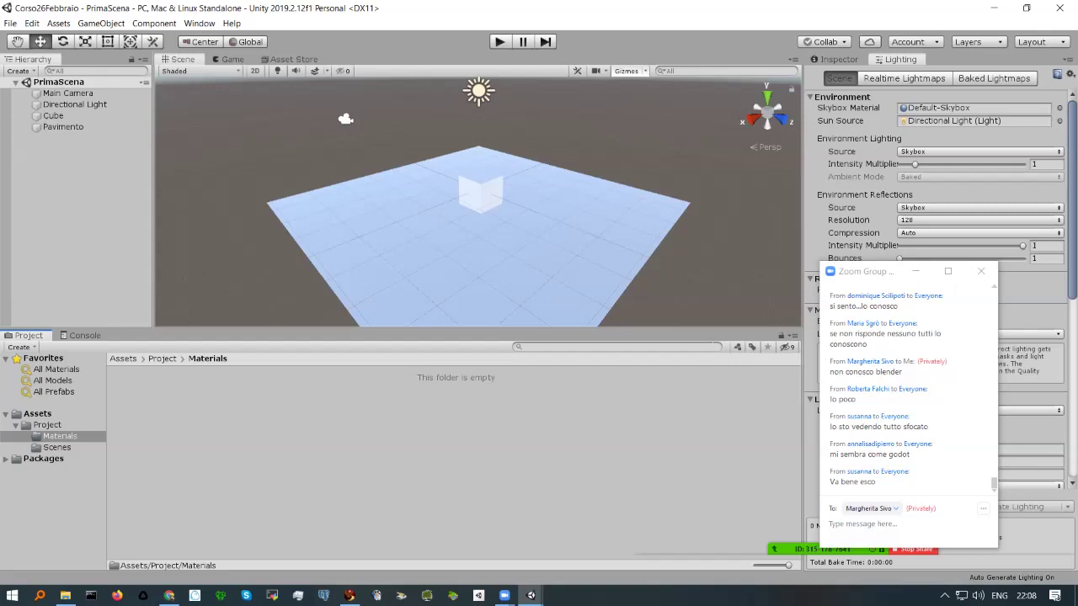
- Create a Standard material named 'verde' in Materials and show its properties in the Inspector
{"action": "right_click", "coordinate": [211, 396]}
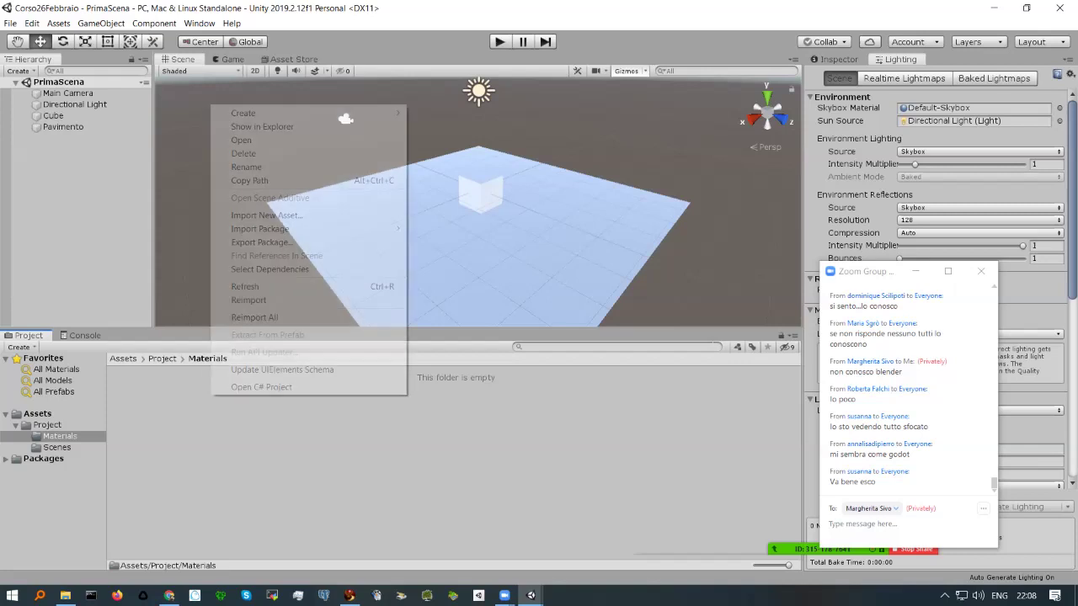
{"action": "mouse_move", "coordinate": [253, 112]}
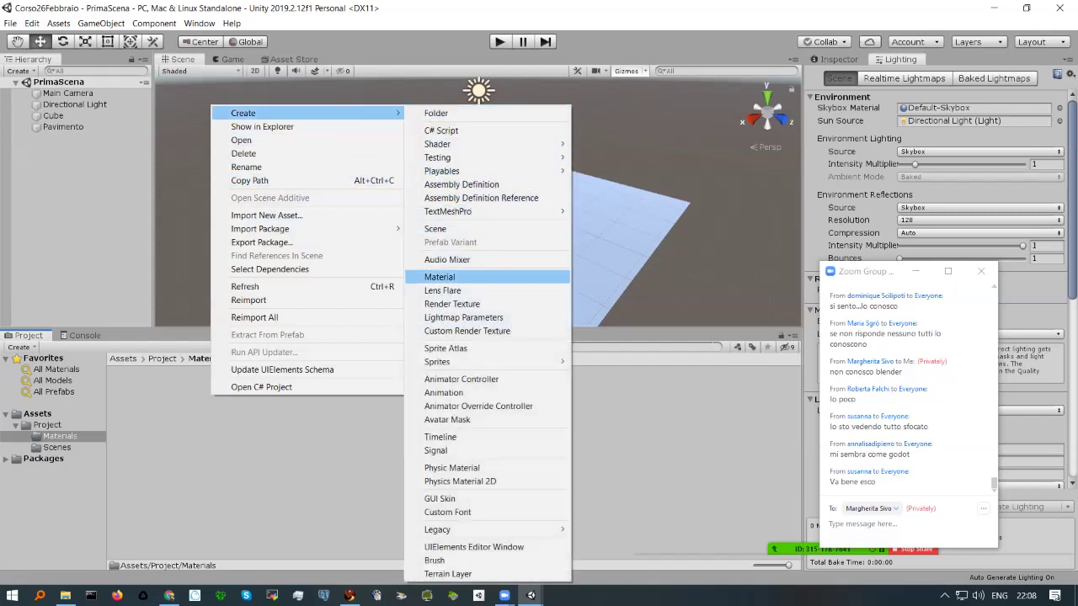
{"action": "left_click", "coordinate": [438, 276]}
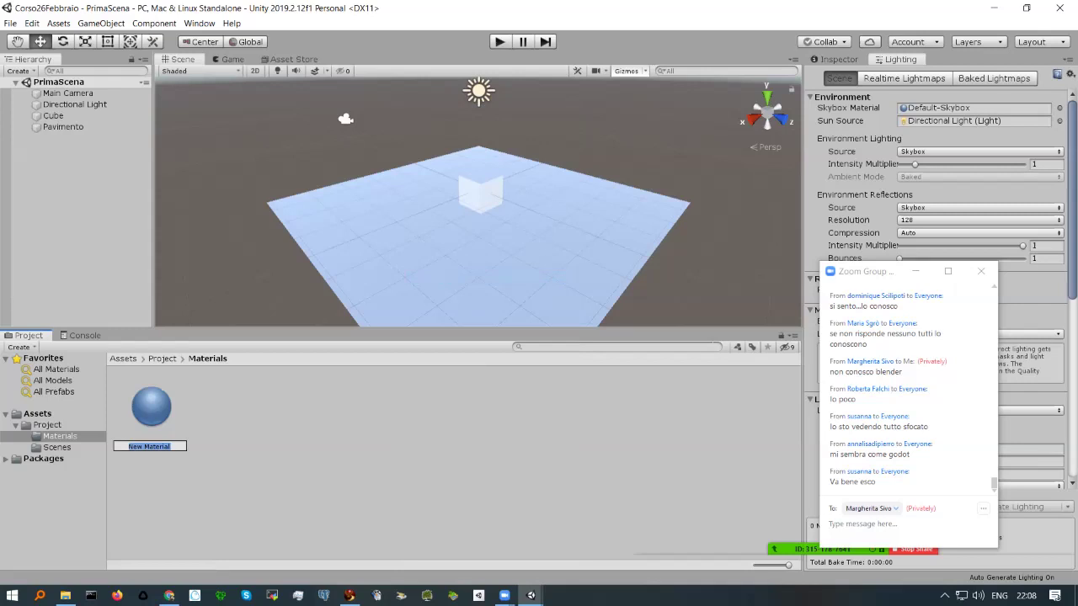
{"action": "type", "text": "verde"}
{"action": "key", "text": "Return"}
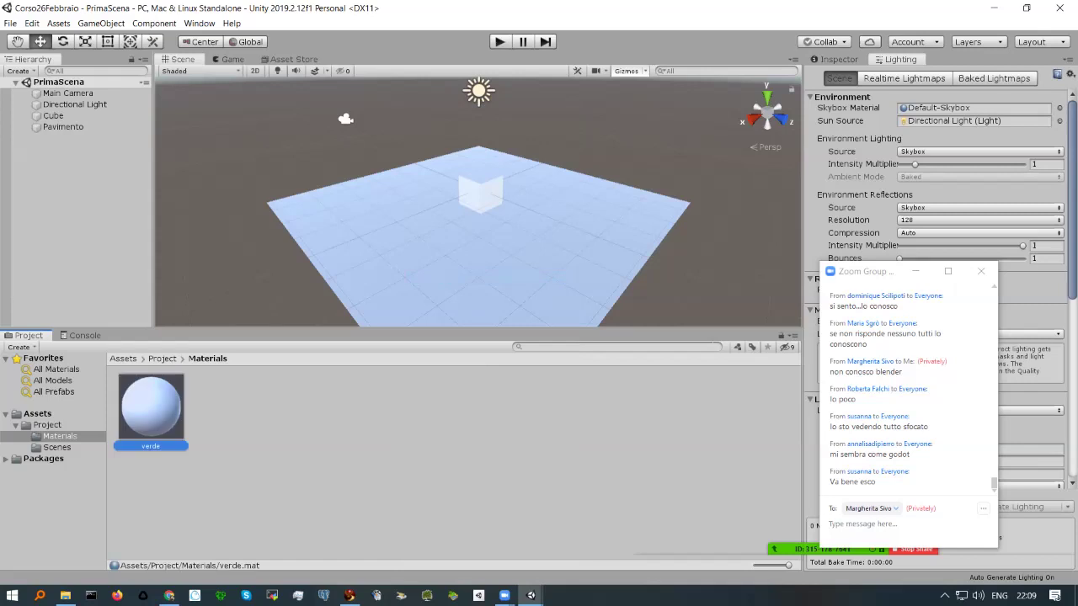
{"action": "left_click_drag", "start_coordinate": [865, 278], "coordinate": [612, 239]}
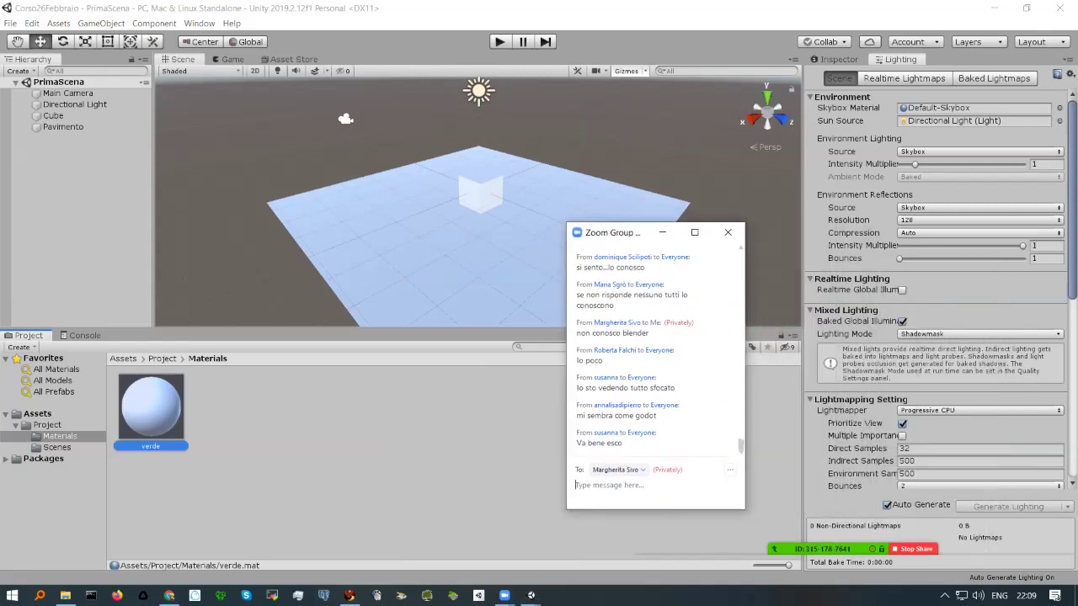
{"action": "key", "text": "alt+Tab"}
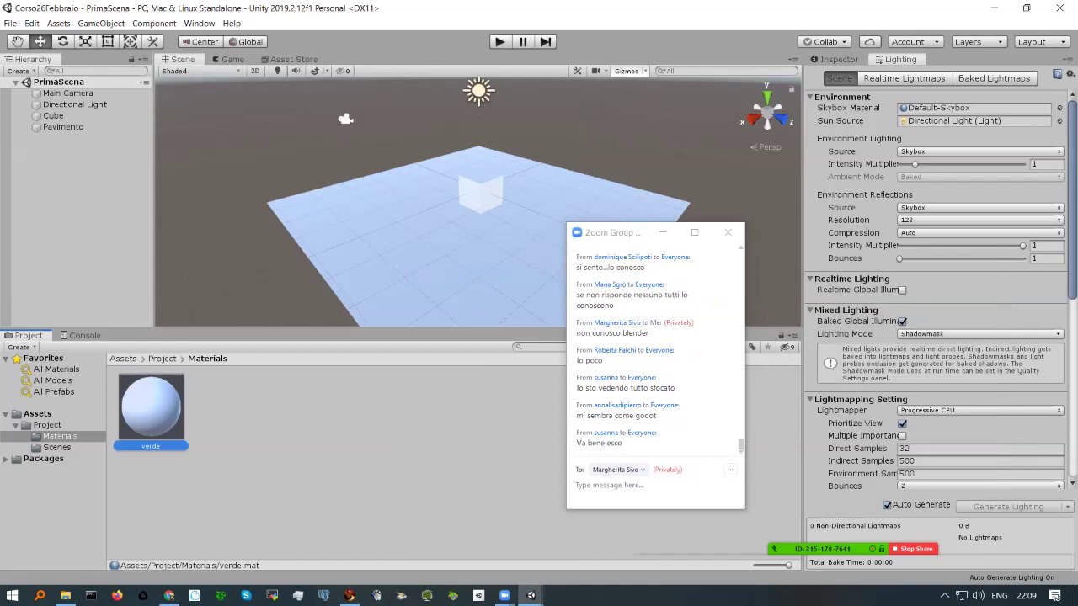
{"action": "key", "text": "ctrl+3"}
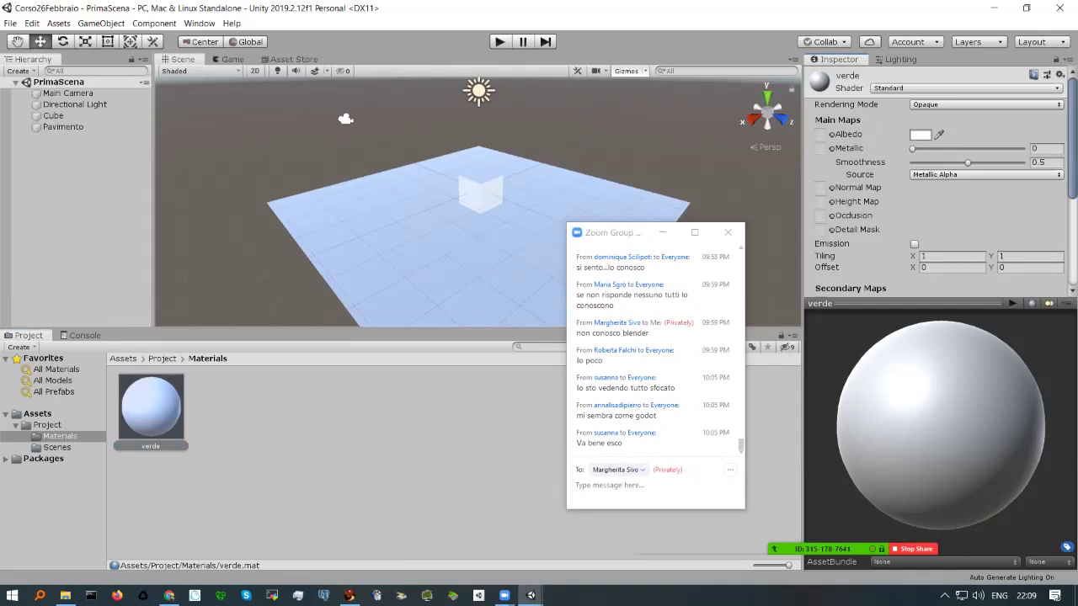
- Set the verde material's Albedo colour to bright green, hex 00FF07
{"action": "left_click_drag", "start_coordinate": [631, 234], "coordinate": [616, 483]}
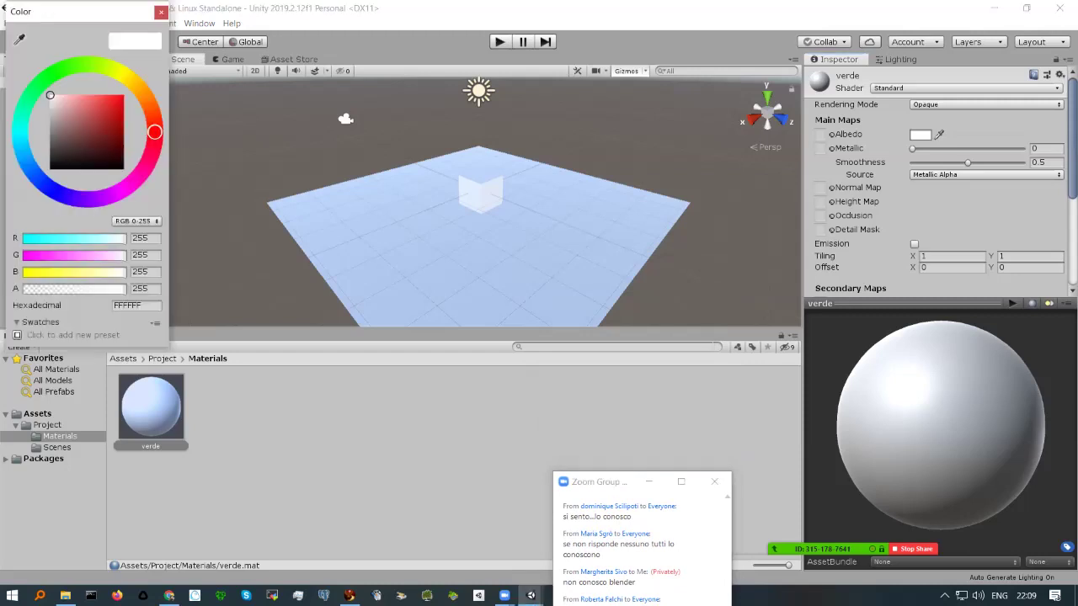
{"action": "left_click_drag", "start_coordinate": [84, 12], "coordinate": [345, 135]}
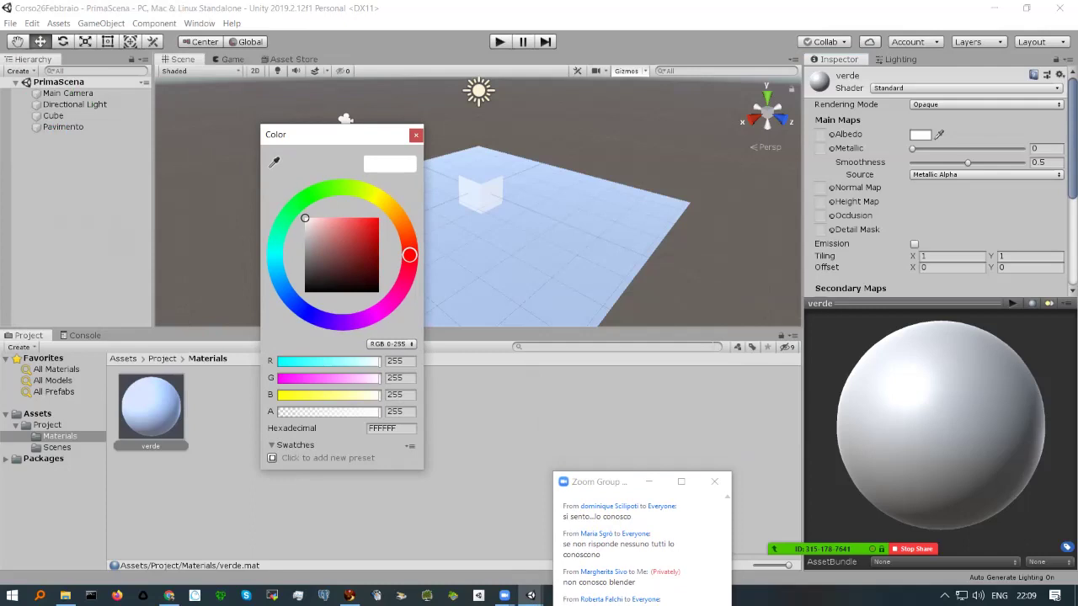
{"action": "left_click", "coordinate": [307, 197]}
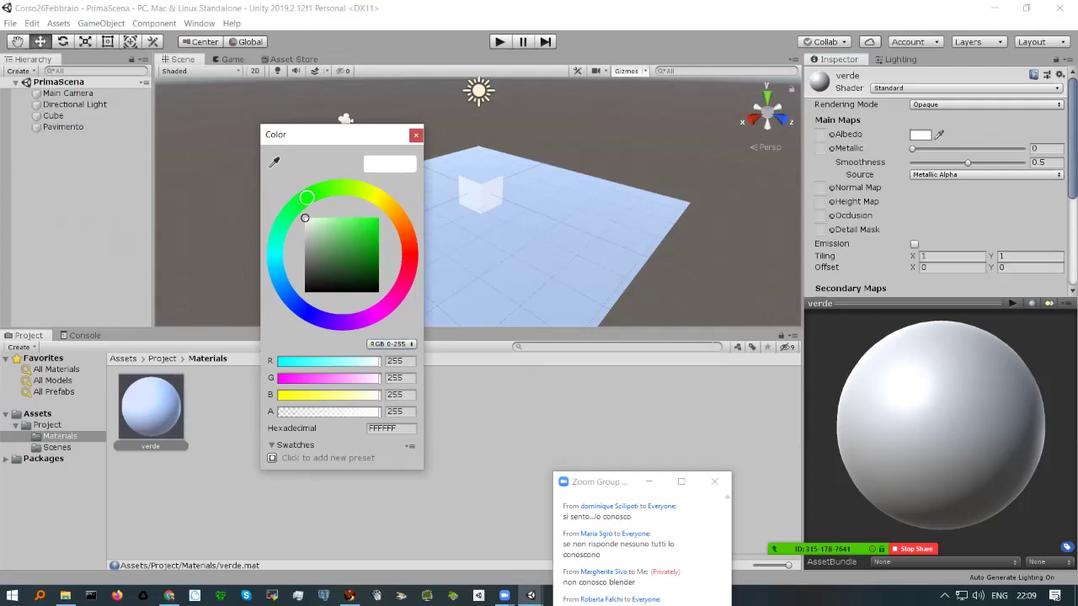
{"action": "mouse_move", "coordinate": [304, 218]}
{"action": "left_mouse_down"}
{"action": "mouse_move", "coordinate": [380, 217]}
{"action": "mouse_move", "coordinate": [378, 282]}
{"action": "mouse_move", "coordinate": [357, 269]}
{"action": "mouse_move", "coordinate": [379, 218]}
{"action": "left_mouse_up"}
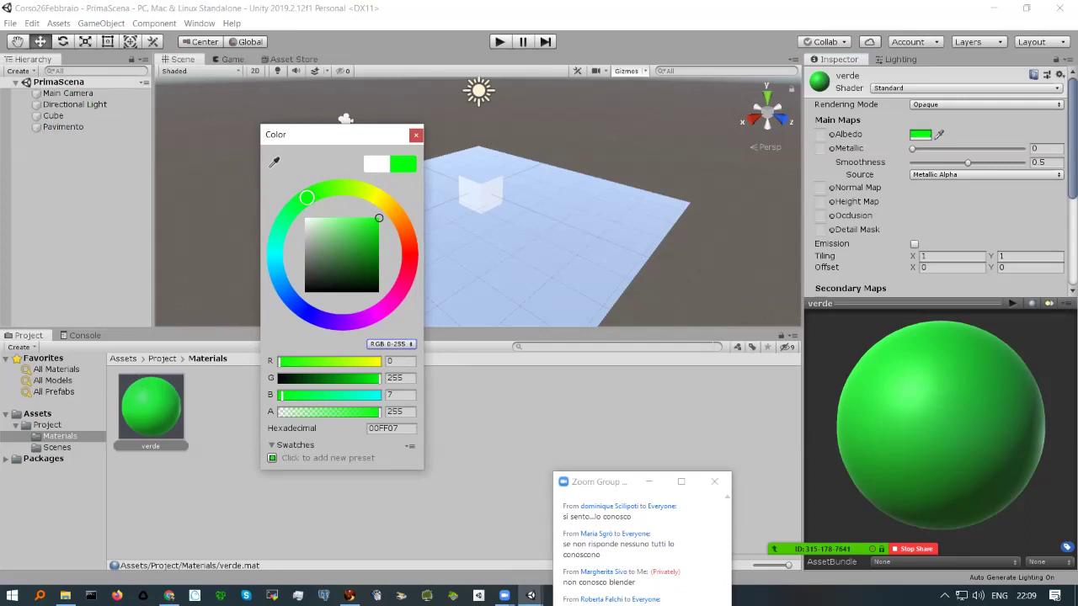
{"action": "mouse_move", "coordinate": [587, 482]}
{"action": "left_mouse_down"}
{"action": "mouse_move", "coordinate": [592, 320]}
{"action": "mouse_move", "coordinate": [625, 356]}
{"action": "left_mouse_up"}
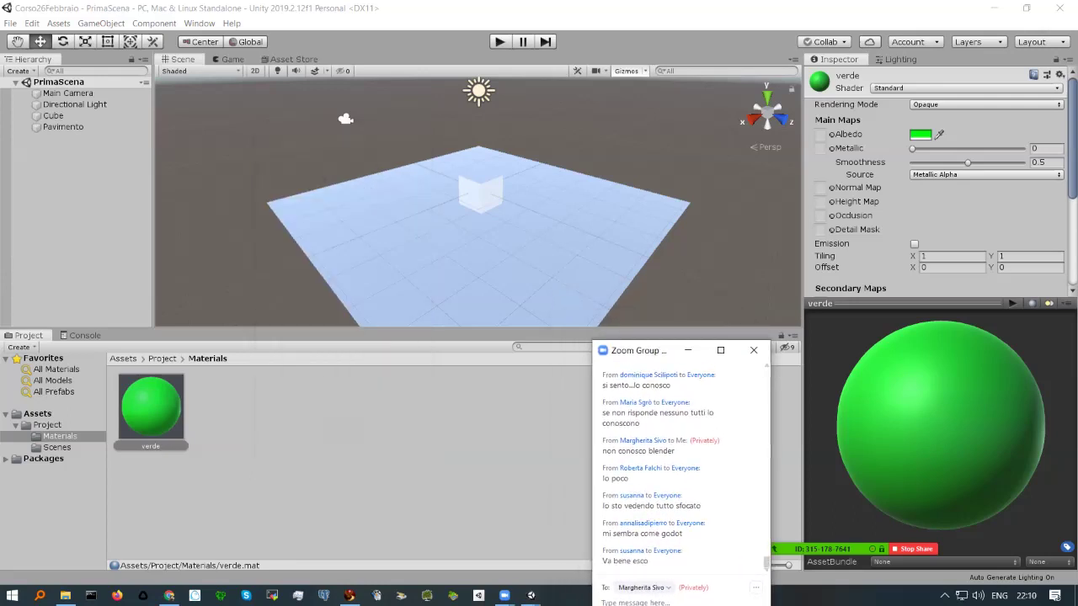
- Drag the verde material onto the Pavimento floor plane so it renders green
{"action": "left_click", "coordinate": [916, 241]}
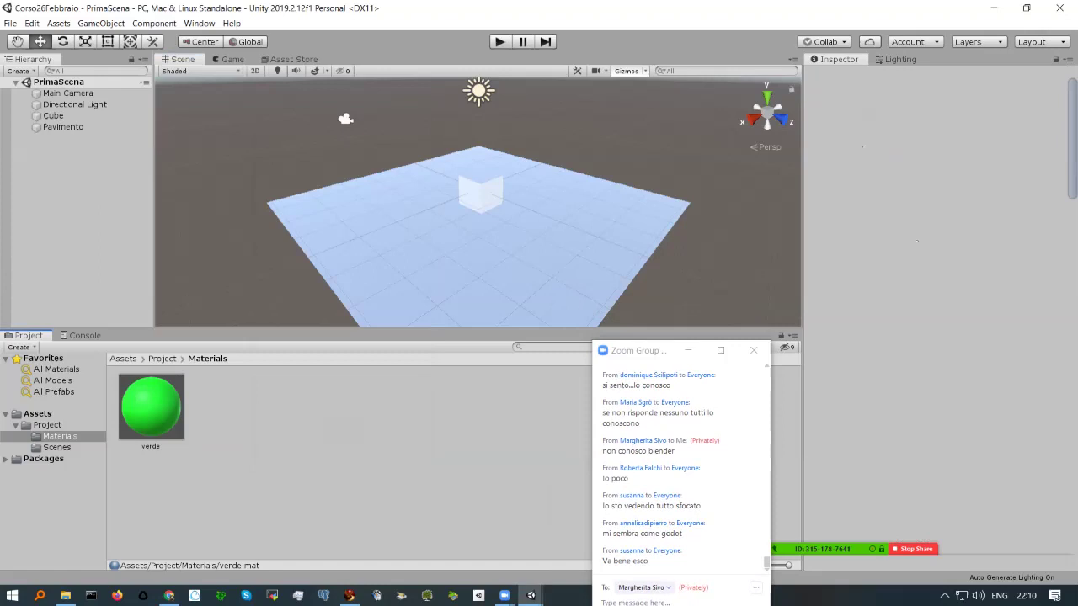
{"action": "left_click_drag", "start_coordinate": [150, 407], "coordinate": [480, 244]}
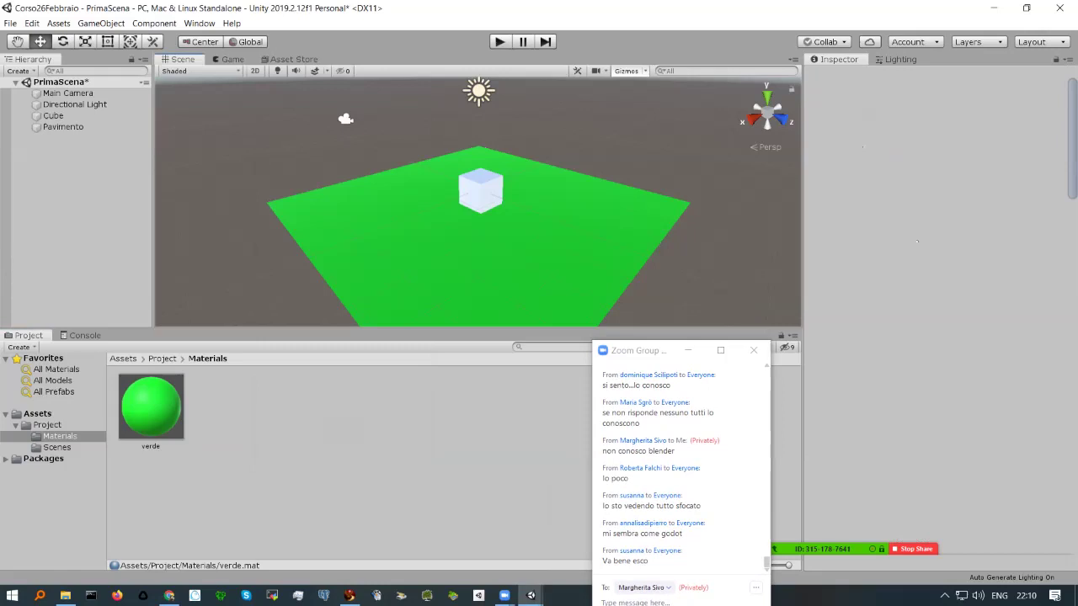
- Duplicate the verde material and rename the copy 'red'
{"action": "right_click", "coordinate": [151, 406]}
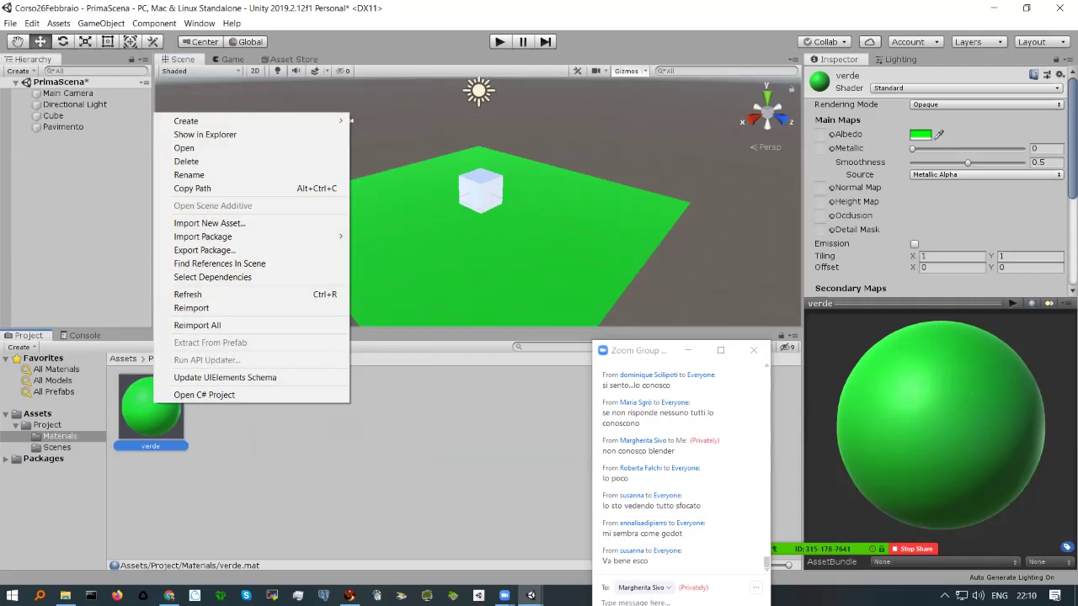
{"action": "mouse_move", "coordinate": [185, 120]}
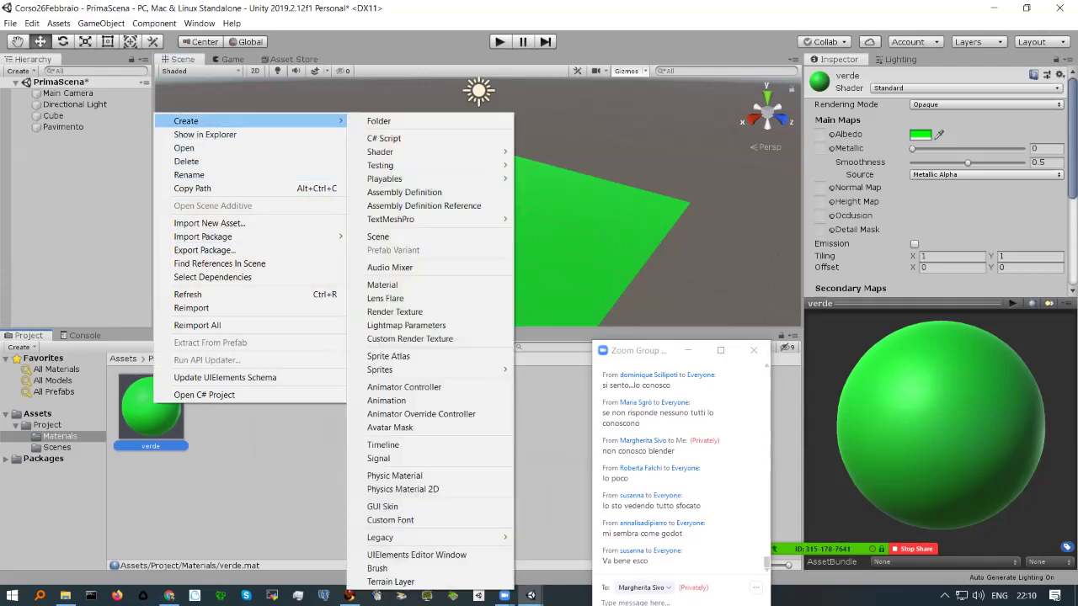
{"action": "key", "text": "Escape"}
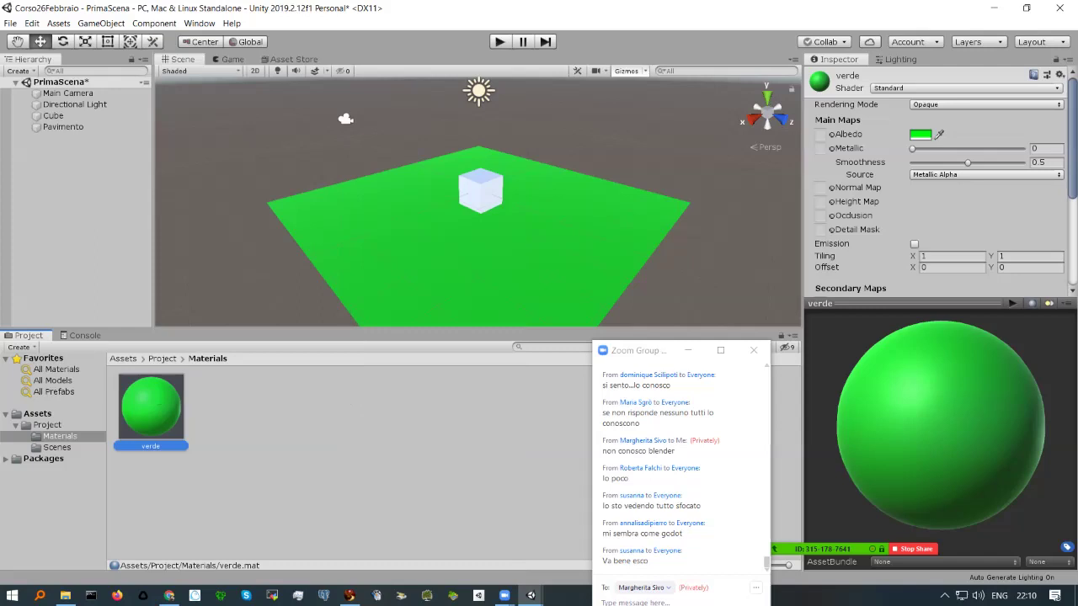
{"action": "key", "text": "ctrl+d"}
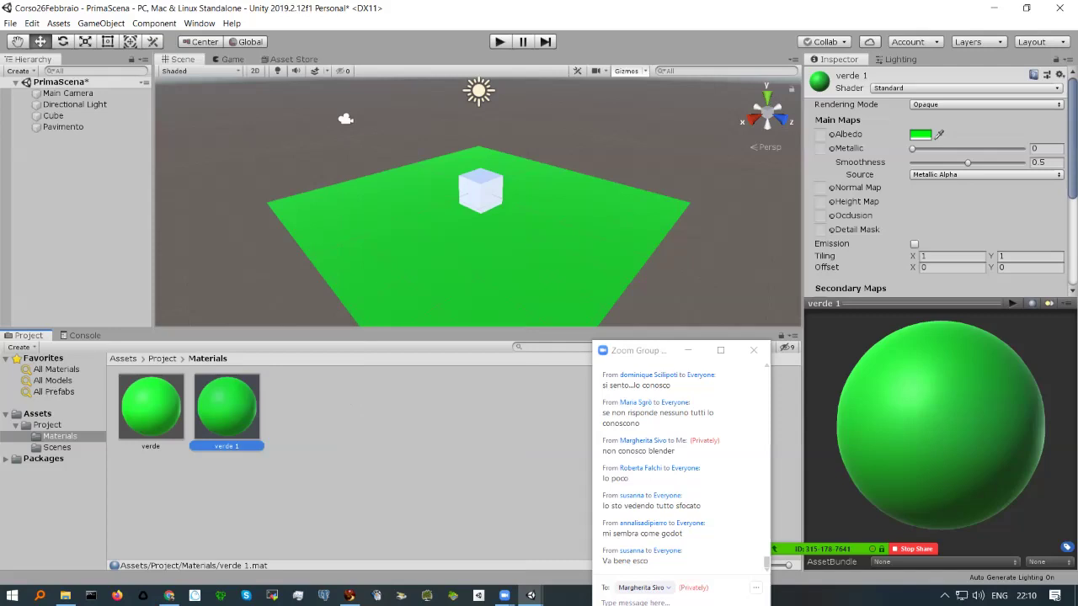
{"action": "key", "text": "F2"}
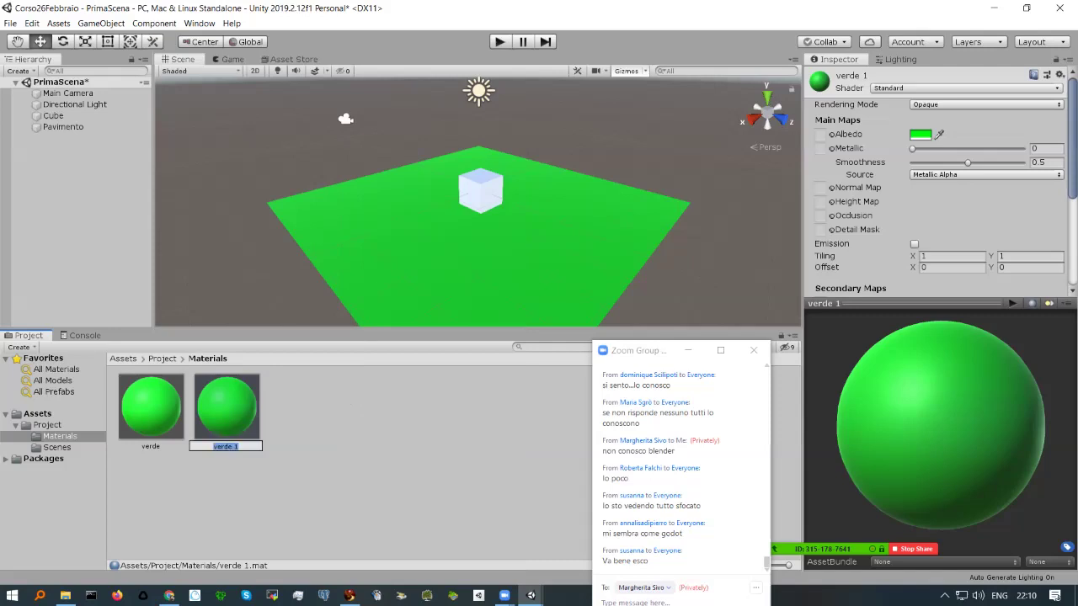
{"action": "type", "text": "red"}
{"action": "key", "text": "Return"}
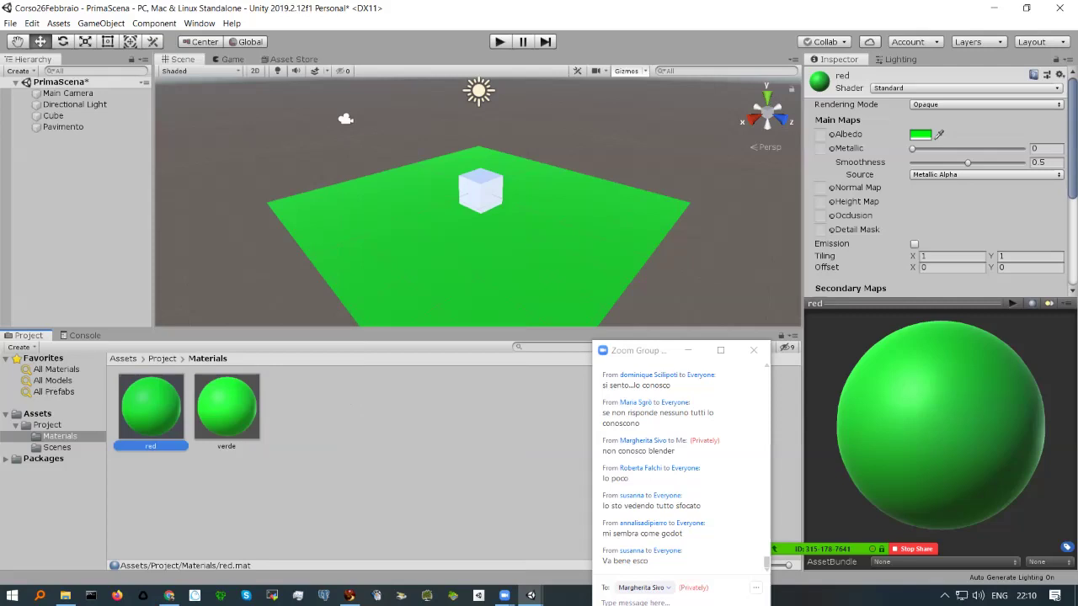
- Set the red material's Albedo colour to red, hex FF0004
{"action": "left_click", "coordinate": [920, 134]}
{"action": "left_click", "coordinate": [409, 247]}
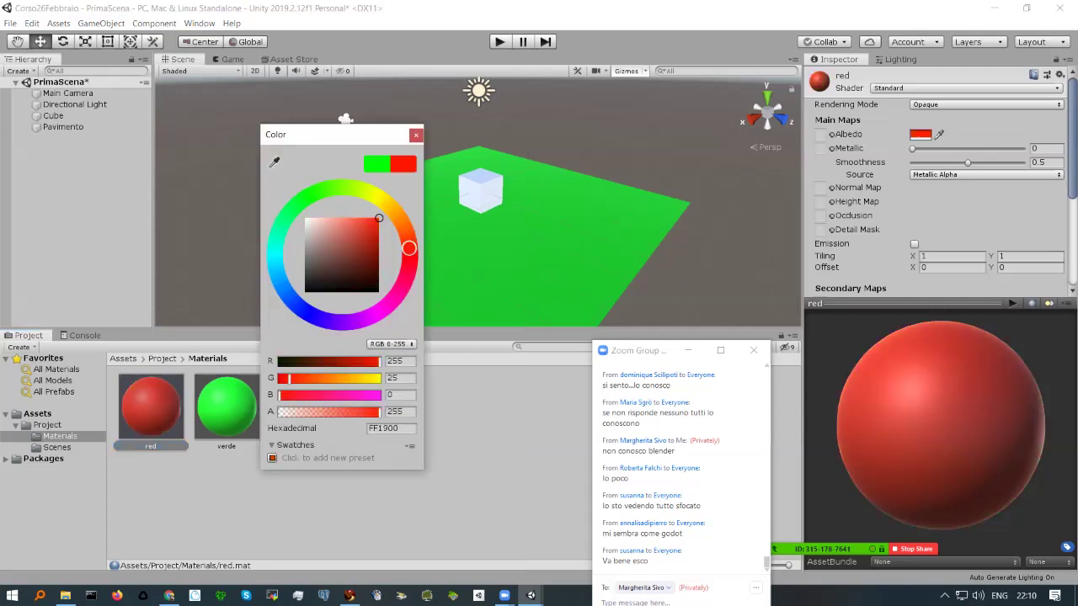
{"action": "left_click_drag", "start_coordinate": [408, 247], "coordinate": [409, 256]}
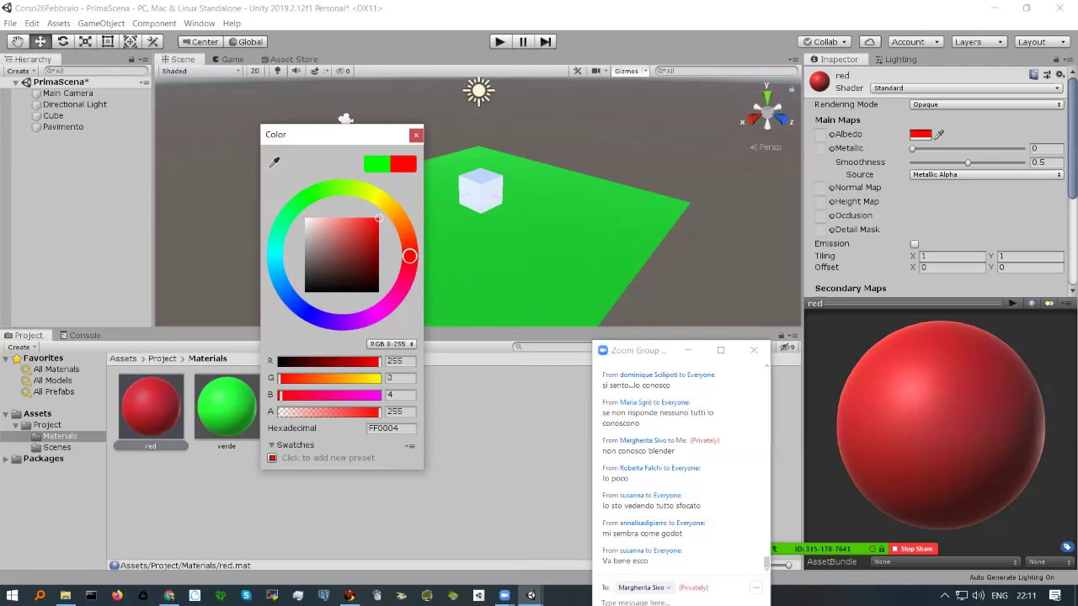
{"action": "left_click", "coordinate": [416, 134]}
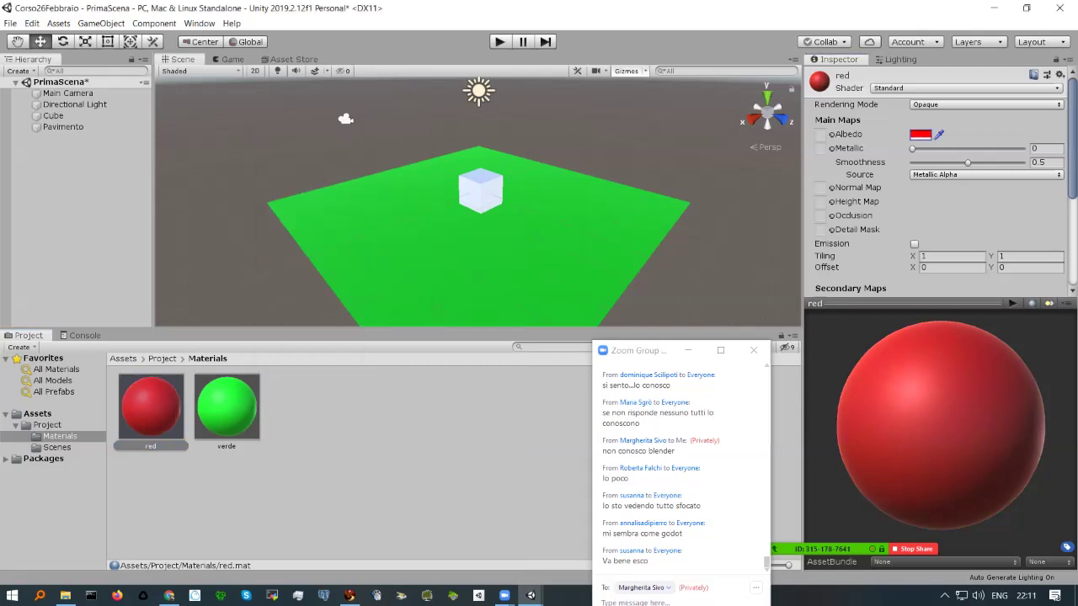
- Drag the red material onto the cube in the Scene view so it turns red
{"action": "left_click_drag", "start_coordinate": [151, 407], "coordinate": [480, 190]}
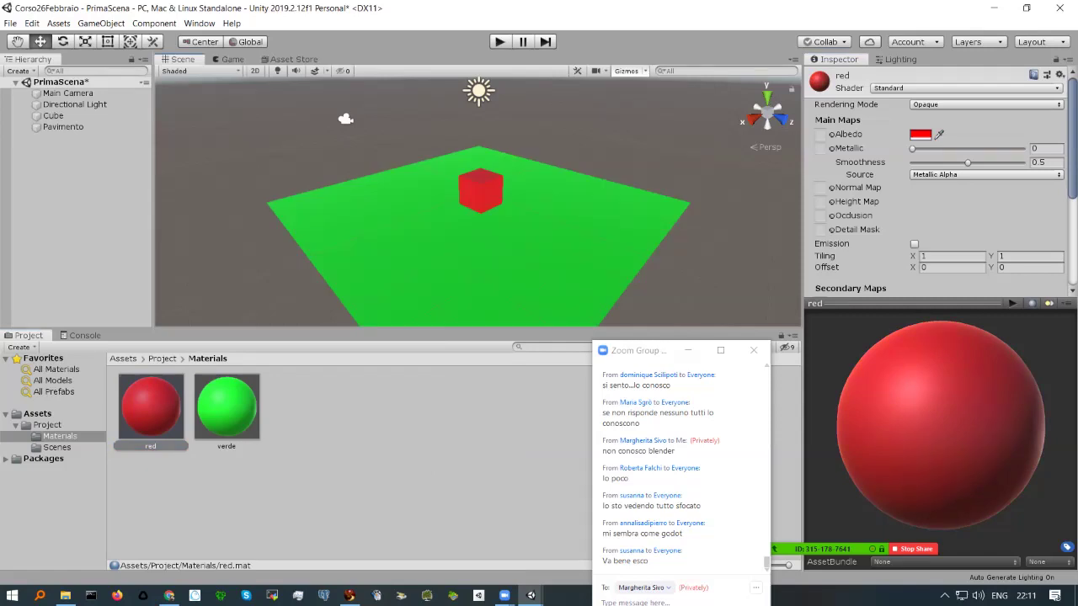
{"action": "left_click_drag", "start_coordinate": [642, 350], "coordinate": [658, 257]}
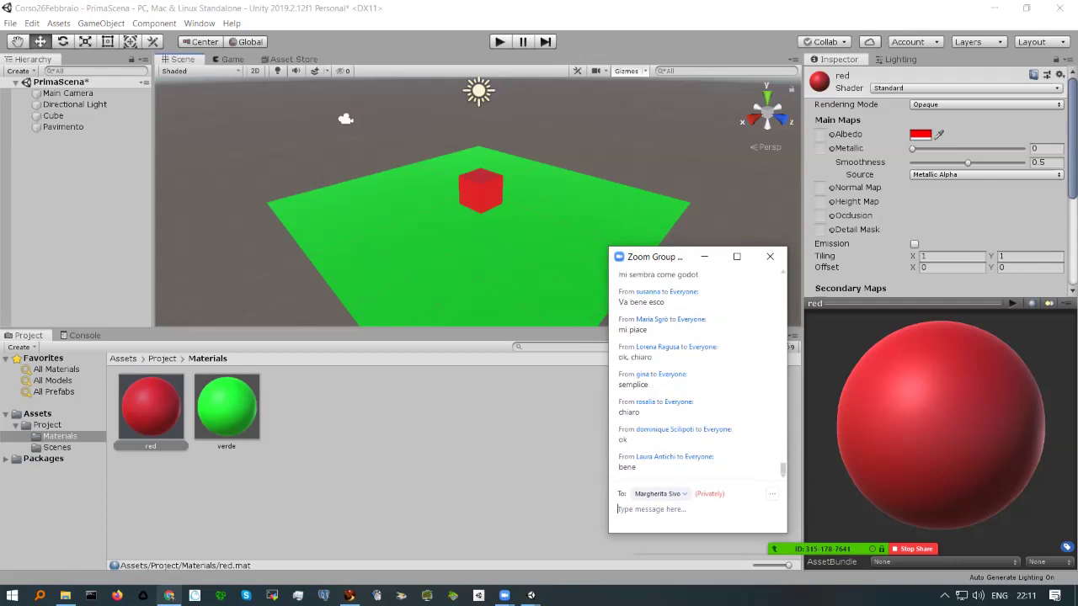
- Glance at the Unity download archive in Chrome, then return to the PrimaScena editor
{"action": "mouse_move", "coordinate": [169, 595]}
{"action": "left_click", "coordinate": [168, 513]}
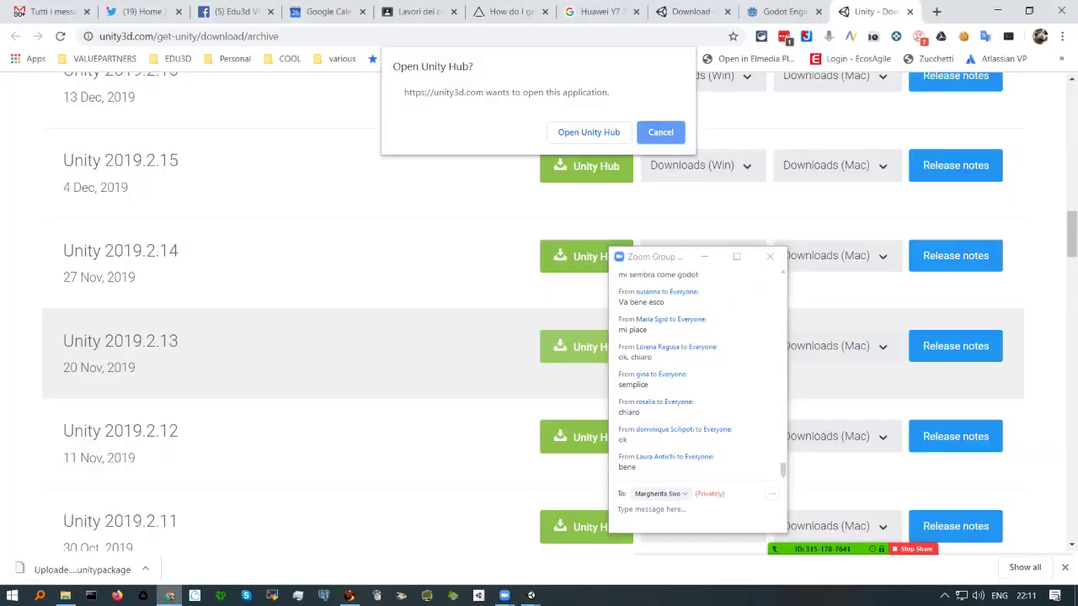
{"action": "left_click", "coordinate": [189, 36]}
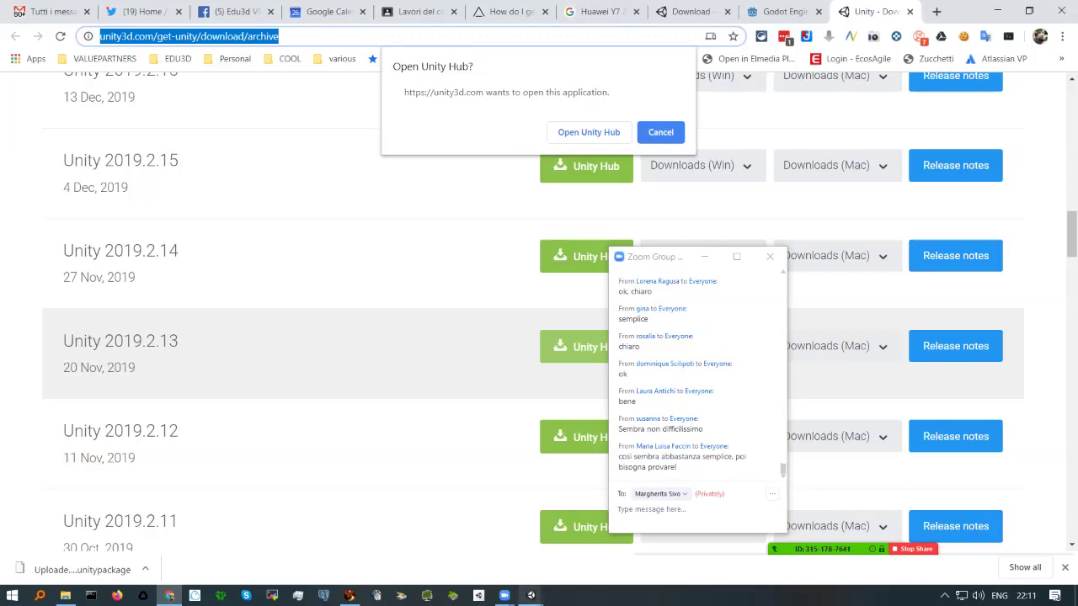
{"action": "mouse_move", "coordinate": [530, 595]}
{"action": "left_click", "coordinate": [613, 535]}
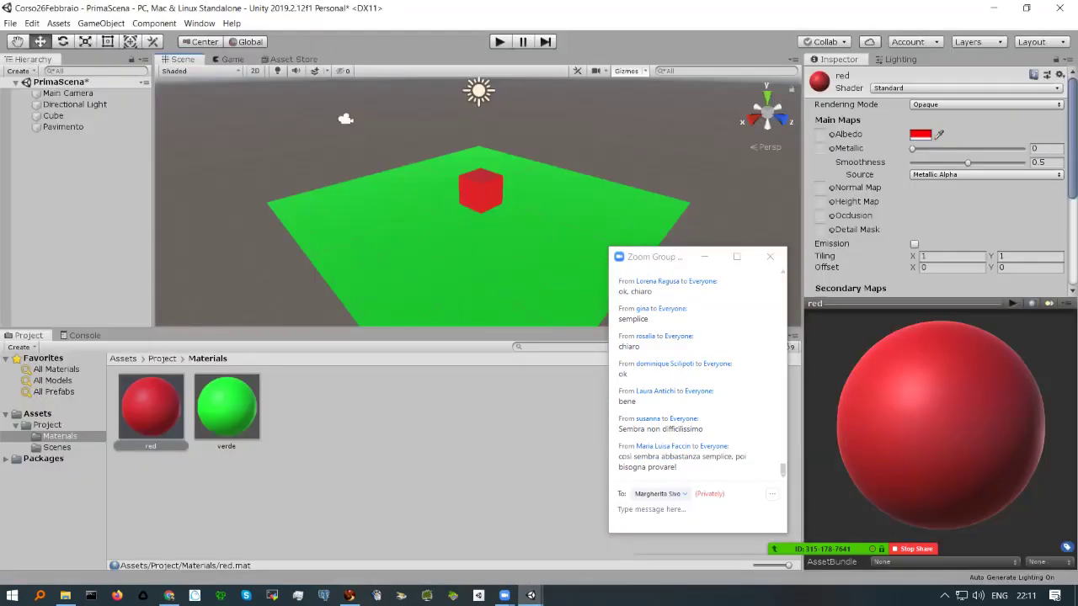
- Save the PrimaScena scene, then save the whole project from the File menu
{"action": "left_click", "coordinate": [11, 23]}
{"action": "left_click", "coordinate": [29, 69]}
{"action": "left_click", "coordinate": [11, 23]}
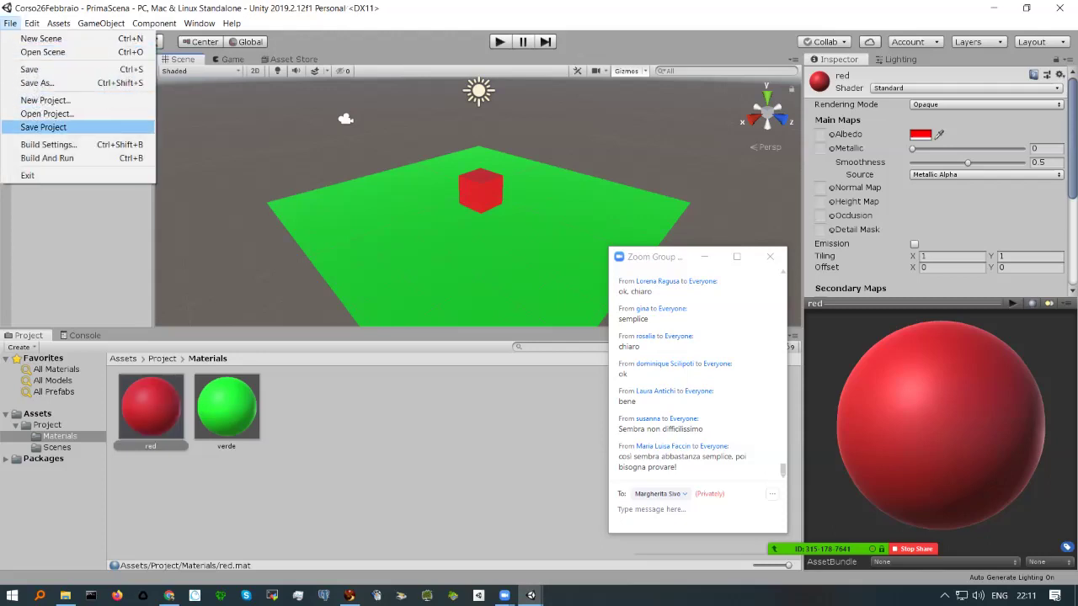
{"action": "left_click", "coordinate": [43, 127]}
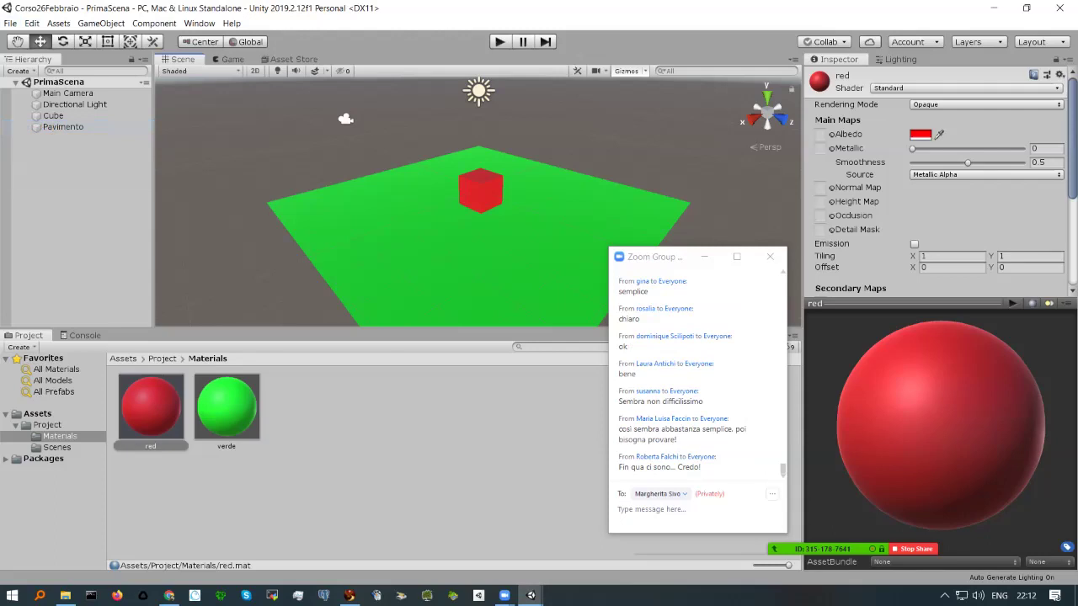
- Search Google for 'texture' in Chrome and show the image results
{"action": "left_click", "coordinate": [169, 596]}
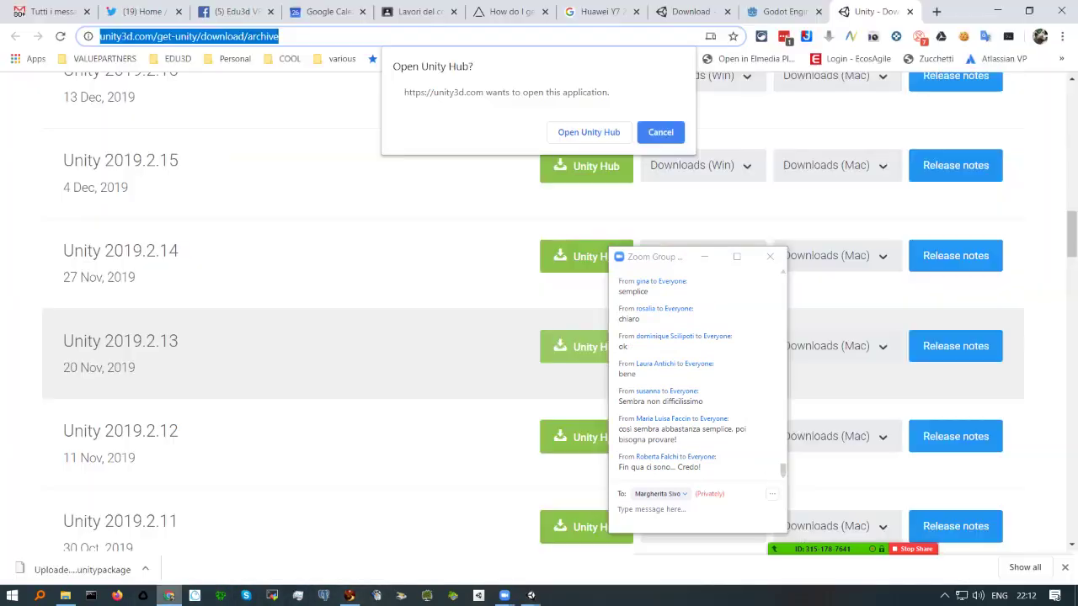
{"action": "type", "text": "te"}
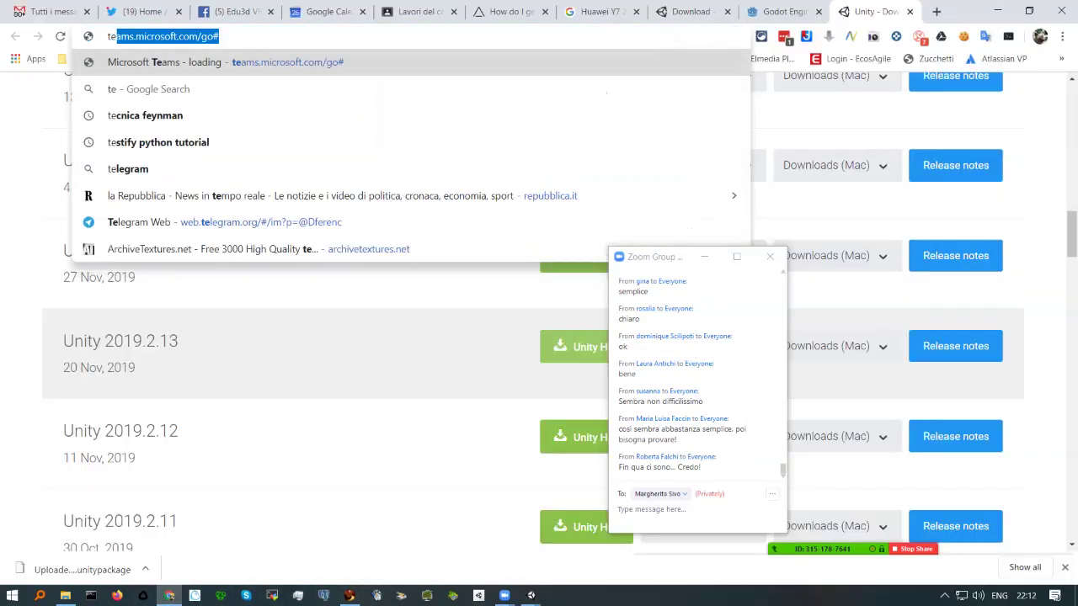
{"action": "type", "text": "xture"}
{"action": "key", "text": "Return"}
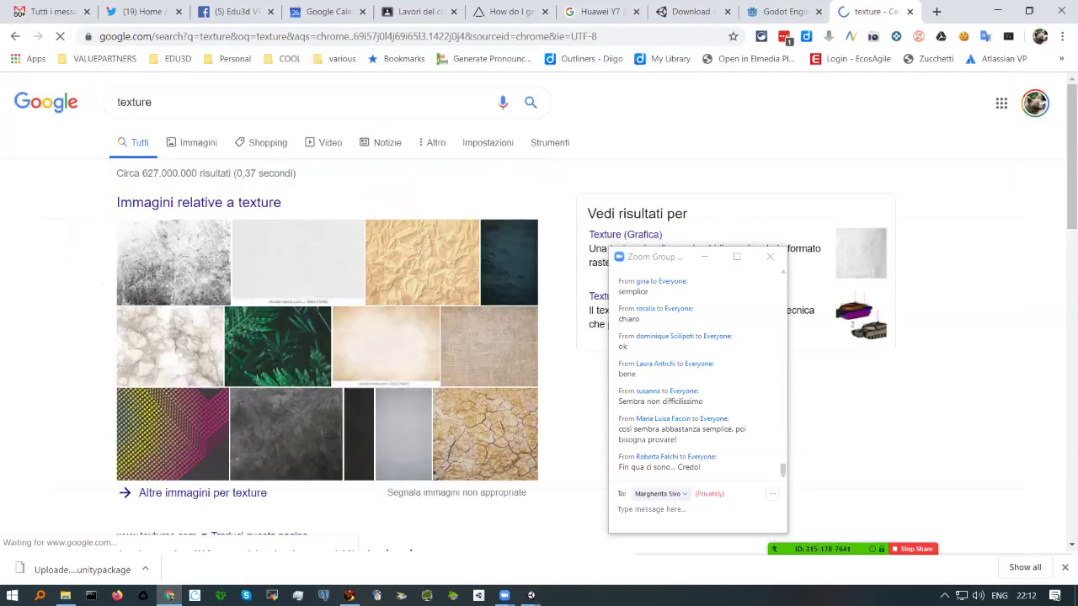
{"action": "left_click", "coordinate": [425, 263]}
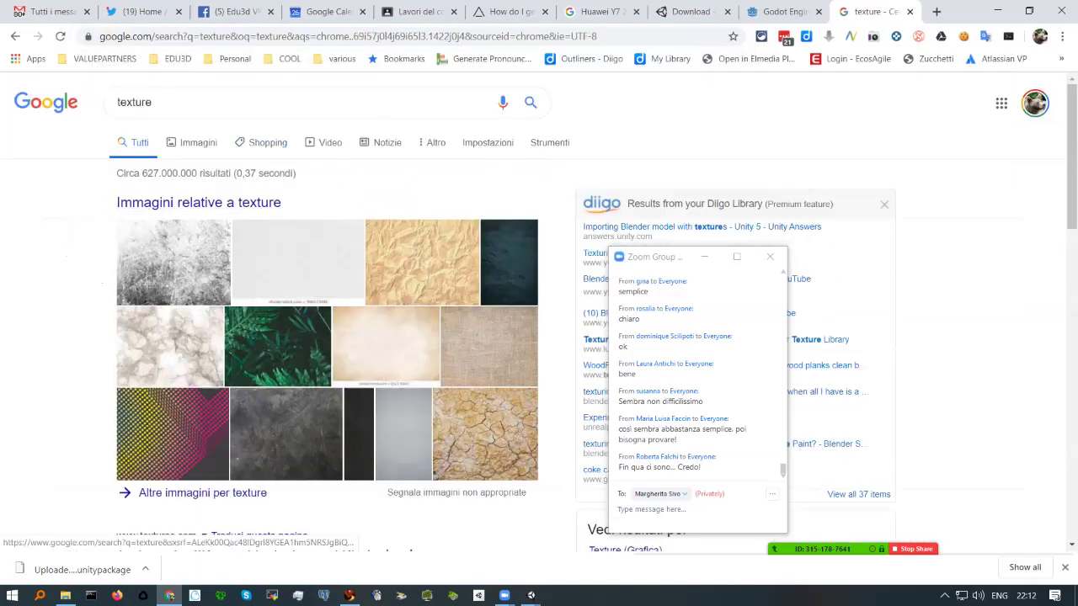
- Open the 'Free Crumpled paper texture' photo's source page on FreeImages
{"action": "scroll", "coordinate": [269, 202], "scroll_direction": "down", "scroll_amount": 3}
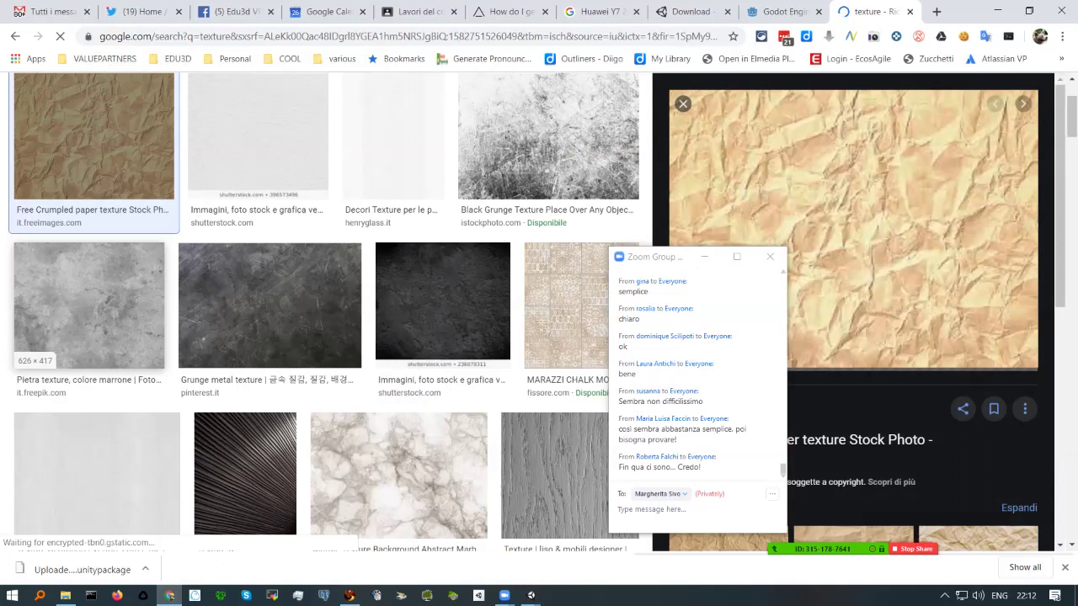
{"action": "left_click", "coordinate": [110, 139]}
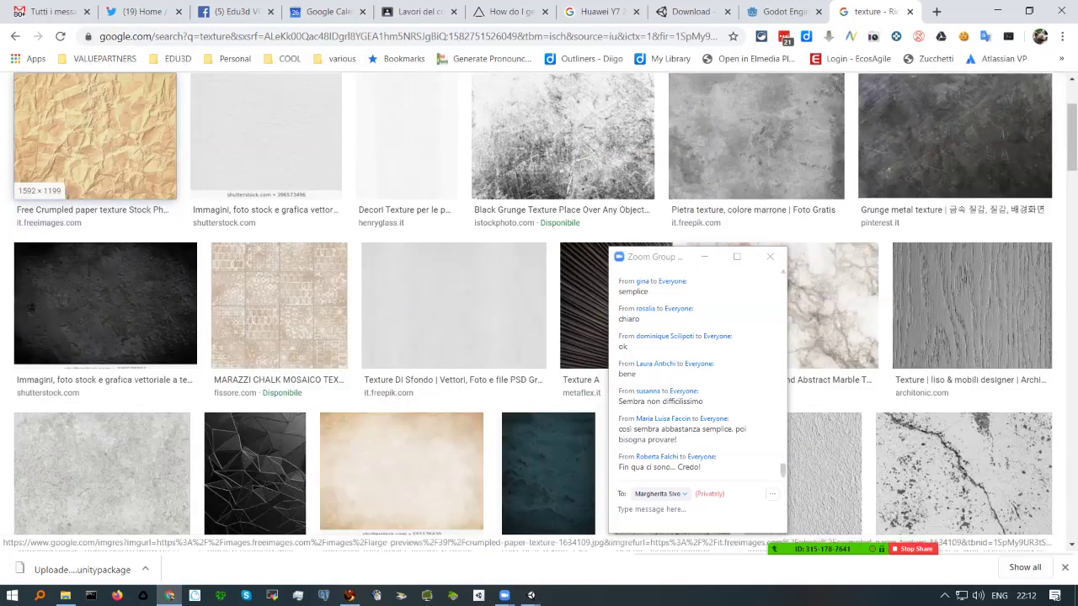
{"action": "left_click", "coordinate": [95, 134]}
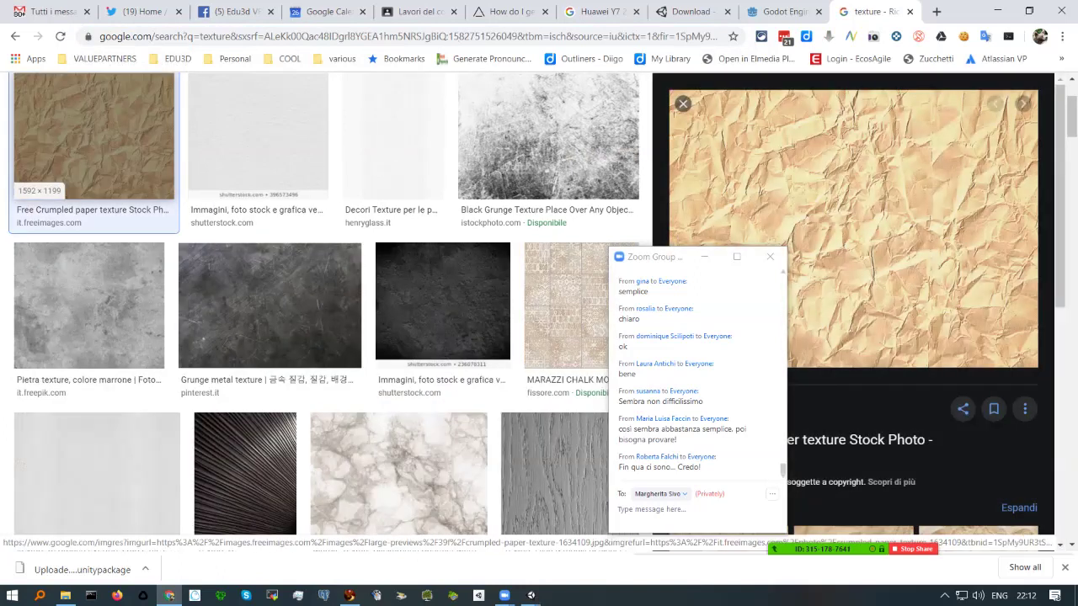
{"action": "left_click_drag", "start_coordinate": [657, 256], "coordinate": [310, 207]}
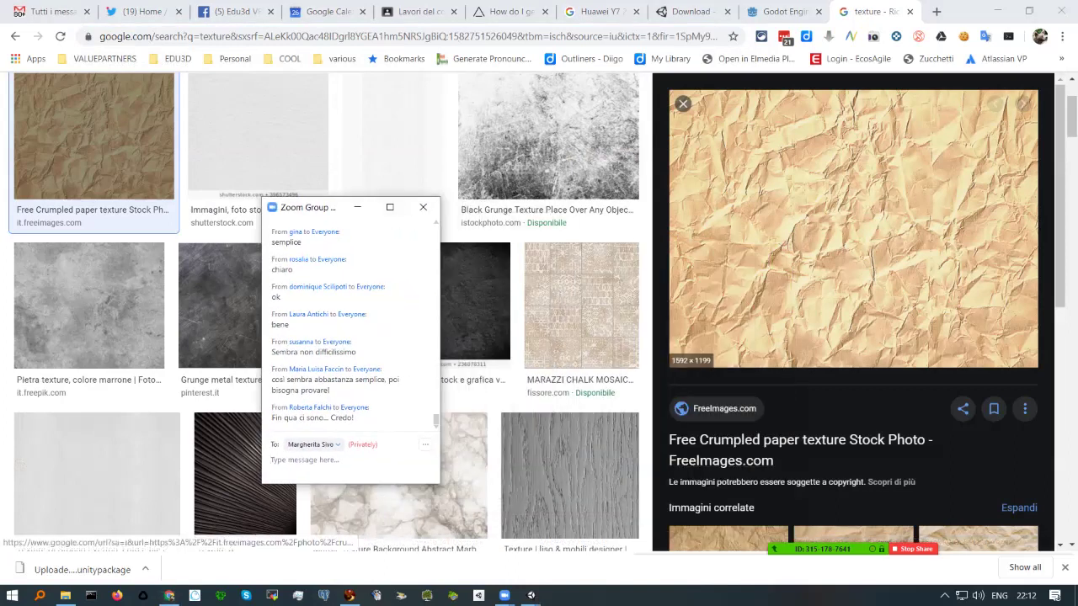
{"action": "left_click", "coordinate": [853, 227]}
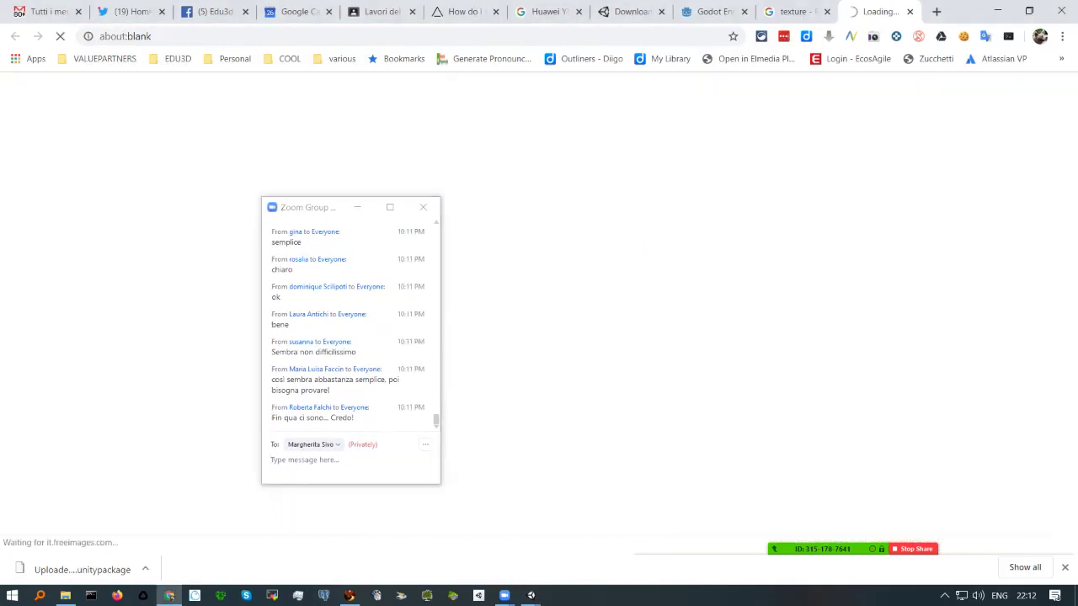
{"action": "left_click_drag", "start_coordinate": [309, 207], "coordinate": [633, 178]}
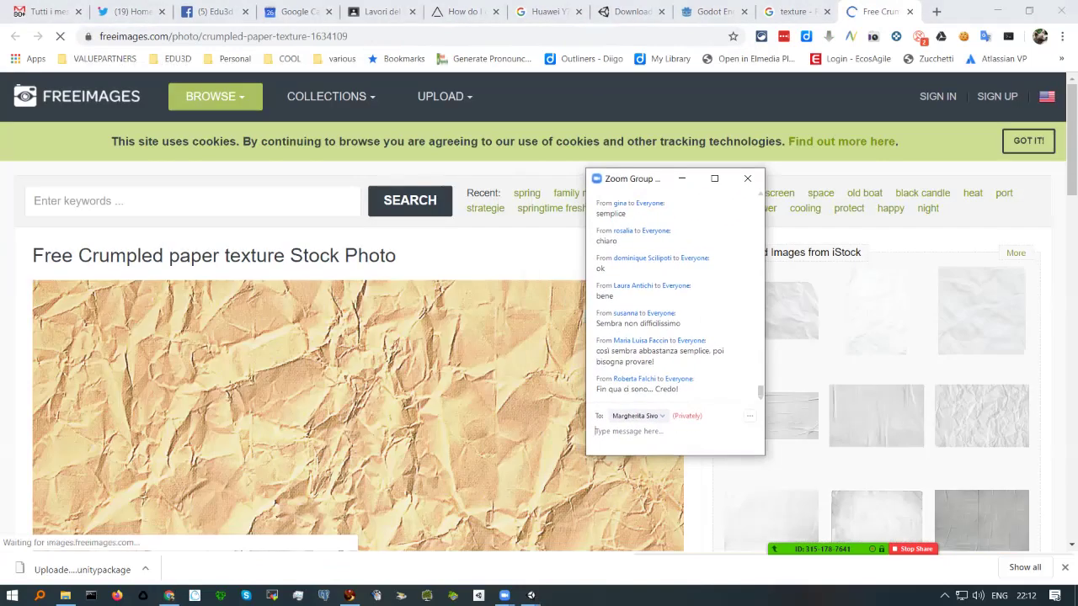
{"action": "scroll", "coordinate": [354, 337], "scroll_direction": "down", "scroll_amount": 5}
{"action": "scroll", "coordinate": [358, 312], "scroll_direction": "down", "scroll_amount": 1}
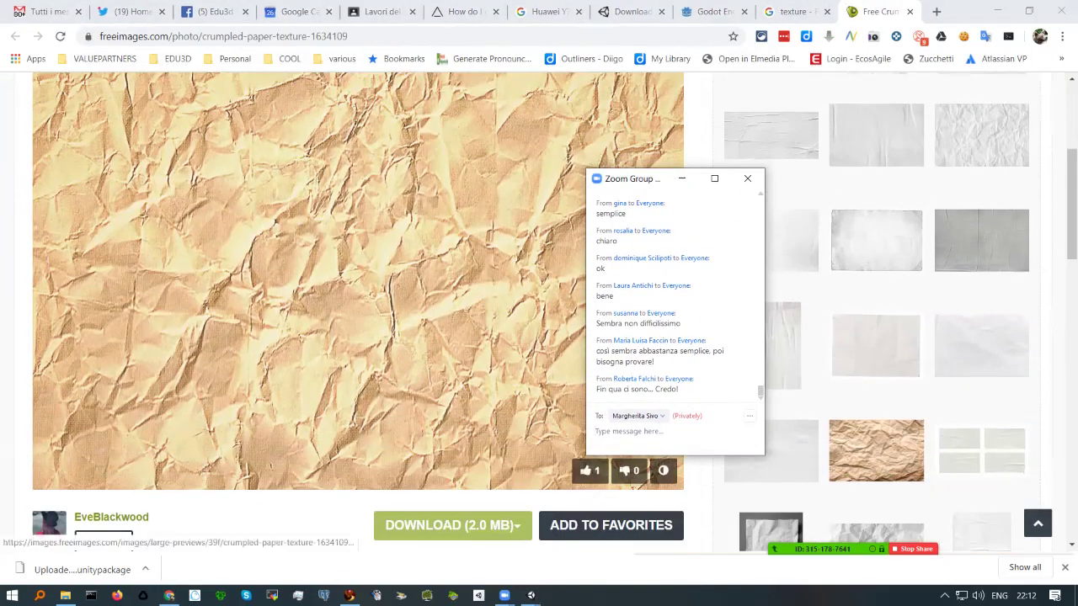
- Start saving the crumpled paper image and browse to the apps folder on drive G:
{"action": "right_click", "coordinate": [326, 212]}
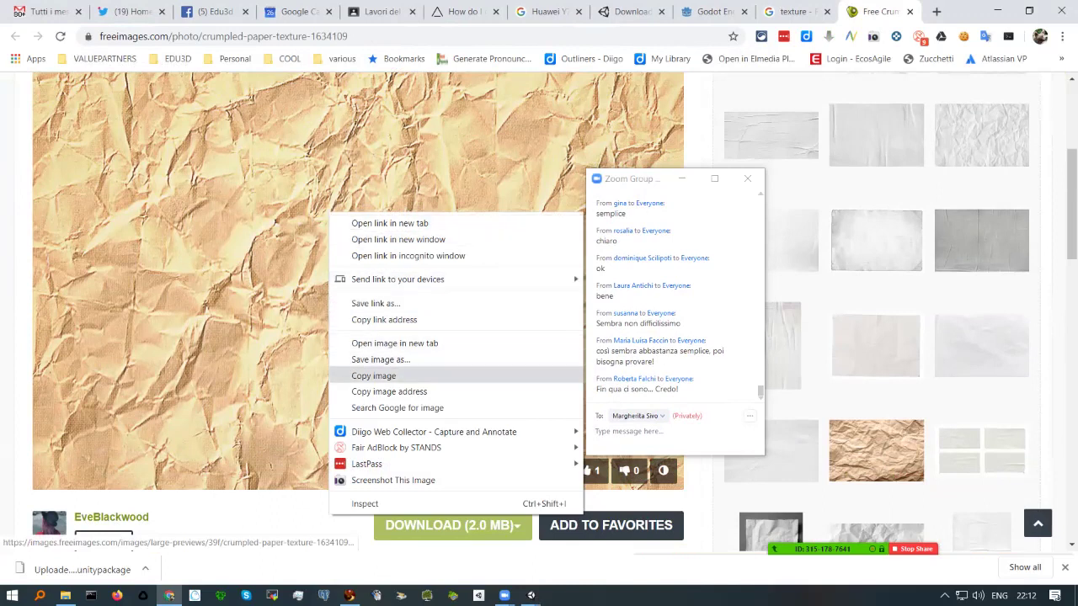
{"action": "left_click", "coordinate": [381, 360]}
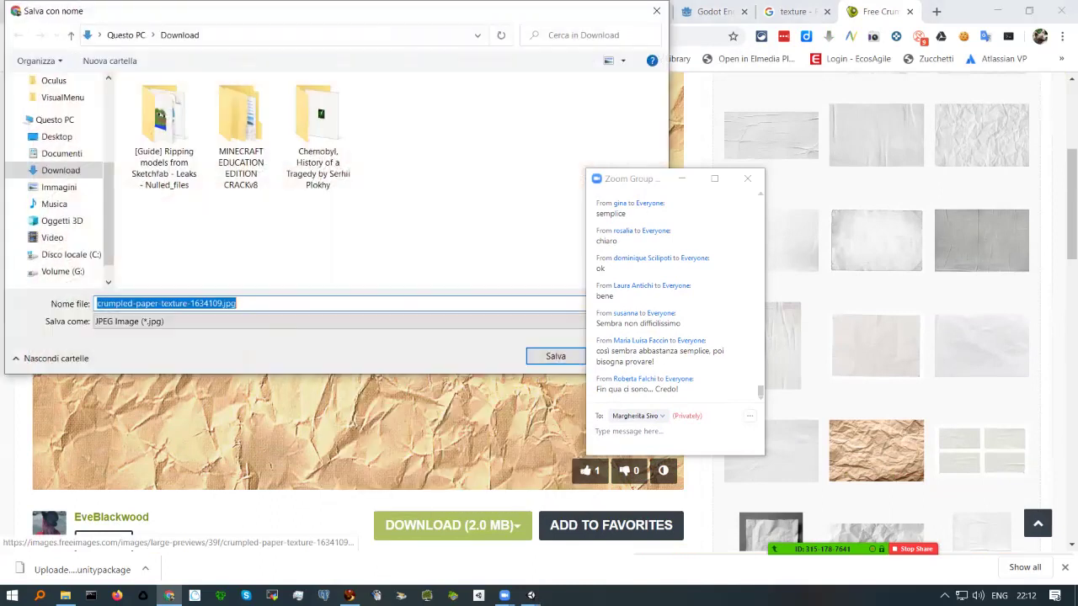
{"action": "scroll", "coordinate": [59, 237], "scroll_direction": "down", "scroll_amount": 1}
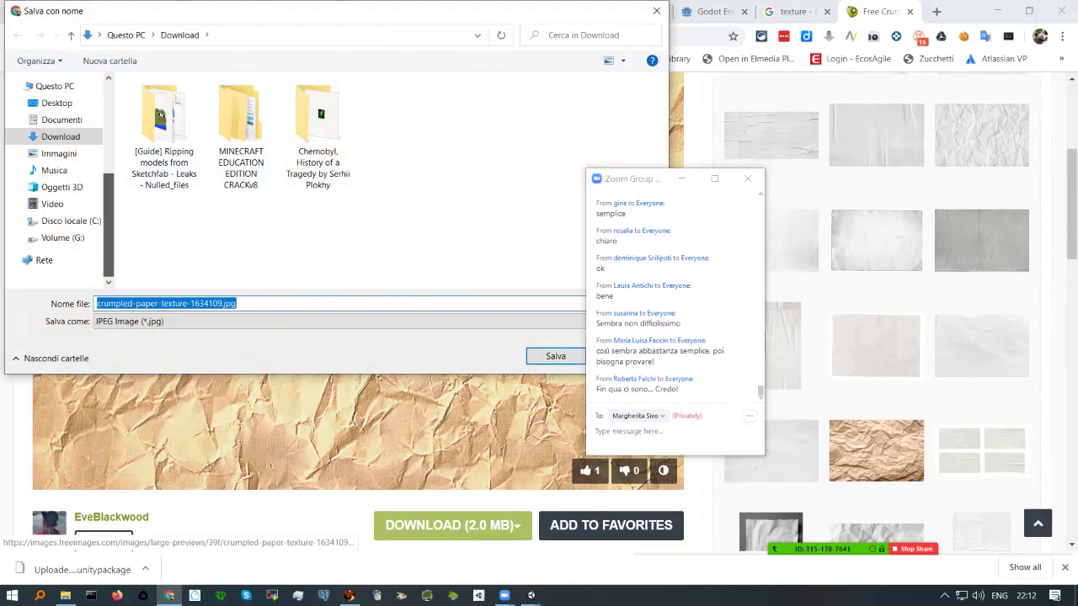
{"action": "left_click", "coordinate": [61, 237]}
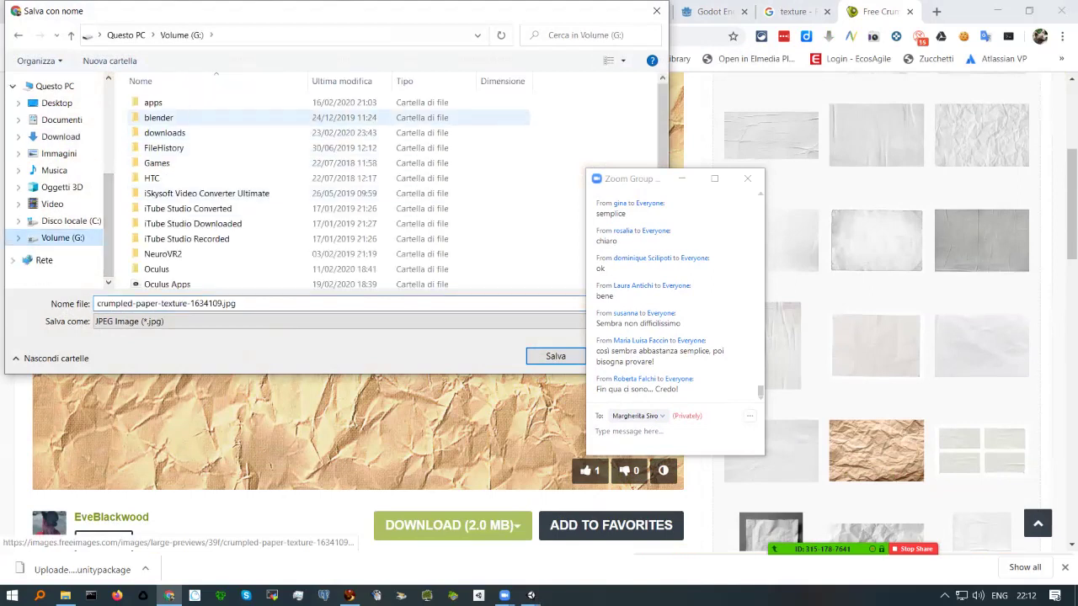
{"action": "scroll", "coordinate": [168, 132], "scroll_direction": "down", "scroll_amount": 1}
{"action": "scroll", "coordinate": [169, 132], "scroll_direction": "down", "scroll_amount": 1}
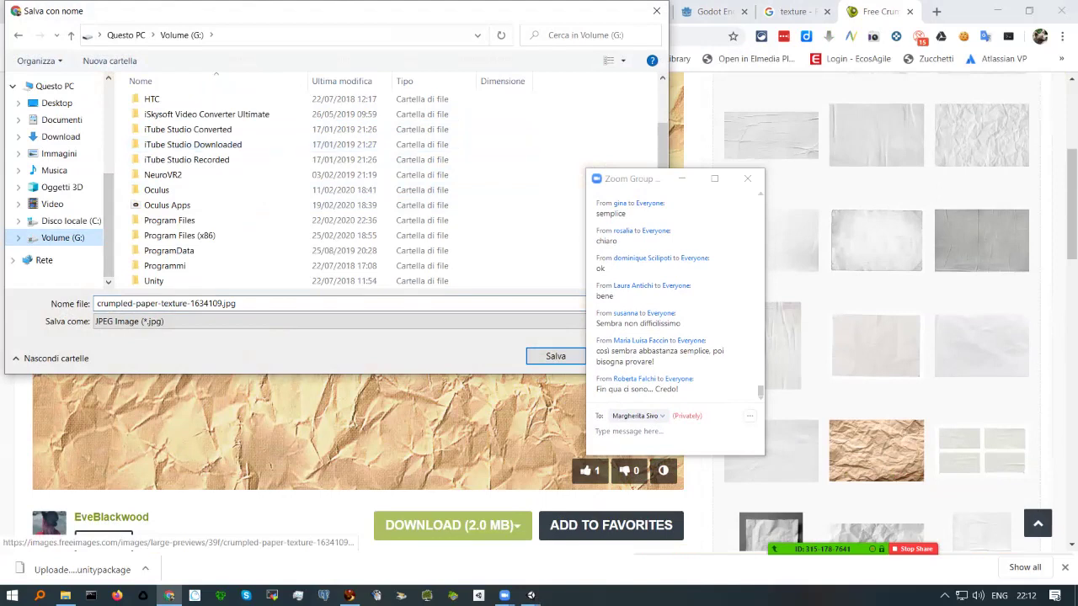
{"action": "left_click", "coordinate": [154, 281]}
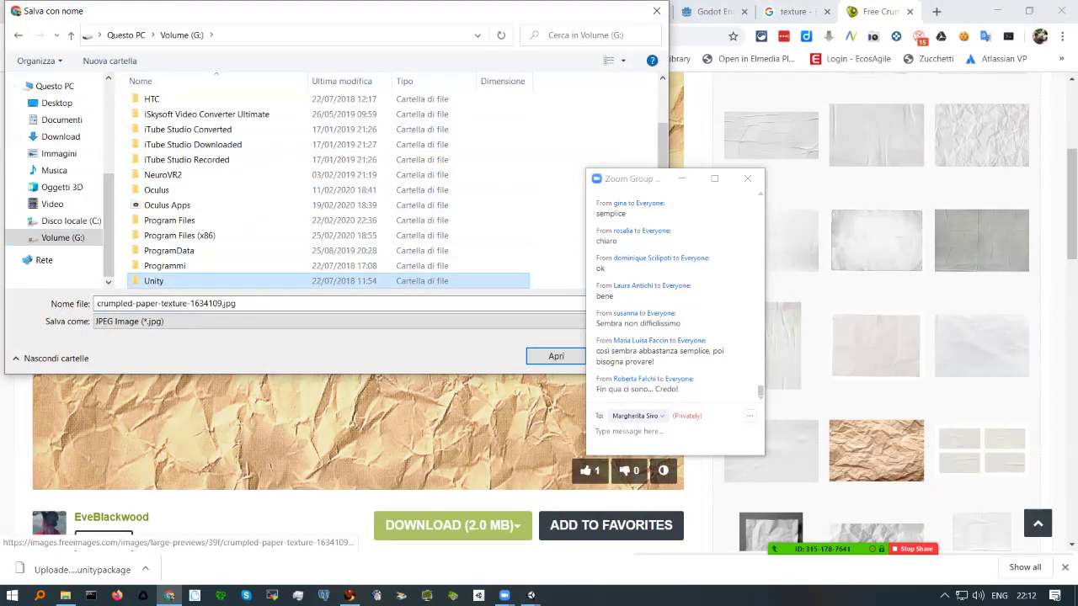
{"action": "left_click", "coordinate": [154, 280]}
{"action": "key", "text": "Return"}
{"action": "key", "text": "Return"}
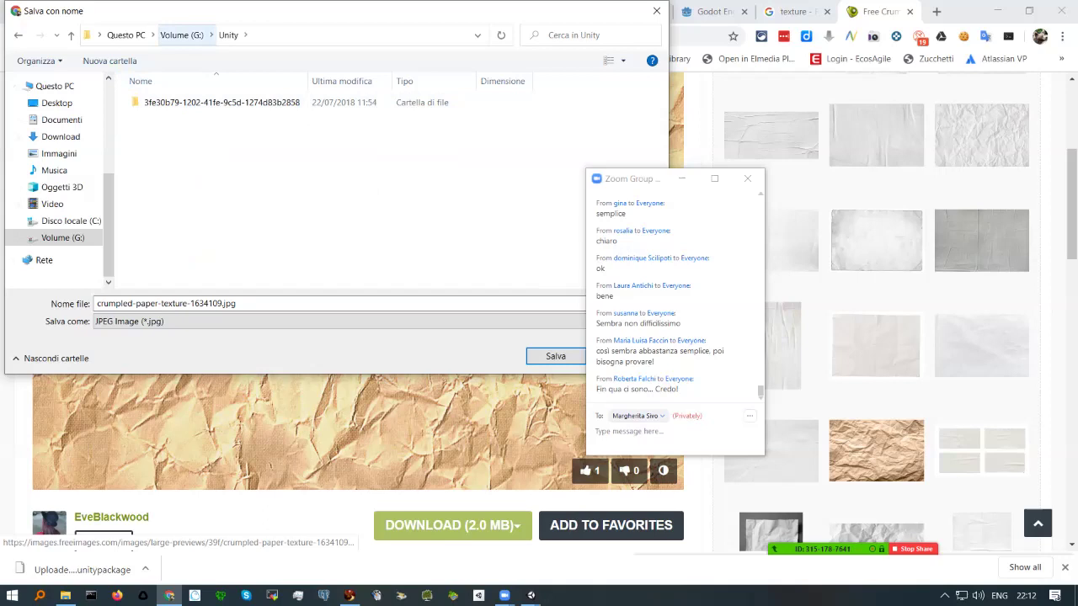
{"action": "left_click", "coordinate": [181, 35]}
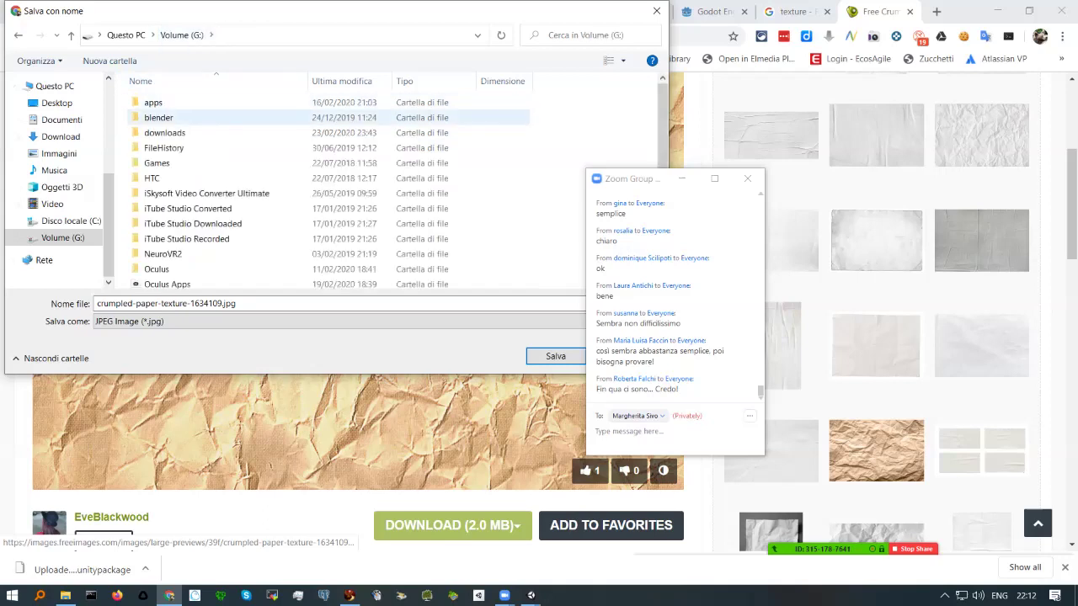
{"action": "left_click", "coordinate": [153, 102]}
{"action": "key", "text": "Return"}
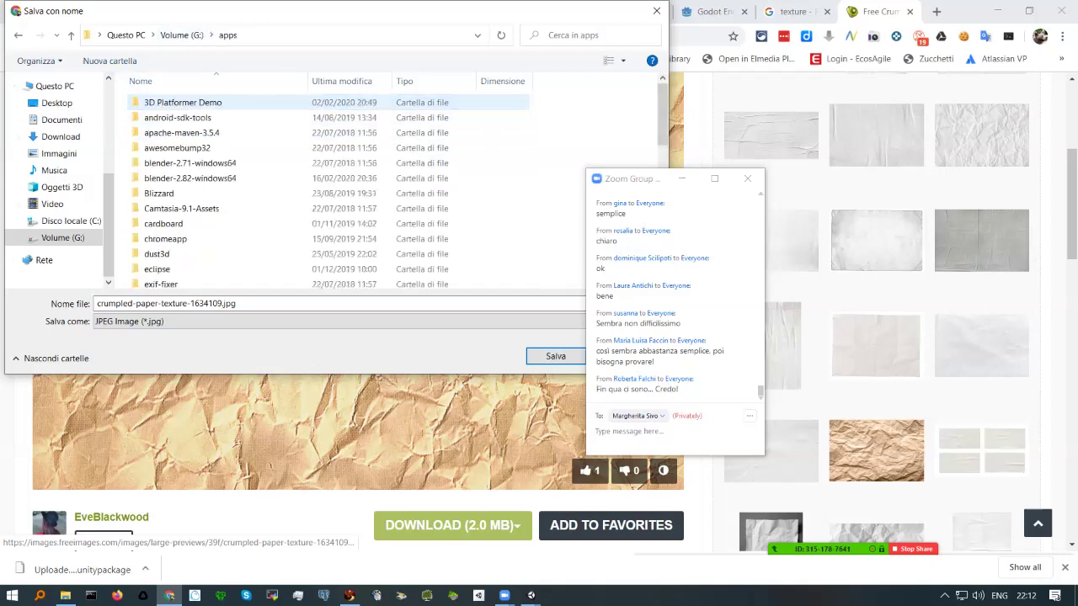
- Save crumpled-paper-texture-1634109.jpg into unity\Corso26Febbraio\Assets\Project\Materials
{"action": "scroll", "coordinate": [328, 185], "scroll_direction": "down", "scroll_amount": 3}
{"action": "scroll", "coordinate": [329, 186], "scroll_direction": "down", "scroll_amount": 2}
{"action": "scroll", "coordinate": [336, 175], "scroll_direction": "down", "scroll_amount": 3}
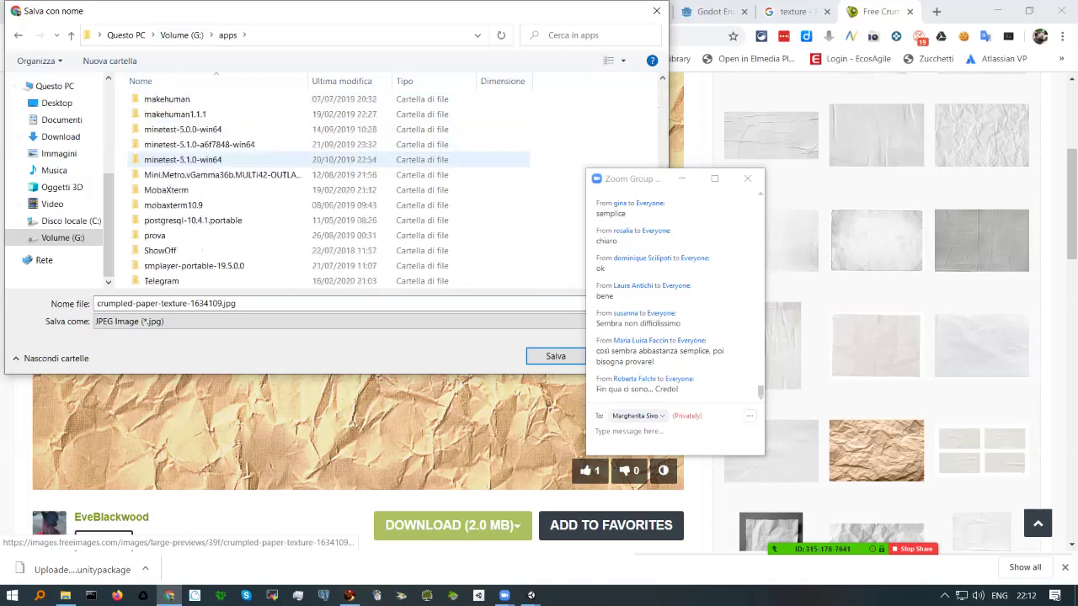
{"action": "scroll", "coordinate": [337, 220], "scroll_direction": "down", "scroll_amount": 2}
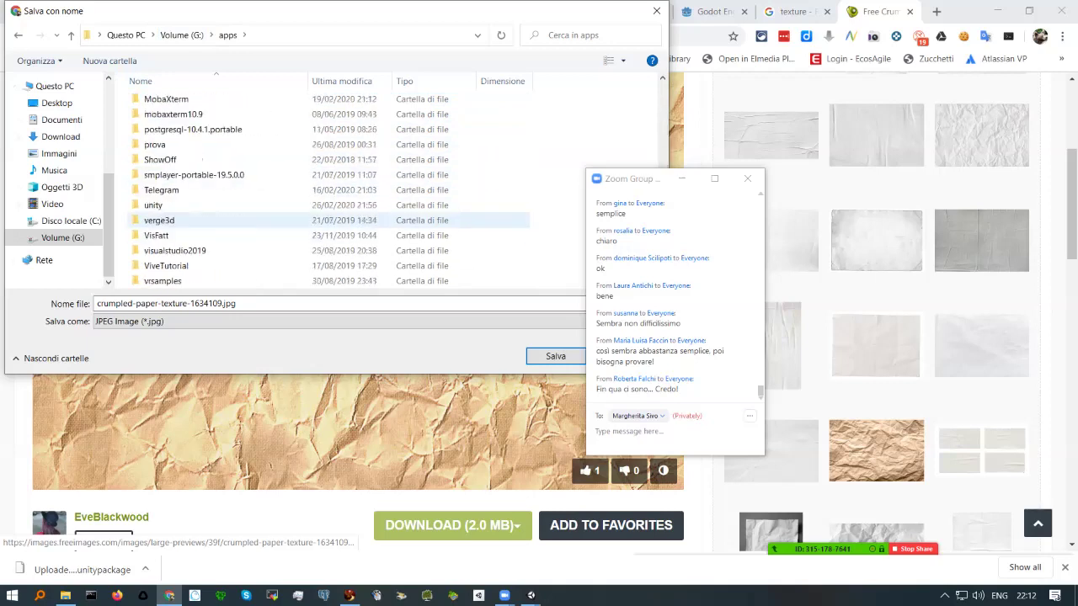
{"action": "double_click", "coordinate": [154, 205]}
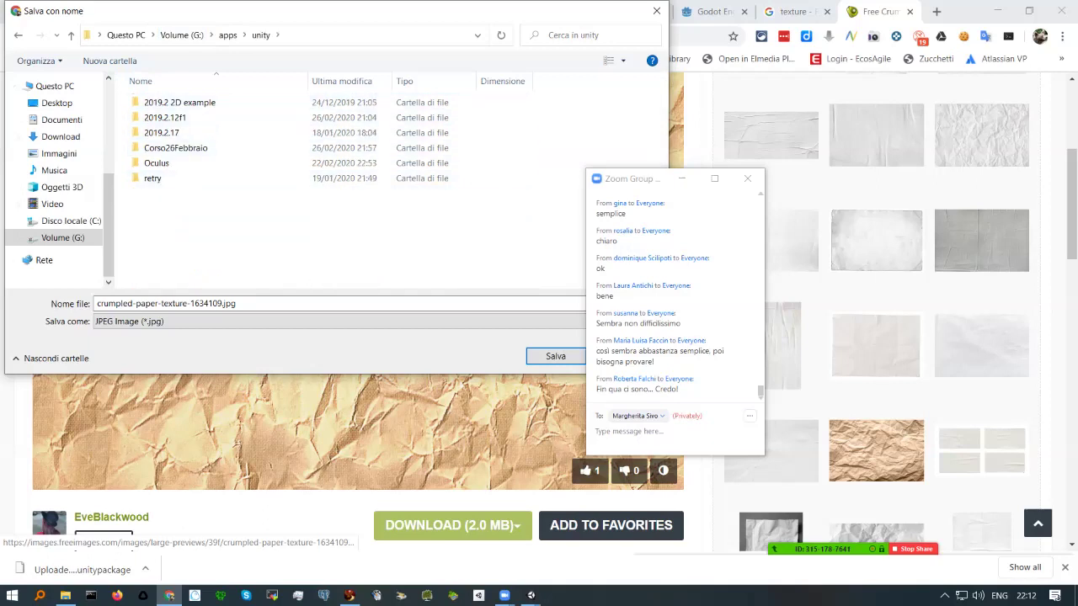
{"action": "double_click", "coordinate": [169, 149]}
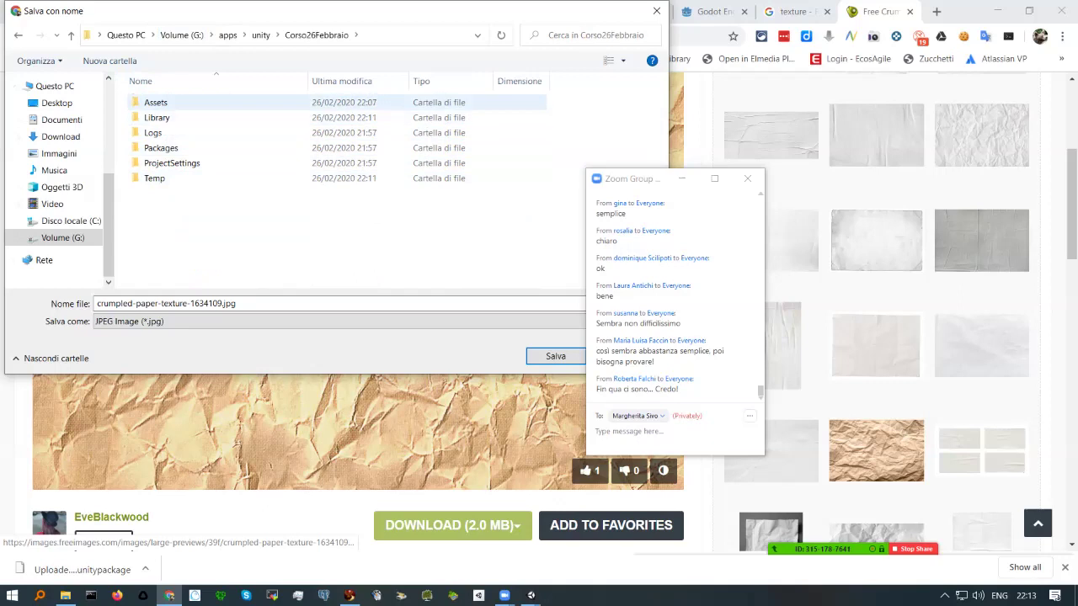
{"action": "double_click", "coordinate": [156, 102]}
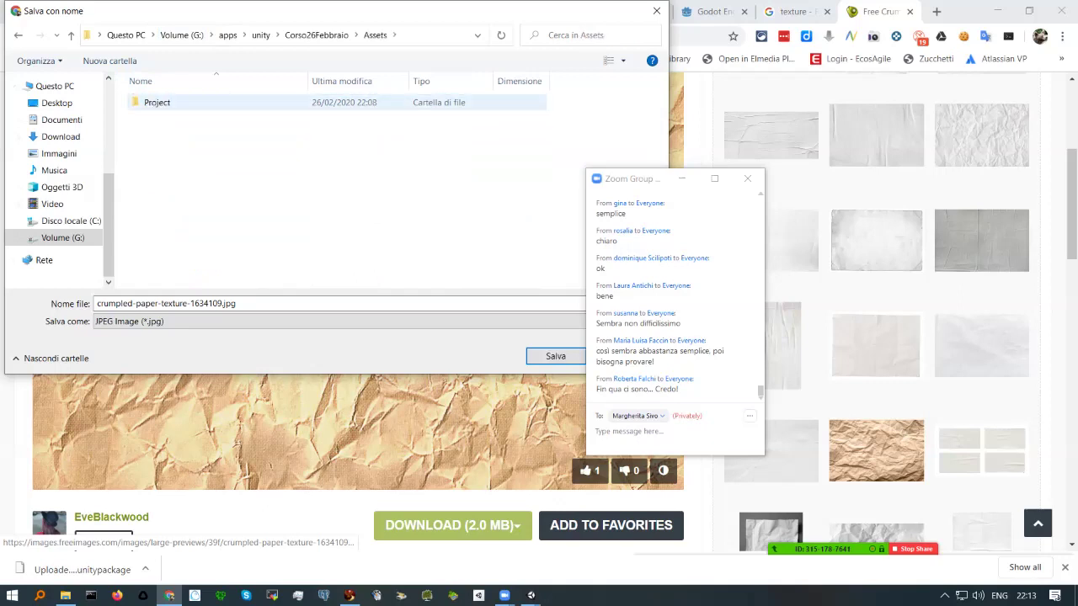
{"action": "double_click", "coordinate": [155, 102]}
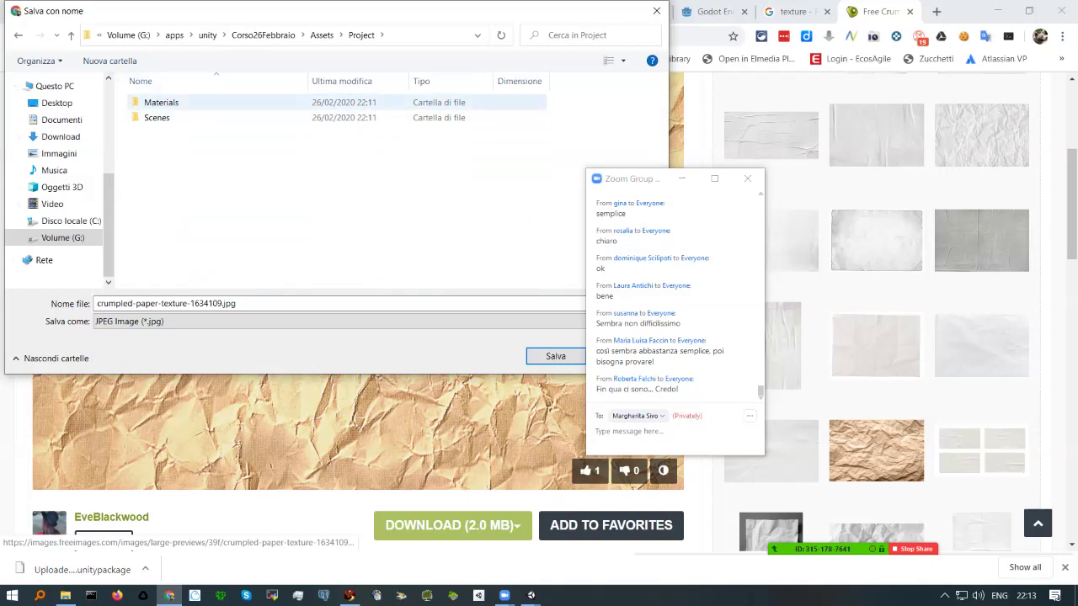
{"action": "double_click", "coordinate": [160, 102]}
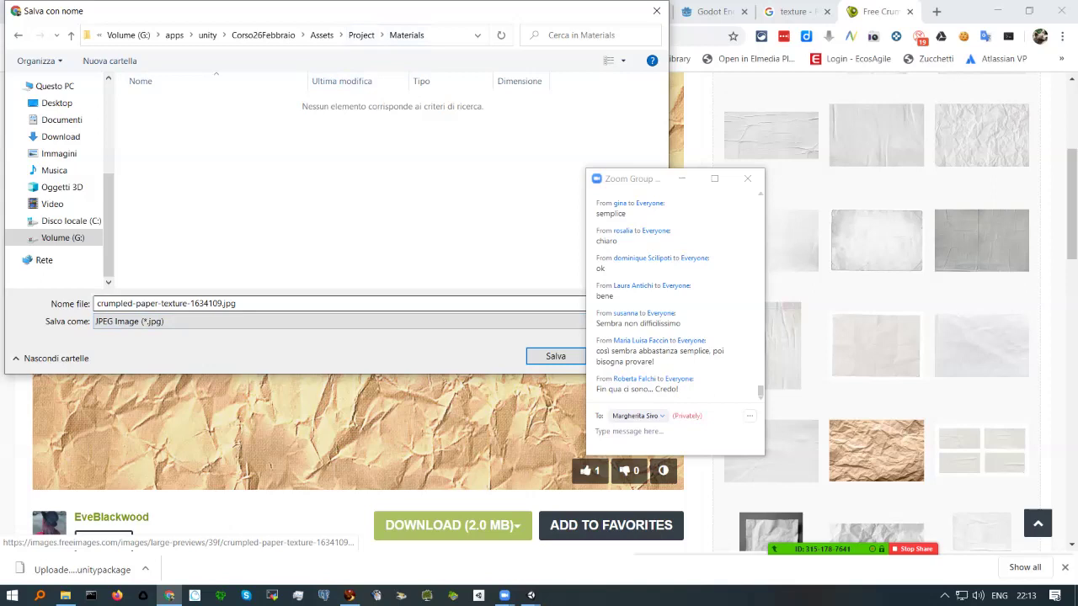
{"action": "left_click", "coordinate": [554, 356]}
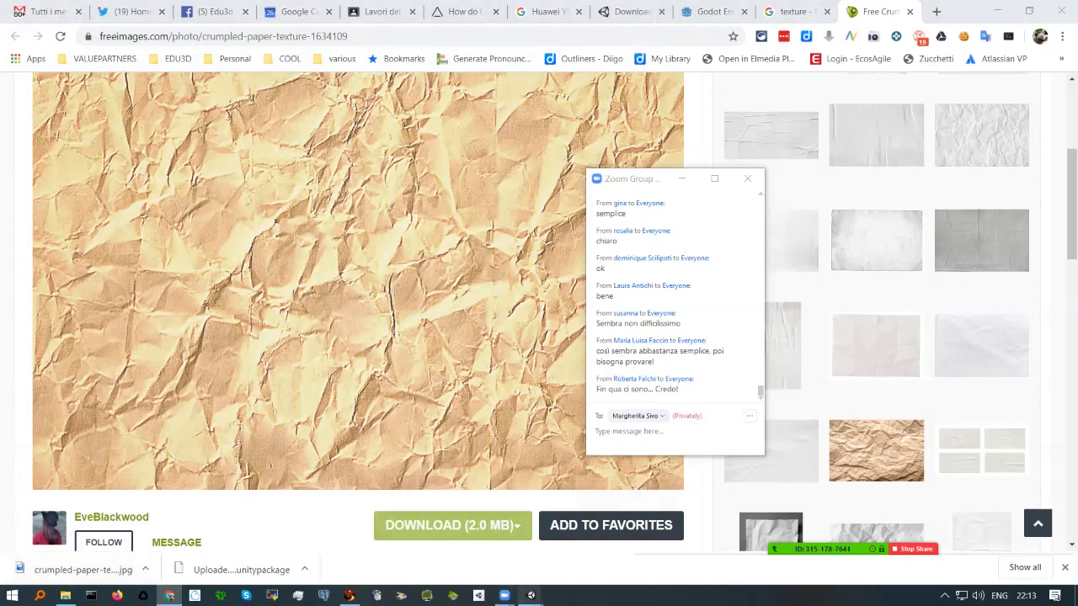
- Return to Unity, where Materials now lists the crumpled paper texture beside red and verde
{"action": "mouse_move", "coordinate": [530, 595]}
{"action": "left_click", "coordinate": [604, 531]}
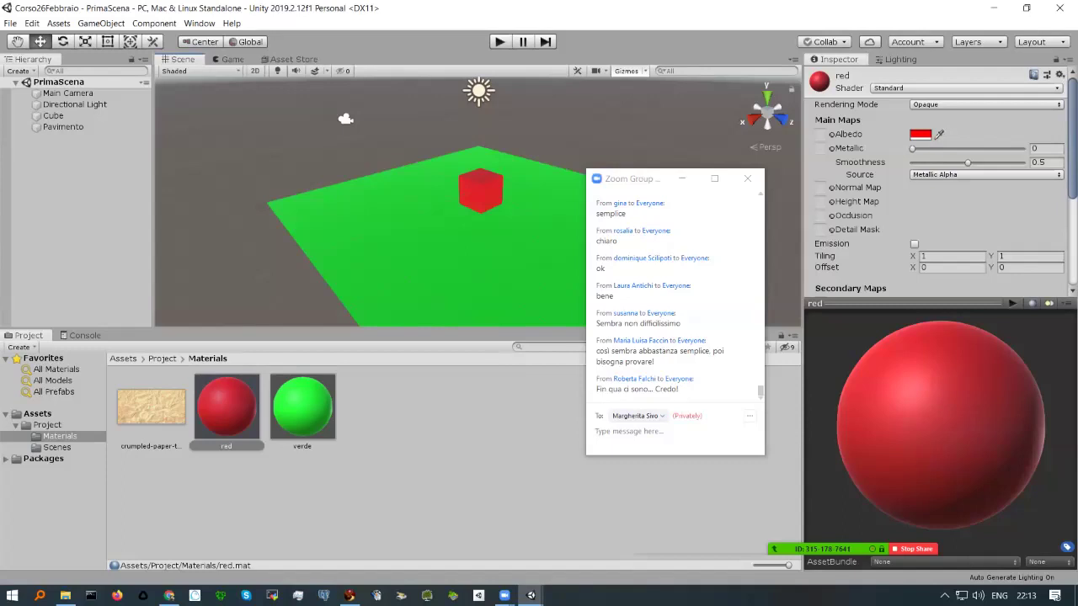
{"action": "right_click", "coordinate": [377, 407]}
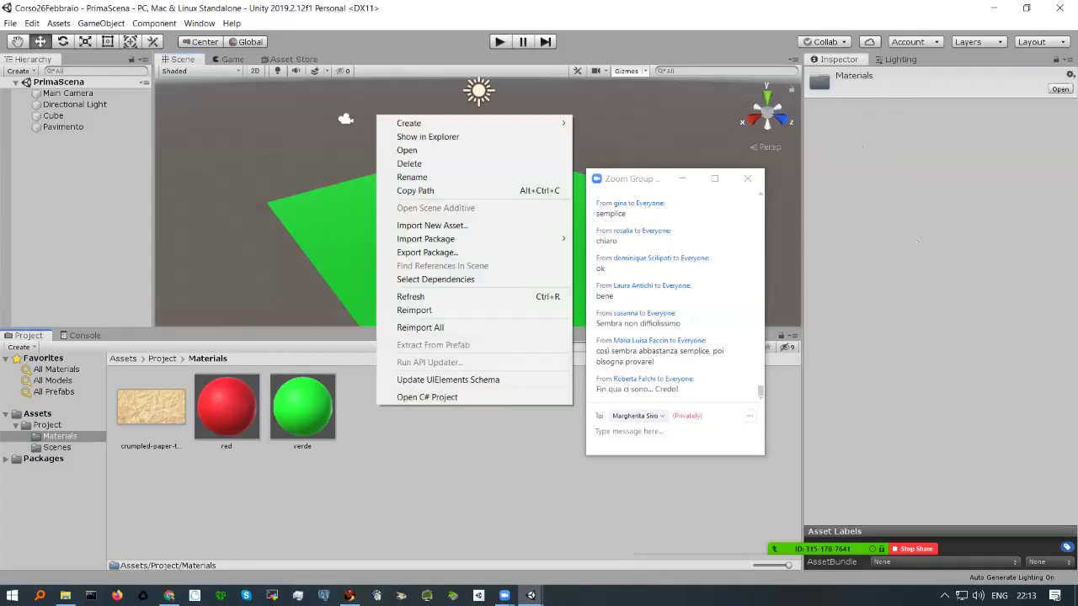
- Create a plain white Standard material named 'carta' in the Materials folder and keep it selected
{"action": "mouse_move", "coordinate": [421, 123]}
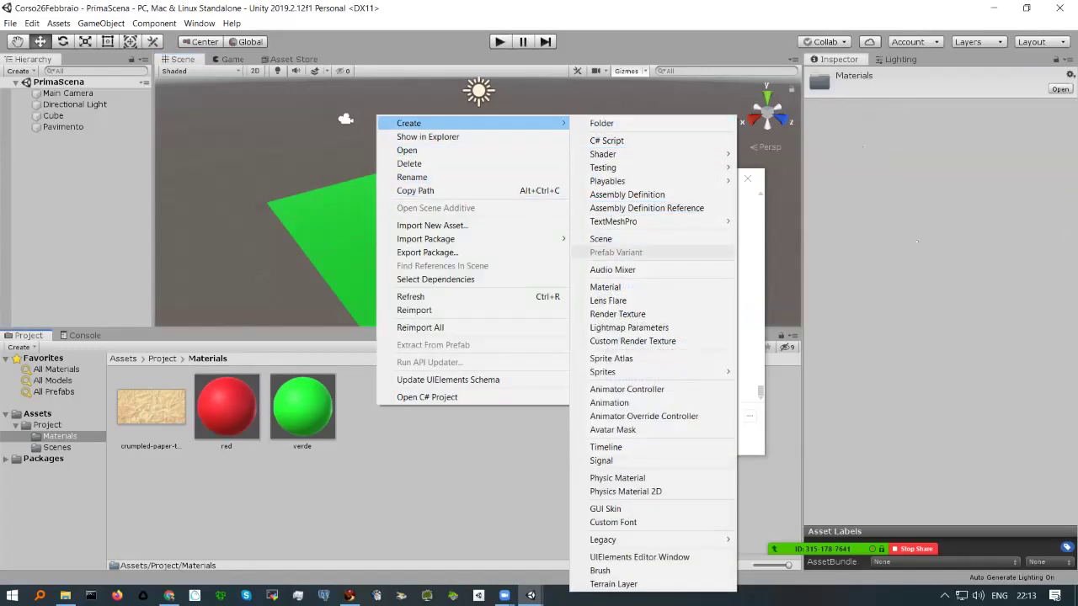
{"action": "left_click", "coordinate": [613, 287]}
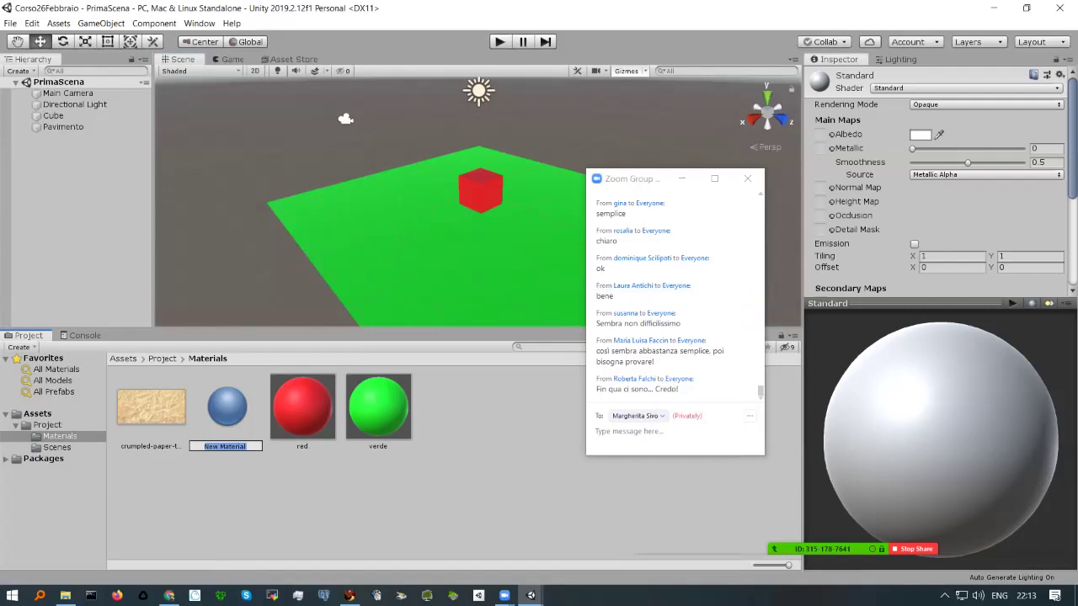
{"action": "type", "text": "carta"}
{"action": "key", "text": "Return"}
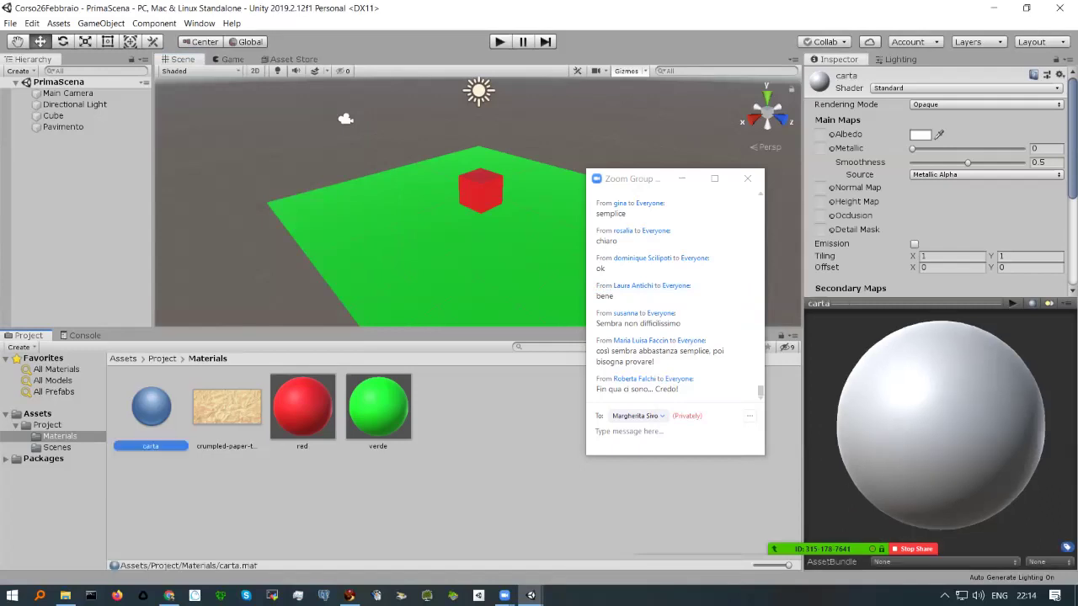
{"action": "left_click", "coordinate": [227, 408]}
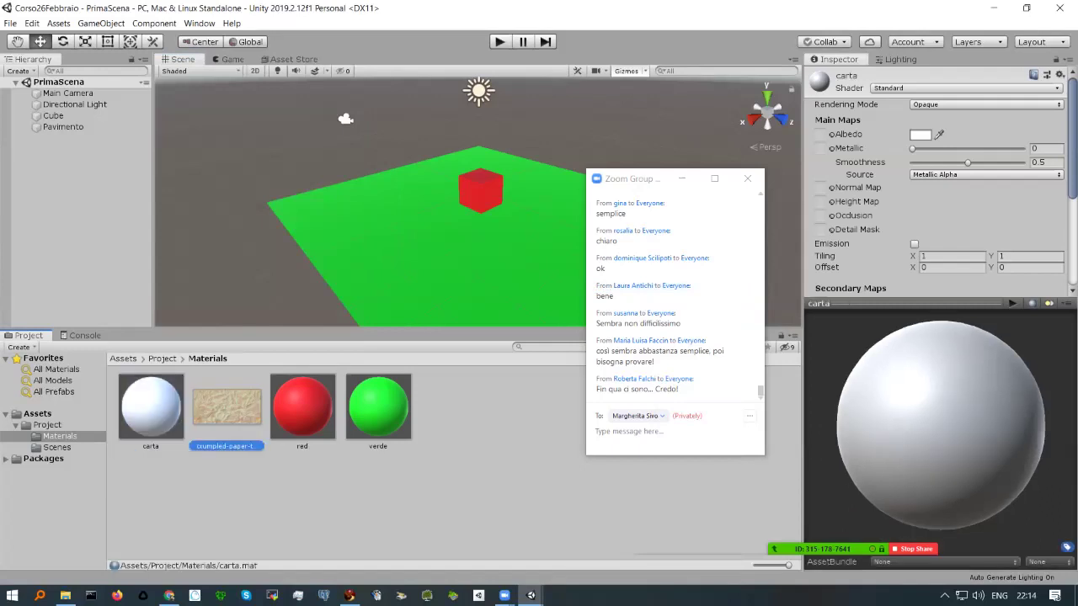
{"action": "left_click", "coordinate": [151, 408]}
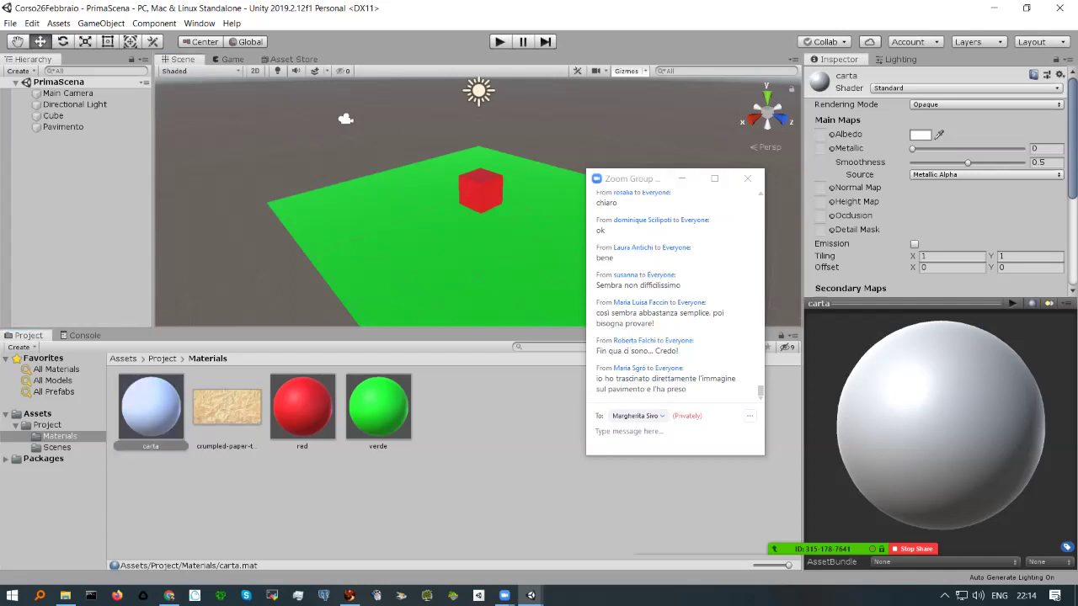
- Drop the crumpled-paper texture into carta's Albedo slot so the Pavimento floor looks like paper
{"action": "left_click", "coordinate": [820, 148]}
{"action": "left_click", "coordinate": [820, 135]}
{"action": "left_click_drag", "start_coordinate": [820, 135], "coordinate": [820, 135]}
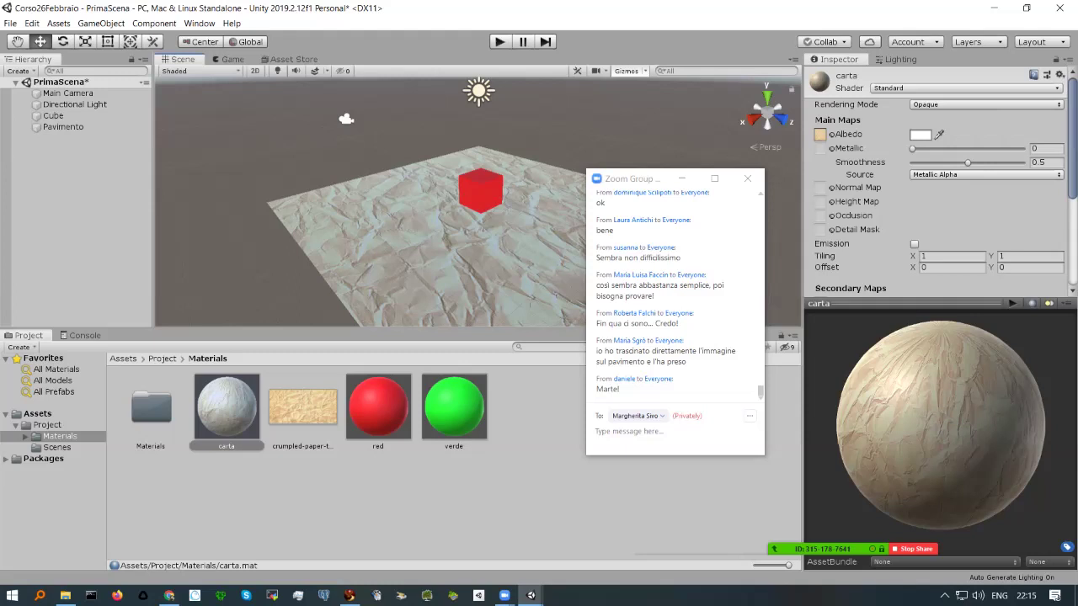
{"action": "double_click", "coordinate": [150, 409]}
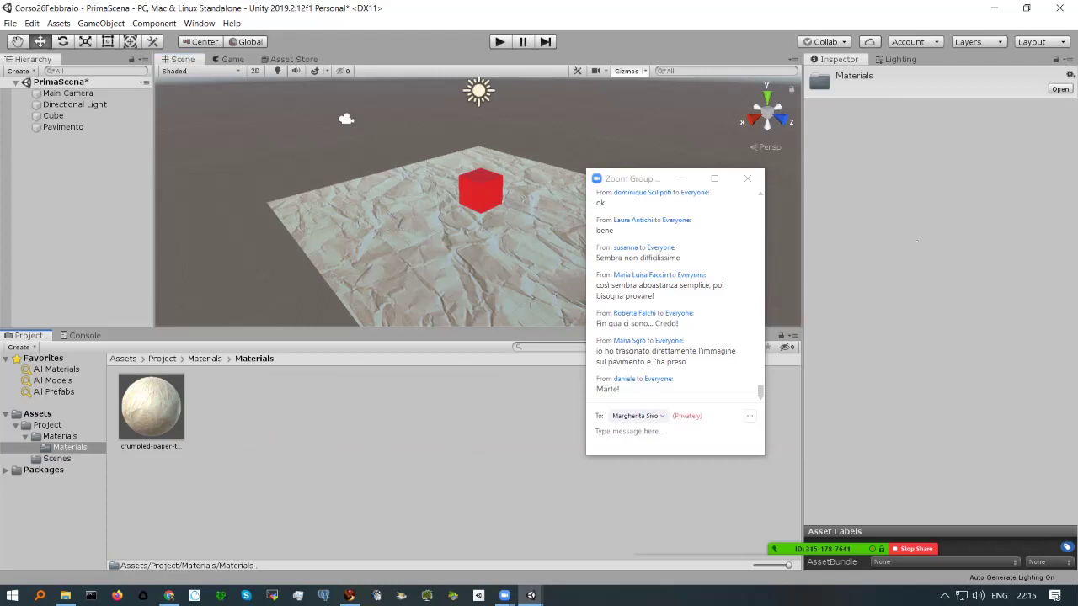
- Go up to the Materials folder and delete the carta material
{"action": "left_click", "coordinate": [205, 358]}
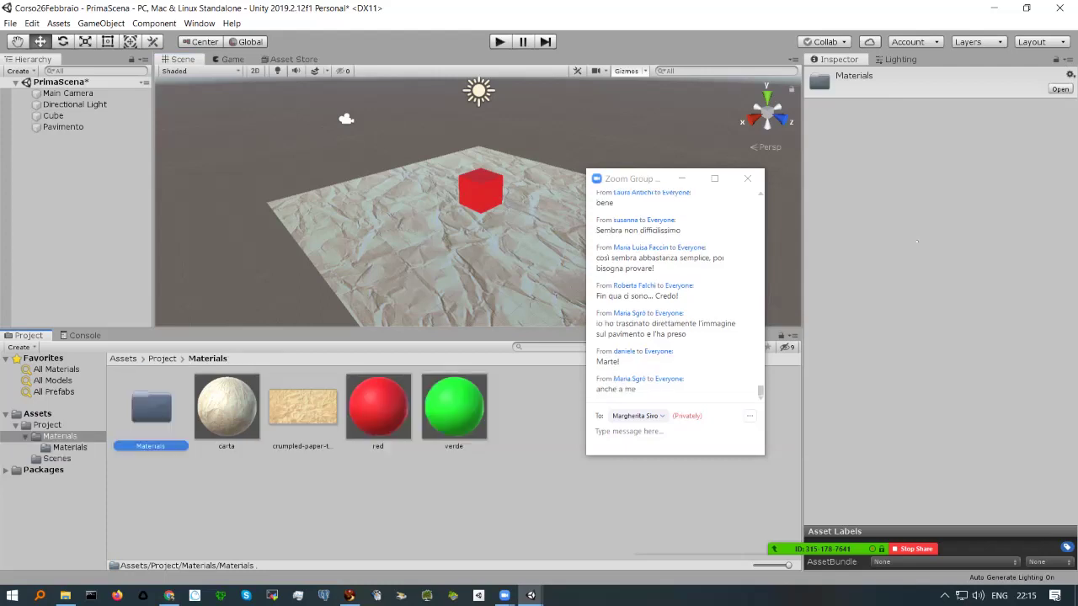
{"action": "left_click", "coordinate": [225, 406]}
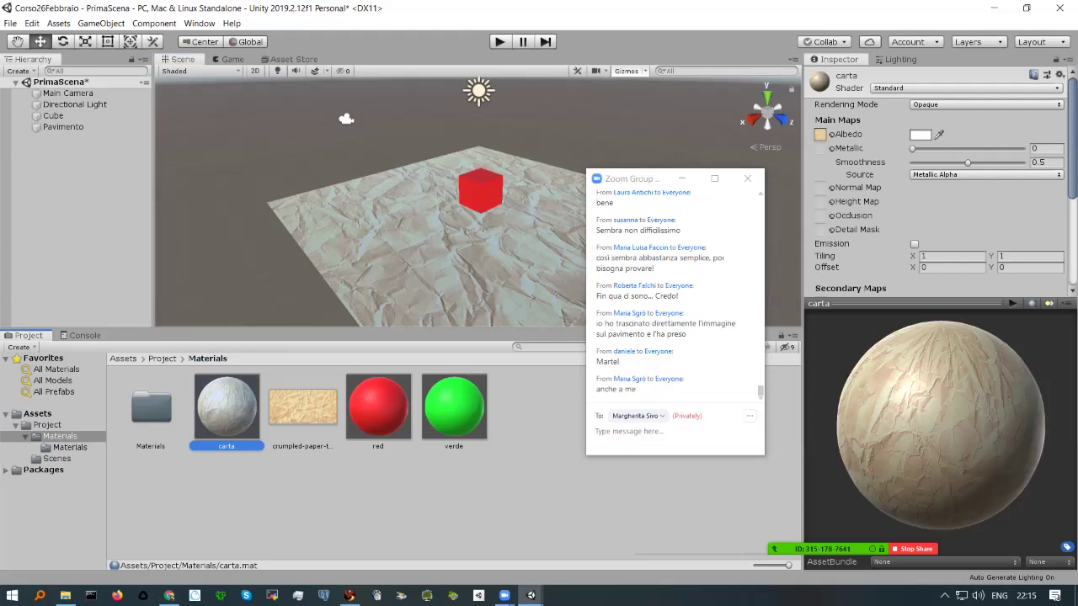
{"action": "key", "text": "Delete"}
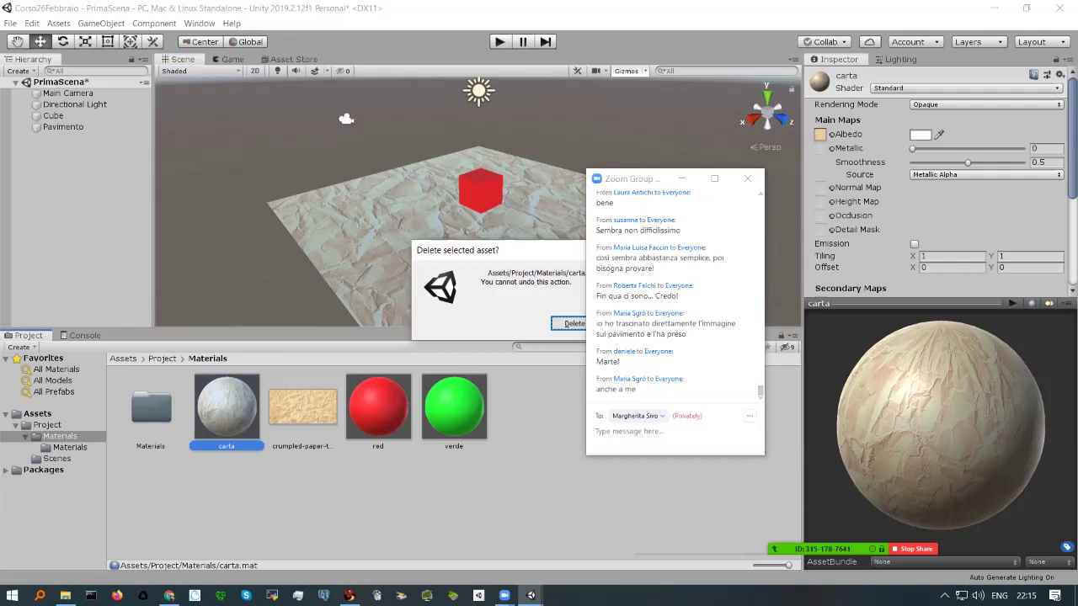
{"action": "key", "text": "Return"}
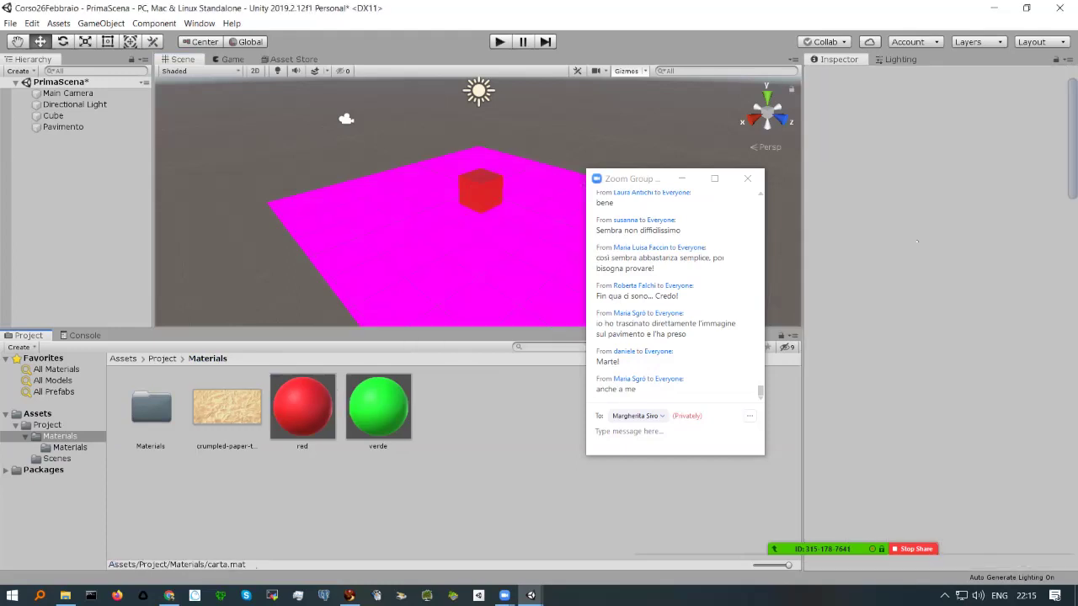
- Delete the Materials subfolder, then open the recreated Materials subfolder holding the crumpled-paper material
{"action": "left_click", "coordinate": [151, 409]}
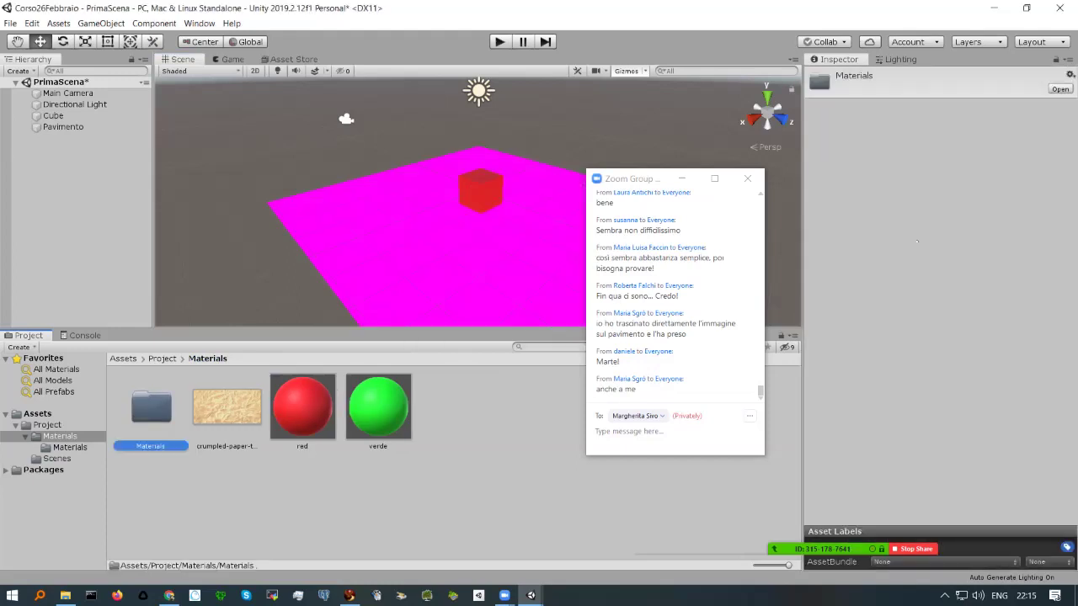
{"action": "key", "text": "Delete"}
{"action": "key", "text": "Return"}
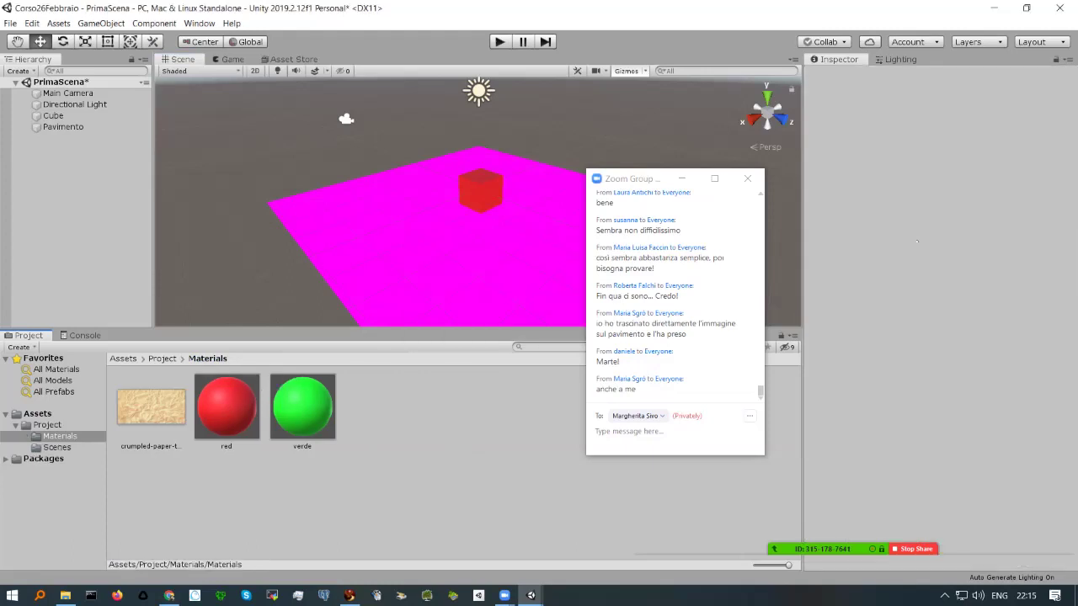
{"action": "left_click", "coordinate": [151, 407]}
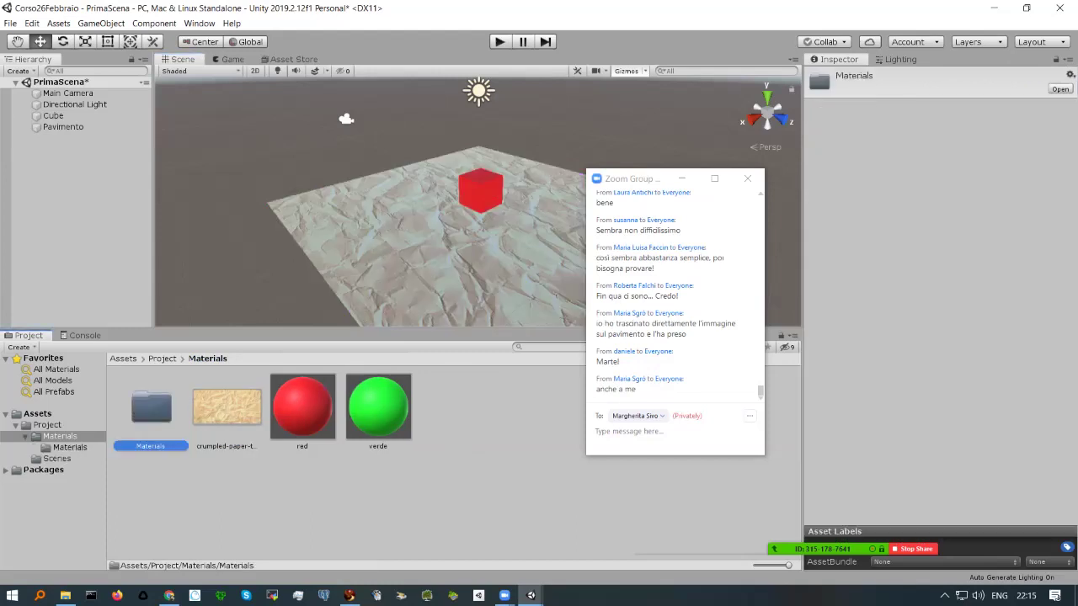
{"action": "double_click", "coordinate": [151, 407]}
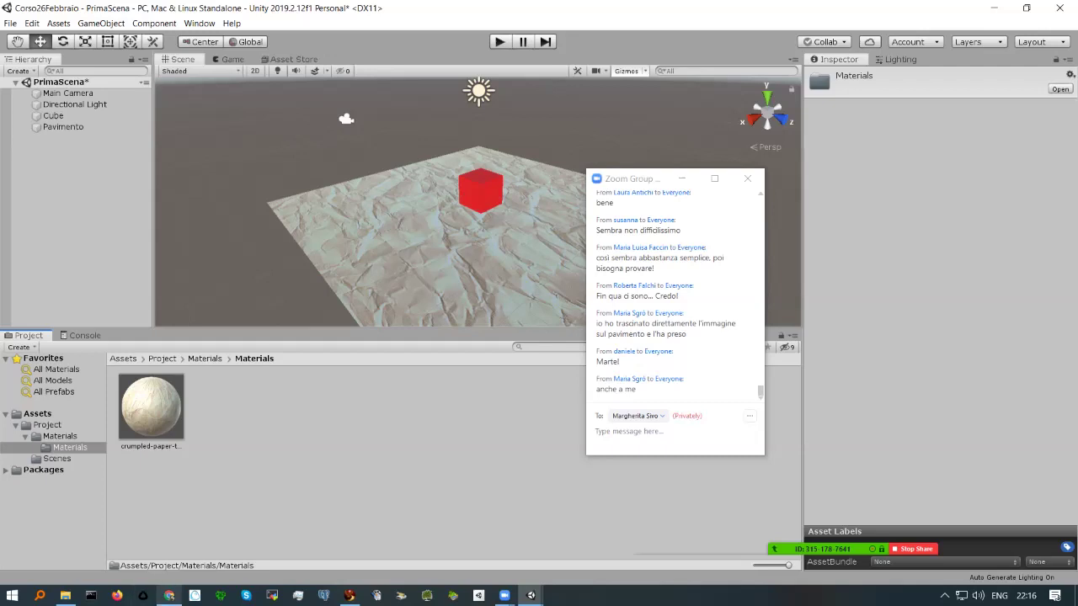
- In Chrome, search Google for 'rosa' and show the image results
{"action": "left_click", "coordinate": [169, 595]}
{"action": "left_click", "coordinate": [332, 37]}
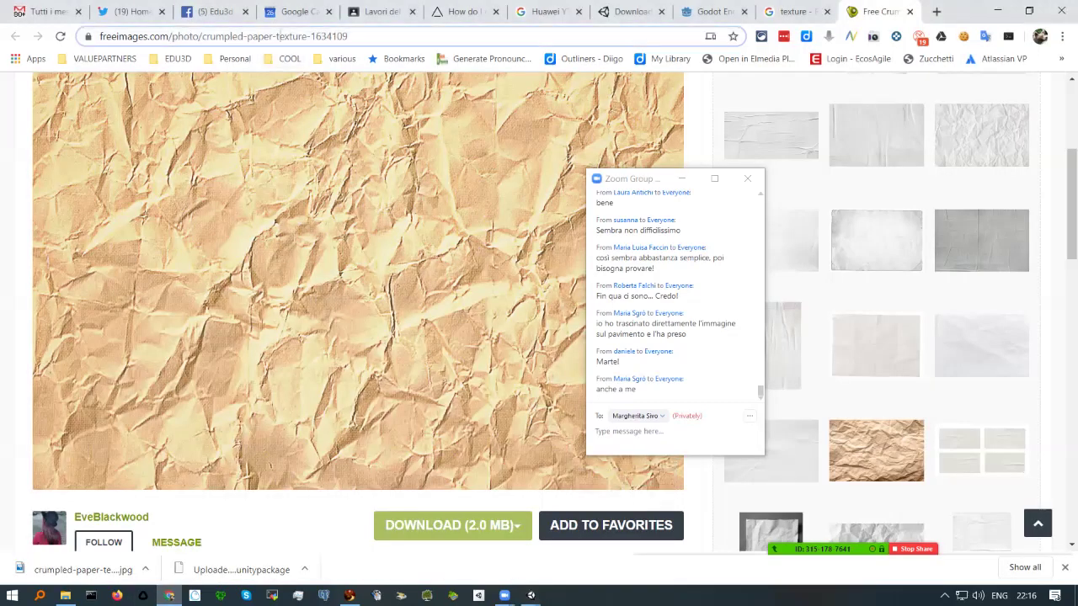
{"action": "key", "text": "ctrl+a"}
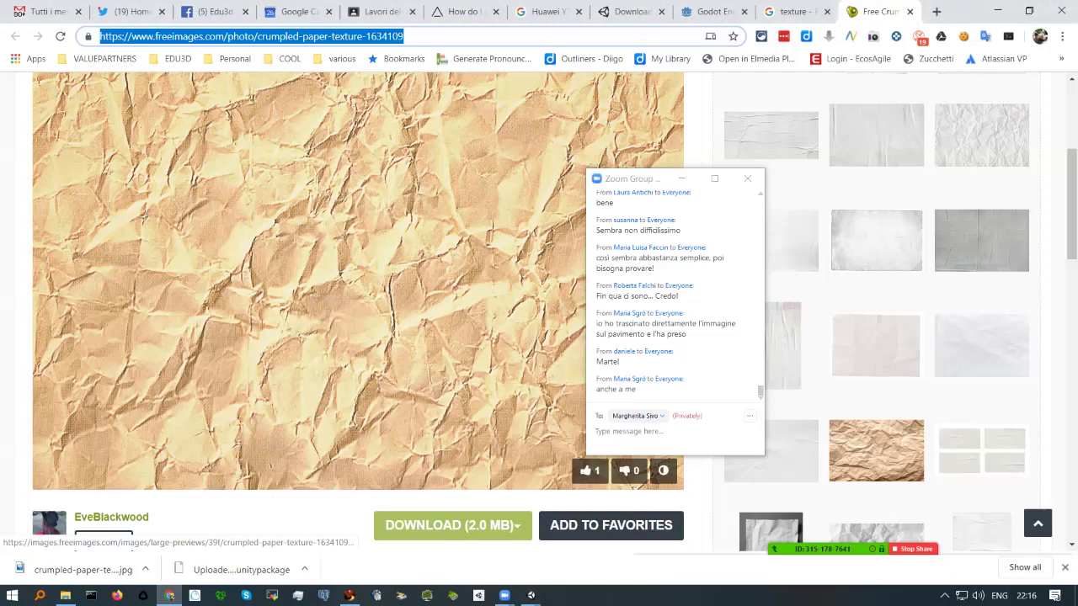
{"action": "type", "text": "rosa"}
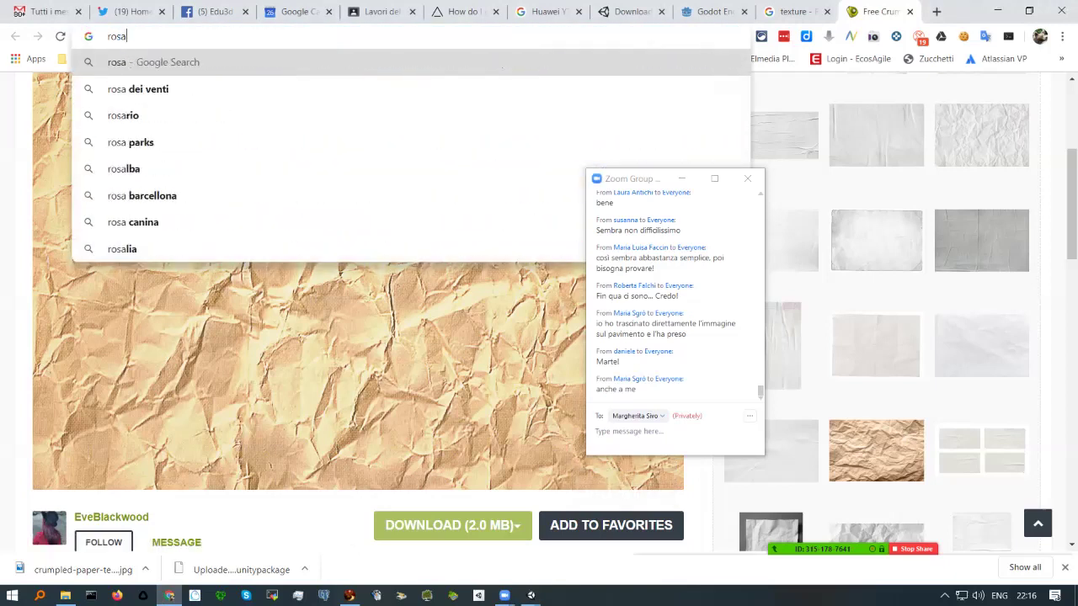
{"action": "key", "text": "Return"}
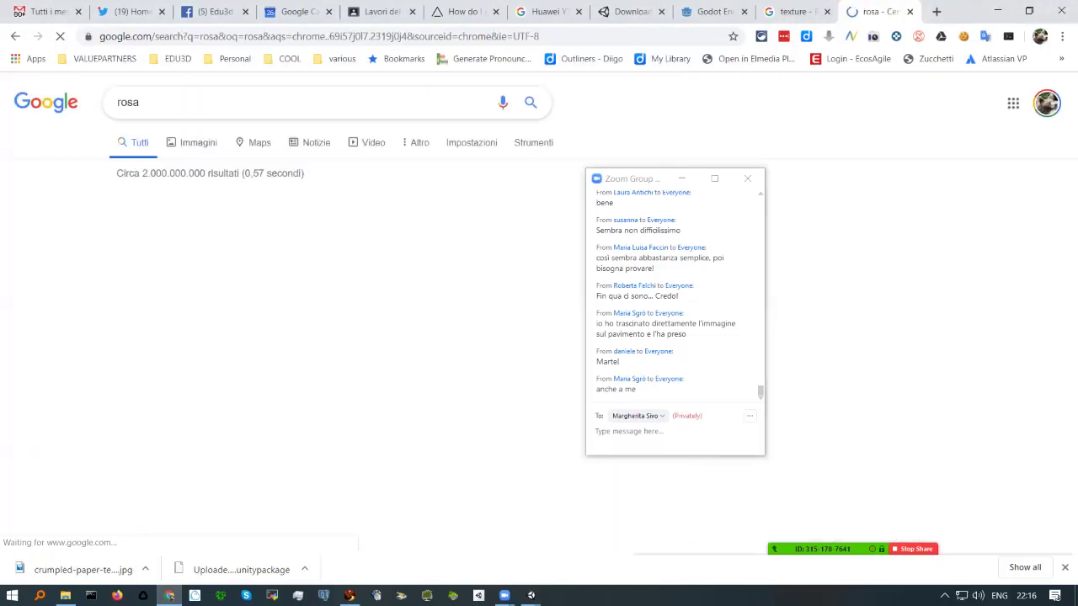
{"action": "left_click", "coordinate": [192, 142]}
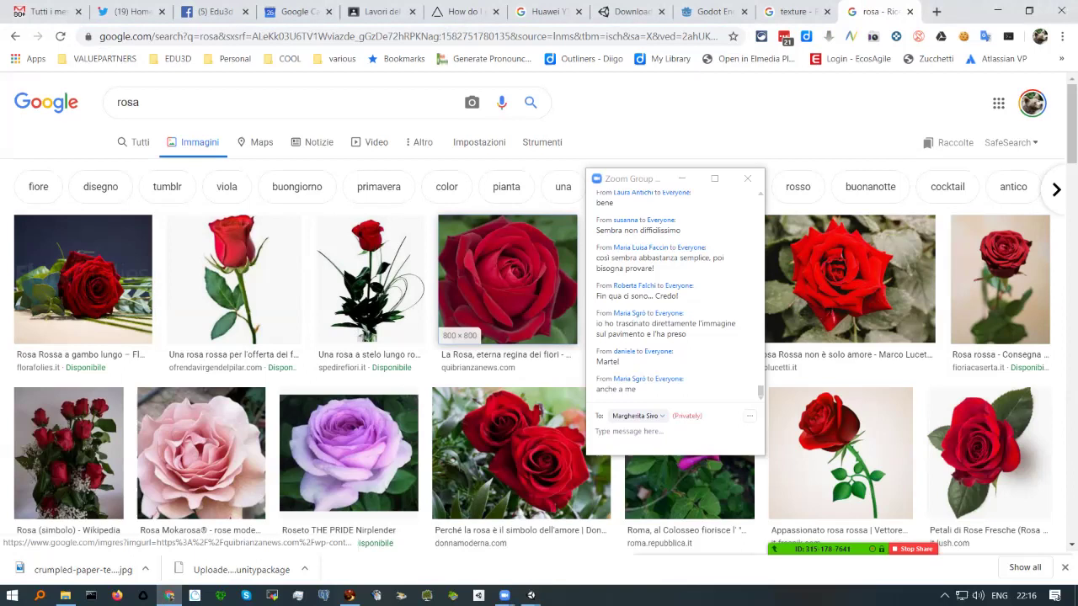
- Save a large red rose photo into the project's Assets/Project/Materials folder and return to Unity
{"action": "left_click", "coordinate": [507, 278]}
{"action": "scroll", "coordinate": [823, 244], "scroll_direction": "down", "scroll_amount": 1}
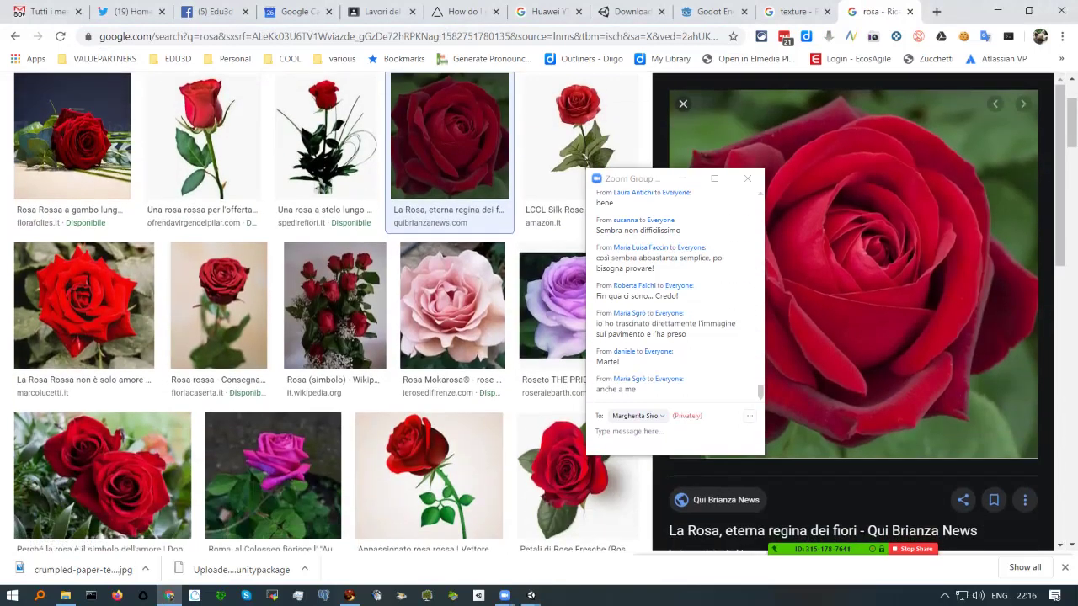
{"action": "right_click", "coordinate": [823, 231]}
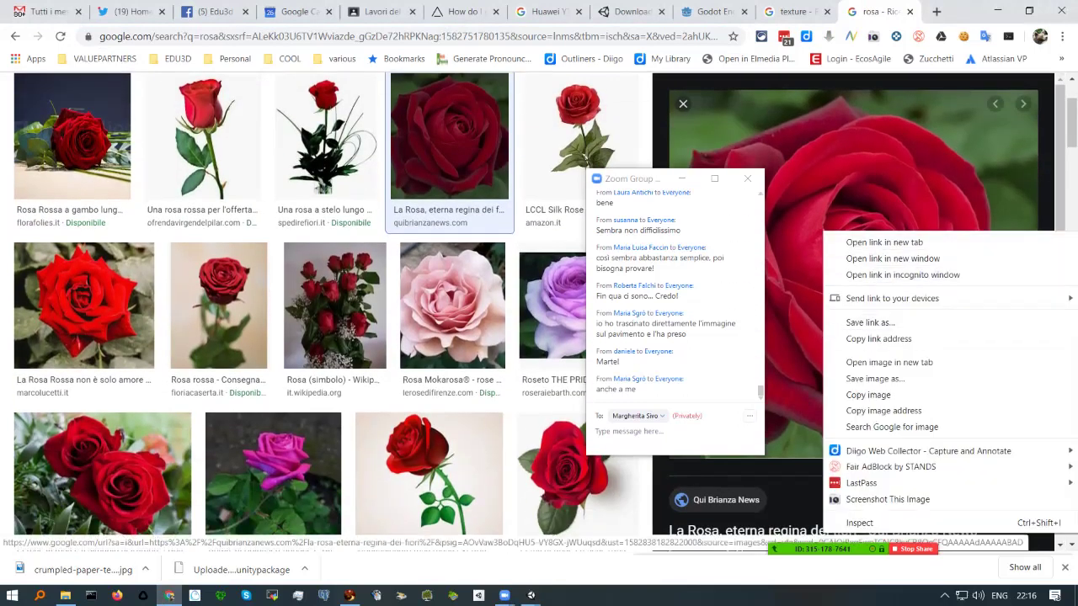
{"action": "left_click", "coordinate": [875, 378]}
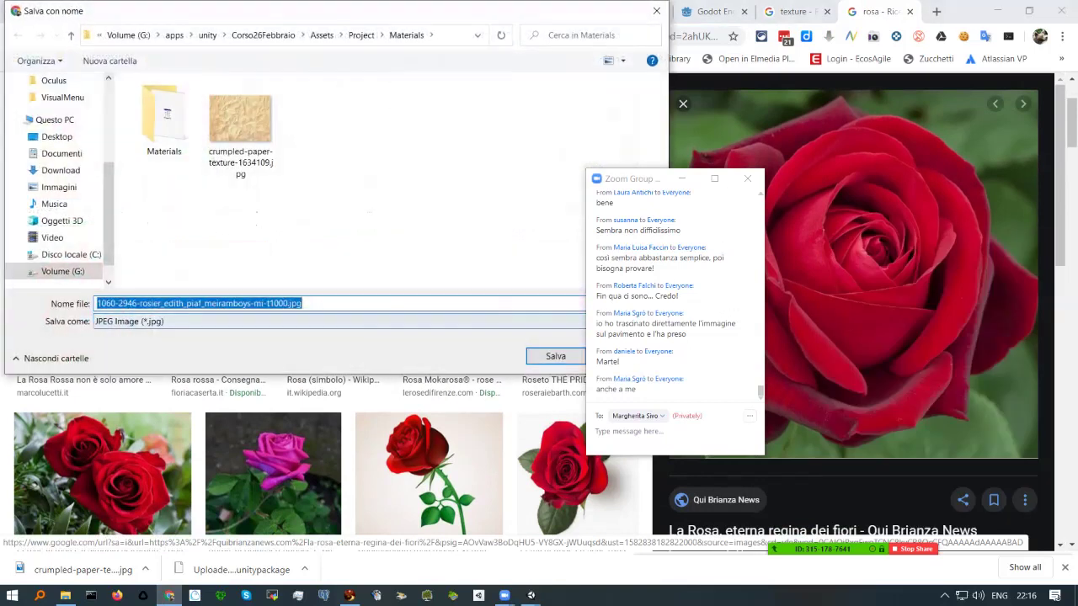
{"action": "key", "text": "Return"}
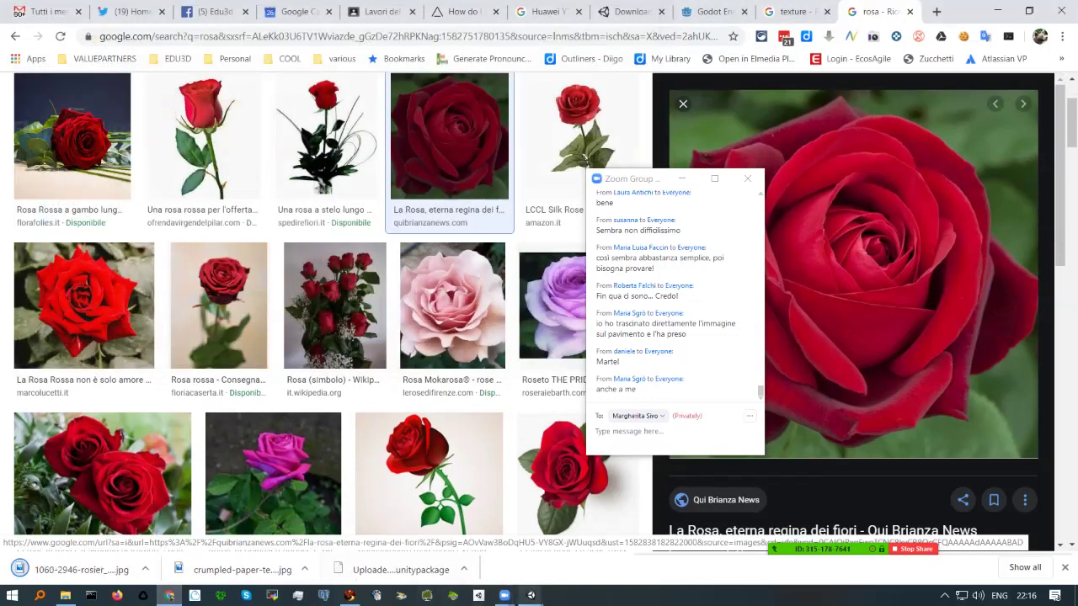
{"action": "mouse_move", "coordinate": [530, 596]}
{"action": "left_click", "coordinate": [618, 518]}
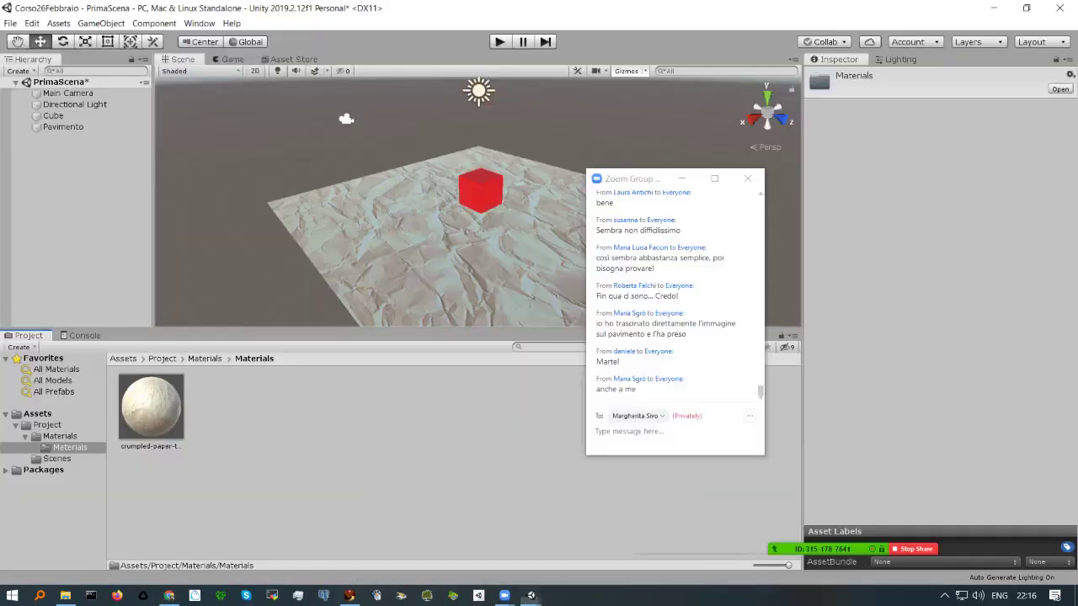
- Drag the downloaded rose image from Materials onto the red cube so its faces show the rose
{"action": "left_click", "coordinate": [205, 357]}
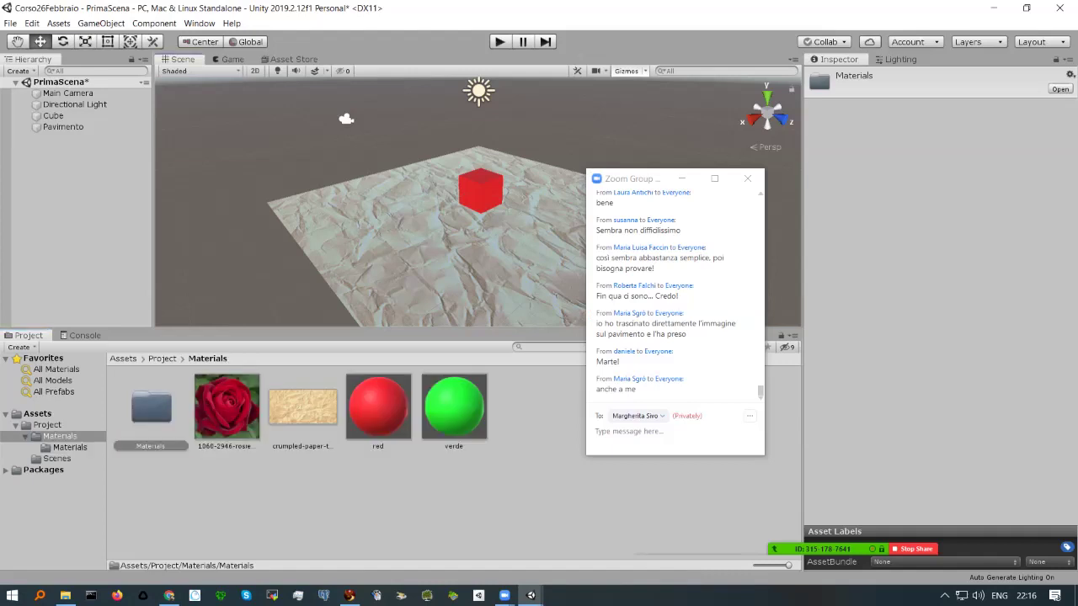
{"action": "left_click_drag", "start_coordinate": [226, 406], "coordinate": [480, 190]}
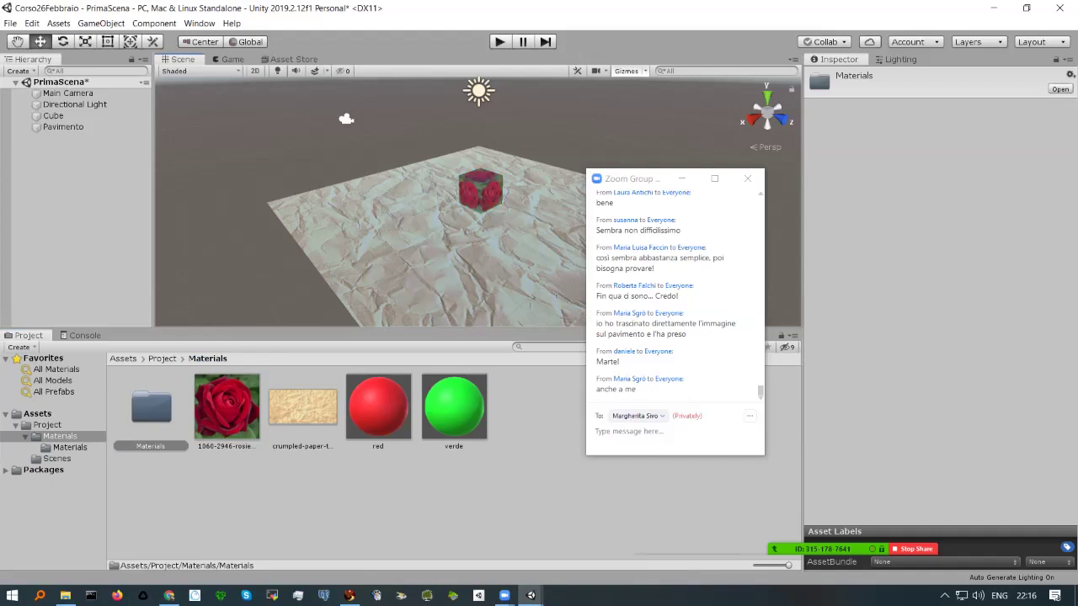
{"action": "scroll", "coordinate": [478, 228], "scroll_direction": "up", "scroll_amount": 2}
{"action": "scroll", "coordinate": [477, 227], "scroll_direction": "up", "scroll_amount": 2}
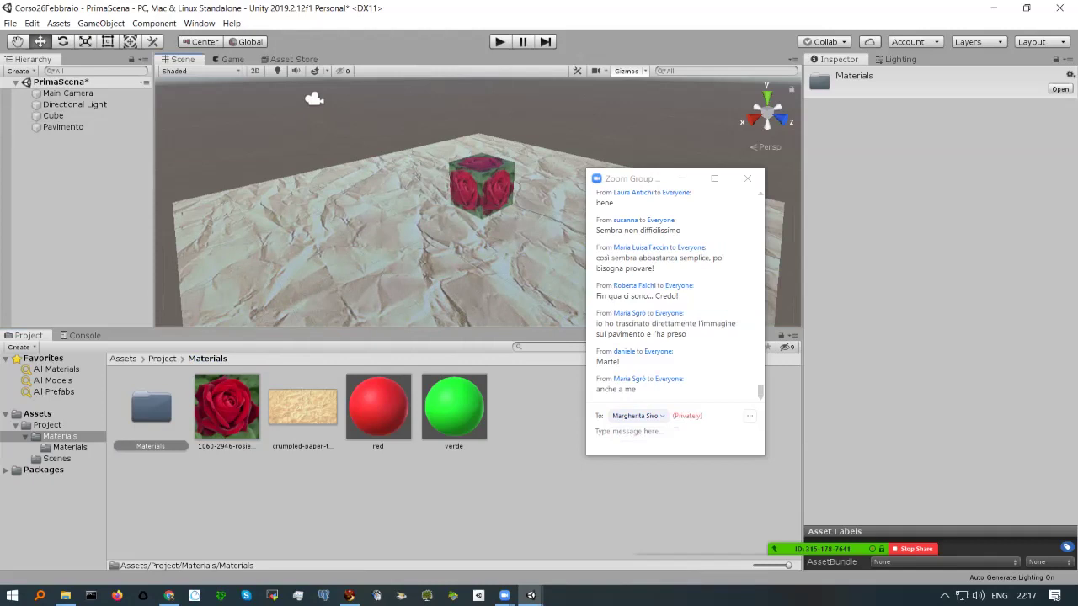
{"action": "scroll", "coordinate": [472, 219], "scroll_direction": "down", "scroll_amount": 5}
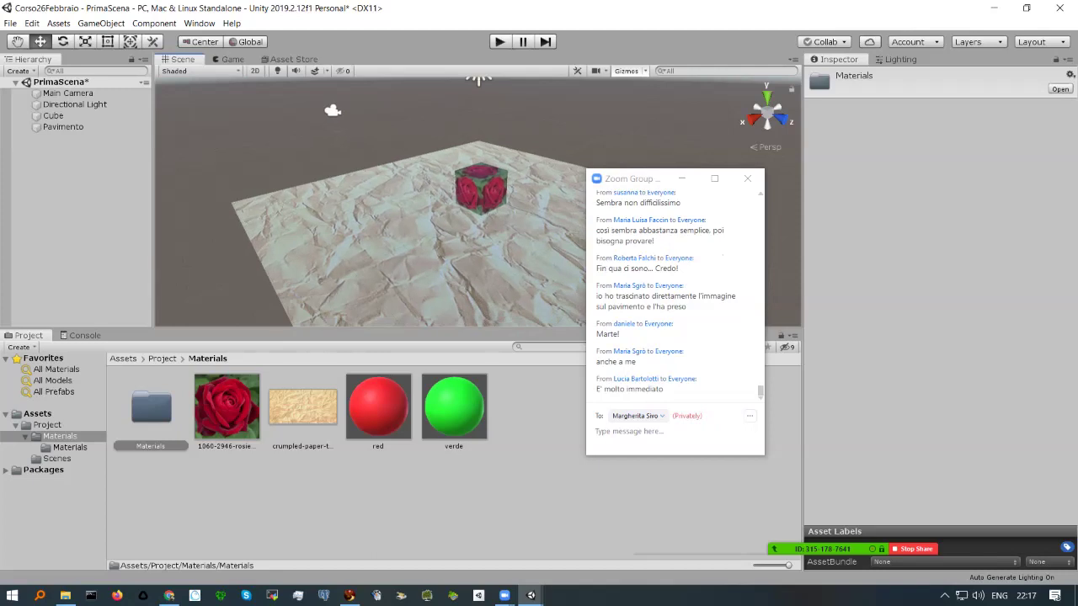
{"action": "left_click", "coordinate": [899, 59]}
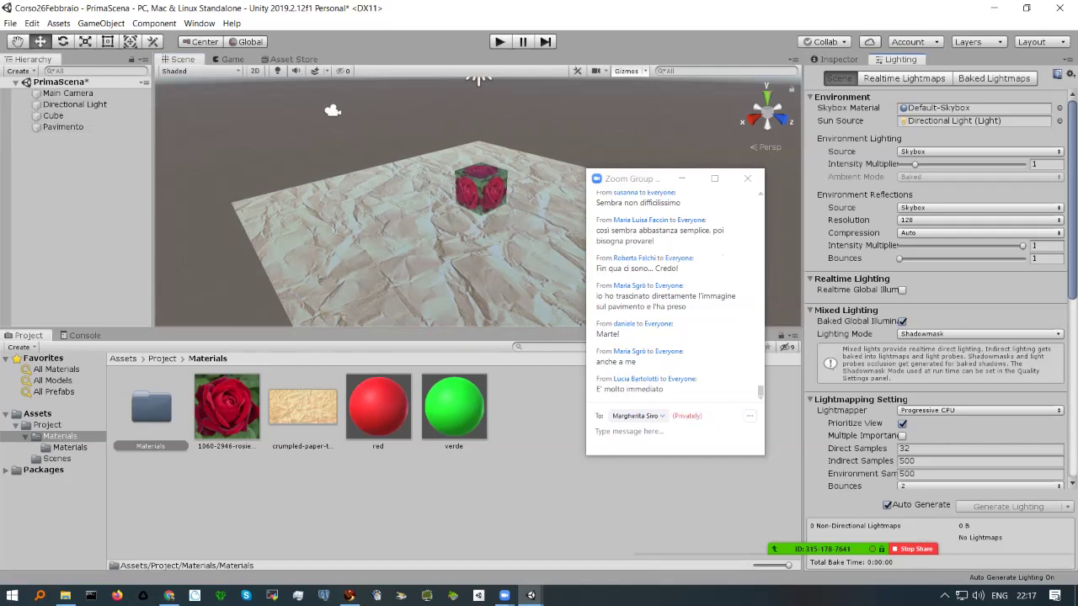
- Save the scene and move the Directional Light further left along its X axis
{"action": "key", "text": "ctrl+s"}
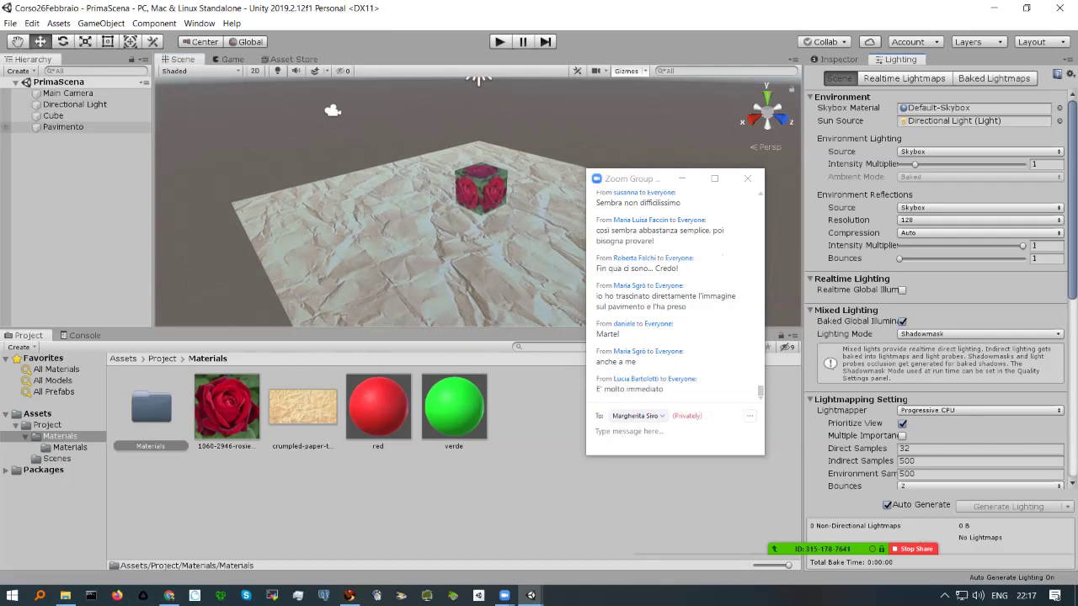
{"action": "scroll", "coordinate": [478, 202], "scroll_direction": "down", "scroll_amount": 3}
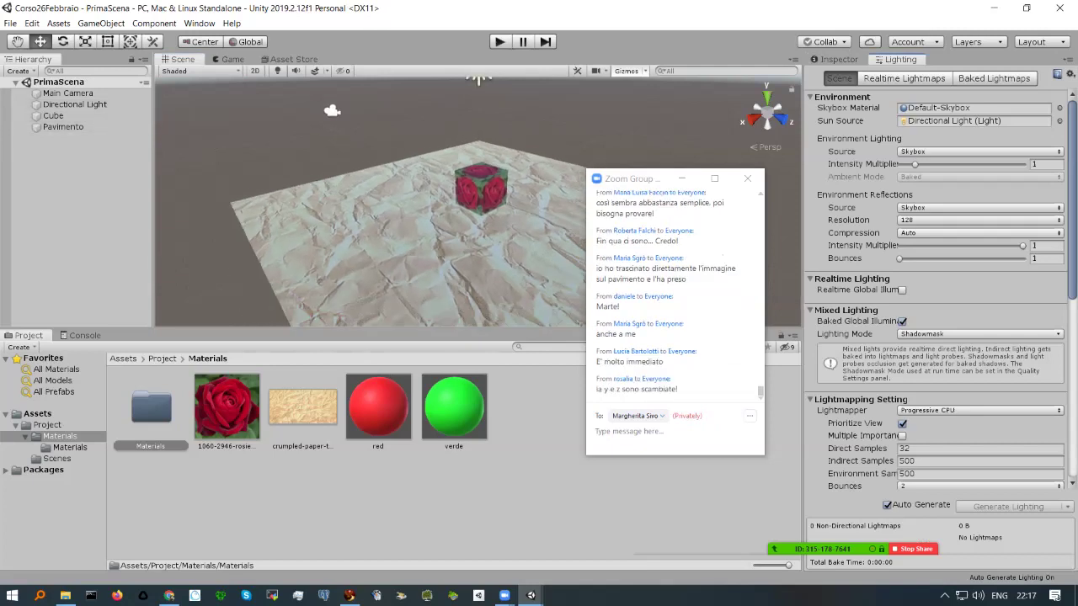
{"action": "left_click", "coordinate": [477, 108]}
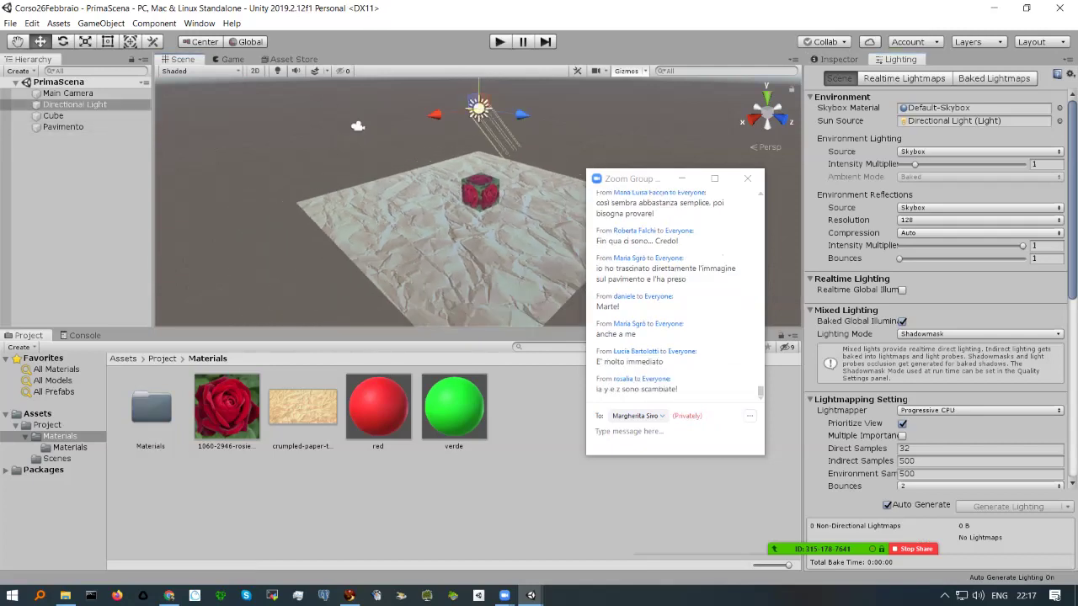
{"action": "left_click_drag", "start_coordinate": [433, 114], "coordinate": [347, 126]}
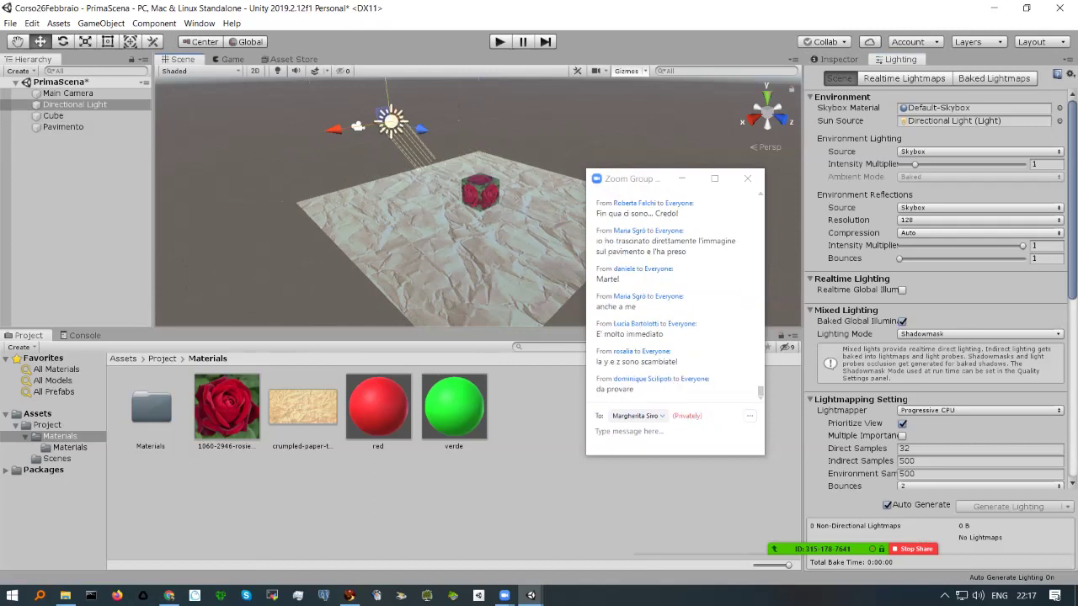
{"action": "scroll", "coordinate": [455, 202], "scroll_direction": "down", "scroll_amount": 5}
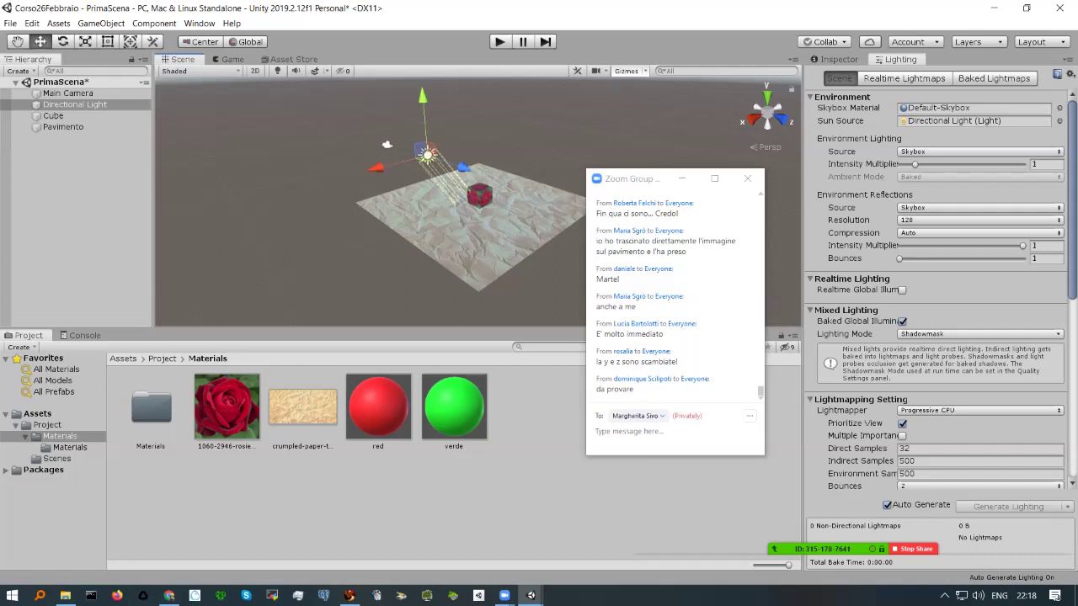
- Tick Realtime Global Illumination in the Lighting settings, then select the rose cube
{"action": "middle_click_drag", "start_coordinate": [472, 202], "coordinate": [490, 206]}
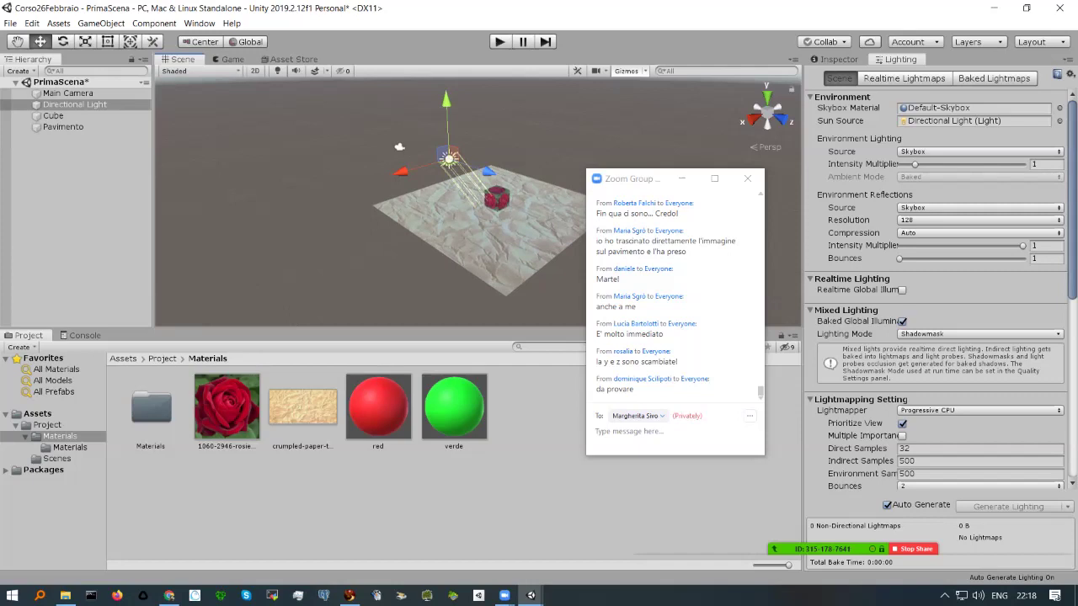
{"action": "left_click", "coordinate": [902, 290]}
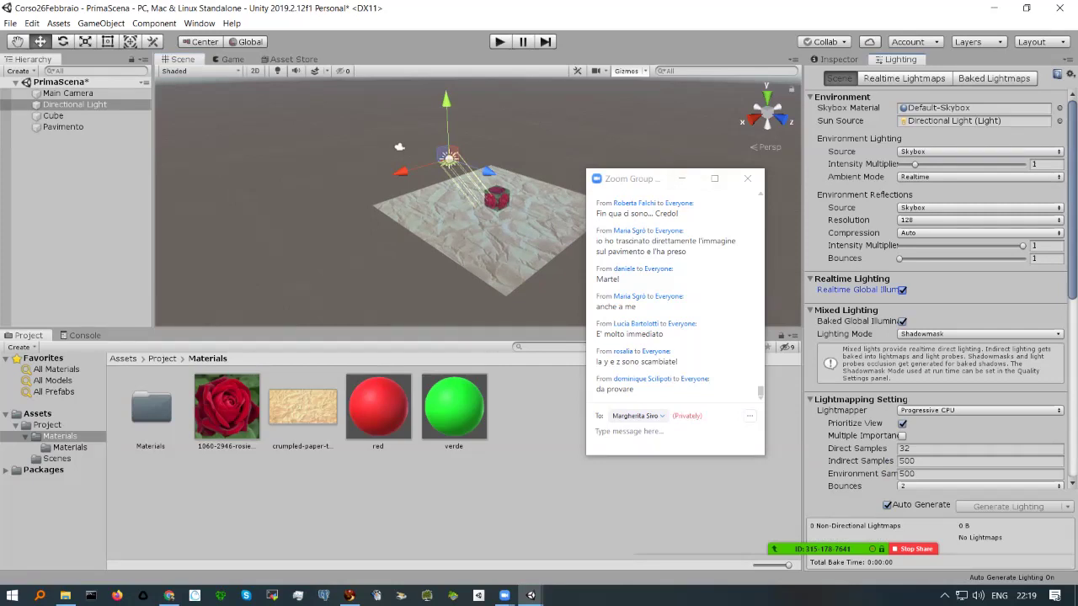
{"action": "scroll", "coordinate": [477, 199], "scroll_direction": "up", "scroll_amount": 2}
{"action": "scroll", "coordinate": [477, 199], "scroll_direction": "up", "scroll_amount": 2}
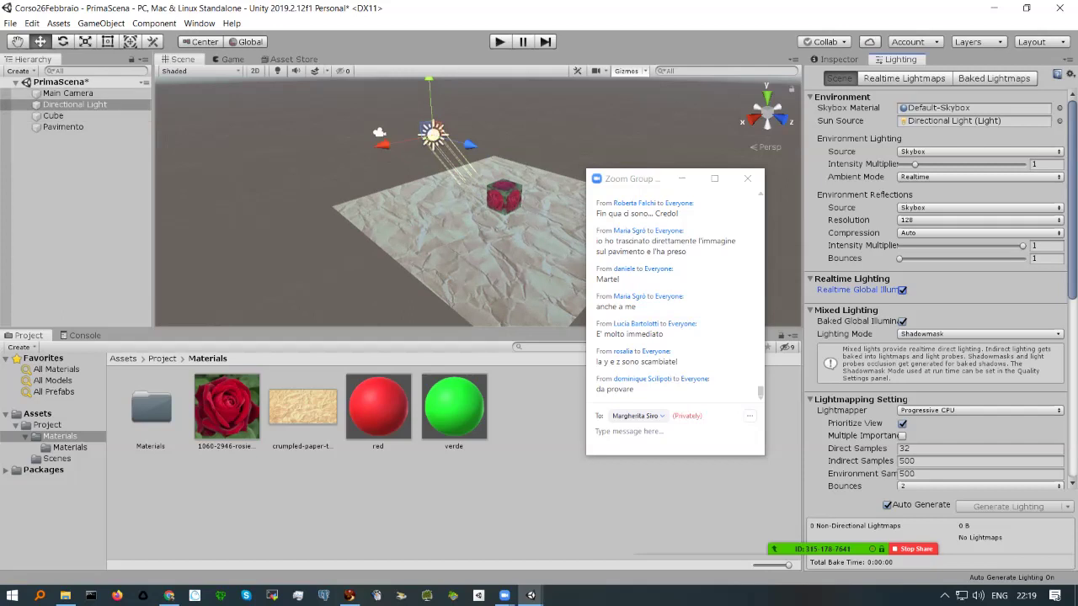
{"action": "left_click", "coordinate": [53, 115]}
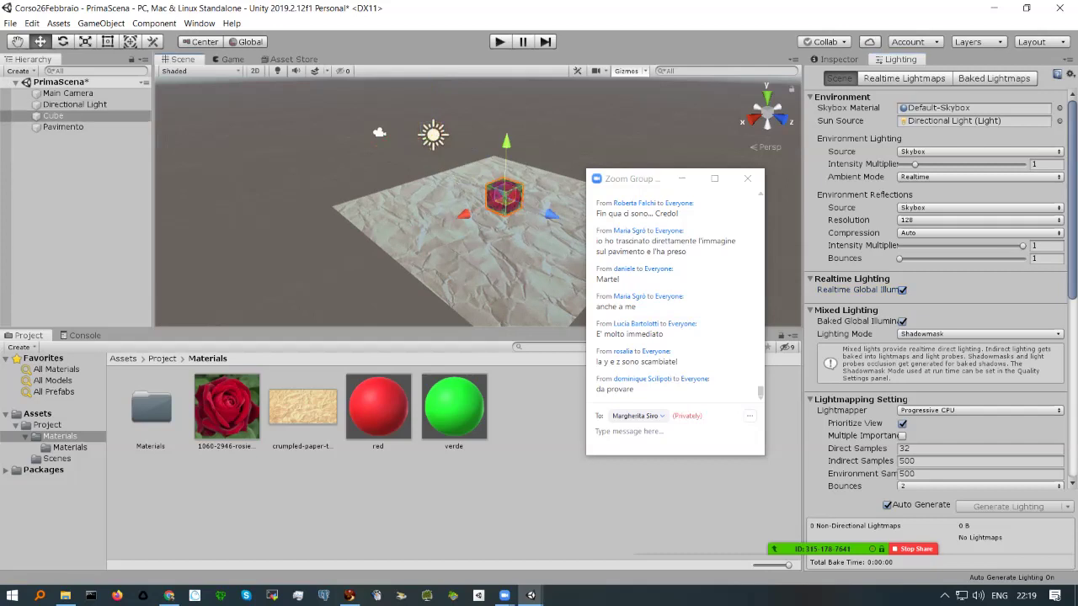
- Rotate the rose cube, undo a height stretch, then scale it uniformly into a big box
{"action": "key", "text": "e"}
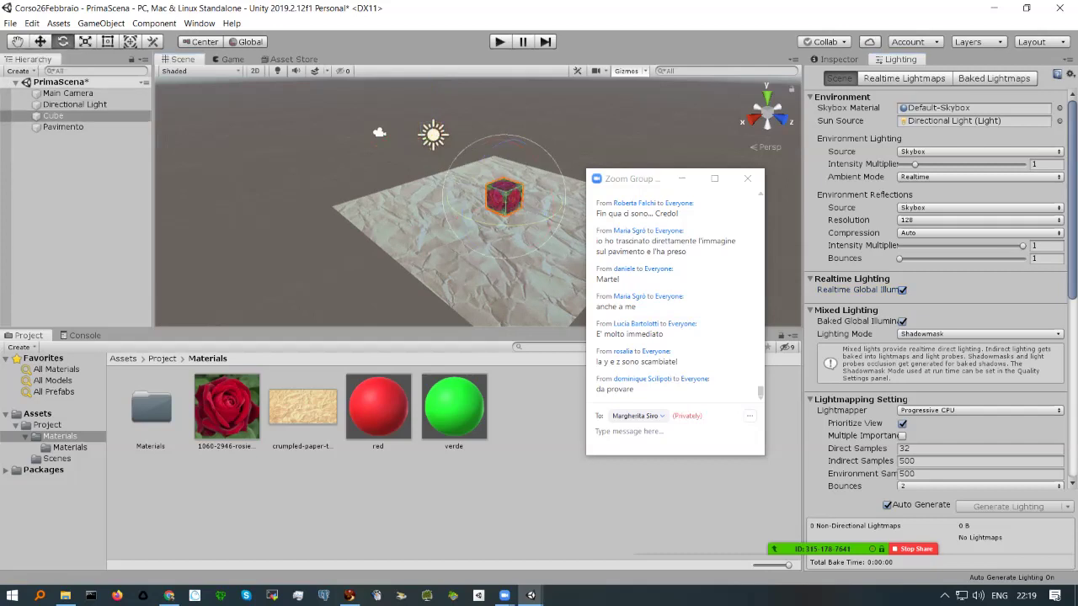
{"action": "mouse_move", "coordinate": [515, 225]}
{"action": "left_mouse_down"}
{"action": "mouse_move", "coordinate": [501, 245]}
{"action": "mouse_move", "coordinate": [489, 225]}
{"action": "mouse_move", "coordinate": [547, 218]}
{"action": "left_mouse_up"}
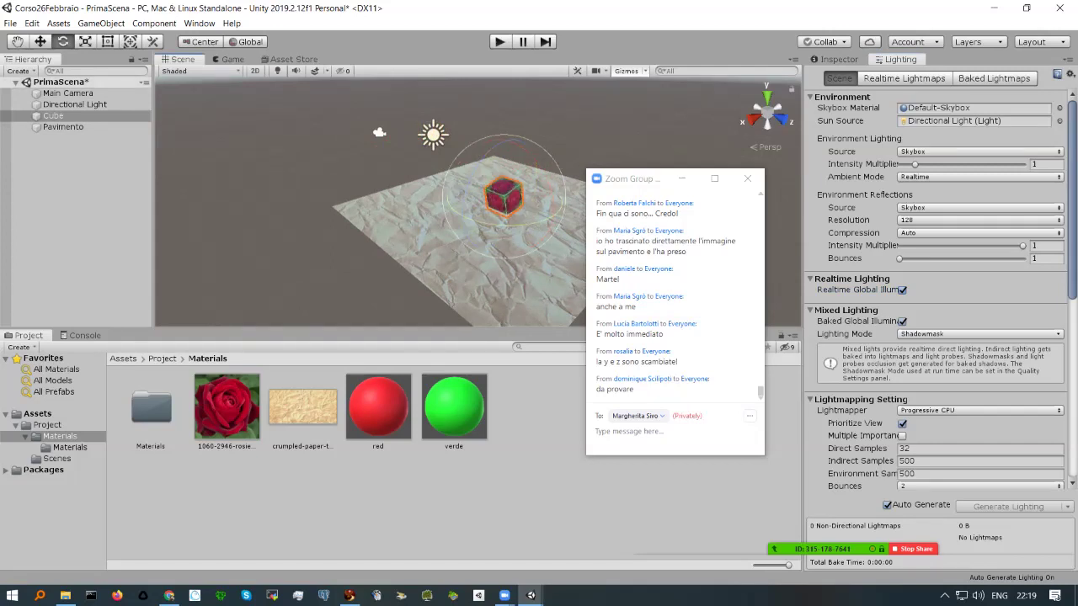
{"action": "left_click", "coordinate": [85, 41]}
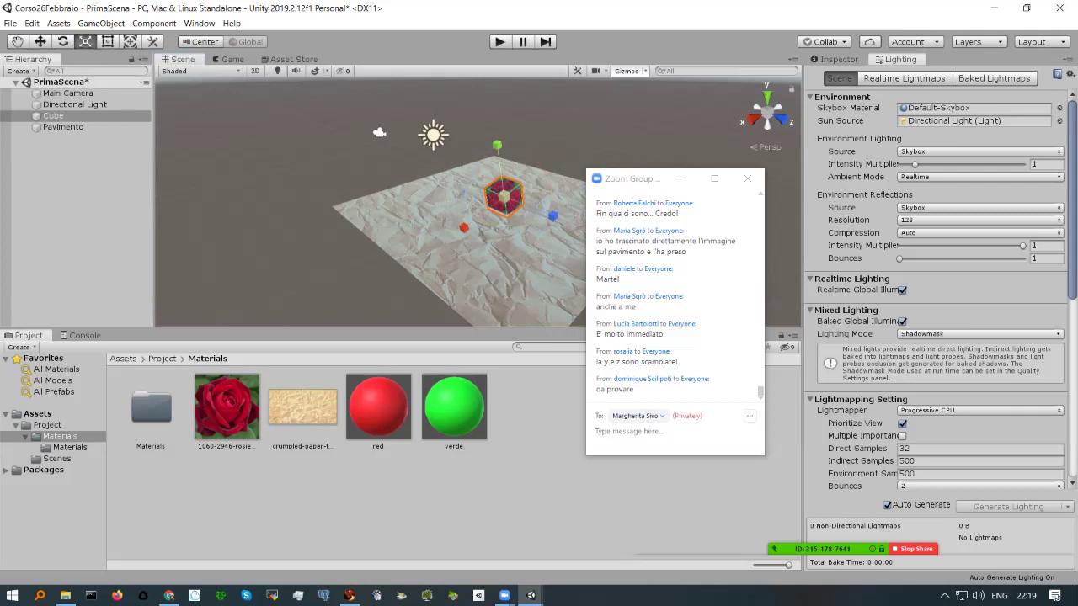
{"action": "mouse_move", "coordinate": [496, 144]}
{"action": "left_mouse_down"}
{"action": "mouse_move", "coordinate": [489, 85]}
{"action": "mouse_move", "coordinate": [504, 196]}
{"action": "left_mouse_up"}
{"action": "key", "text": "ctrl+z"}
{"action": "left_click_drag", "start_coordinate": [504, 196], "coordinate": [552, 168]}
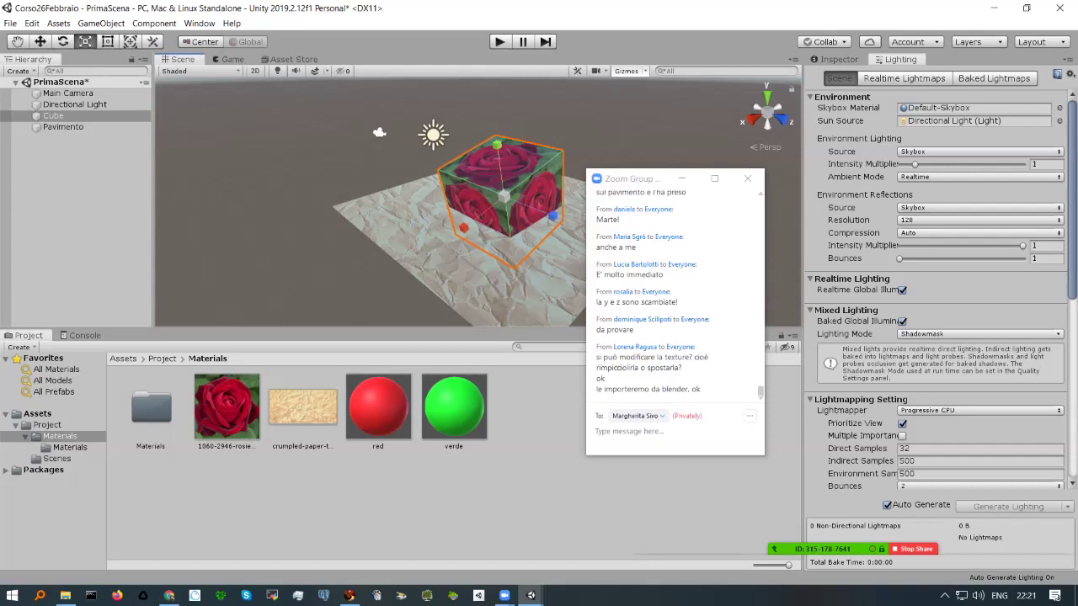
- Redo the cube's uniform enlargement, then cycle tools Q, W, E, R to the Rect Tool (T)
{"action": "key", "text": "ctrl+z"}
{"action": "key", "text": "ctrl+z"}
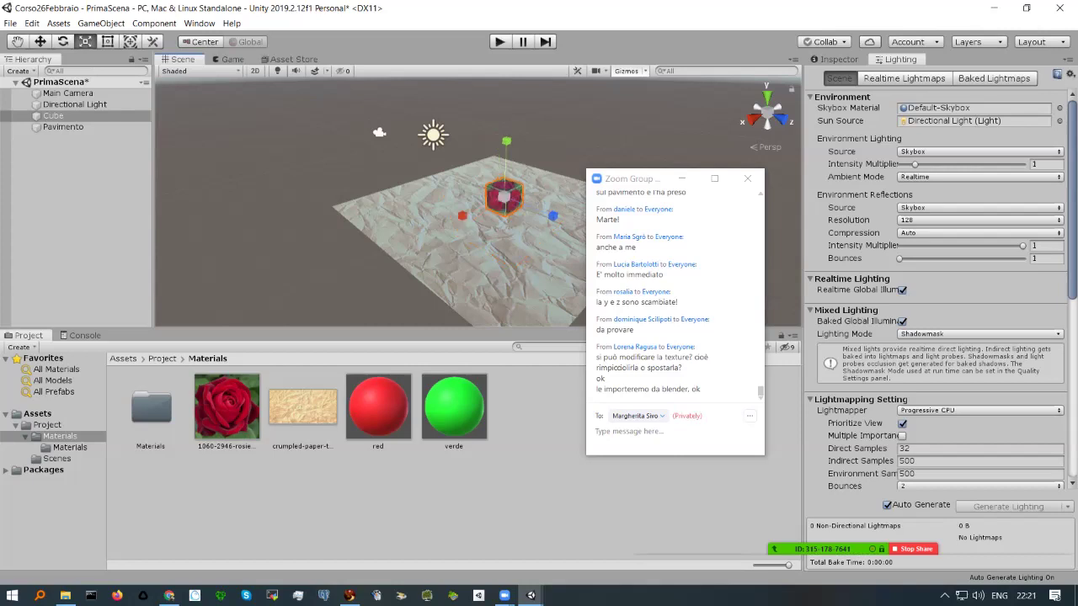
{"action": "left_click_drag", "start_coordinate": [503, 197], "coordinate": [551, 160]}
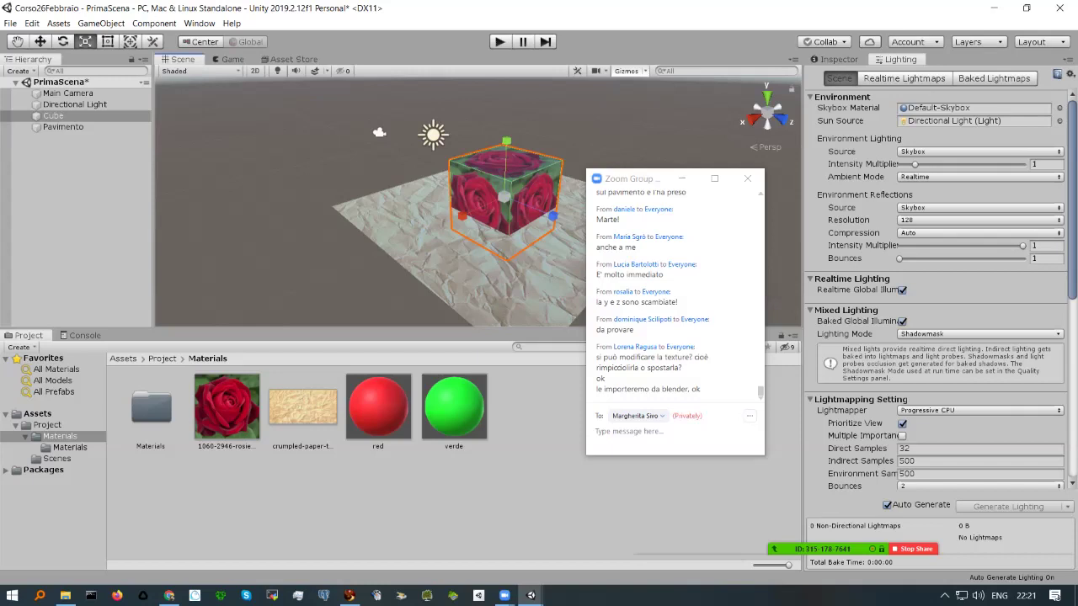
{"action": "key", "text": "q"}
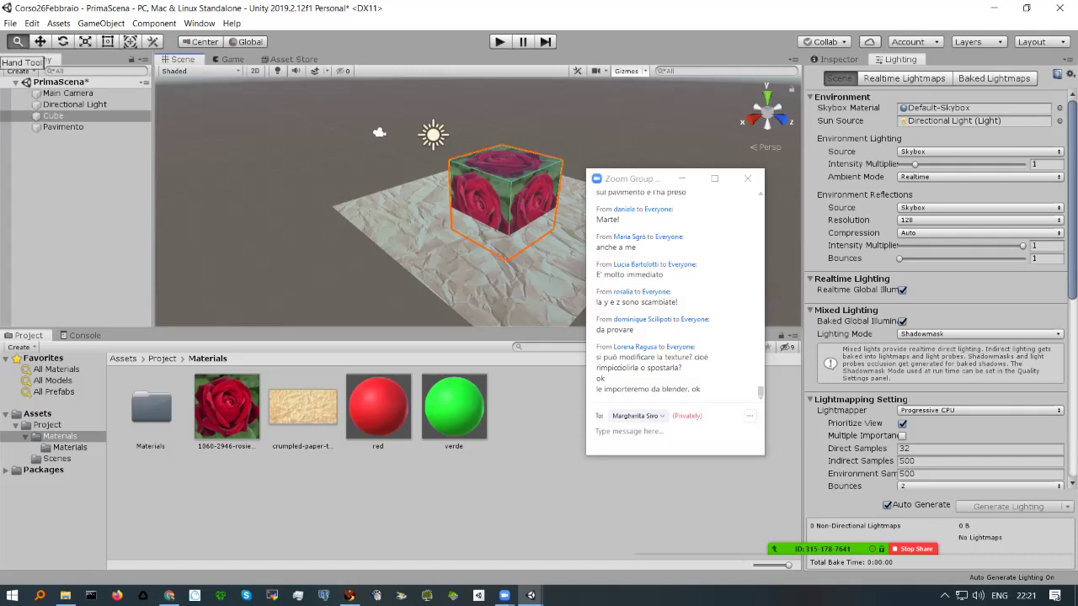
{"action": "key", "text": "w"}
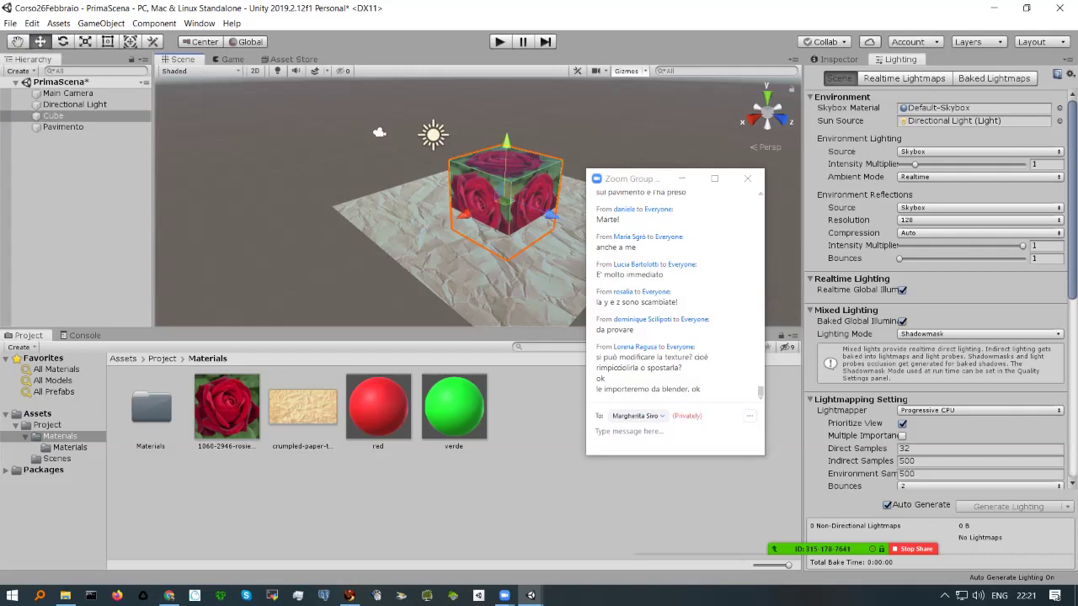
{"action": "key", "text": "e"}
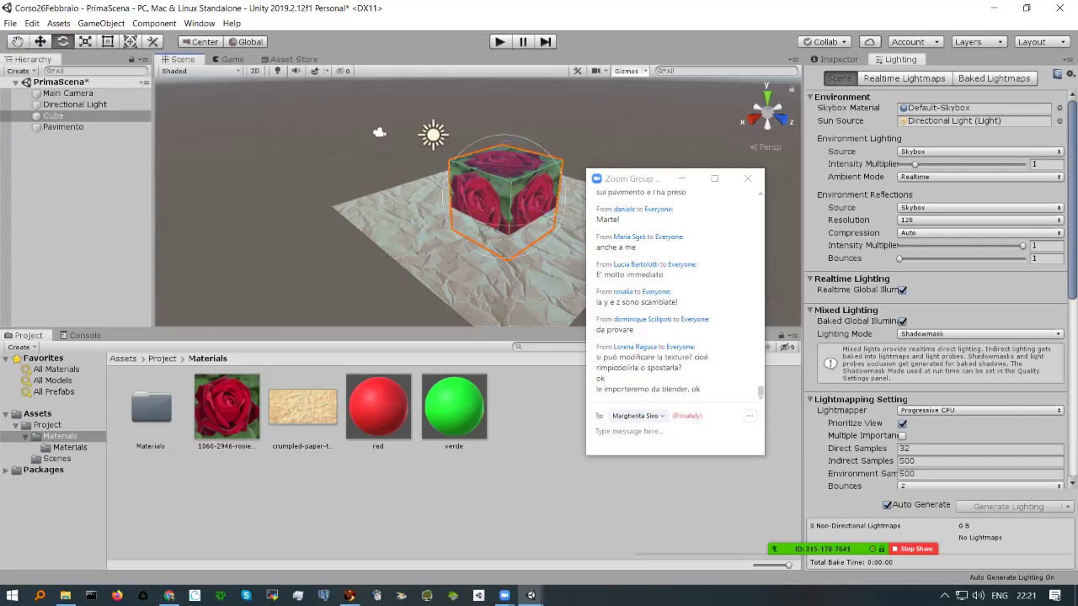
{"action": "key", "text": "r"}
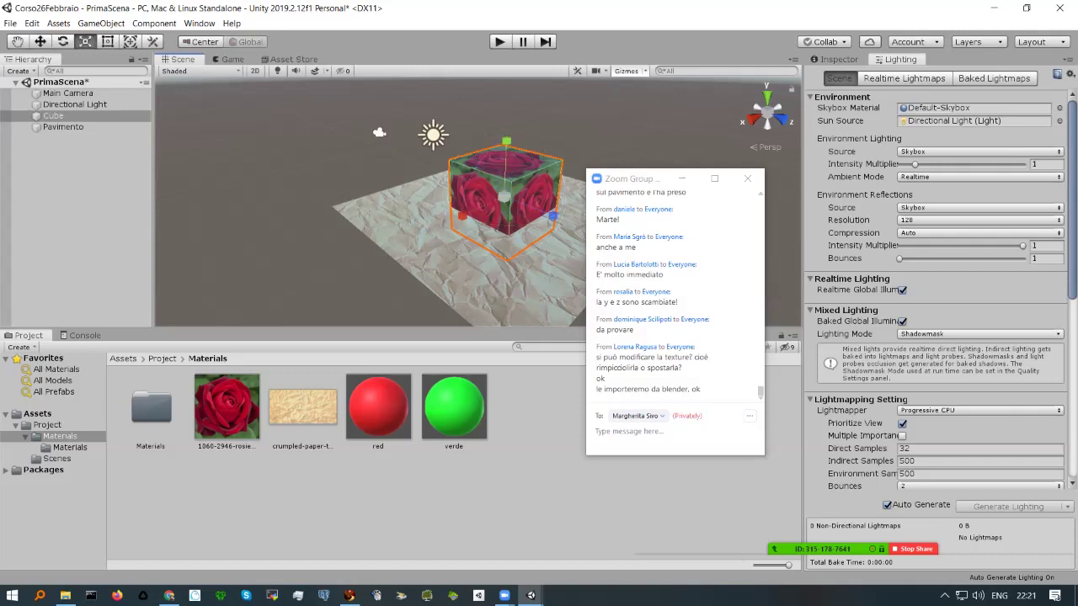
{"action": "key", "text": "t"}
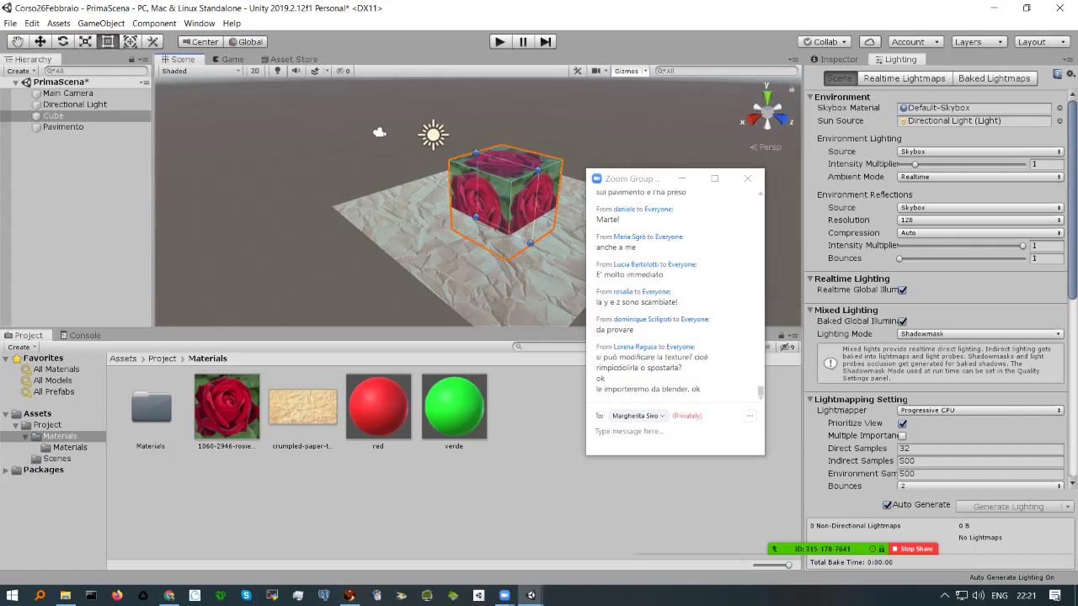
- Drag the Rect Tool handles to make the rose cube a taller, wider non-uniform box
{"action": "left_click_drag", "start_coordinate": [507, 162], "coordinate": [507, 150]}
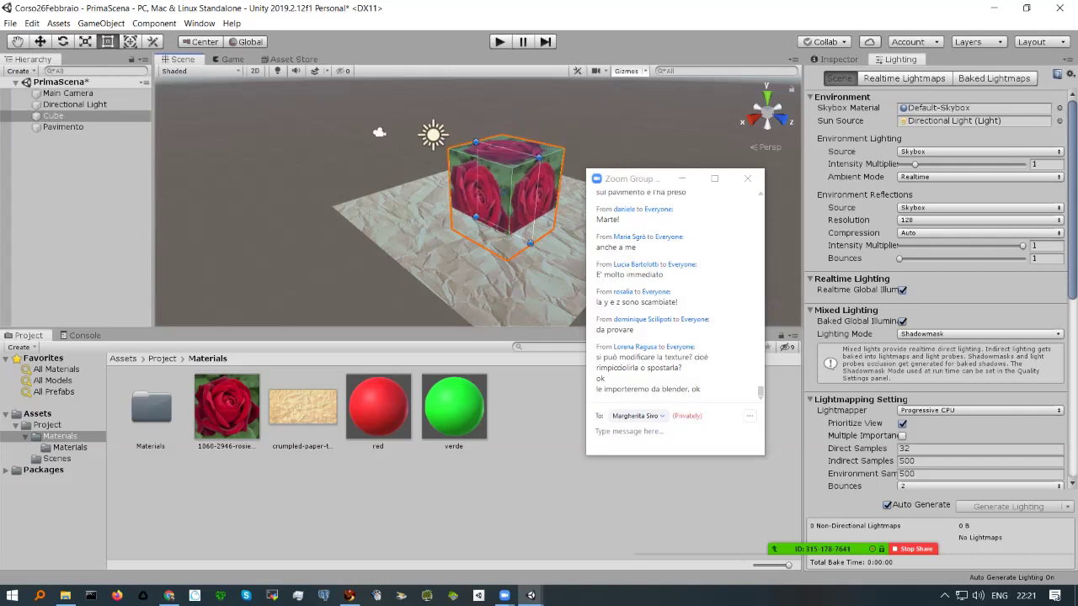
{"action": "left_click_drag", "start_coordinate": [538, 200], "coordinate": [542, 203]}
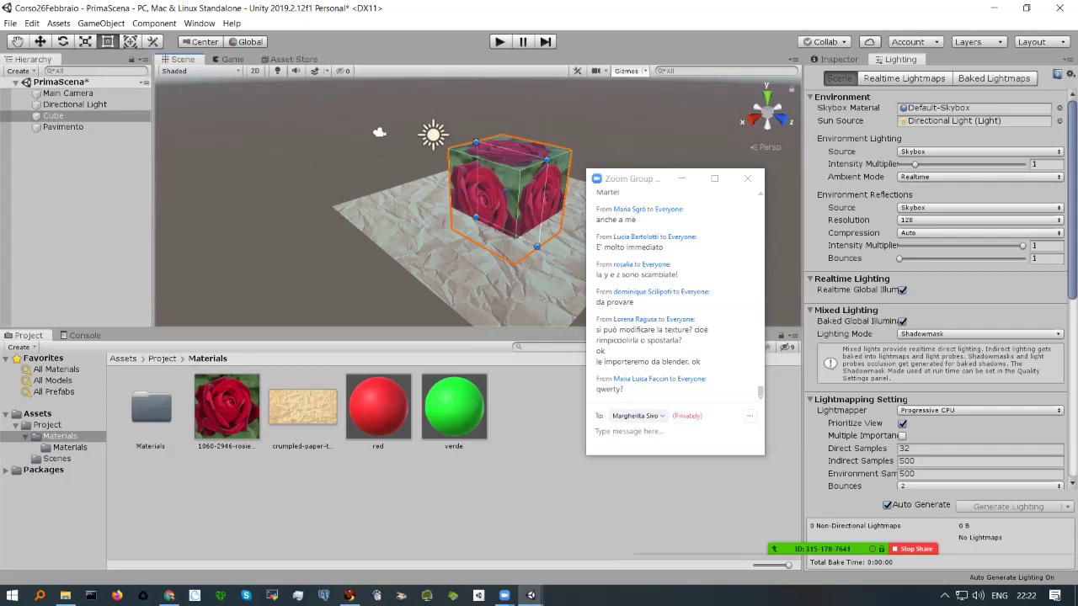
{"action": "left_click_drag", "start_coordinate": [509, 190], "coordinate": [522, 161]}
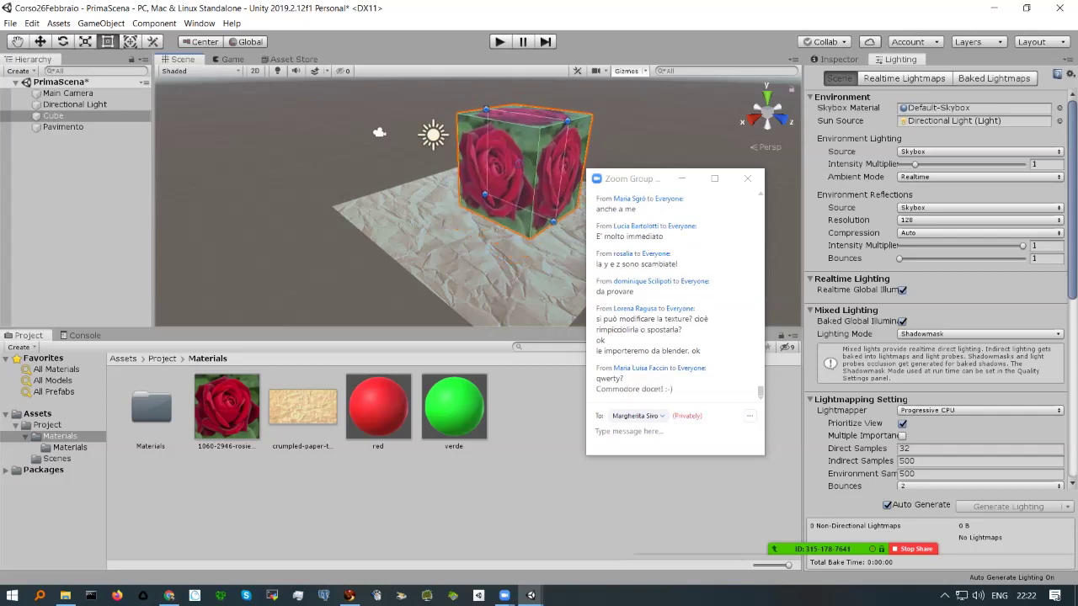
{"action": "left_click_drag", "start_coordinate": [522, 161], "coordinate": [525, 160]}
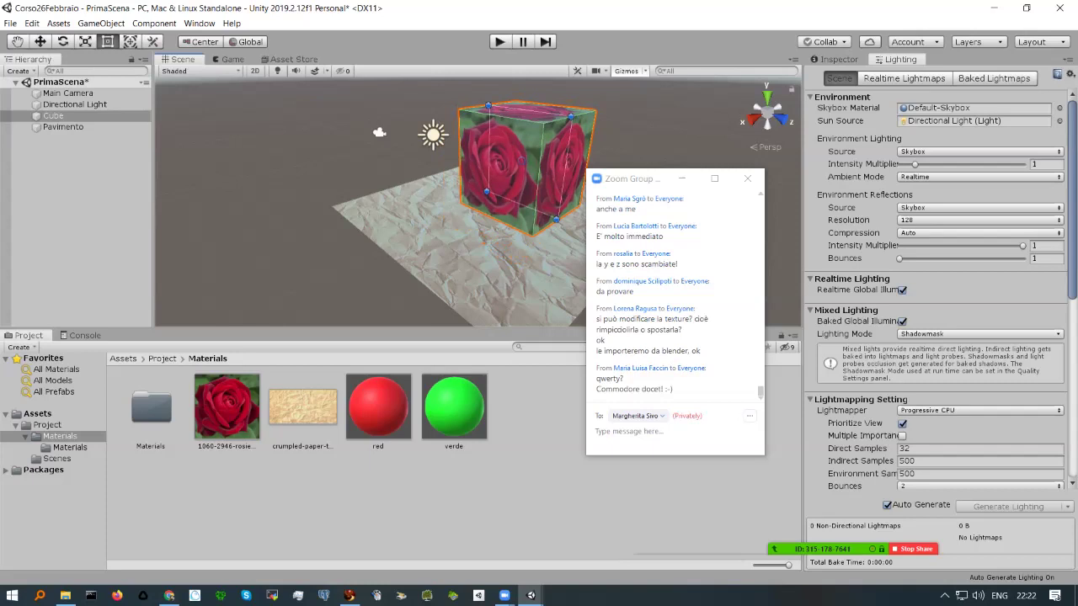
{"action": "left_click_drag", "start_coordinate": [529, 111], "coordinate": [529, 106]}
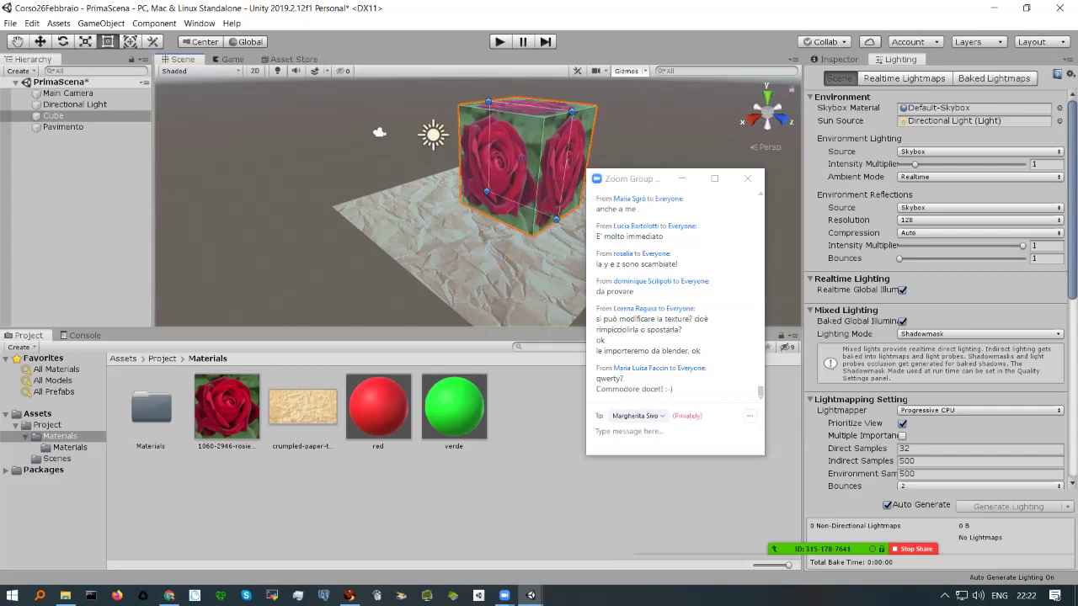
{"action": "mouse_move", "coordinate": [529, 109]}
{"action": "left_mouse_down", "text": "alt"}
{"action": "mouse_move", "coordinate": [528, 127]}
{"action": "mouse_move", "coordinate": [488, 126]}
{"action": "mouse_move", "coordinate": [510, 123]}
{"action": "left_mouse_up", "text": "alt"}
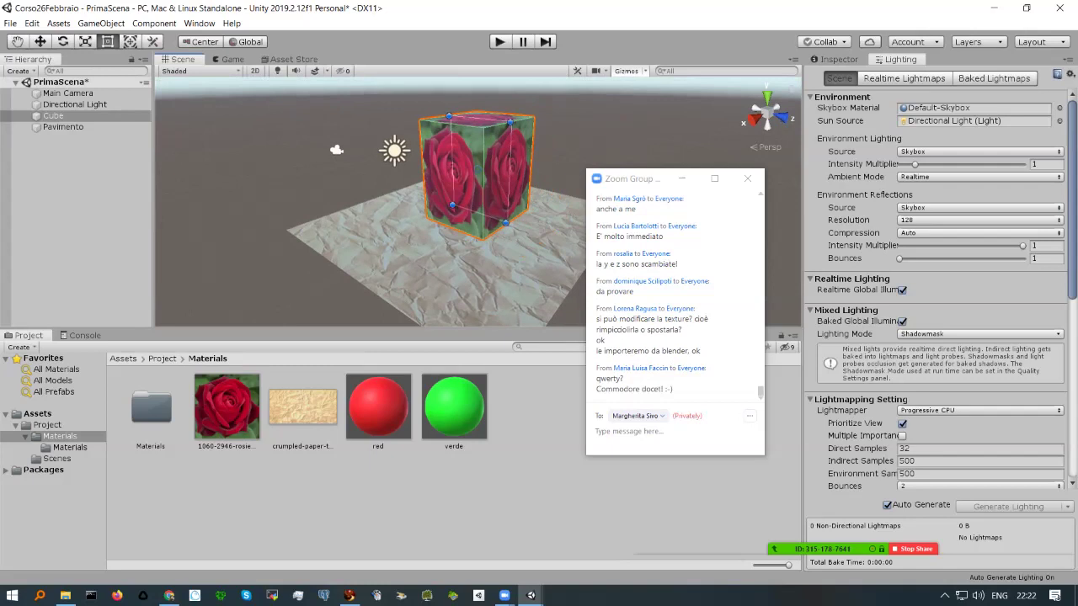
{"action": "left_click_drag", "start_coordinate": [418, 168], "coordinate": [422, 168]}
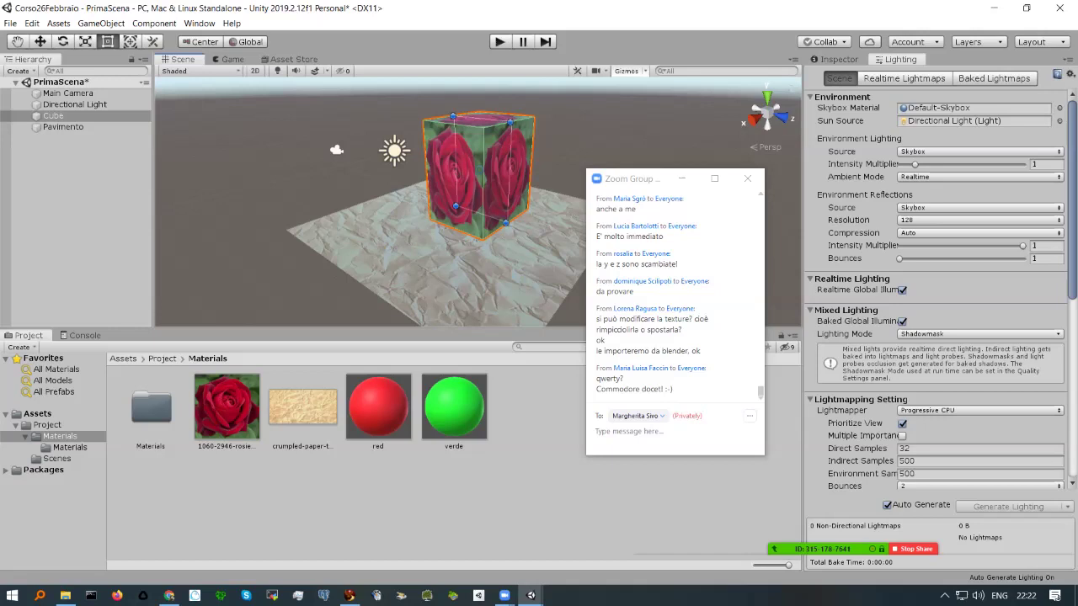
- Switch between move and scale tools, ending on scale, and show the Inspector with Ctrl+3
{"action": "left_click", "coordinate": [86, 41]}
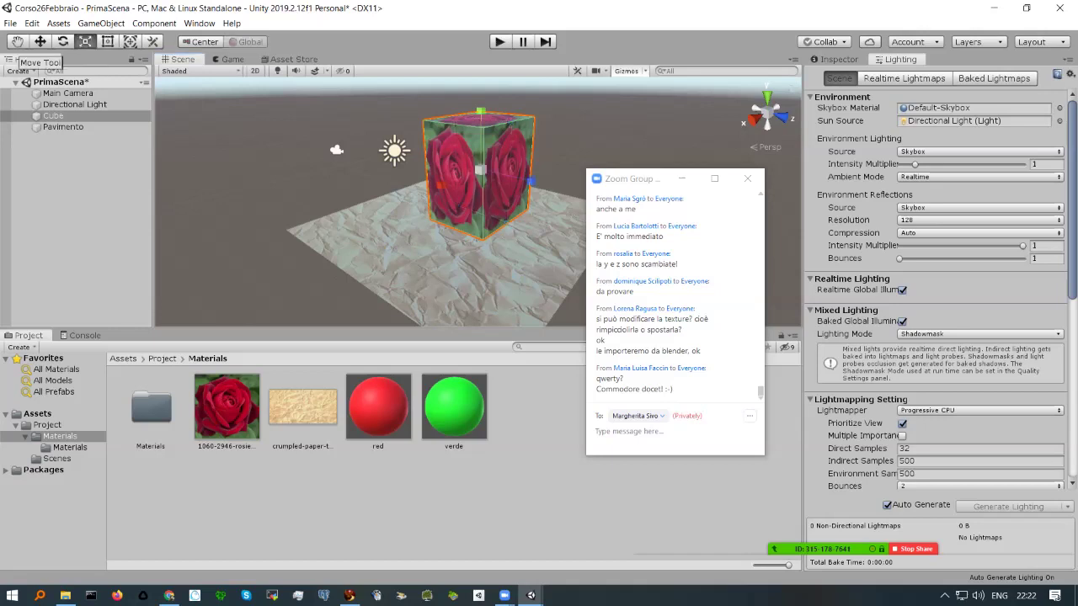
{"action": "left_click", "coordinate": [40, 42]}
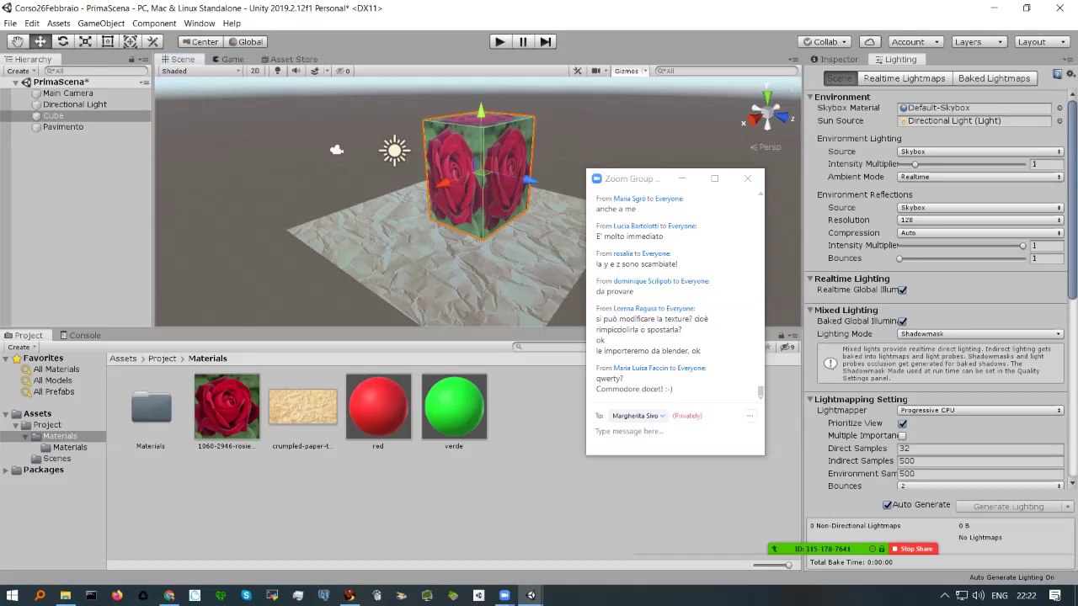
{"action": "key", "text": "r"}
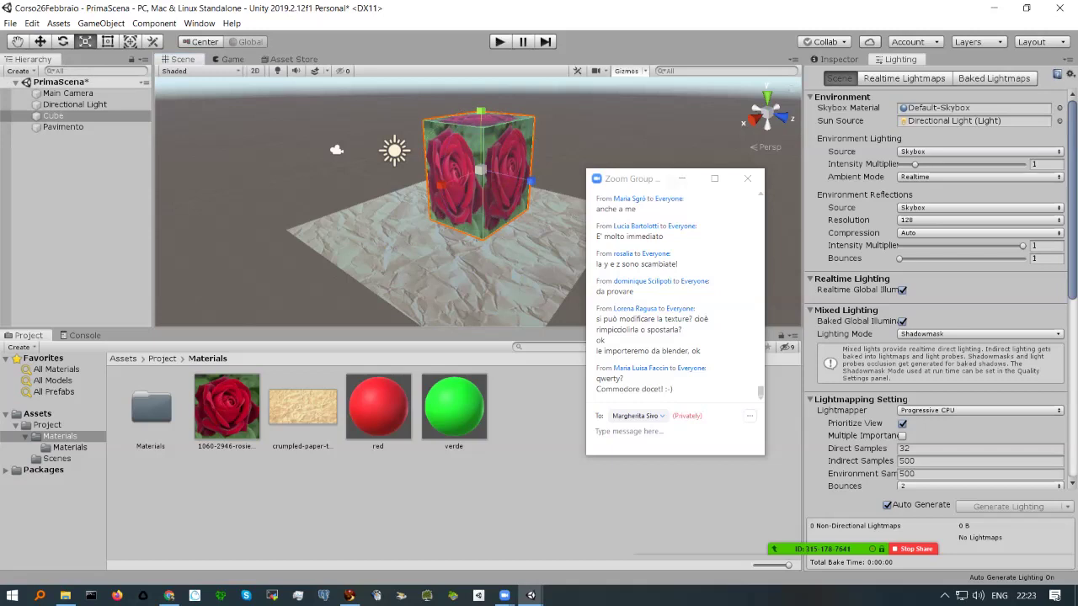
{"action": "key", "text": "ctrl+3"}
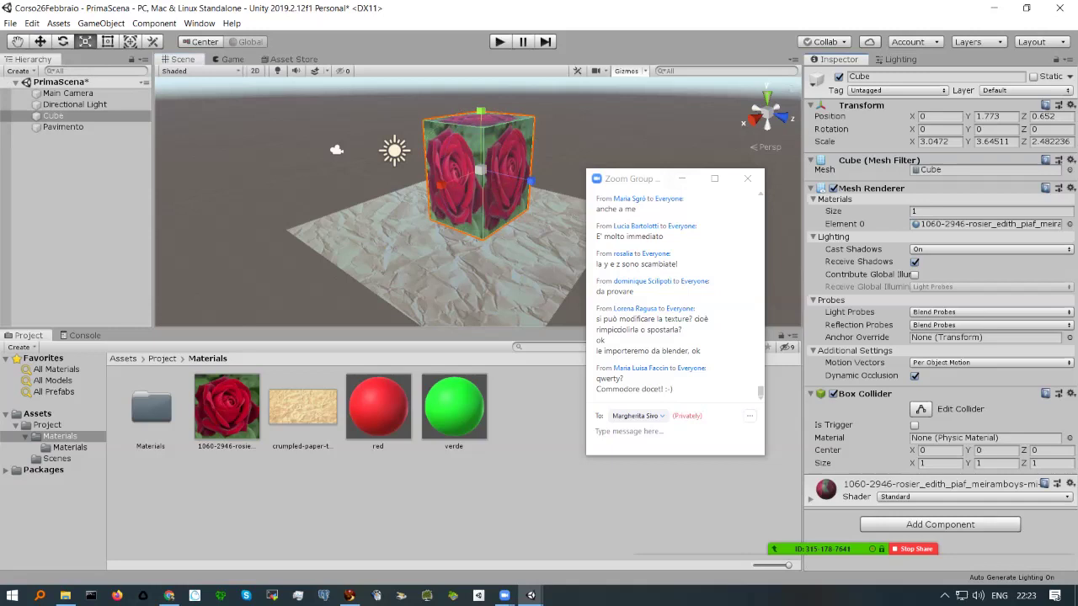
- Set the rose cube's scale to 1 × 1 × 1 and its Y rotation to 45°
{"action": "left_click", "coordinate": [933, 142]}
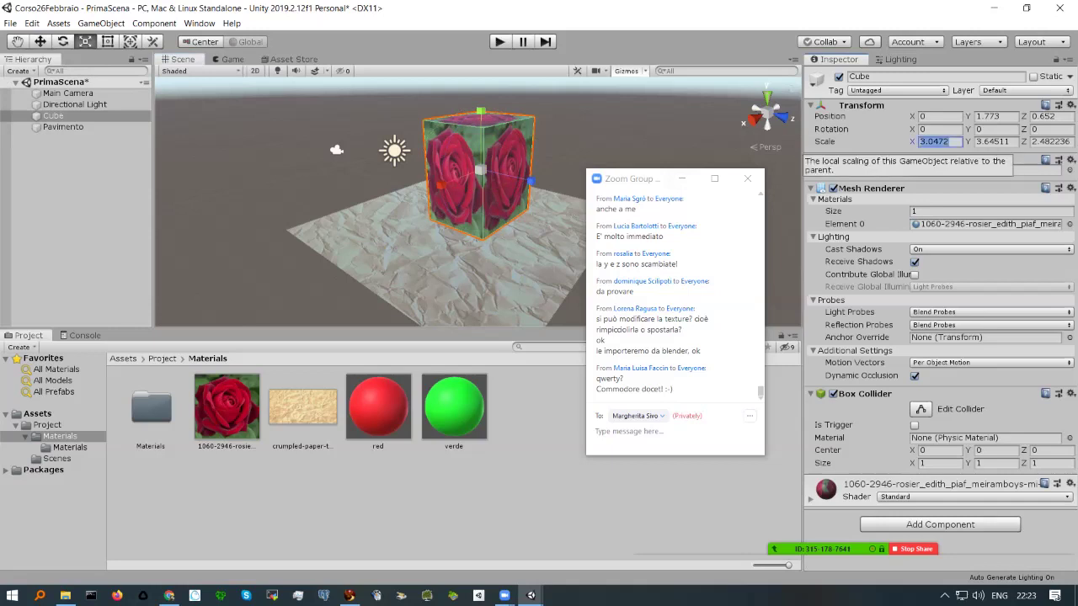
{"action": "type", "text": "1"}
{"action": "key", "text": "Tab"}
{"action": "type", "text": "1"}
{"action": "key", "text": "Tab"}
{"action": "type", "text": "1"}
{"action": "key", "text": "Return"}
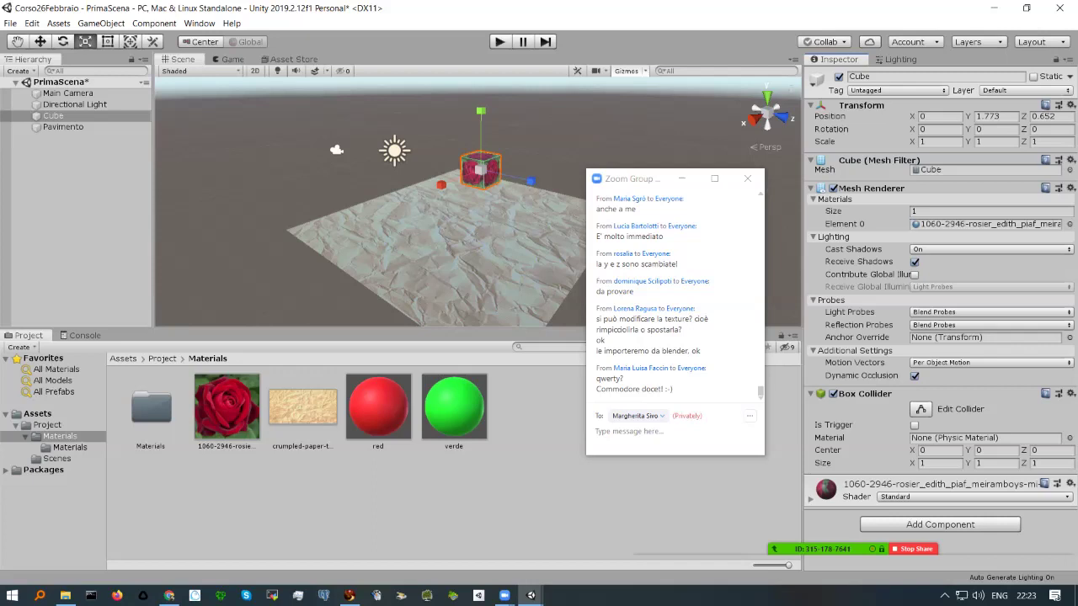
{"action": "left_click", "coordinate": [995, 129]}
{"action": "type", "text": "45"}
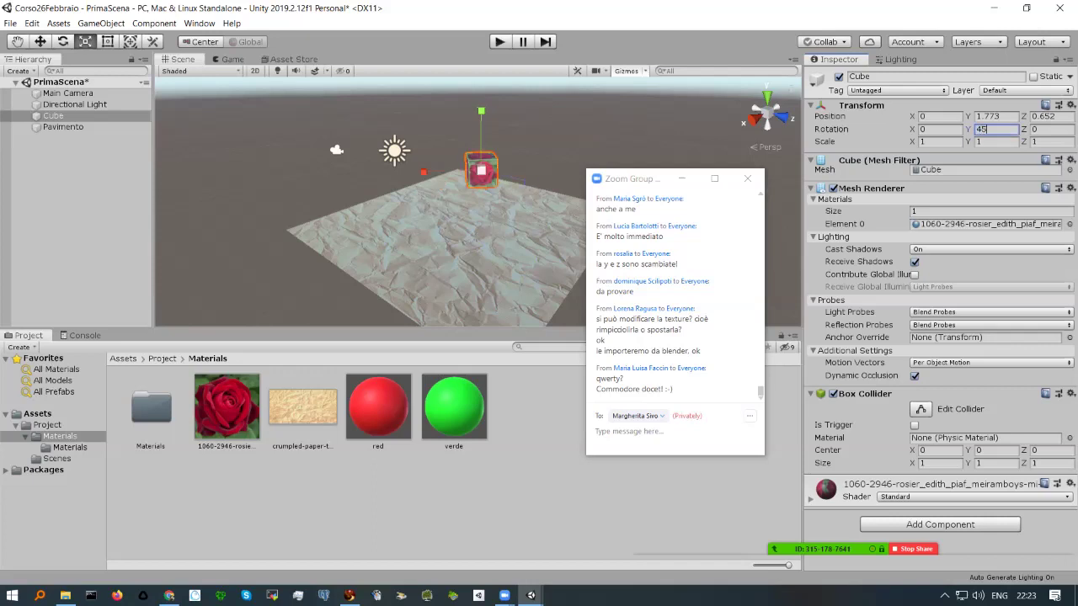
{"action": "key", "text": "Tab"}
- Set the cube's Position Y to 0, then select the Pavimento floor
{"action": "double_click", "coordinate": [991, 116]}
{"action": "left_click", "coordinate": [999, 117]}
{"action": "key", "text": "ctrl+a"}
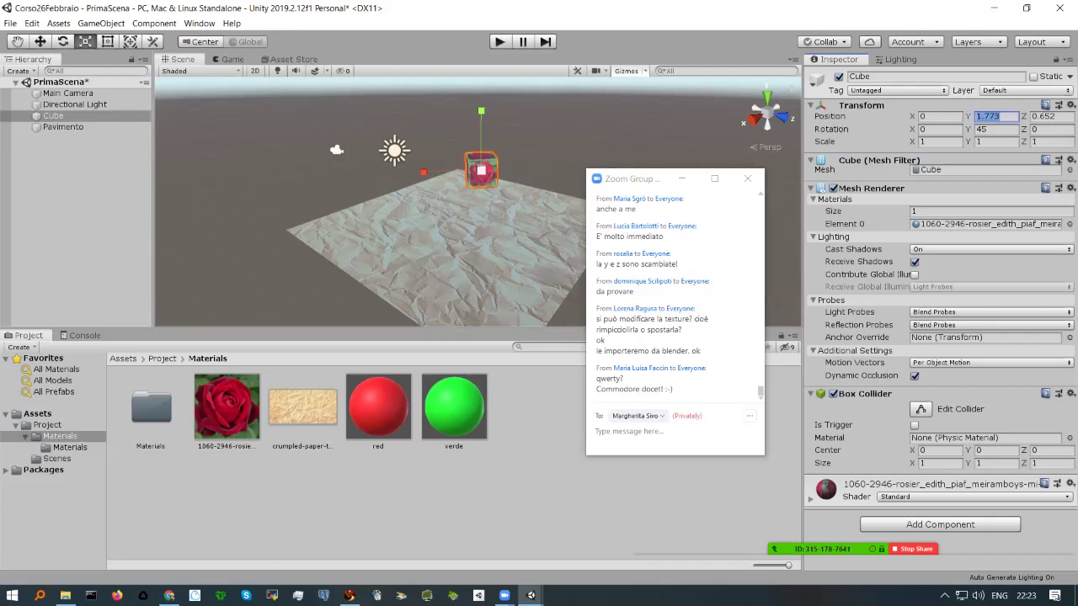
{"action": "type", "text": "3"}
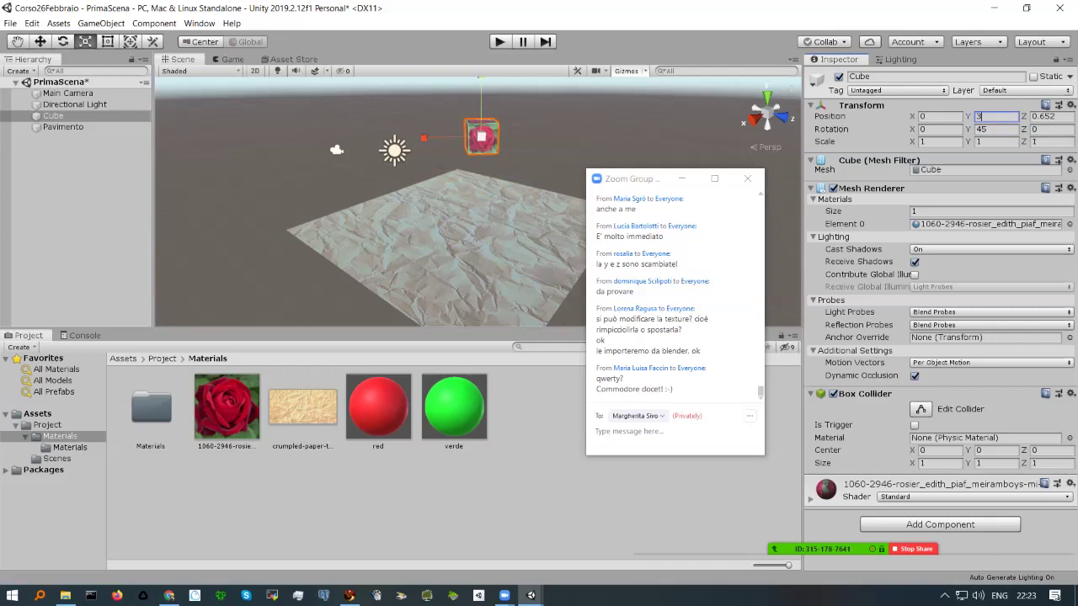
{"action": "key", "text": "Return"}
{"action": "type", "text": "0"}
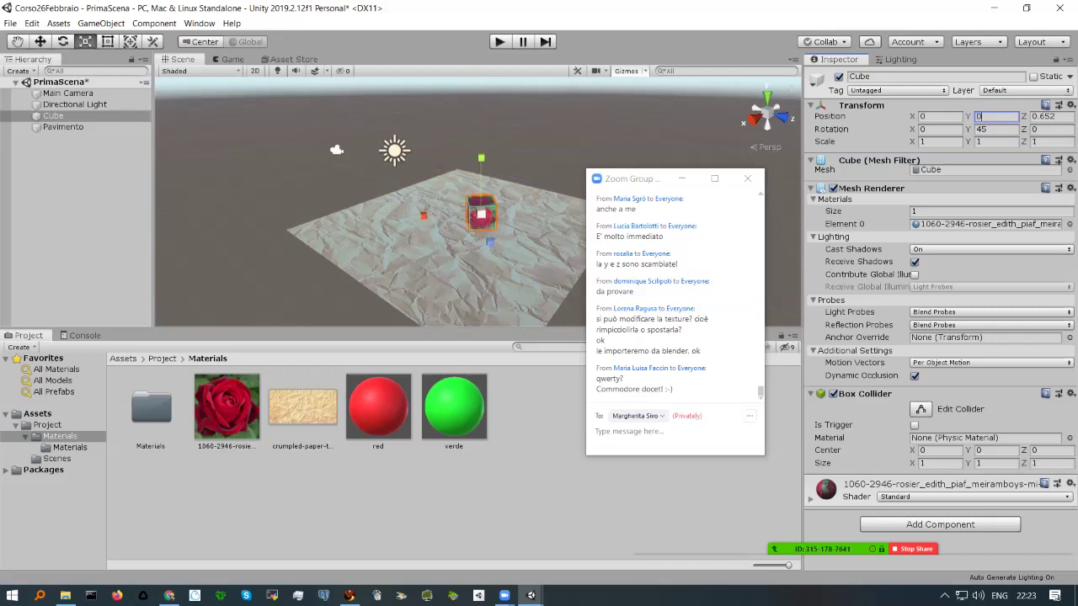
{"action": "left_click", "coordinate": [1052, 116]}
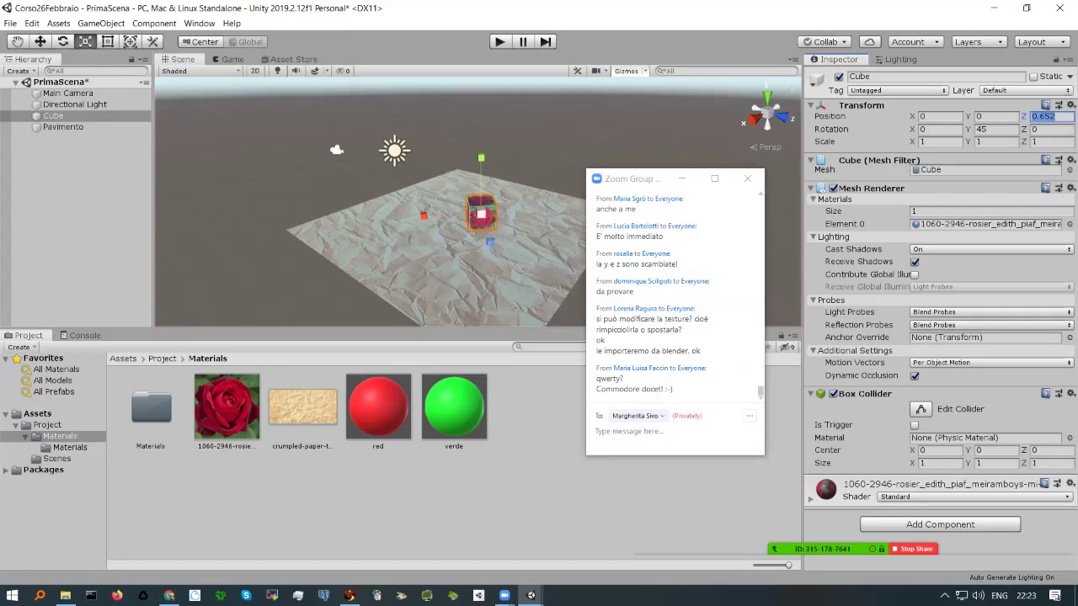
{"action": "left_click", "coordinate": [63, 126]}
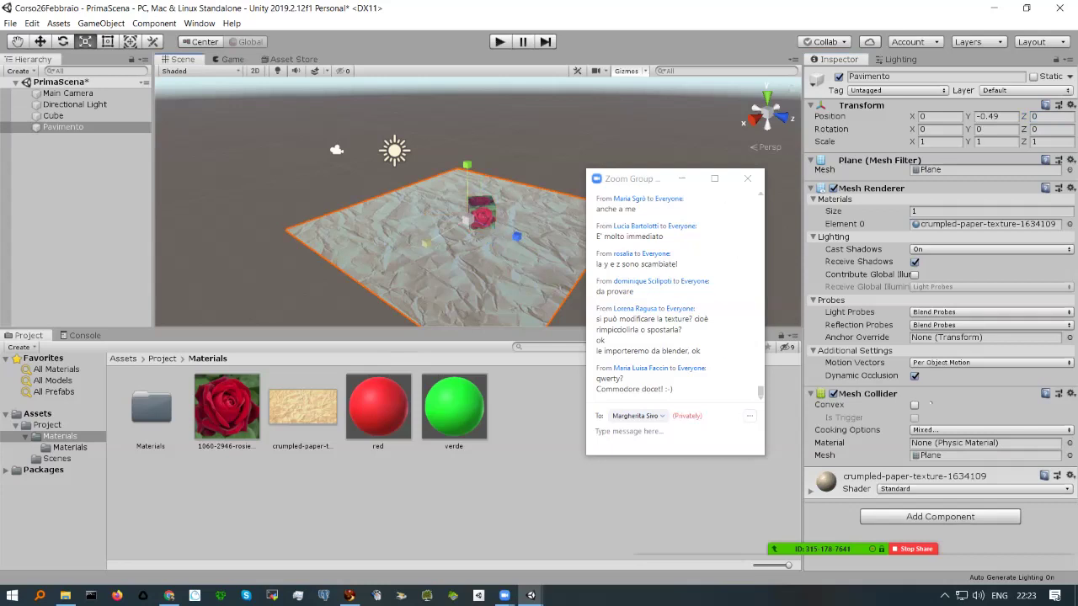
- Switch to the Move tool (W) for Pavimento and zoom the Scene view in and out
{"action": "key", "text": "w"}
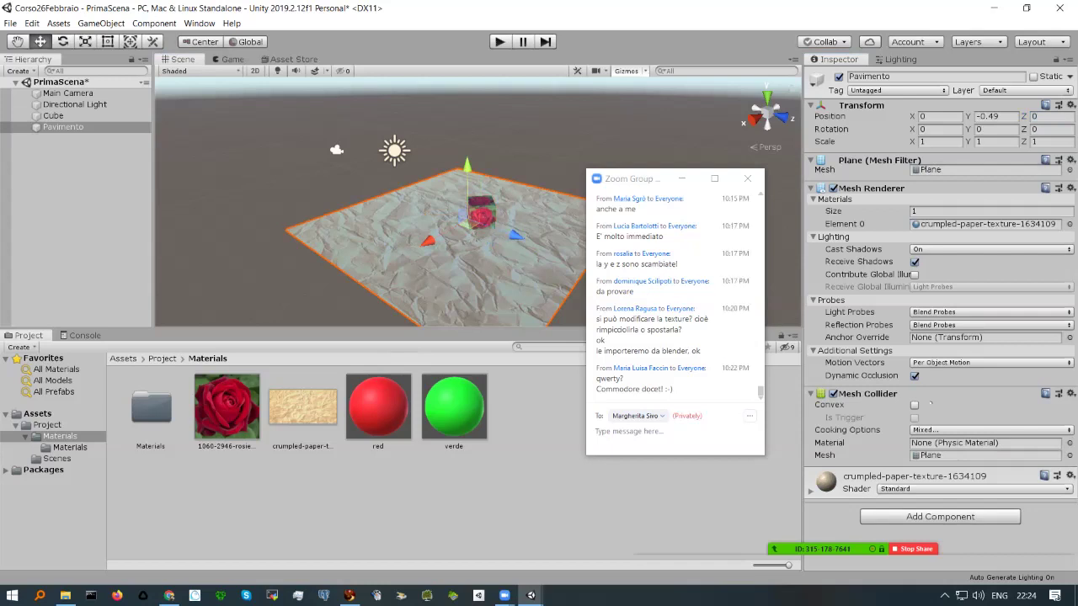
{"action": "left_click_drag", "start_coordinate": [640, 179], "coordinate": [857, 231]}
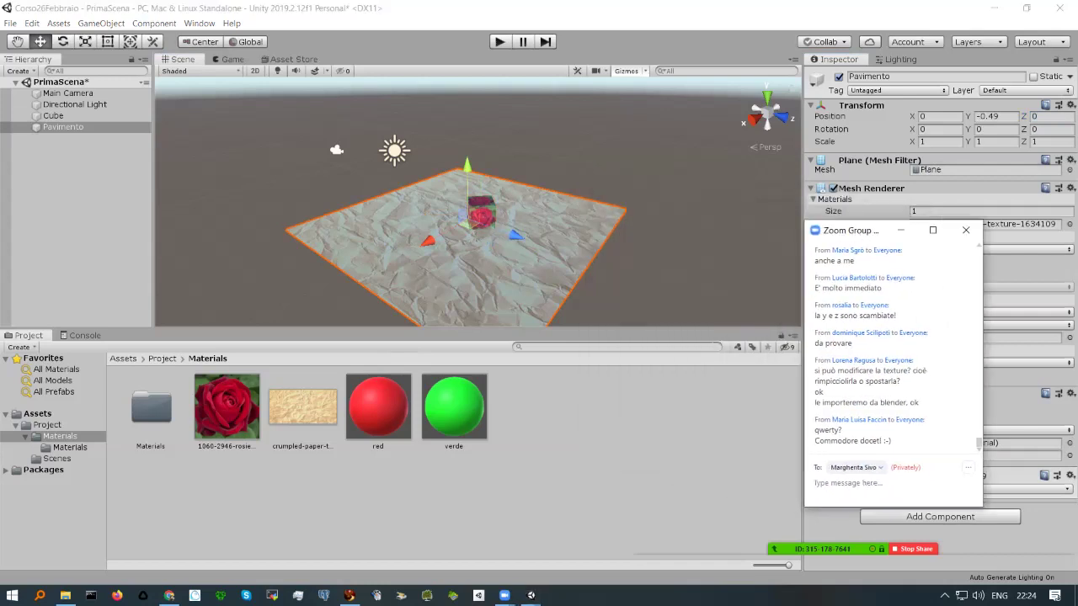
{"action": "scroll", "coordinate": [476, 201], "scroll_direction": "up", "scroll_amount": 2}
{"action": "scroll", "coordinate": [476, 201], "scroll_direction": "up", "scroll_amount": 2}
{"action": "scroll", "coordinate": [477, 200], "scroll_direction": "up", "scroll_amount": 2}
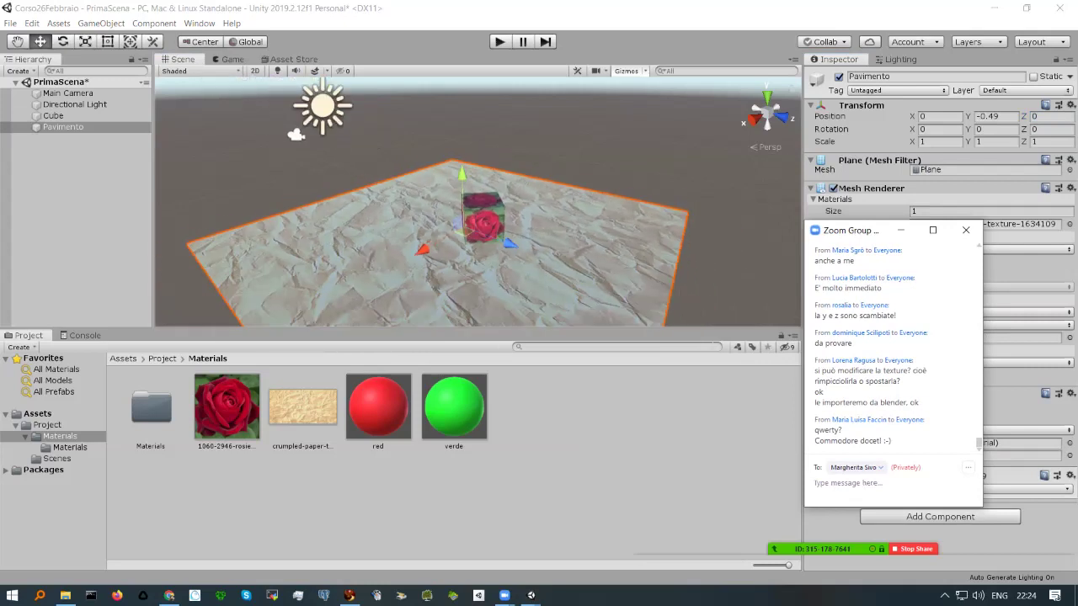
{"action": "scroll", "coordinate": [477, 200], "scroll_direction": "down", "scroll_amount": 2}
{"action": "scroll", "coordinate": [477, 200], "scroll_direction": "down", "scroll_amount": 2}
{"action": "scroll", "coordinate": [476, 200], "scroll_direction": "down", "scroll_amount": 1}
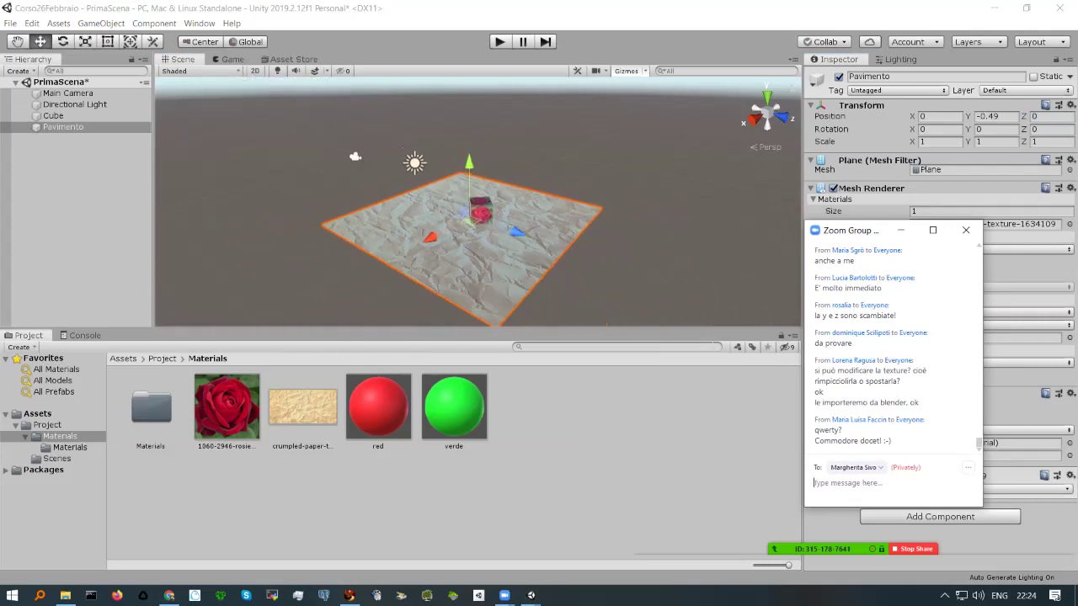
{"action": "scroll", "coordinate": [477, 200], "scroll_direction": "up", "scroll_amount": 2}
{"action": "scroll", "coordinate": [476, 201], "scroll_direction": "up", "scroll_amount": 2}
{"action": "scroll", "coordinate": [477, 200], "scroll_direction": "up", "scroll_amount": 2}
{"action": "scroll", "coordinate": [476, 200], "scroll_direction": "down", "scroll_amount": 1}
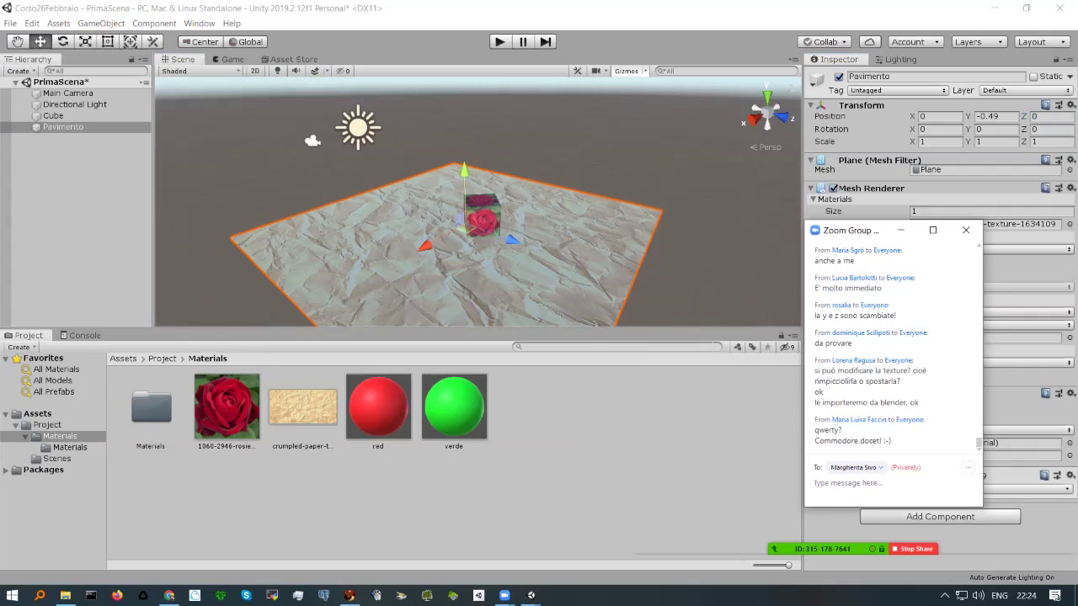
{"action": "scroll", "coordinate": [477, 200], "scroll_direction": "down", "scroll_amount": 1}
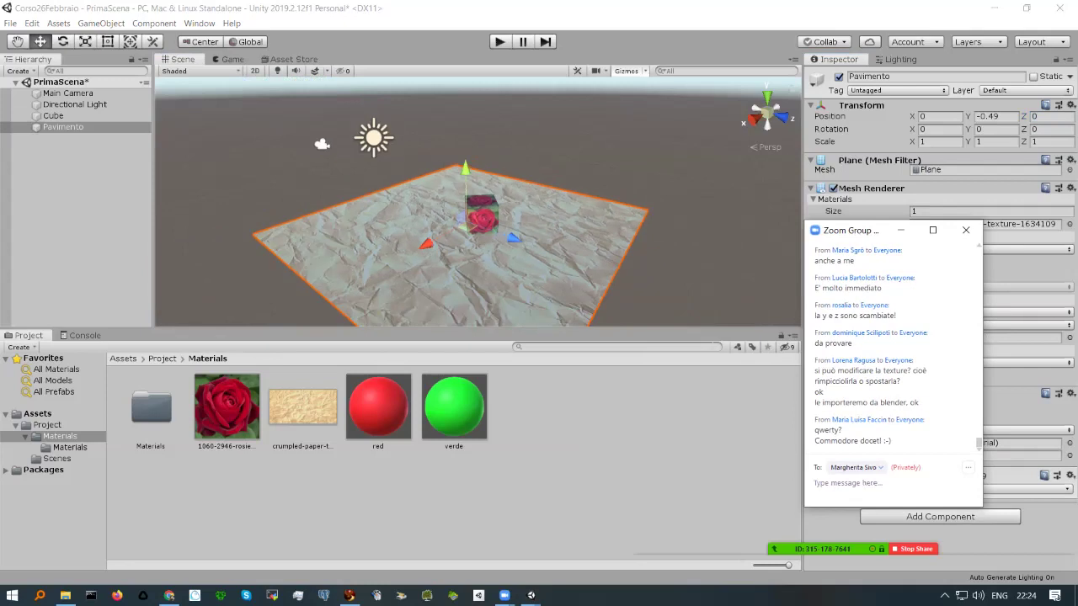
{"action": "key", "text": "alt+Tab"}
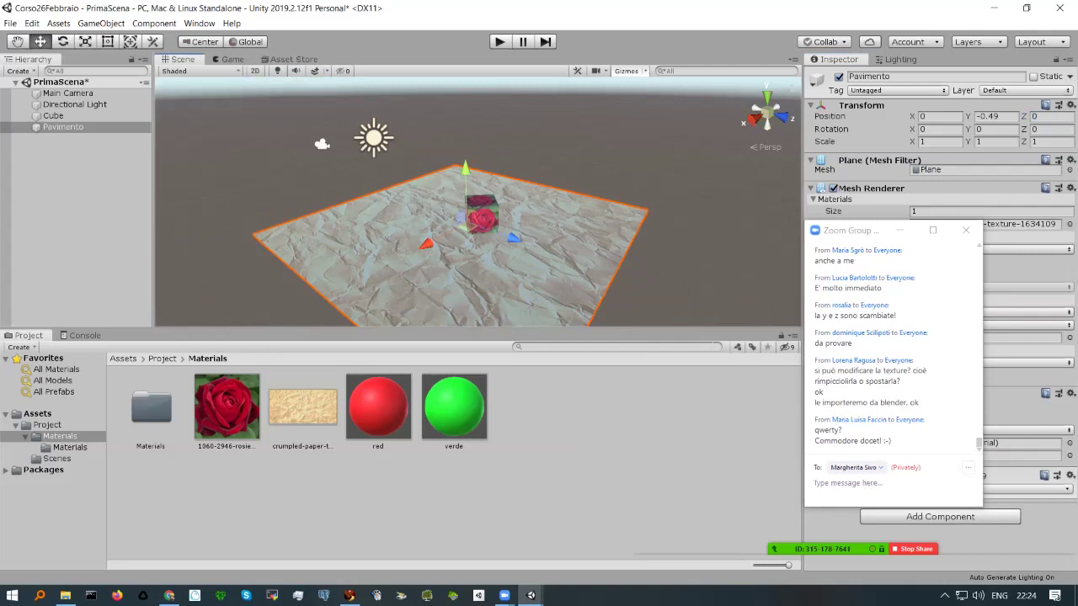
{"action": "right_click", "coordinate": [769, 116]}
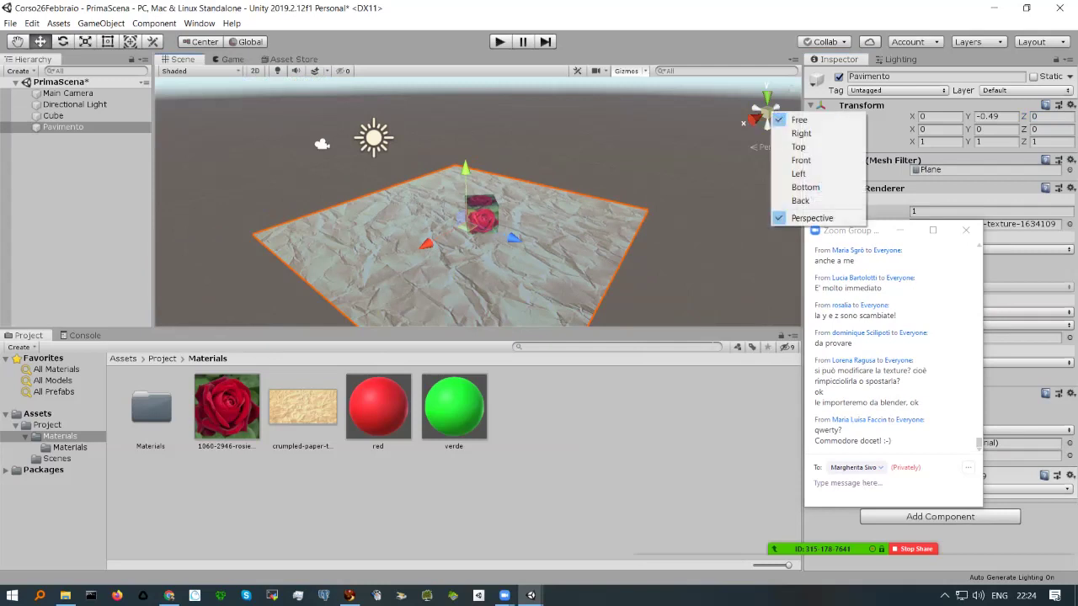
{"action": "key", "text": "Escape"}
{"action": "scroll", "coordinate": [477, 200], "scroll_direction": "up", "scroll_amount": 2}
{"action": "scroll", "coordinate": [476, 200], "scroll_direction": "down", "scroll_amount": 2}
{"action": "scroll", "coordinate": [476, 200], "scroll_direction": "up", "scroll_amount": 1}
{"action": "scroll", "coordinate": [477, 199], "scroll_direction": "up", "scroll_amount": 2}
{"action": "scroll", "coordinate": [477, 200], "scroll_direction": "down", "scroll_amount": 1}
{"action": "scroll", "coordinate": [477, 200], "scroll_direction": "down", "scroll_amount": 1}
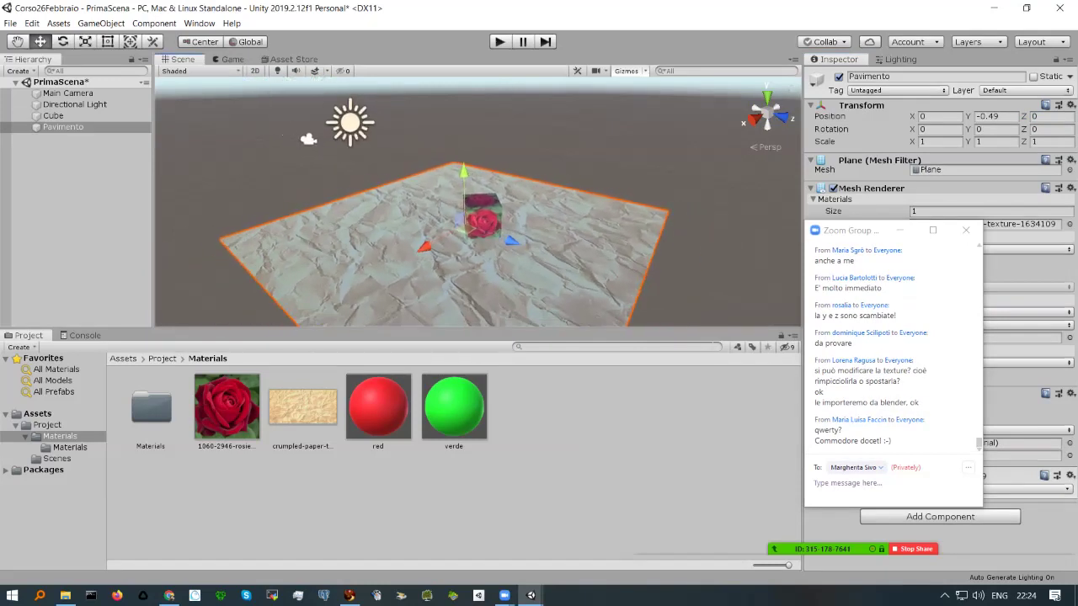
{"action": "key", "text": "alt"}
{"action": "left_click_drag", "start_coordinate": [477, 199], "coordinate": [481, 202], "text": "alt"}
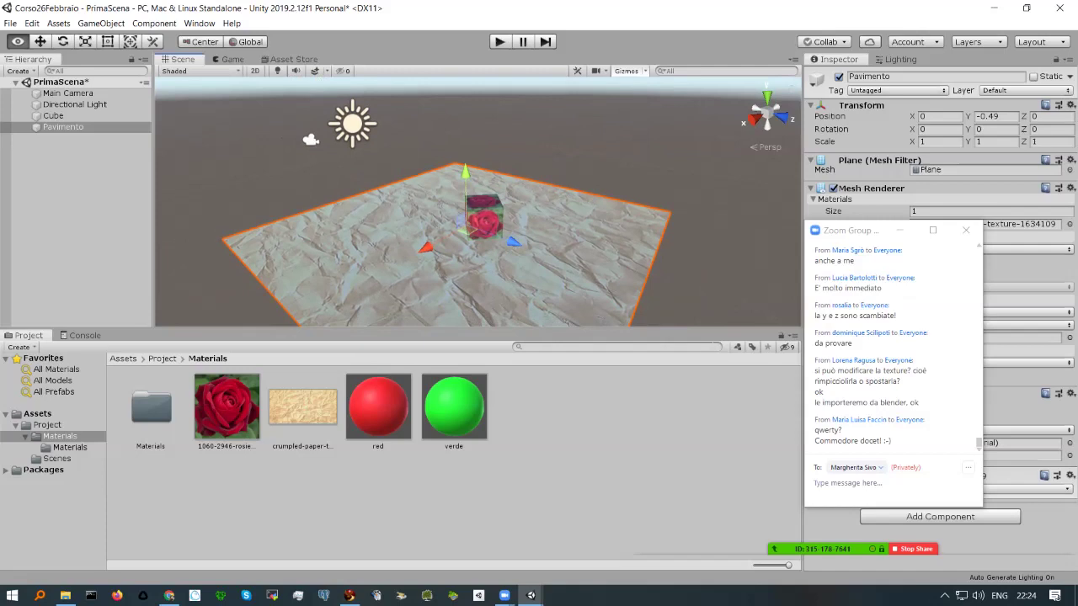
{"action": "mouse_move", "coordinate": [476, 199]}
{"action": "left_mouse_down", "text": "alt"}
{"action": "mouse_move", "coordinate": [505, 193]}
{"action": "mouse_move", "coordinate": [496, 211]}
{"action": "left_mouse_up", "text": "alt"}
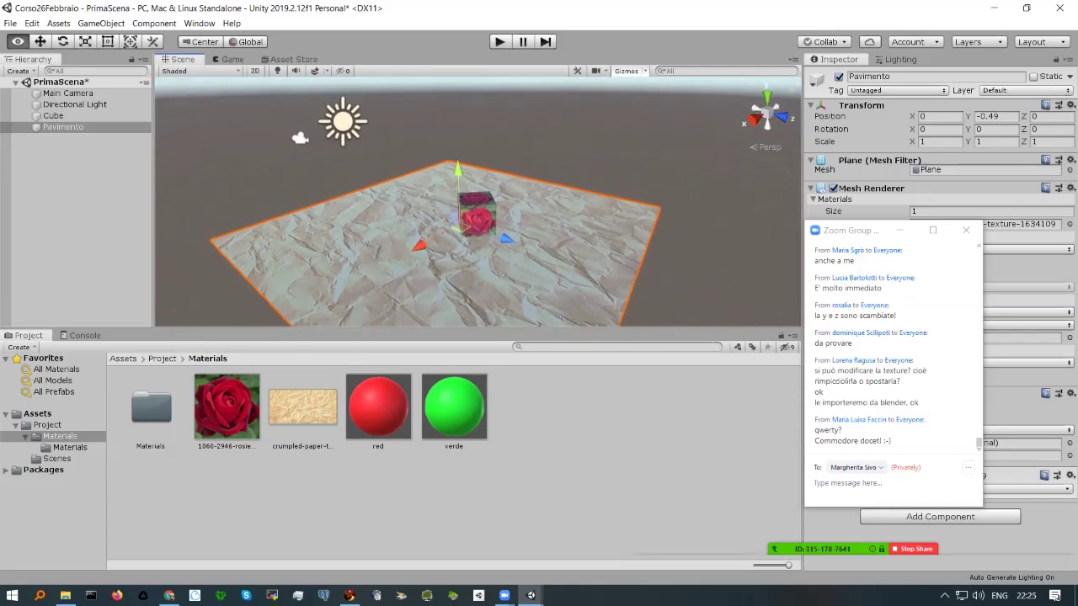
- Zoom and tilt the Scene view toward the horizon, then frame the Pavimento floor
{"action": "scroll", "coordinate": [477, 202], "scroll_direction": "up", "scroll_amount": 2}
{"action": "scroll", "coordinate": [477, 202], "scroll_direction": "up", "scroll_amount": 2}
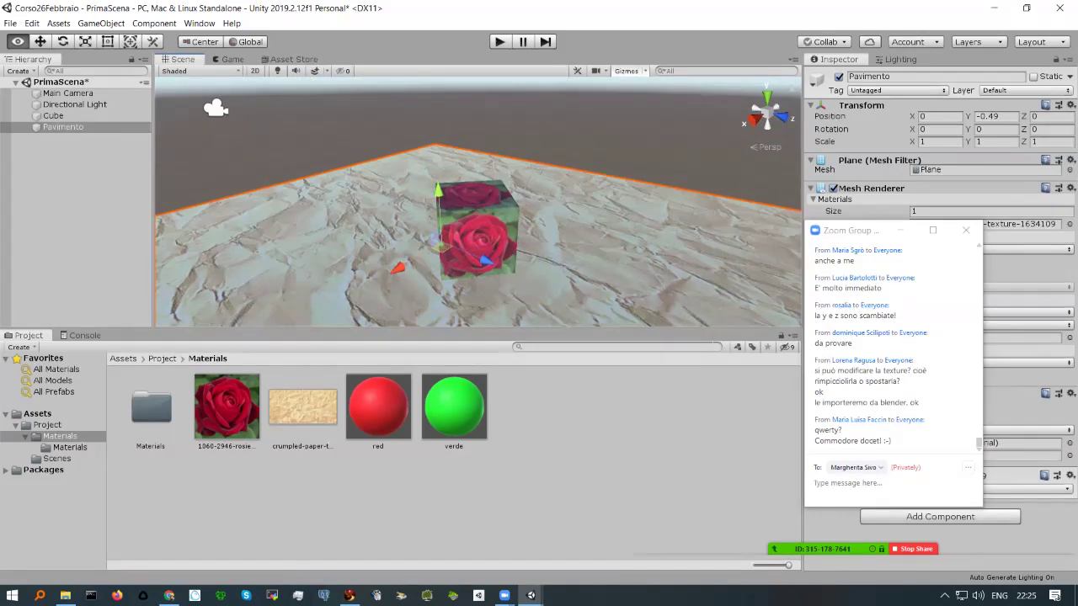
{"action": "scroll", "coordinate": [478, 202], "scroll_direction": "down", "scroll_amount": 3}
{"action": "scroll", "coordinate": [477, 202], "scroll_direction": "down", "scroll_amount": 2}
{"action": "scroll", "coordinate": [478, 202], "scroll_direction": "up", "scroll_amount": 2}
{"action": "scroll", "coordinate": [478, 202], "scroll_direction": "up", "scroll_amount": 3}
{"action": "mouse_move", "coordinate": [477, 252]}
{"action": "right_mouse_down"}
{"action": "mouse_move", "coordinate": [471, 169]}
{"action": "mouse_move", "coordinate": [303, 177]}
{"action": "mouse_move", "coordinate": [252, 236]}
{"action": "right_mouse_up"}
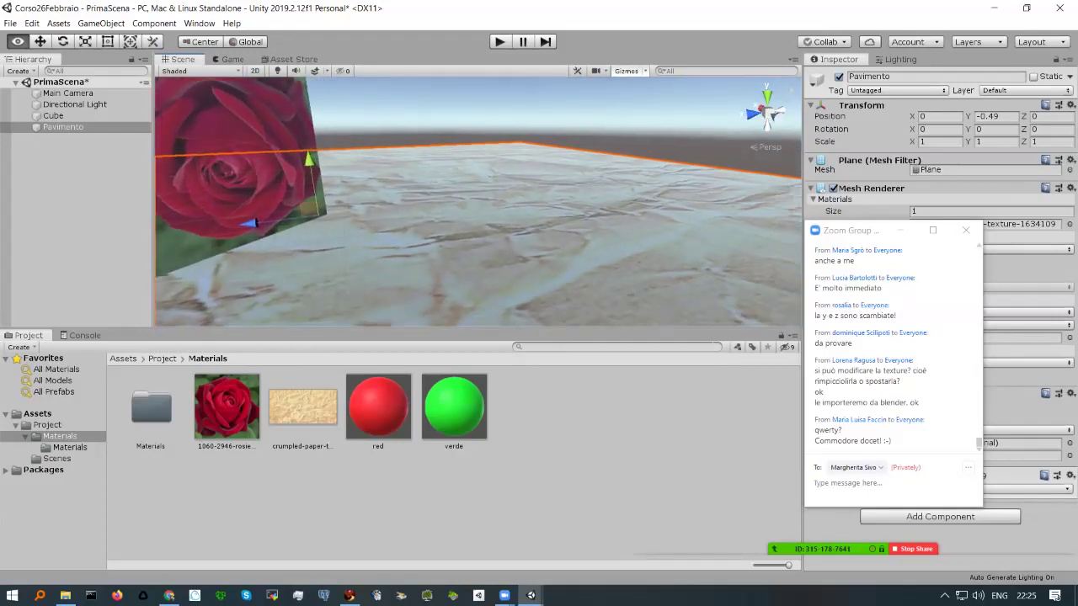
{"action": "key", "text": "f"}
- Orbit the view around the rose cube for an angled look at it
{"action": "mouse_move", "coordinate": [472, 202]}
{"action": "right_mouse_down"}
{"action": "mouse_move", "coordinate": [421, 194]}
{"action": "mouse_move", "coordinate": [505, 202]}
{"action": "mouse_move", "coordinate": [313, 76]}
{"action": "right_mouse_up"}
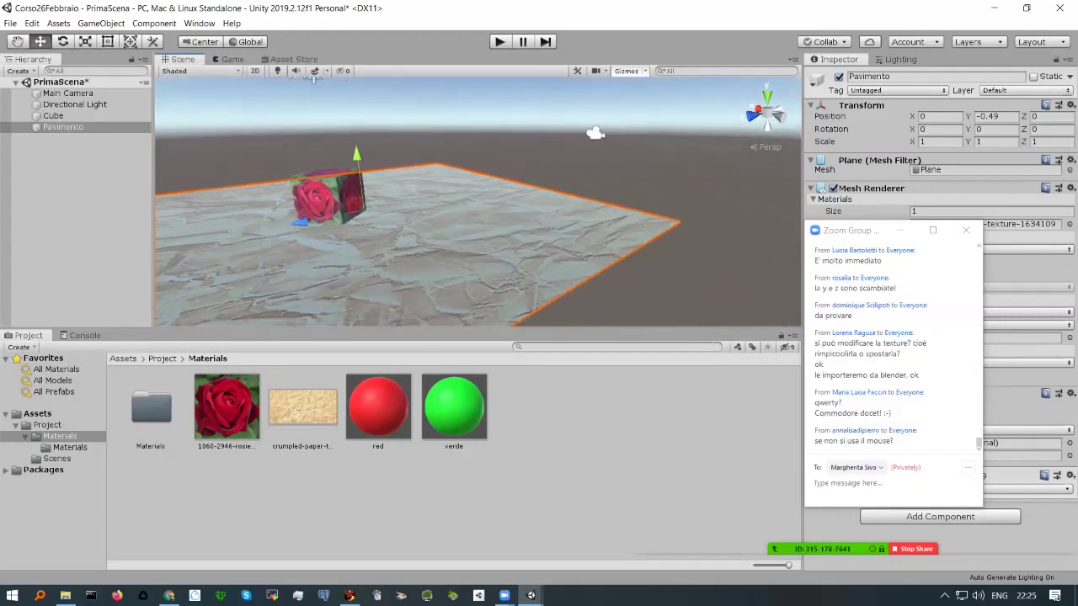
{"action": "key", "text": "q"}
{"action": "right_click_drag", "start_coordinate": [313, 76], "coordinate": [303, 84]}
{"action": "key", "text": "s"}
{"action": "left_click_drag", "start_coordinate": [472, 253], "coordinate": [522, 252], "text": "alt"}
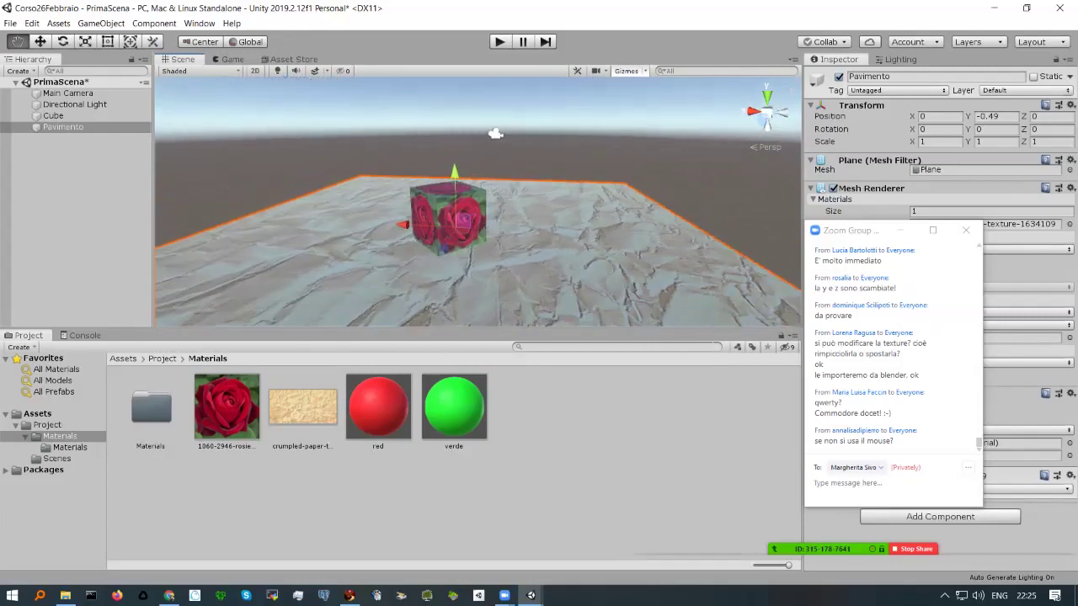
{"action": "left_click_drag", "start_coordinate": [445, 141], "coordinate": [500, 138], "text": "alt"}
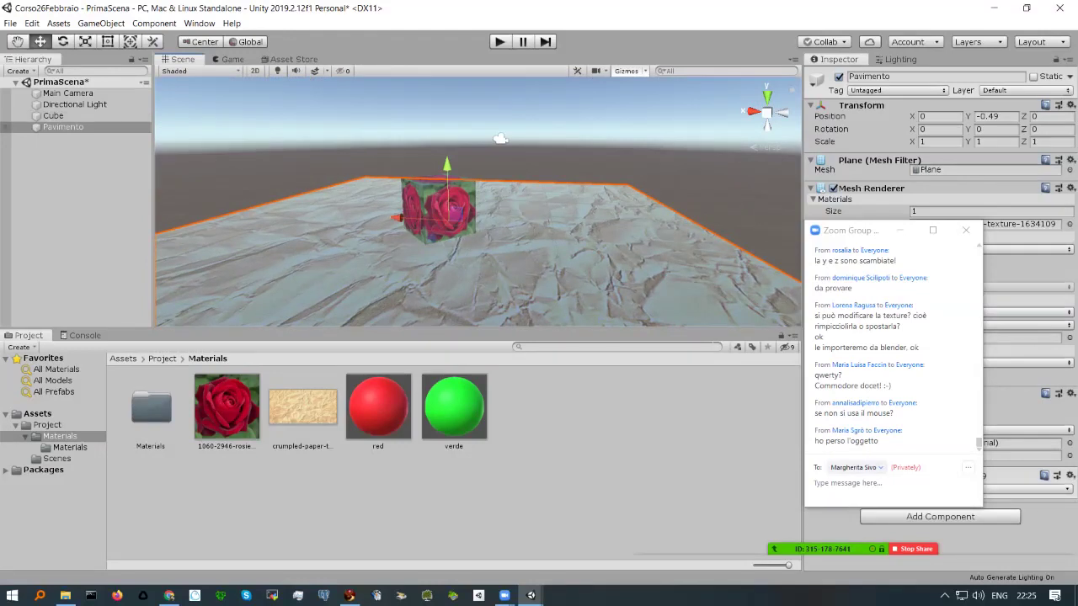
- Select the Cube and frame it in the Scene view
{"action": "left_click", "coordinate": [53, 115]}
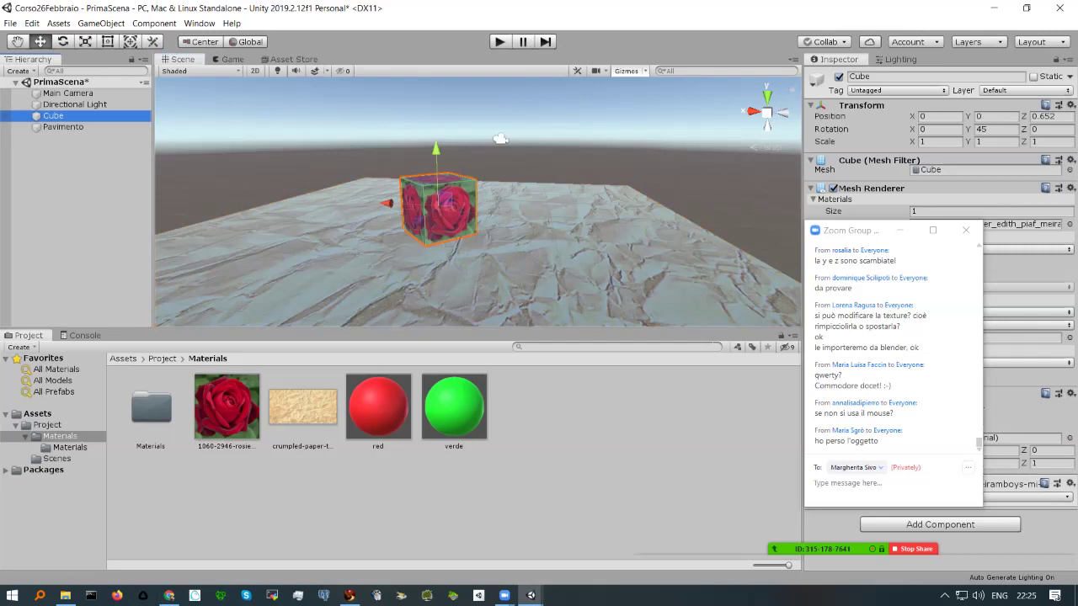
{"action": "key", "text": "f"}
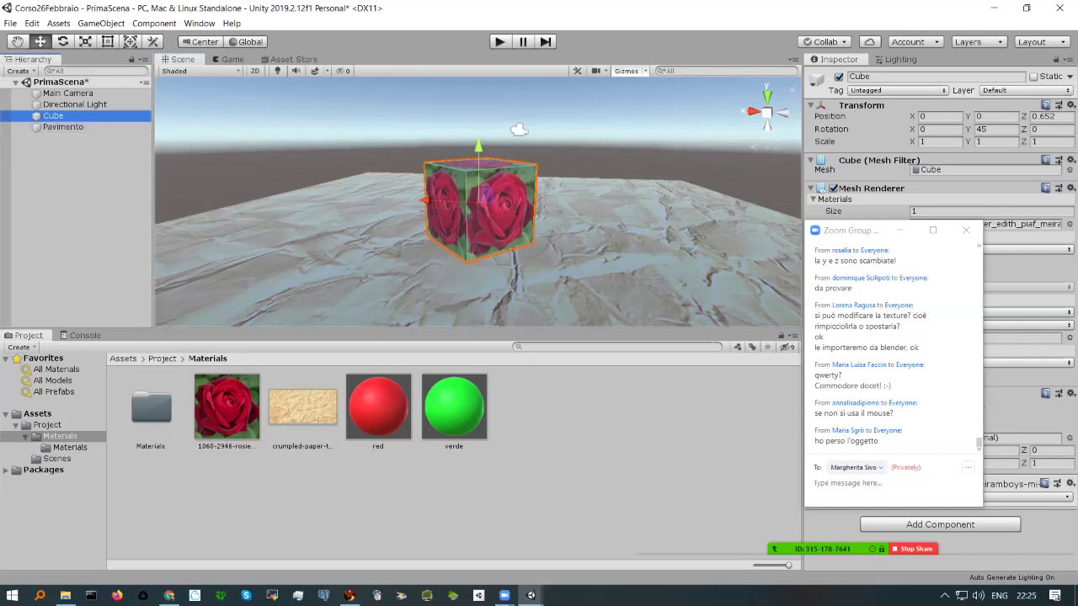
{"action": "left_click", "coordinate": [487, 195]}
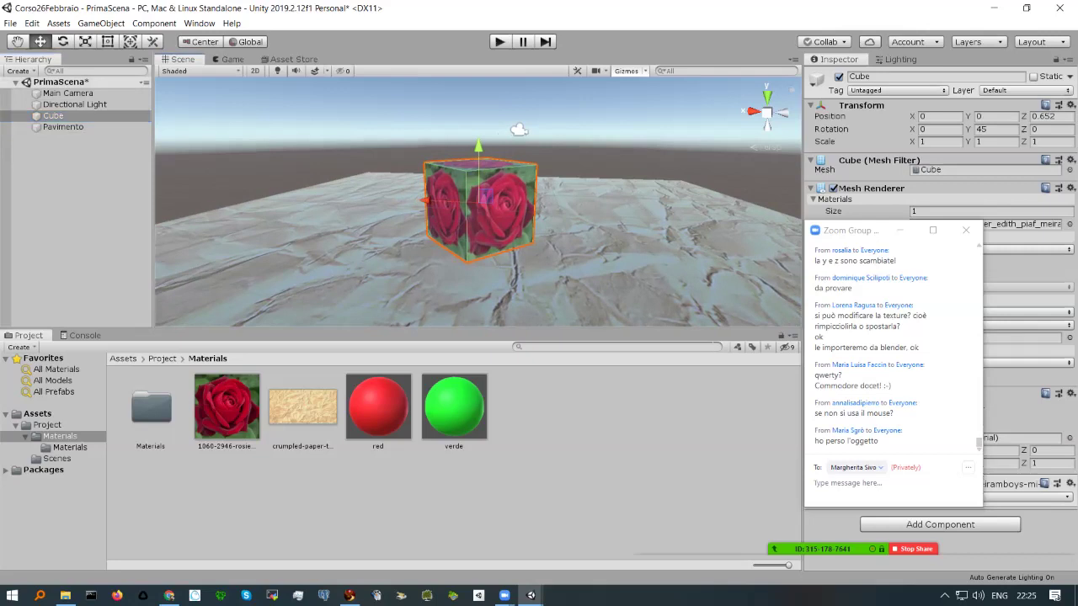
- Select Pavimento, frame the whole floor, orbit around the cube and zoom in
{"action": "left_click", "coordinate": [472, 286]}
{"action": "key", "text": "f"}
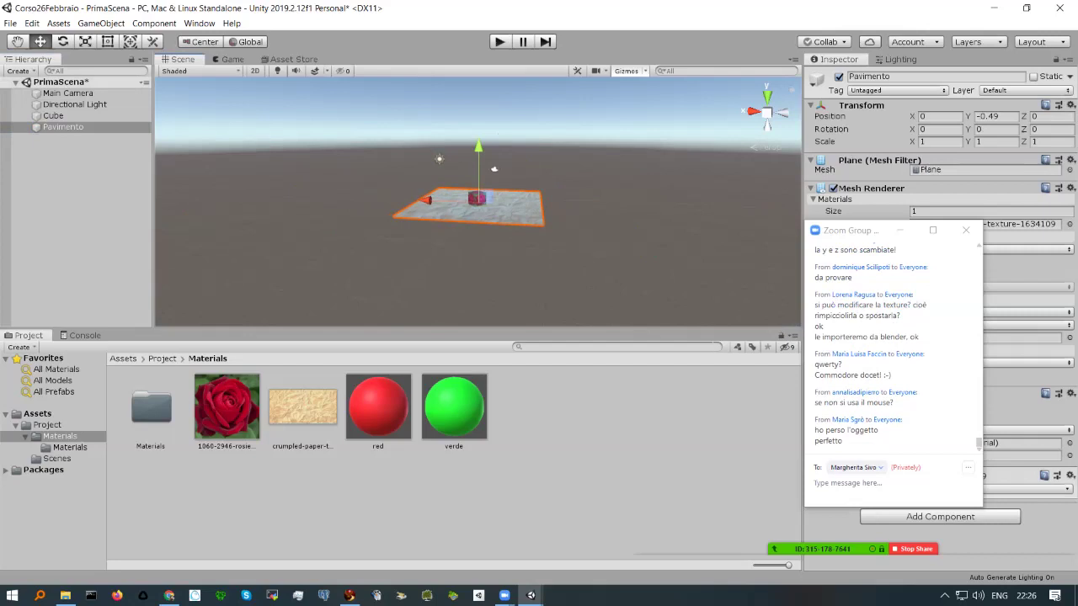
{"action": "scroll", "coordinate": [477, 200], "scroll_direction": "up", "scroll_amount": 6}
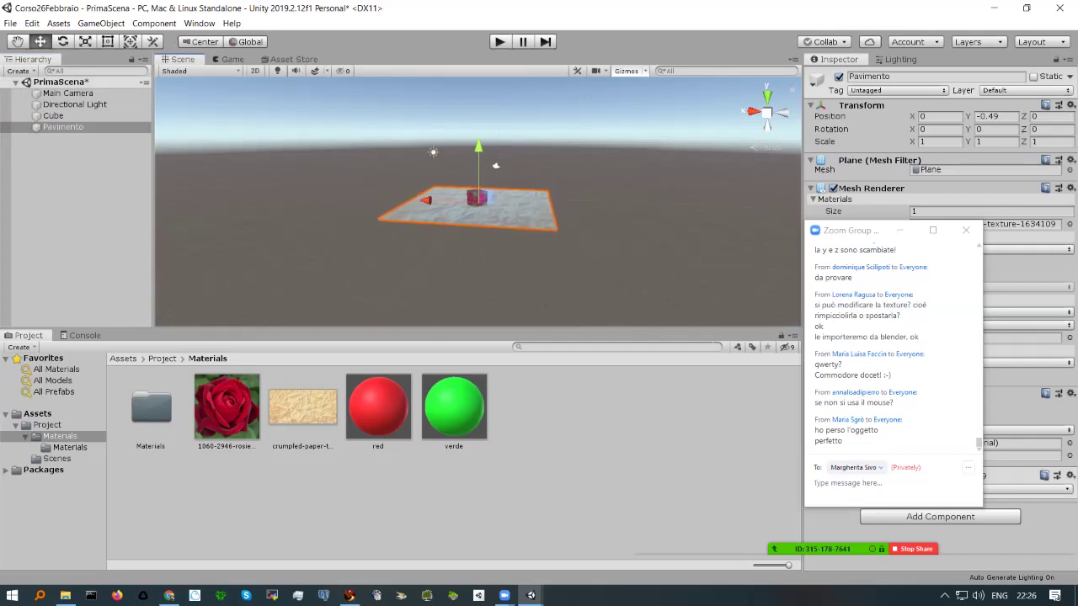
{"action": "scroll", "coordinate": [512, 133], "scroll_direction": "up", "scroll_amount": 5}
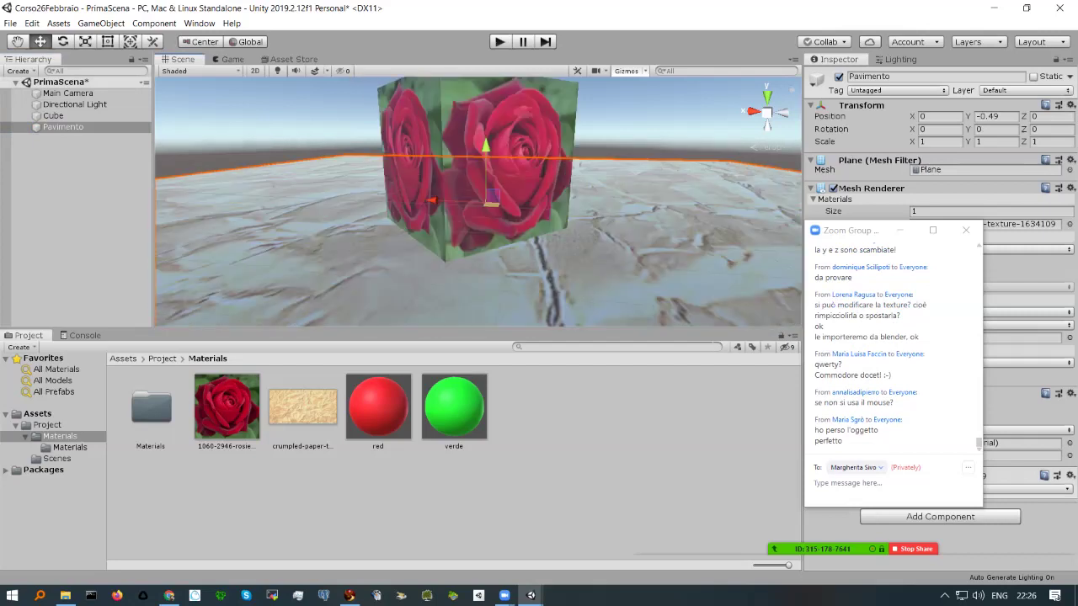
{"action": "left_click_drag", "start_coordinate": [512, 133], "coordinate": [404, 143], "text": "alt"}
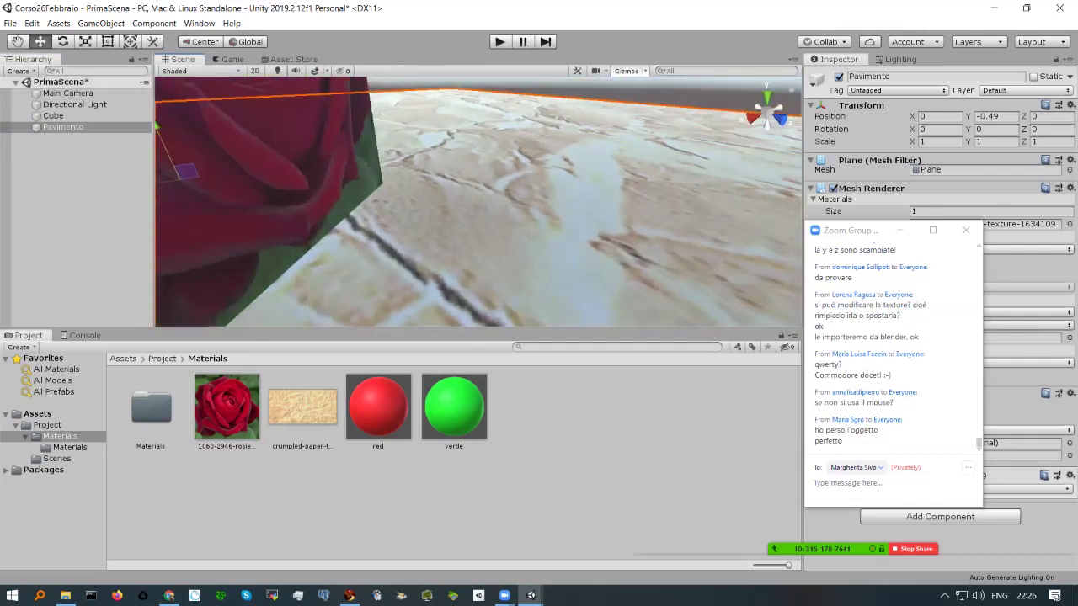
{"action": "key", "text": "f"}
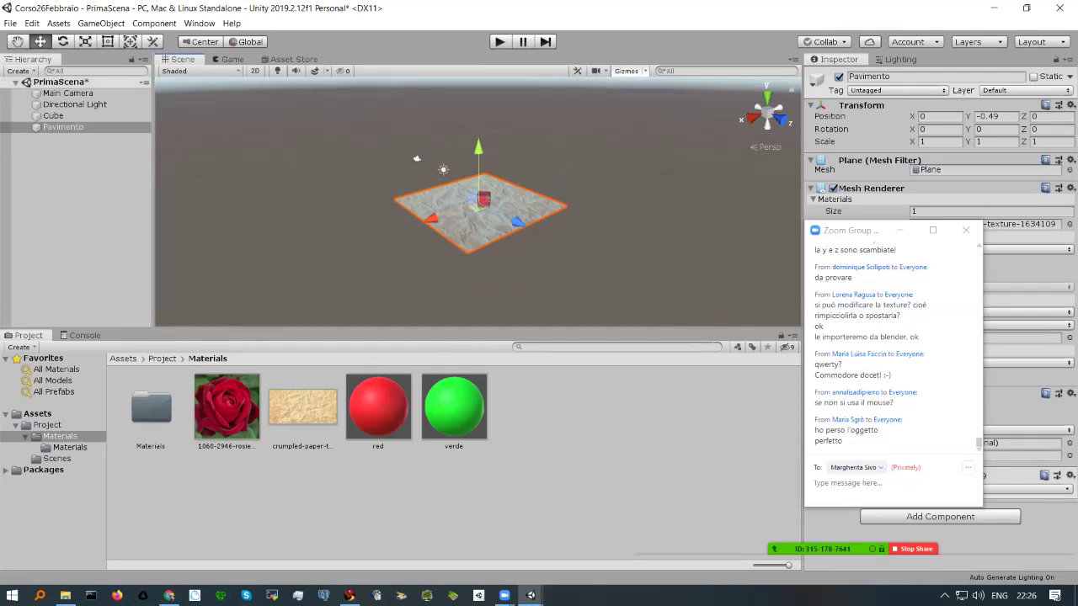
{"action": "scroll", "coordinate": [416, 159], "scroll_direction": "up", "scroll_amount": 1}
{"action": "scroll", "coordinate": [408, 148], "scroll_direction": "up", "scroll_amount": 1}
{"action": "scroll", "coordinate": [391, 135], "scroll_direction": "up", "scroll_amount": 2}
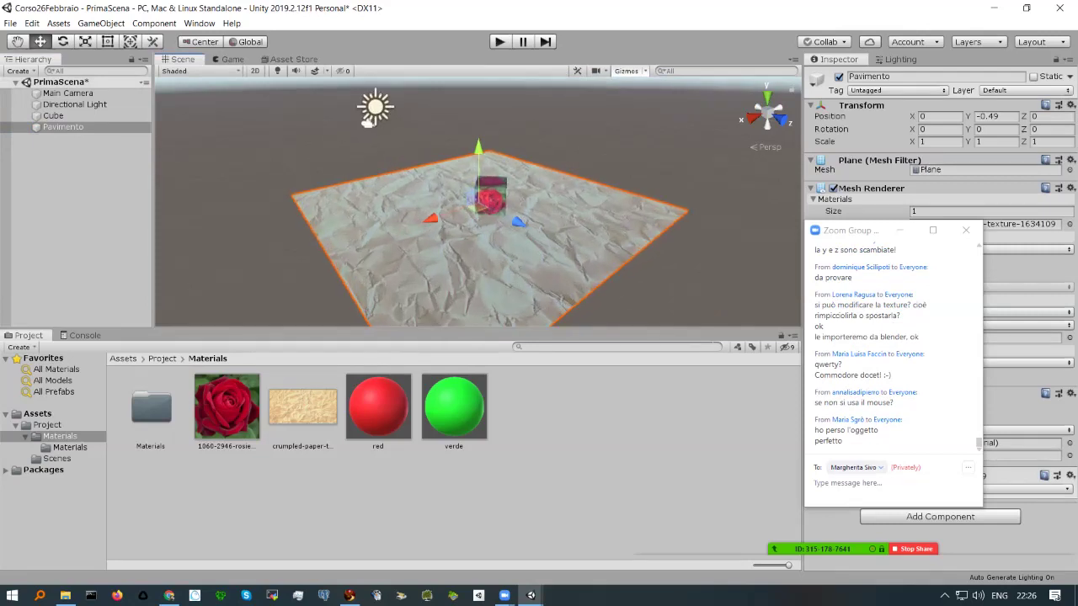
{"action": "scroll", "coordinate": [370, 122], "scroll_direction": "up", "scroll_amount": 2}
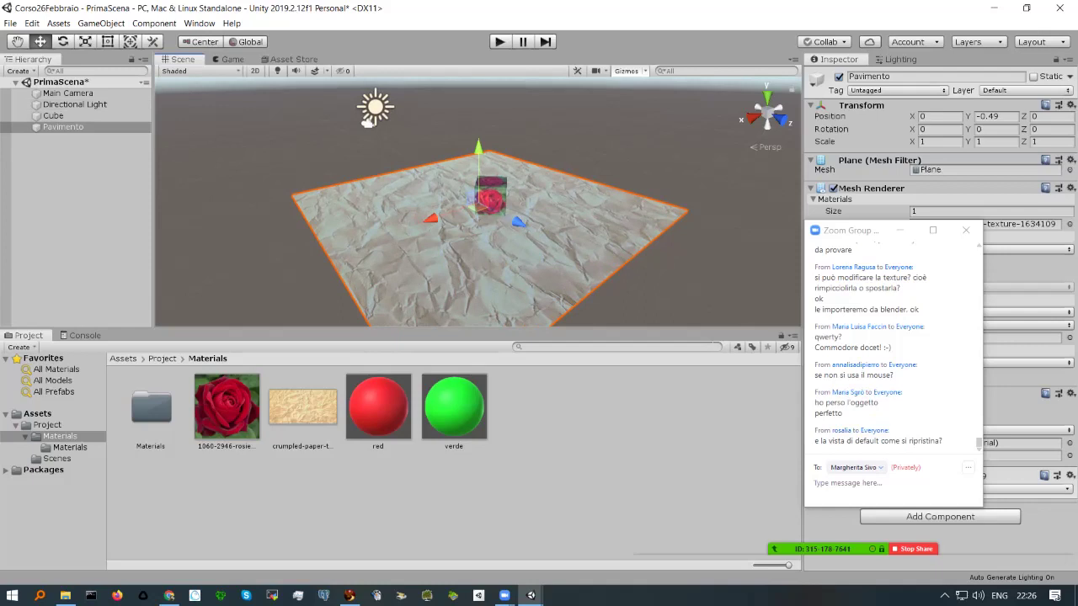
{"action": "left_click", "coordinate": [578, 71]}
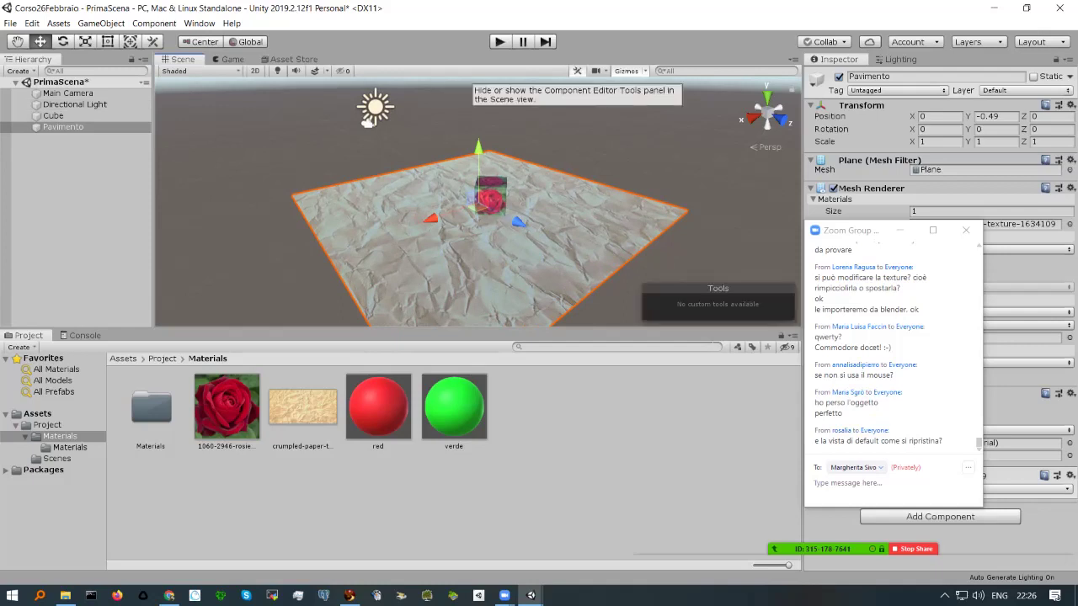
{"action": "left_click", "coordinate": [577, 71]}
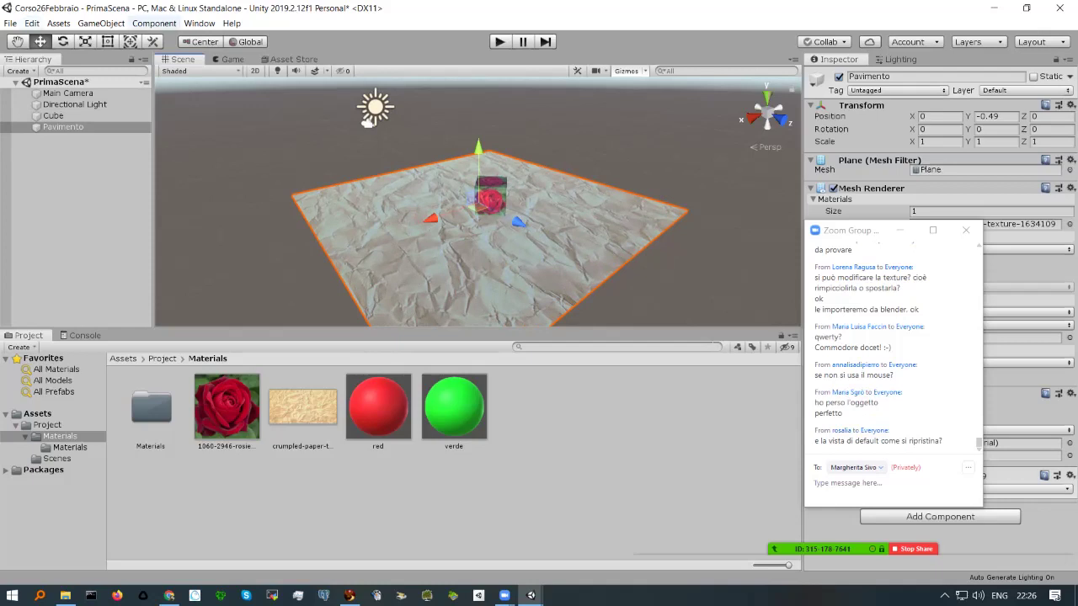
{"action": "left_click", "coordinate": [199, 22]}
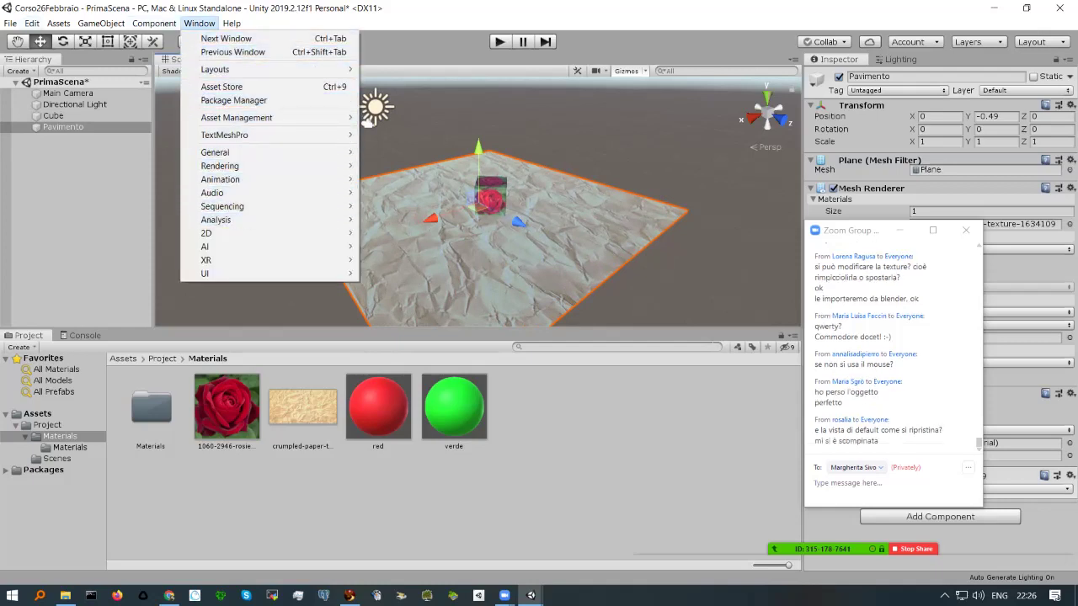
{"action": "mouse_move", "coordinate": [223, 69]}
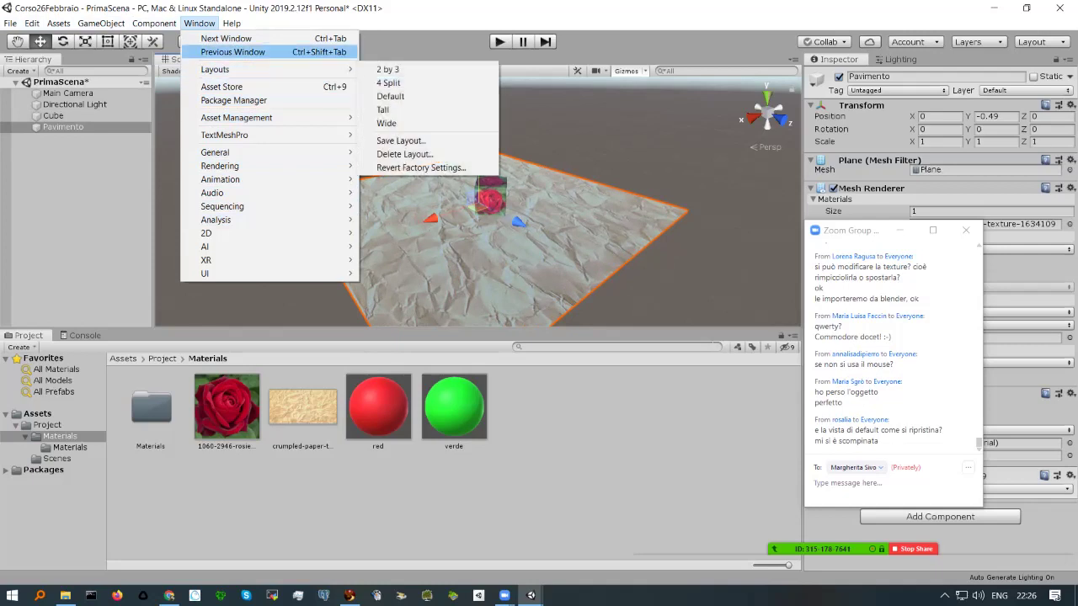
{"action": "left_click", "coordinate": [390, 96]}
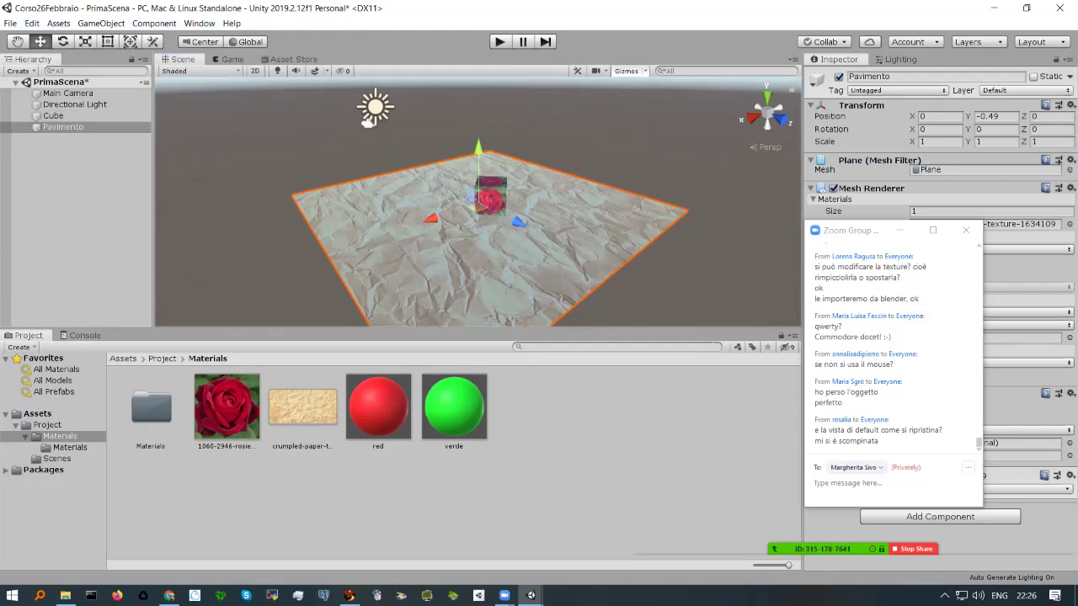
- Orbit, pan and zoom out so the floor and rose cube sit centred at a distance
{"action": "left_click_drag", "start_coordinate": [367, 121], "coordinate": [357, 116], "text": "alt"}
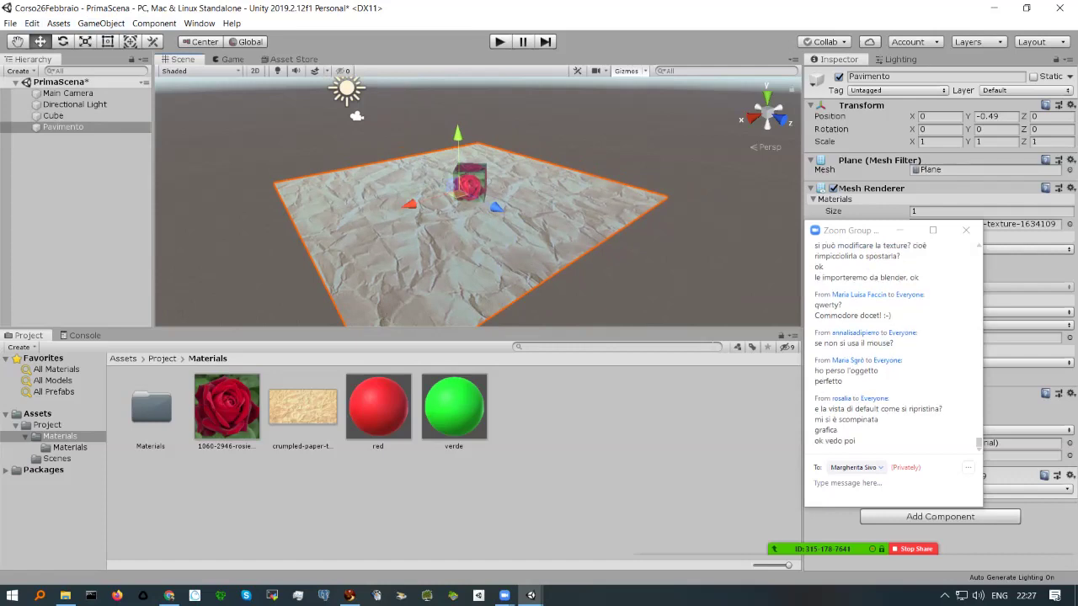
{"action": "middle_click_drag", "start_coordinate": [472, 203], "coordinate": [436, 223]}
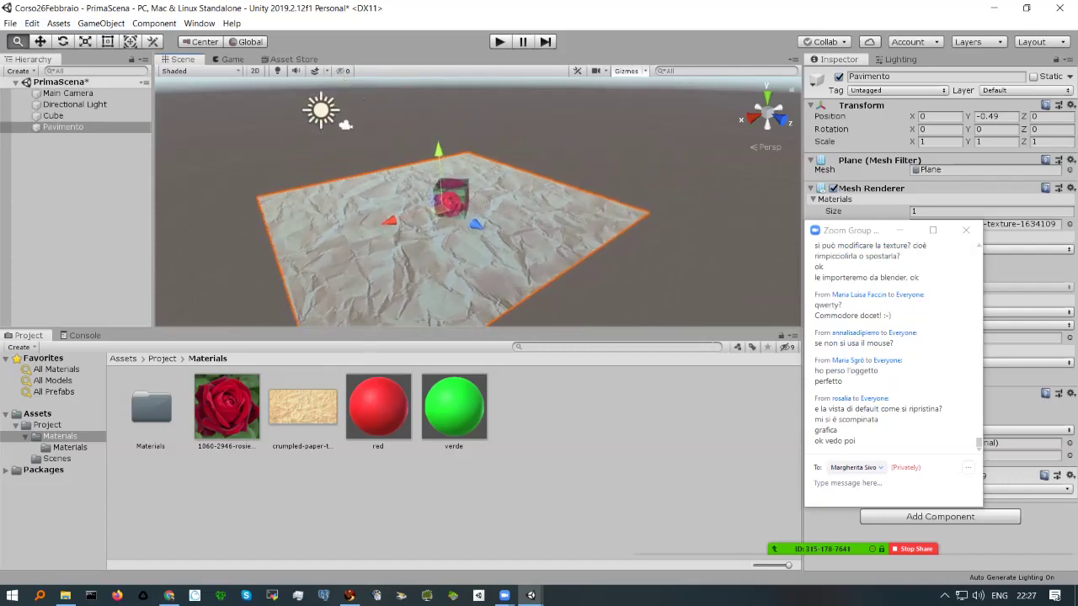
{"action": "mouse_move", "coordinate": [395, 211]}
{"action": "right_mouse_down", "text": "alt"}
{"action": "mouse_move", "coordinate": [338, 76]}
{"action": "mouse_move", "coordinate": [354, 124]}
{"action": "right_mouse_up", "text": "alt"}
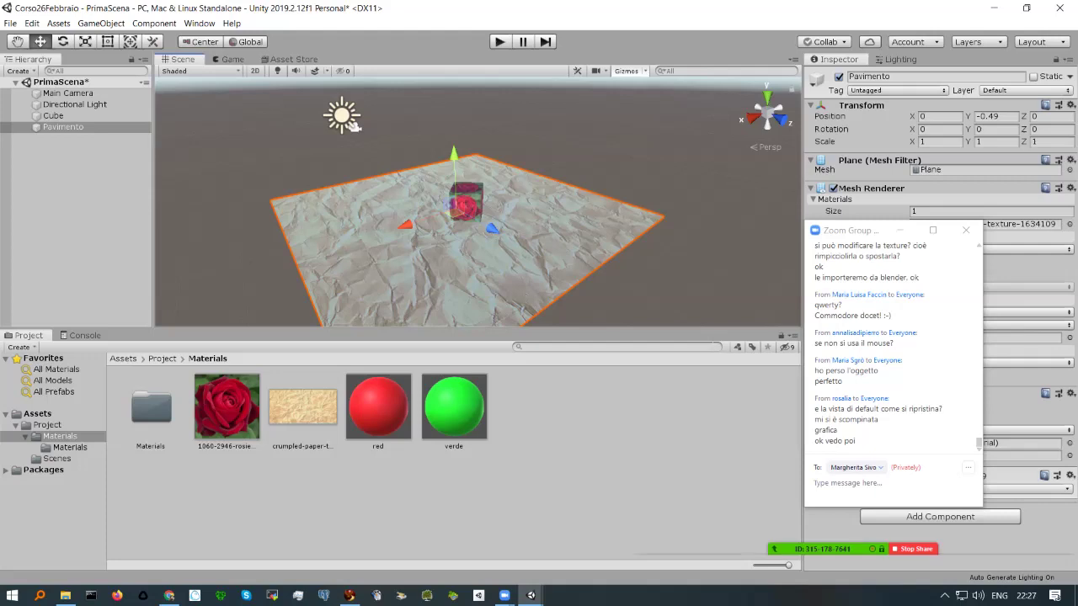
{"action": "right_click_drag", "start_coordinate": [352, 124], "coordinate": [384, 139], "text": "alt"}
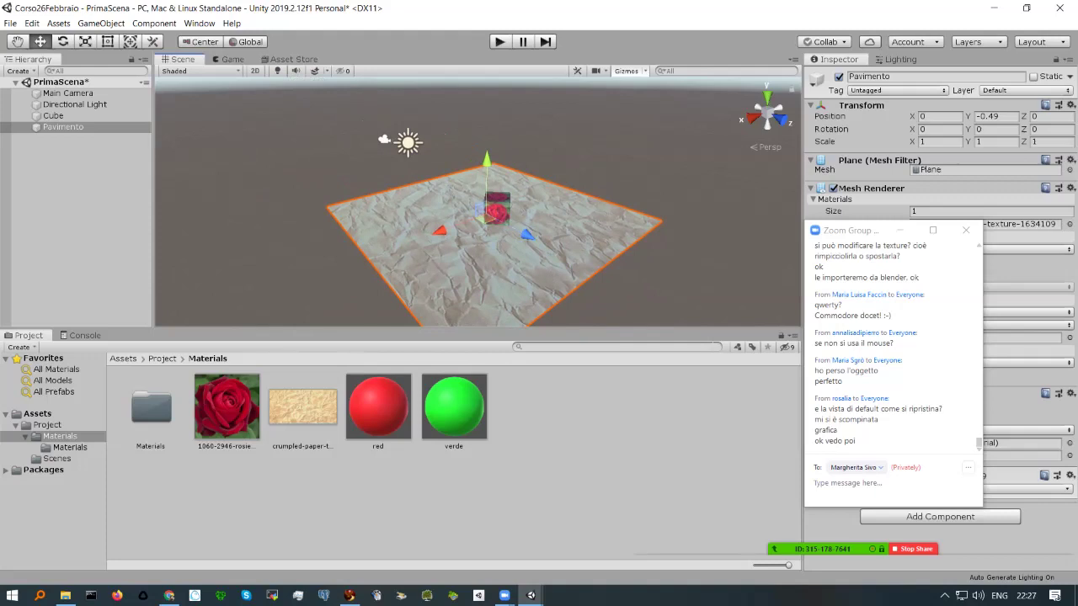
{"action": "key", "text": "ctrl+2"}
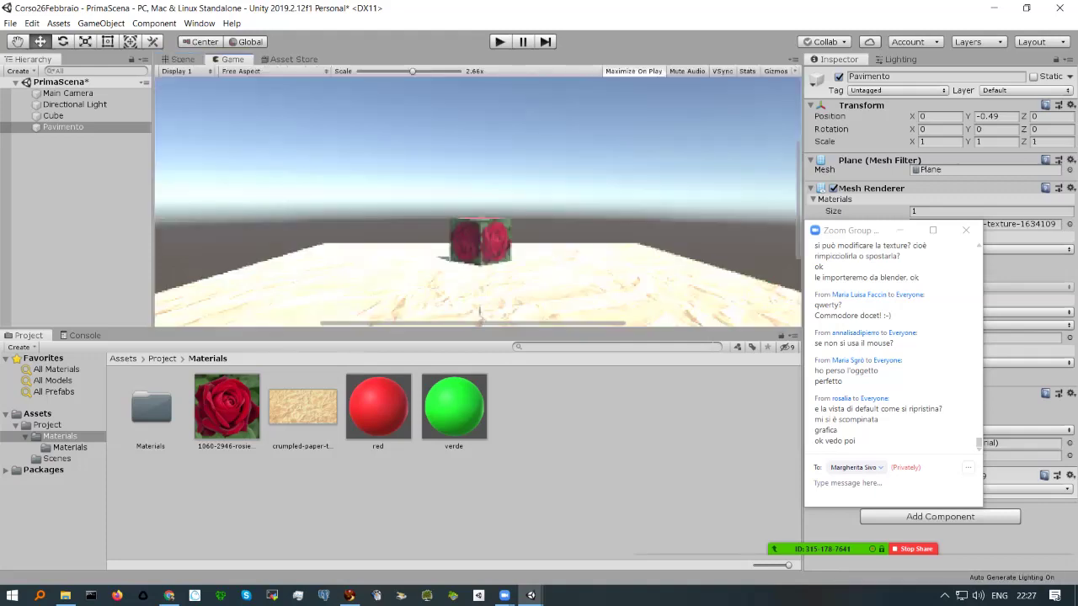
{"action": "scroll", "coordinate": [477, 200], "scroll_direction": "down", "scroll_amount": 3}
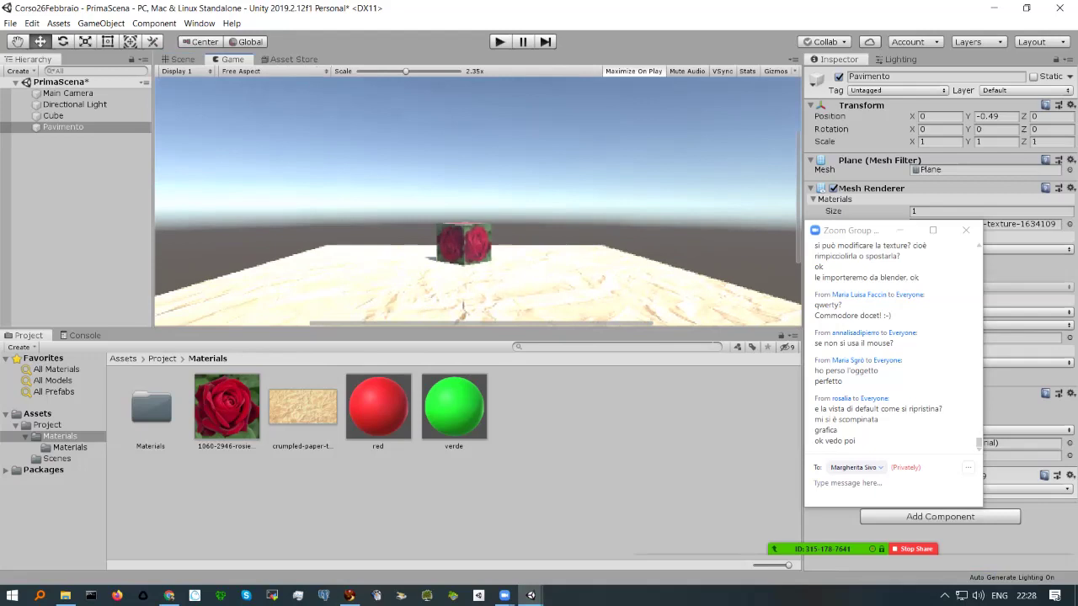
{"action": "key", "text": "ctrl+1"}
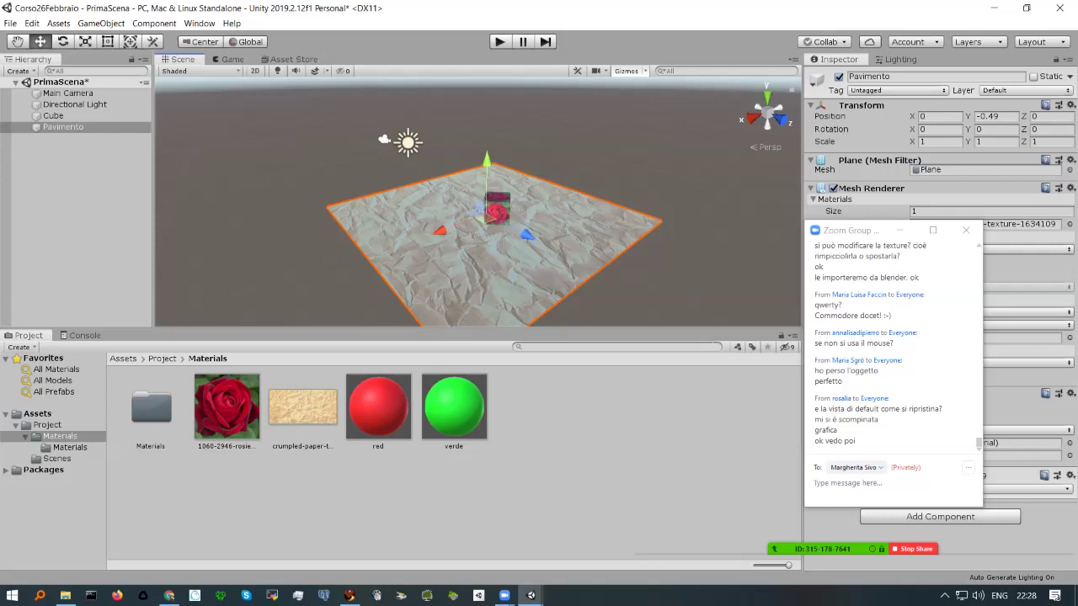
{"action": "key", "text": "ctrl+p"}
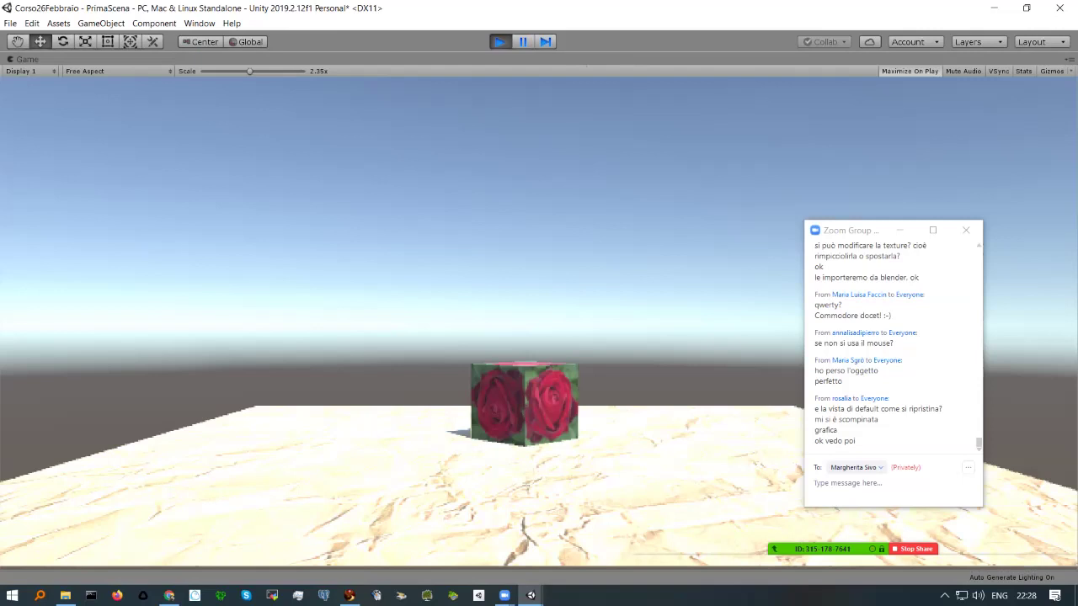
{"action": "key", "text": "ctrl+p"}
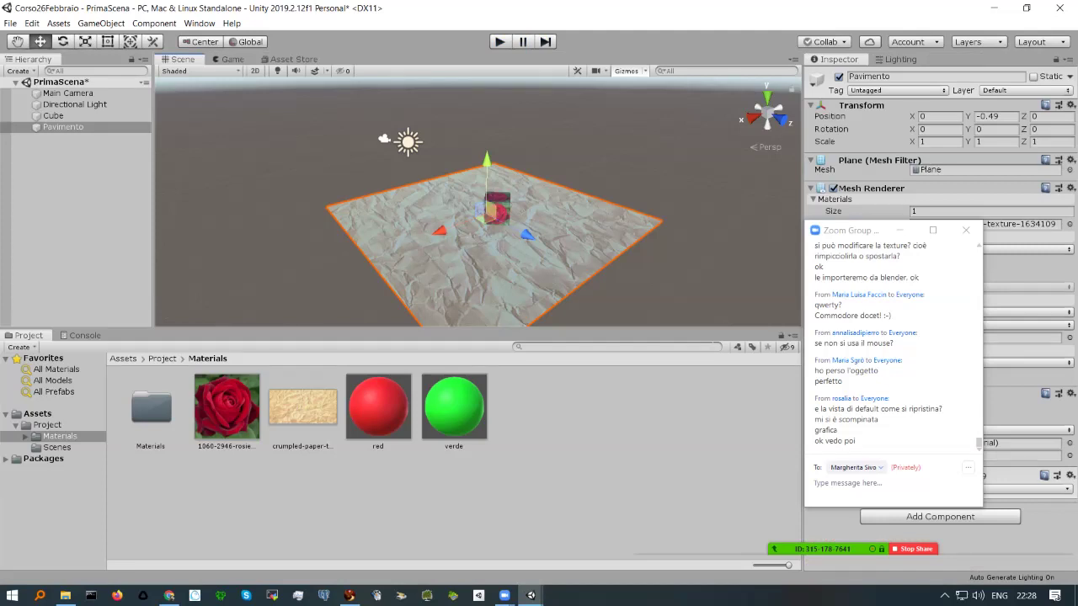
- Bring up the Lighting settings tab and try docking it beside the Scene view
{"action": "mouse_move", "coordinate": [841, 233]}
{"action": "left_mouse_down"}
{"action": "mouse_move", "coordinate": [597, 278]}
{"action": "mouse_move", "coordinate": [608, 273]}
{"action": "left_mouse_up"}
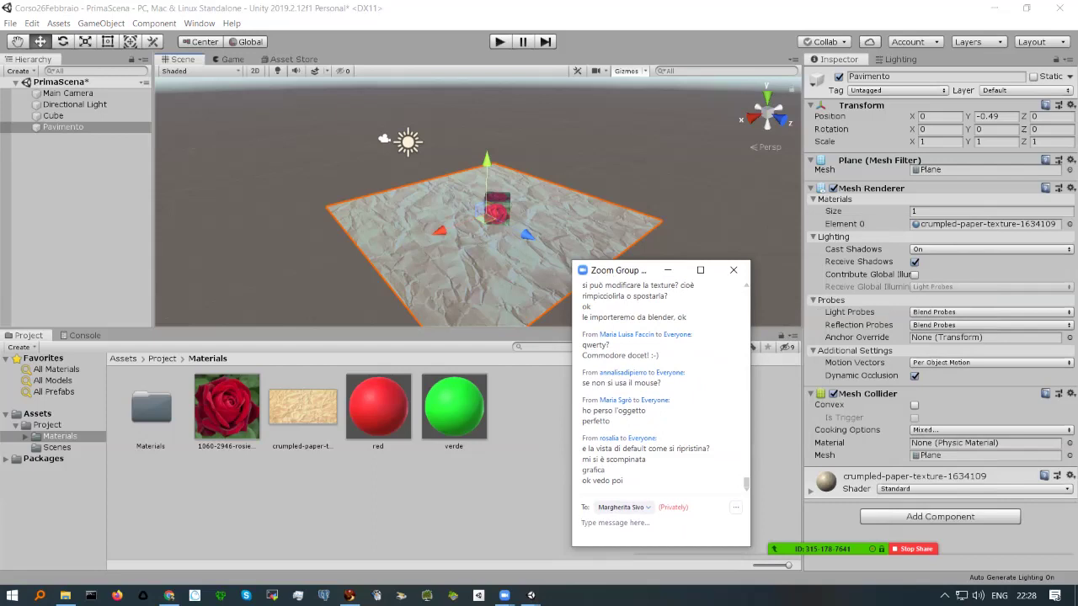
{"action": "scroll", "coordinate": [384, 138], "scroll_direction": "up", "scroll_amount": 2}
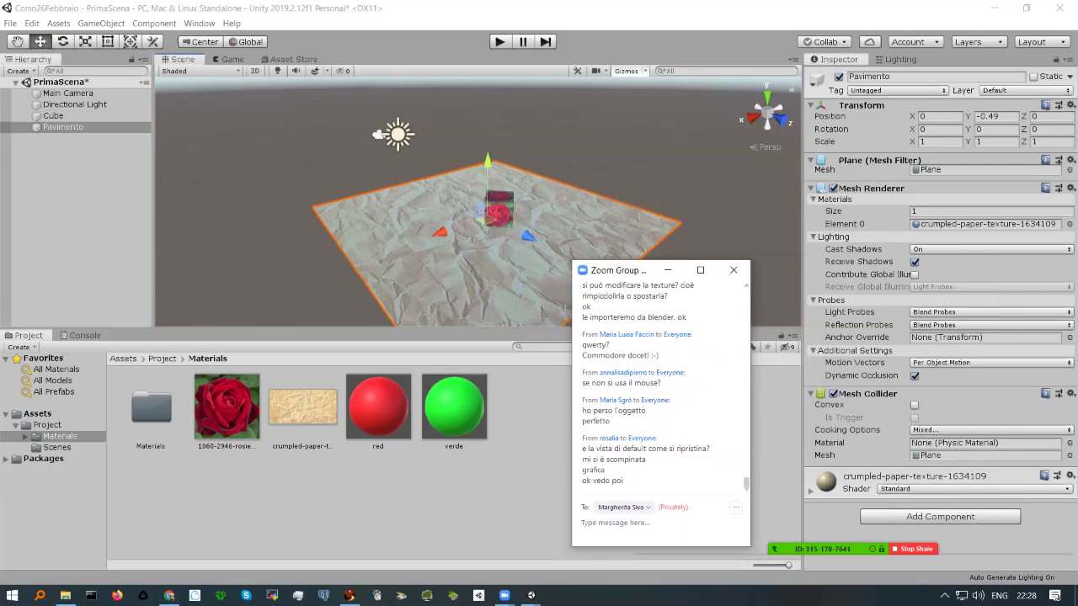
{"action": "scroll", "coordinate": [378, 133], "scroll_direction": "up", "scroll_amount": 2}
{"action": "scroll", "coordinate": [371, 128], "scroll_direction": "up", "scroll_amount": 1}
{"action": "scroll", "coordinate": [371, 128], "scroll_direction": "down", "scroll_amount": 1}
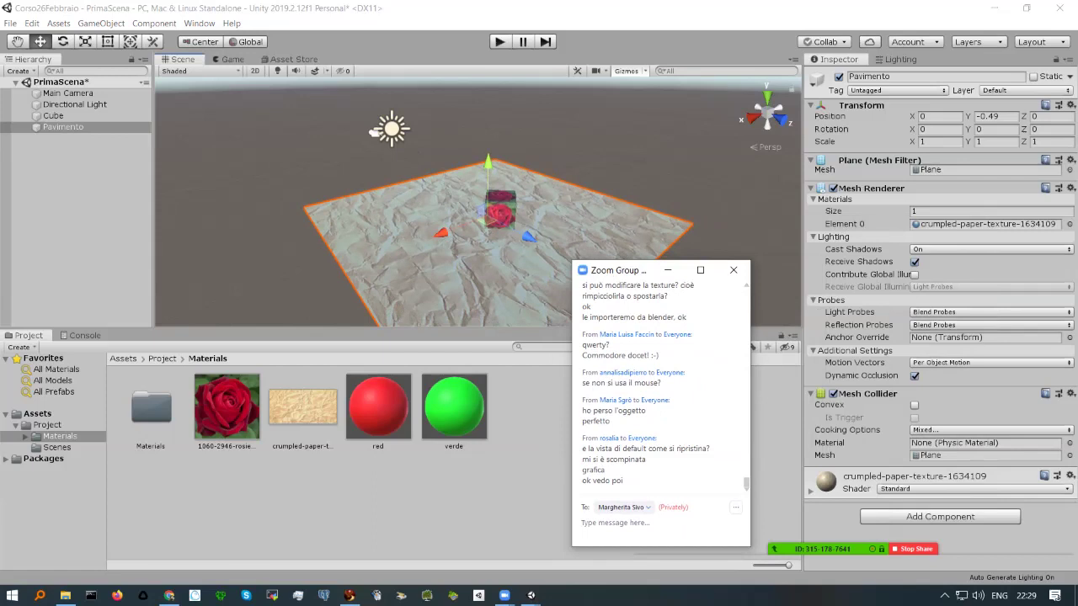
{"action": "left_click", "coordinate": [900, 58]}
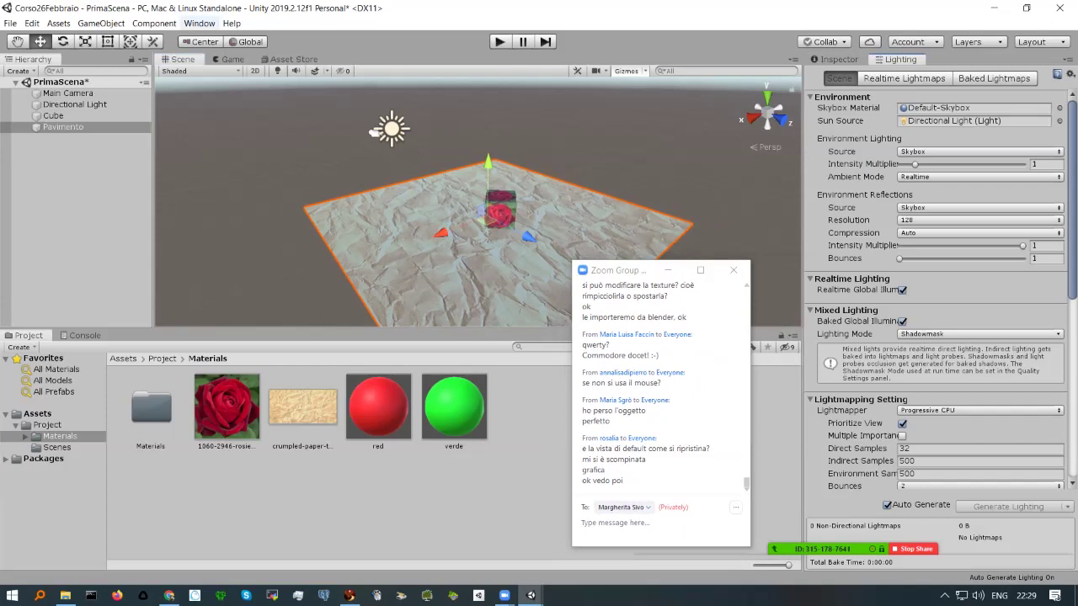
{"action": "left_click", "coordinate": [200, 23]}
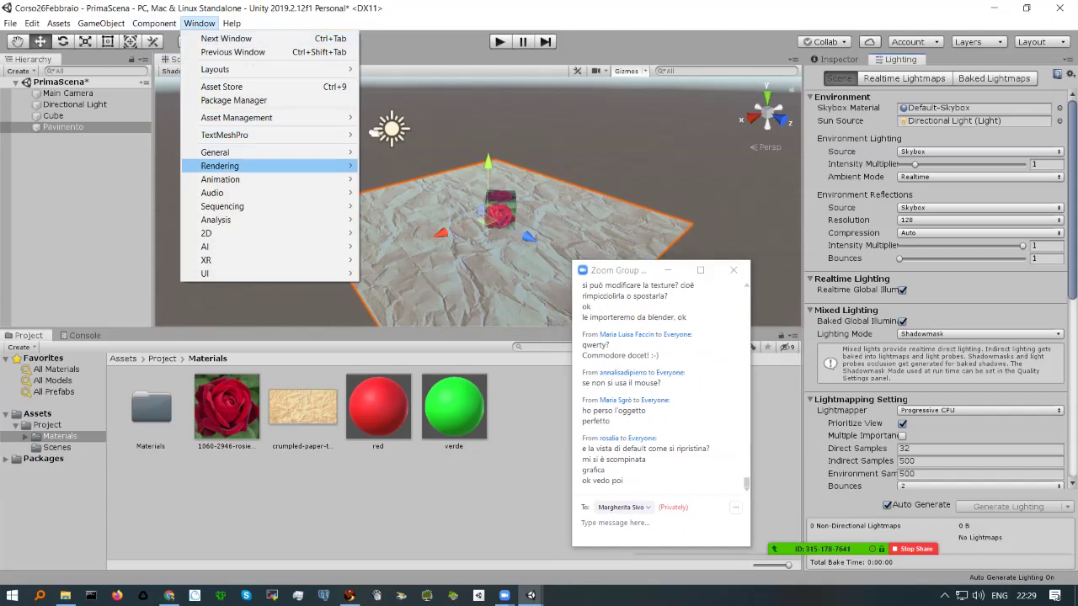
{"action": "mouse_move", "coordinate": [253, 166]}
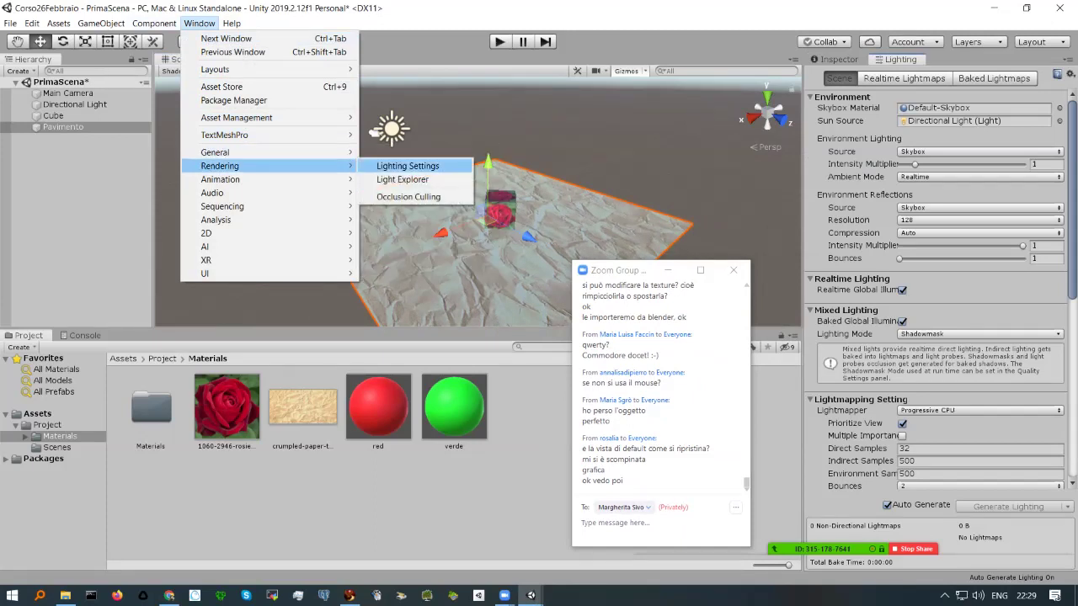
{"action": "left_click", "coordinate": [407, 166]}
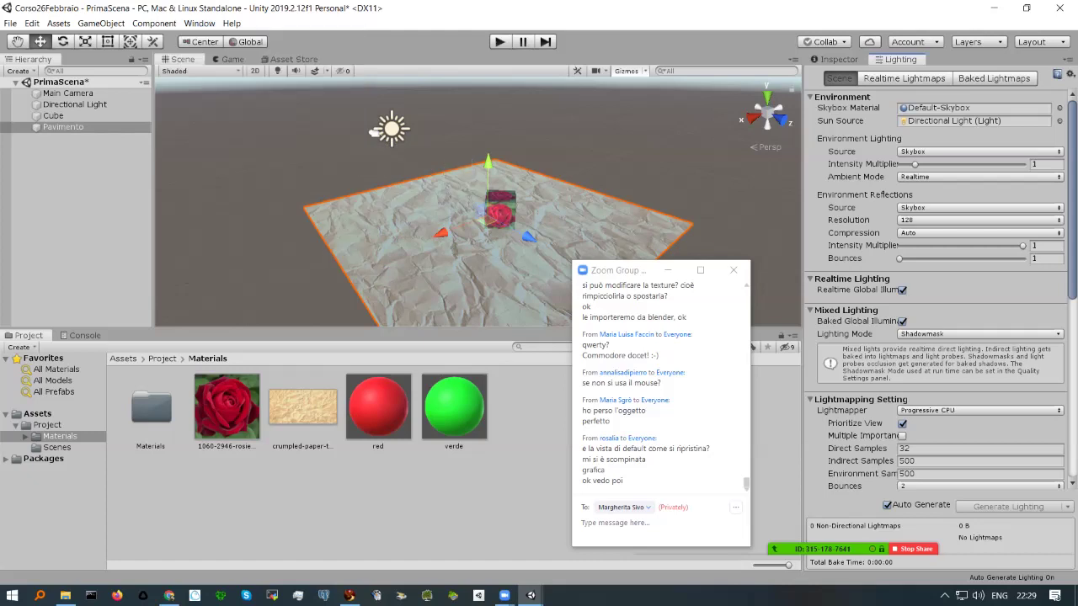
{"action": "left_click_drag", "start_coordinate": [900, 59], "coordinate": [210, 194]}
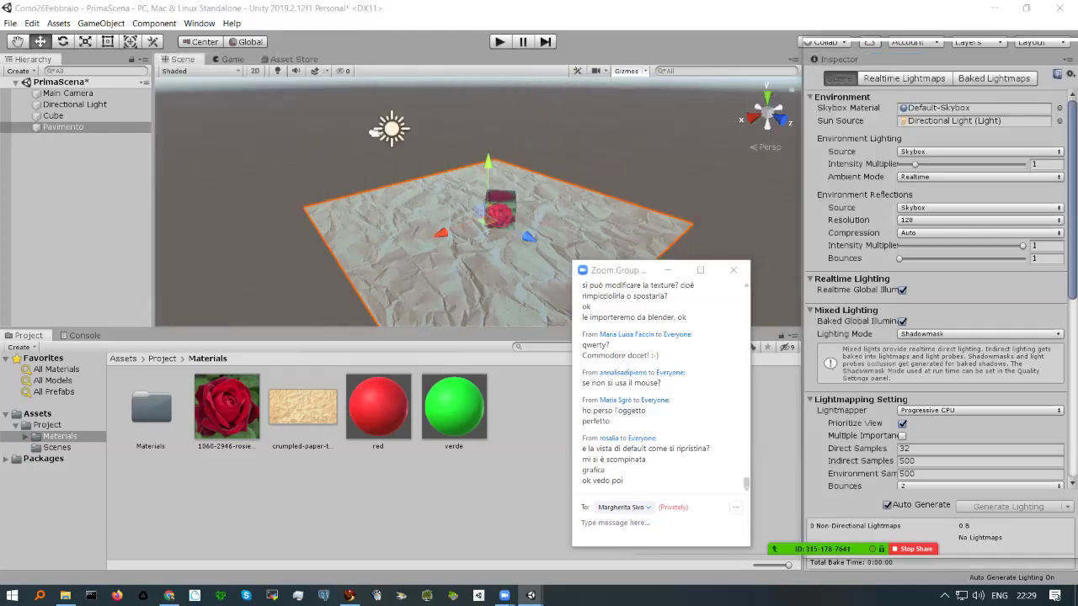
{"action": "left_click_drag", "start_coordinate": [375, 132], "coordinate": [299, 10]}
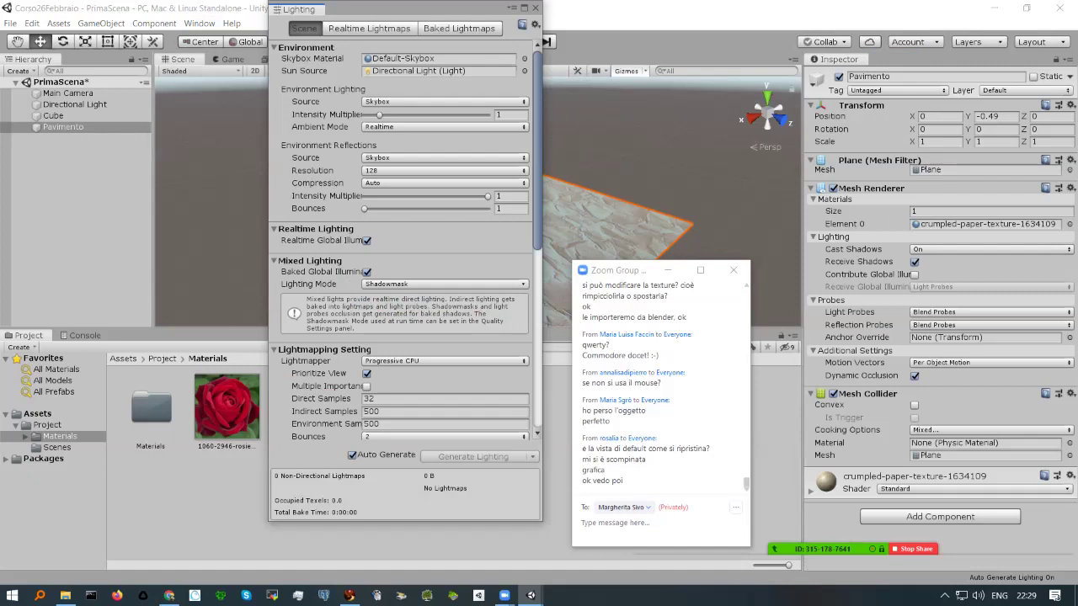
{"action": "left_click", "coordinate": [374, 133]}
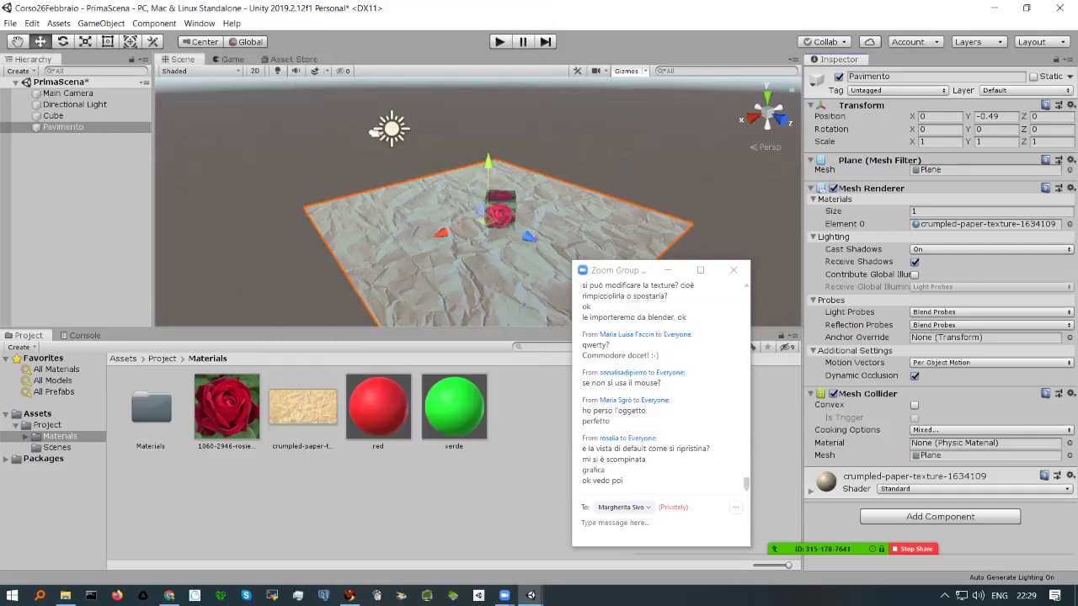
- Reopen Lighting settings from the Window list and dock it next to the Inspector tab
{"action": "left_click", "coordinate": [199, 23]}
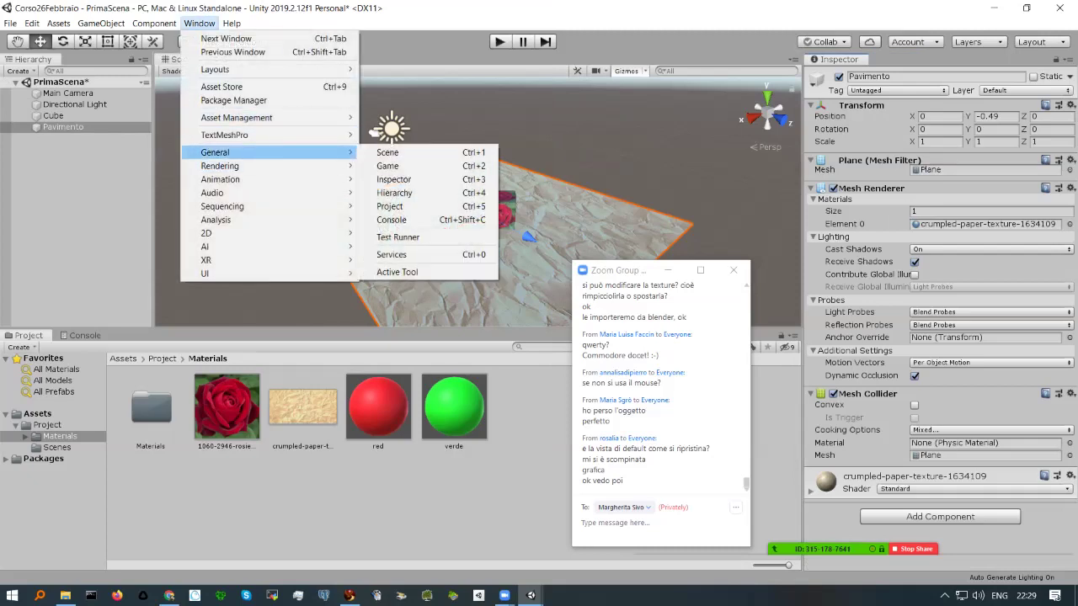
{"action": "mouse_move", "coordinate": [220, 166]}
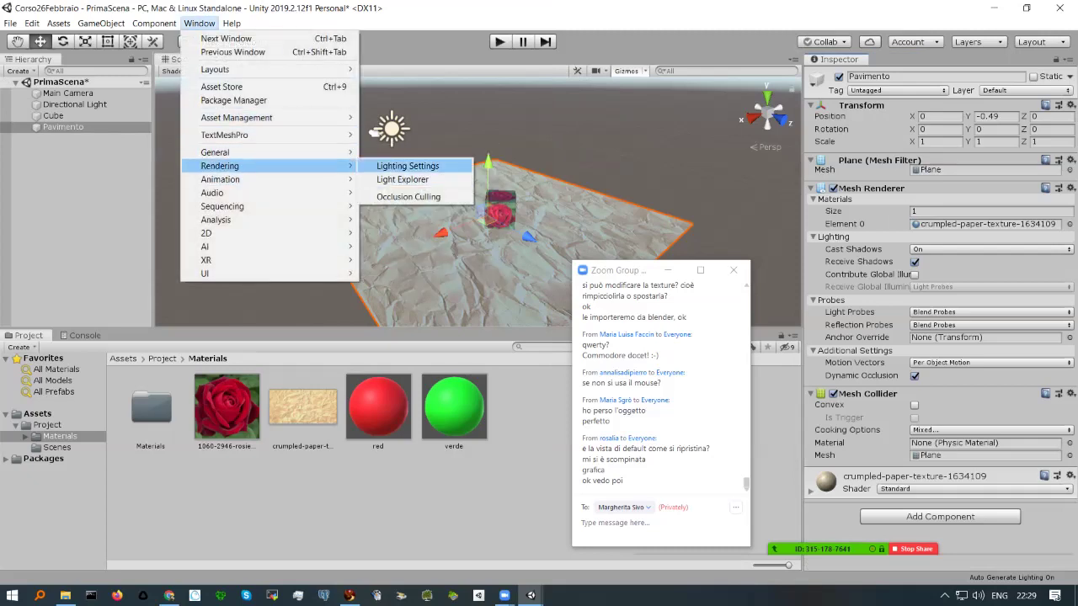
{"action": "left_click", "coordinate": [407, 166]}
{"action": "left_click_drag", "start_coordinate": [361, 12], "coordinate": [325, 40]}
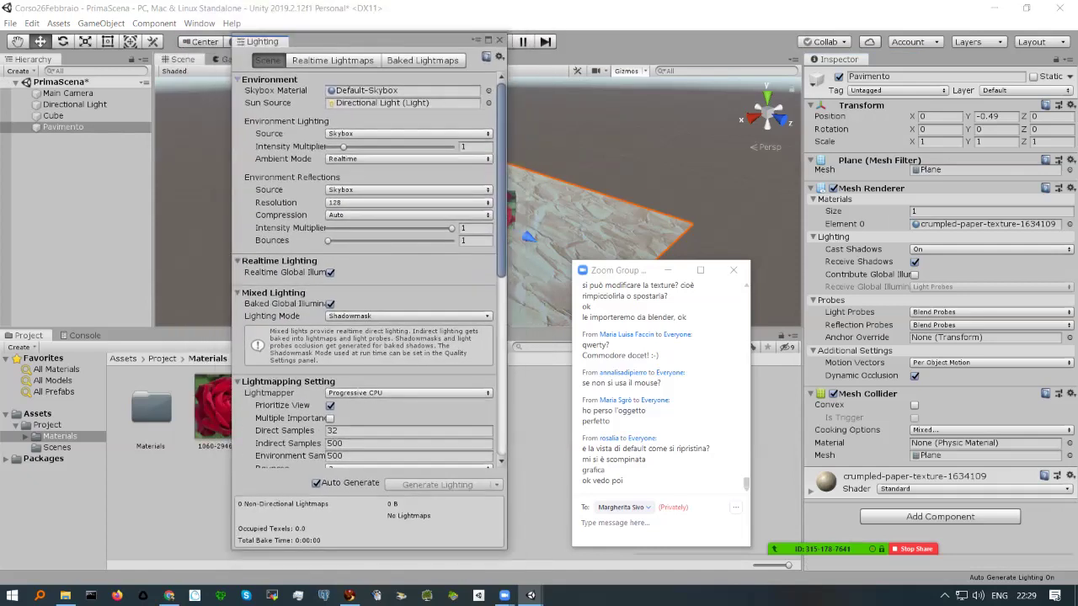
{"action": "left_click_drag", "start_coordinate": [333, 41], "coordinate": [338, 39]}
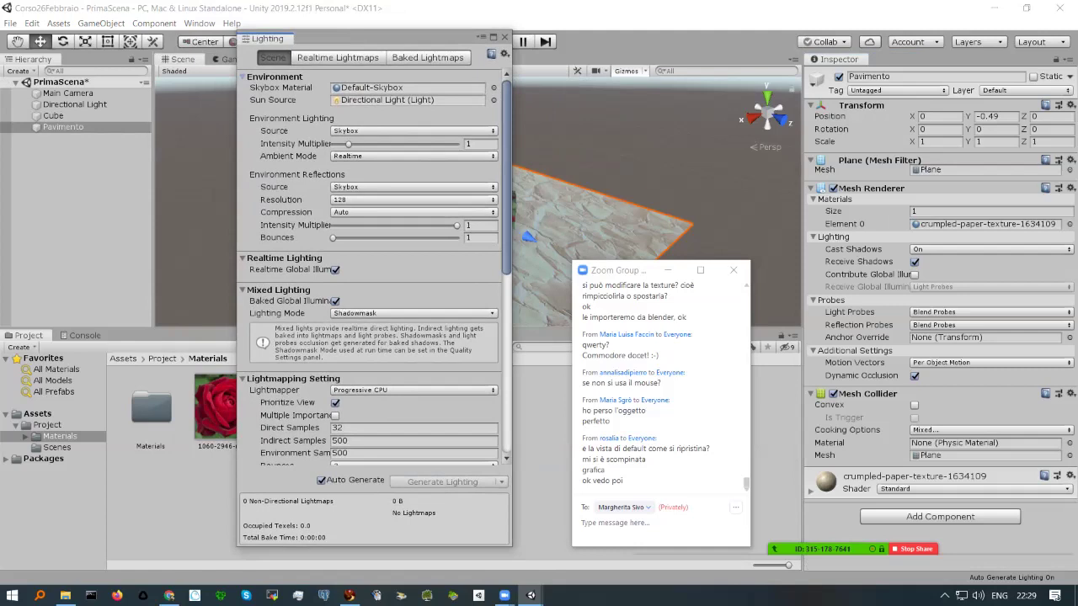
{"action": "left_click_drag", "start_coordinate": [268, 39], "coordinate": [884, 126]}
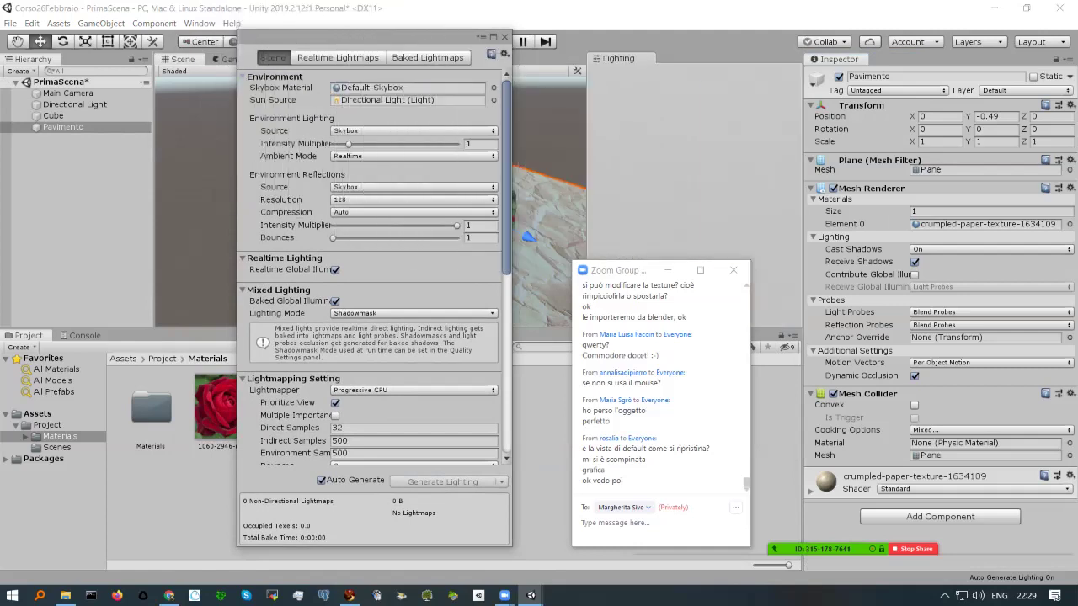
{"action": "left_click_drag", "start_coordinate": [842, 61], "coordinate": [892, 59]}
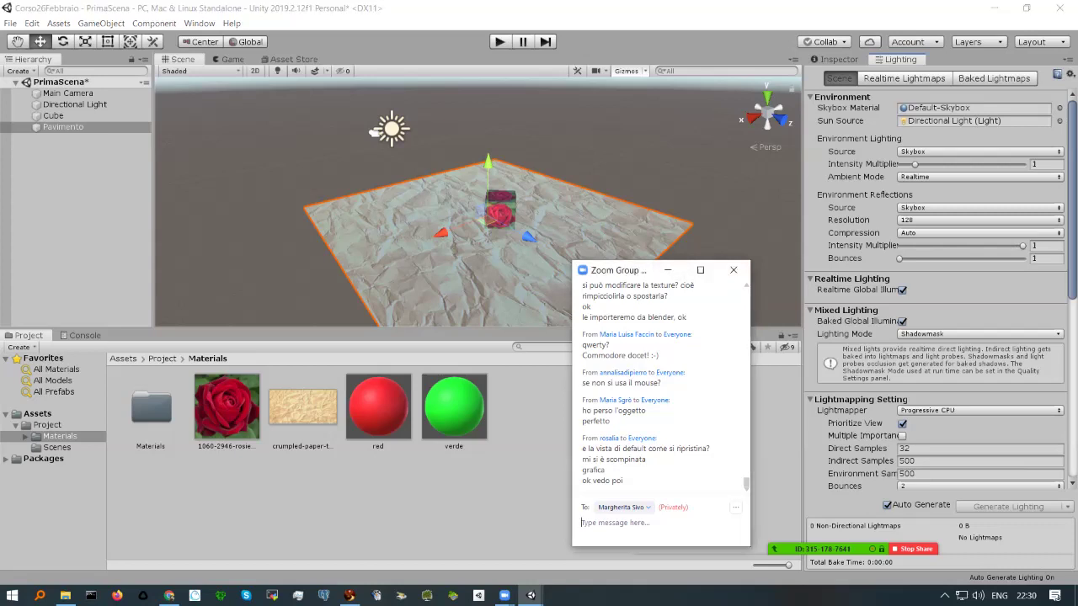
{"action": "left_click_drag", "start_coordinate": [628, 270], "coordinate": [481, 274]}
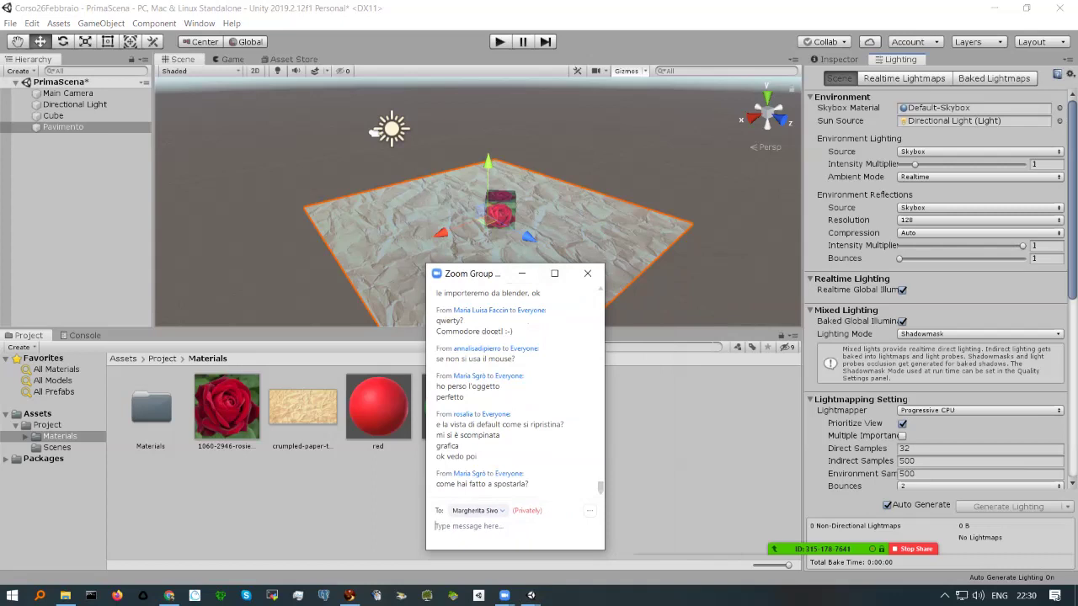
{"action": "key", "text": "alt+Tab"}
{"action": "left_click_drag", "start_coordinate": [899, 59], "coordinate": [252, 278]}
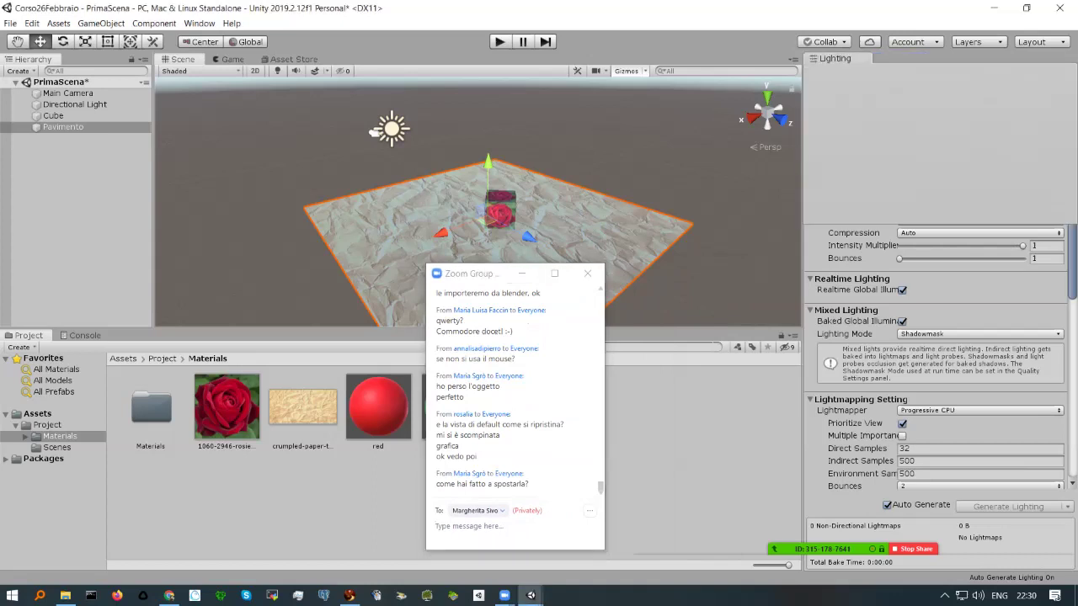
{"action": "left_click_drag", "start_coordinate": [373, 132], "coordinate": [278, 10]}
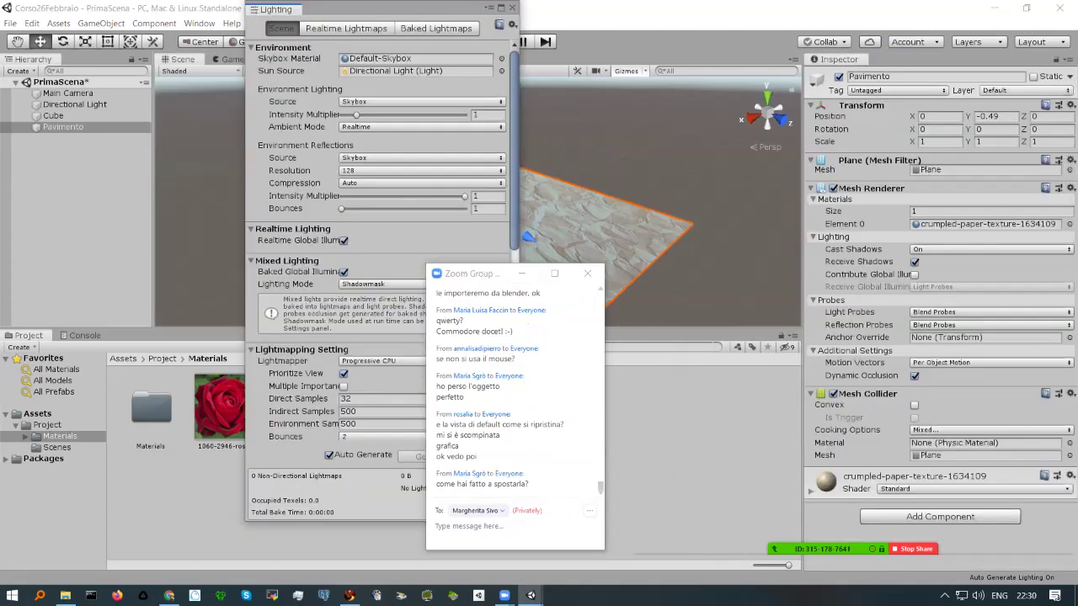
{"action": "left_click", "coordinate": [511, 7]}
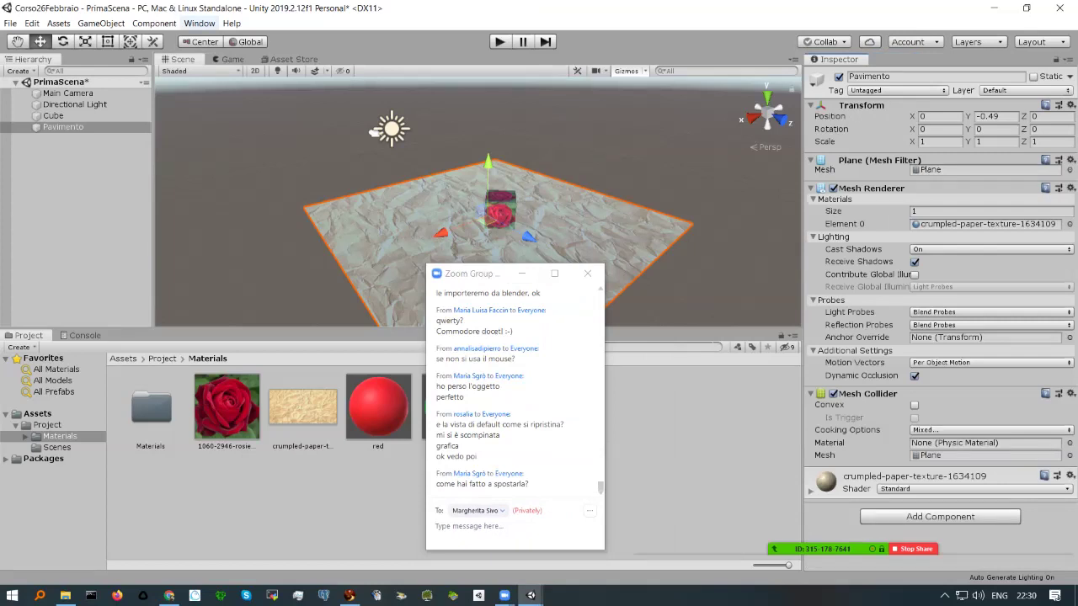
{"action": "left_click", "coordinate": [200, 22]}
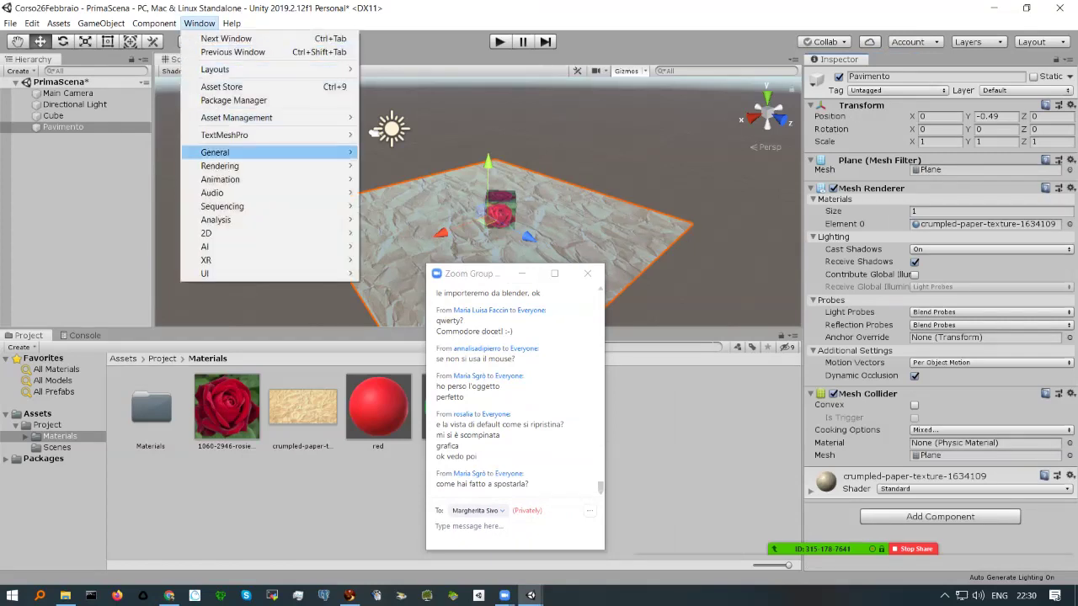
{"action": "mouse_move", "coordinate": [252, 166]}
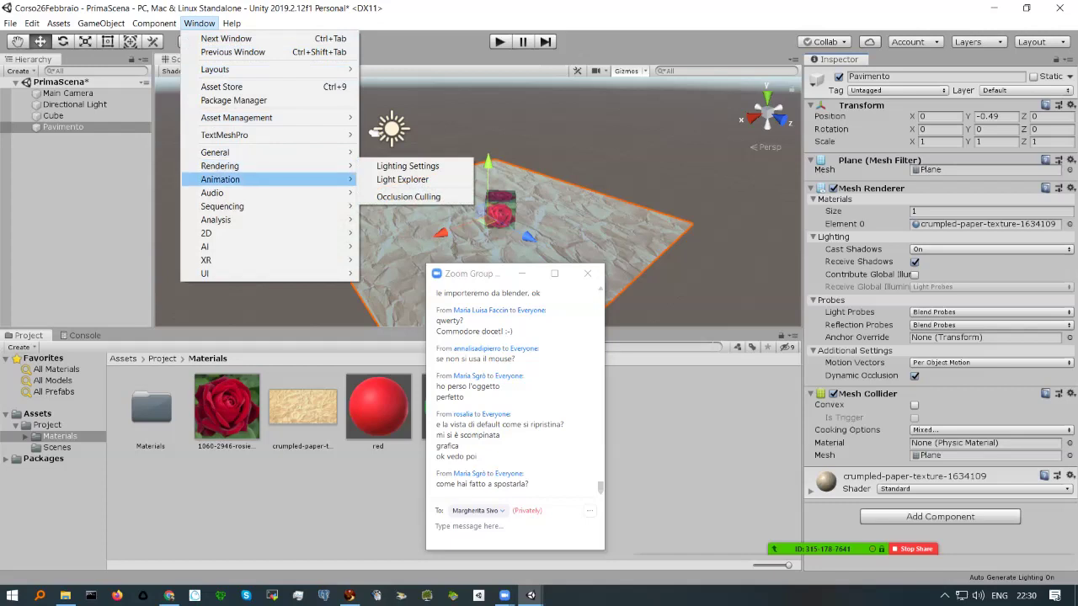
{"action": "left_click", "coordinate": [408, 166]}
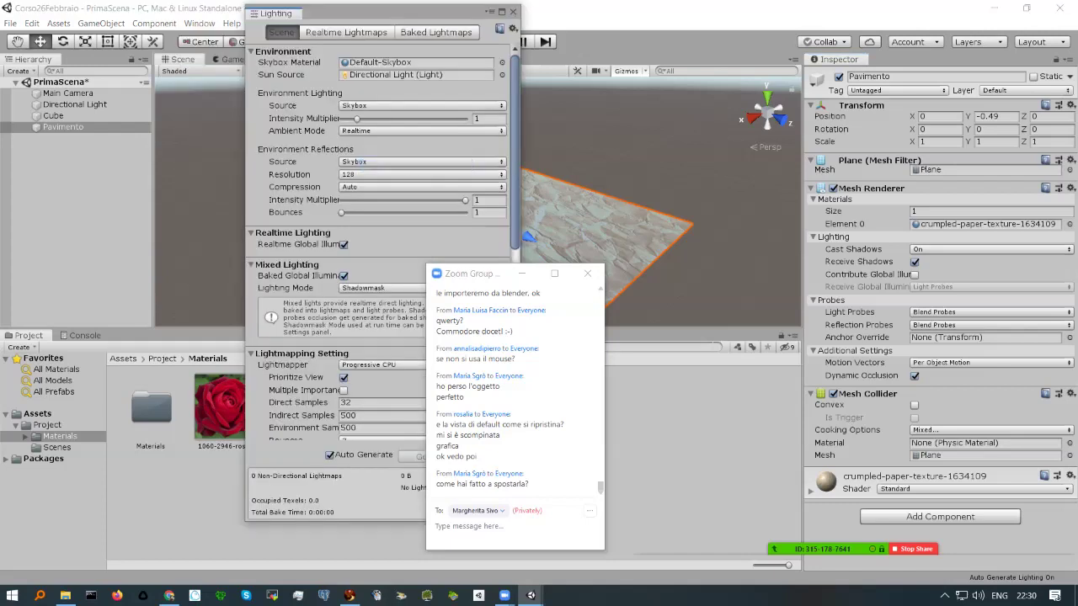
{"action": "left_click_drag", "start_coordinate": [396, 14], "coordinate": [372, 53]}
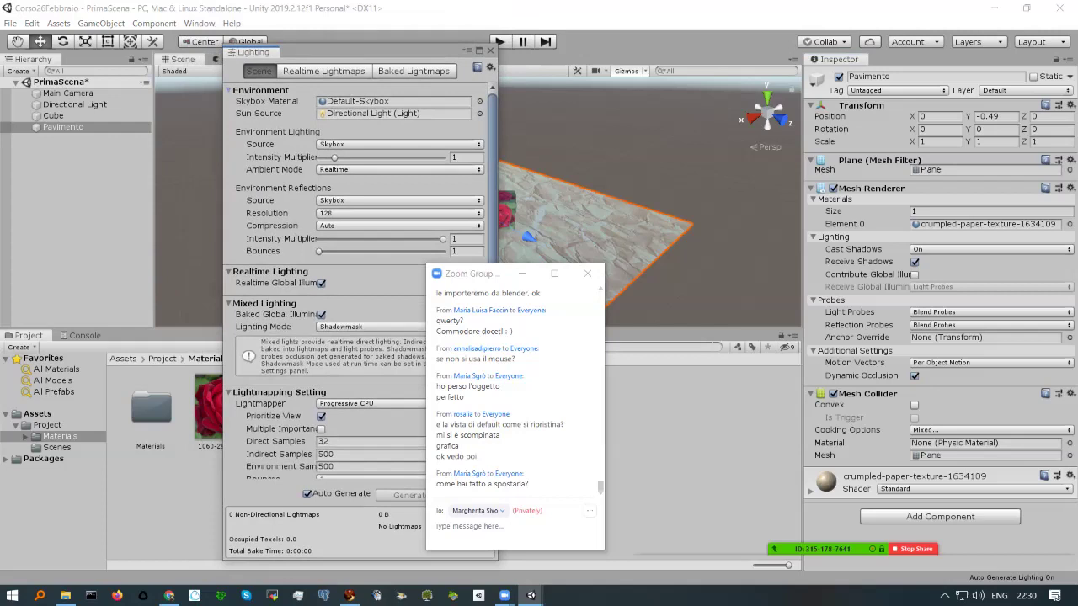
{"action": "left_click_drag", "start_coordinate": [253, 52], "coordinate": [908, 59]}
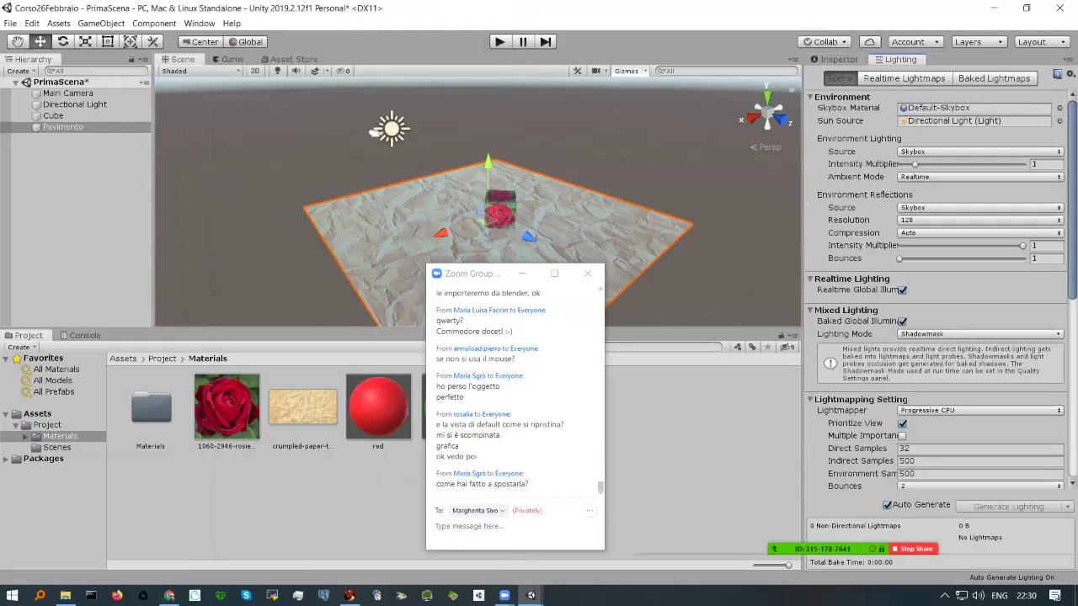
{"action": "mouse_move", "coordinate": [842, 208]}
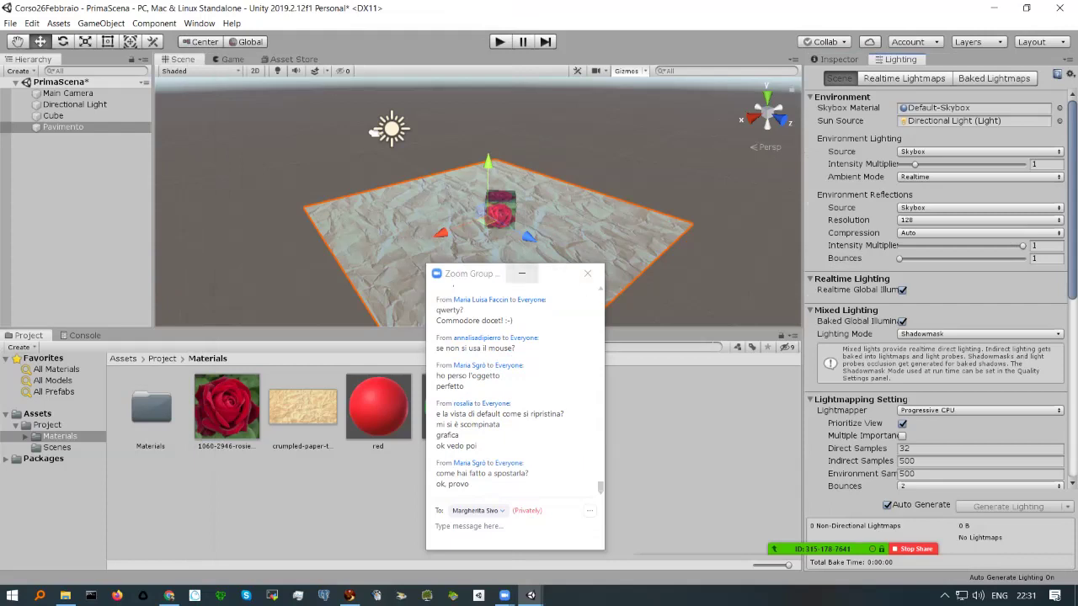
{"action": "mouse_move", "coordinate": [466, 276]}
{"action": "left_mouse_down"}
{"action": "mouse_move", "coordinate": [154, 92]}
{"action": "mouse_move", "coordinate": [602, 162]}
{"action": "left_mouse_up"}
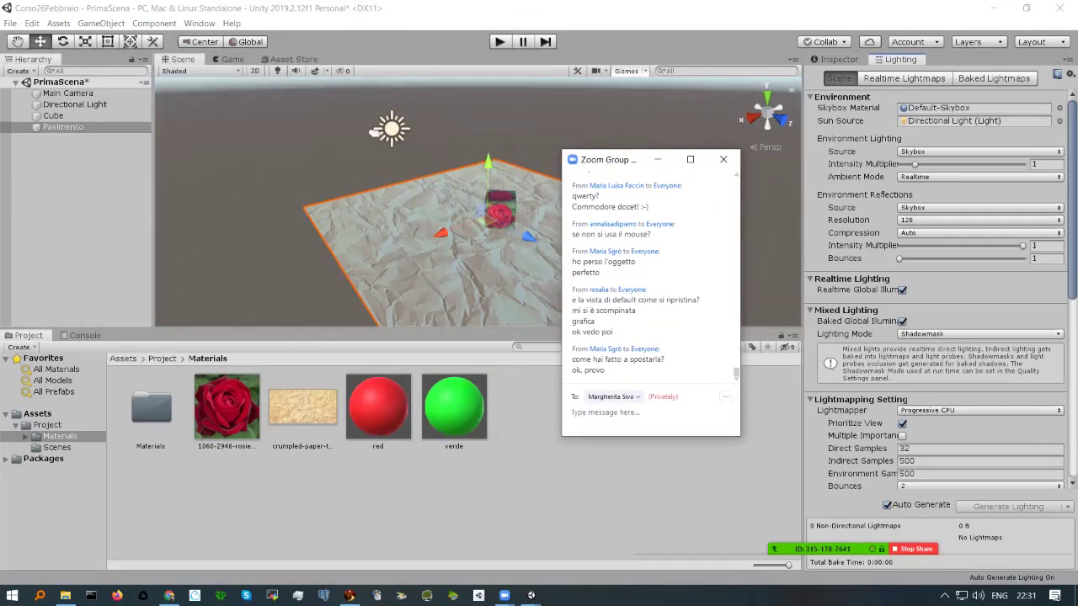
{"action": "left_click", "coordinate": [375, 132]}
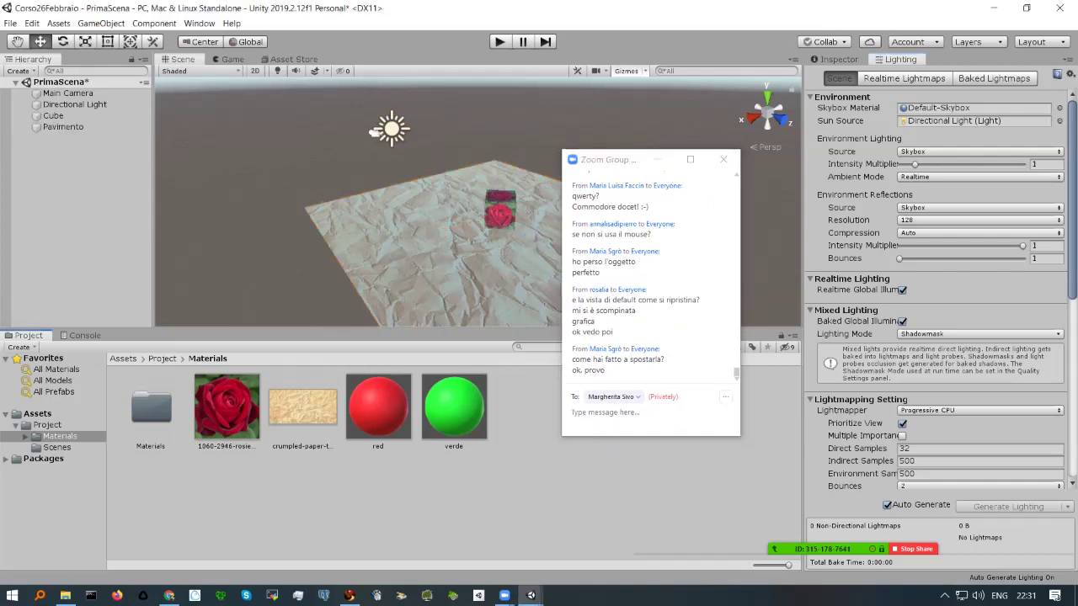
- Create a Standard material named 'skybox' in the Materials folder and view it in the Inspector
{"action": "left_click_drag", "start_coordinate": [607, 165], "coordinate": [839, 198]}
{"action": "right_click", "coordinate": [562, 394]}
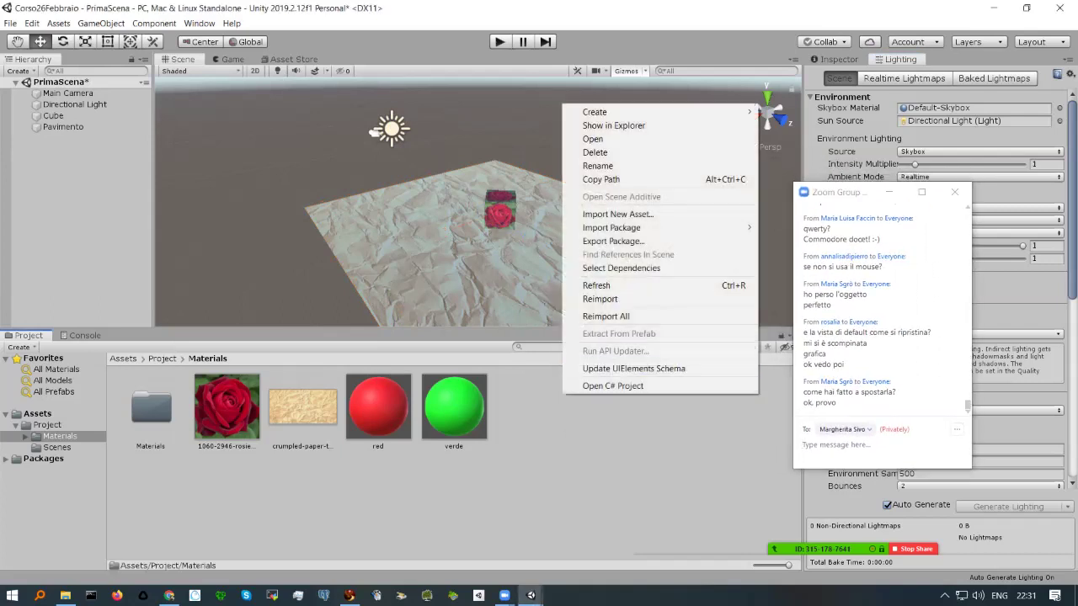
{"action": "mouse_move", "coordinate": [594, 111]}
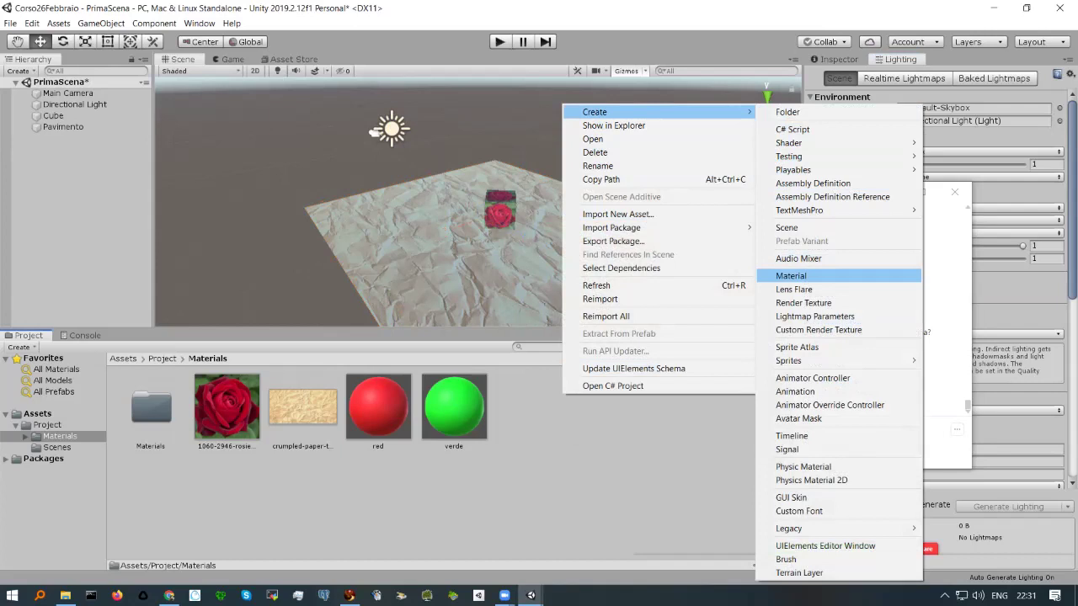
{"action": "left_click", "coordinate": [791, 275]}
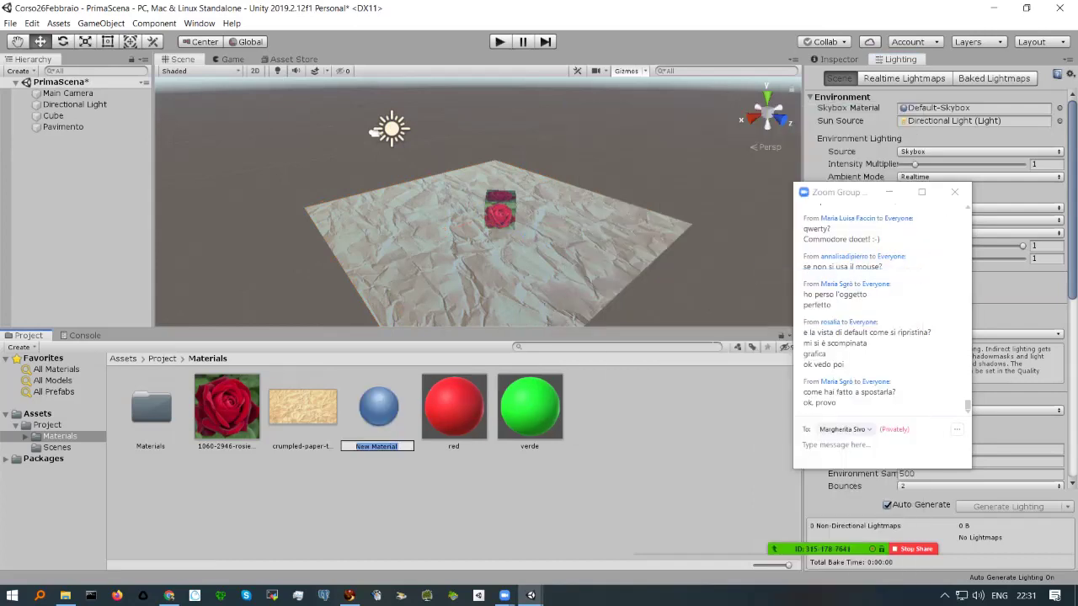
{"action": "type", "text": "skybox"}
{"action": "key", "text": "Return"}
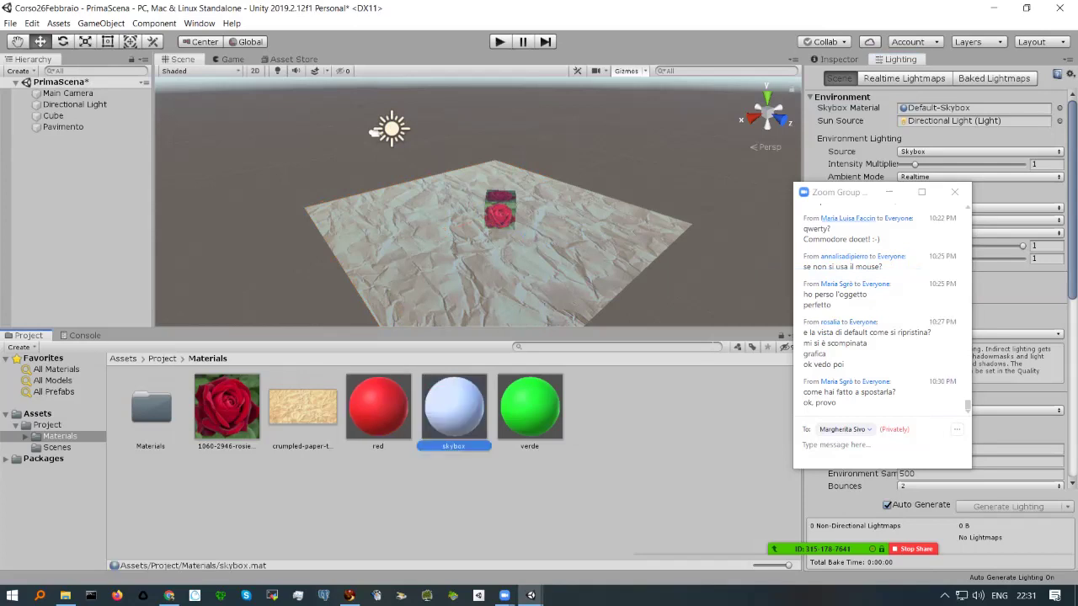
{"action": "left_click_drag", "start_coordinate": [854, 195], "coordinate": [503, 45]}
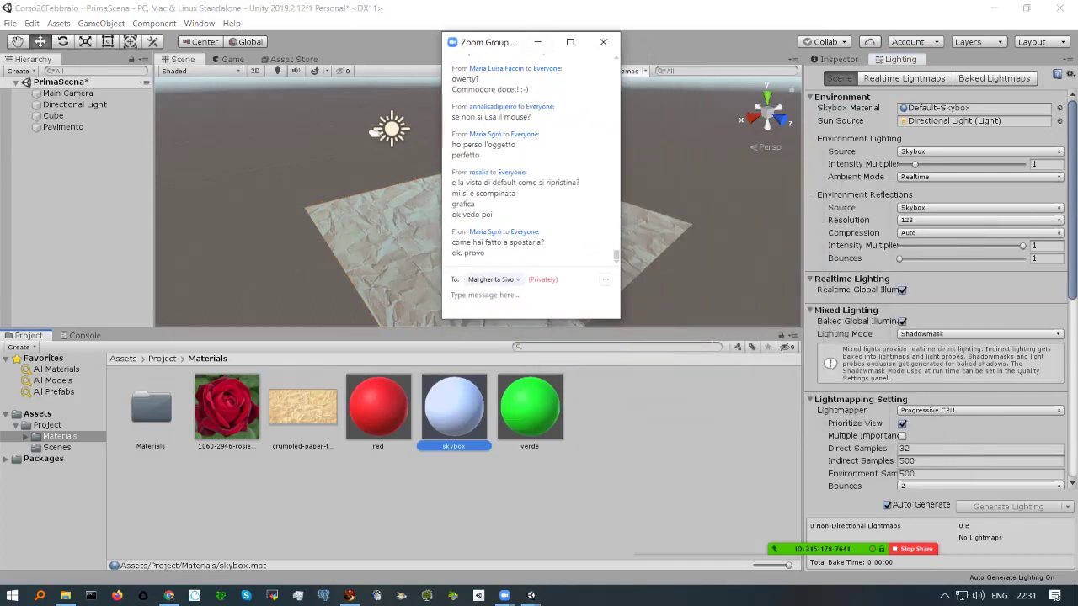
{"action": "left_click", "coordinate": [839, 59]}
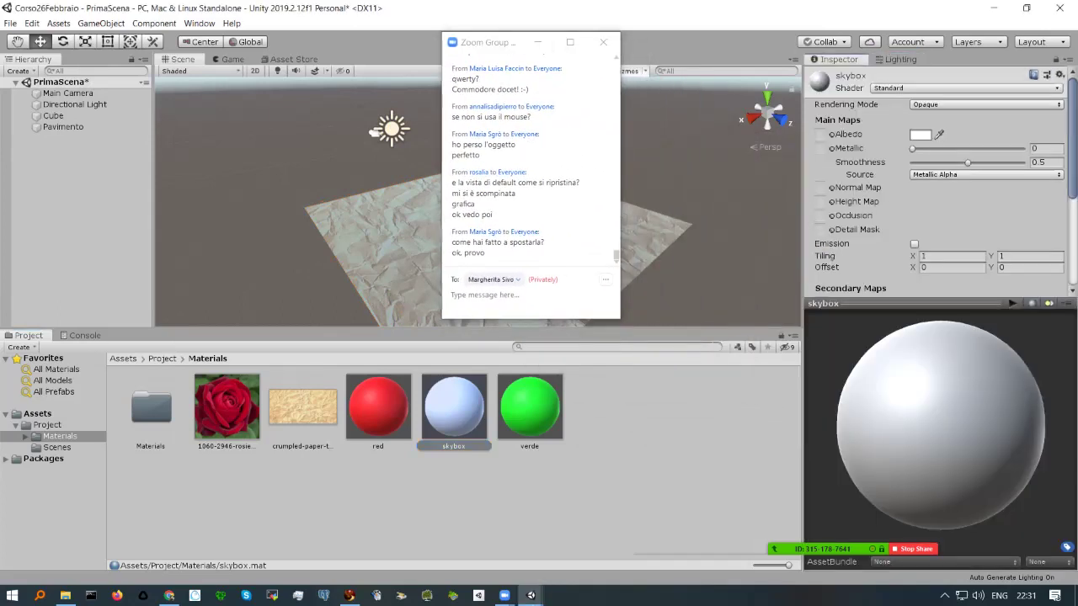
- Browse the shader list and rendering mode choices, keeping Standard shader and Opaque
{"action": "left_click", "coordinate": [453, 409]}
{"action": "left_click", "coordinate": [968, 87]}
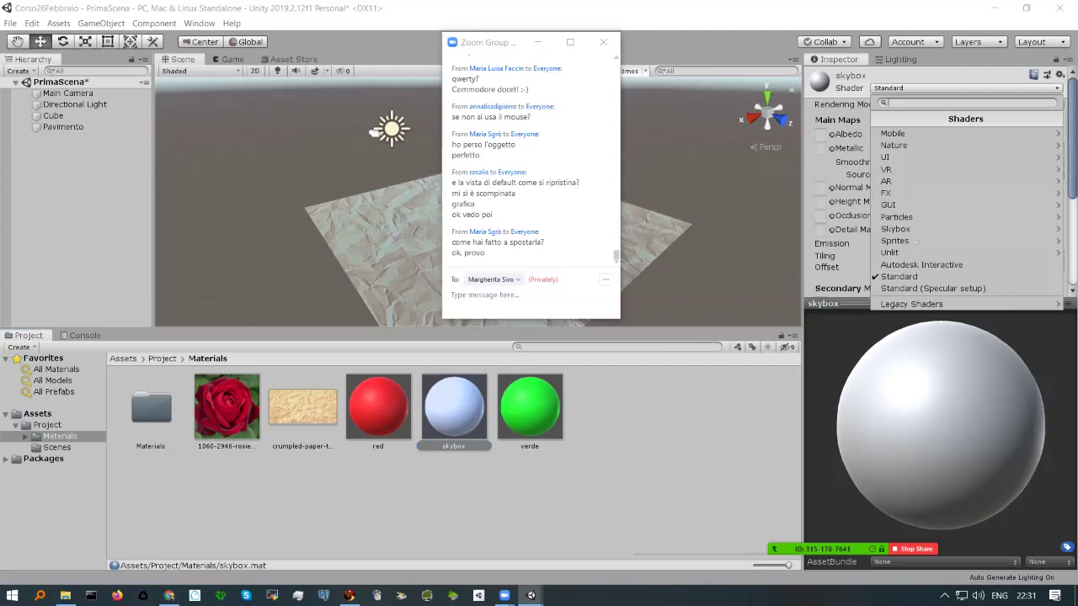
{"action": "key", "text": "Down"}
{"action": "key", "text": "Down"}
{"action": "key", "text": "Down"}
{"action": "key", "text": "Down"}
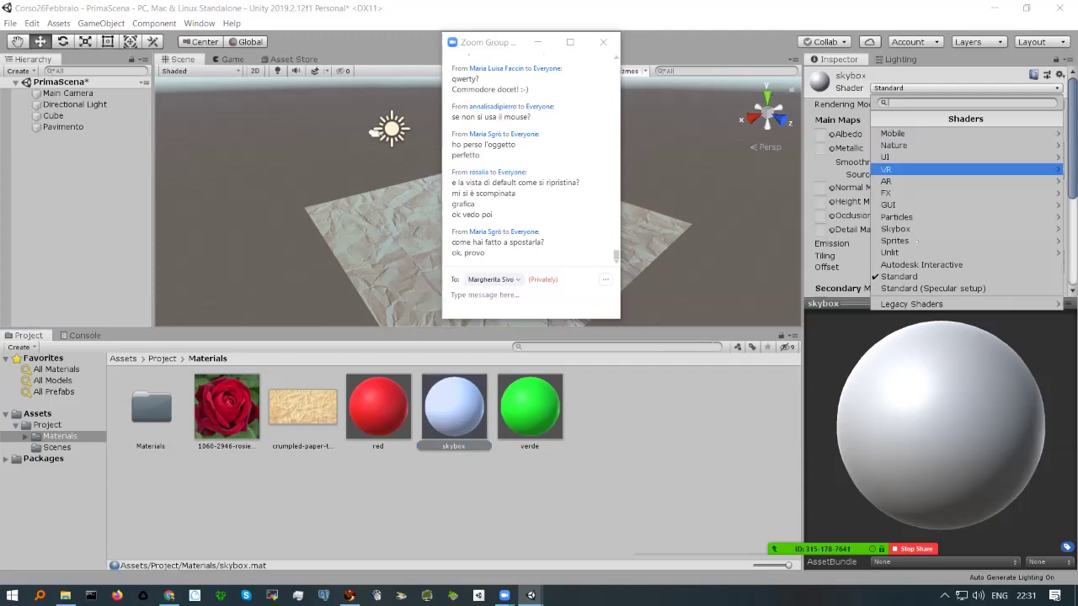
{"action": "key", "text": "Up"}
{"action": "key", "text": "Up"}
{"action": "key", "text": "Up"}
{"action": "key", "text": "Escape"}
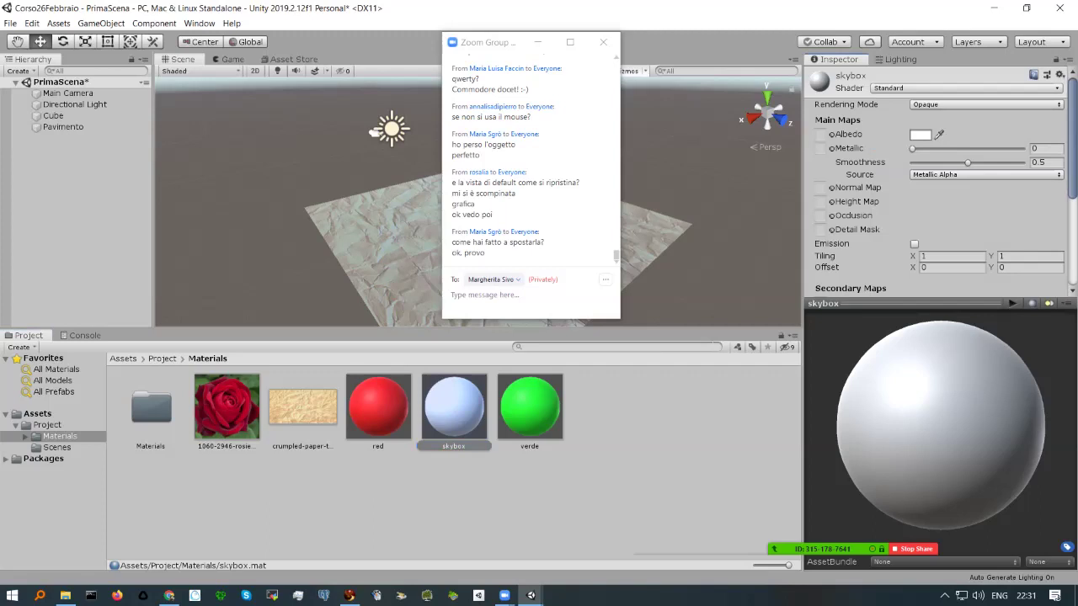
{"action": "left_click", "coordinate": [985, 105]}
{"action": "key", "text": "Escape"}
- Expand the Skybox category in the Shader dropdown to show its shader types
{"action": "mouse_move", "coordinate": [505, 46]}
{"action": "left_mouse_down"}
{"action": "mouse_move", "coordinate": [585, 88]}
{"action": "mouse_move", "coordinate": [676, 225]}
{"action": "left_mouse_up"}
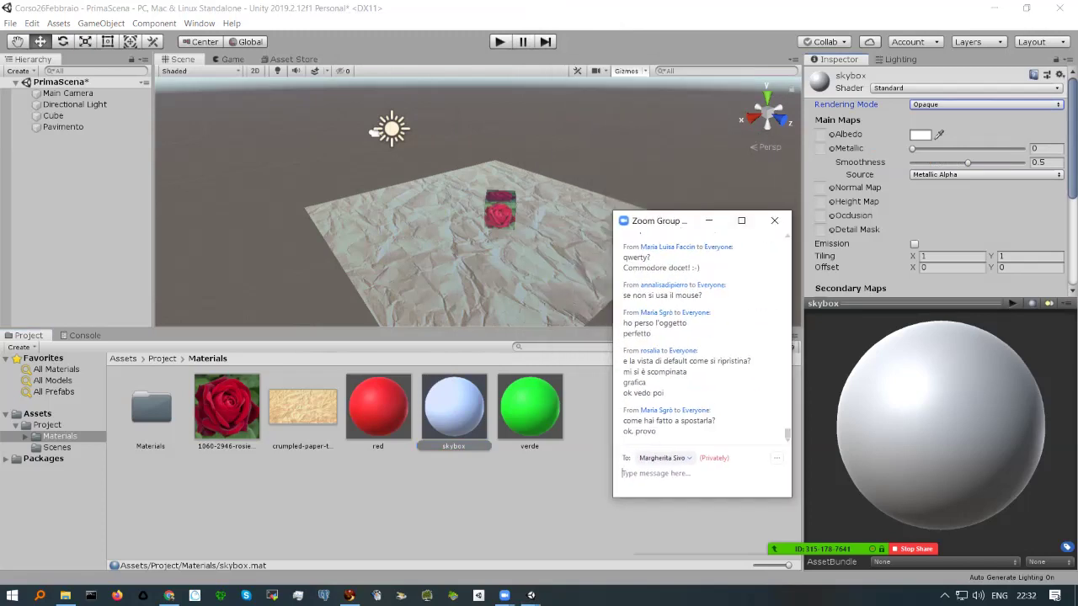
{"action": "left_click_drag", "start_coordinate": [671, 221], "coordinate": [679, 233]}
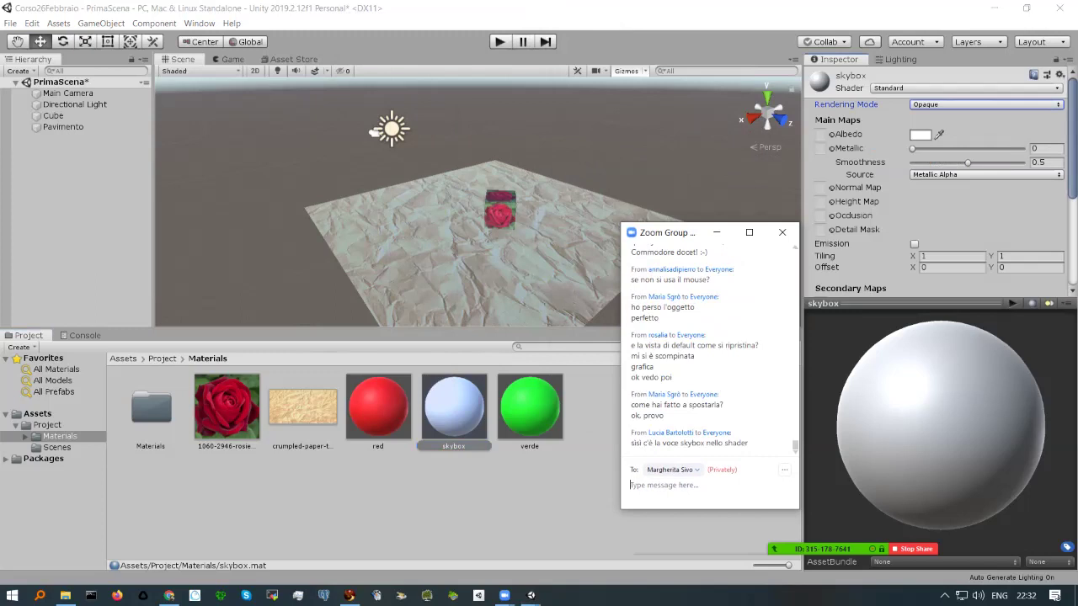
{"action": "left_click", "coordinate": [922, 88]}
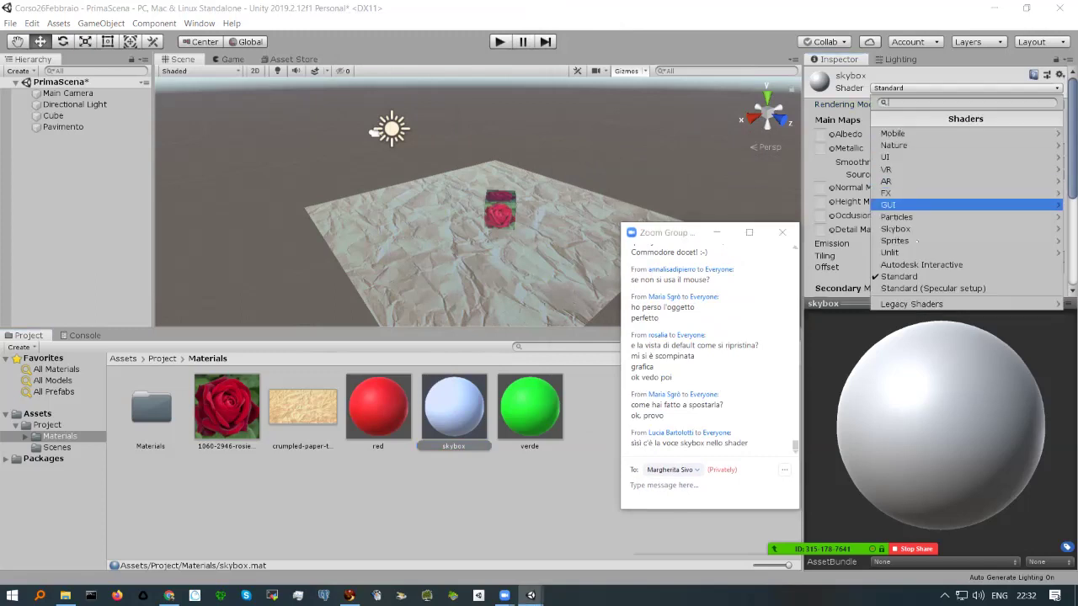
{"action": "left_click", "coordinate": [918, 228]}
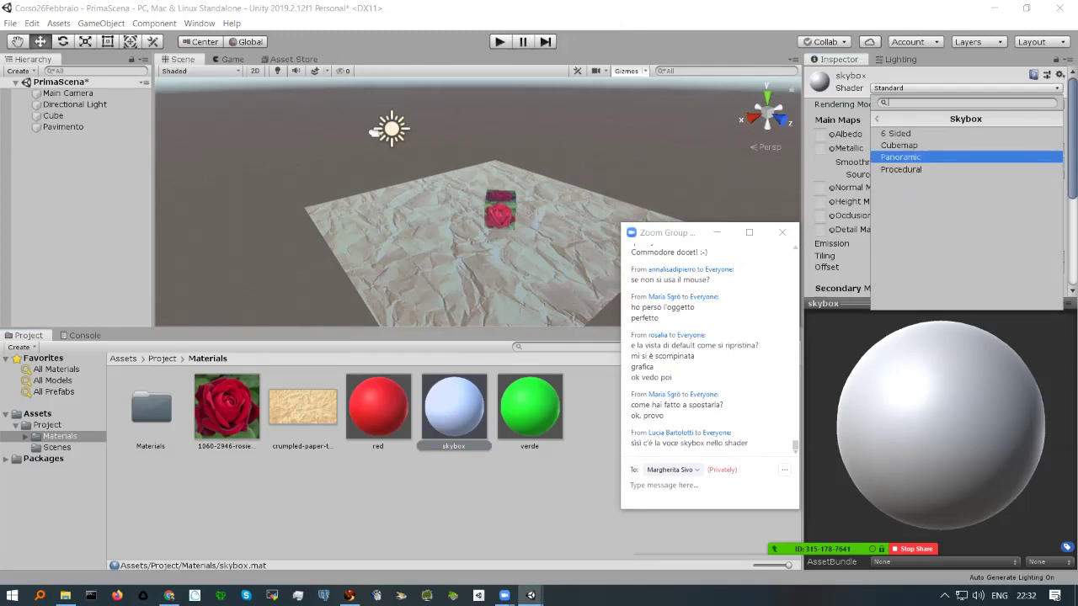
- Switch the skybox material's shader to Skybox/Panoramic
{"action": "left_click", "coordinate": [901, 156]}
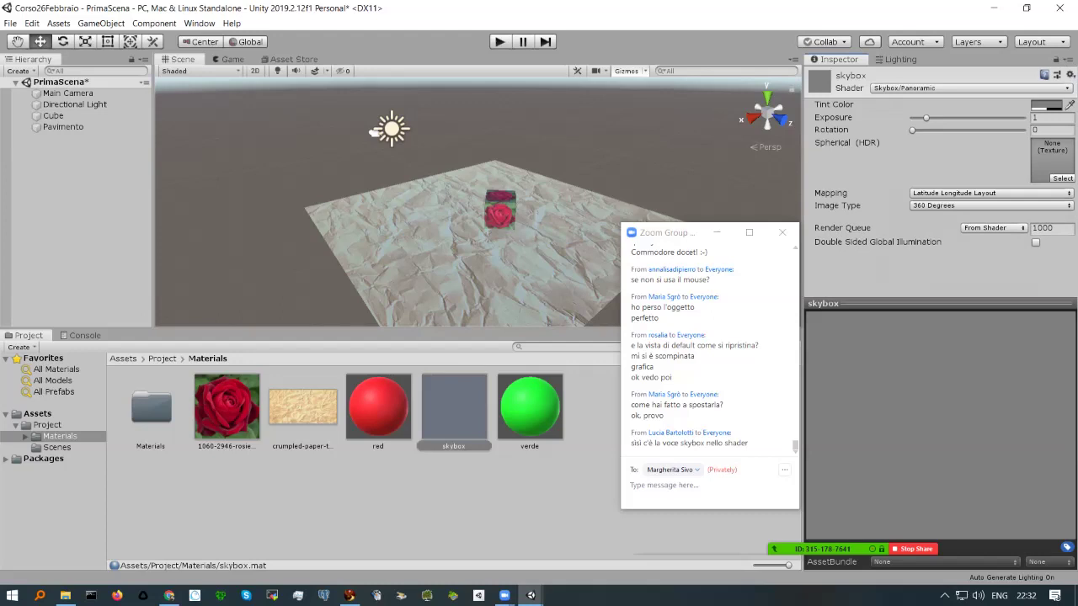
{"action": "mouse_move", "coordinate": [169, 595]}
- Search Google for 'hdri 360 images' and open the image results
{"action": "left_click", "coordinate": [169, 596]}
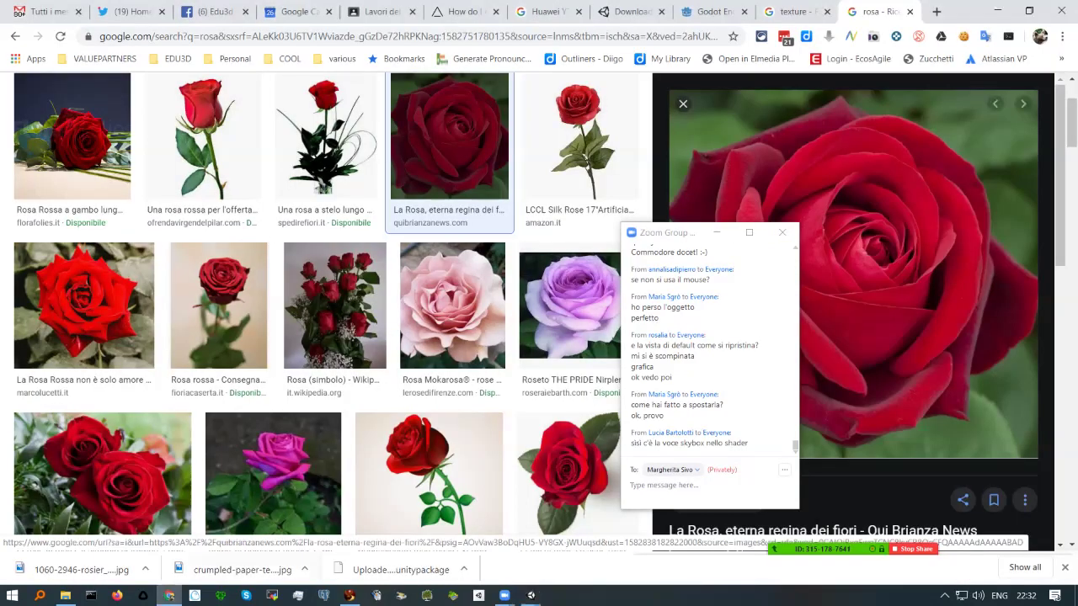
{"action": "left_click", "coordinate": [395, 36]}
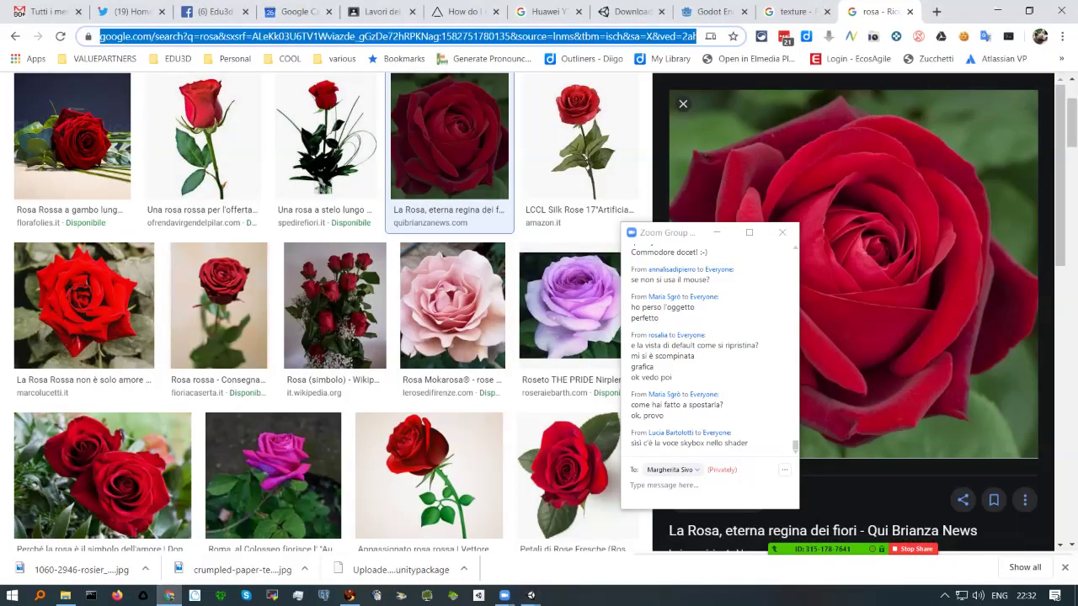
{"action": "type", "text": "hdr 360"}
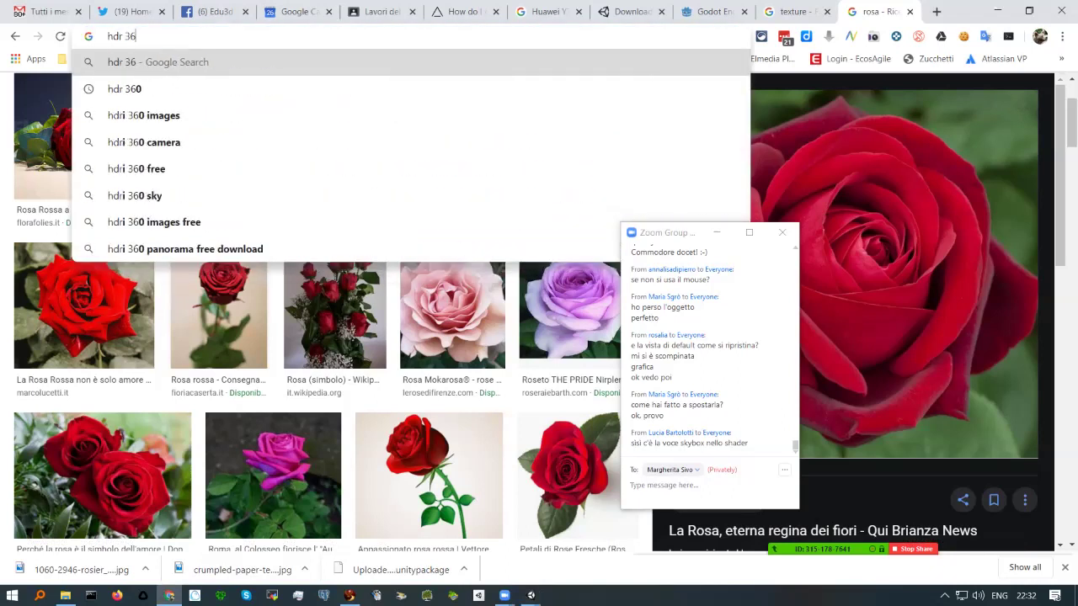
{"action": "key", "text": "Down"}
{"action": "key", "text": "Return"}
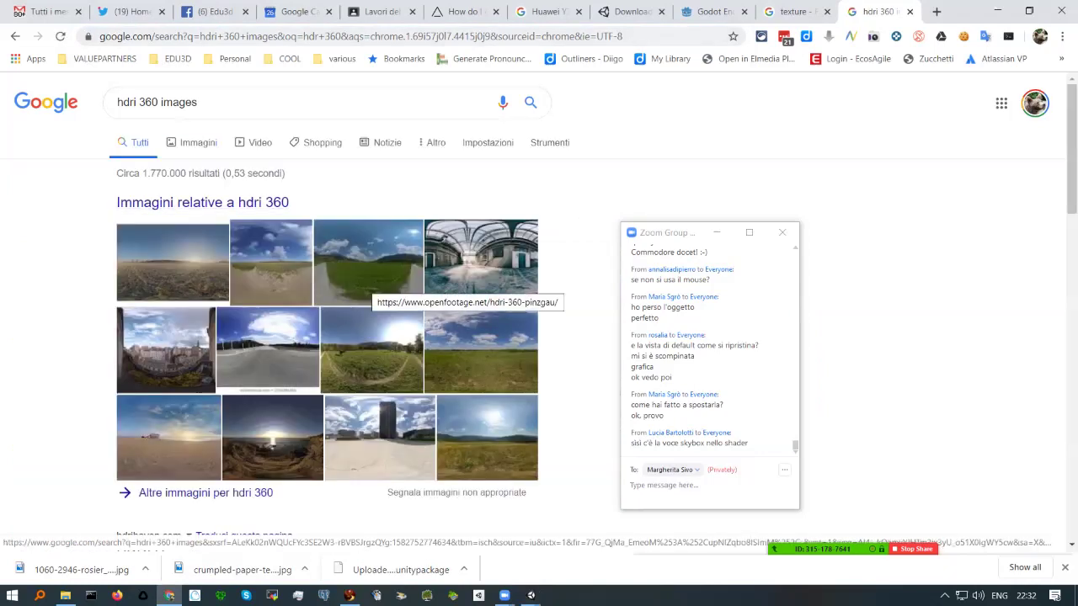
{"action": "left_click", "coordinate": [371, 286]}
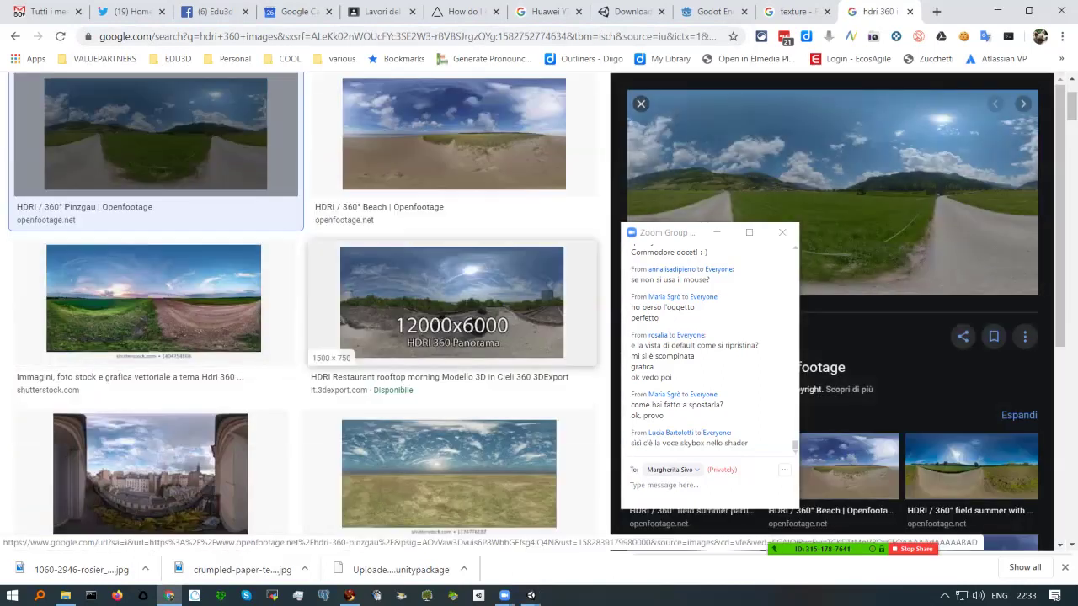
- Preview the rooftop and Pinzgau road panoramas, then return to the web results
{"action": "left_click", "coordinate": [451, 302]}
{"action": "left_click", "coordinate": [834, 194]}
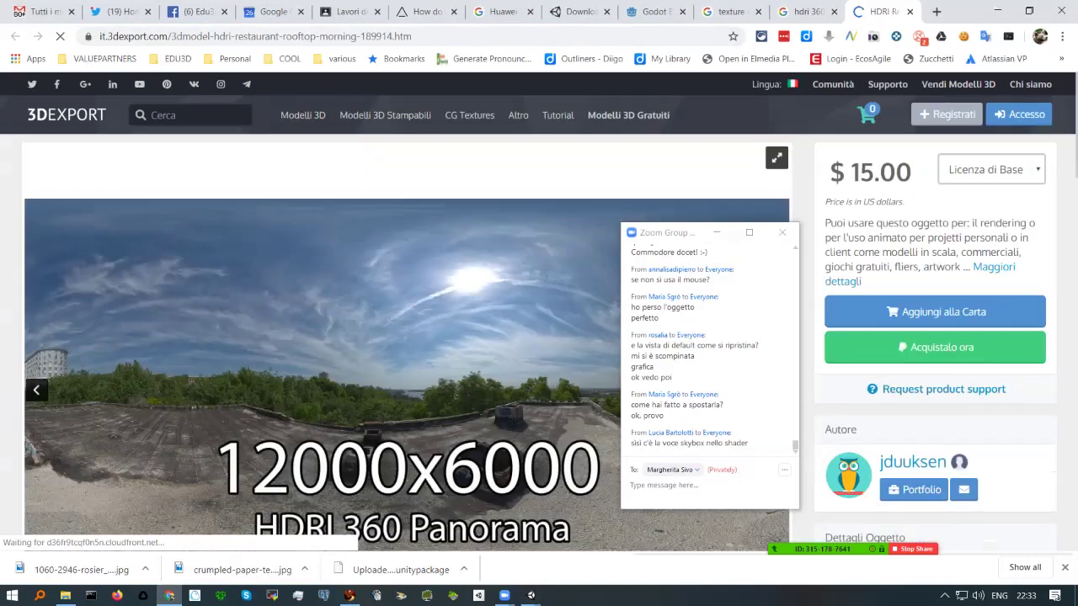
{"action": "scroll", "coordinate": [404, 337], "scroll_direction": "down", "scroll_amount": 5}
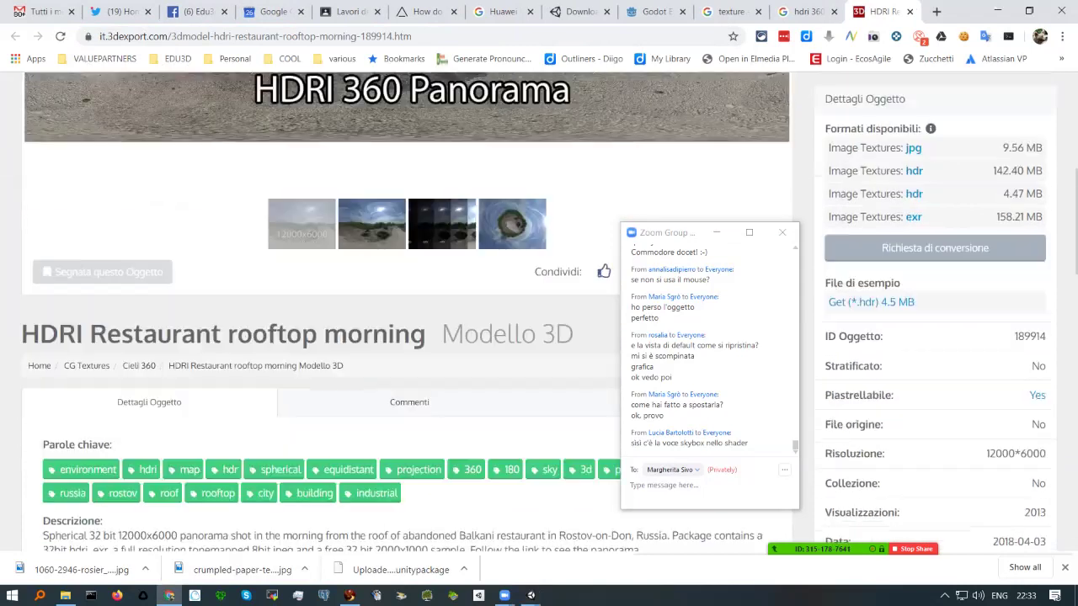
{"action": "scroll", "coordinate": [404, 336], "scroll_direction": "down", "scroll_amount": 2}
{"action": "scroll", "coordinate": [404, 337], "scroll_direction": "up", "scroll_amount": 5}
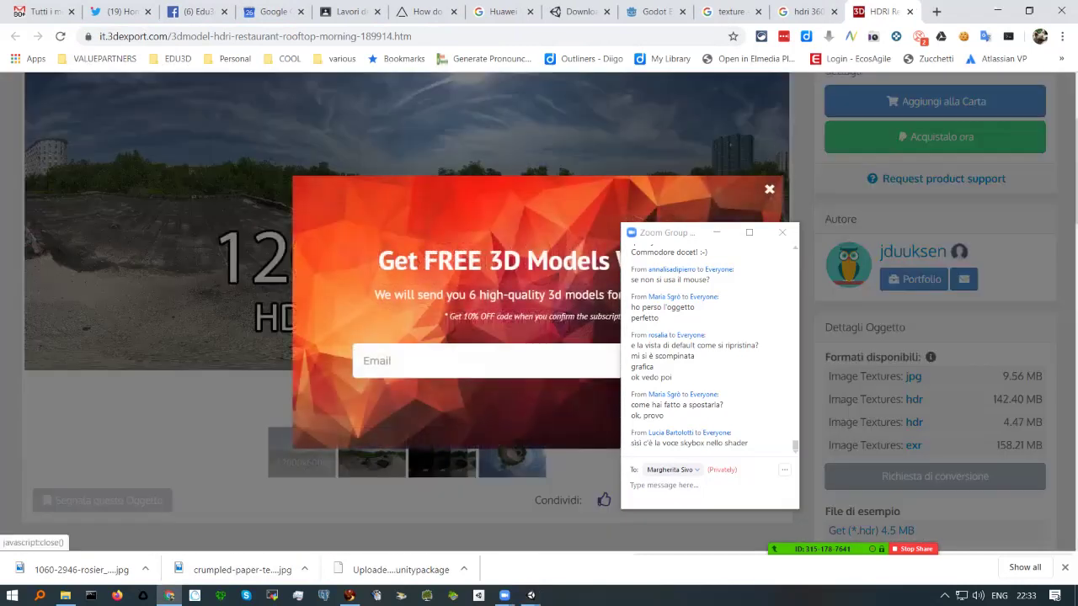
{"action": "left_click", "coordinate": [807, 11]}
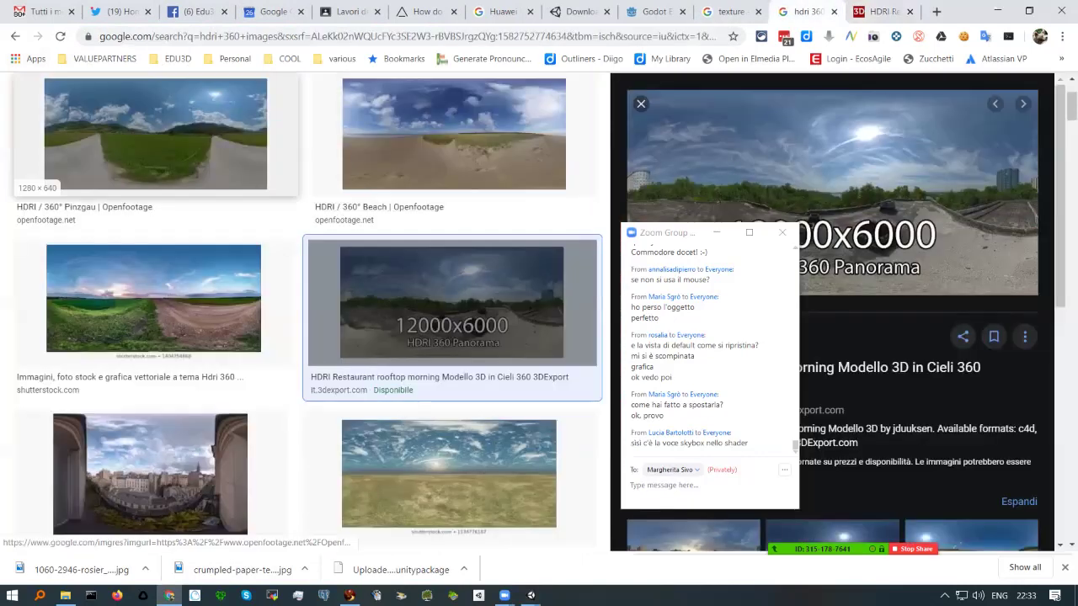
{"action": "left_click", "coordinate": [156, 135]}
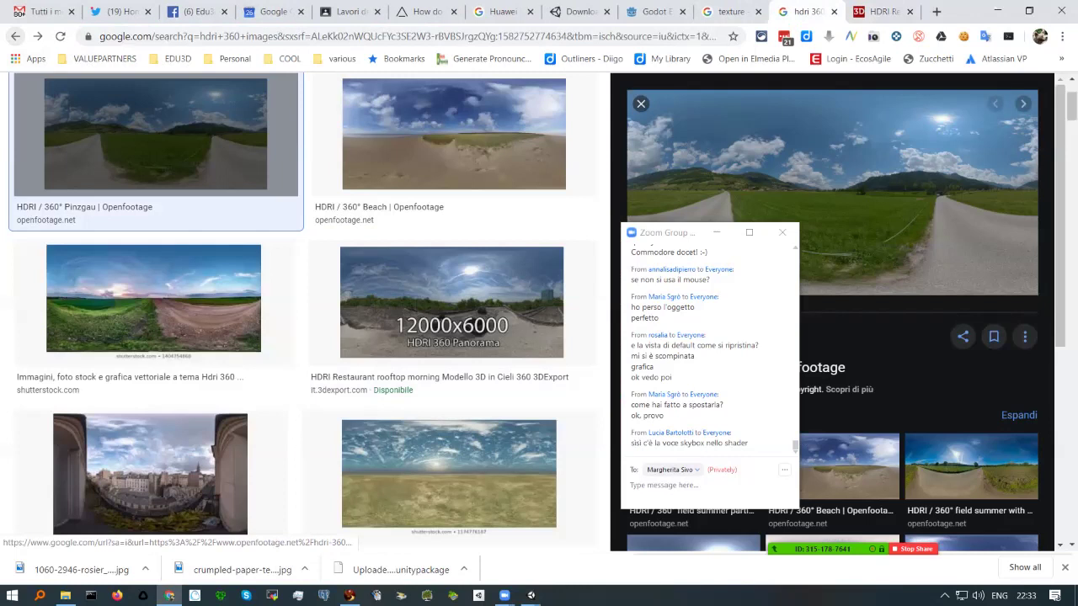
{"action": "left_click", "coordinate": [15, 36]}
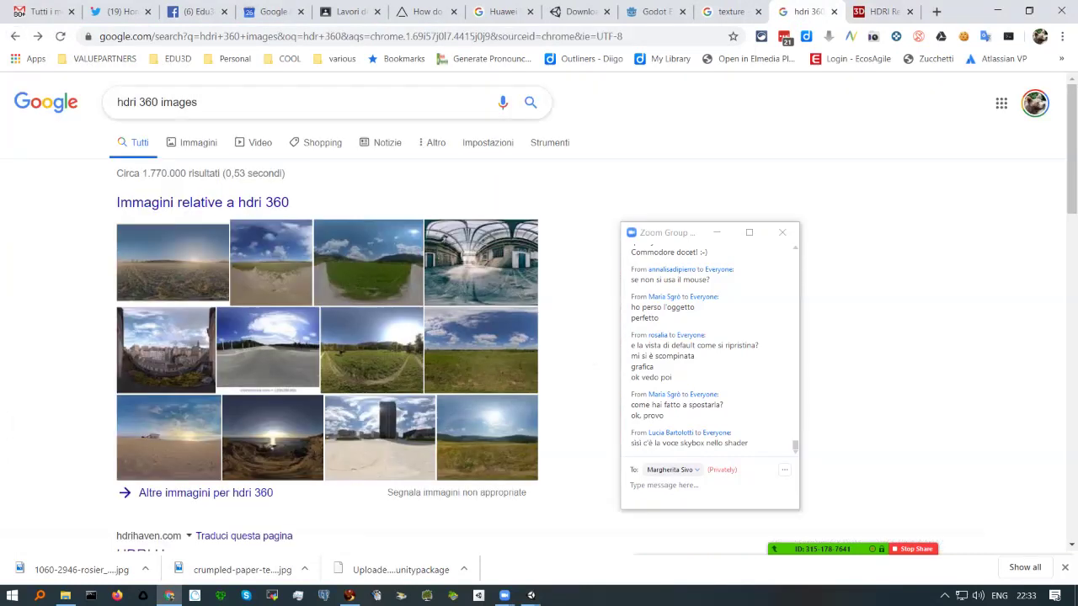
{"action": "scroll", "coordinate": [155, 415], "scroll_direction": "down", "scroll_amount": 2}
- Open the HDRI Haven site, check its licence page, and return home
{"action": "left_click", "coordinate": [156, 414]}
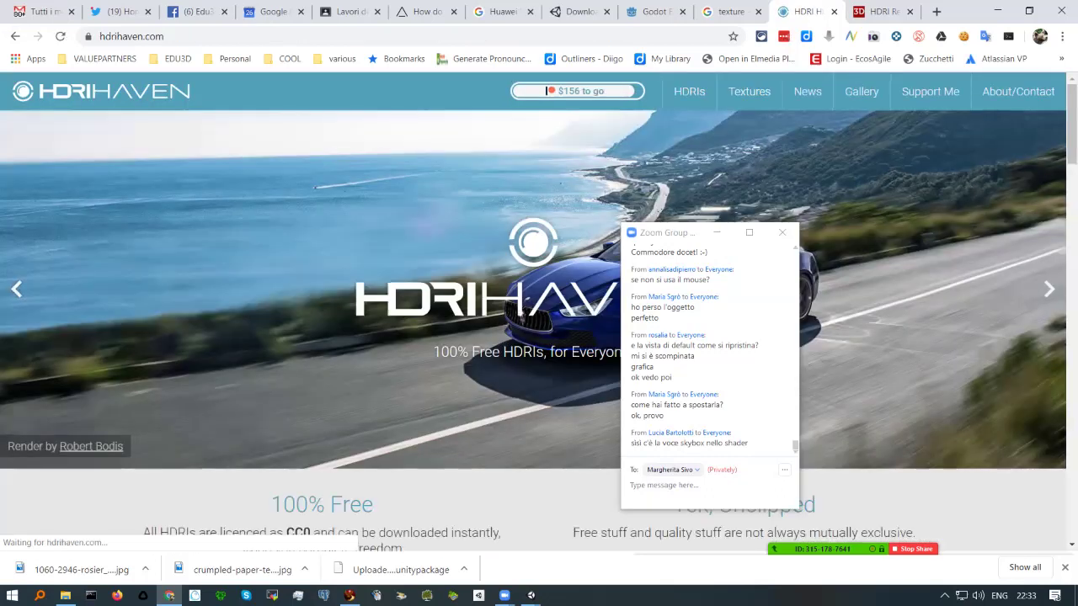
{"action": "scroll", "coordinate": [539, 328], "scroll_direction": "down", "scroll_amount": 4}
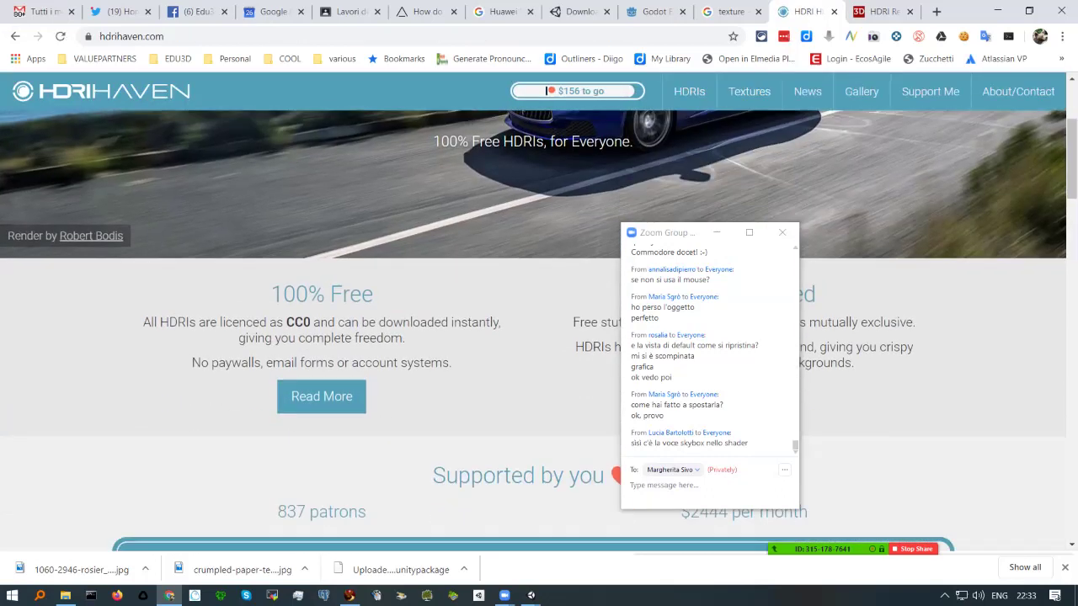
{"action": "scroll", "coordinate": [620, 510], "scroll_direction": "down", "scroll_amount": 2}
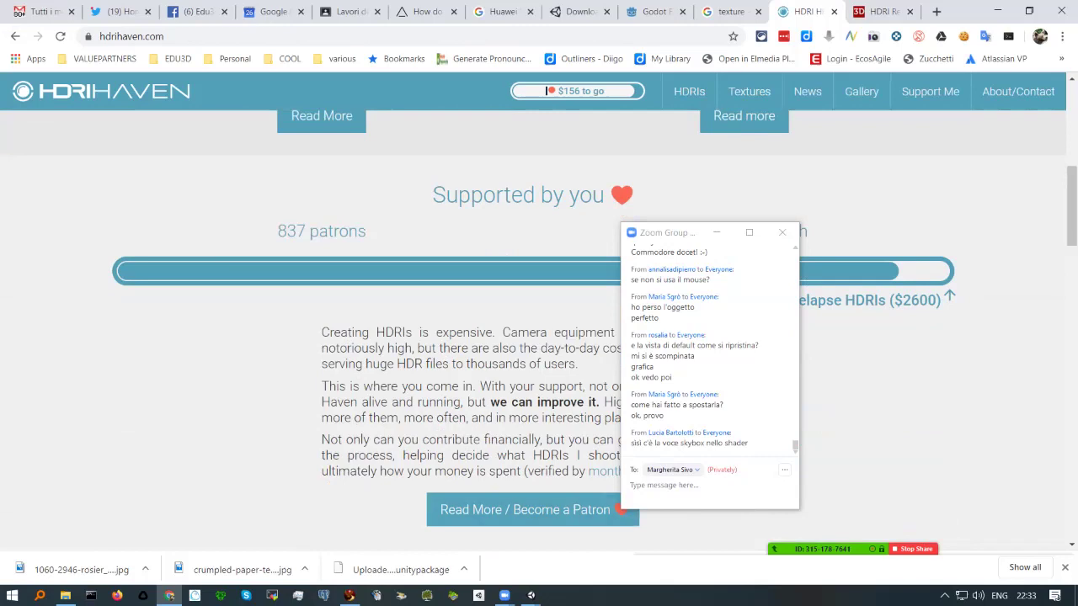
{"action": "scroll", "coordinate": [621, 509], "scroll_direction": "up", "scroll_amount": 3}
{"action": "scroll", "coordinate": [320, 328], "scroll_direction": "down", "scroll_amount": 2}
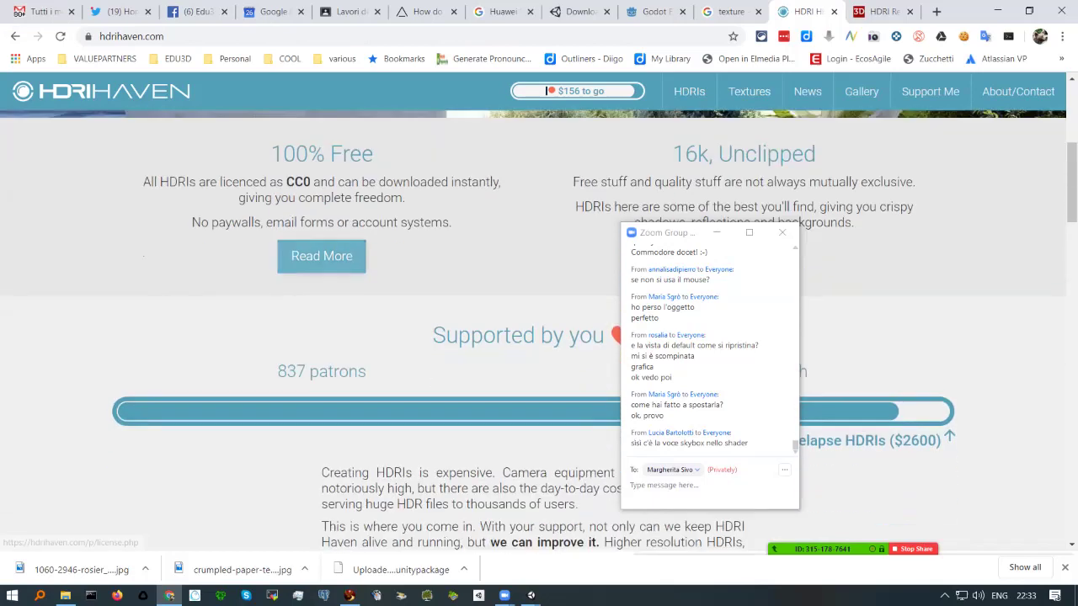
{"action": "left_click", "coordinate": [320, 257]}
{"action": "scroll", "coordinate": [538, 329], "scroll_direction": "down", "scroll_amount": 7}
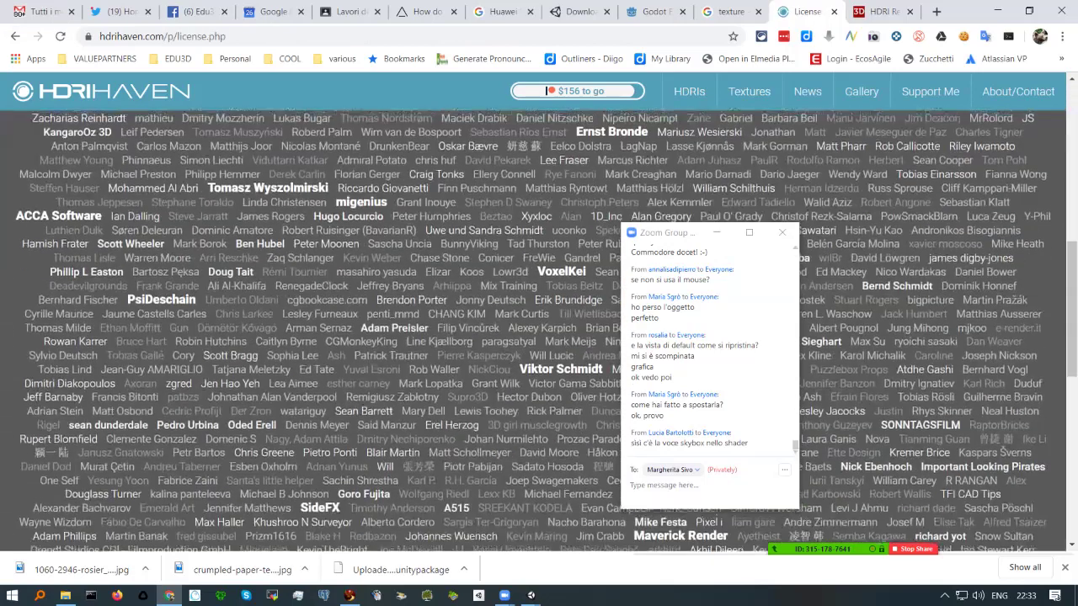
{"action": "scroll", "coordinate": [539, 328], "scroll_direction": "up", "scroll_amount": 7}
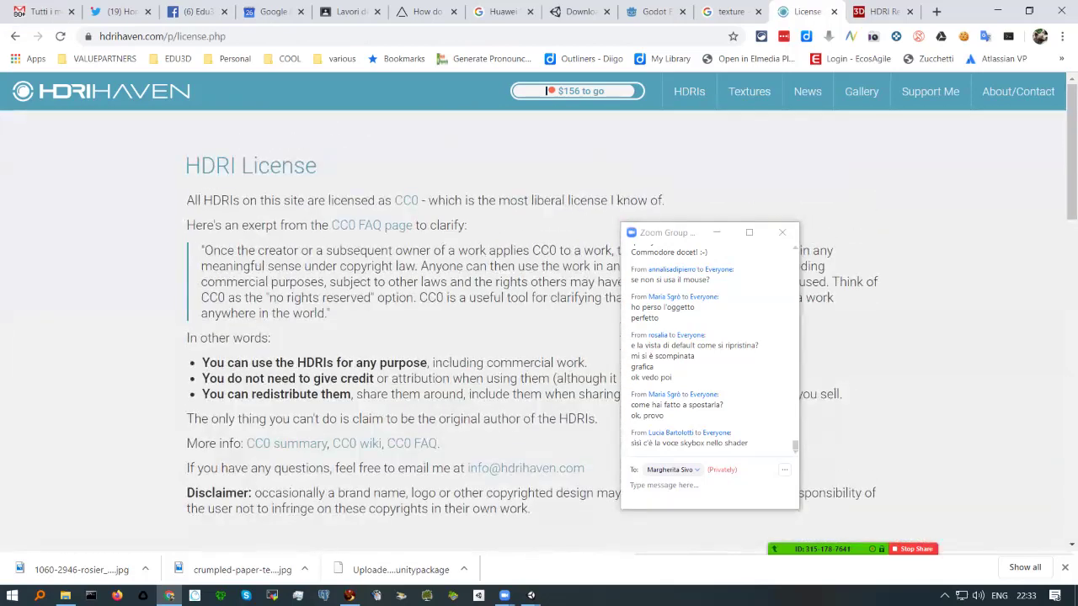
{"action": "left_click", "coordinate": [15, 36]}
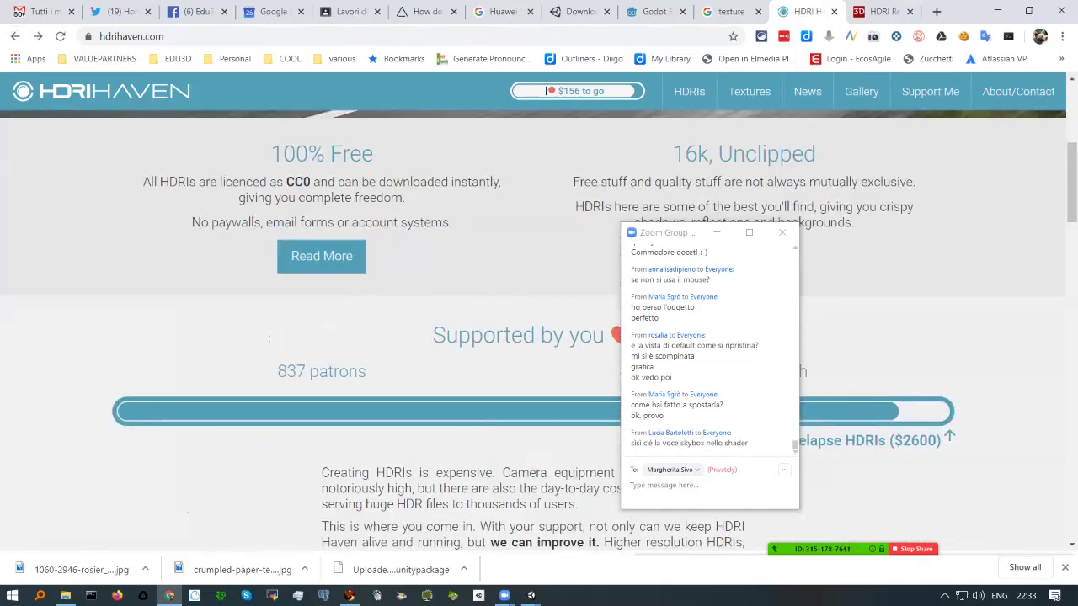
- Filter the HDRIs catalogue to the Nature category and scroll to Autumn Park
{"action": "left_click", "coordinate": [689, 91]}
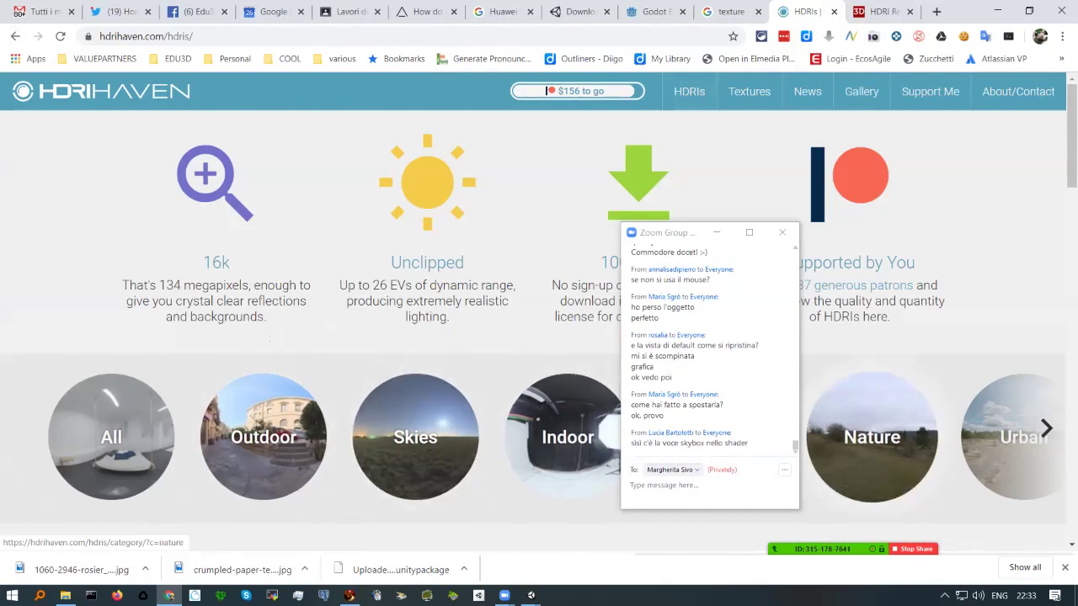
{"action": "left_click", "coordinate": [871, 446]}
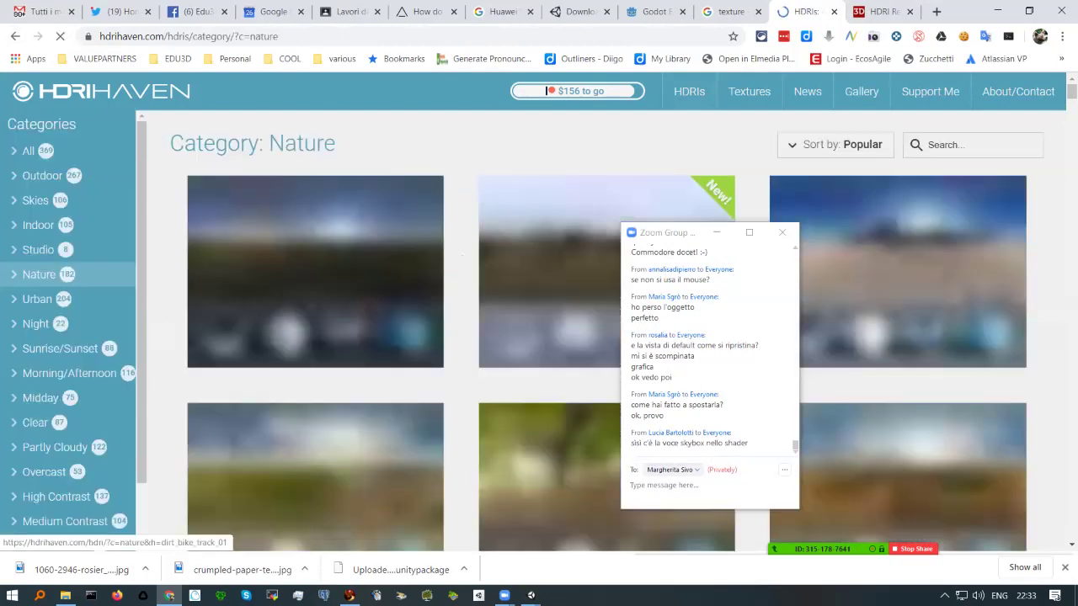
{"action": "scroll", "coordinate": [315, 278], "scroll_direction": "down", "scroll_amount": 3}
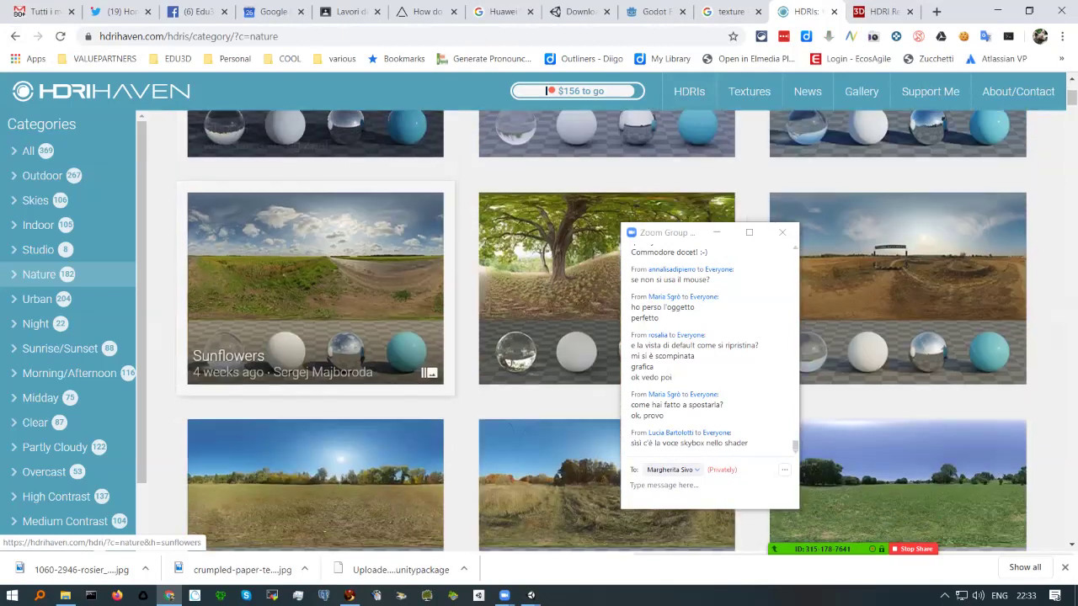
{"action": "scroll", "coordinate": [315, 303], "scroll_direction": "down", "scroll_amount": 3}
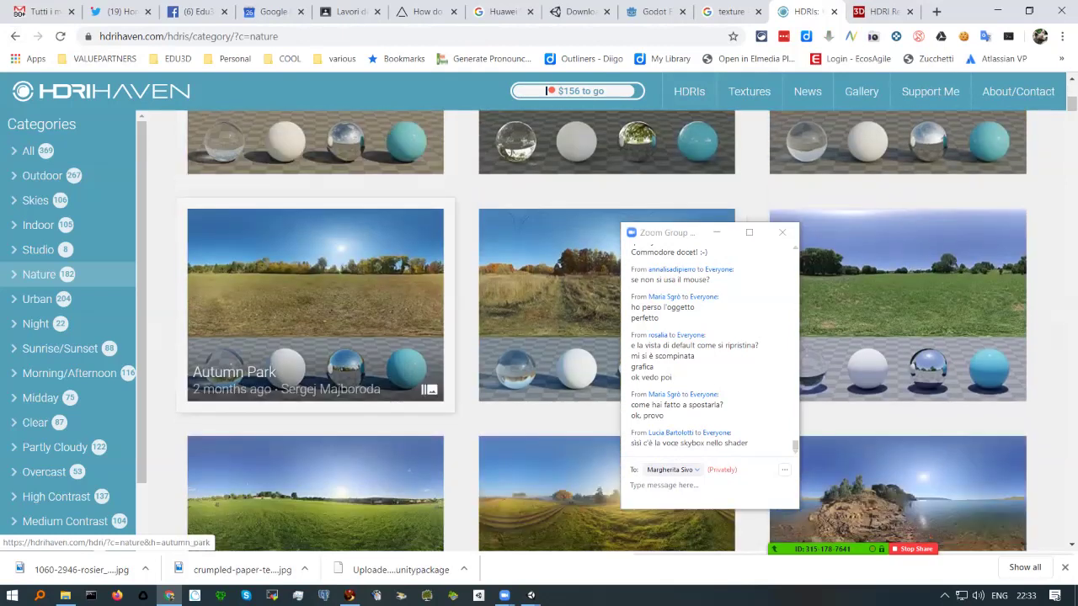
- Download the Autumn Park HDRI at 1k resolution
{"action": "left_click", "coordinate": [316, 303]}
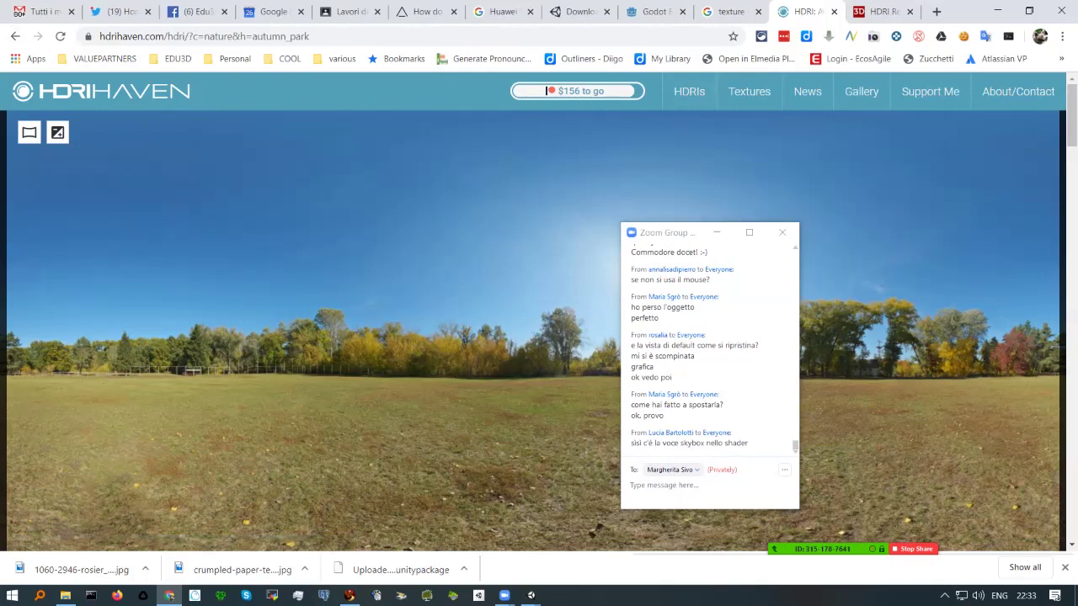
{"action": "scroll", "coordinate": [347, 379], "scroll_direction": "down", "scroll_amount": 5}
{"action": "scroll", "coordinate": [347, 378], "scroll_direction": "down", "scroll_amount": 2}
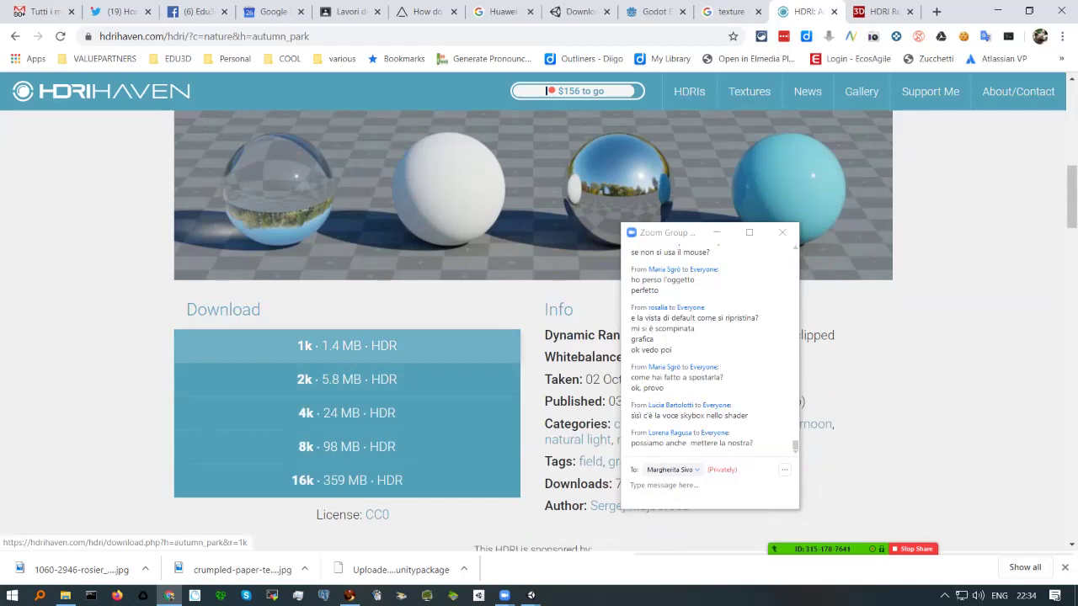
{"action": "left_click", "coordinate": [346, 345]}
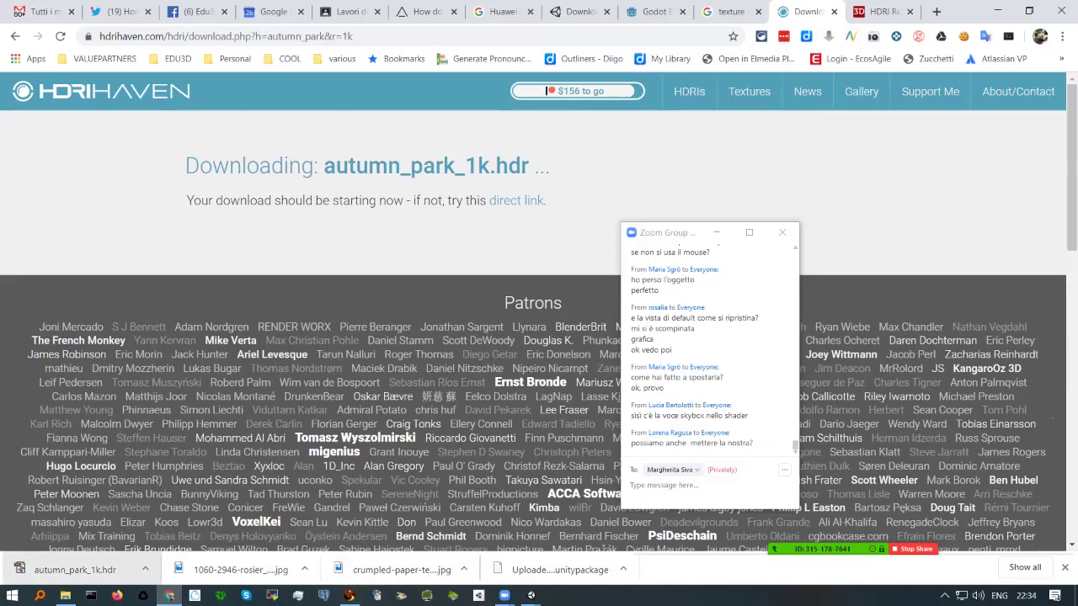
- Snap the browser to the screen's left quarter so Unity shows behind it
{"action": "mouse_move", "coordinate": [530, 595]}
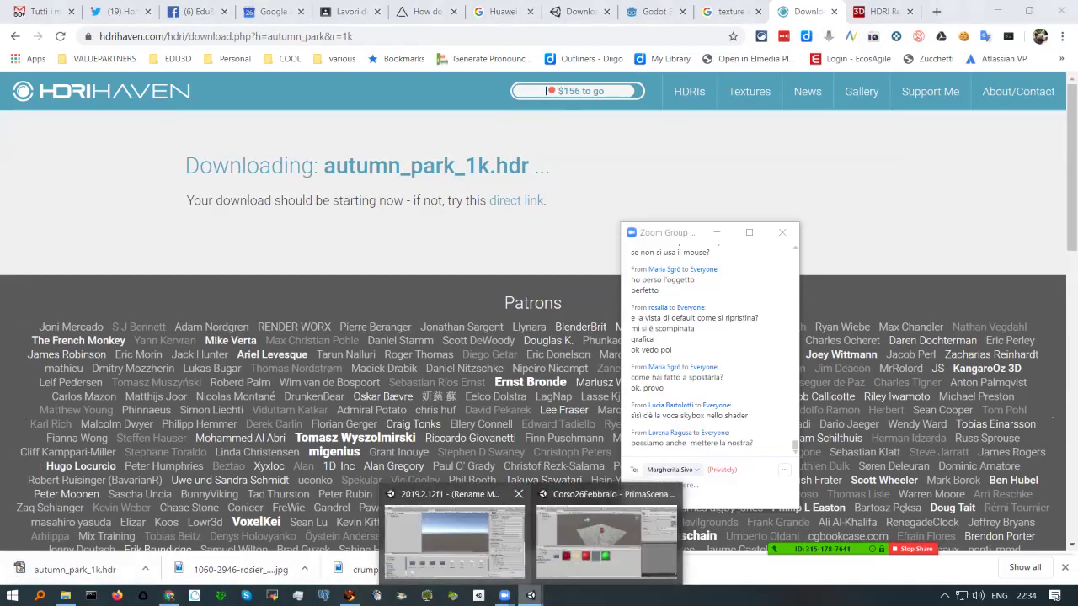
{"action": "left_click", "coordinate": [606, 531]}
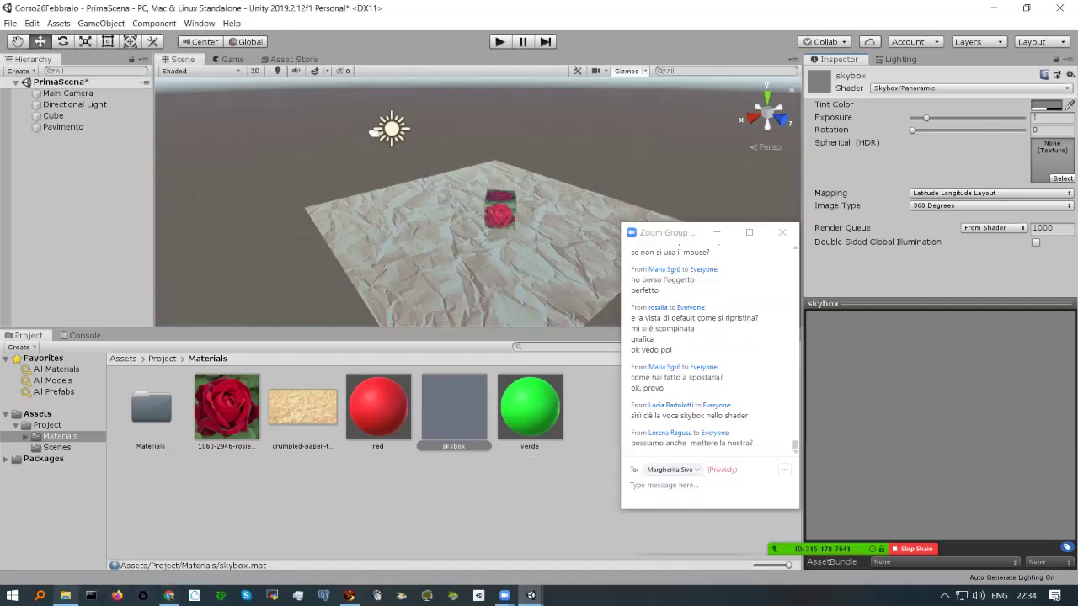
{"action": "left_click", "coordinate": [169, 595]}
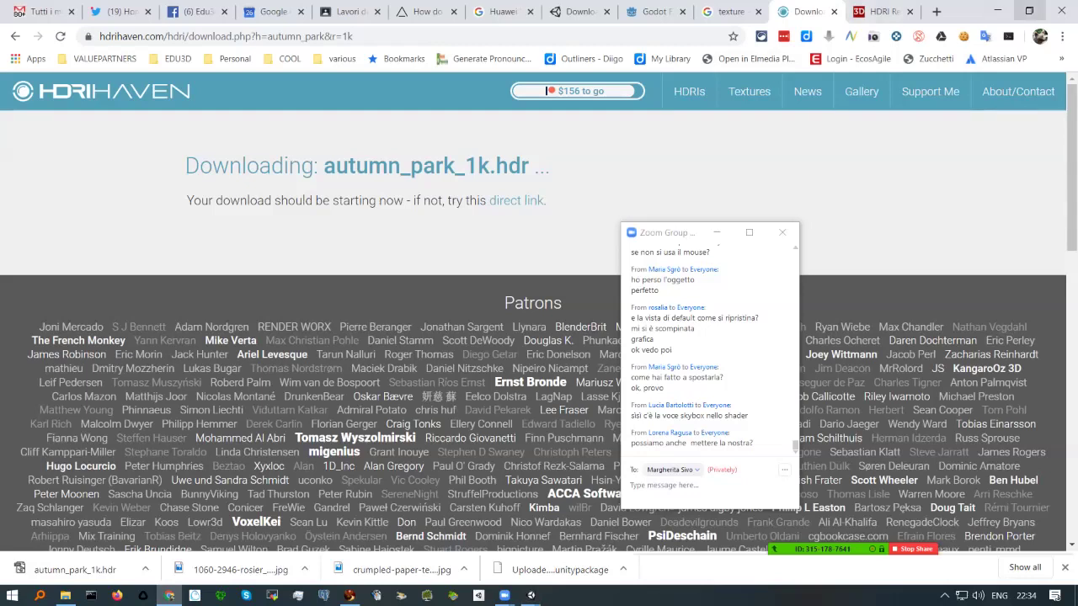
{"action": "left_click", "coordinate": [1028, 11]}
{"action": "left_click", "coordinate": [1024, 12]}
{"action": "left_click_drag", "start_coordinate": [976, 12], "coordinate": [1063, 7]}
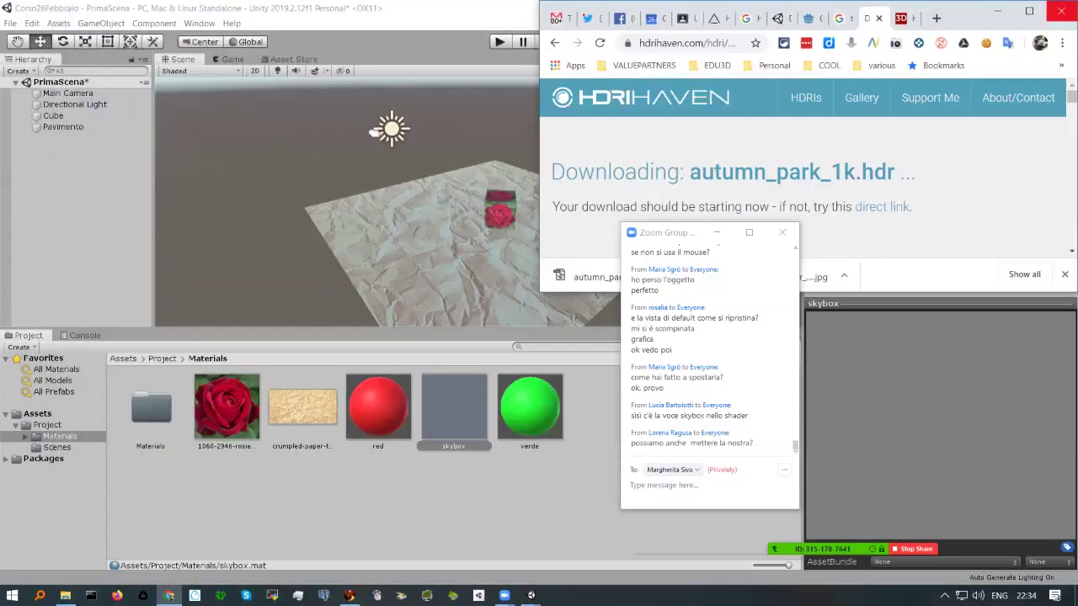
{"action": "key", "text": "super+Left"}
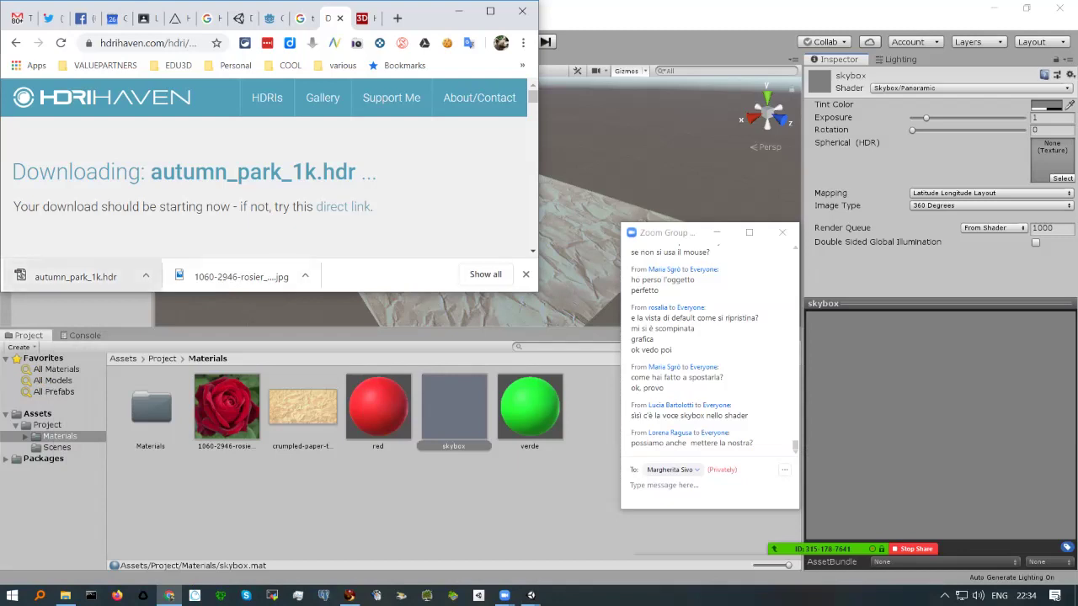
- Import autumn_park_1k.hdr into Materials and put it in the skybox material's Spherical (HDR) slot
{"action": "left_click_drag", "start_coordinate": [75, 276], "coordinate": [252, 488]}
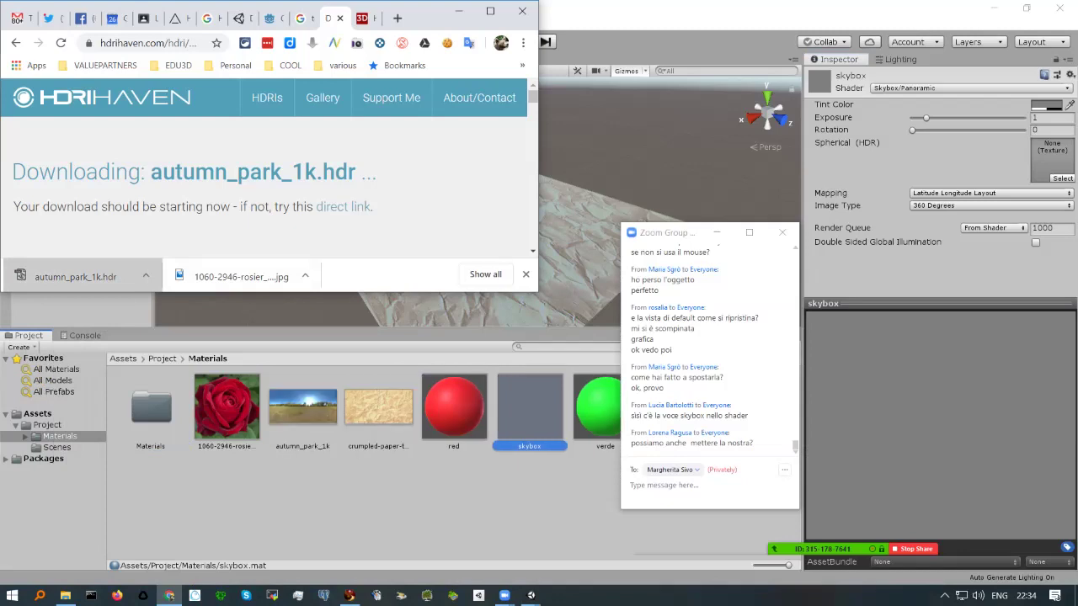
{"action": "left_click", "coordinate": [458, 11]}
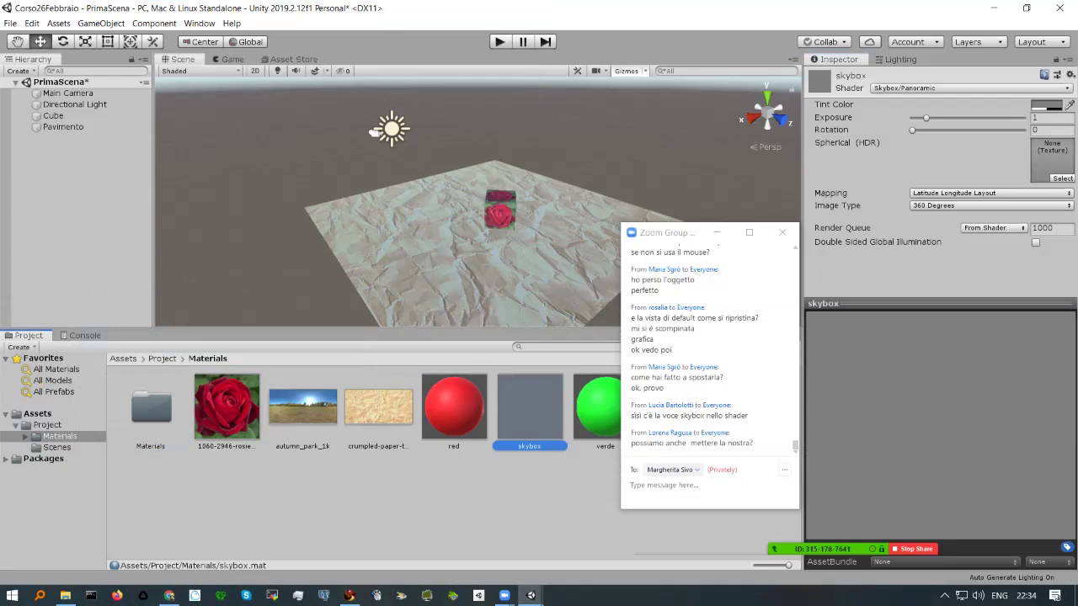
{"action": "left_click_drag", "start_coordinate": [303, 407], "coordinate": [1051, 156]}
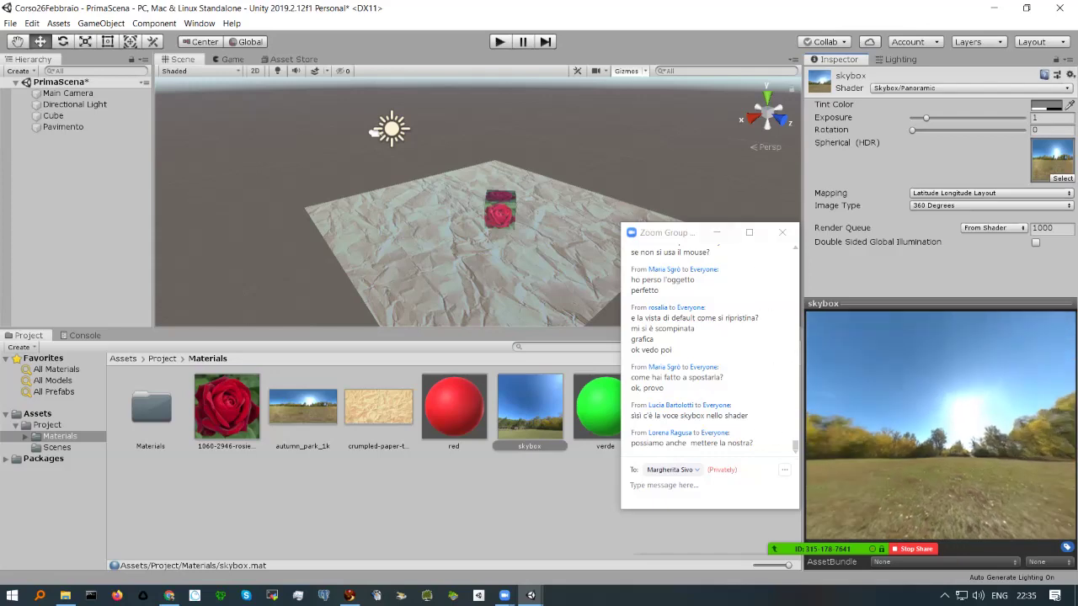
{"action": "left_click", "coordinate": [373, 132]}
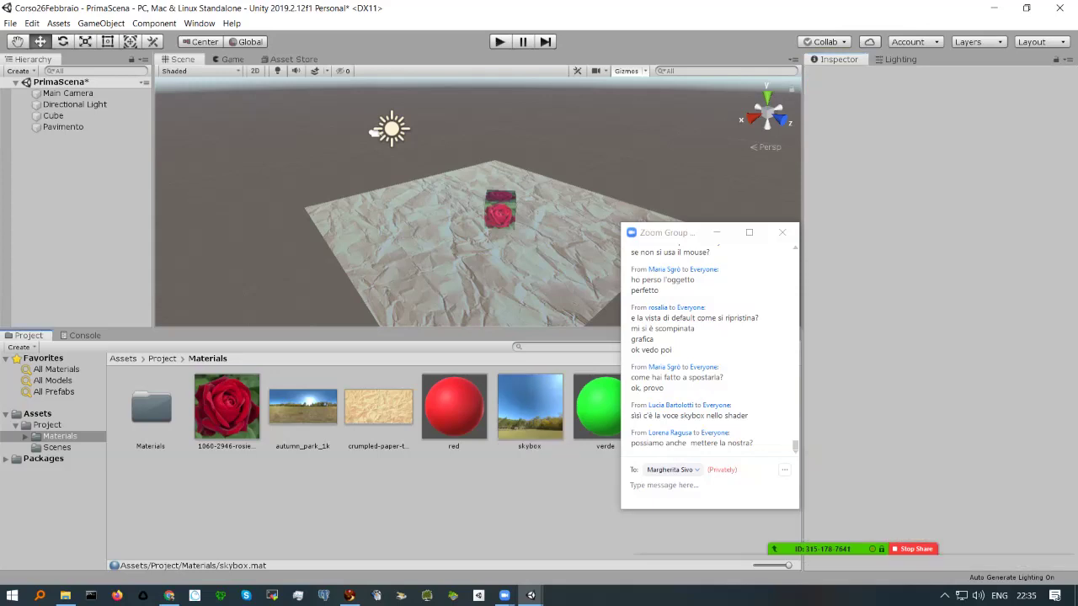
- Set the skybox material as Skybox Material in Lighting settings and orbit to check the panorama
{"action": "key", "text": "ctrl+9"}
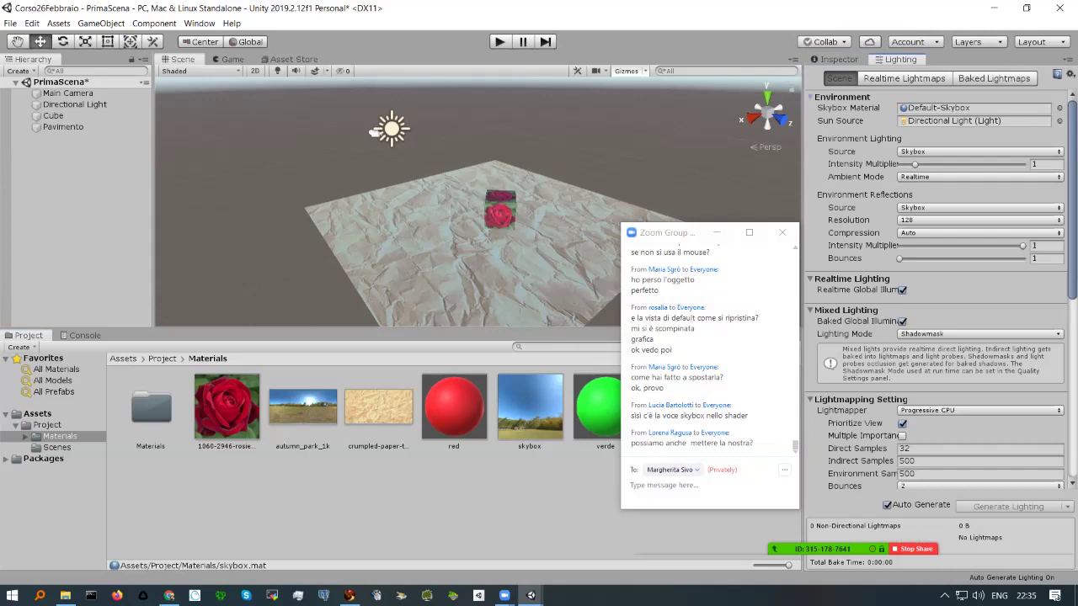
{"action": "left_click", "coordinate": [528, 407]}
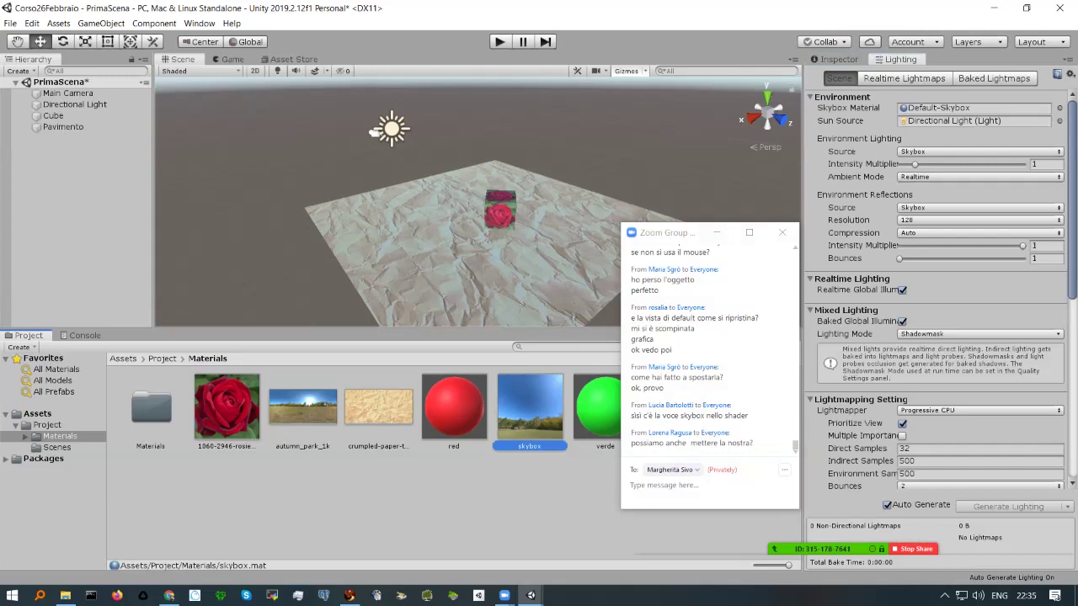
{"action": "left_click", "coordinate": [899, 59]}
{"action": "left_click", "coordinate": [974, 108]}
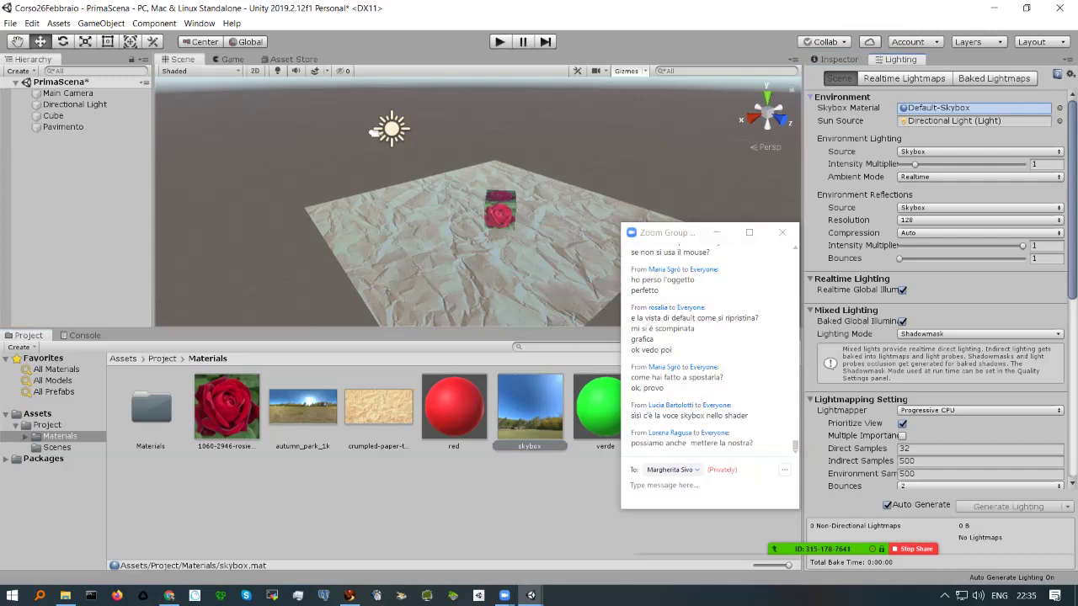
{"action": "mouse_move", "coordinate": [373, 133]}
{"action": "left_mouse_down"}
{"action": "mouse_move", "coordinate": [372, 113]}
{"action": "mouse_move", "coordinate": [396, 152]}
{"action": "left_mouse_up"}
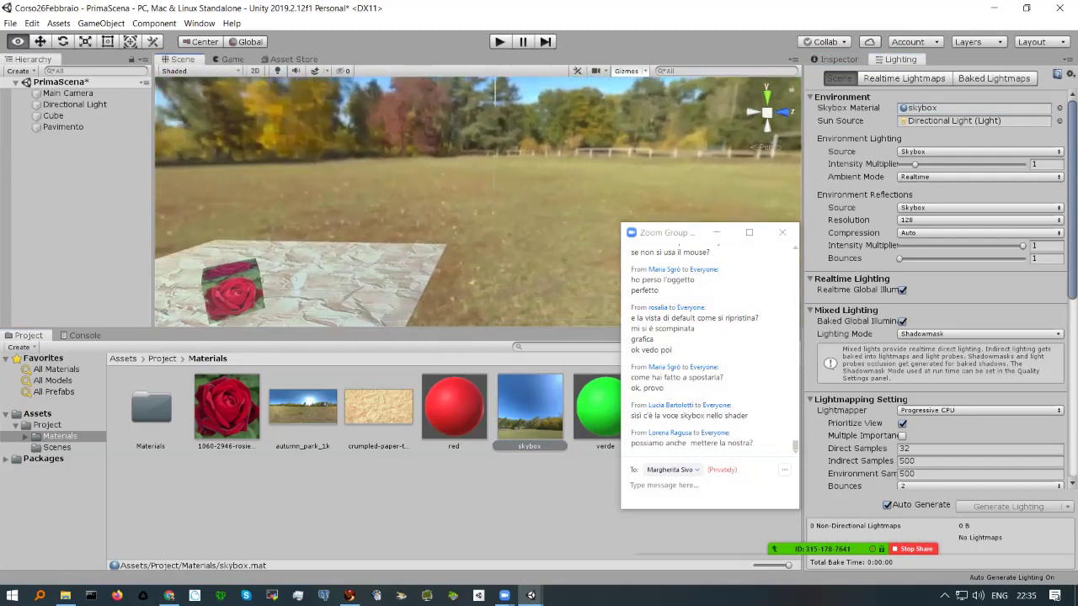
{"action": "mouse_move", "coordinate": [395, 152]}
{"action": "left_mouse_down", "text": "alt"}
{"action": "mouse_move", "coordinate": [396, 101]}
{"action": "mouse_move", "coordinate": [370, 143]}
{"action": "mouse_move", "coordinate": [337, 139]}
{"action": "mouse_move", "coordinate": [395, 252]}
{"action": "mouse_move", "coordinate": [506, 250]}
{"action": "left_mouse_up", "text": "alt"}
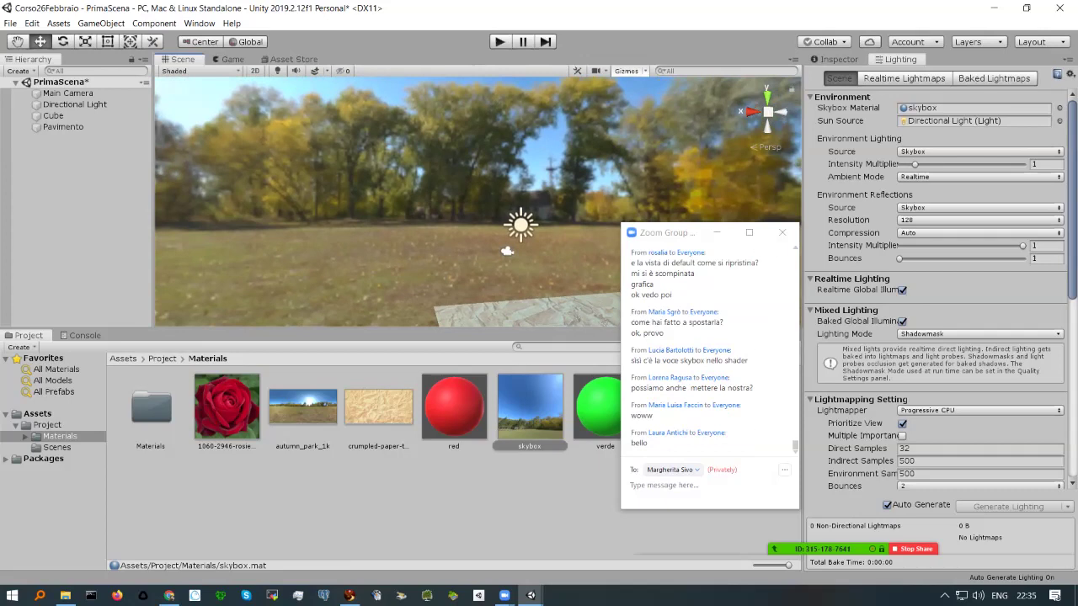
{"action": "left_click_drag", "start_coordinate": [674, 232], "coordinate": [720, 247]}
{"action": "right_click_drag", "start_coordinate": [471, 202], "coordinate": [673, 211]}
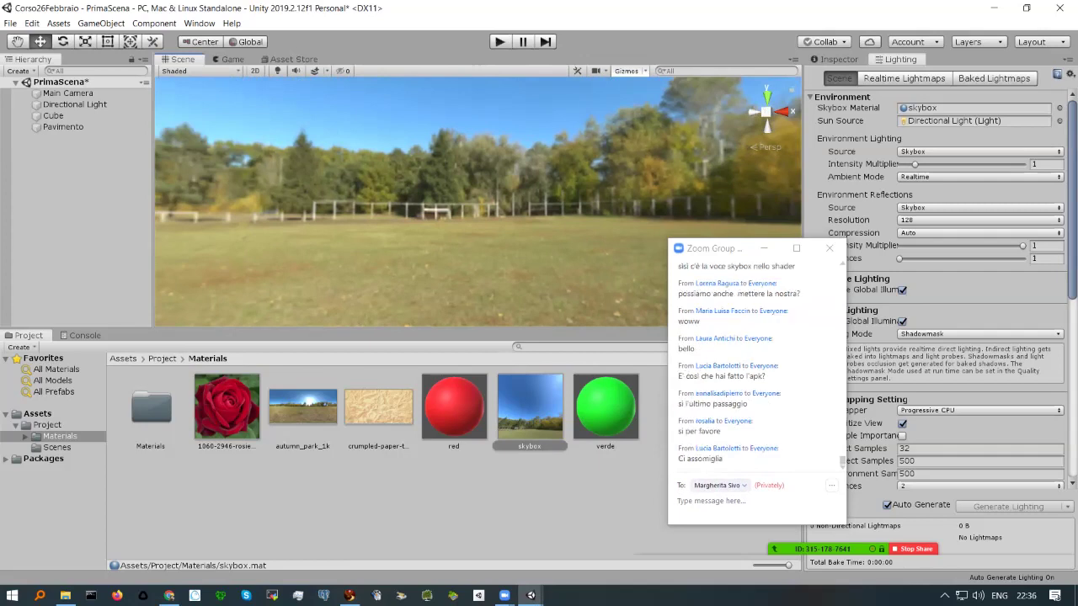
{"action": "right_click_drag", "start_coordinate": [471, 202], "coordinate": [539, 202]}
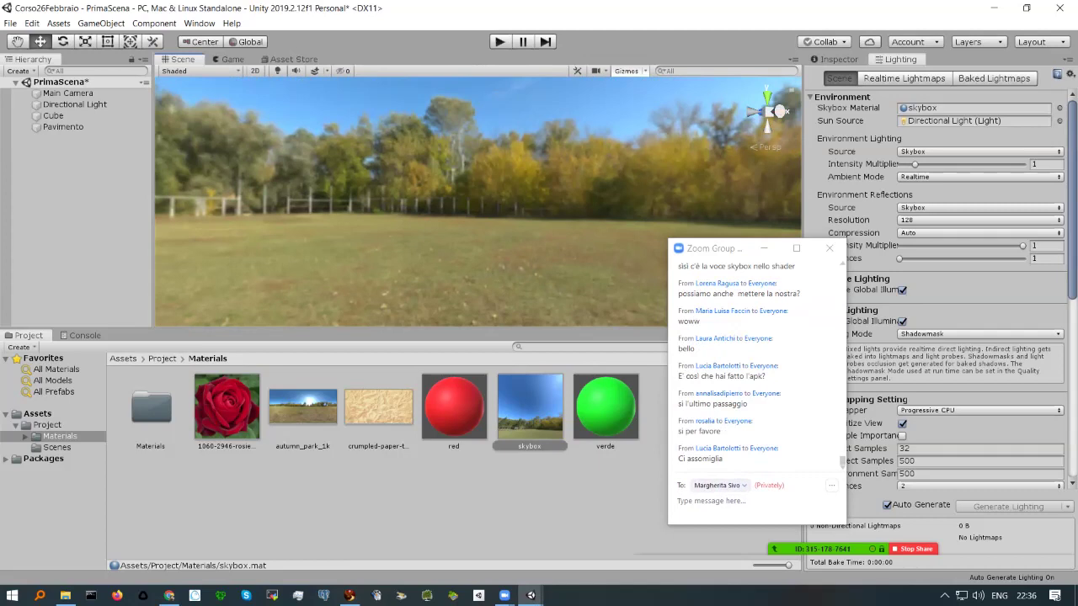
{"action": "left_click_drag", "start_coordinate": [718, 254], "coordinate": [811, 254]}
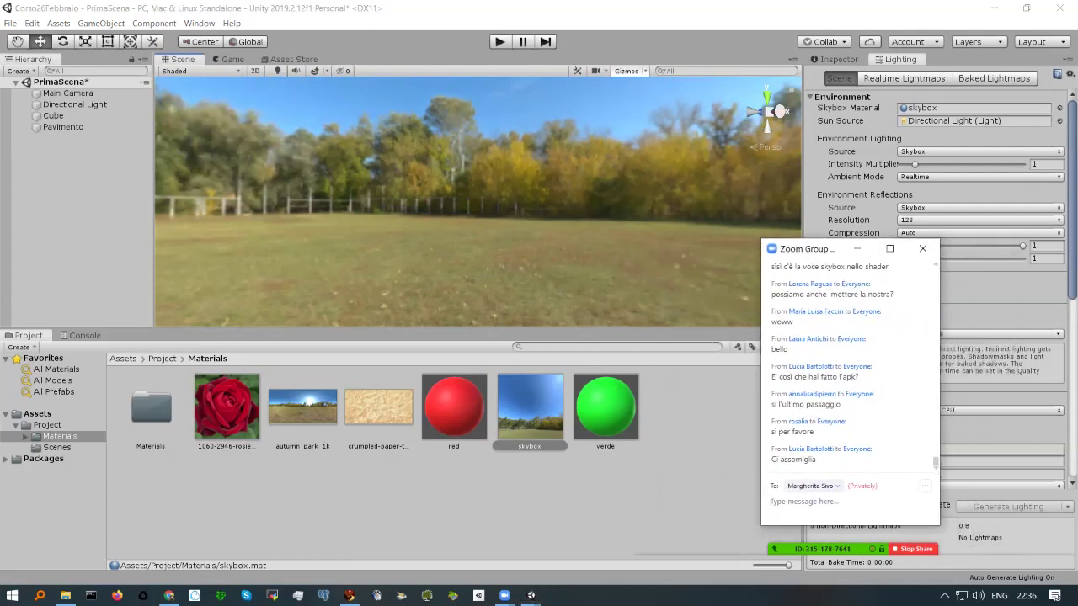
{"action": "left_click", "coordinate": [530, 409]}
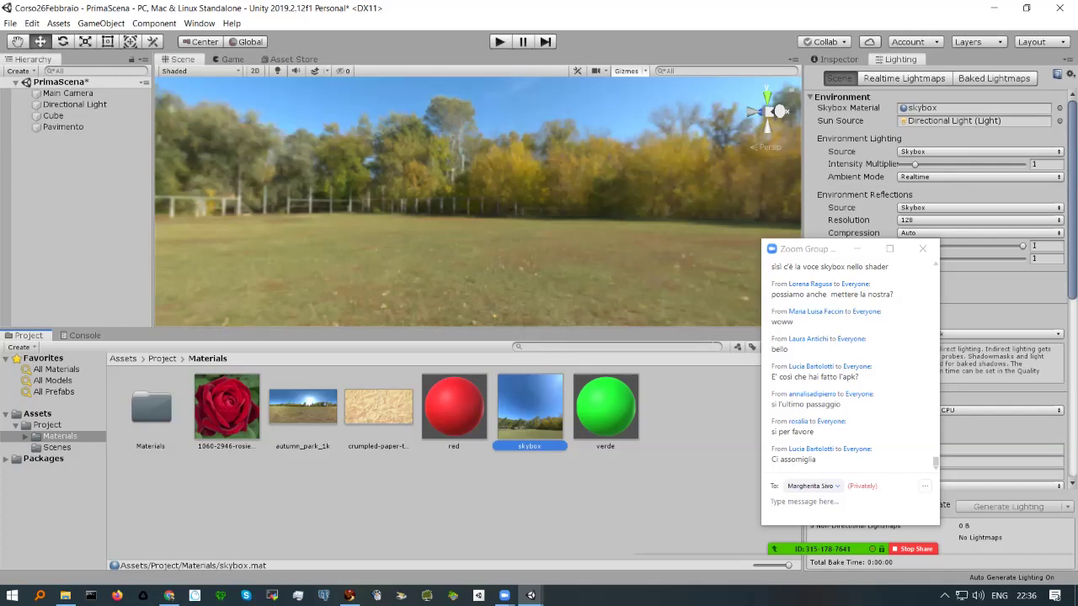
{"action": "left_click", "coordinate": [972, 107]}
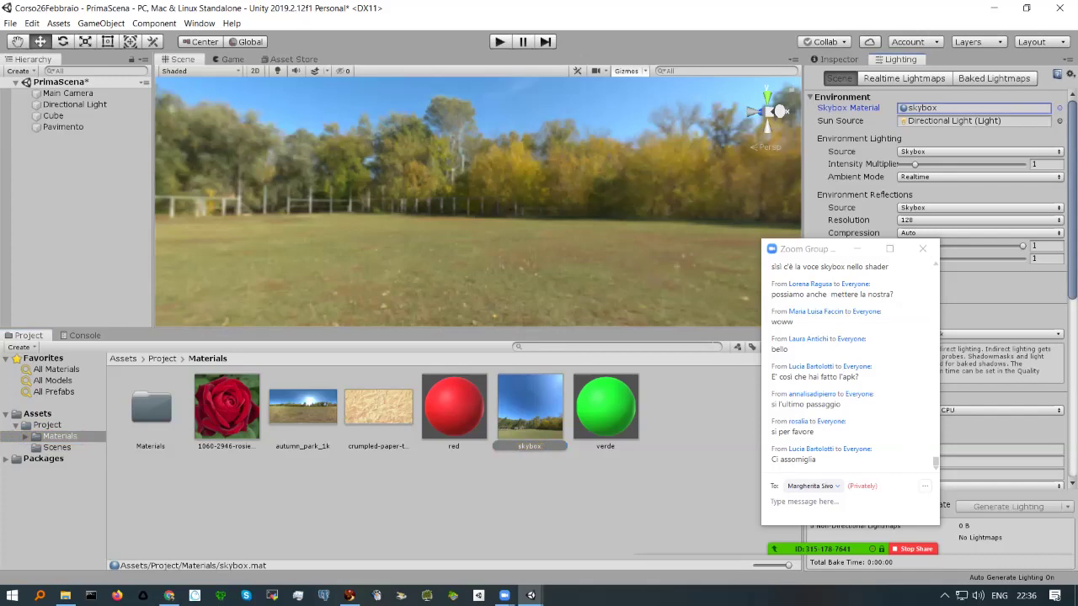
{"action": "left_click", "coordinate": [200, 22]}
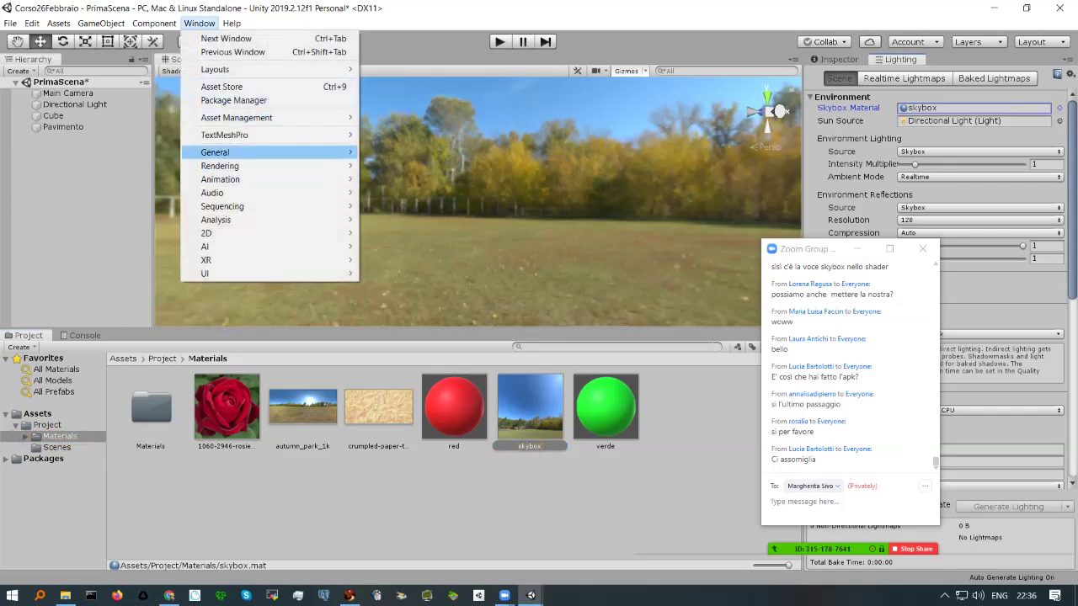
{"action": "mouse_move", "coordinate": [252, 166]}
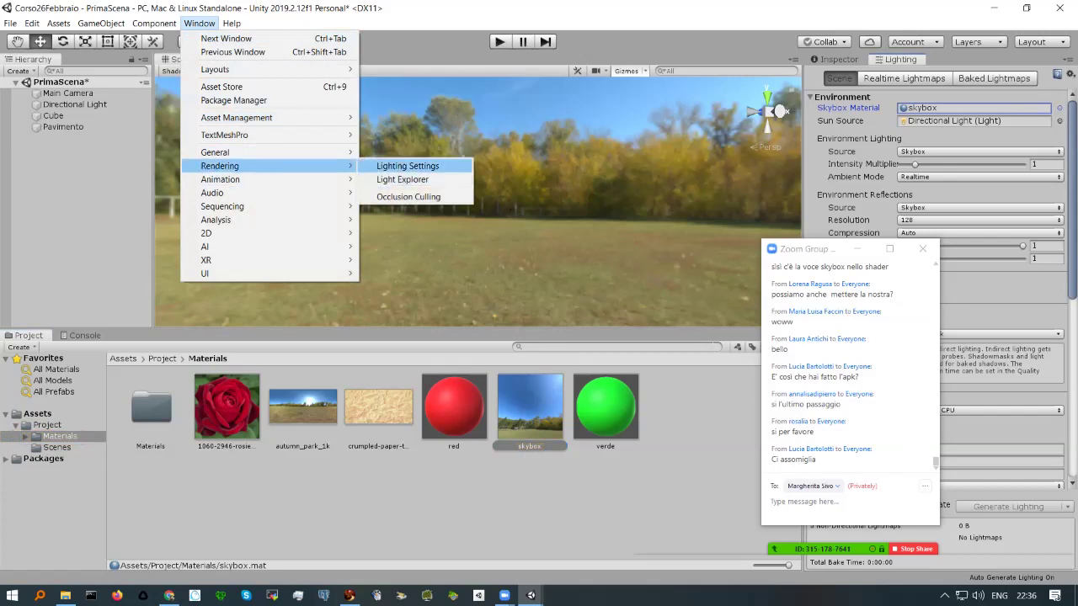
{"action": "key", "text": "Escape"}
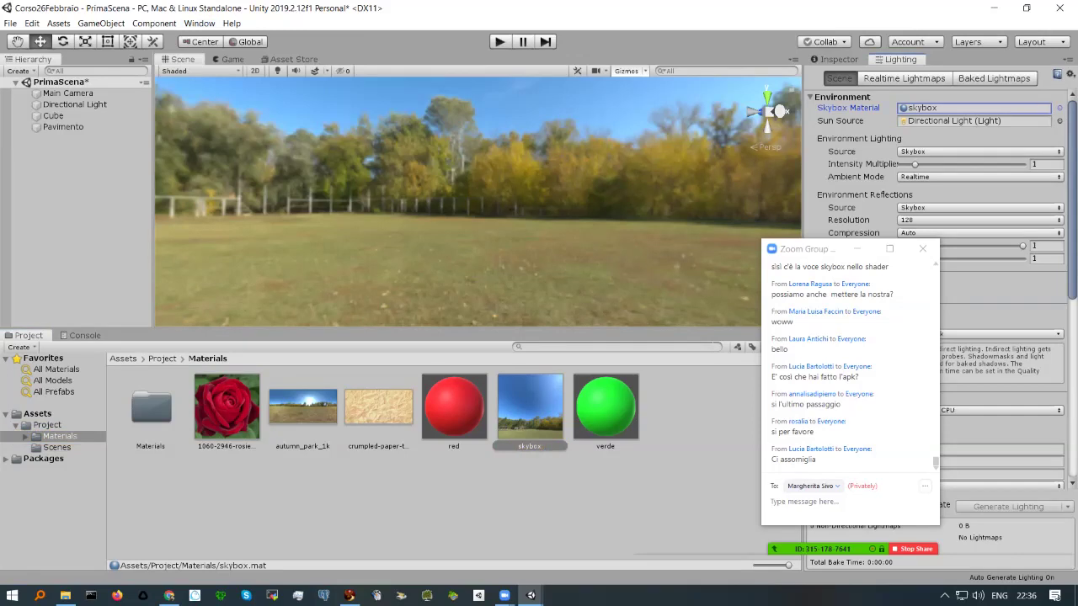
{"action": "mouse_move", "coordinate": [835, 251]}
{"action": "left_mouse_down"}
{"action": "mouse_move", "coordinate": [722, 269]}
{"action": "mouse_move", "coordinate": [866, 205]}
{"action": "left_mouse_up"}
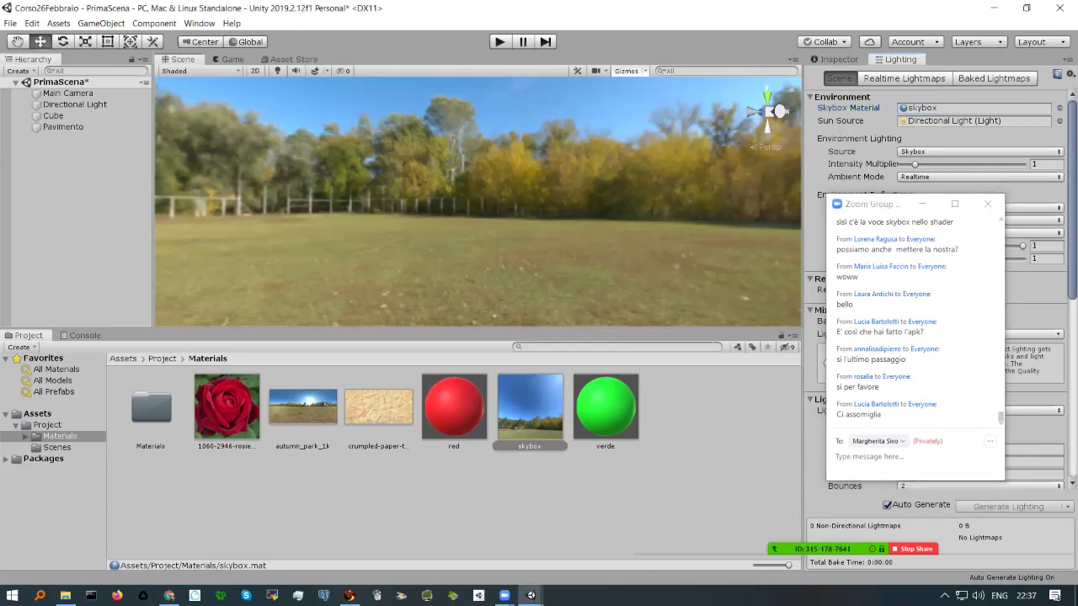
- Frame the Pavimento floor with F and zoom in close on the rose cube
{"action": "left_click", "coordinate": [488, 264]}
{"action": "mouse_move", "coordinate": [488, 239]}
{"action": "right_mouse_down"}
{"action": "mouse_move", "coordinate": [488, 278]}
{"action": "mouse_move", "coordinate": [538, 303]}
{"action": "right_mouse_up"}
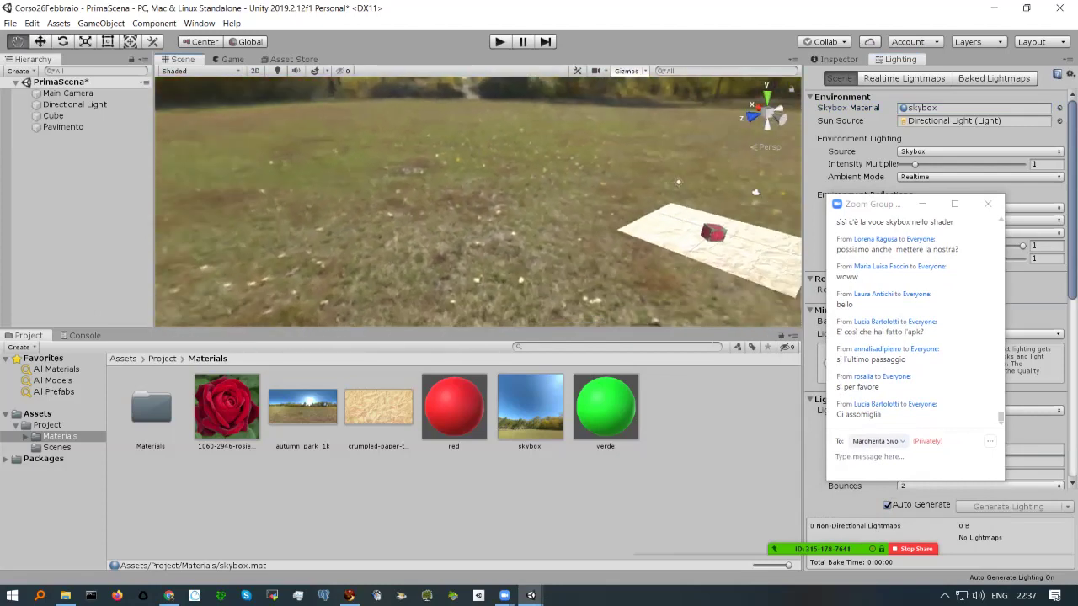
{"action": "left_click", "coordinate": [589, 211]}
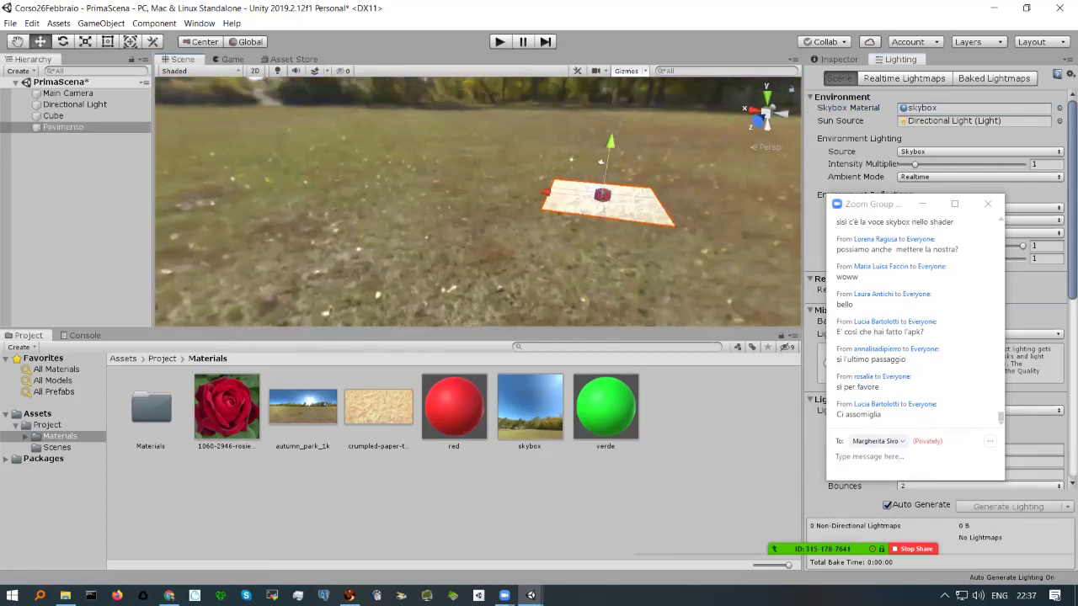
{"action": "key", "text": "f"}
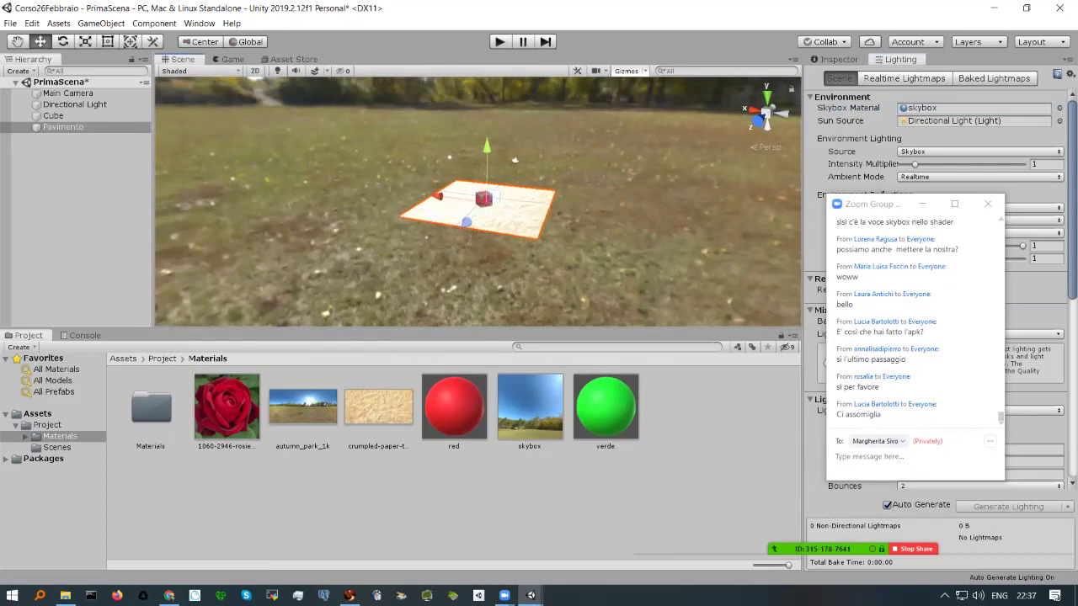
{"action": "scroll", "coordinate": [477, 202], "scroll_direction": "up", "scroll_amount": 1}
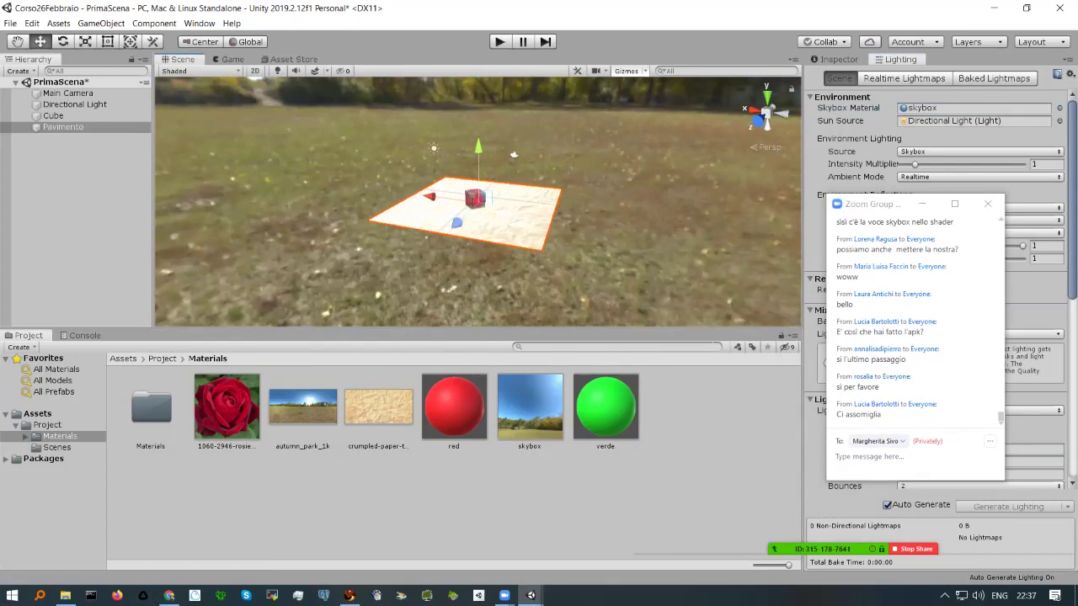
{"action": "scroll", "coordinate": [478, 202], "scroll_direction": "up", "scroll_amount": 1}
{"action": "scroll", "coordinate": [478, 202], "scroll_direction": "up", "scroll_amount": 2}
{"action": "scroll", "coordinate": [477, 202], "scroll_direction": "up", "scroll_amount": 2}
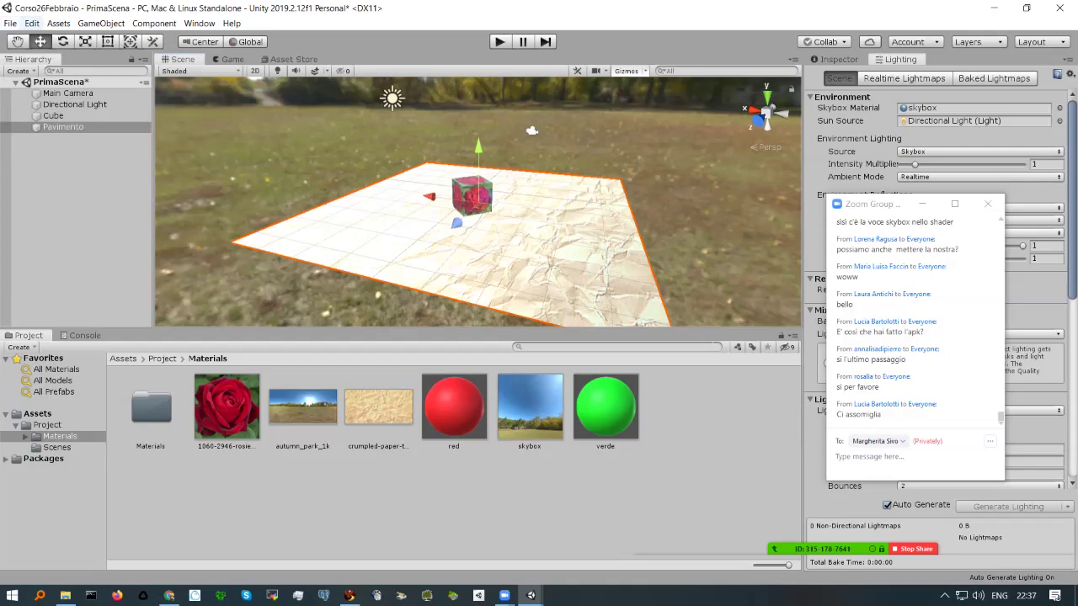
{"action": "left_click", "coordinate": [32, 23]}
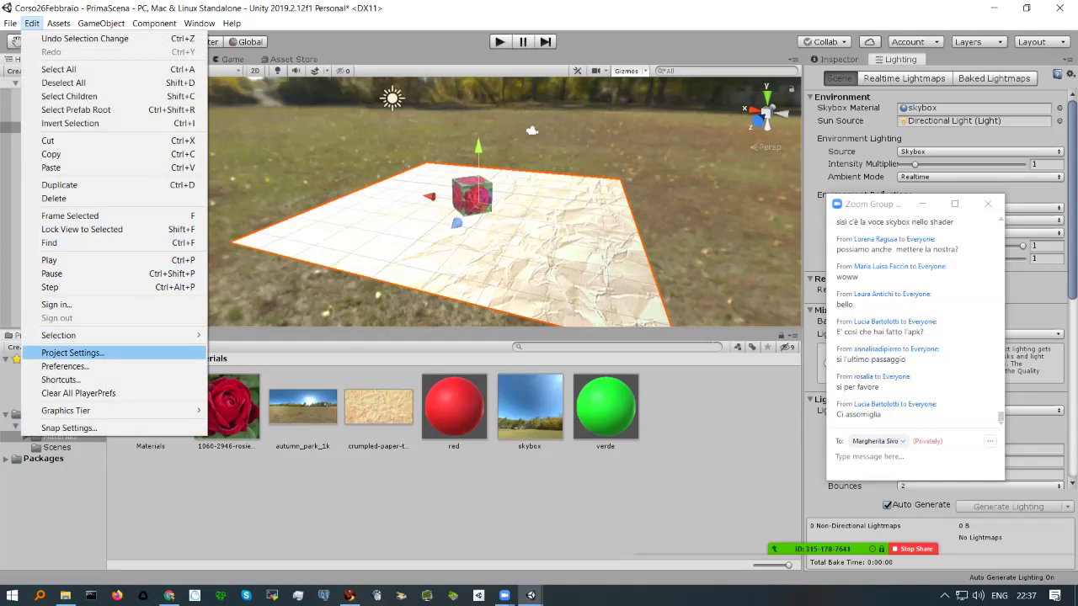
- Review the Android tab of the Player settings, close Project Settings, and bring up the File menu
{"action": "left_click", "coordinate": [57, 353]}
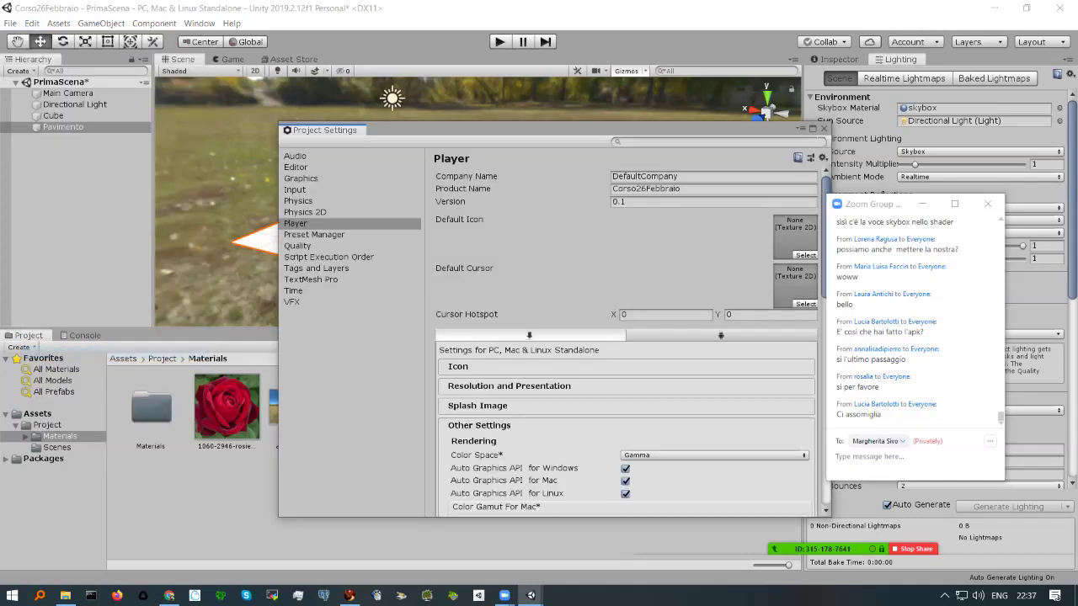
{"action": "left_click_drag", "start_coordinate": [408, 130], "coordinate": [310, 102]}
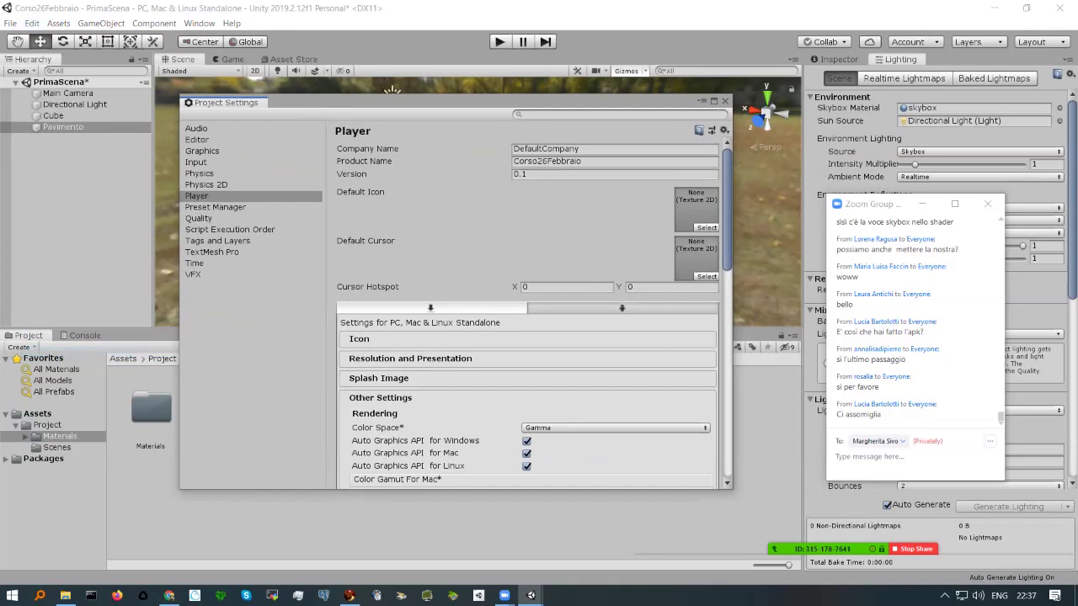
{"action": "left_click", "coordinate": [622, 307]}
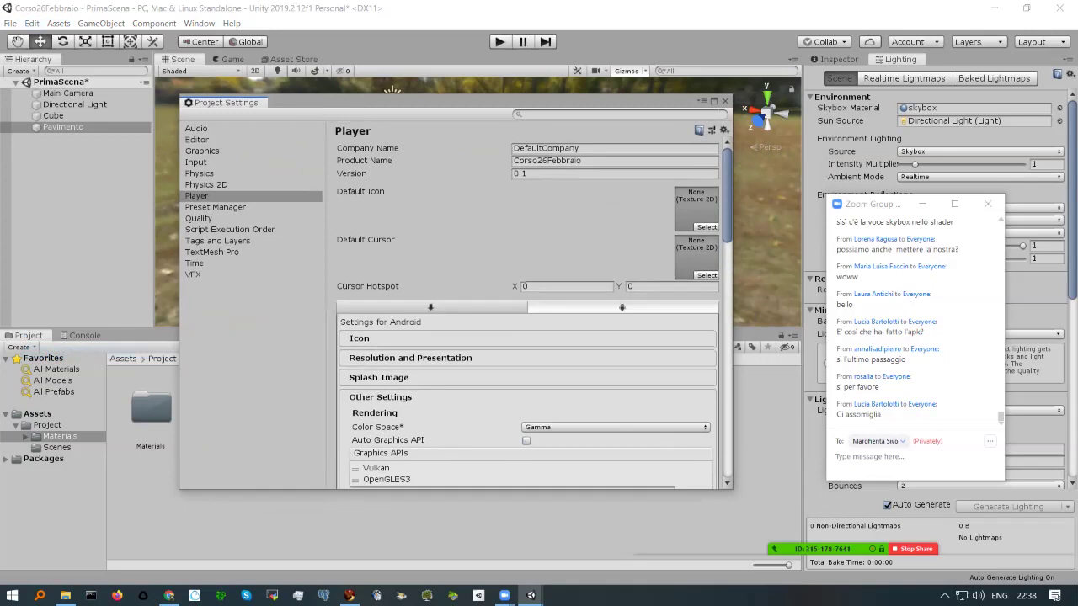
{"action": "key", "text": "alt+F4"}
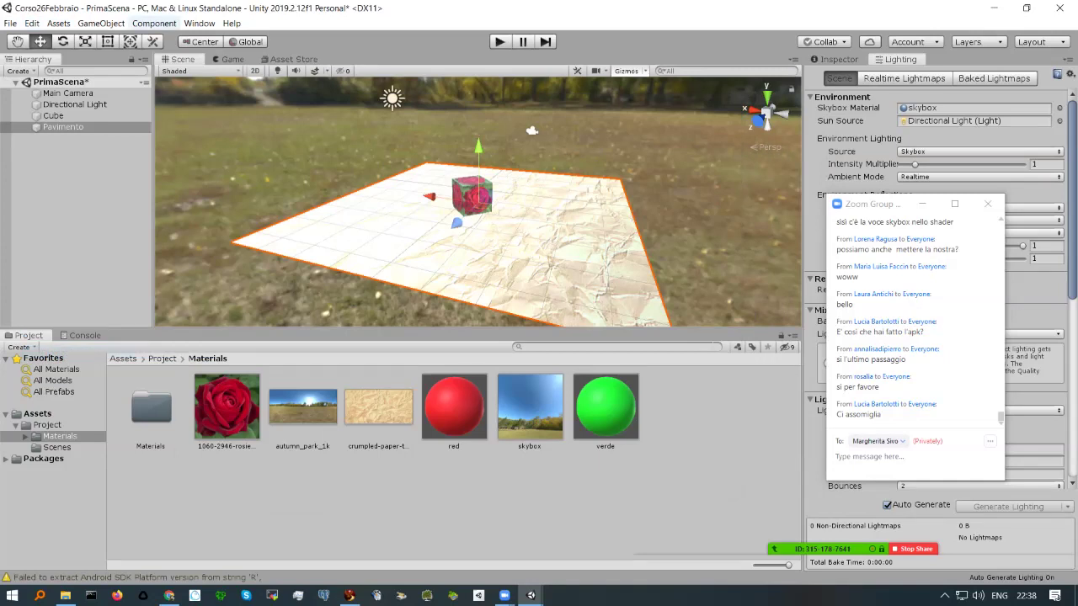
{"action": "left_click", "coordinate": [32, 23]}
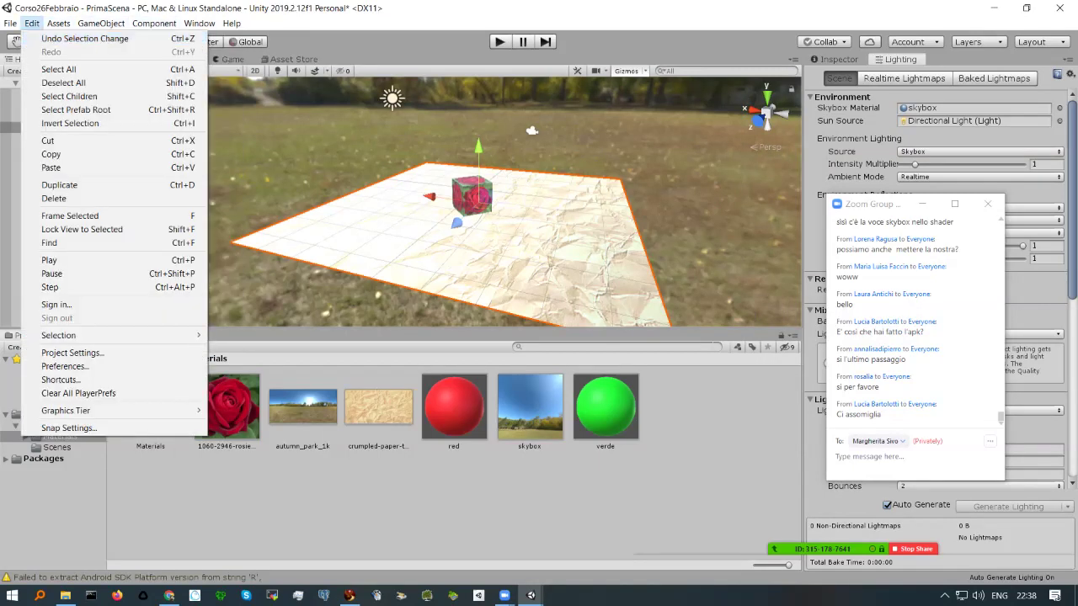
{"action": "mouse_move", "coordinate": [10, 23]}
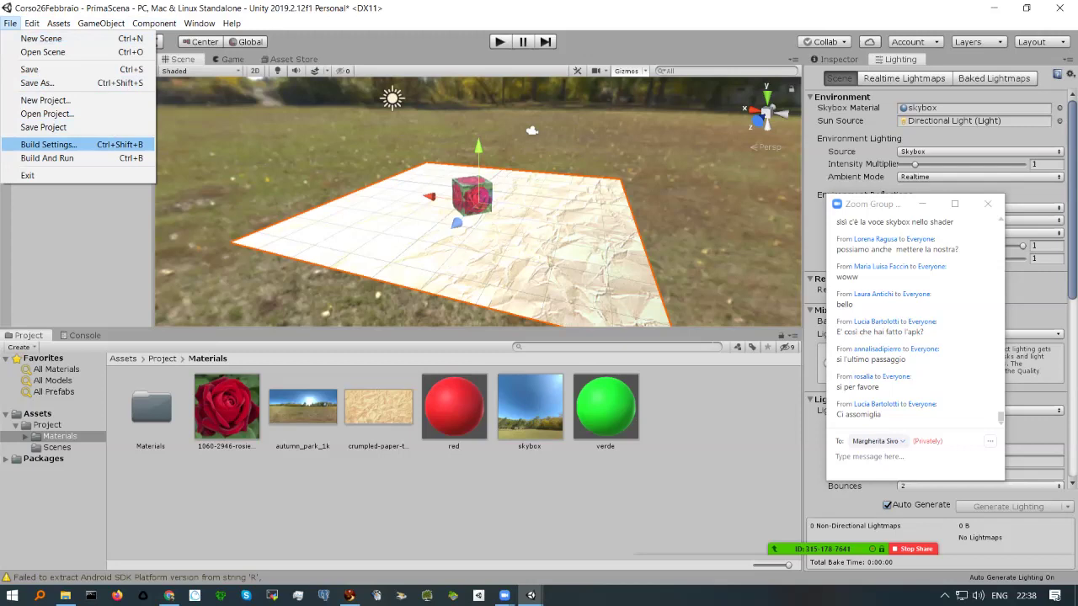
- Open Build Settings, move the window aside, and select Android in the Platform list
{"action": "left_click", "coordinate": [48, 144]}
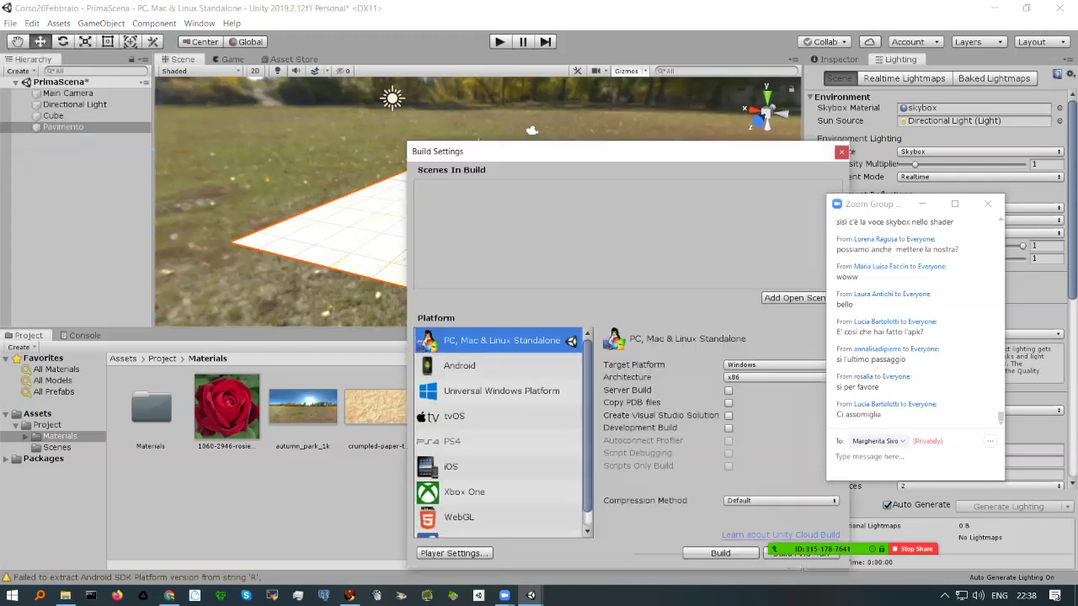
{"action": "left_click_drag", "start_coordinate": [500, 157], "coordinate": [276, 104]}
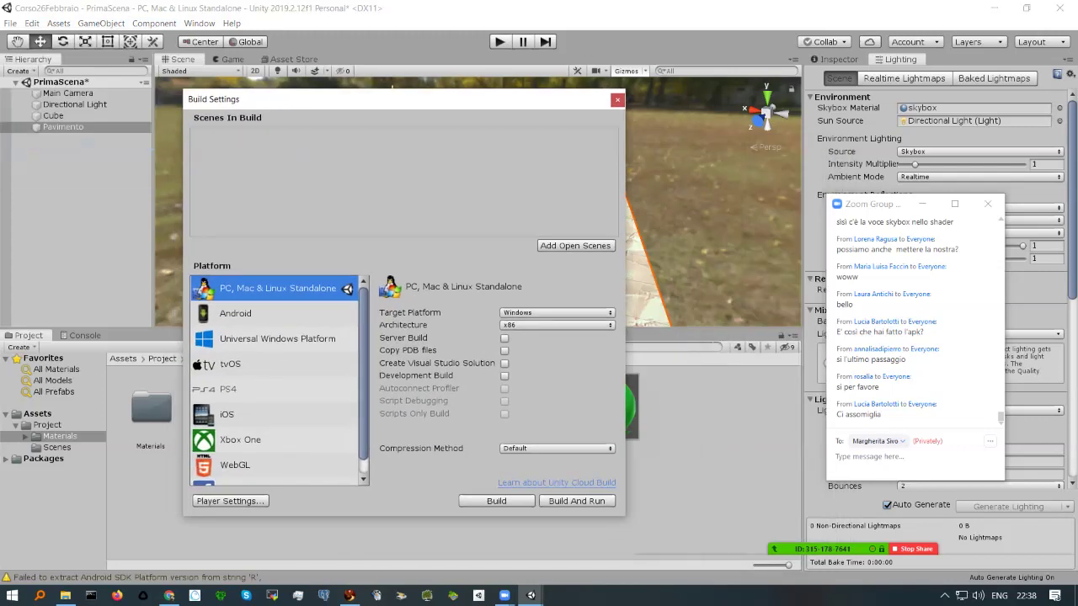
{"action": "left_click", "coordinate": [236, 313]}
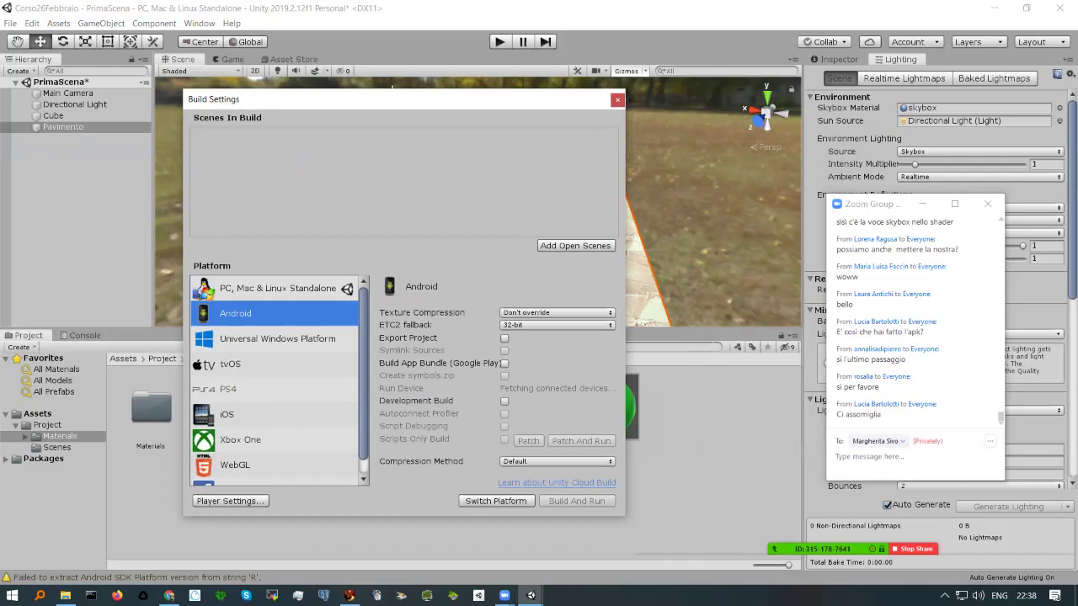
{"action": "scroll", "coordinate": [279, 380], "scroll_direction": "down", "scroll_amount": 1}
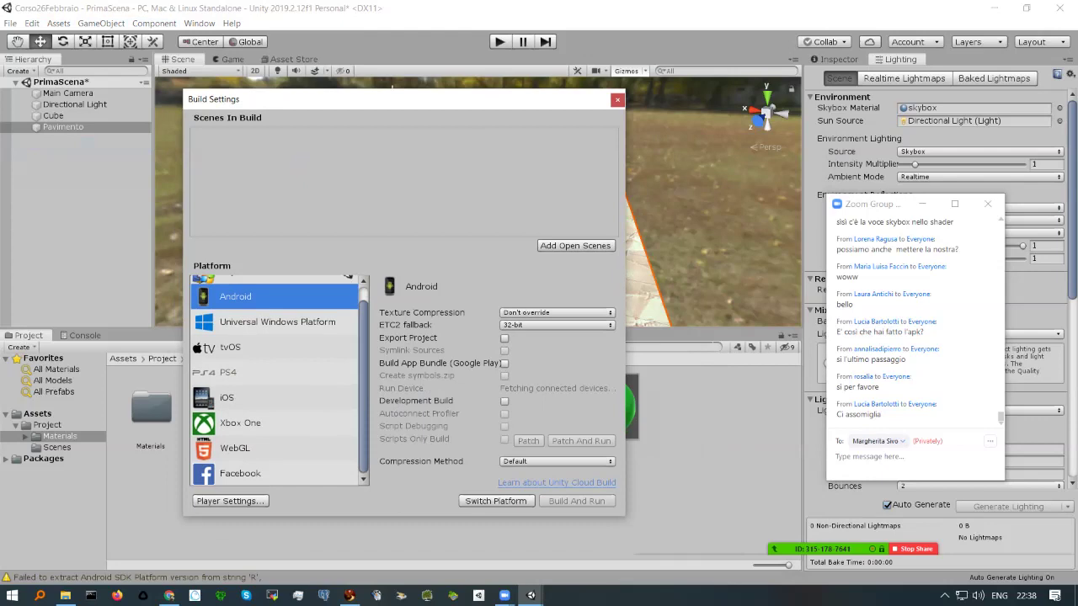
{"action": "scroll", "coordinate": [279, 380], "scroll_direction": "up", "scroll_amount": 1}
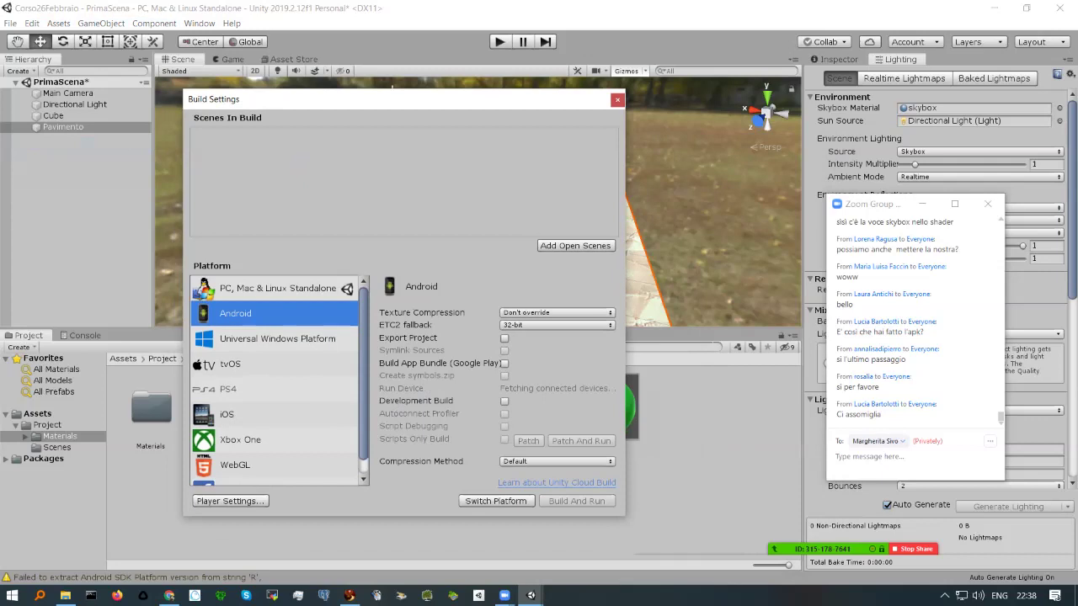
- Switch the build platform from PC, Mac & Linux Standalone to Android and wait for reimport
{"action": "left_click", "coordinate": [496, 501]}
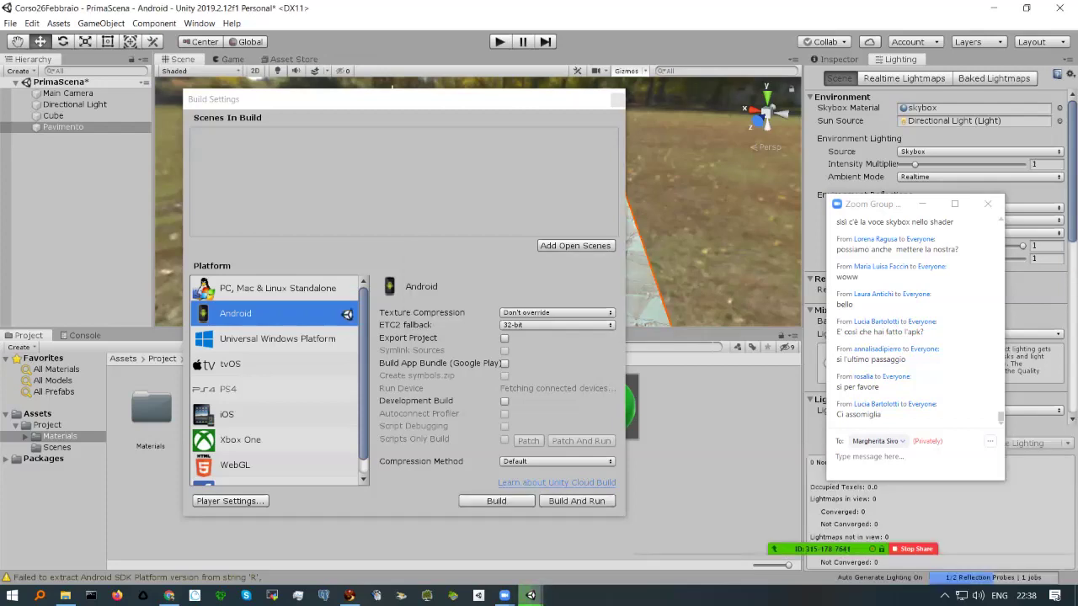
{"action": "left_click_drag", "start_coordinate": [403, 103], "coordinate": [373, 115]}
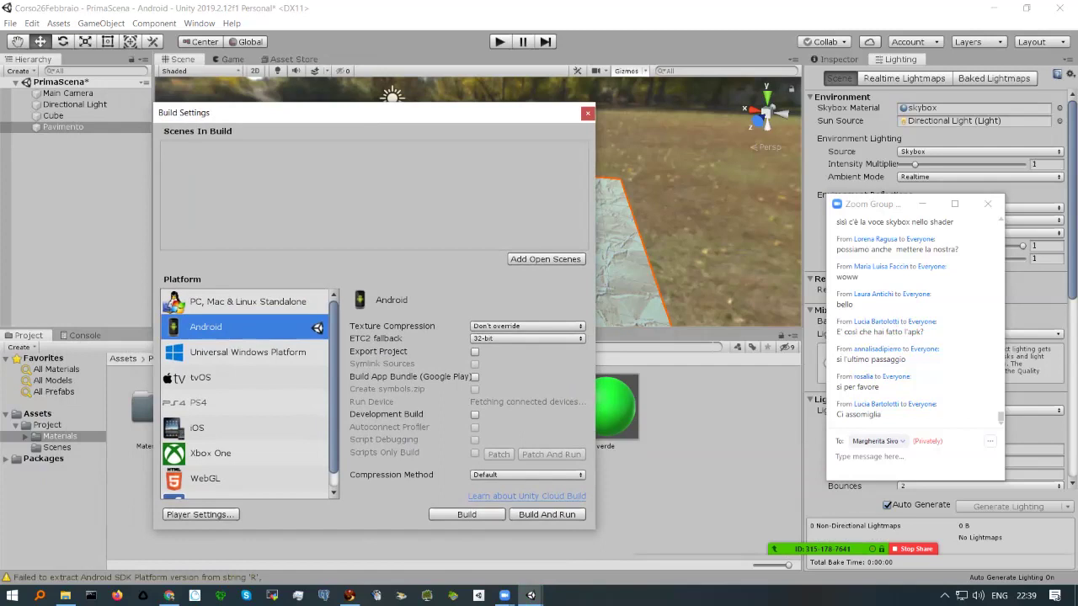
{"action": "left_click", "coordinate": [201, 514]}
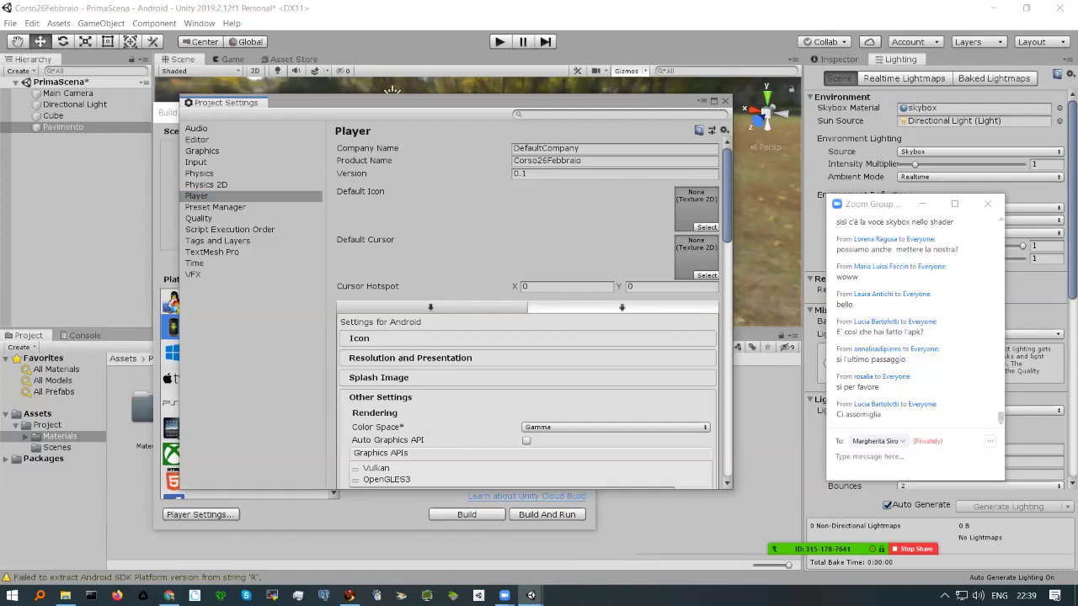
{"action": "scroll", "coordinate": [531, 312], "scroll_direction": "down", "scroll_amount": 2}
{"action": "scroll", "coordinate": [531, 311], "scroll_direction": "down", "scroll_amount": 2}
{"action": "scroll", "coordinate": [530, 311], "scroll_direction": "down", "scroll_amount": 1}
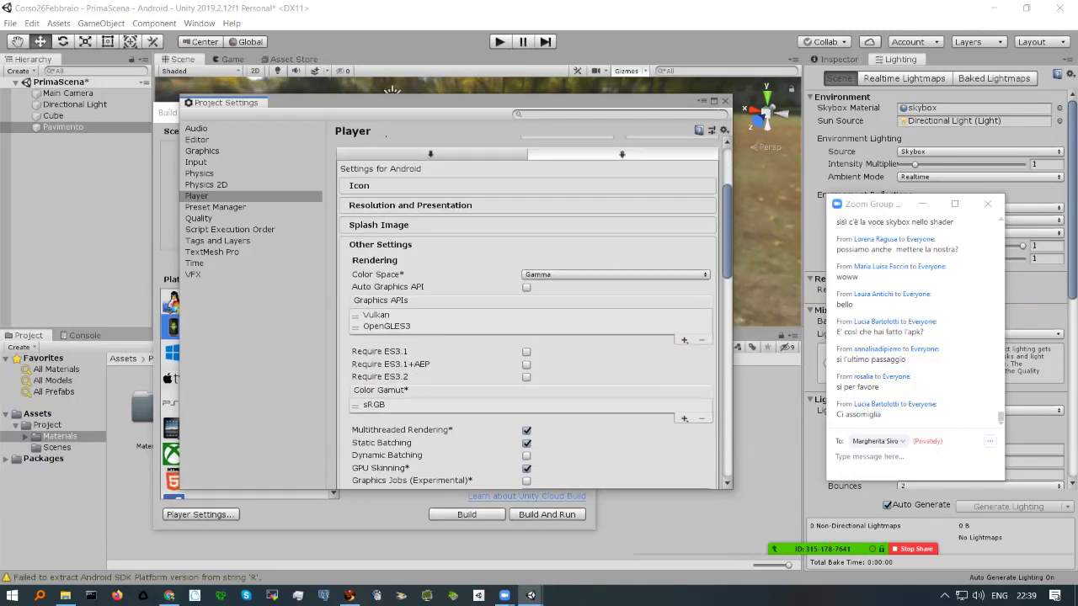
{"action": "scroll", "coordinate": [530, 311], "scroll_direction": "down", "scroll_amount": 10}
{"action": "scroll", "coordinate": [530, 312], "scroll_direction": "down", "scroll_amount": 8}
{"action": "scroll", "coordinate": [531, 312], "scroll_direction": "down", "scroll_amount": 1}
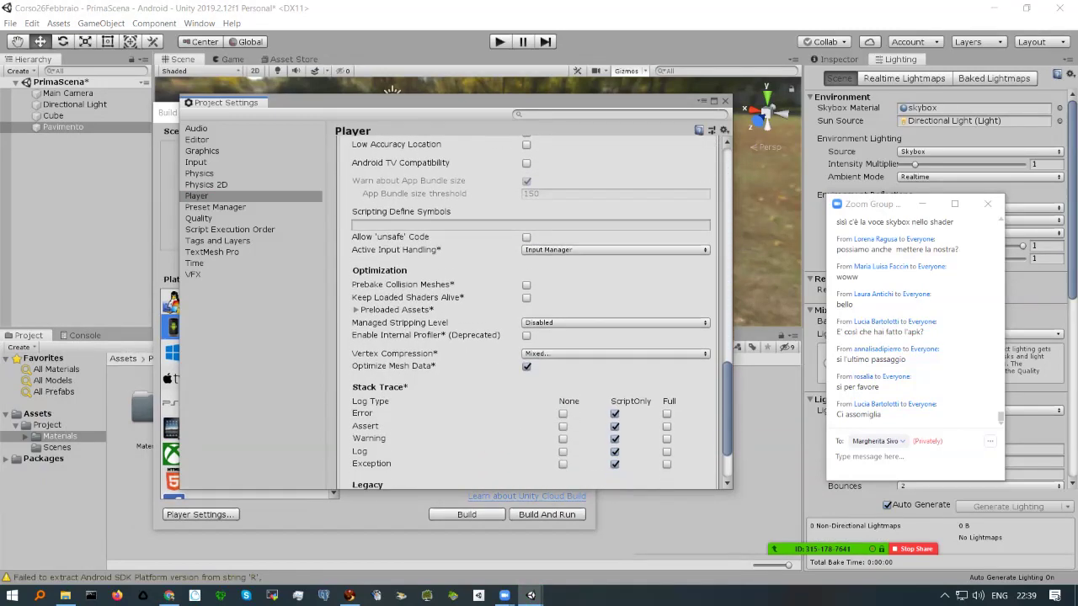
{"action": "scroll", "coordinate": [530, 311], "scroll_direction": "up", "scroll_amount": 10}
{"action": "scroll", "coordinate": [530, 311], "scroll_direction": "up", "scroll_amount": 6}
{"action": "scroll", "coordinate": [530, 312], "scroll_direction": "up", "scroll_amount": 2}
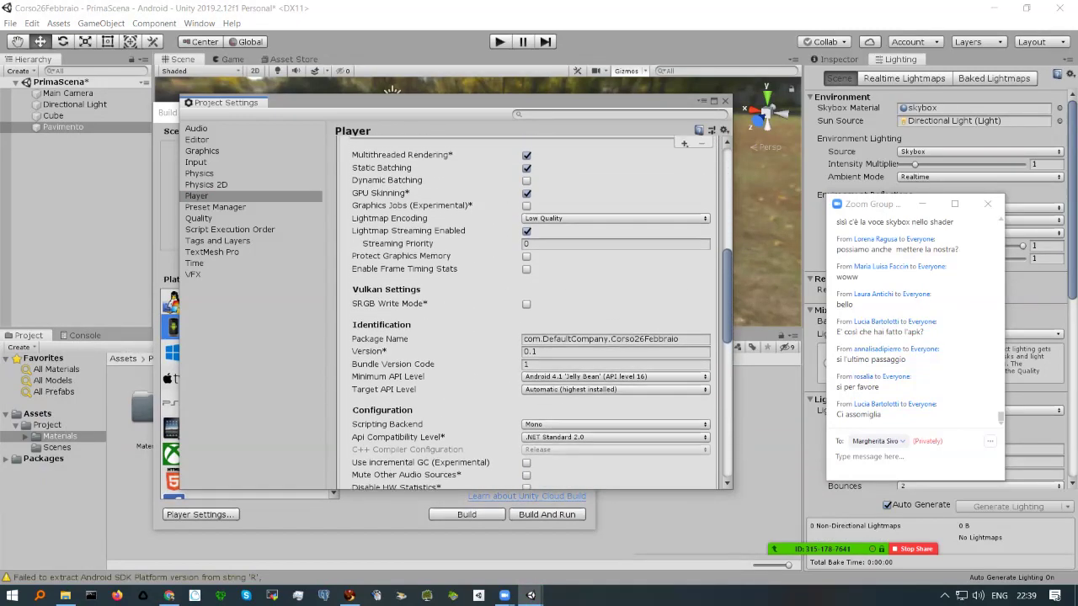
{"action": "scroll", "coordinate": [531, 311], "scroll_direction": "down", "scroll_amount": 1}
{"action": "scroll", "coordinate": [530, 311], "scroll_direction": "down", "scroll_amount": 2}
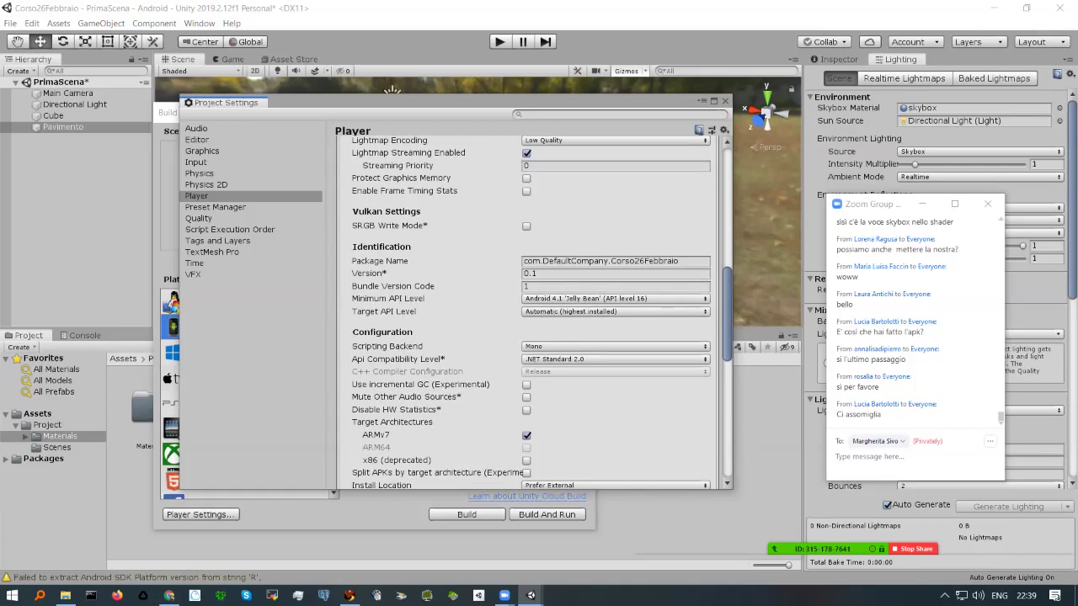
{"action": "left_click", "coordinate": [614, 298]}
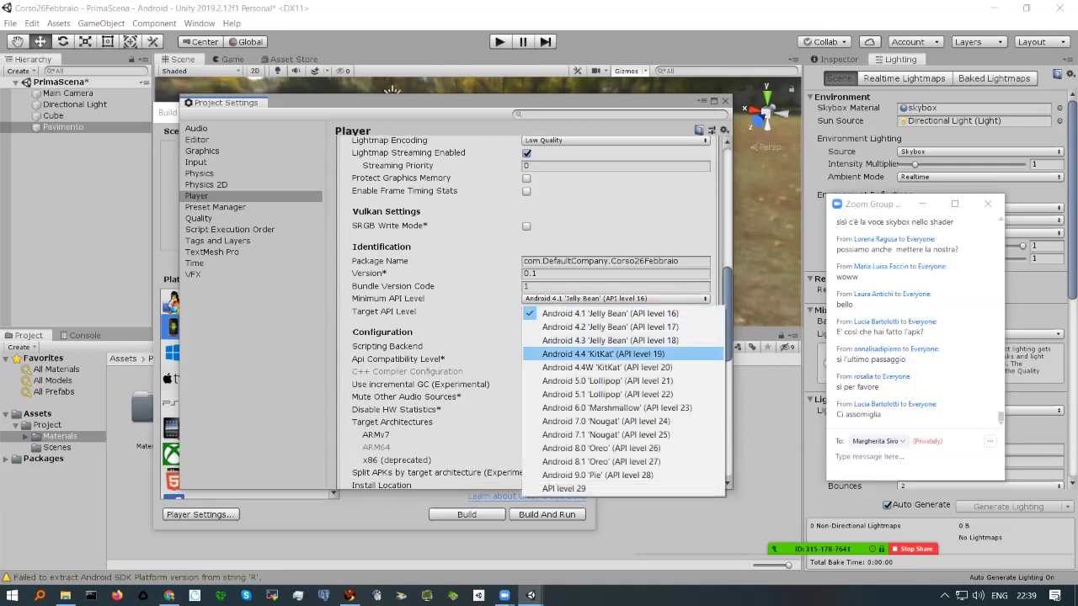
{"action": "left_click", "coordinate": [603, 353]}
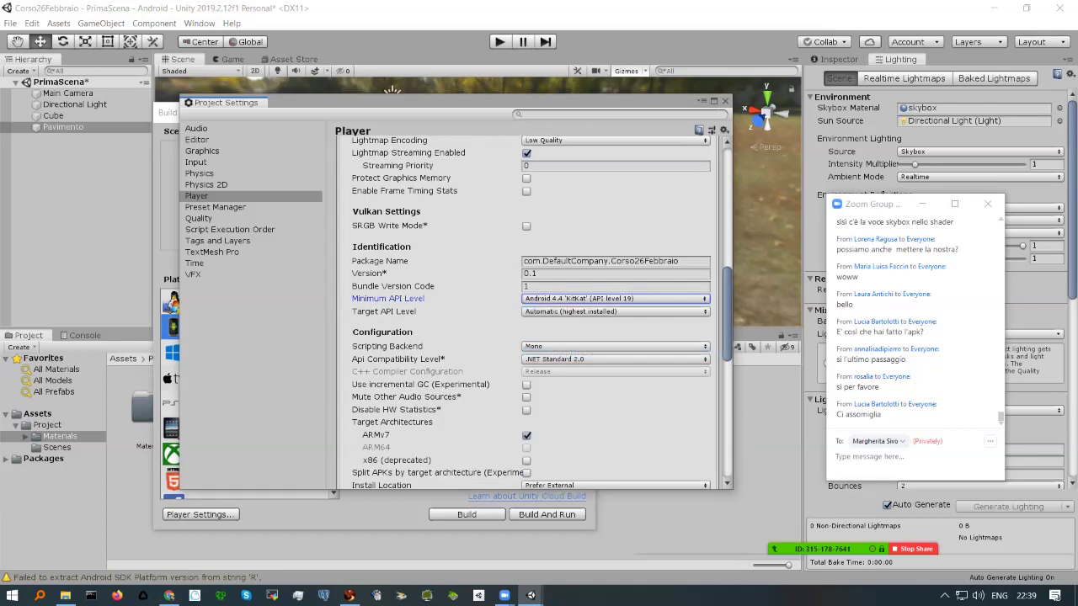
{"action": "scroll", "coordinate": [539, 311], "scroll_direction": "down", "scroll_amount": 1}
{"action": "scroll", "coordinate": [539, 311], "scroll_direction": "down", "scroll_amount": 1}
{"action": "scroll", "coordinate": [538, 312], "scroll_direction": "down", "scroll_amount": 2}
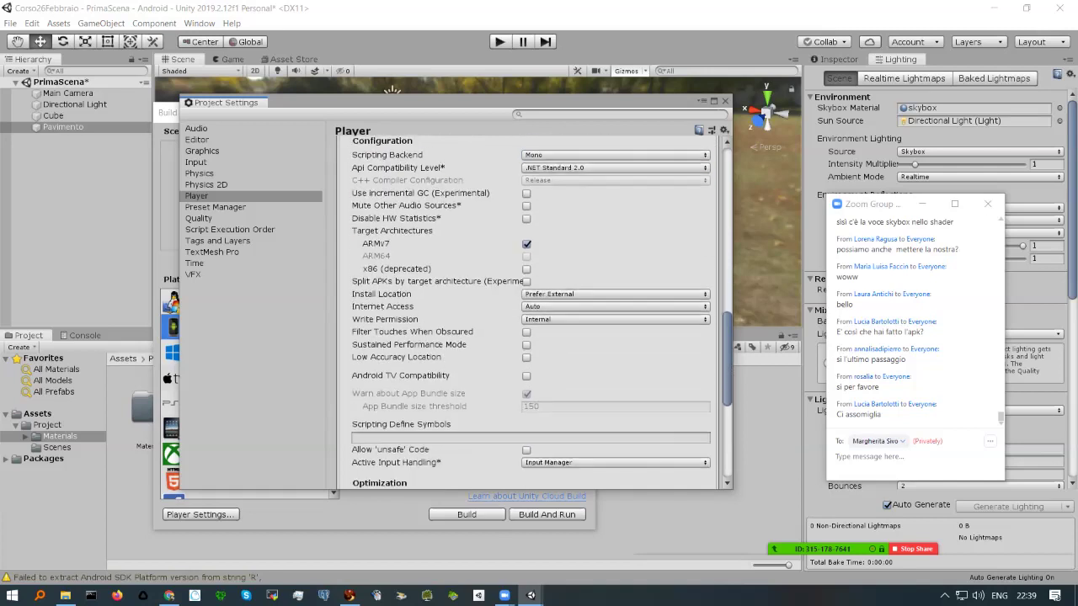
{"action": "scroll", "coordinate": [539, 312], "scroll_direction": "down", "scroll_amount": 2}
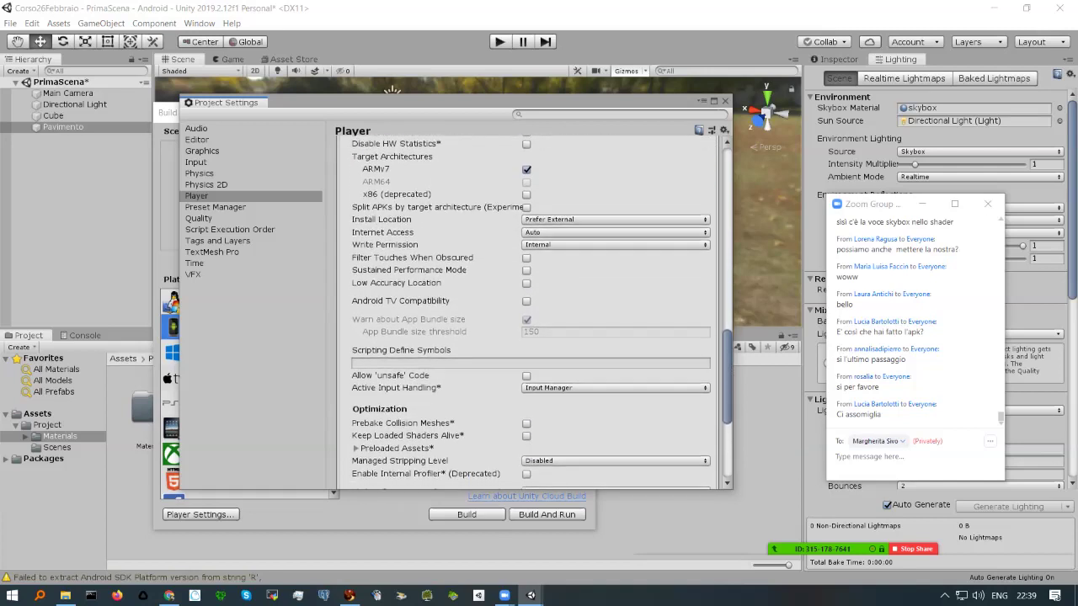
{"action": "scroll", "coordinate": [539, 311], "scroll_direction": "up", "scroll_amount": 1}
{"action": "scroll", "coordinate": [539, 312], "scroll_direction": "up", "scroll_amount": 4}
{"action": "scroll", "coordinate": [539, 312], "scroll_direction": "up", "scroll_amount": 7}
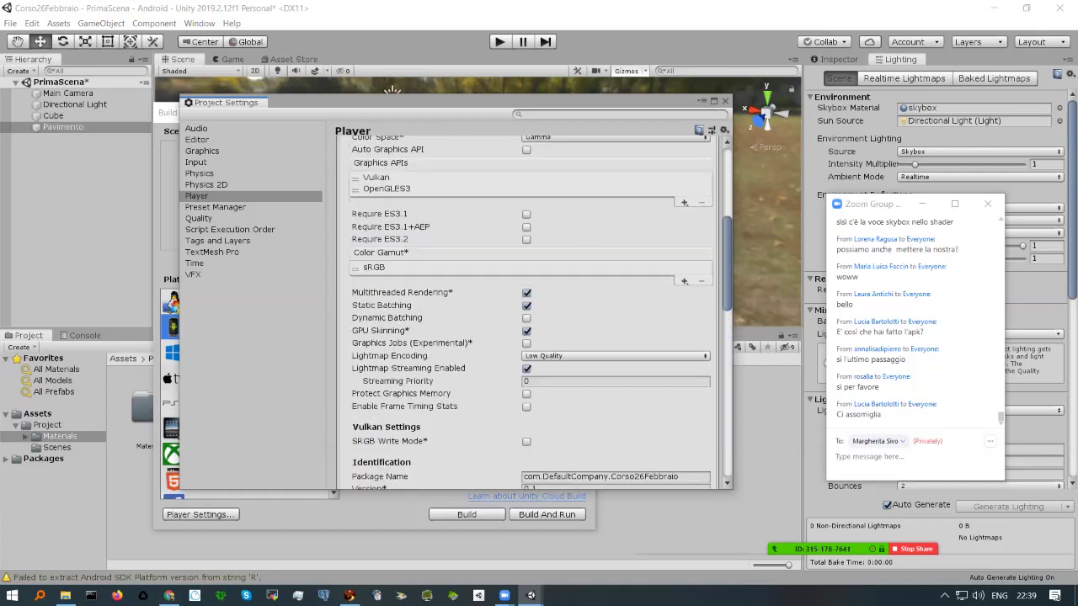
{"action": "scroll", "coordinate": [538, 311], "scroll_direction": "up", "scroll_amount": 3}
{"action": "scroll", "coordinate": [528, 311], "scroll_direction": "up", "scroll_amount": 2}
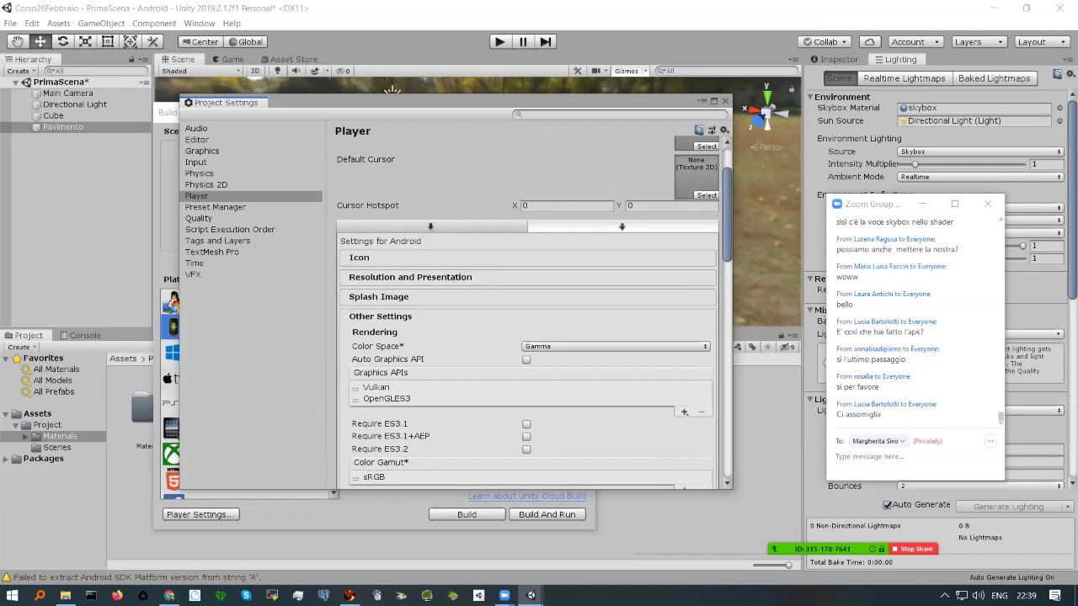
{"action": "scroll", "coordinate": [533, 311], "scroll_direction": "down", "scroll_amount": 3}
{"action": "scroll", "coordinate": [534, 312], "scroll_direction": "down", "scroll_amount": 8}
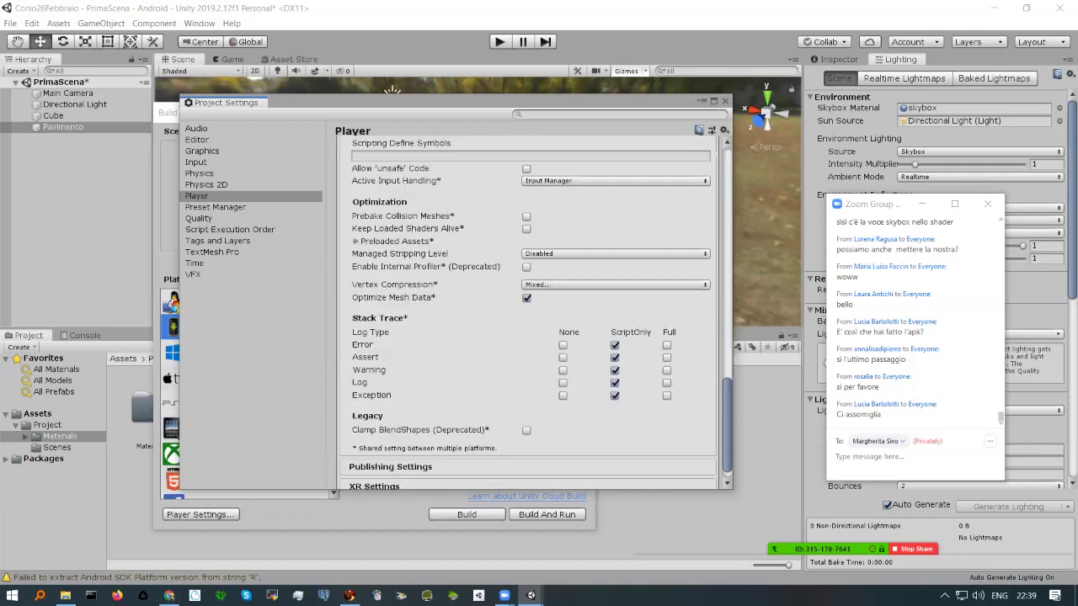
{"action": "scroll", "coordinate": [534, 311], "scroll_direction": "down", "scroll_amount": 1}
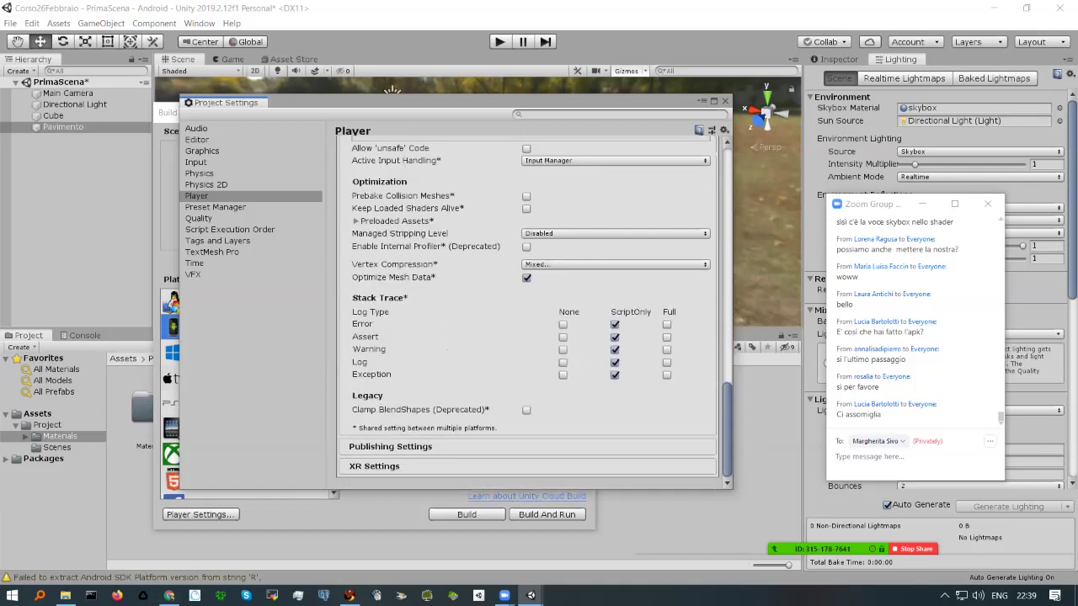
- Tick Virtual Reality Supported in Android XR Settings and add Cardboard as the VR SDK
{"action": "scroll", "coordinate": [534, 311], "scroll_direction": "up", "scroll_amount": 10}
{"action": "left_click", "coordinate": [379, 372]}
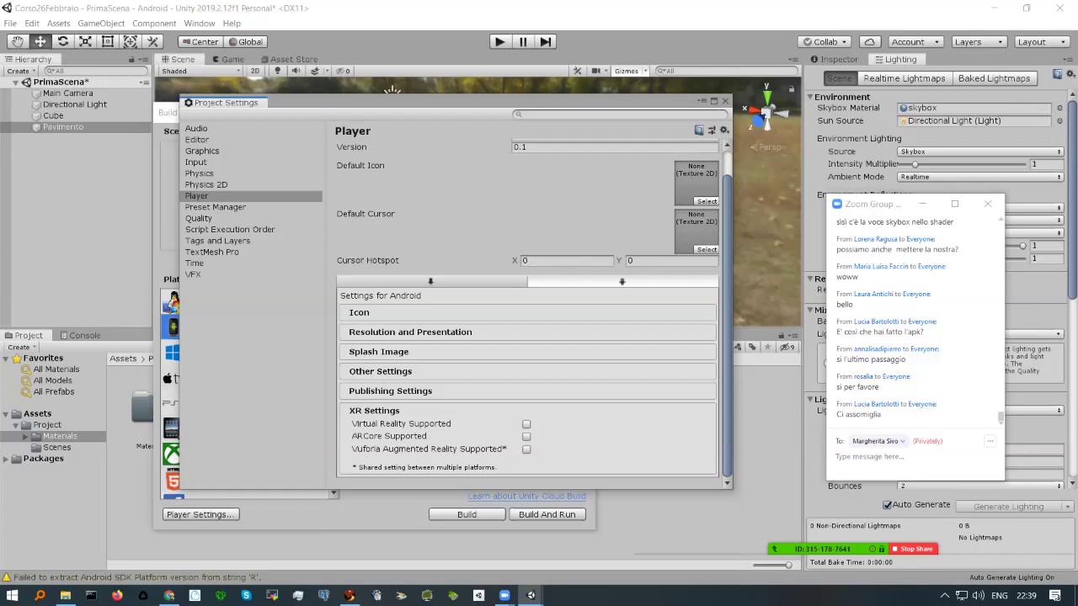
{"action": "left_click", "coordinate": [526, 424]}
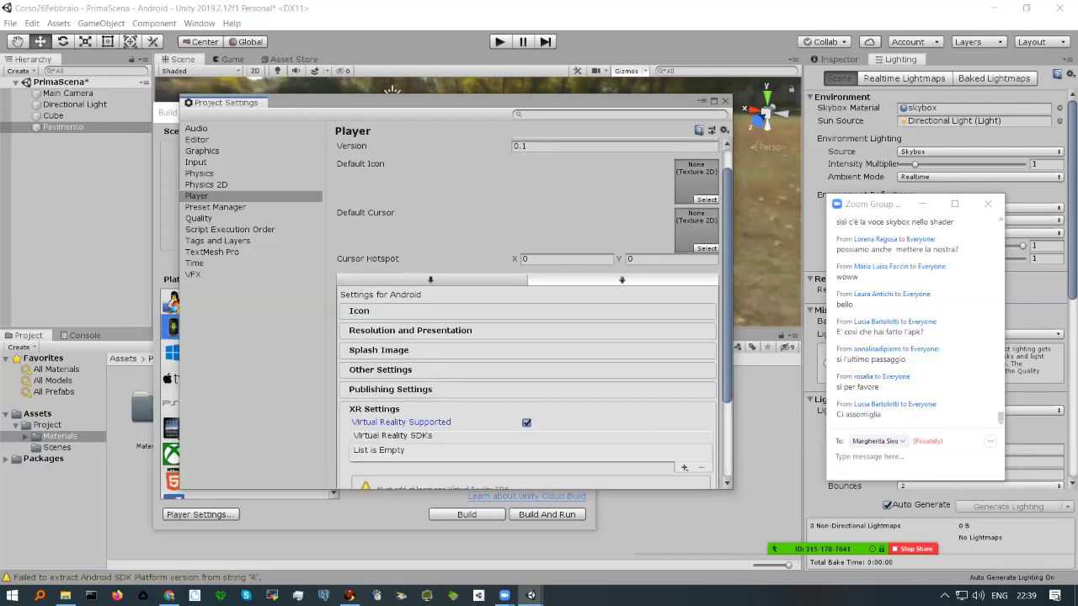
{"action": "scroll", "coordinate": [526, 404], "scroll_direction": "down", "scroll_amount": 3}
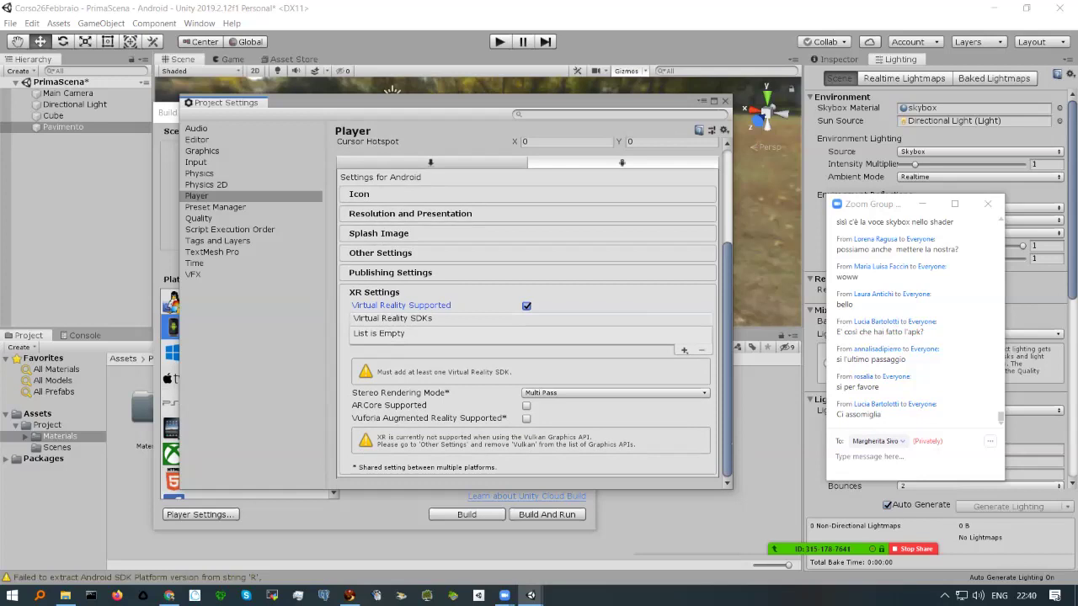
{"action": "left_click", "coordinate": [683, 349]}
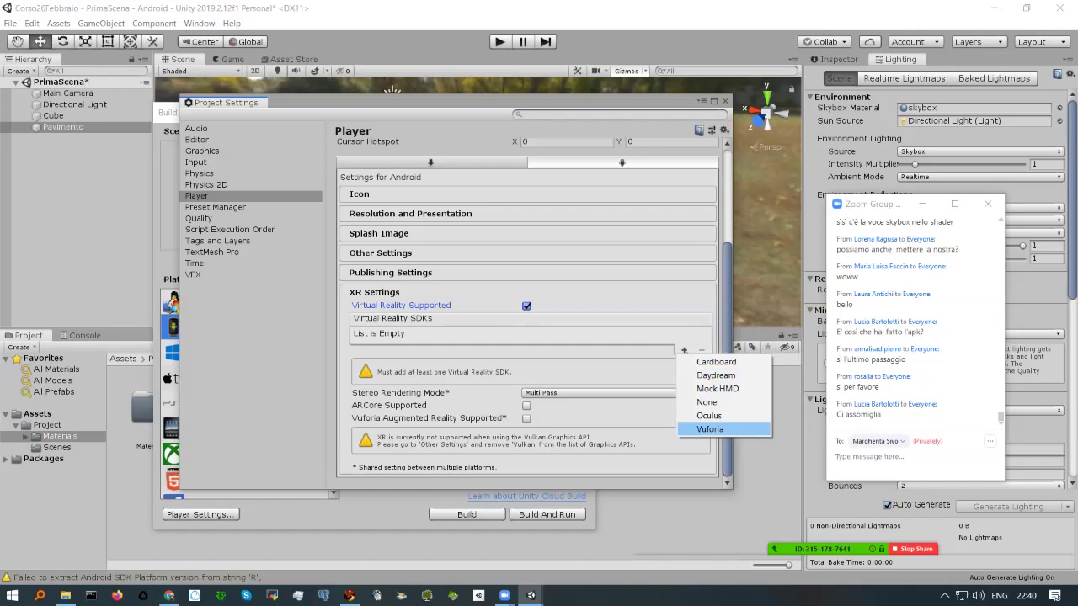
{"action": "key", "text": "Escape"}
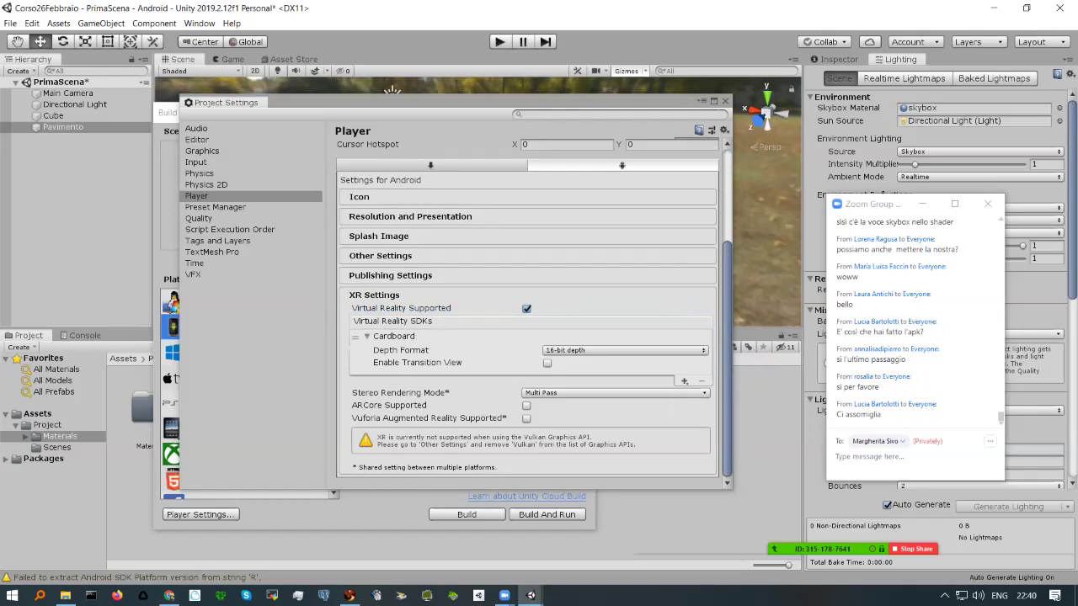
{"action": "scroll", "coordinate": [531, 319], "scroll_direction": "up", "scroll_amount": 5}
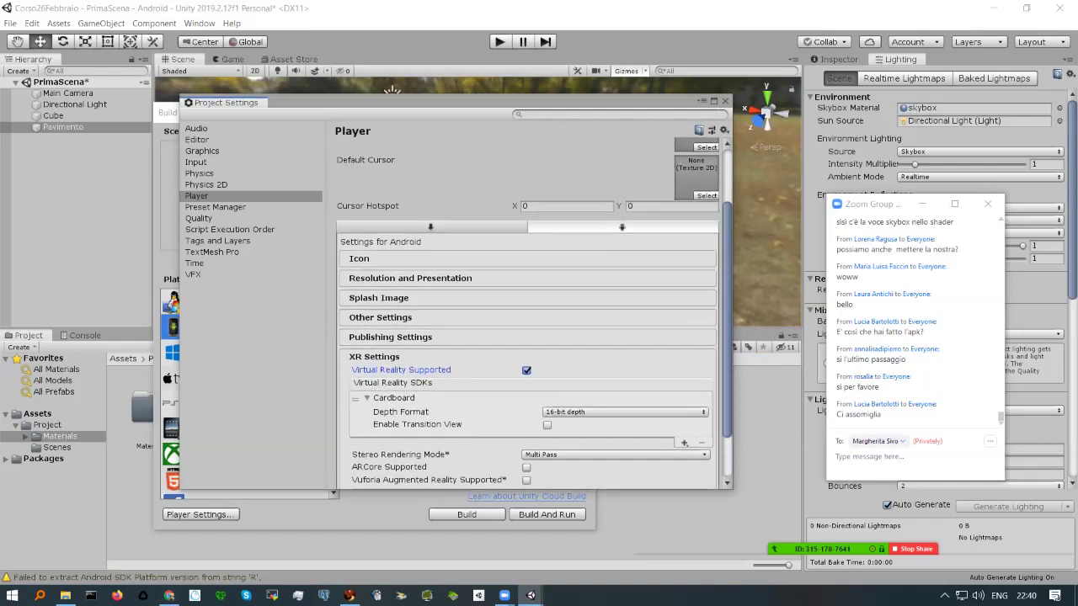
{"action": "scroll", "coordinate": [531, 320], "scroll_direction": "down", "scroll_amount": 3}
{"action": "scroll", "coordinate": [530, 320], "scroll_direction": "down", "scroll_amount": 1}
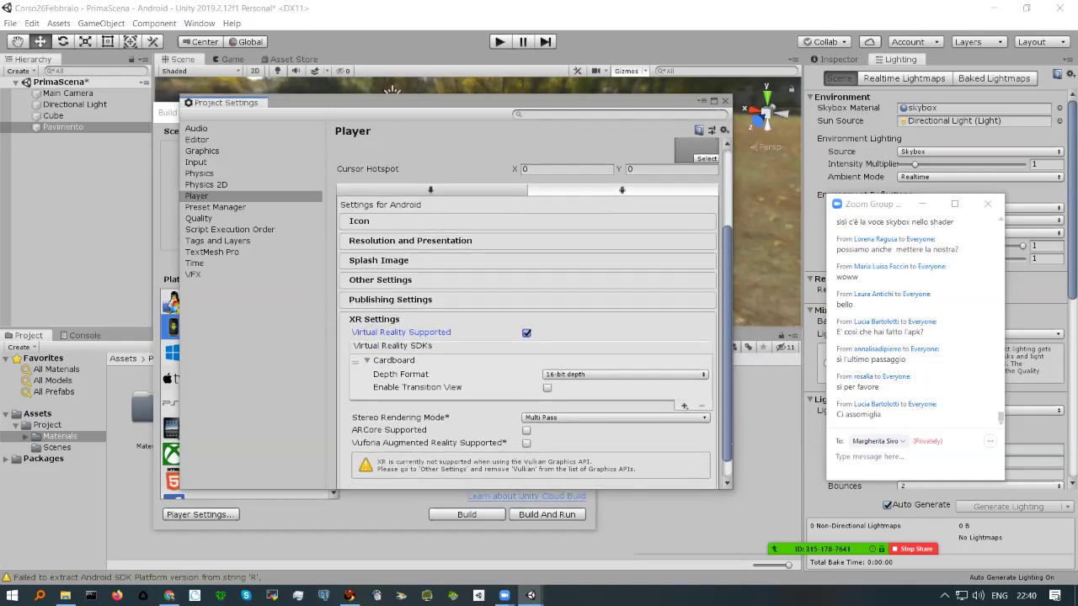
- Remove Vulkan from the Android Graphics APIs, leaving only OpenGLES3
{"action": "left_click", "coordinate": [380, 277]}
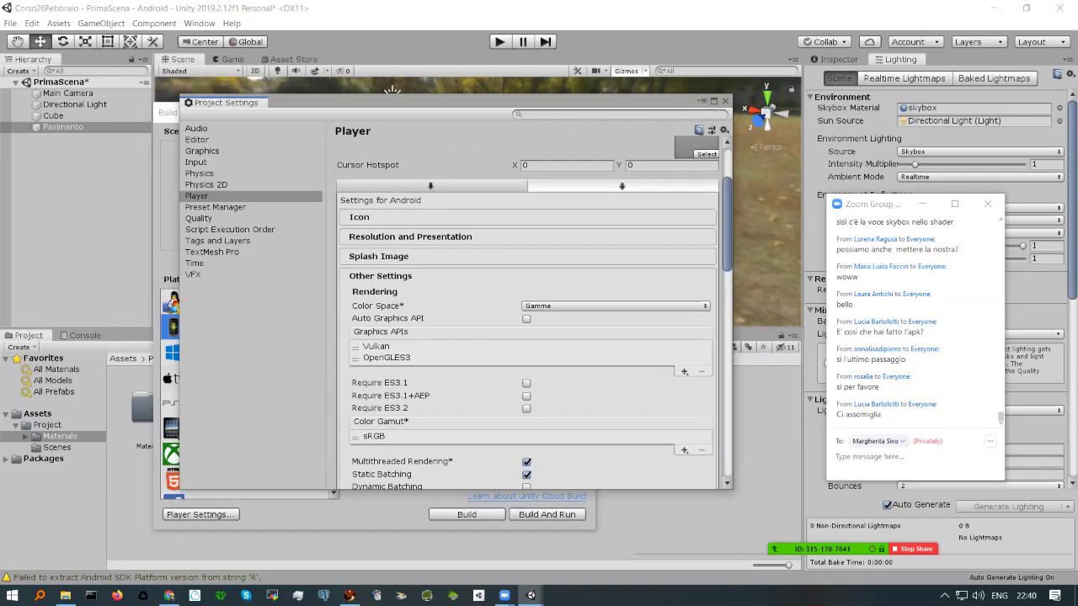
{"action": "left_click", "coordinate": [375, 346]}
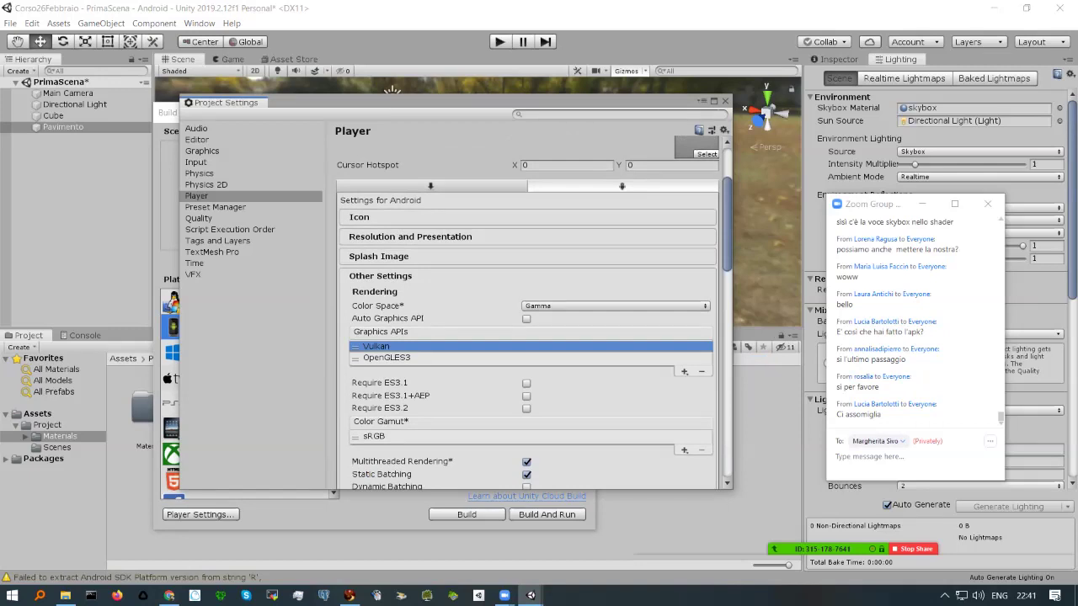
{"action": "left_click", "coordinate": [701, 372]}
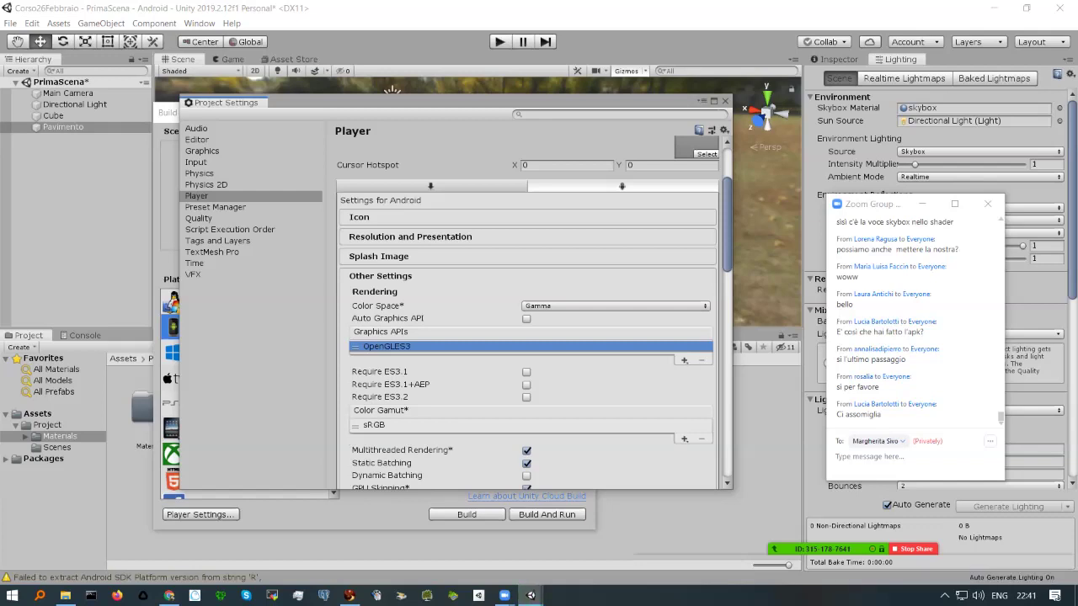
- Check the Company Name and Product Name values, then close Project Settings
{"action": "scroll", "coordinate": [526, 337], "scroll_direction": "down", "scroll_amount": 5}
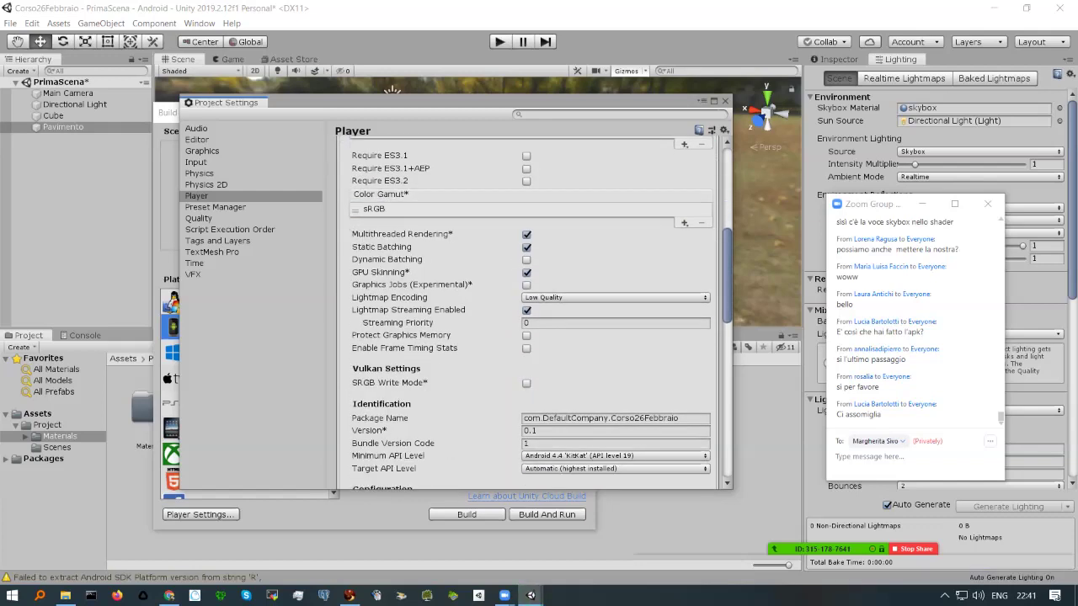
{"action": "scroll", "coordinate": [526, 337], "scroll_direction": "down", "scroll_amount": 2}
{"action": "scroll", "coordinate": [526, 337], "scroll_direction": "down", "scroll_amount": 1}
{"action": "scroll", "coordinate": [526, 337], "scroll_direction": "down", "scroll_amount": 1}
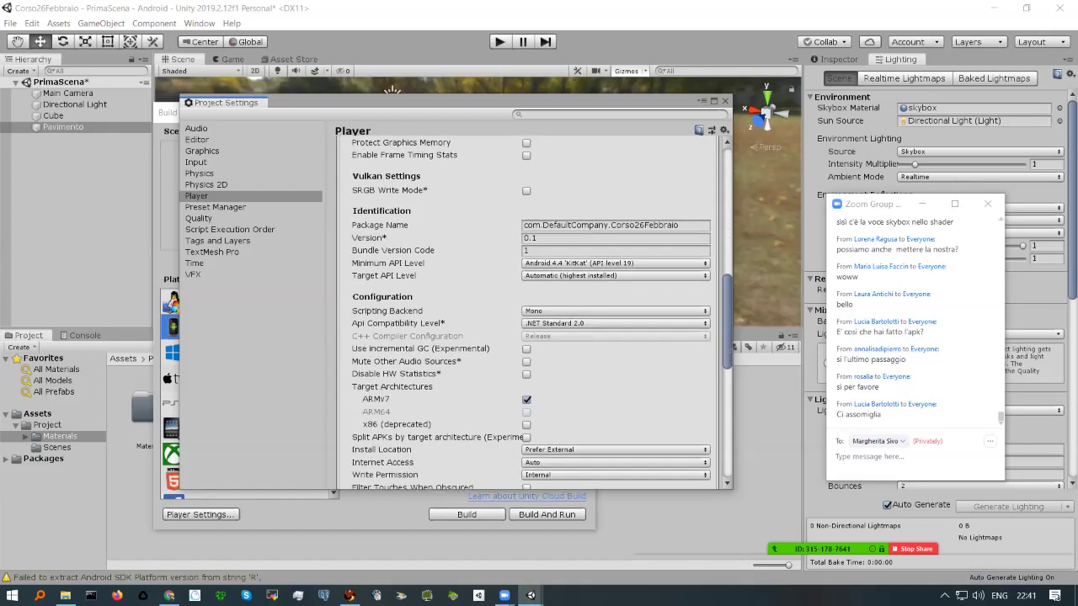
{"action": "scroll", "coordinate": [526, 337], "scroll_direction": "down", "scroll_amount": 1}
{"action": "scroll", "coordinate": [526, 337], "scroll_direction": "down", "scroll_amount": 1}
{"action": "scroll", "coordinate": [526, 337], "scroll_direction": "down", "scroll_amount": 4}
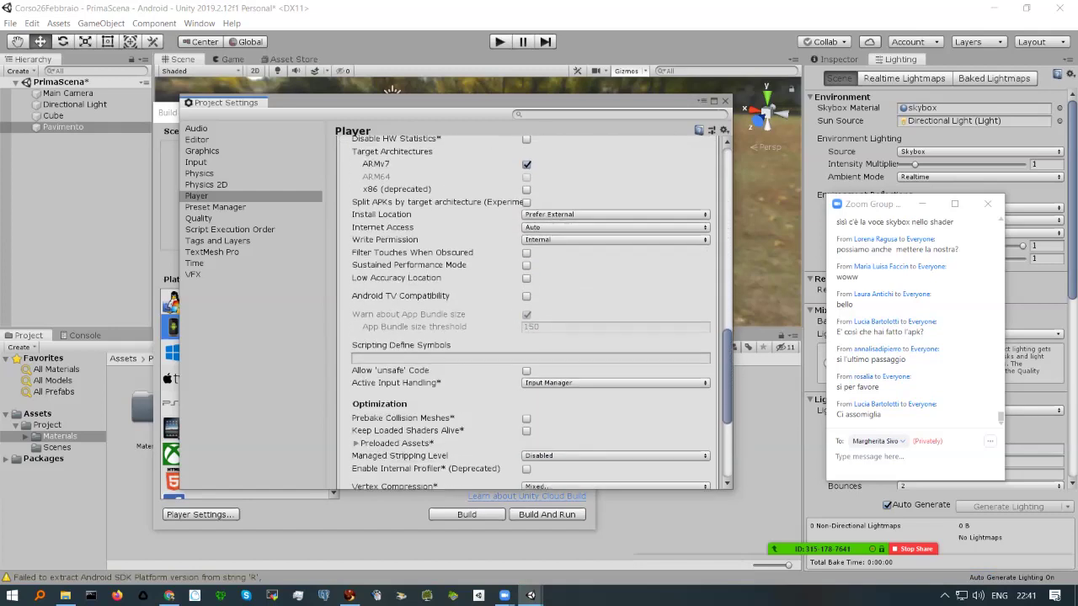
{"action": "scroll", "coordinate": [526, 337], "scroll_direction": "down", "scroll_amount": 3}
{"action": "scroll", "coordinate": [526, 337], "scroll_direction": "down", "scroll_amount": 2}
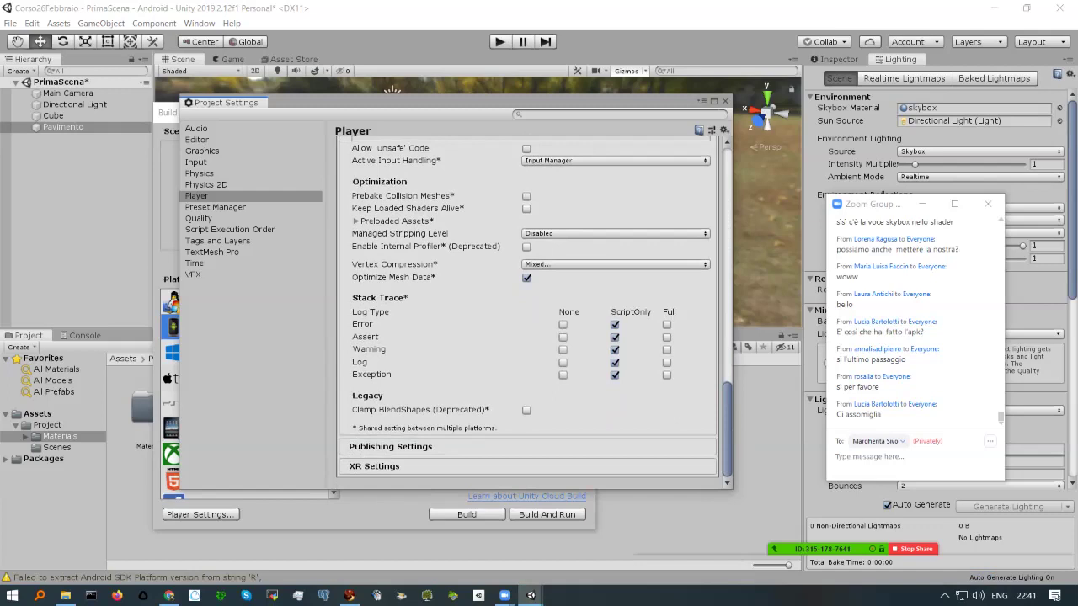
{"action": "scroll", "coordinate": [526, 336], "scroll_direction": "up", "scroll_amount": 4}
{"action": "scroll", "coordinate": [526, 337], "scroll_direction": "up", "scroll_amount": 8}
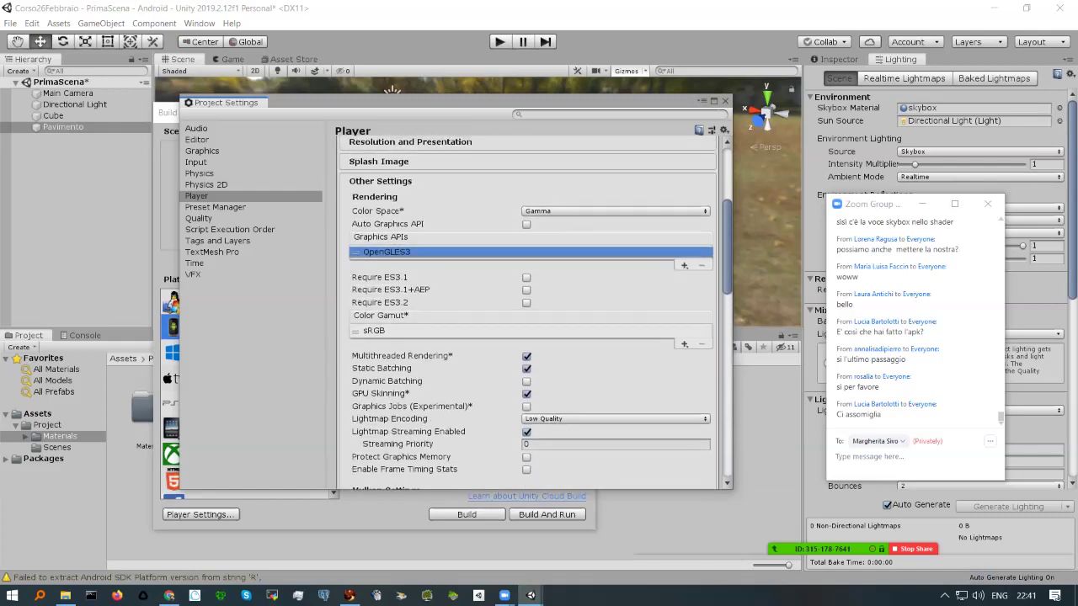
{"action": "scroll", "coordinate": [526, 337], "scroll_direction": "up", "scroll_amount": 5}
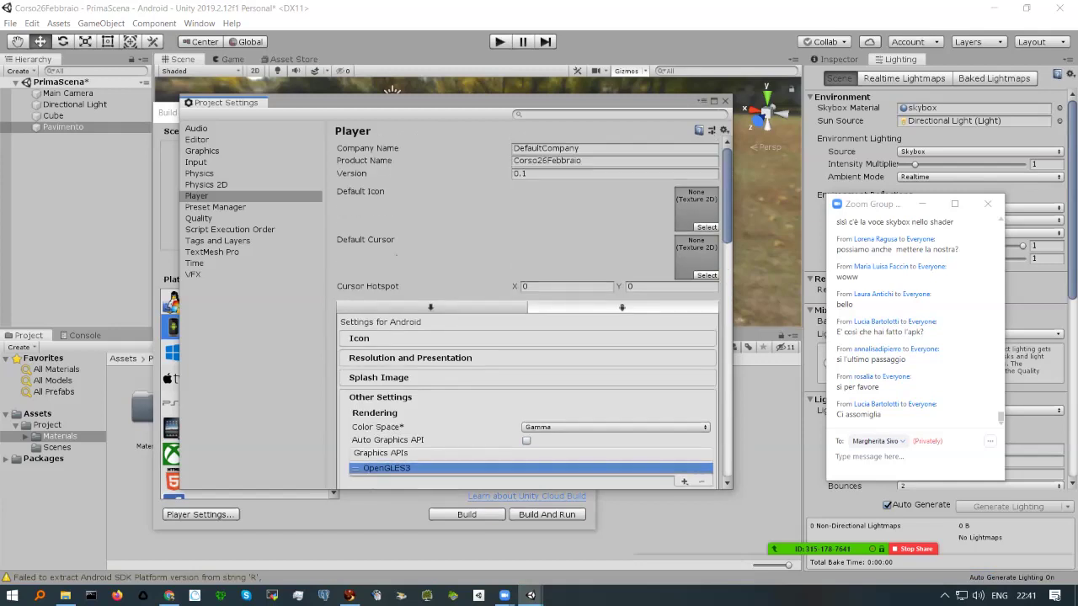
{"action": "left_click", "coordinate": [545, 148]}
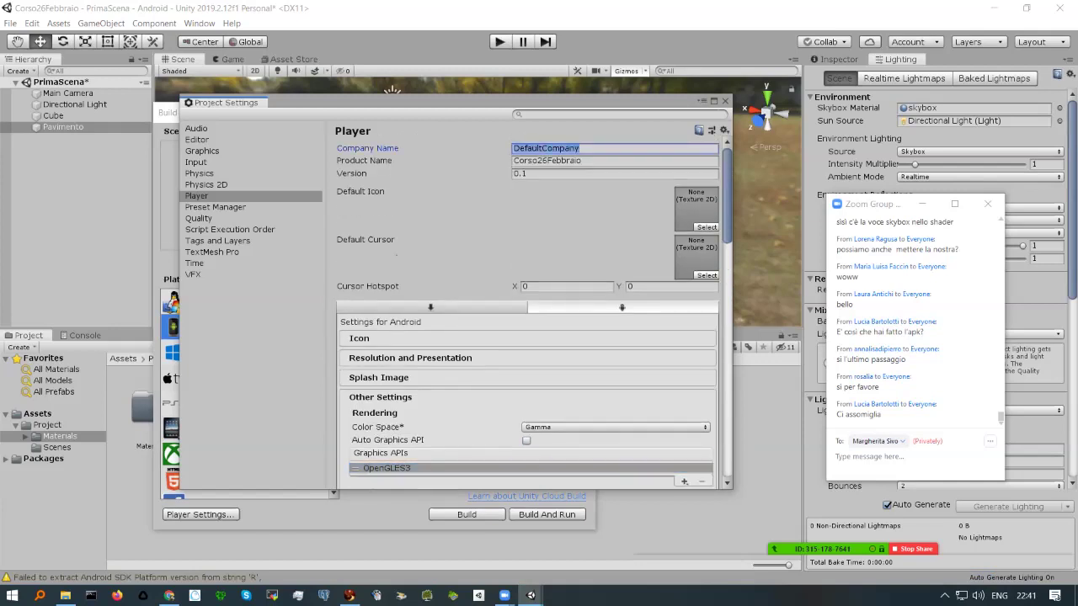
{"action": "left_click", "coordinate": [547, 160]}
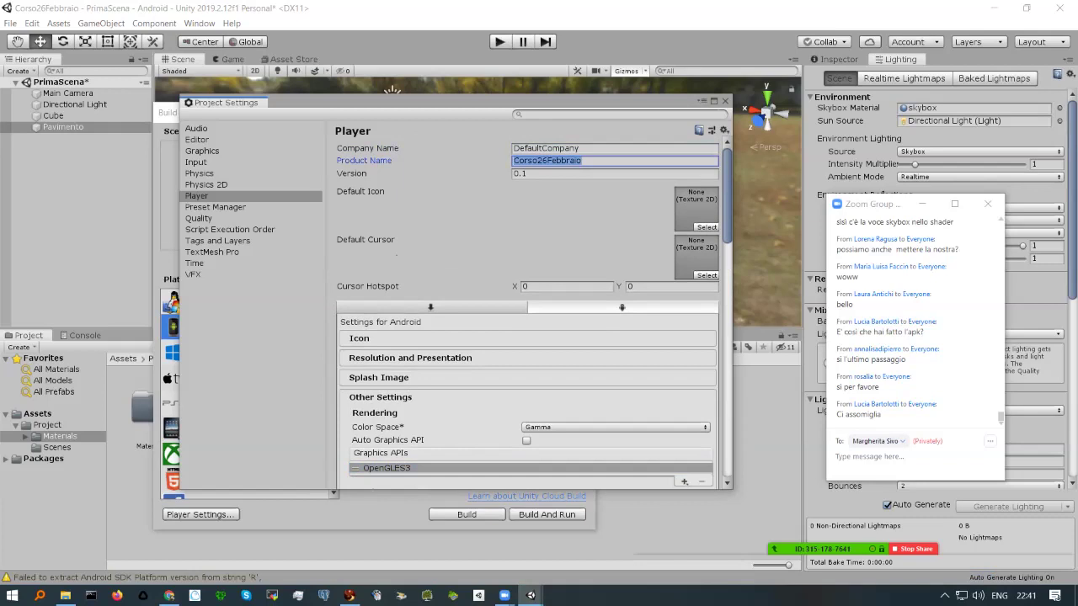
{"action": "left_click", "coordinate": [725, 101]}
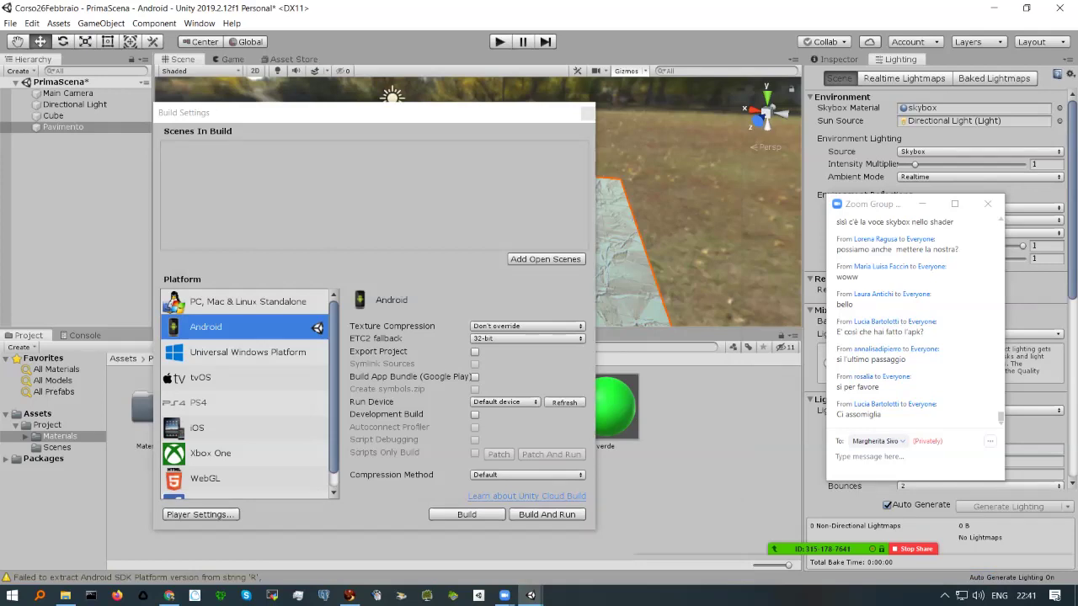
- Start the Android build of PrimaScena from Build Settings, bringing up the Build Android save dialog
{"action": "left_click_drag", "start_coordinate": [252, 112], "coordinate": [270, 93]}
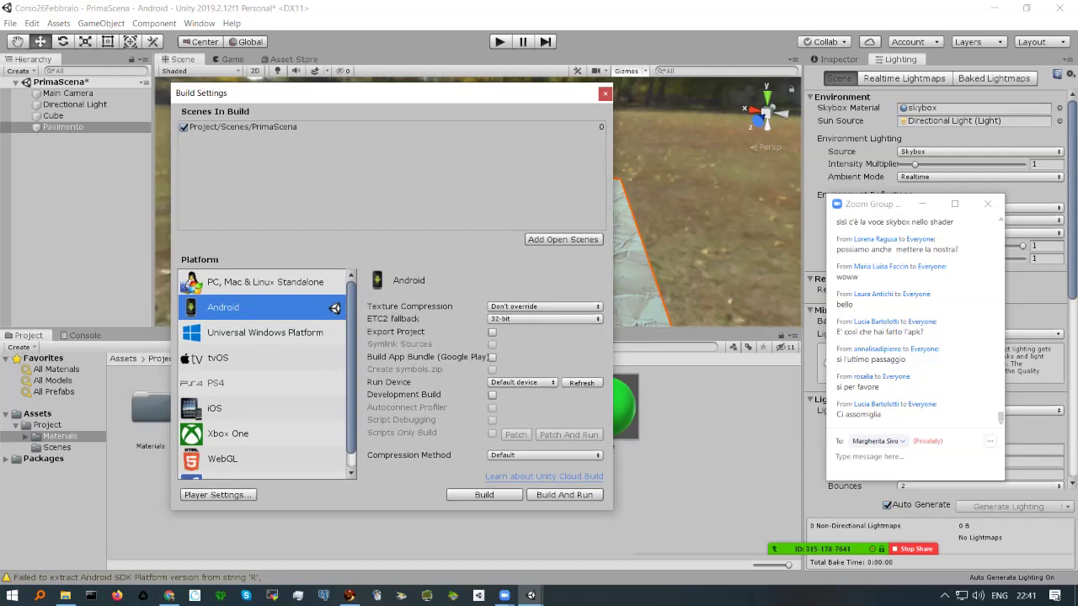
{"action": "left_click", "coordinate": [484, 494]}
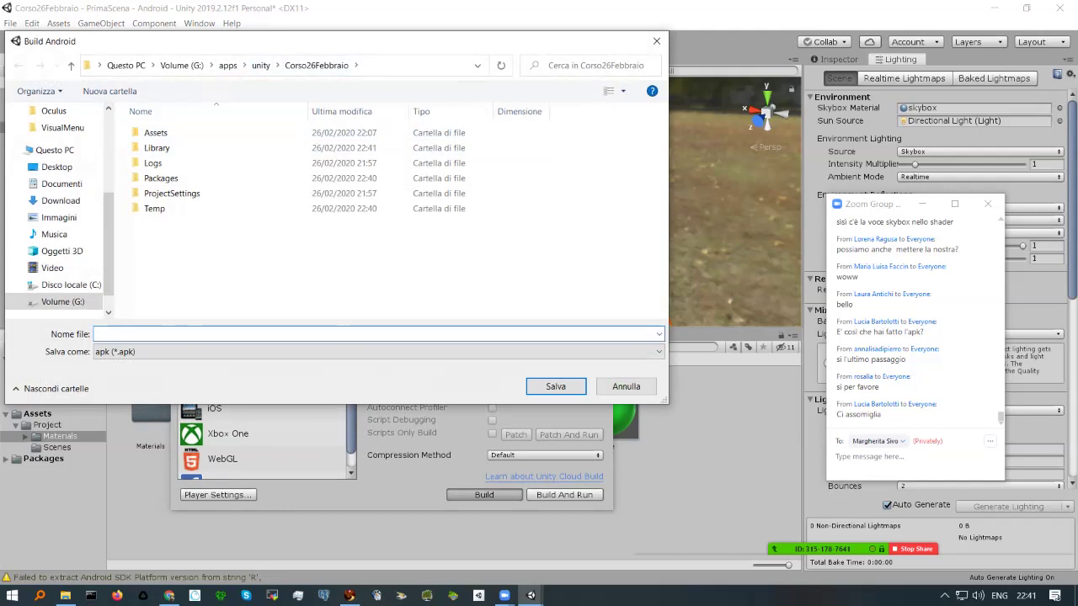
- Create a new folder named 'Builds' in Corso26Febbraio and open it as the save location
{"action": "right_click", "coordinate": [183, 236]}
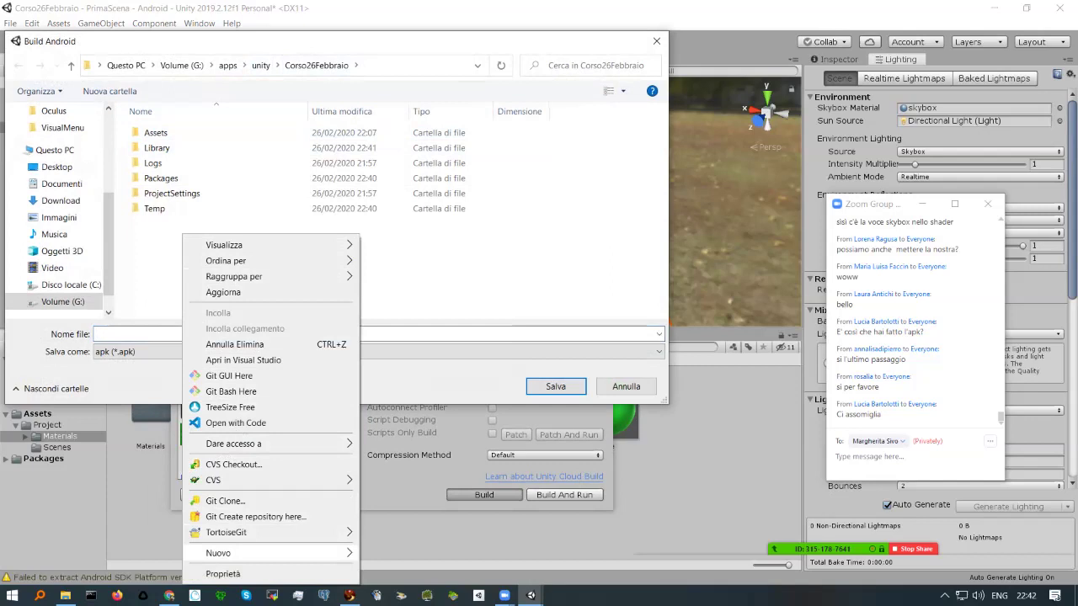
{"action": "mouse_move", "coordinate": [253, 552]}
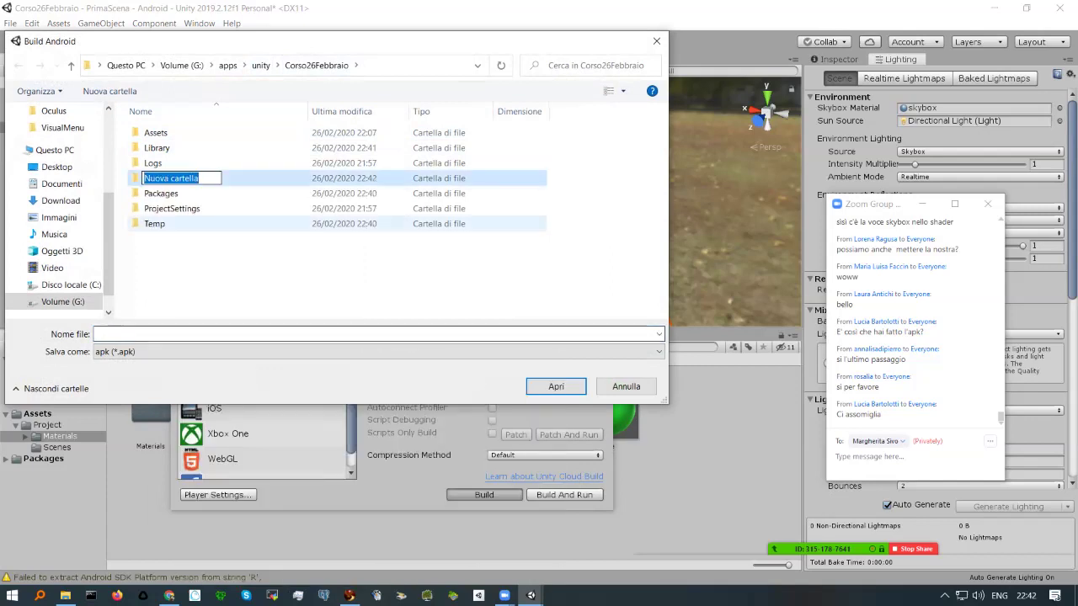
{"action": "type", "text": "build"}
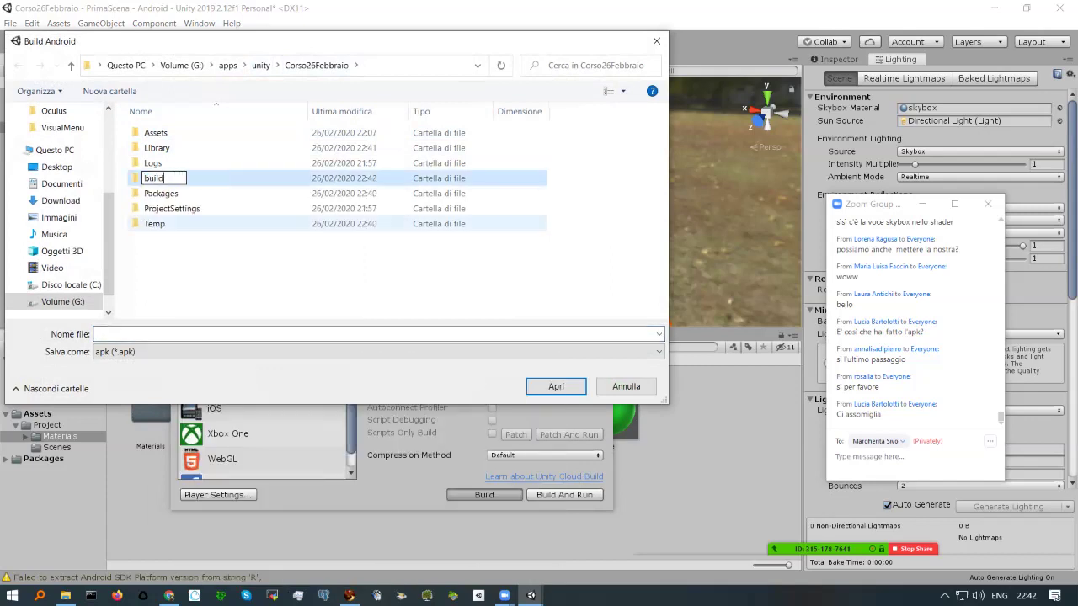
{"action": "key", "text": "Return"}
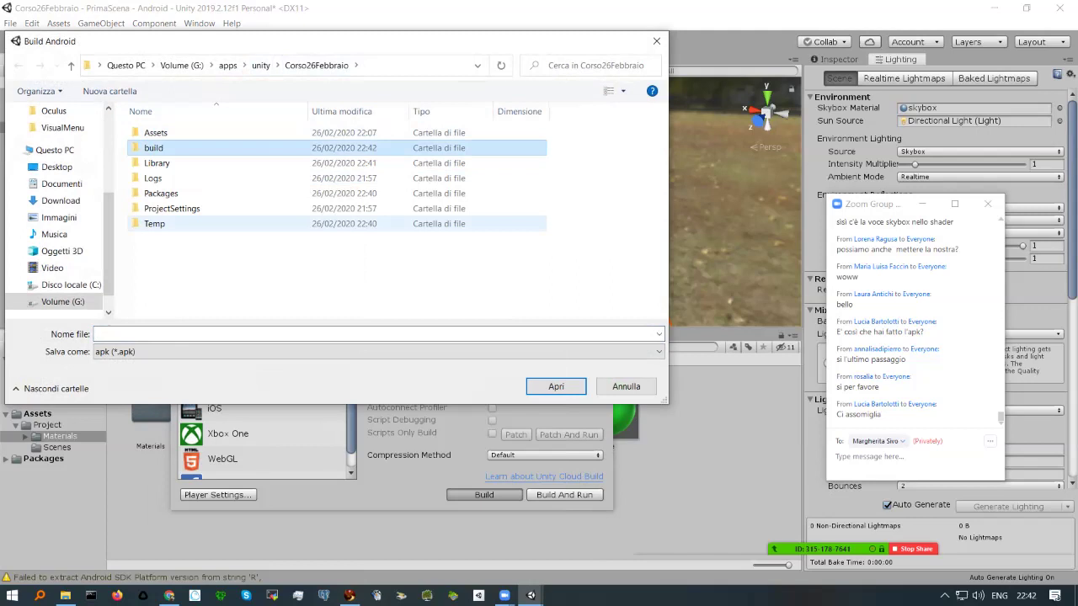
{"action": "key", "text": "F2"}
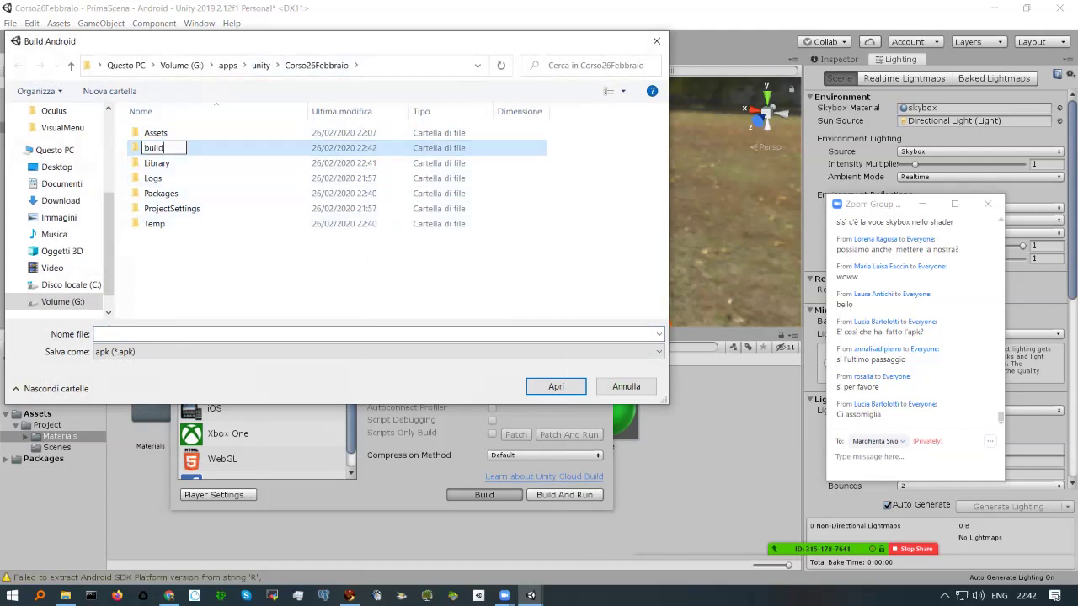
{"action": "type", "text": "s"}
{"action": "key", "text": "Return"}
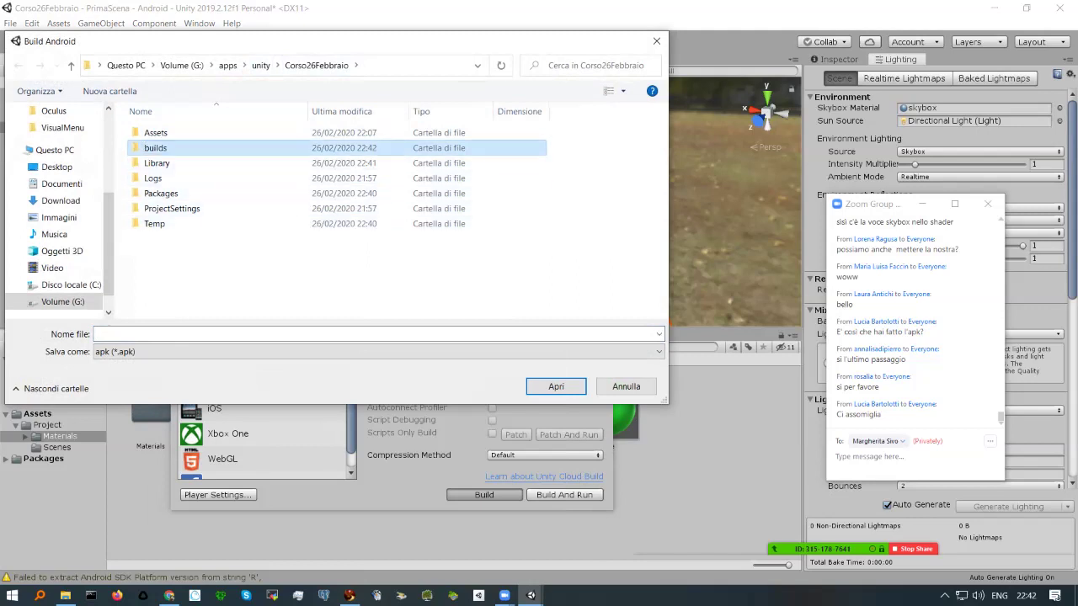
{"action": "key", "text": "F2"}
{"action": "key", "text": "Home"}
{"action": "key", "text": "Delete"}
{"action": "type", "text": "B"}
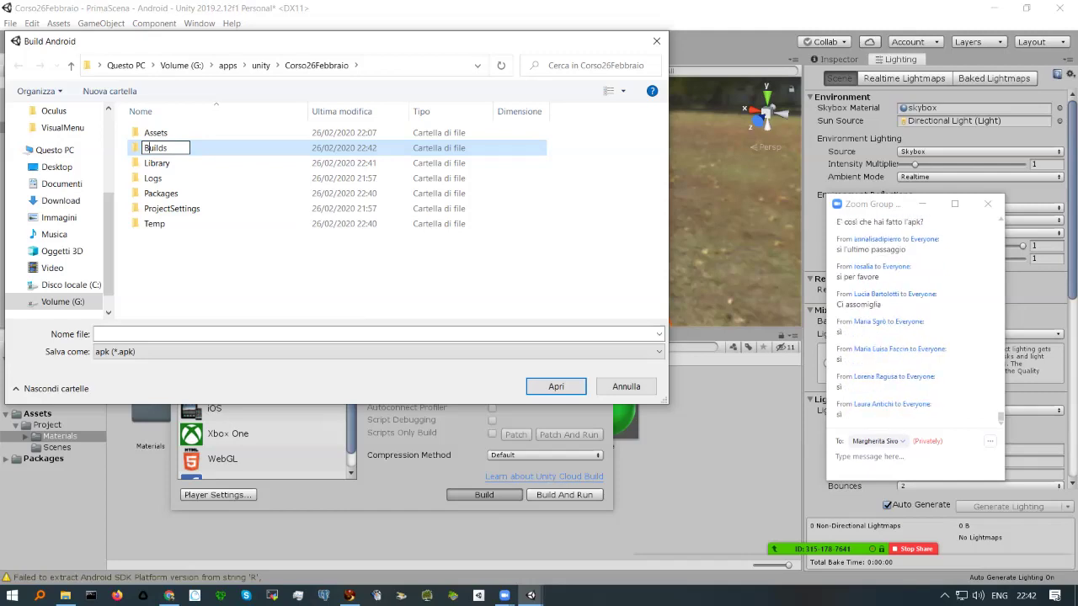
{"action": "key", "text": "Return"}
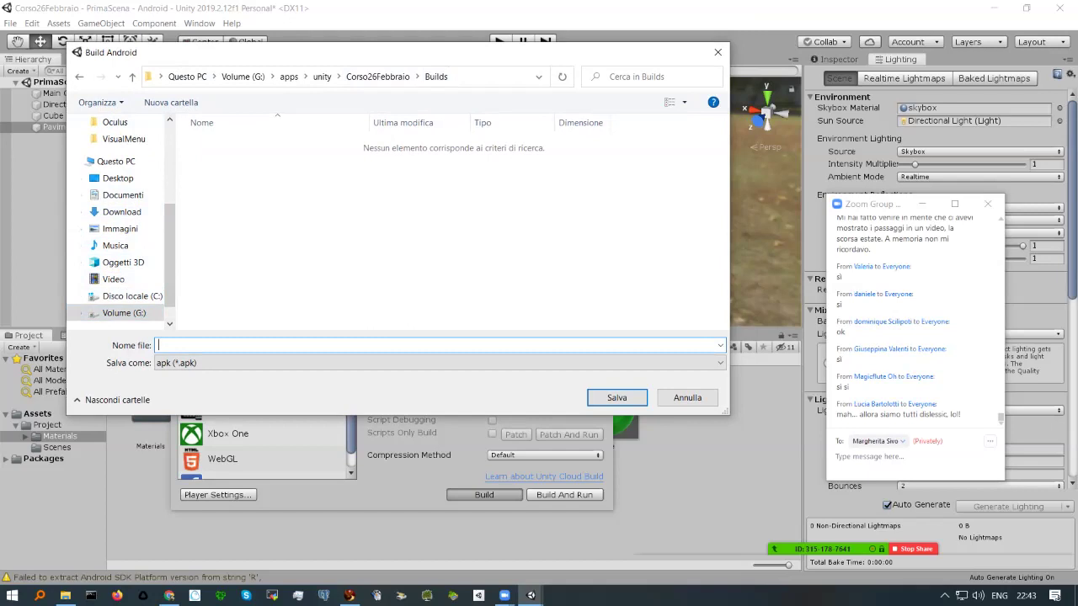
- Save the Android build as 'salahzar' in the Builds folder to start the Gradle build
{"action": "type", "text": "salahzar"}
{"action": "left_click", "coordinate": [616, 398]}
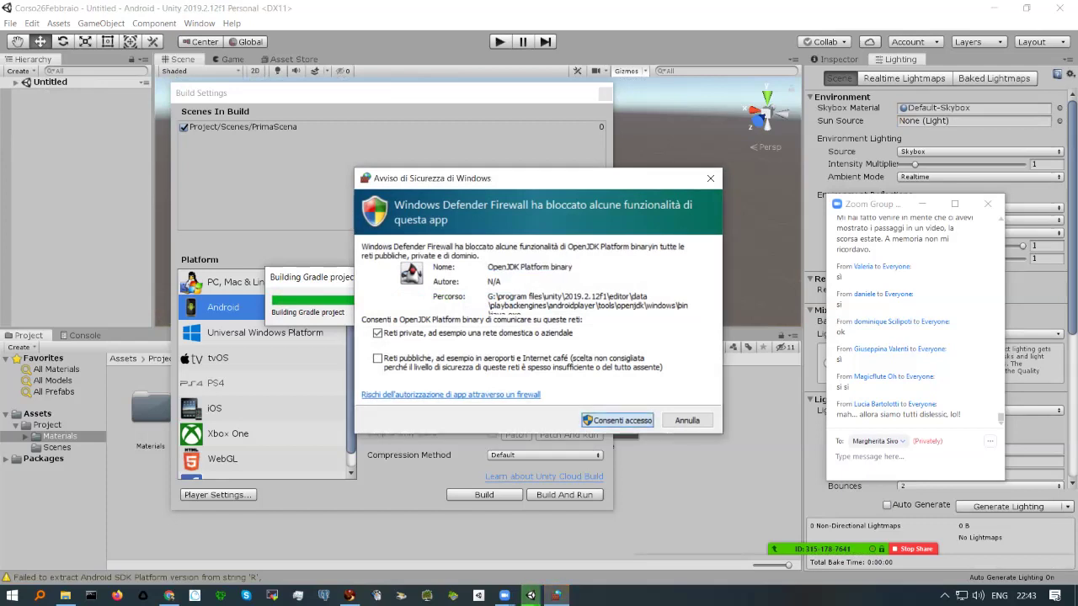
- Dismiss the Windows Defender Firewall alert so the build completes, producing salahzar.apk
{"action": "key", "text": "Return"}
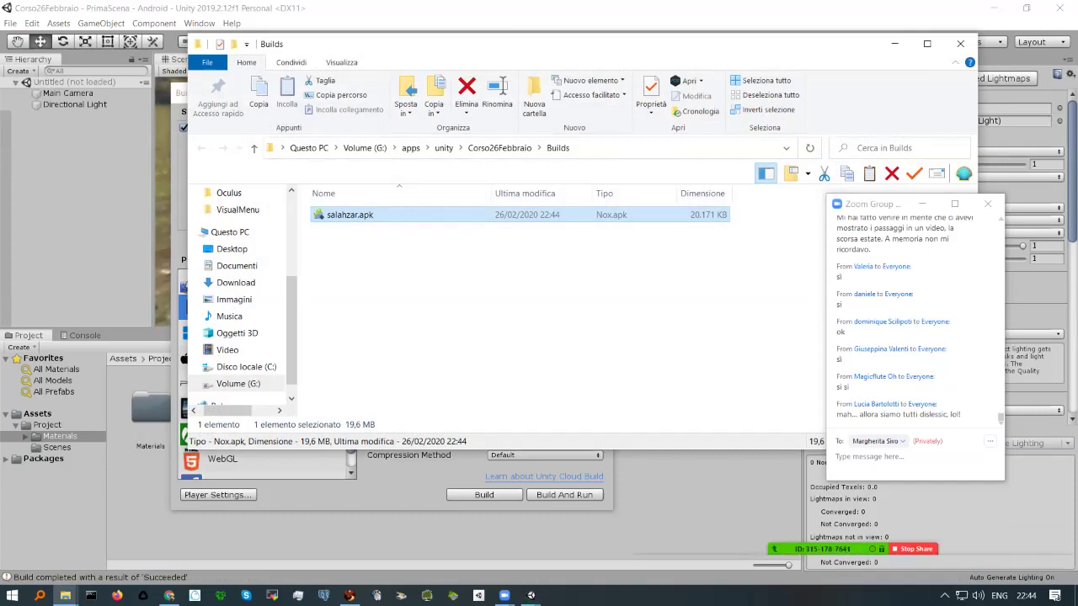
{"action": "left_click_drag", "start_coordinate": [505, 43], "coordinate": [410, 56]}
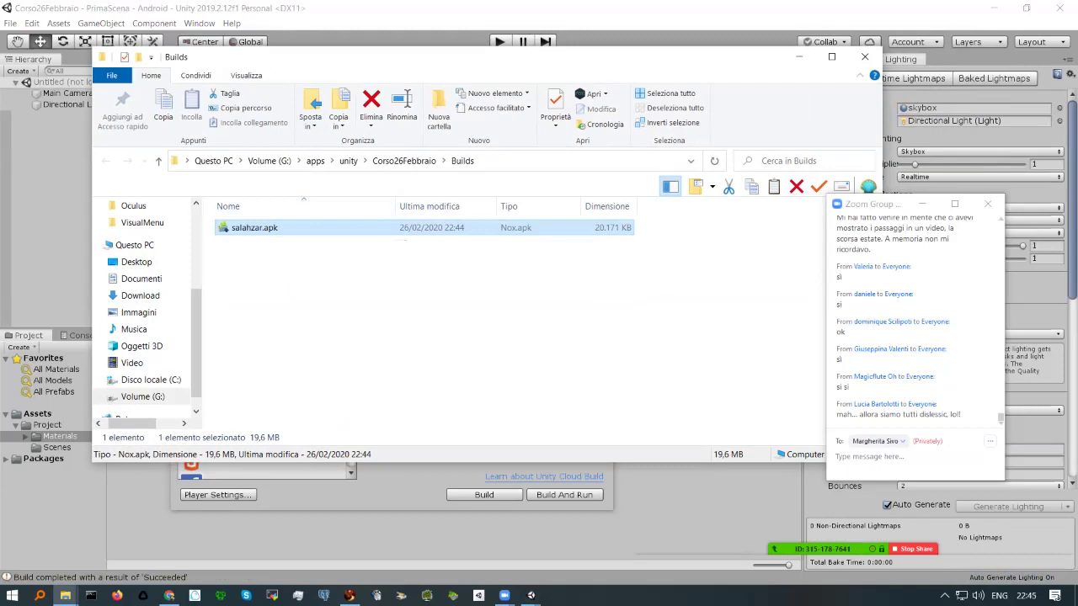
{"action": "left_click_drag", "start_coordinate": [505, 56], "coordinate": [465, 45]}
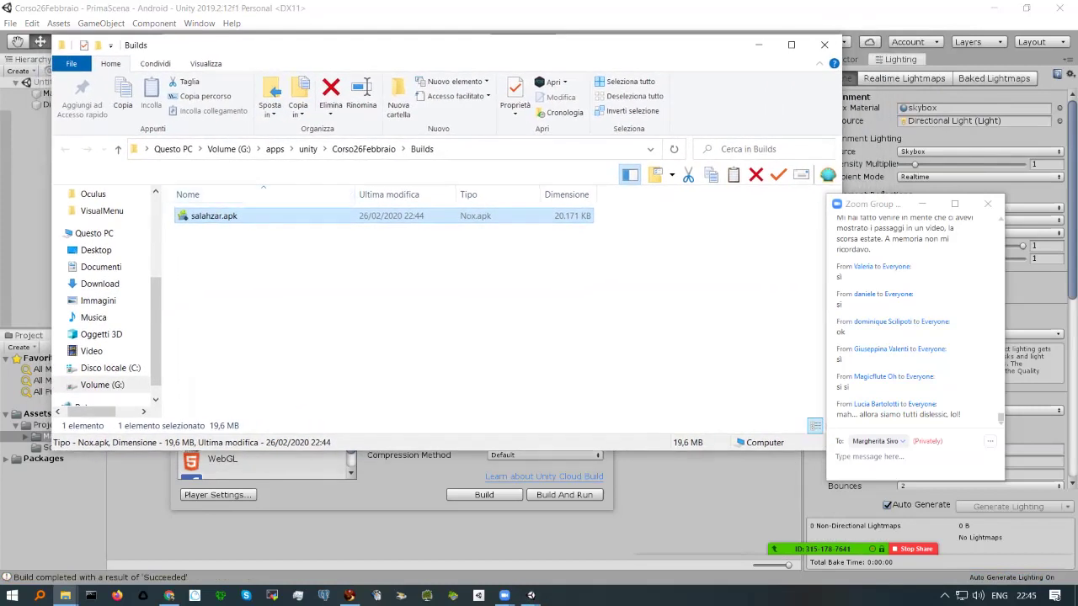
{"action": "key", "text": "super"}
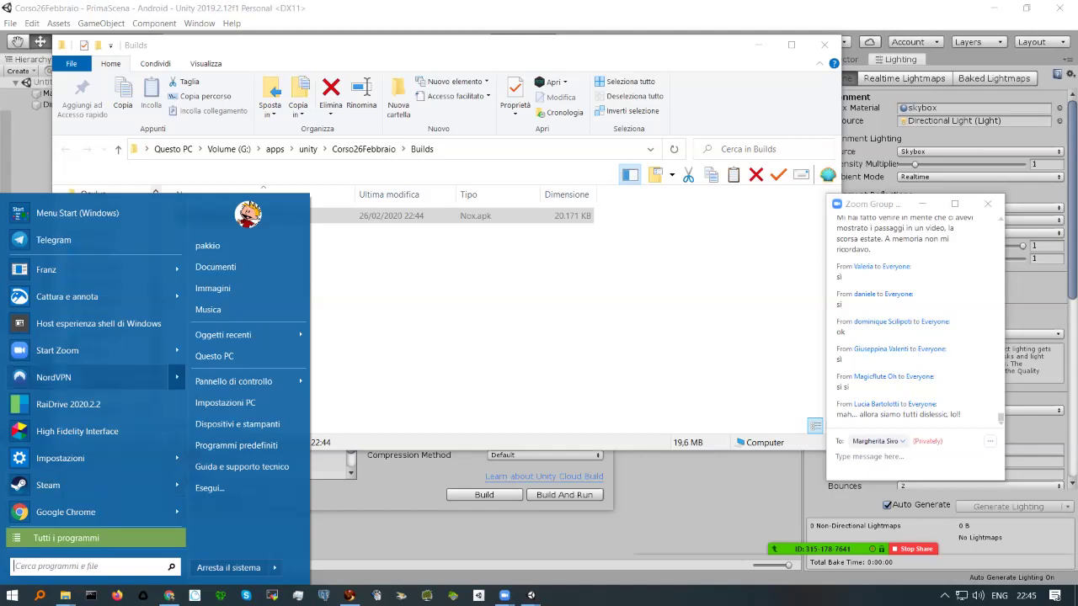
{"action": "key", "text": "Escape"}
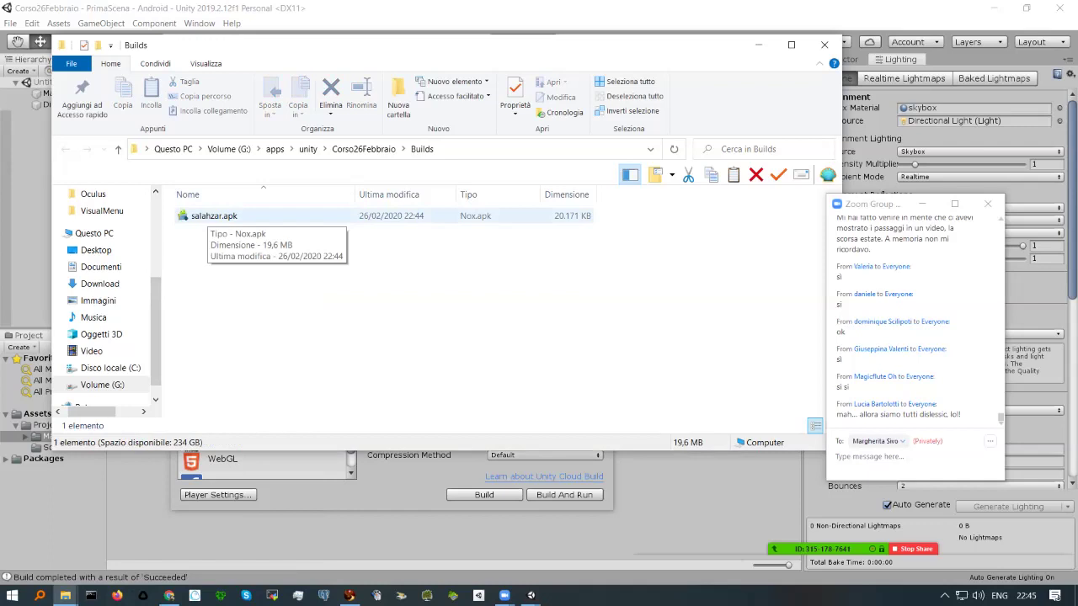
{"action": "left_click", "coordinate": [211, 216]}
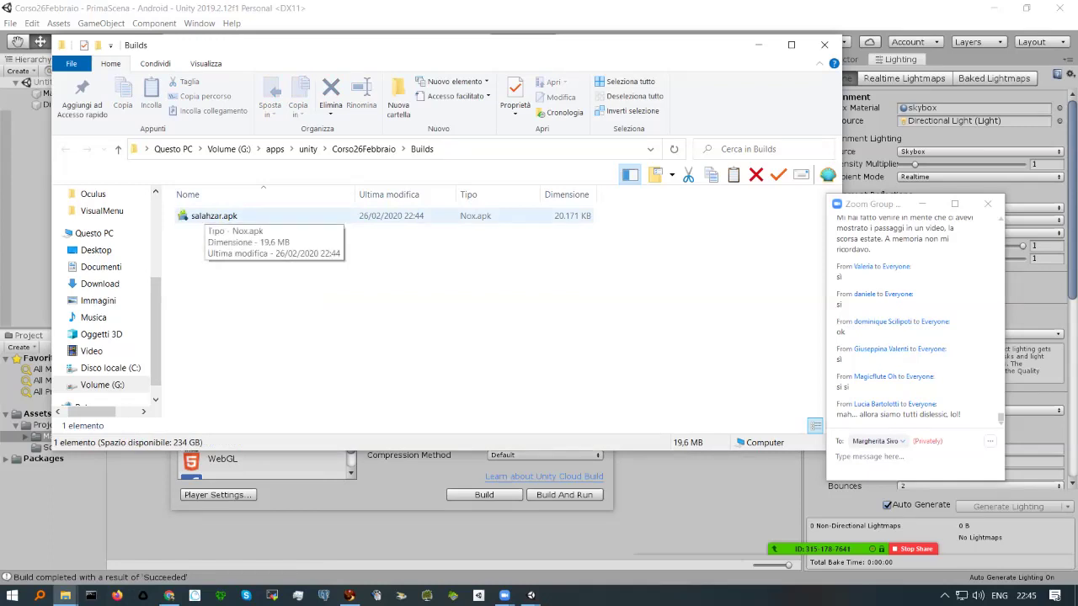
{"action": "left_click", "coordinate": [211, 216]}
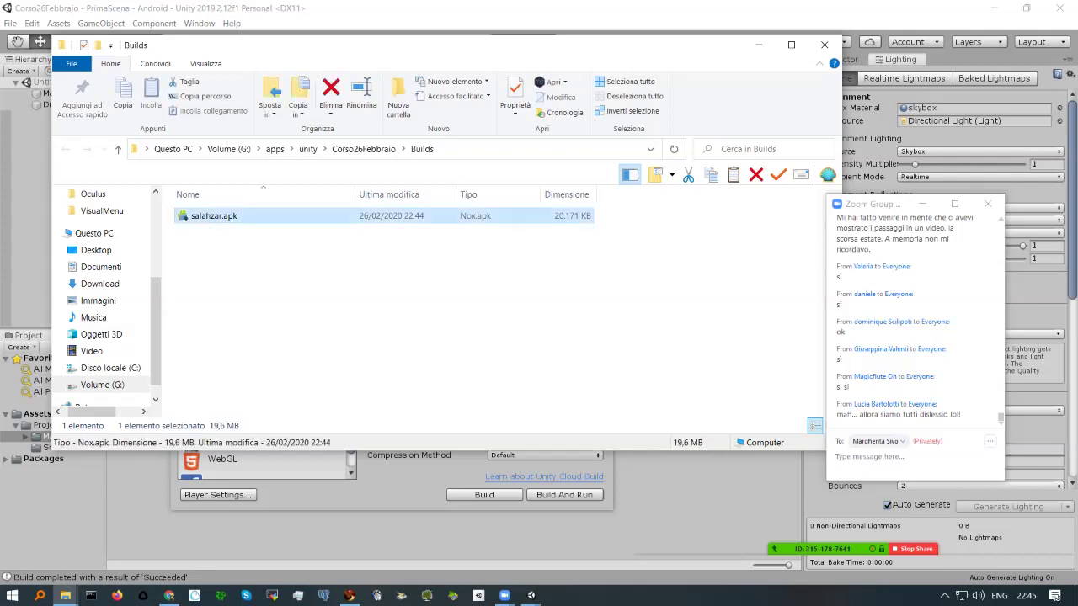
- Run salahzar.apk in NoxPlayer and view the rose cube on the paper floor in split-screen VR
{"action": "double_click", "coordinate": [210, 216]}
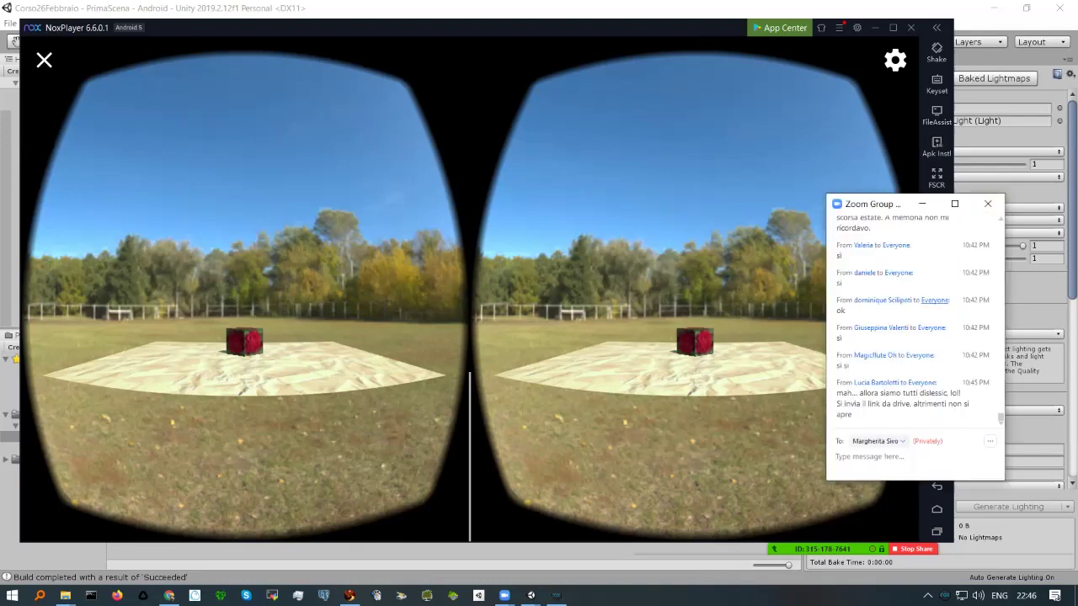
{"action": "left_click_drag", "start_coordinate": [874, 203], "coordinate": [946, 138]}
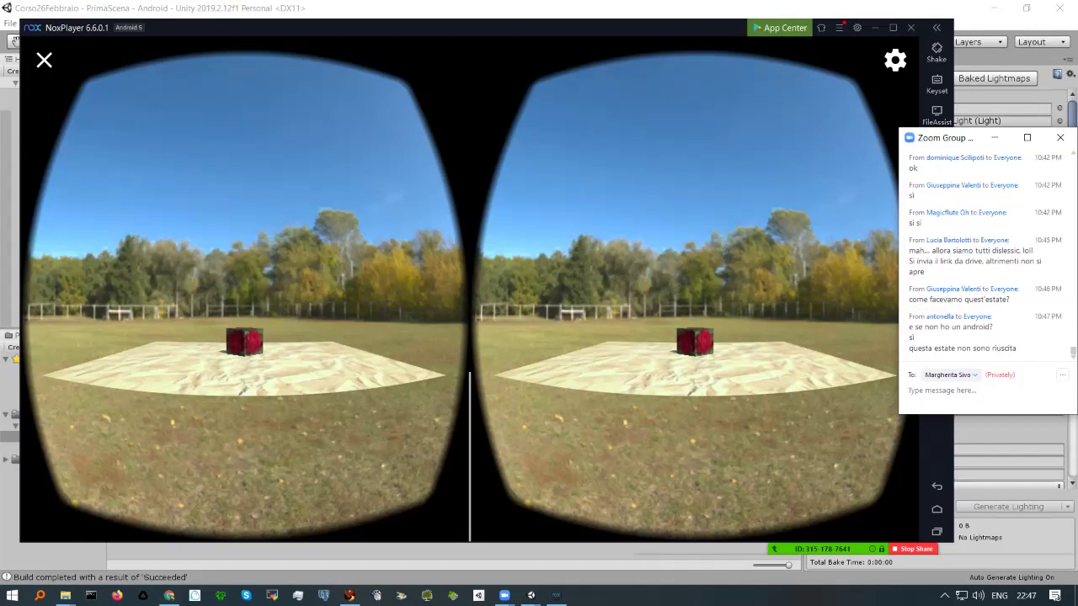
{"action": "left_click_drag", "start_coordinate": [1017, 347], "coordinate": [908, 327]}
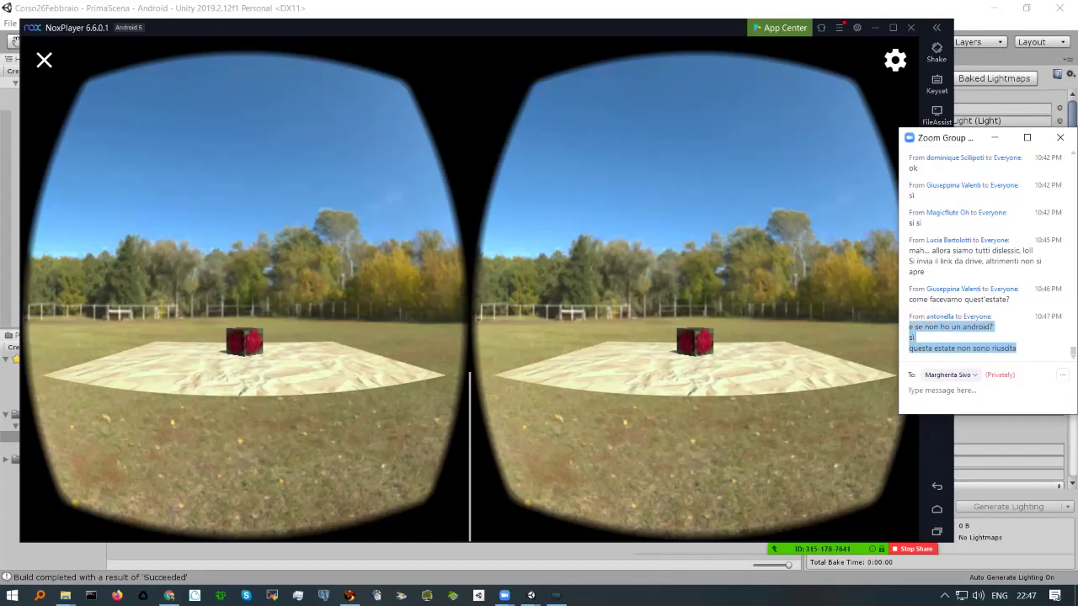
{"action": "left_click", "coordinate": [908, 326]}
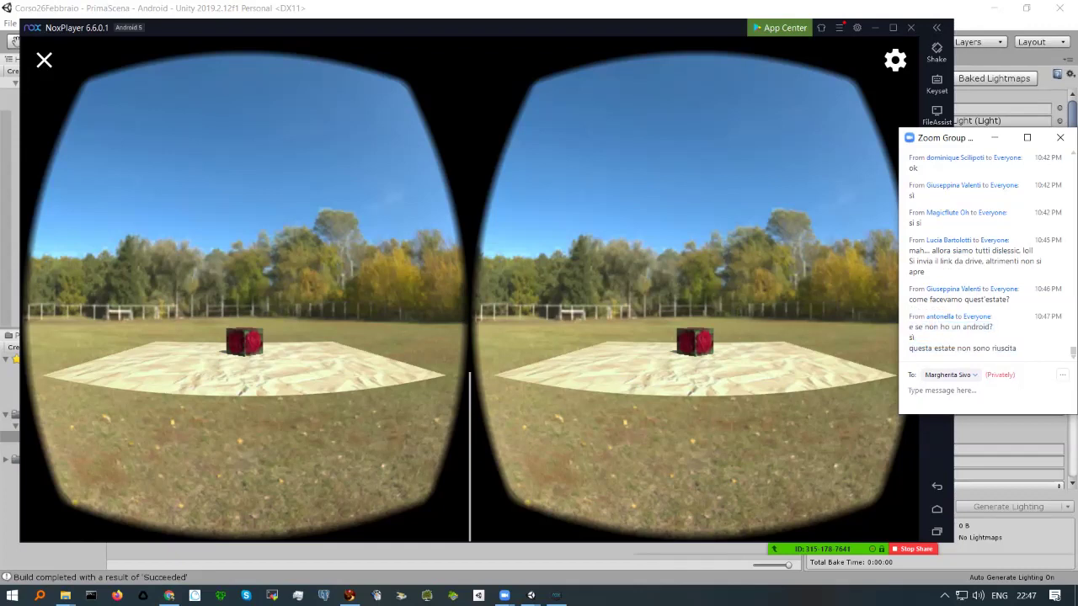
{"action": "left_click_drag", "start_coordinate": [1017, 348], "coordinate": [909, 326]}
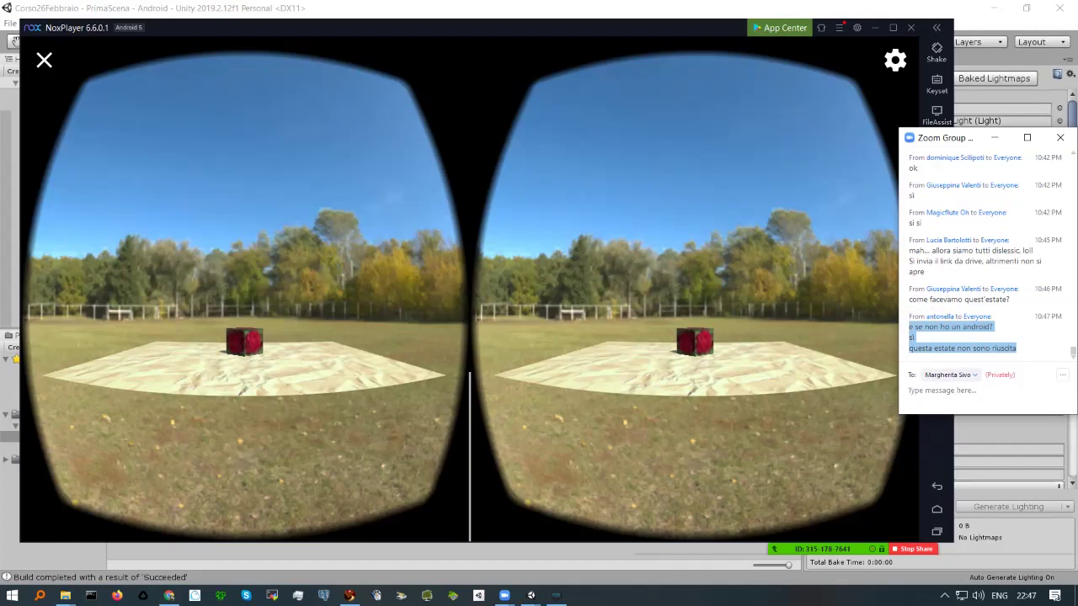
{"action": "left_click", "coordinate": [981, 348]}
- Select the chat messages about the Android build, then switch back to the Builds folder
{"action": "double_click", "coordinate": [980, 348]}
{"action": "double_click", "coordinate": [1004, 348]}
{"action": "left_click", "coordinate": [957, 347]}
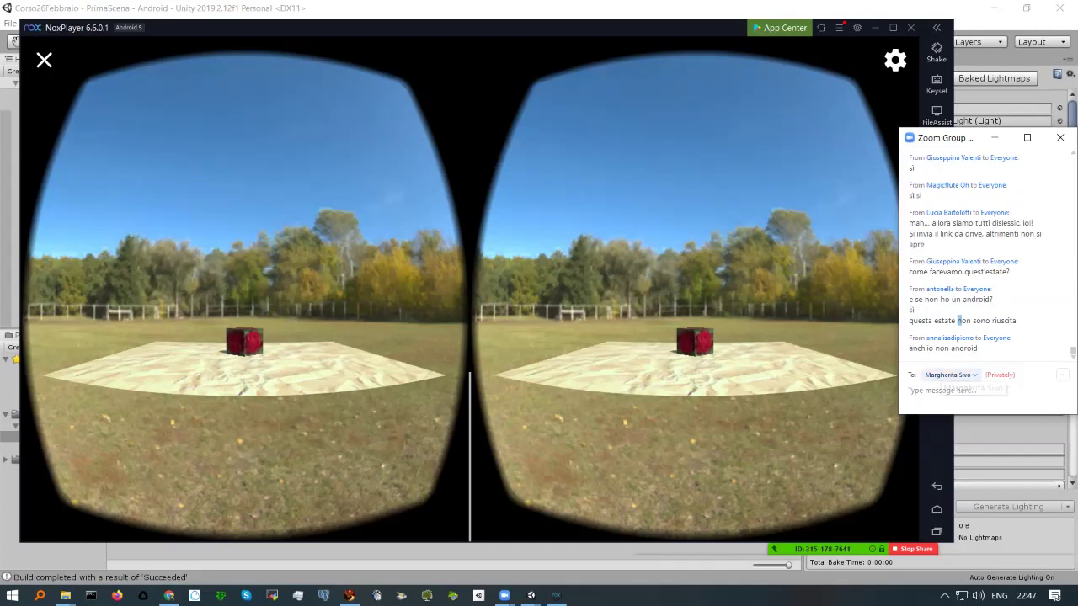
{"action": "left_click", "coordinate": [941, 390]}
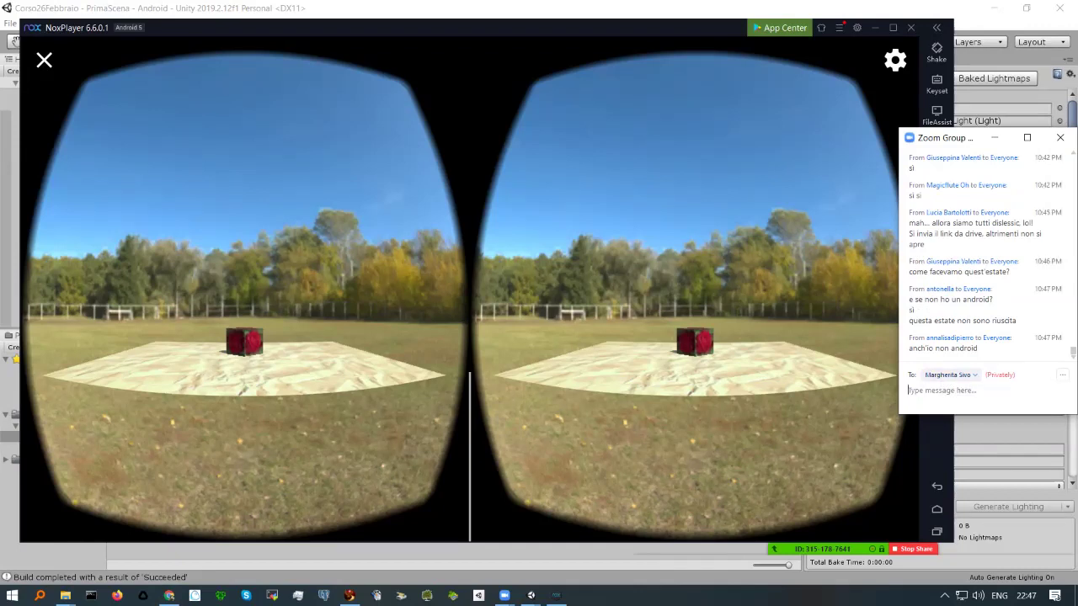
{"action": "left_click_drag", "start_coordinate": [1010, 351], "coordinate": [909, 299]}
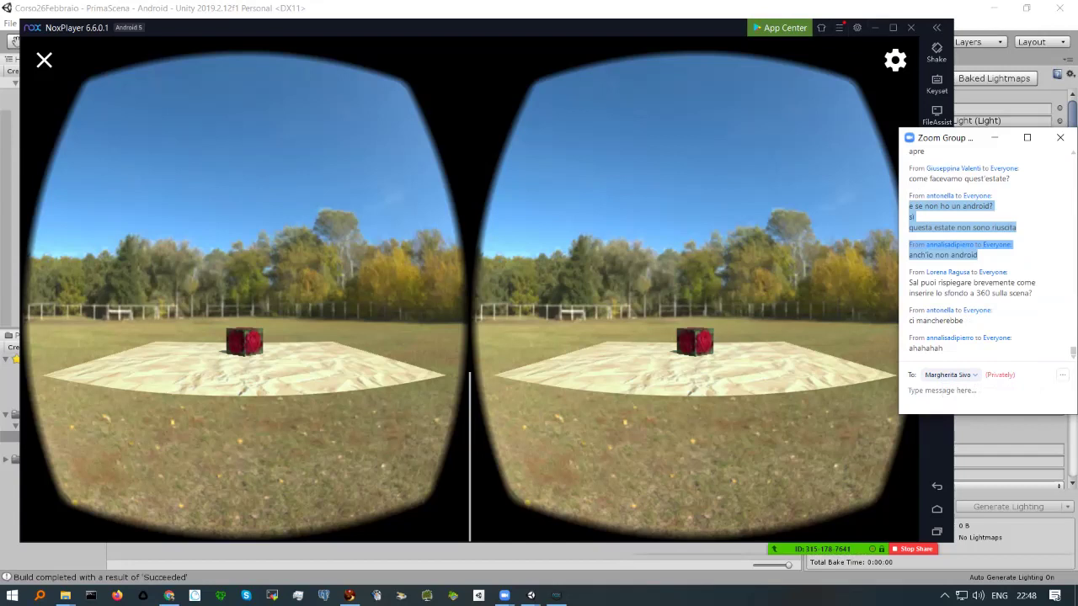
{"action": "left_click", "coordinate": [926, 390]}
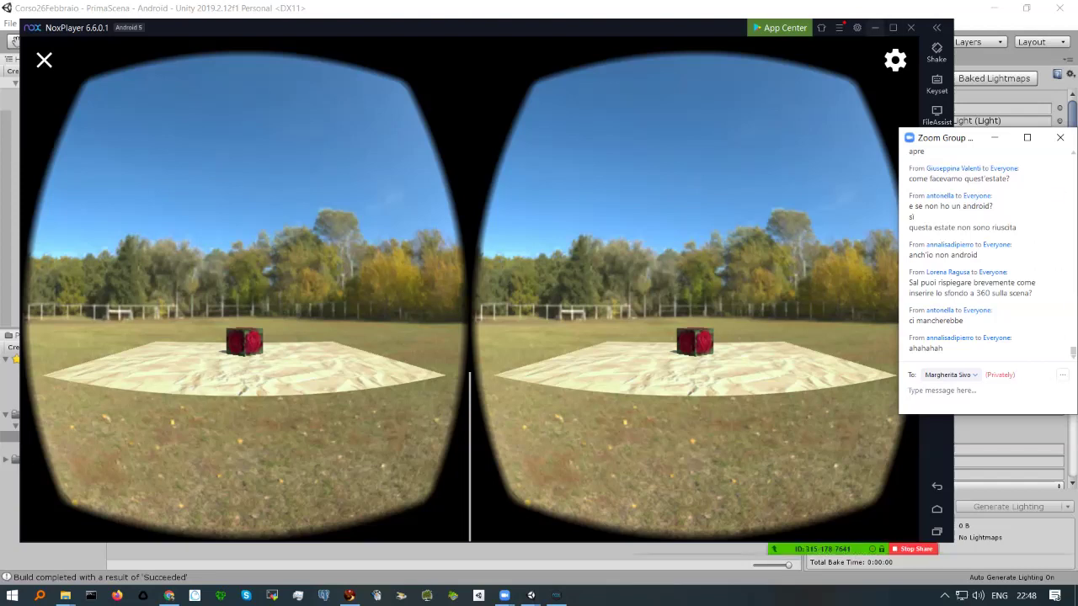
{"action": "key", "text": "alt+Tab"}
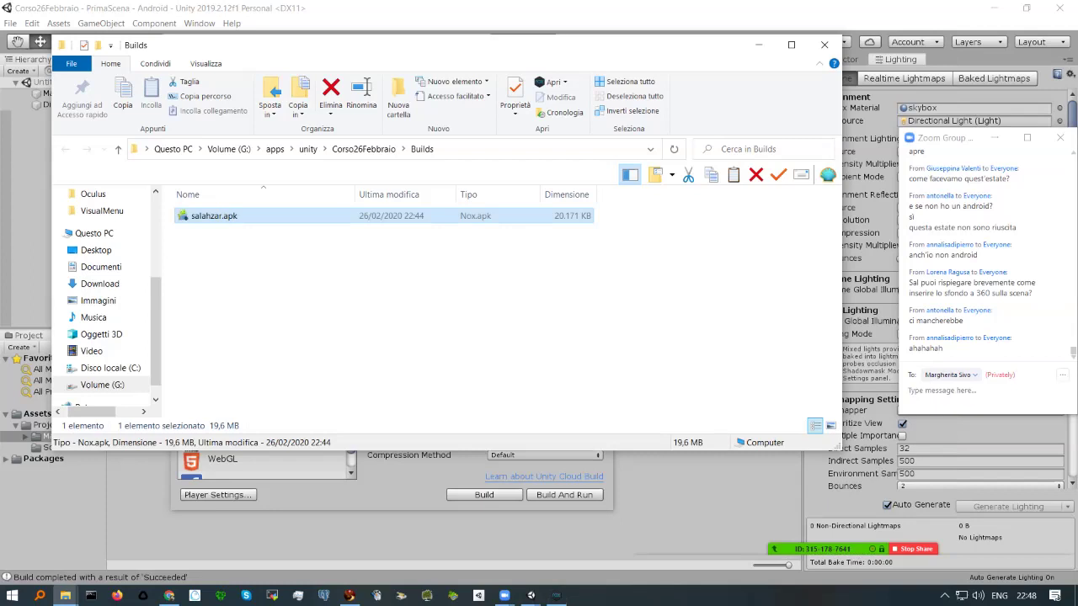
{"action": "key", "text": "alt+Tab"}
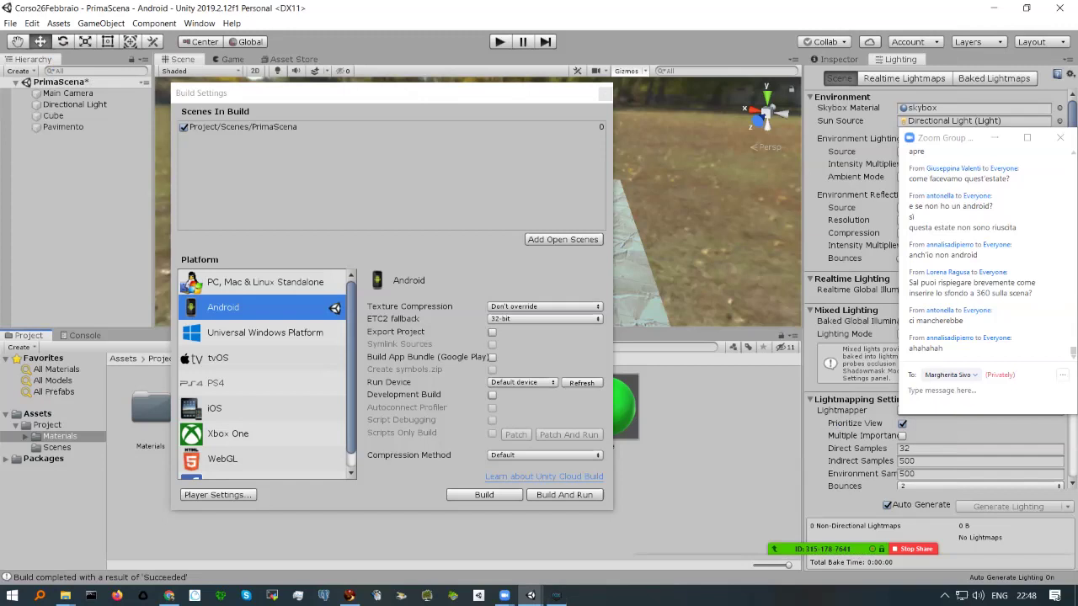
{"action": "scroll", "coordinate": [267, 374], "scroll_direction": "down", "scroll_amount": 1}
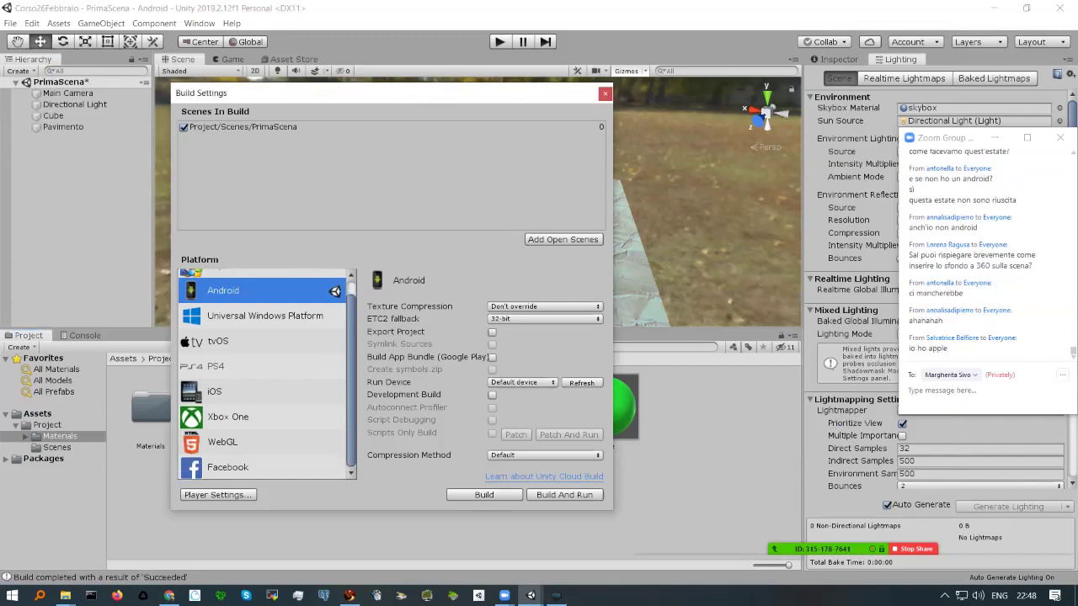
{"action": "left_click", "coordinate": [252, 391]}
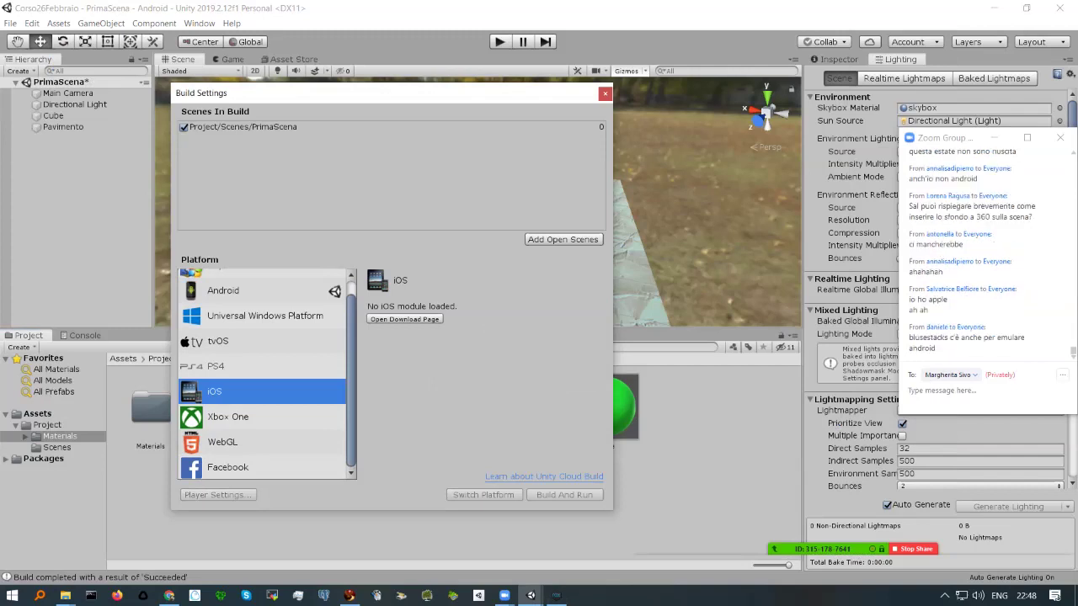
{"action": "left_click", "coordinate": [556, 595]}
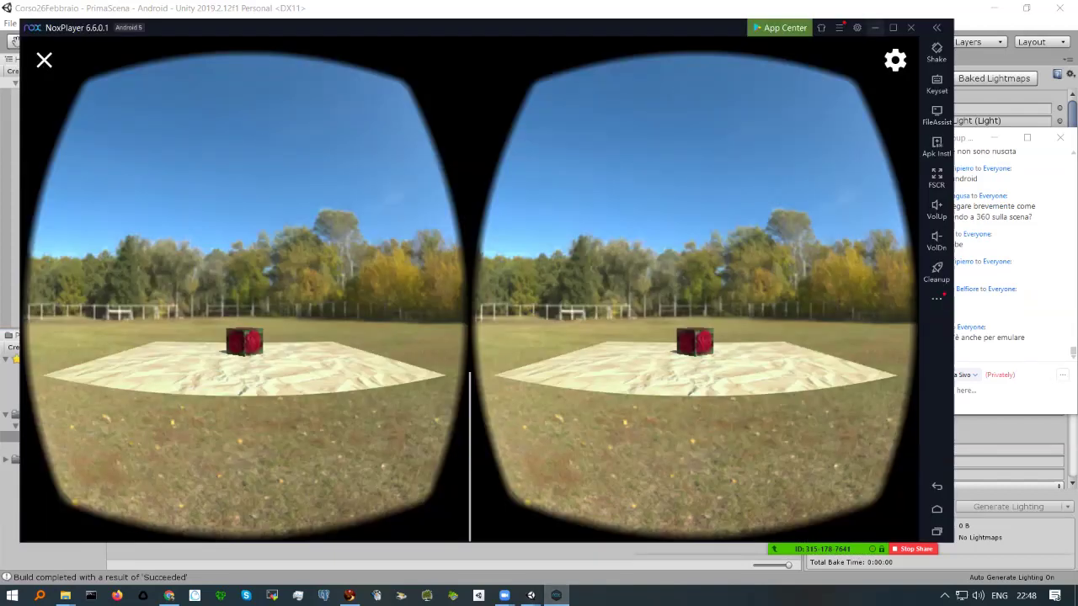
{"action": "left_click", "coordinate": [875, 28]}
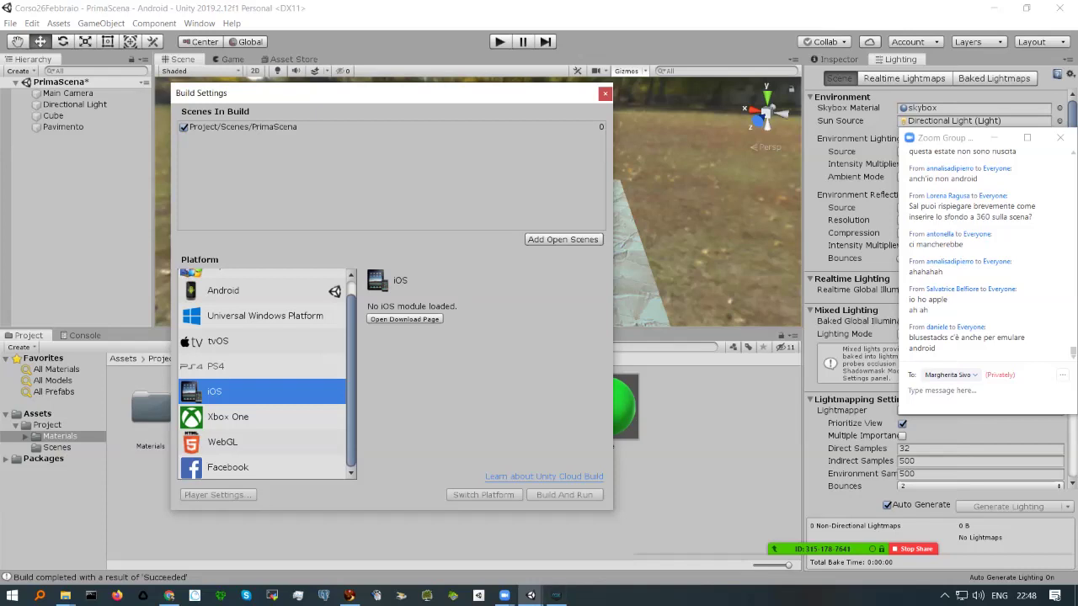
- Close Build Settings, zoom in on the cube, and create a new material named 'sfondo2' in Materials
{"action": "left_click", "coordinate": [604, 93]}
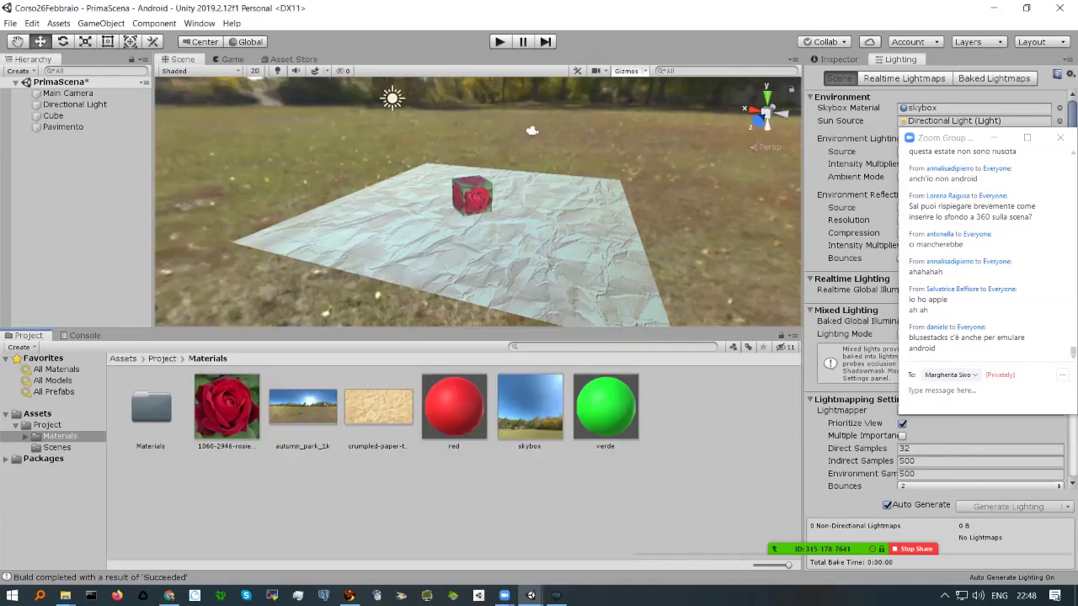
{"action": "mouse_move", "coordinate": [531, 130]}
{"action": "right_mouse_down", "text": "alt"}
{"action": "mouse_move", "coordinate": [531, 113]}
{"action": "mouse_move", "coordinate": [526, 130]}
{"action": "right_mouse_up", "text": "alt"}
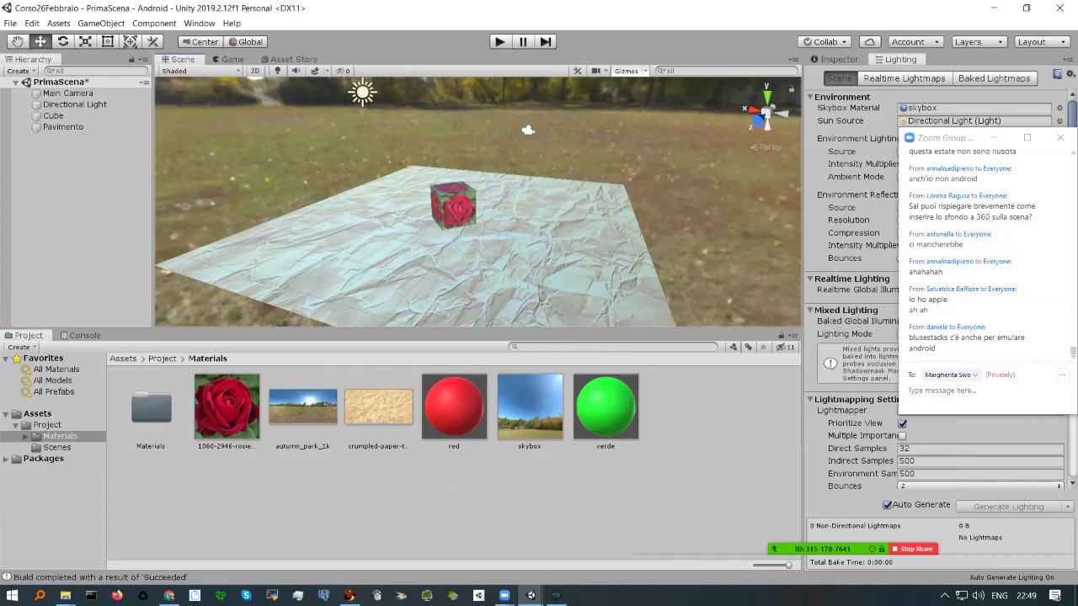
{"action": "right_click", "coordinate": [300, 493]}
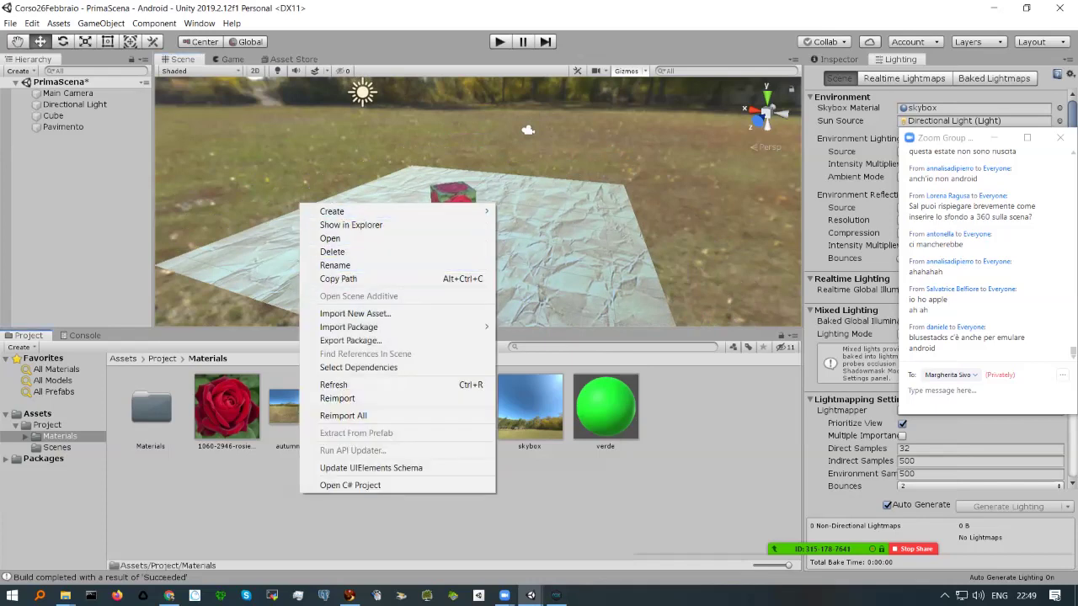
{"action": "mouse_move", "coordinate": [354, 211]}
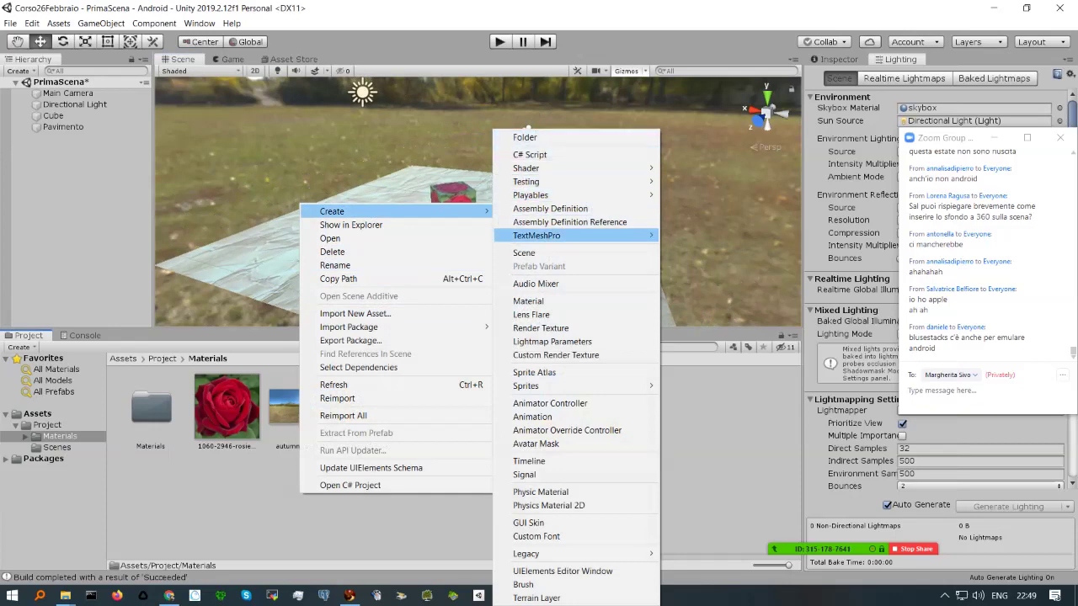
{"action": "left_click", "coordinate": [528, 300]}
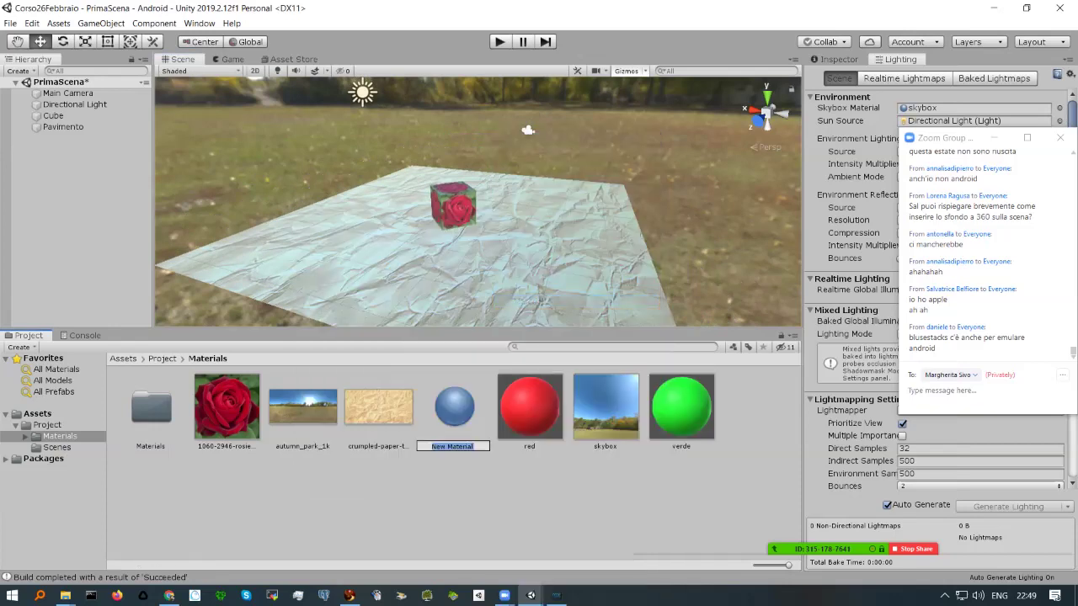
{"action": "type", "text": "sfondo2"}
{"action": "key", "text": "Return"}
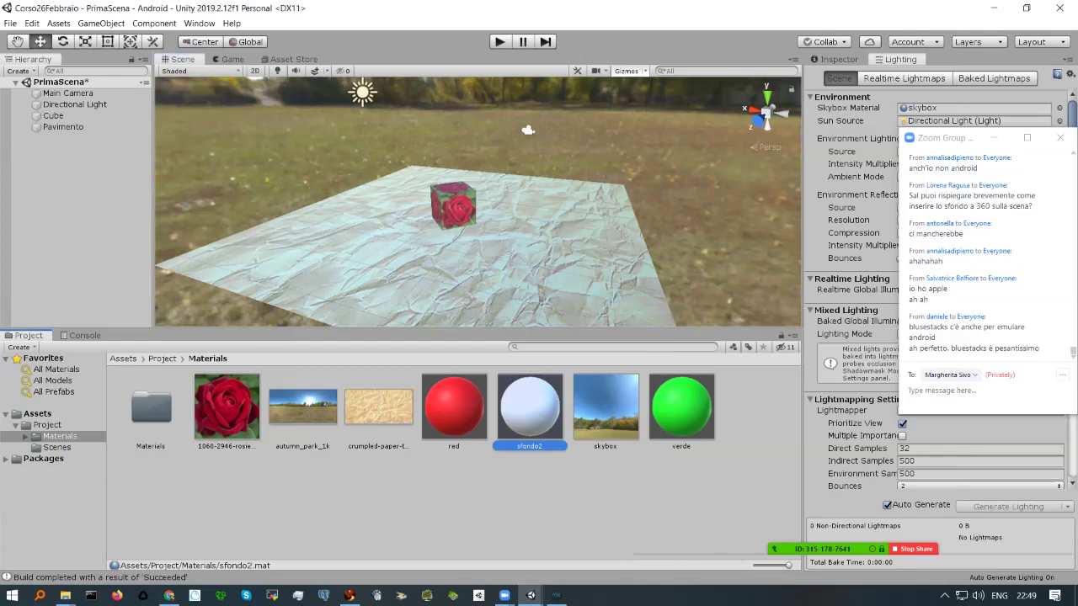
- Check the built VR scene in NoxPlayer, then bring Chrome to the front
{"action": "left_click", "coordinate": [556, 595]}
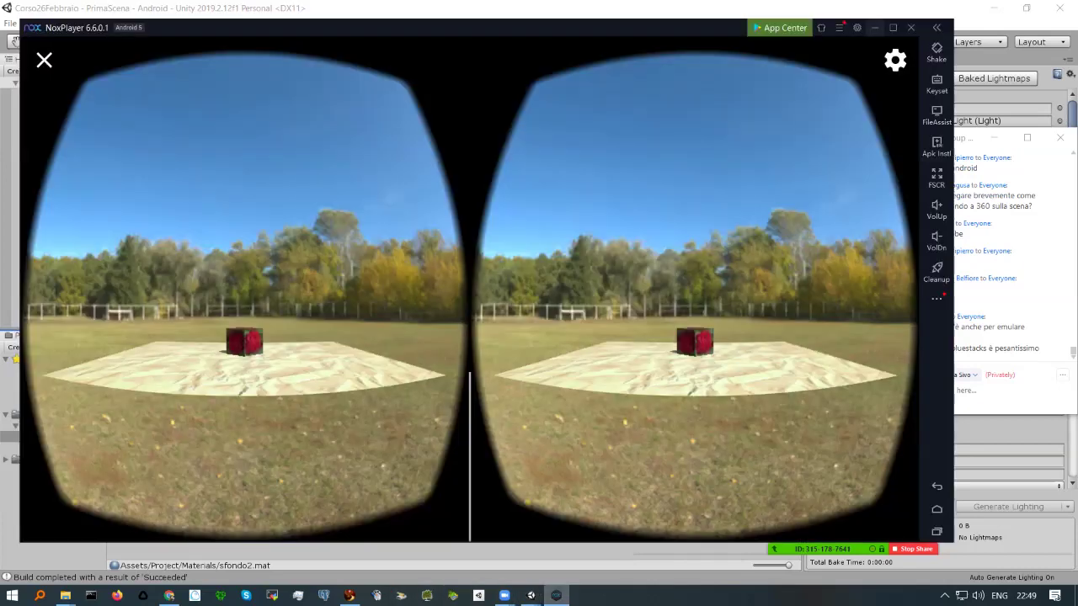
{"action": "left_click", "coordinate": [873, 27]}
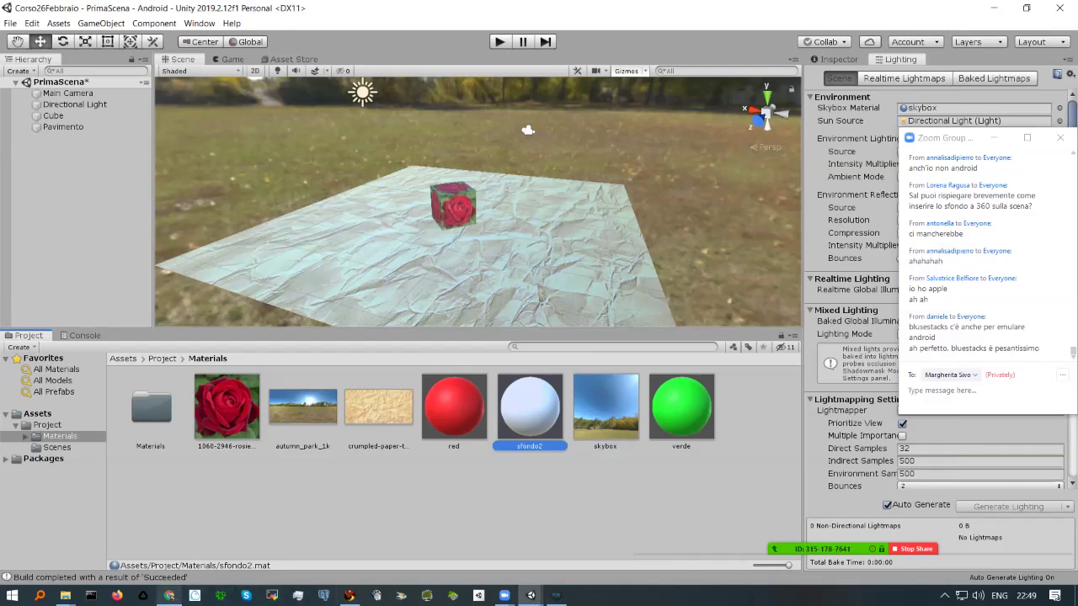
{"action": "left_click", "coordinate": [169, 595]}
- Search Google for 'nox' in a new Chrome tab
{"action": "left_click", "coordinate": [398, 18]}
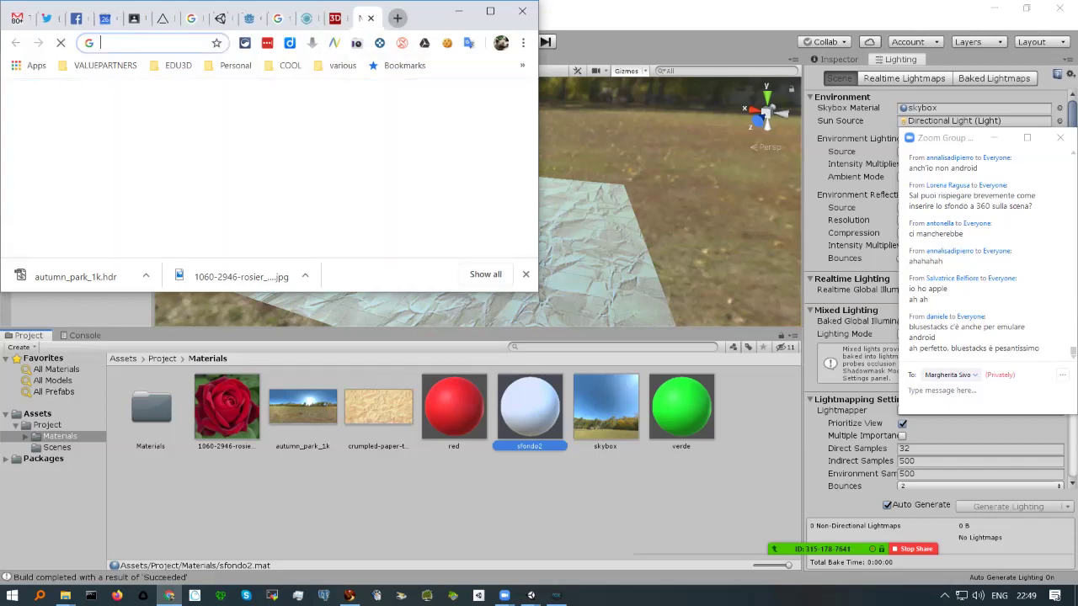
{"action": "type", "text": "nox"}
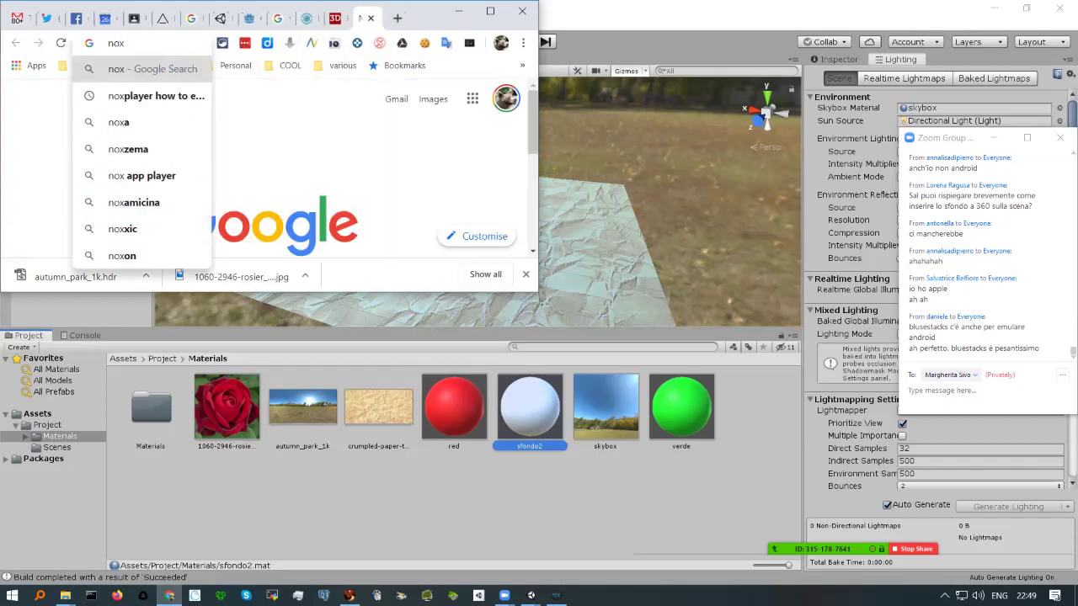
{"action": "key", "text": "Return"}
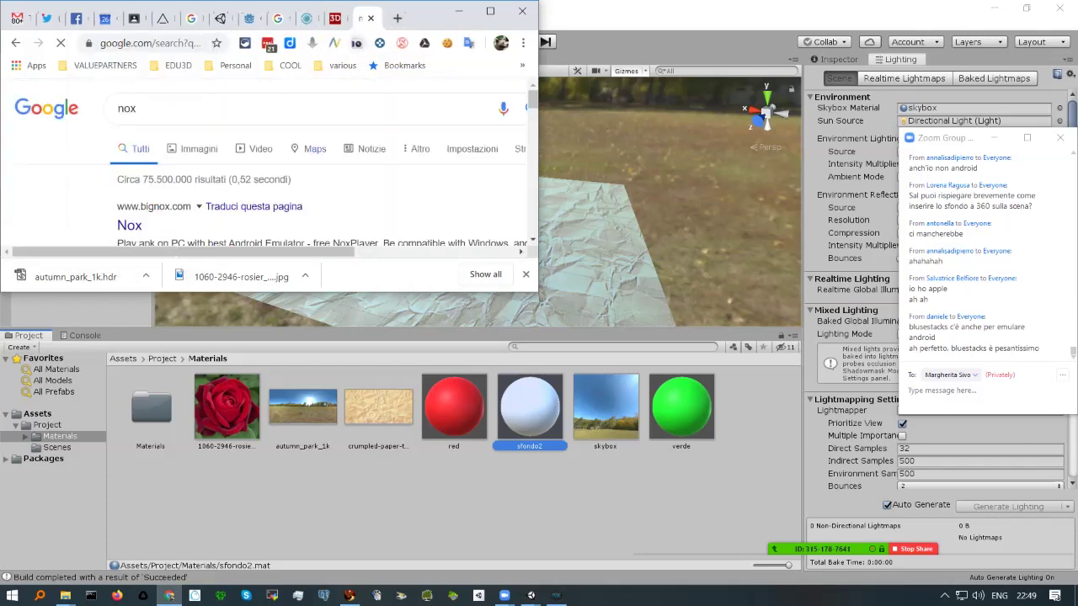
{"action": "scroll", "coordinate": [129, 226], "scroll_direction": "down", "scroll_amount": 2}
{"action": "scroll", "coordinate": [129, 226], "scroll_direction": "up", "scroll_amount": 2}
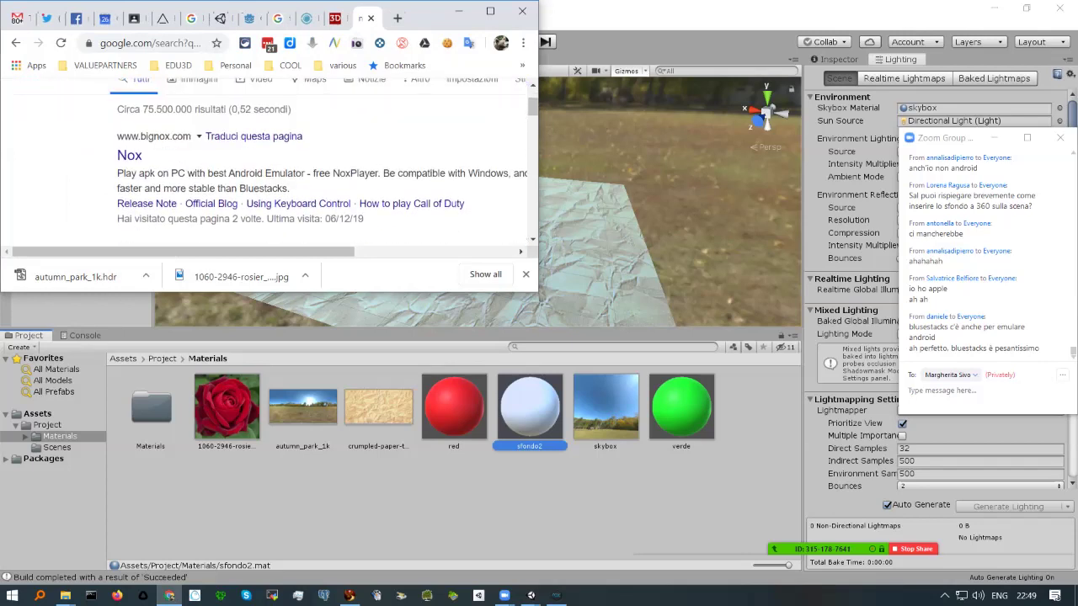
{"action": "scroll", "coordinate": [129, 226], "scroll_direction": "down", "scroll_amount": 1}
- Open and browse the NoxPlayer site at bignox.com, then minimize Chrome
{"action": "left_click", "coordinate": [129, 155]}
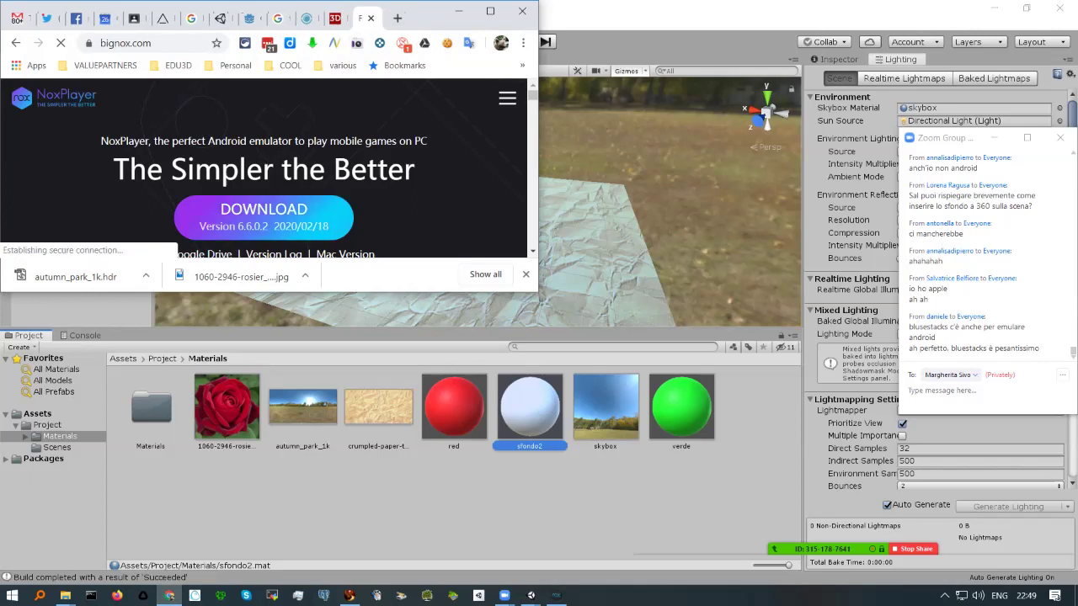
{"action": "scroll", "coordinate": [263, 168], "scroll_direction": "down", "scroll_amount": 3}
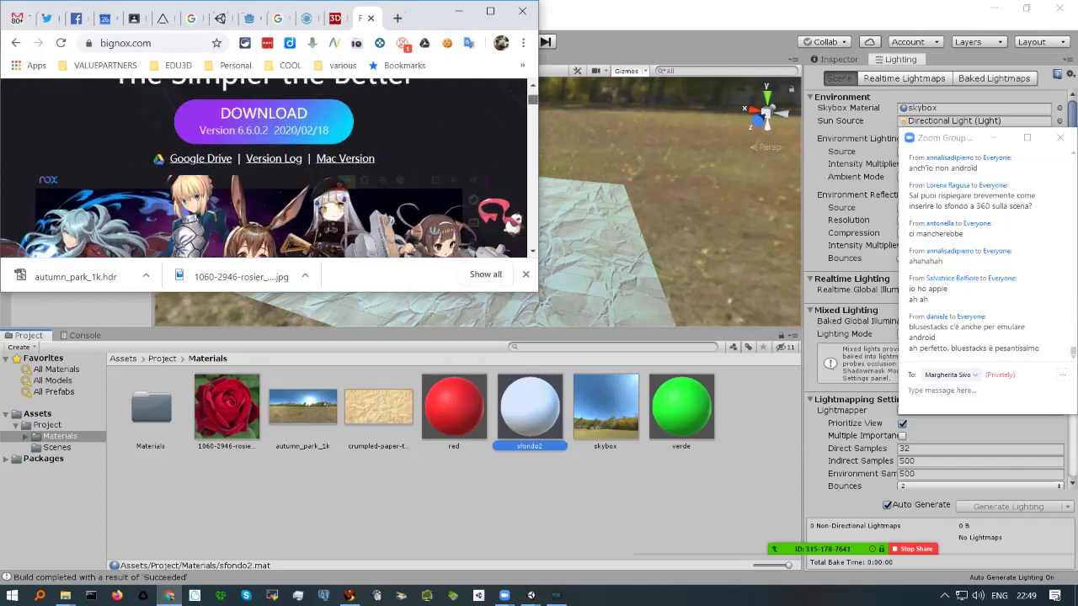
{"action": "scroll", "coordinate": [263, 168], "scroll_direction": "down", "scroll_amount": 3}
{"action": "scroll", "coordinate": [264, 168], "scroll_direction": "down", "scroll_amount": 3}
{"action": "scroll", "coordinate": [263, 168], "scroll_direction": "down", "scroll_amount": 3}
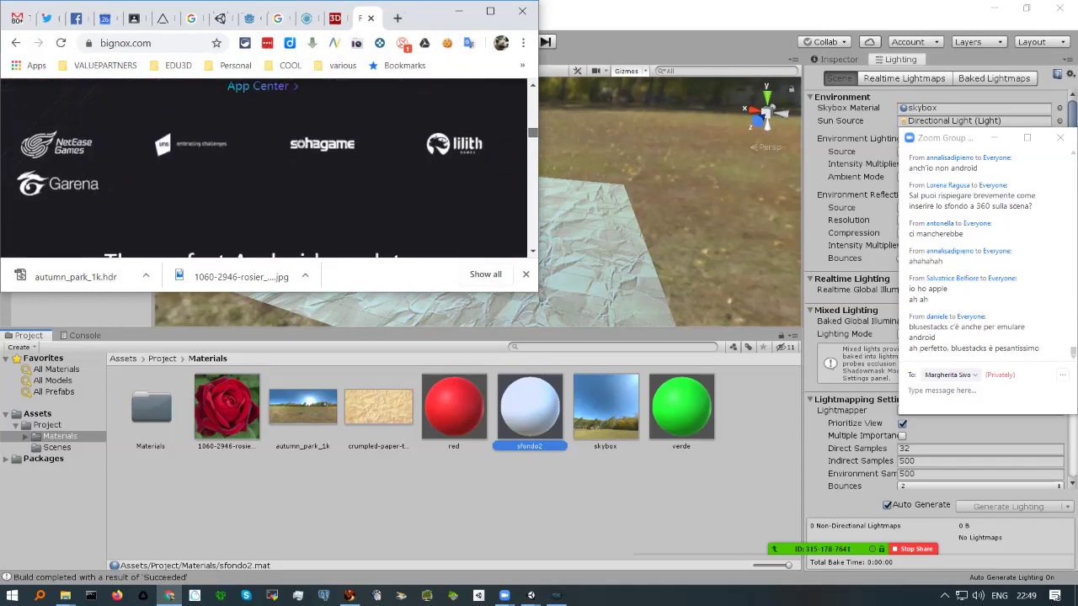
{"action": "scroll", "coordinate": [263, 167], "scroll_direction": "down", "scroll_amount": 3}
{"action": "scroll", "coordinate": [264, 168], "scroll_direction": "down", "scroll_amount": 3}
{"action": "scroll", "coordinate": [263, 168], "scroll_direction": "up", "scroll_amount": 10}
{"action": "scroll", "coordinate": [263, 167], "scroll_direction": "up", "scroll_amount": 10}
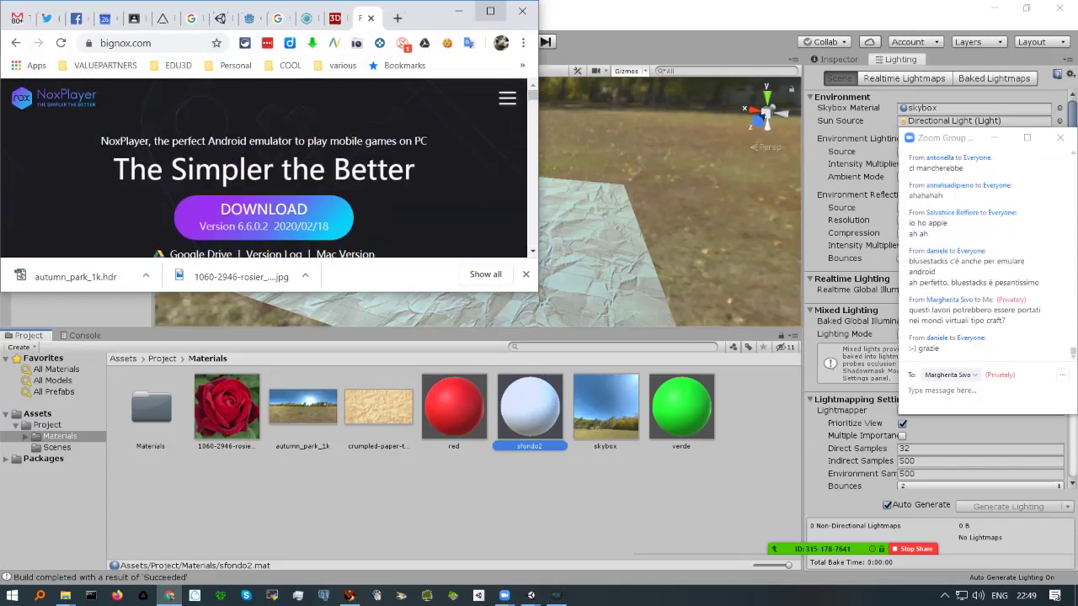
{"action": "left_click", "coordinate": [457, 11]}
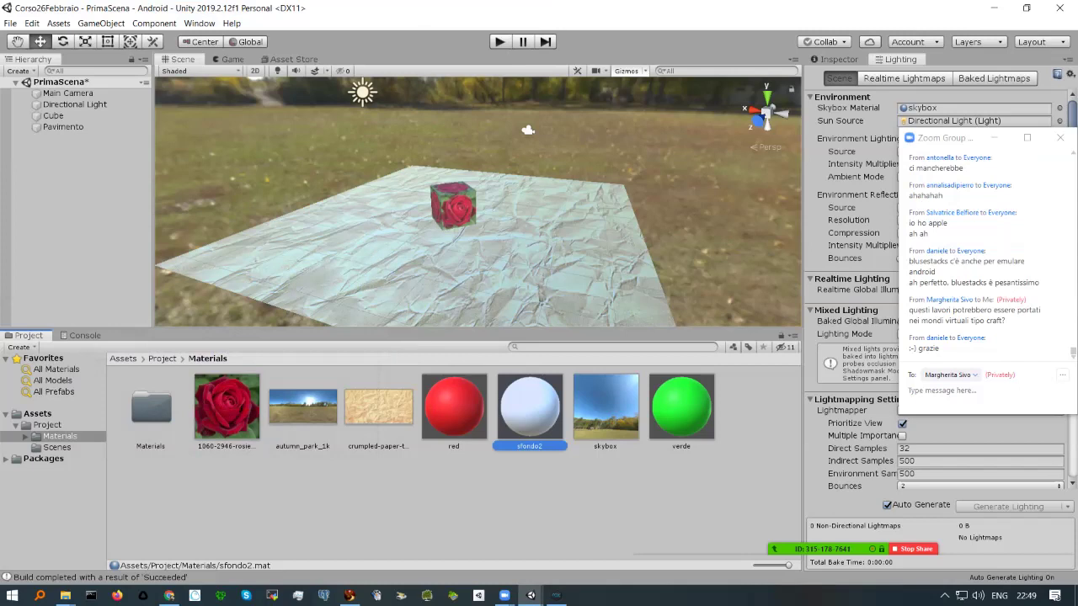
- Search Google for 'hdri haven' in a new Chrome tab and maximize the browser
{"action": "left_click", "coordinate": [170, 595]}
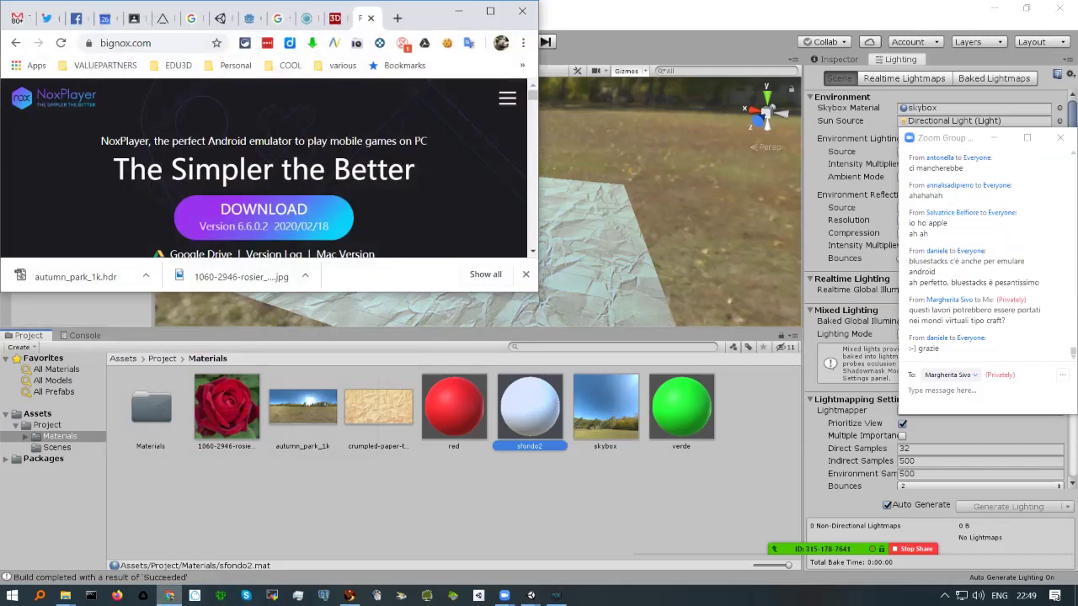
{"action": "left_click", "coordinate": [335, 17]}
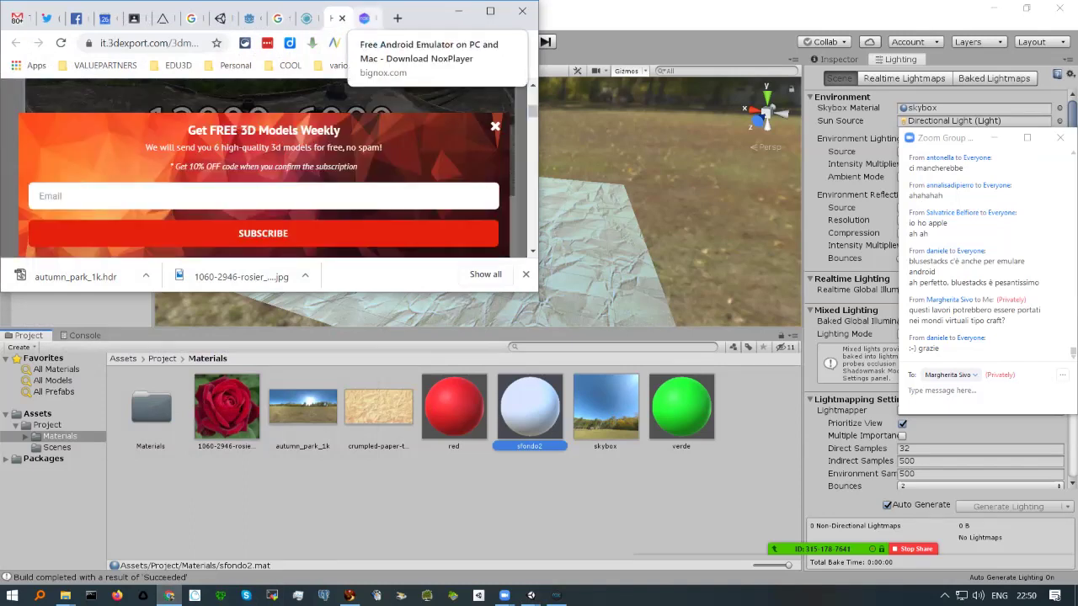
{"action": "left_click", "coordinate": [397, 18]}
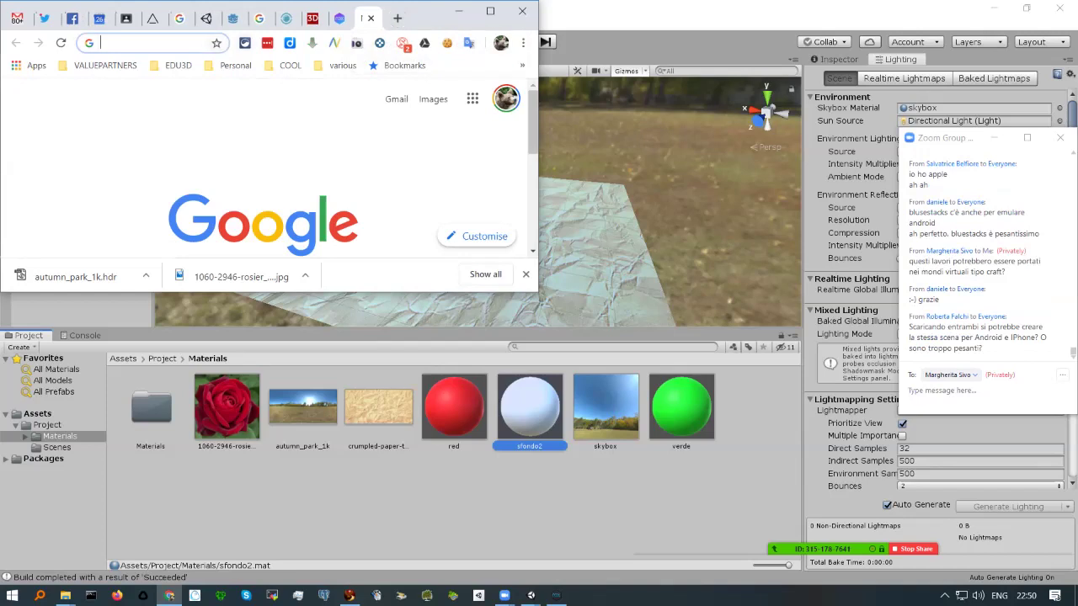
{"action": "type", "text": "hdri 360 images"}
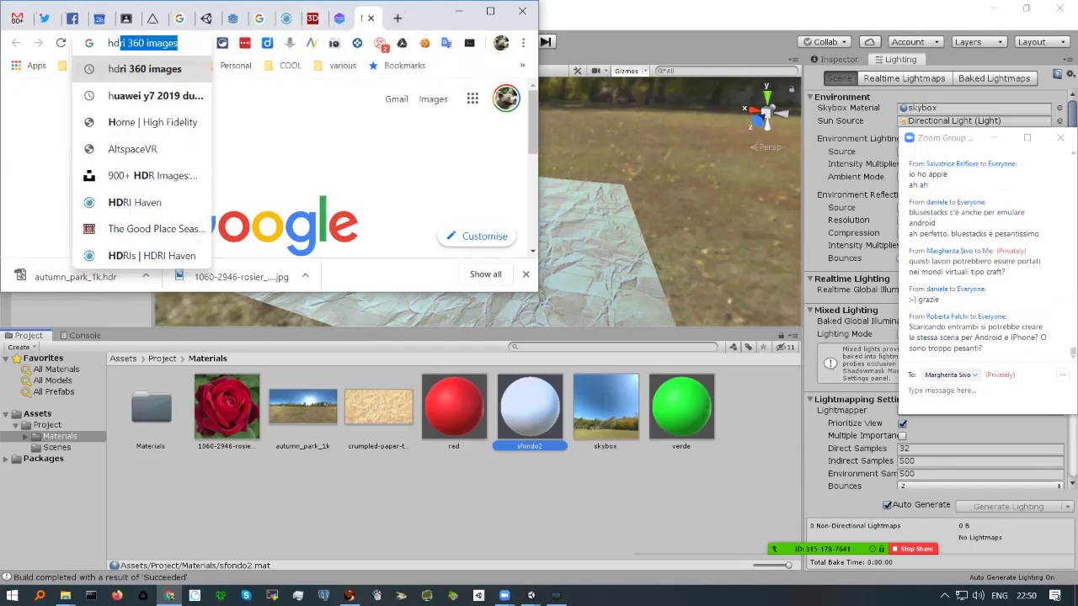
{"action": "type", "text": " have"}
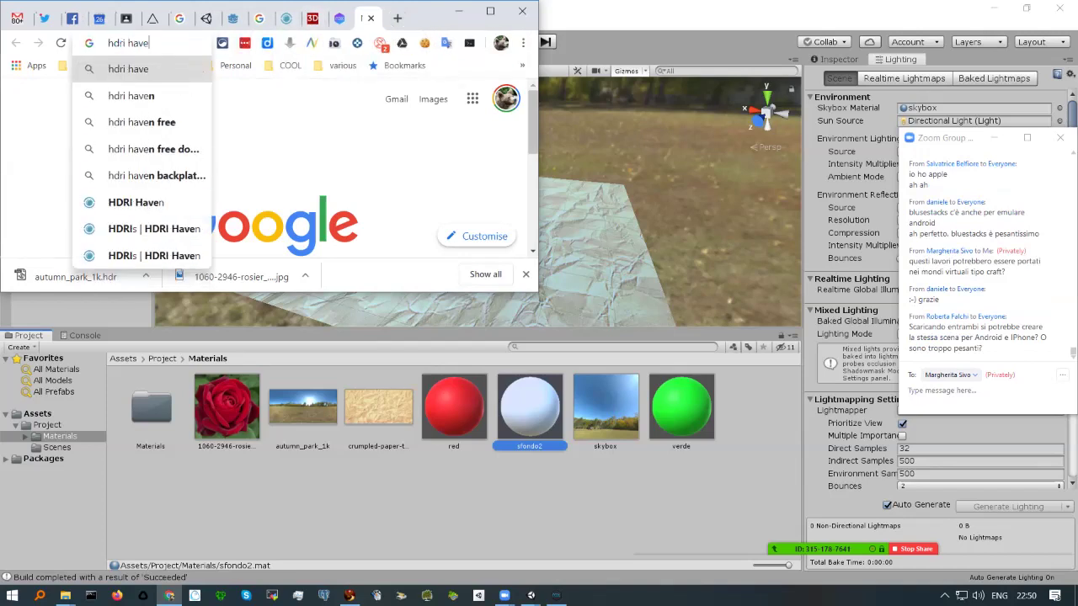
{"action": "type", "text": "n"}
{"action": "key", "text": "Return"}
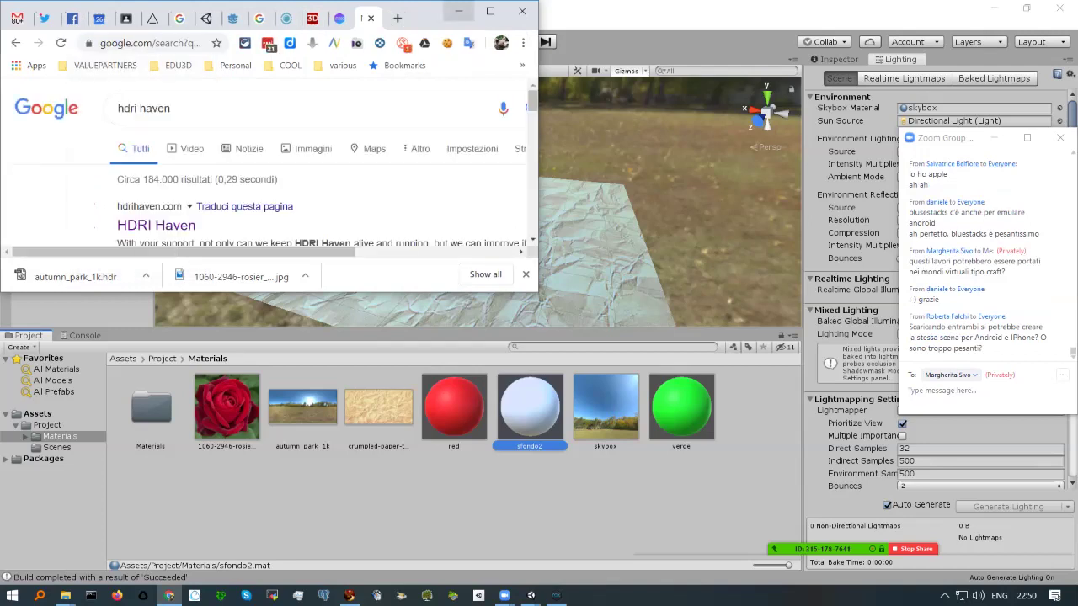
{"action": "left_click", "coordinate": [490, 11]}
{"action": "scroll", "coordinate": [244, 202], "scroll_direction": "down", "scroll_amount": 1}
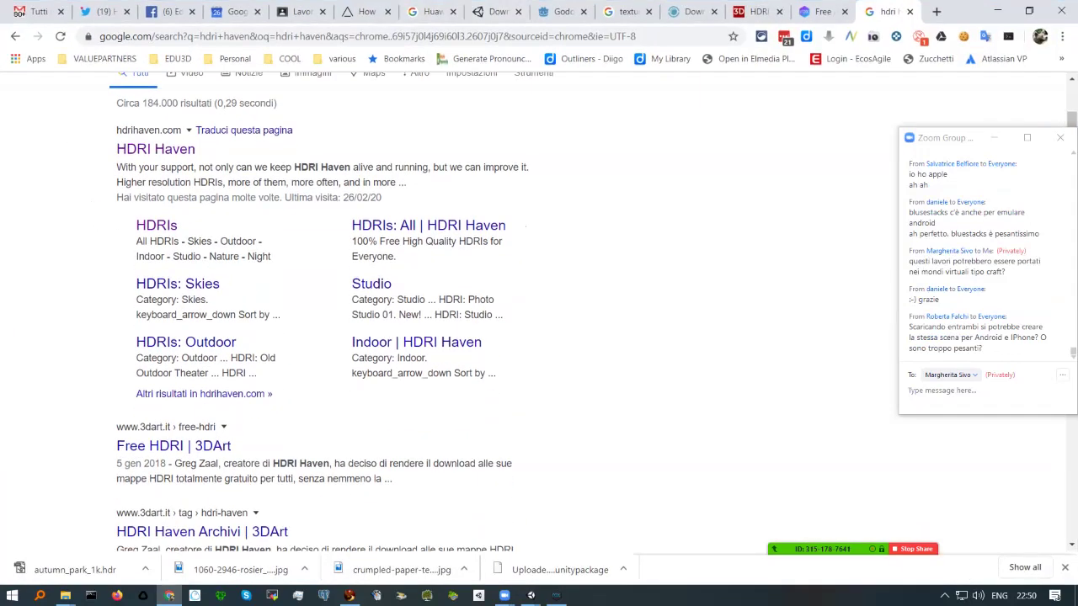
- Open the Abandoned Parking panorama page from HDRI Haven's Skies category
{"action": "left_click", "coordinate": [178, 283]}
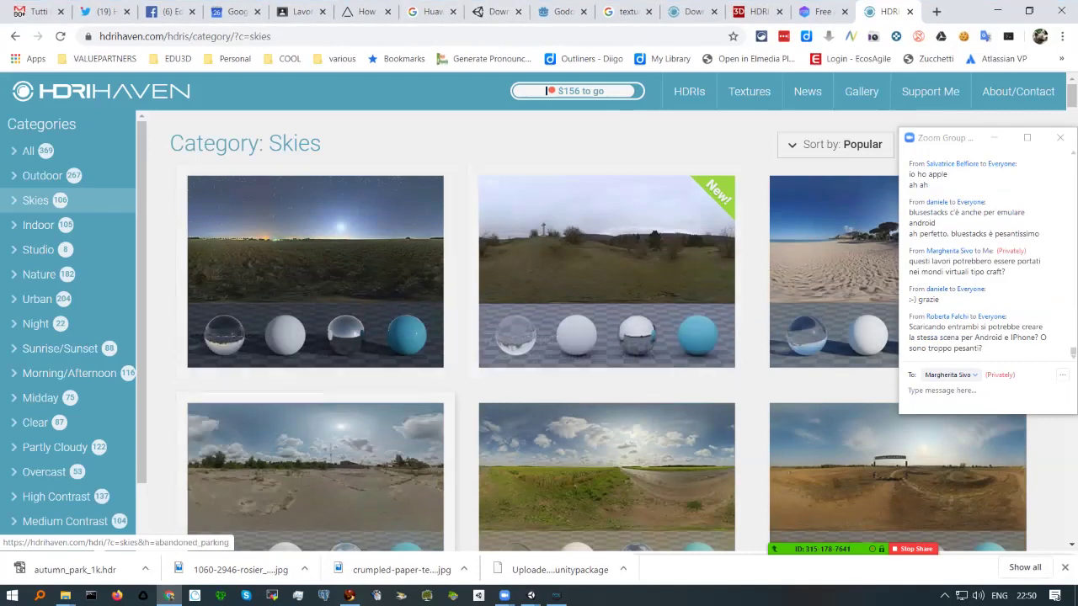
{"action": "left_click", "coordinate": [315, 471]}
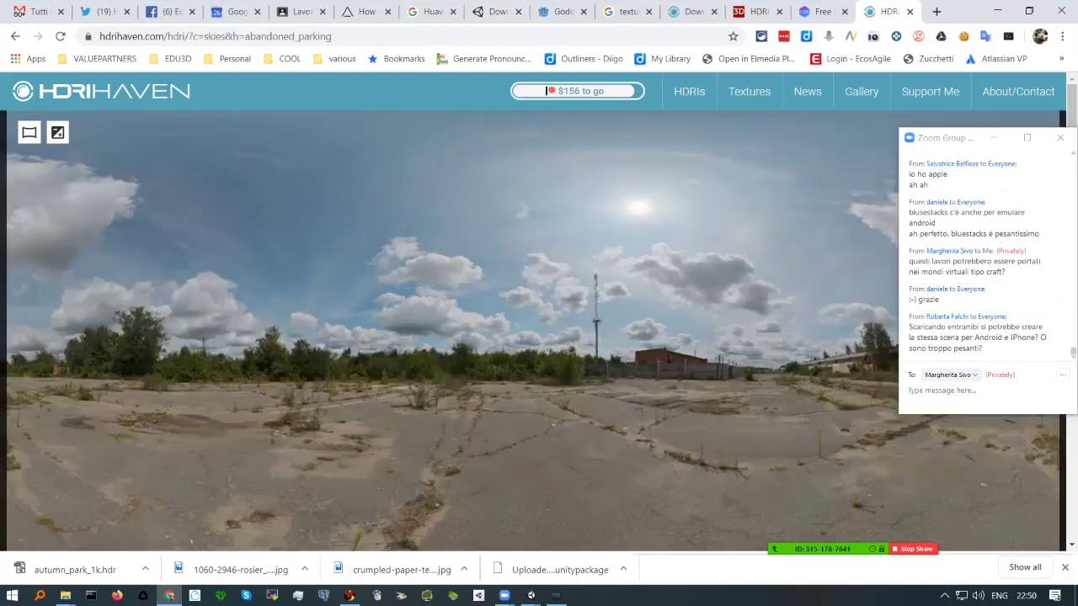
{"action": "scroll", "coordinate": [539, 329], "scroll_direction": "down", "scroll_amount": 3}
{"action": "scroll", "coordinate": [539, 328], "scroll_direction": "up", "scroll_amount": 3}
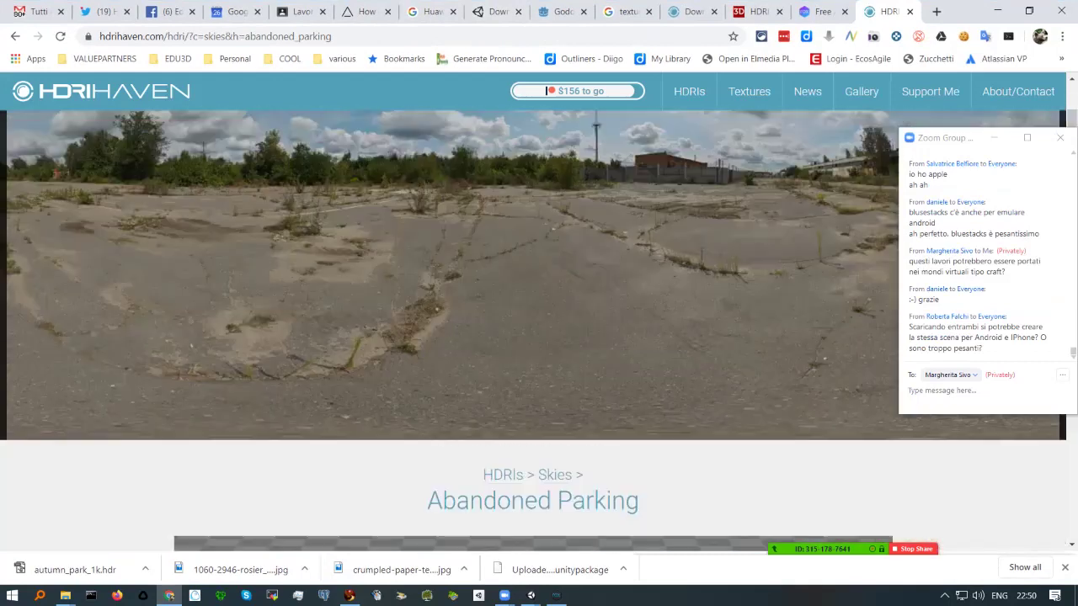
- Restore down Chrome, orbit Unity's Scene view to compare its sky, then return to the browser
{"action": "mouse_move", "coordinate": [959, 11]}
{"action": "left_mouse_down"}
{"action": "mouse_move", "coordinate": [926, 20]}
{"action": "mouse_move", "coordinate": [939, 284]}
{"action": "left_mouse_up"}
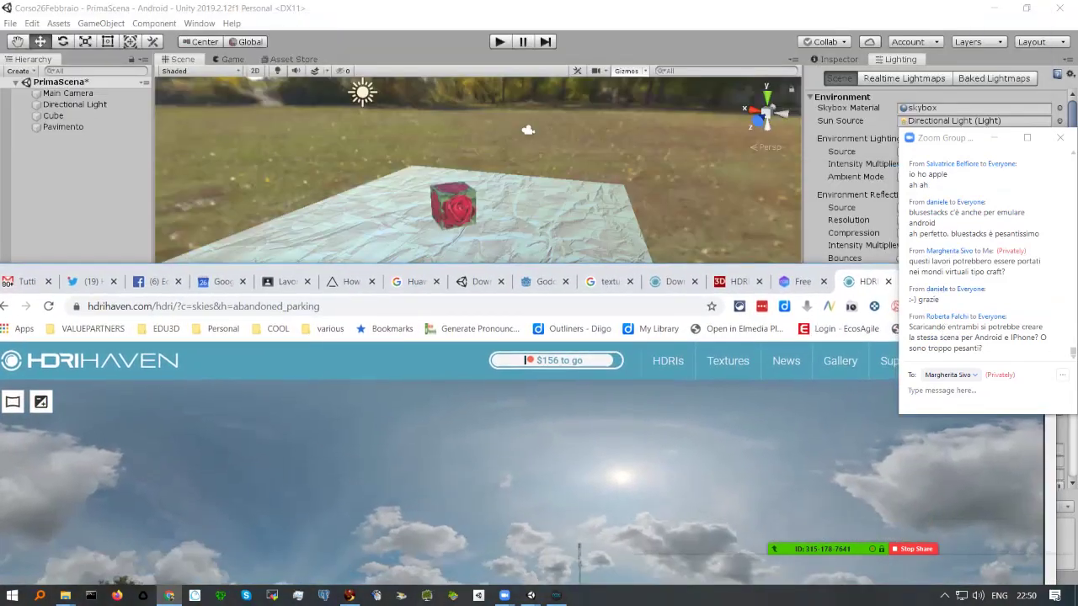
{"action": "left_click", "coordinate": [528, 130]}
{"action": "mouse_move", "coordinate": [528, 130]}
{"action": "left_mouse_down", "text": "alt"}
{"action": "mouse_move", "coordinate": [663, 324]}
{"action": "mouse_move", "coordinate": [676, 276]}
{"action": "left_mouse_up", "text": "alt"}
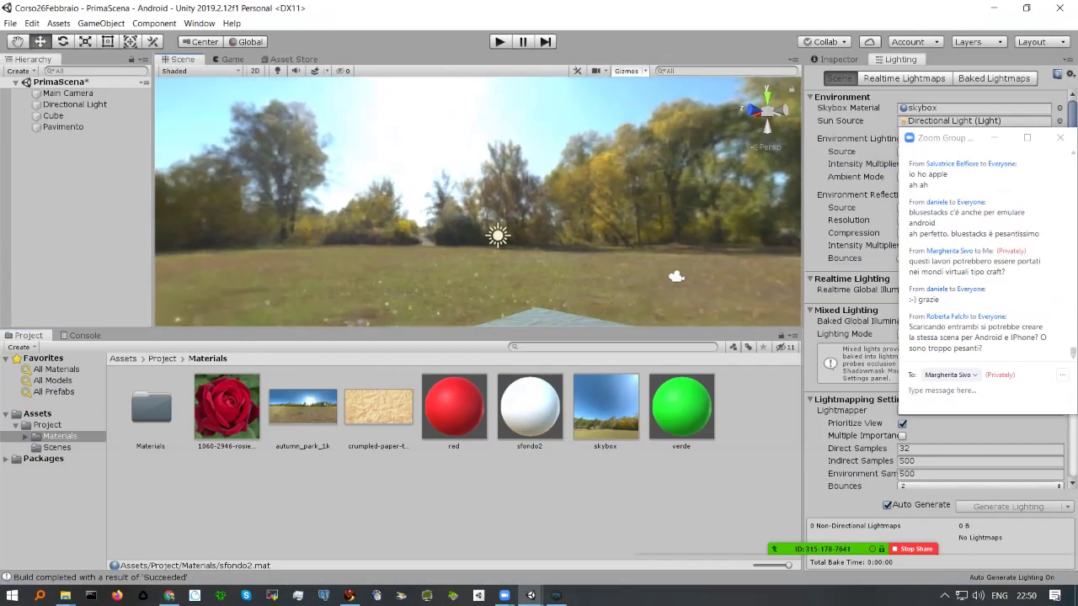
{"action": "left_click", "coordinate": [169, 595]}
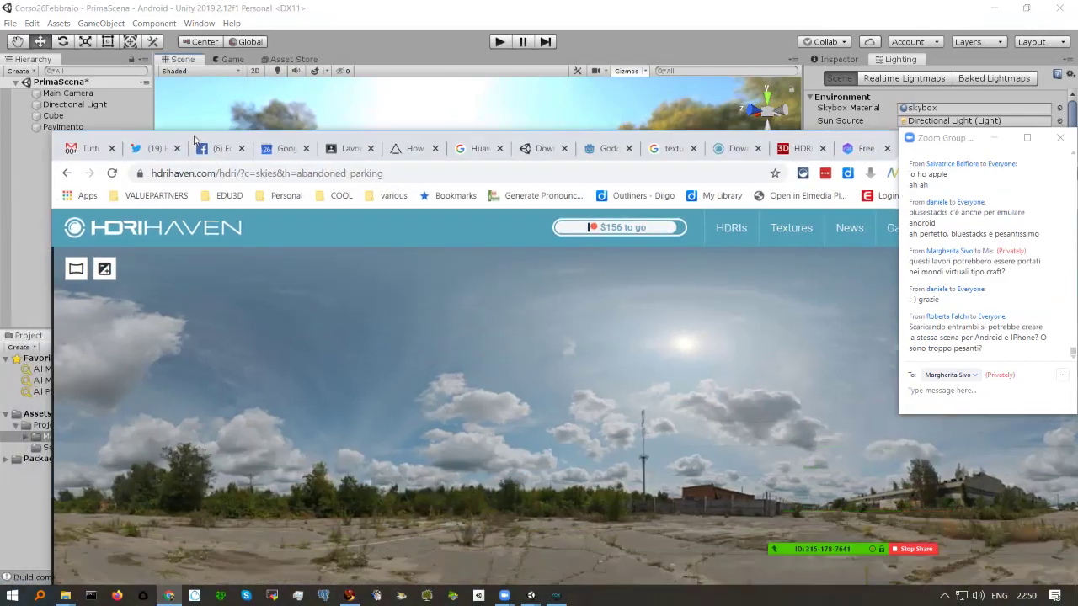
- Maximize Chrome and download the 1k HDR (1.5 MB) Abandoned Parking file
{"action": "left_click_drag", "start_coordinate": [539, 270], "coordinate": [589, 2]}
{"action": "scroll", "coordinate": [353, 211], "scroll_direction": "down", "scroll_amount": 8}
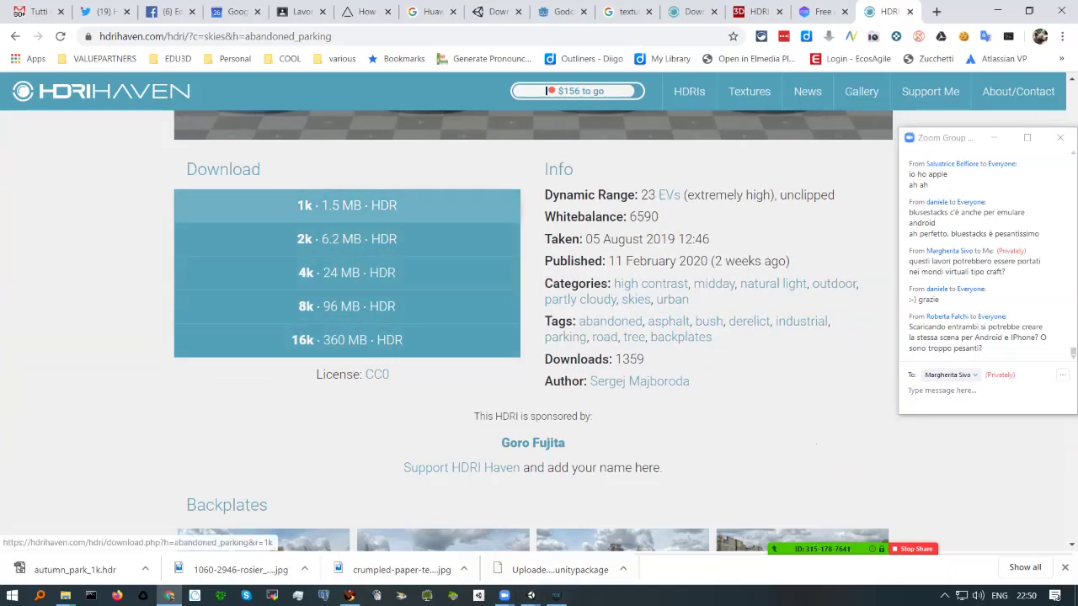
{"action": "left_click", "coordinate": [346, 205]}
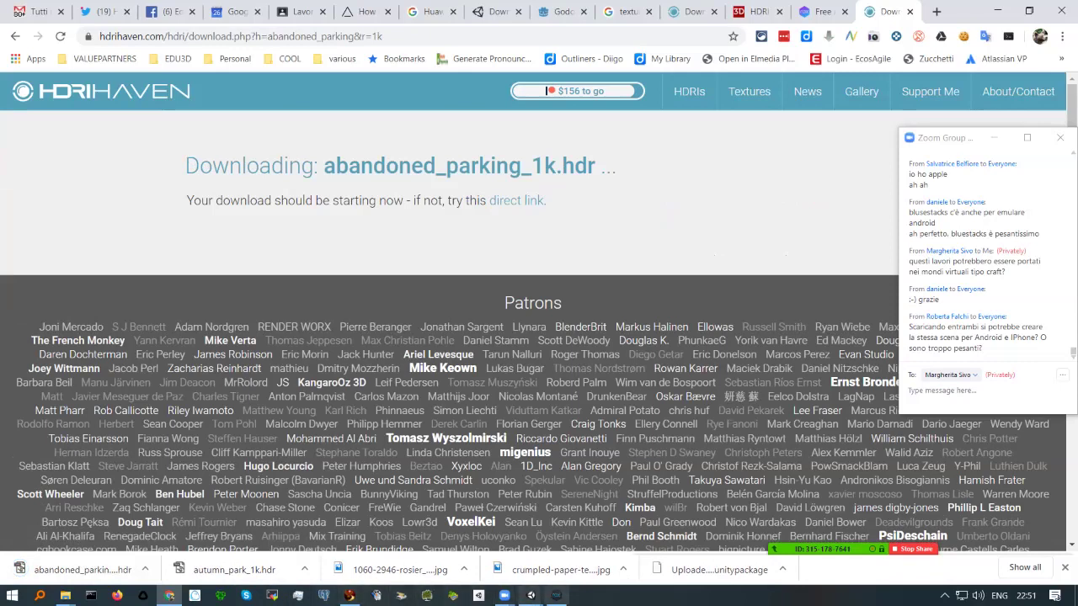
- Import the downloaded abandoned_parking HDR into Unity's Materials folder, then maximize the editor
{"action": "mouse_move", "coordinate": [530, 595]}
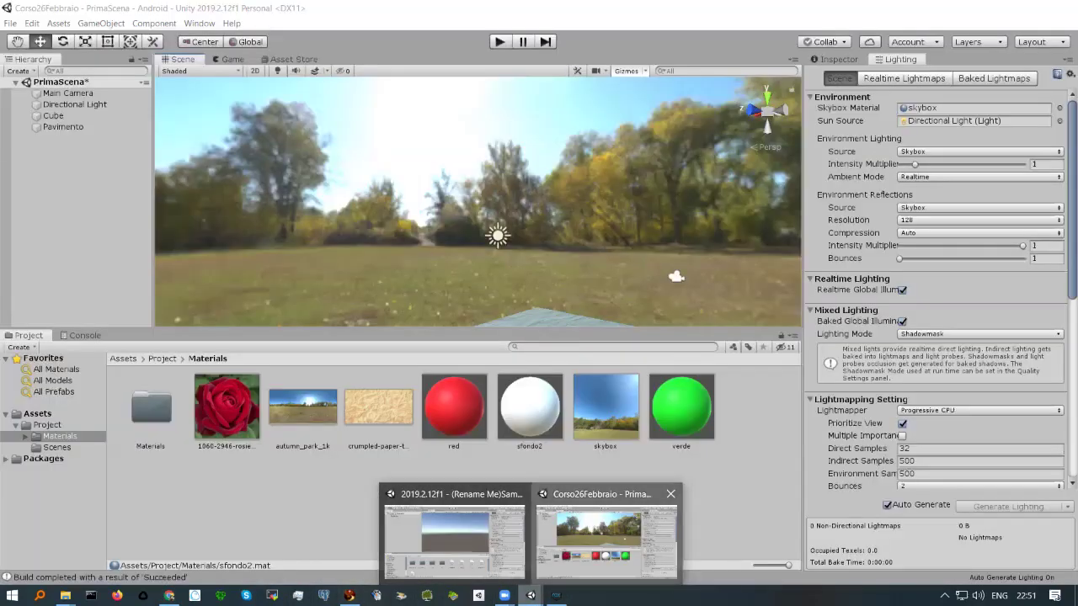
{"action": "left_click", "coordinate": [606, 539]}
{"action": "left_click_drag", "start_coordinate": [379, 8], "coordinate": [646, 11]}
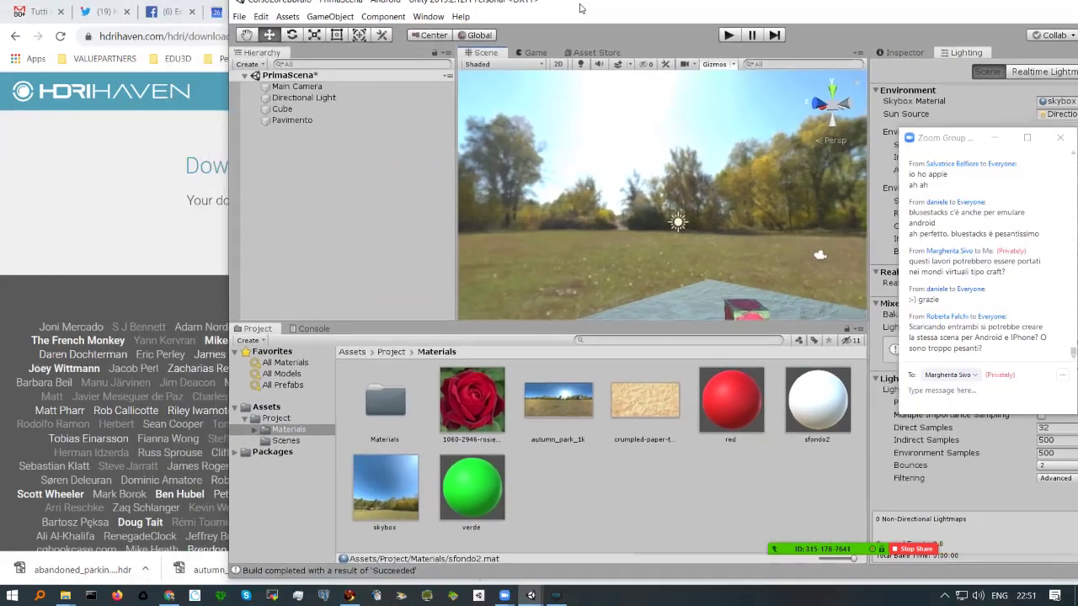
{"action": "left_click", "coordinate": [169, 595]}
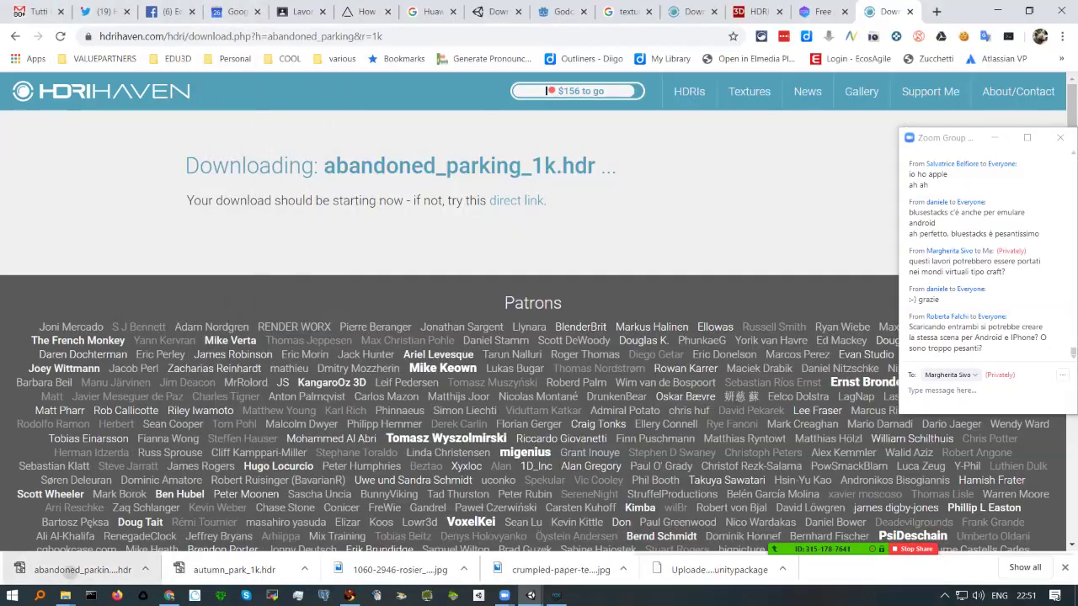
{"action": "mouse_move", "coordinate": [478, 563]}
{"action": "left_mouse_down"}
{"action": "mouse_move", "coordinate": [531, 595]}
{"action": "mouse_move", "coordinate": [539, 559]}
{"action": "mouse_move", "coordinate": [857, 266]}
{"action": "left_mouse_up"}
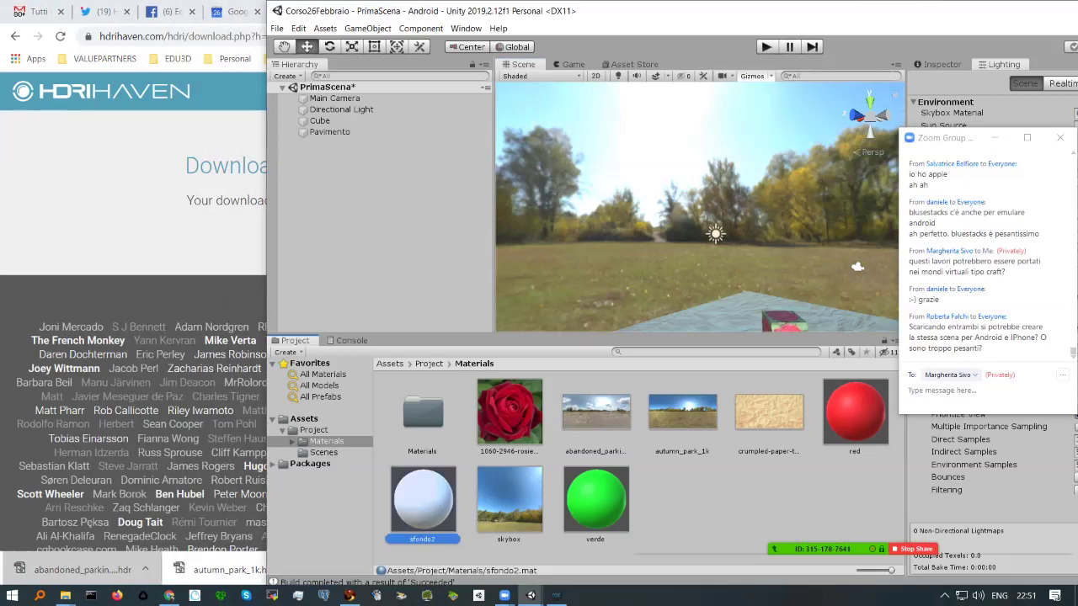
{"action": "key", "text": "super+Up"}
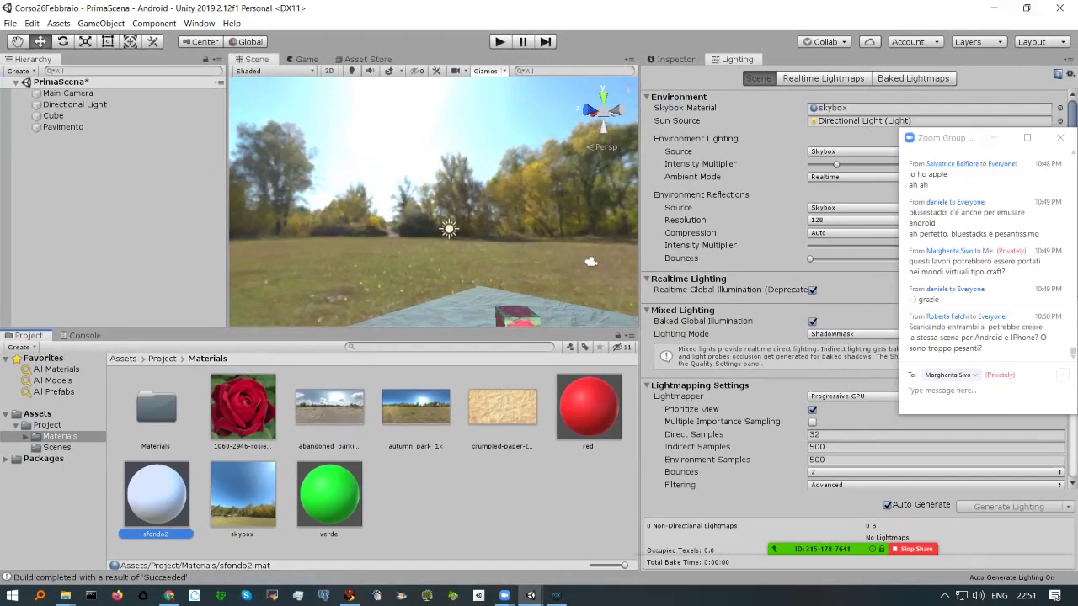
{"action": "left_click_drag", "start_coordinate": [934, 140], "coordinate": [972, 389]}
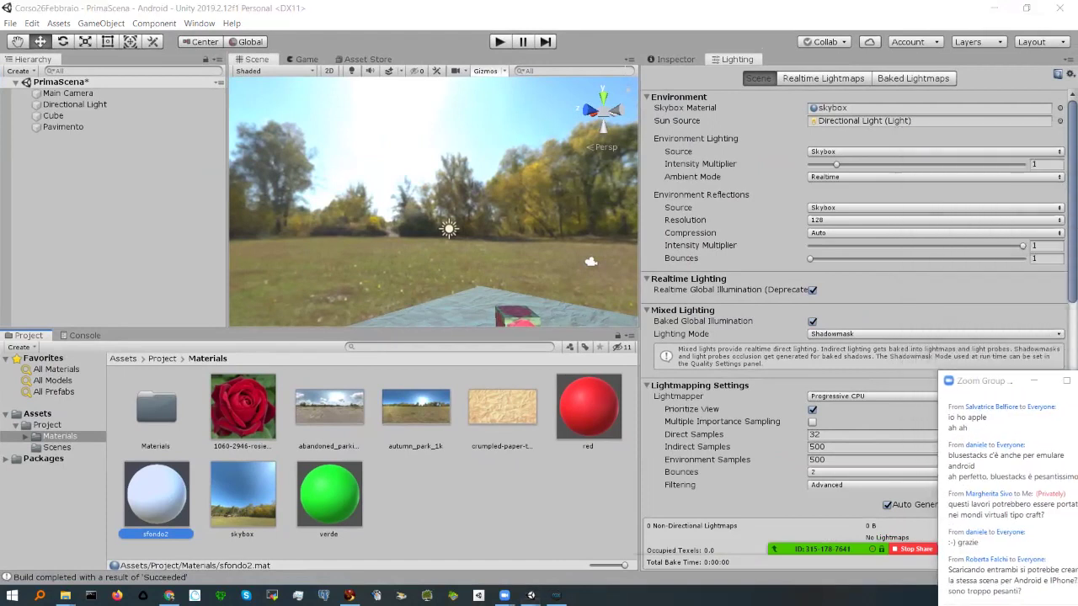
- Assign the abandoned_parking texture to the sfondo2 material's Albedo slot
{"action": "left_click", "coordinate": [675, 59]}
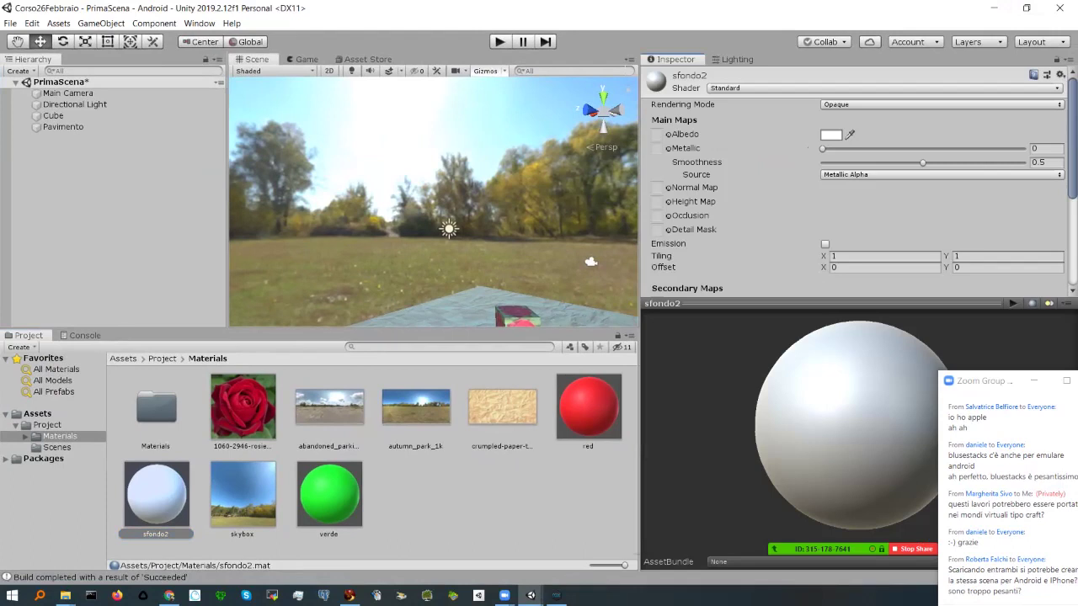
{"action": "left_click_drag", "start_coordinate": [329, 406], "coordinate": [656, 135]}
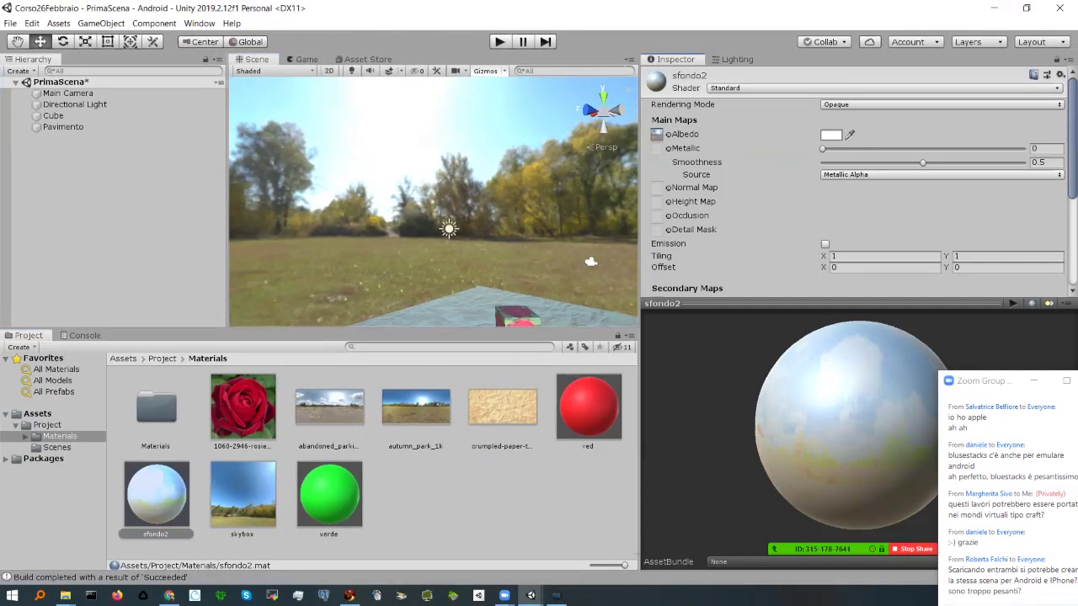
{"action": "left_click_drag", "start_coordinate": [842, 412], "coordinate": [892, 421]}
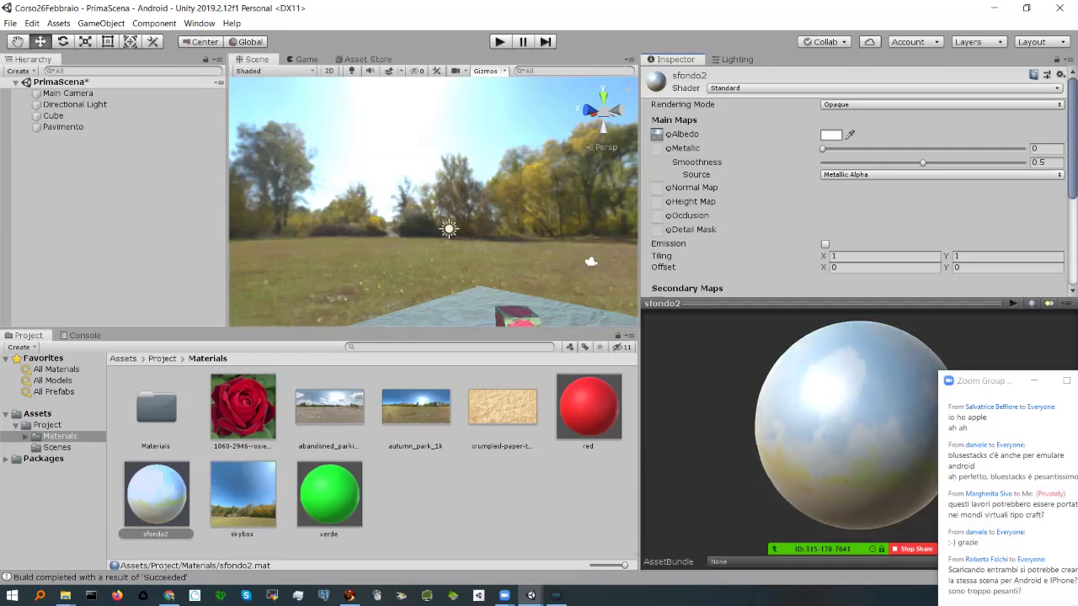
{"action": "left_click", "coordinate": [157, 496]}
{"action": "left_click", "coordinate": [884, 87]}
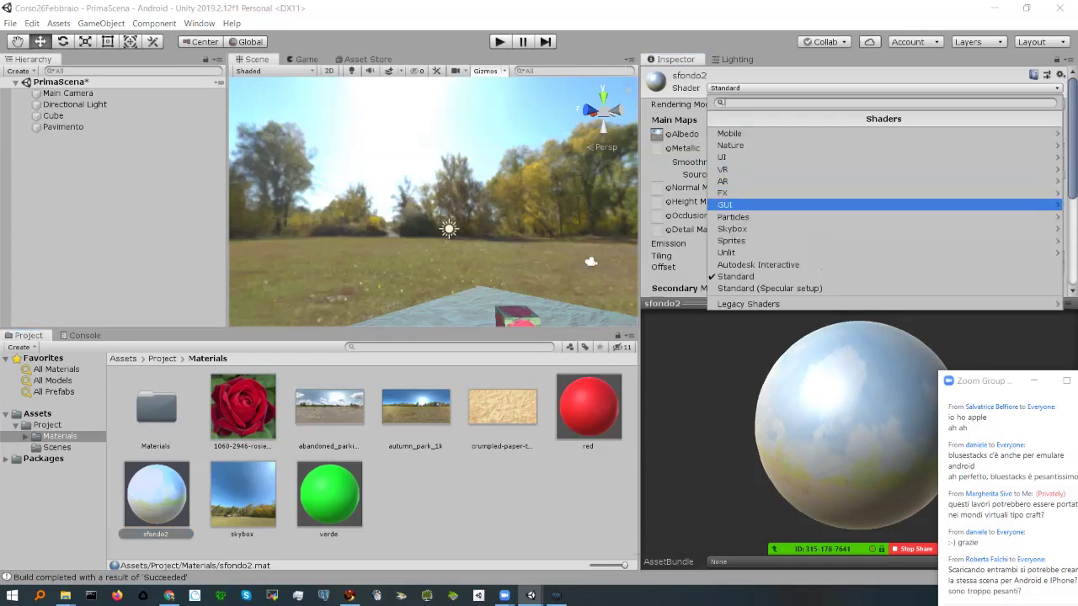
- Switch sfondo2's shader to Skybox/Panoramic and show the Lighting environment settings
{"action": "left_click", "coordinate": [731, 228]}
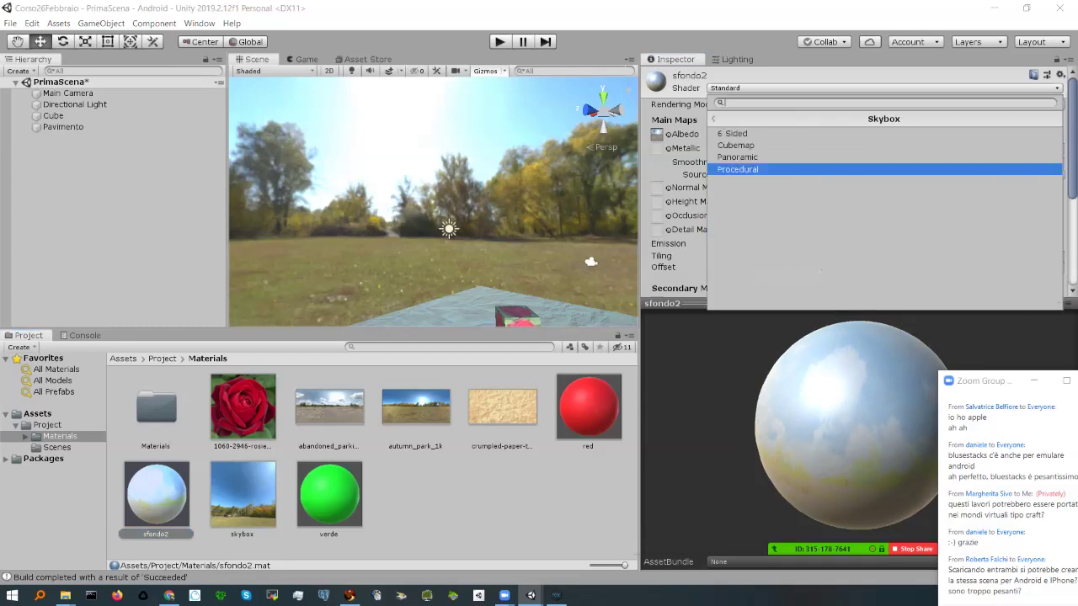
{"action": "left_click", "coordinate": [978, 156]}
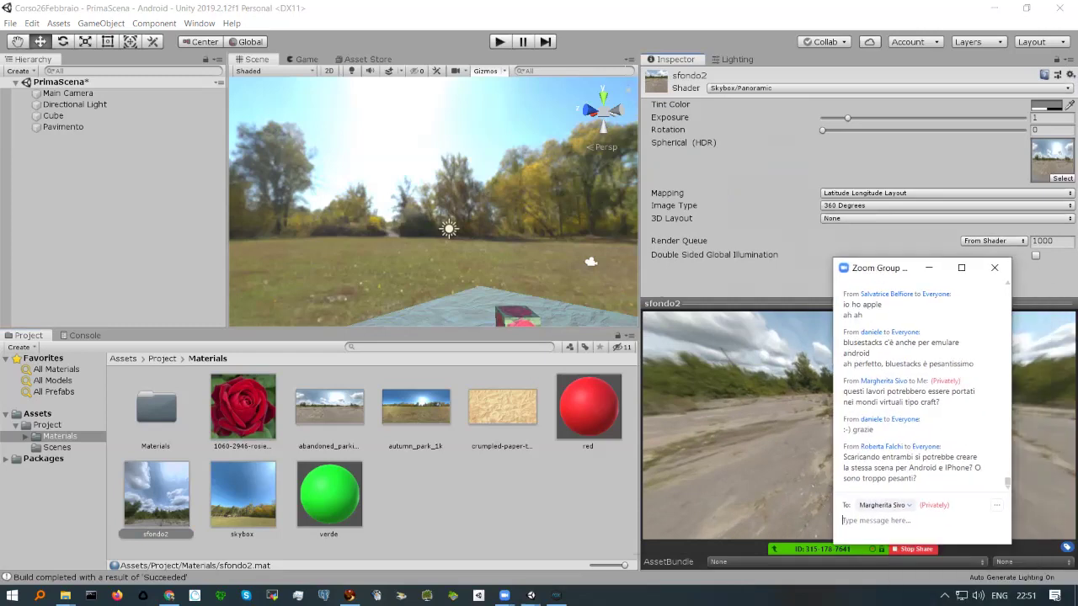
{"action": "left_click", "coordinate": [737, 59]}
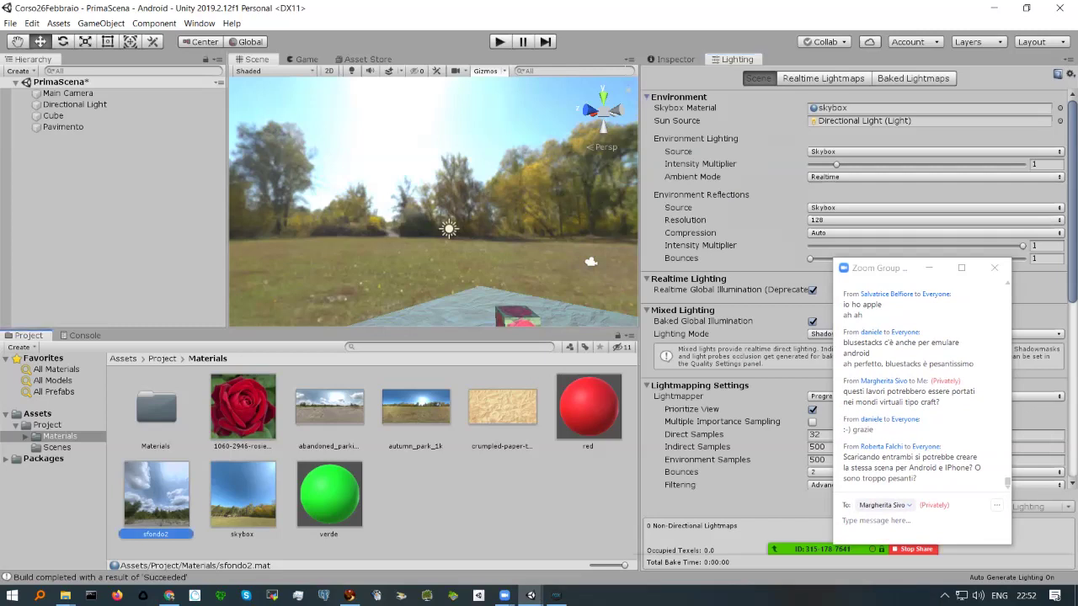
- Set sfondo2 as the Lighting skybox material, enlarge the Scene view, and list Project assets compactly
{"action": "left_click_drag", "start_coordinate": [591, 261], "coordinate": [591, 261]}
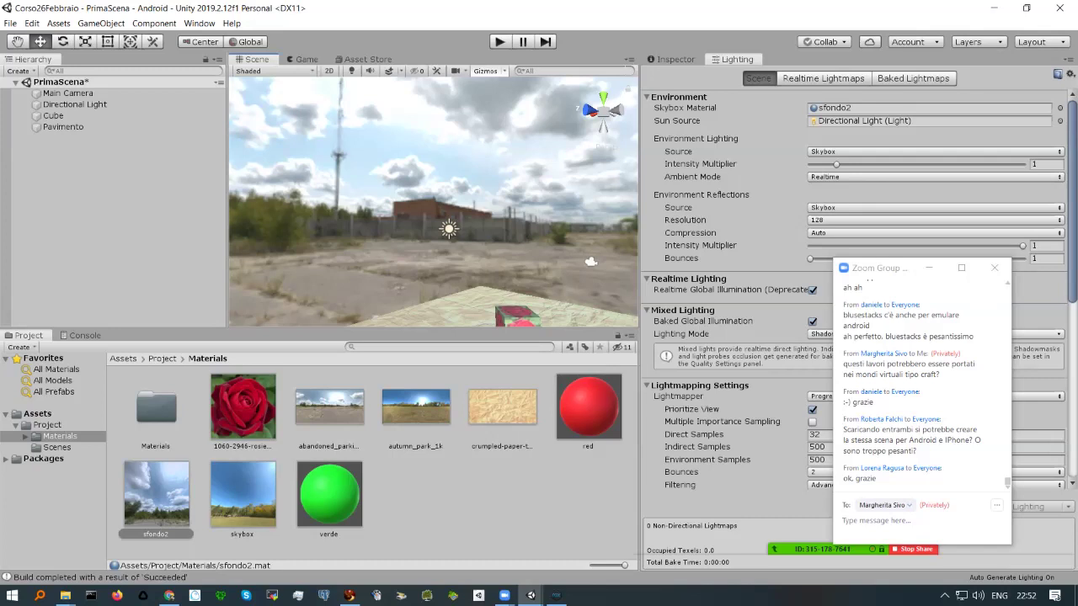
{"action": "left_click_drag", "start_coordinate": [640, 337], "coordinate": [727, 337]}
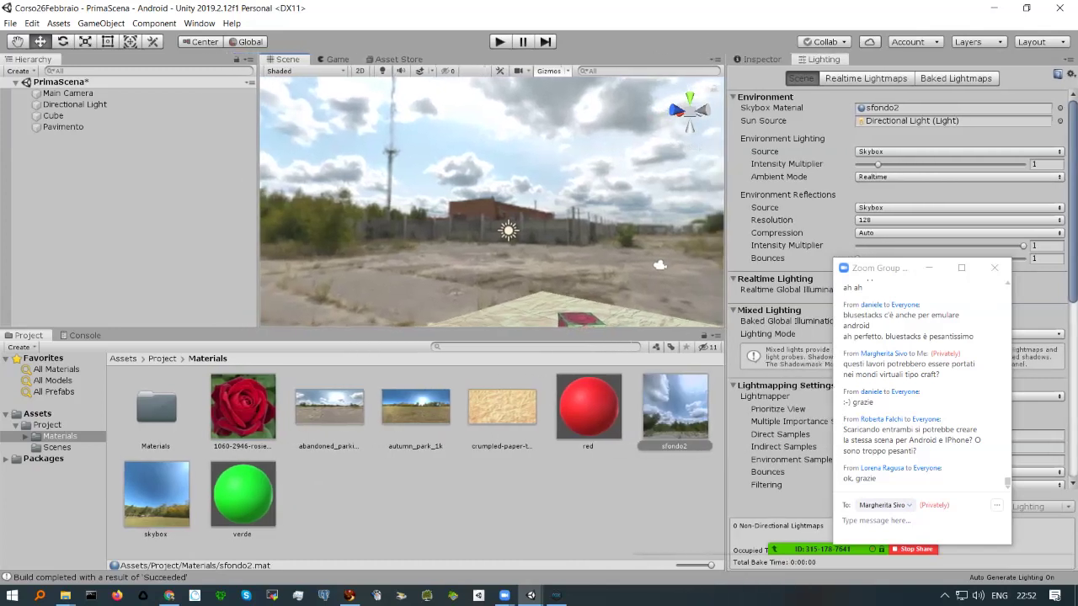
{"action": "left_click_drag", "start_coordinate": [258, 194], "coordinate": [145, 193]}
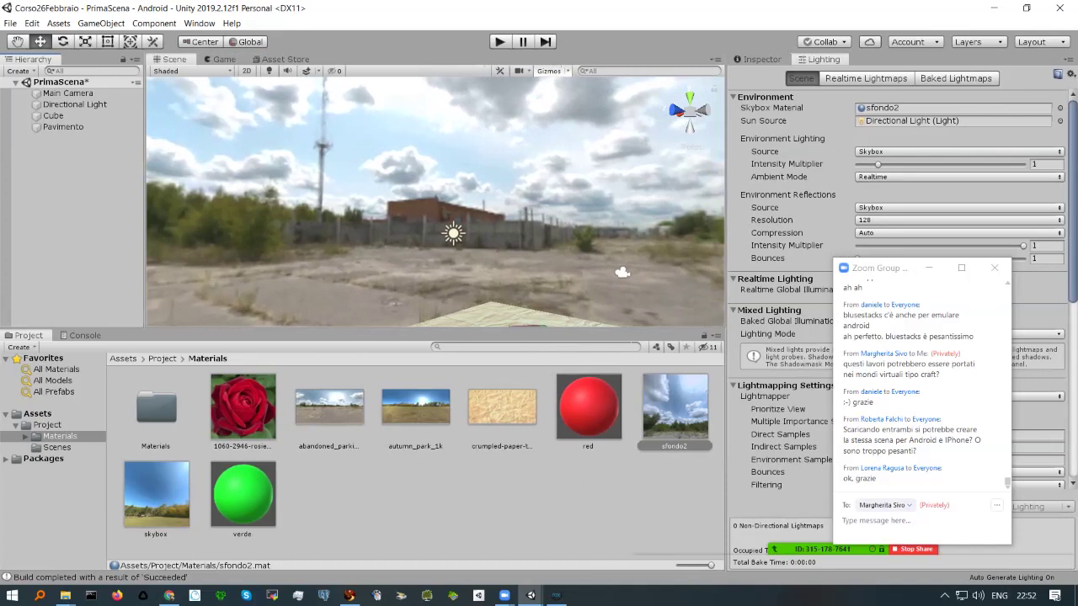
{"action": "left_click_drag", "start_coordinate": [421, 330], "coordinate": [421, 383]}
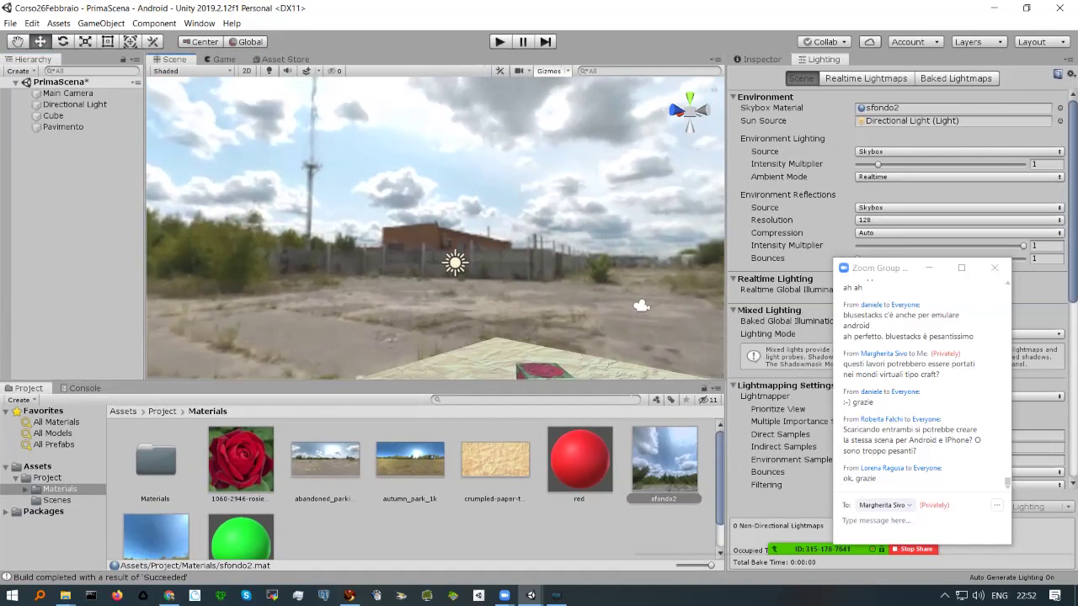
{"action": "left_click_drag", "start_coordinate": [710, 565], "coordinate": [677, 565]}
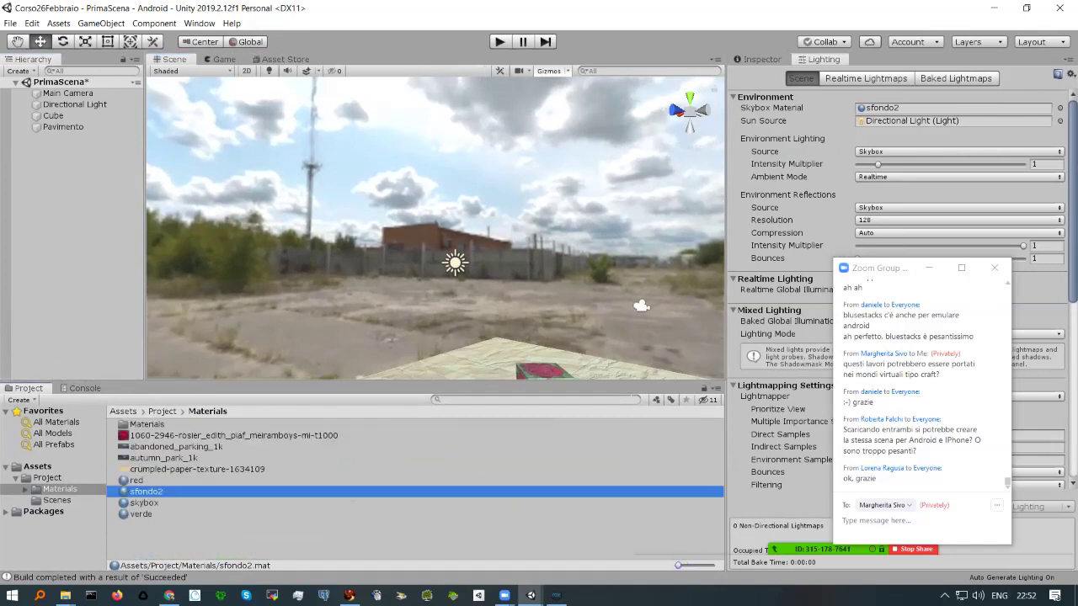
- Orbit around the rose cube and paper floor against the parking skybox, then open the File menu
{"action": "mouse_move", "coordinate": [678, 565]}
{"action": "left_mouse_down"}
{"action": "mouse_move", "coordinate": [710, 565]}
{"action": "mouse_move", "coordinate": [678, 565]}
{"action": "left_mouse_up"}
{"action": "left_click_drag", "start_coordinate": [641, 306], "coordinate": [575, 141], "text": "alt"}
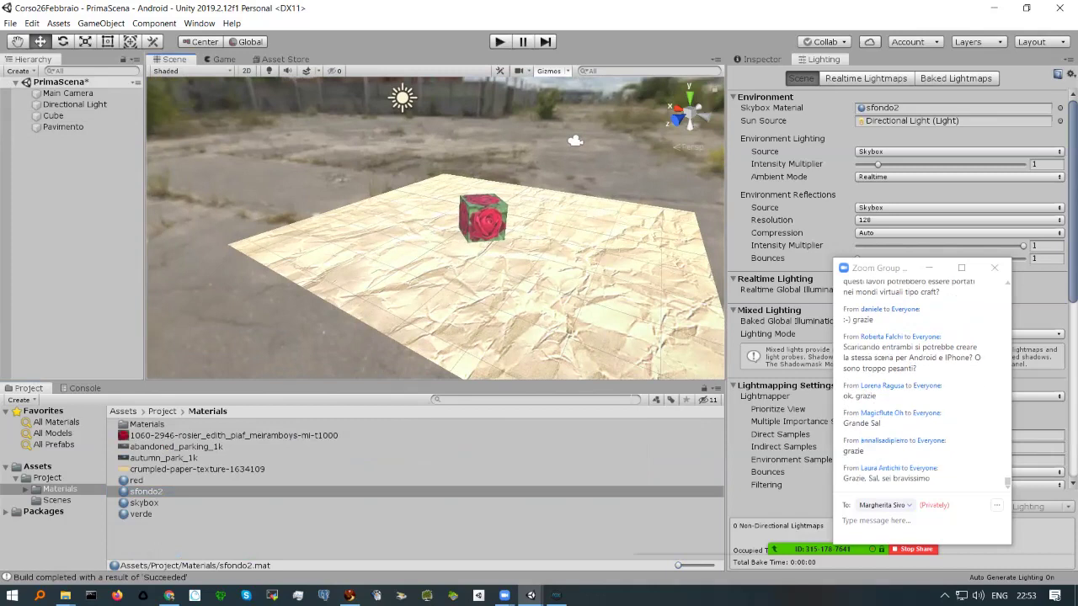
{"action": "mouse_move", "coordinate": [438, 228]}
{"action": "right_mouse_down"}
{"action": "mouse_move", "coordinate": [481, 227]}
{"action": "mouse_move", "coordinate": [335, 244]}
{"action": "mouse_move", "coordinate": [339, 228]}
{"action": "right_mouse_up"}
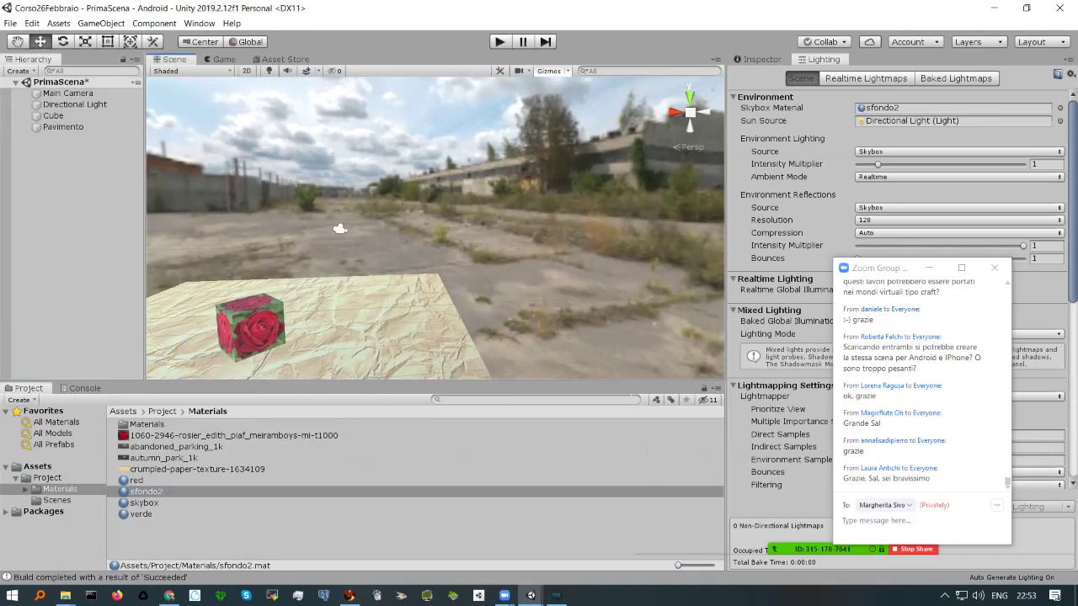
{"action": "key", "text": "alt+f"}
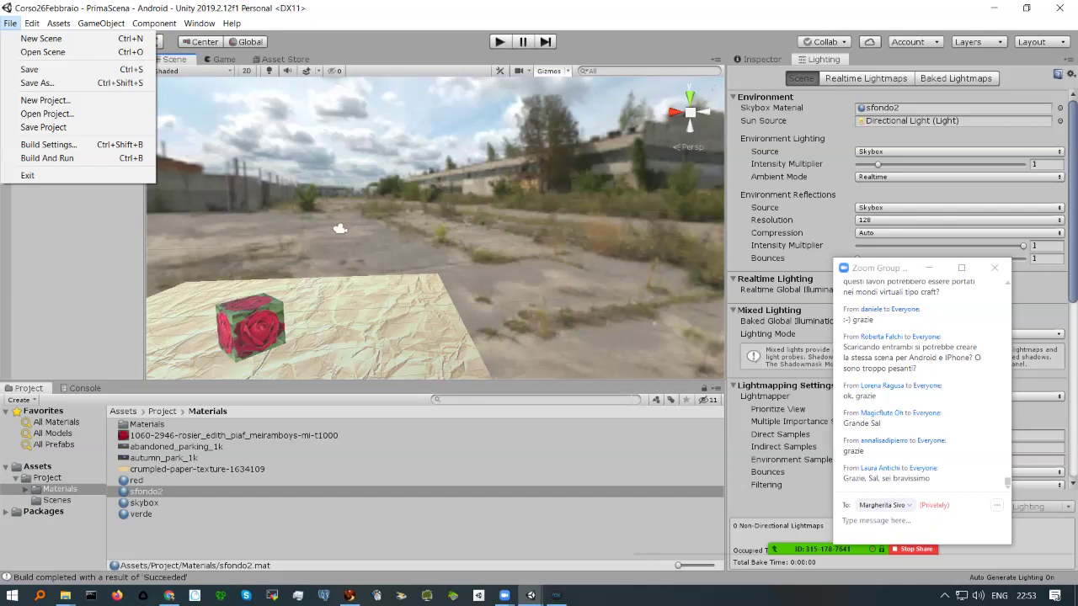
- Dismiss the File menu without choosing any command, keeping the parking skybox in view
{"action": "left_click", "coordinate": [339, 228]}
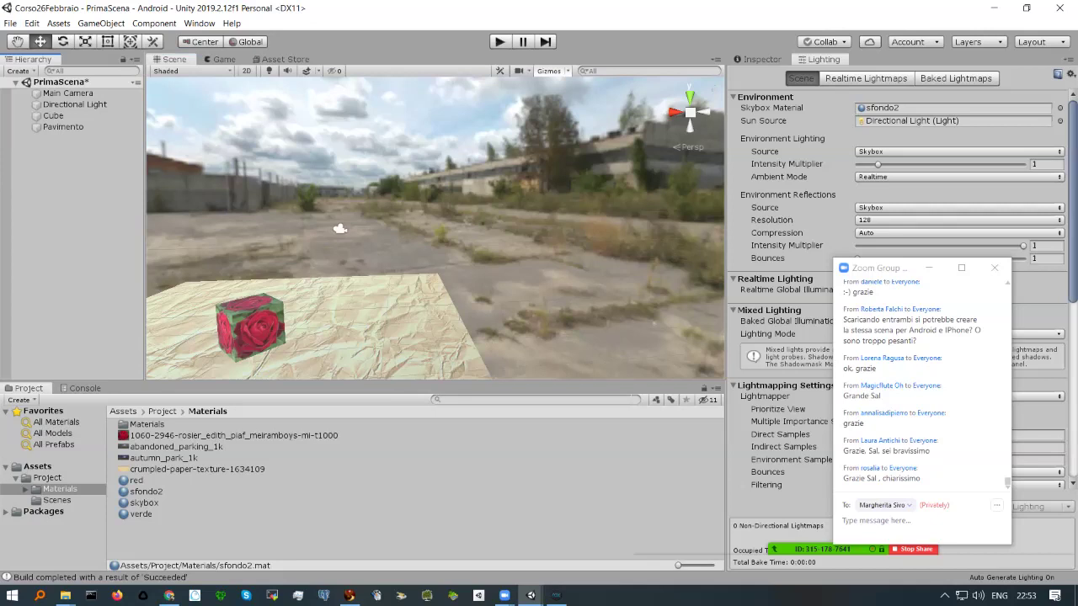
{"action": "scroll", "coordinate": [339, 228], "scroll_direction": "down", "scroll_amount": 3}
- Focus the meeting chat window and bring up the Zoom More menu to end the session
{"action": "scroll", "coordinate": [357, 228], "scroll_direction": "down", "scroll_amount": 3}
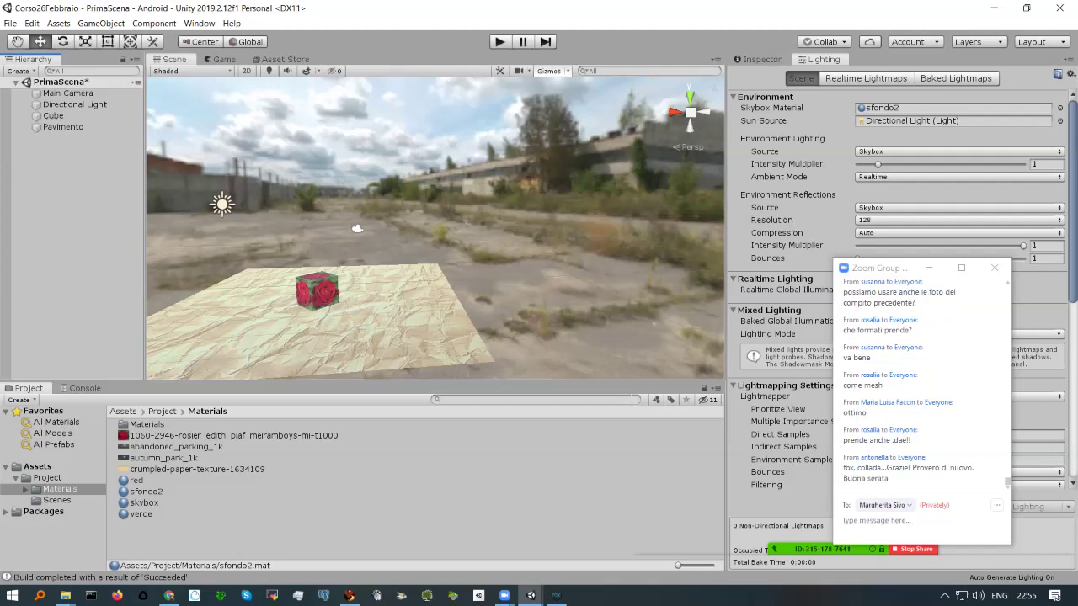
{"action": "mouse_move", "coordinate": [842, 549]}
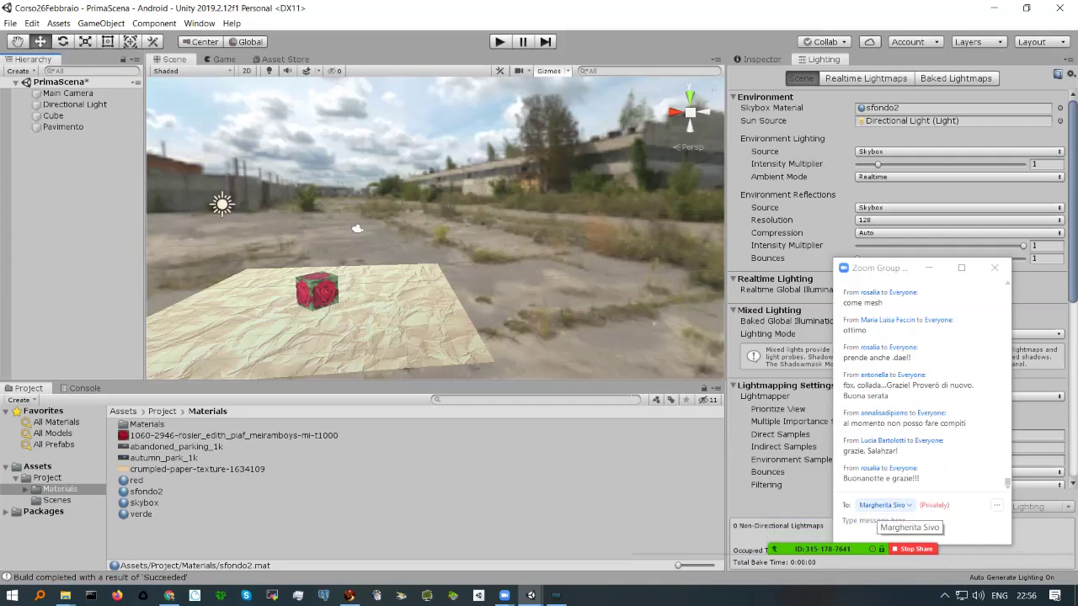
{"action": "left_click", "coordinate": [875, 520]}
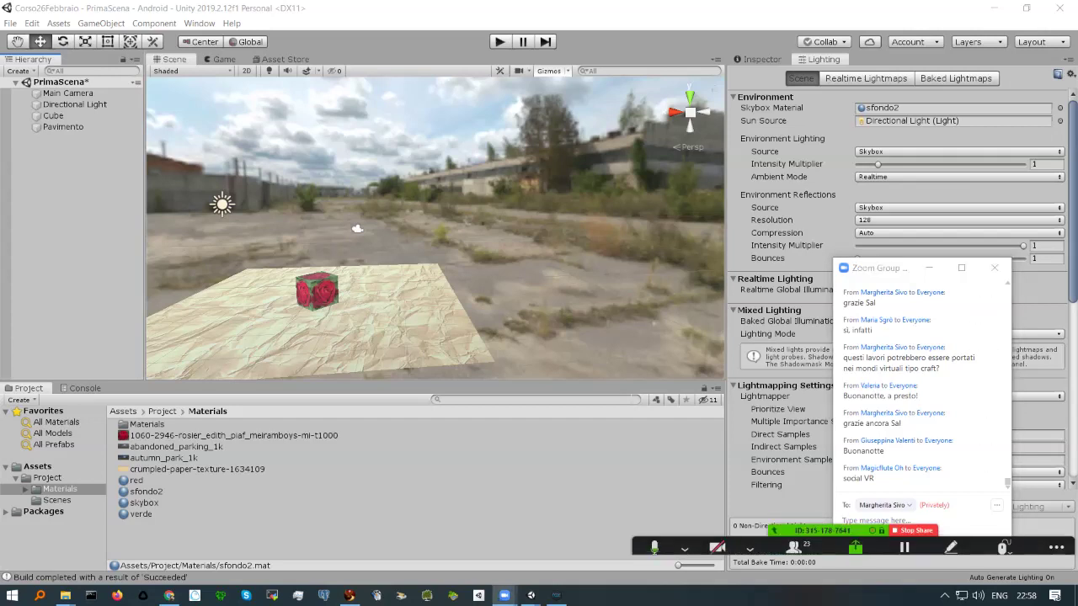
{"action": "left_click", "coordinate": [1056, 539]}
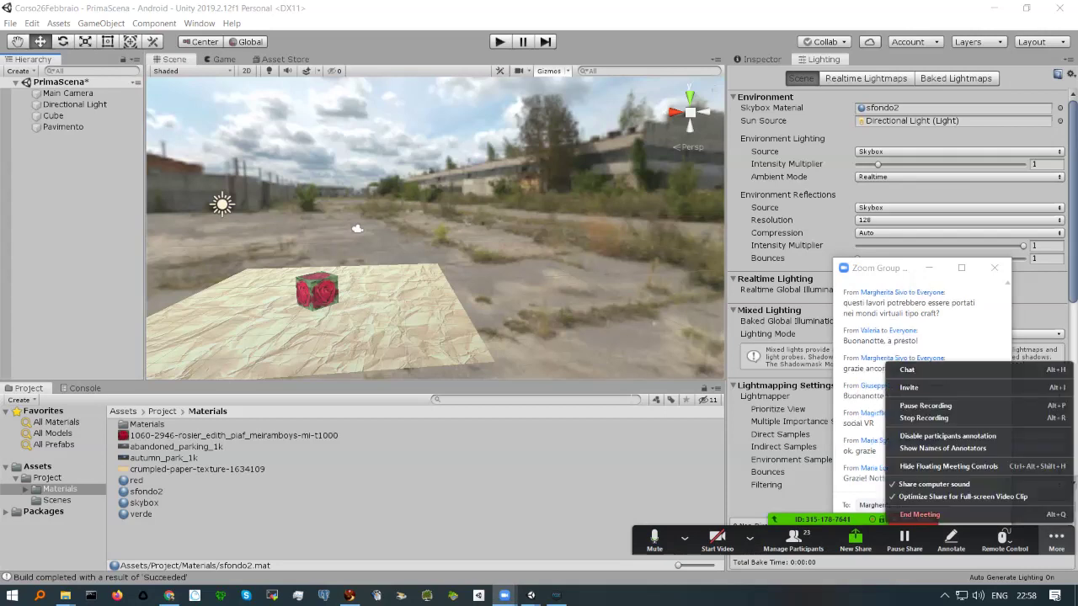